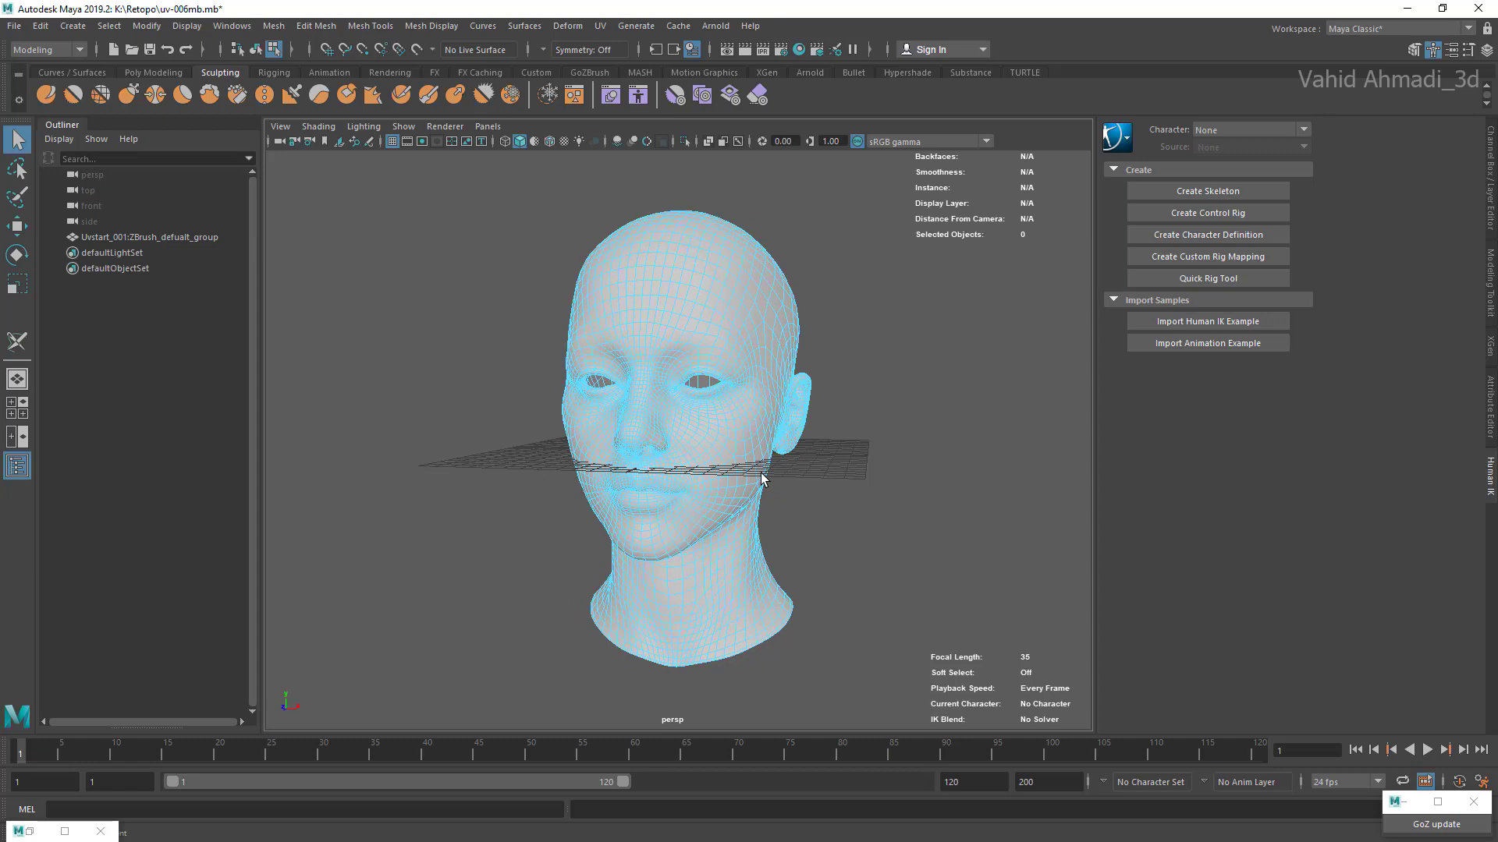
Step: Examine the two reference portraits of the woman up close and switch back to Maya
{"action": "scroll", "coordinate": [761, 473], "scroll_direction": "up", "scroll_amount": 2}
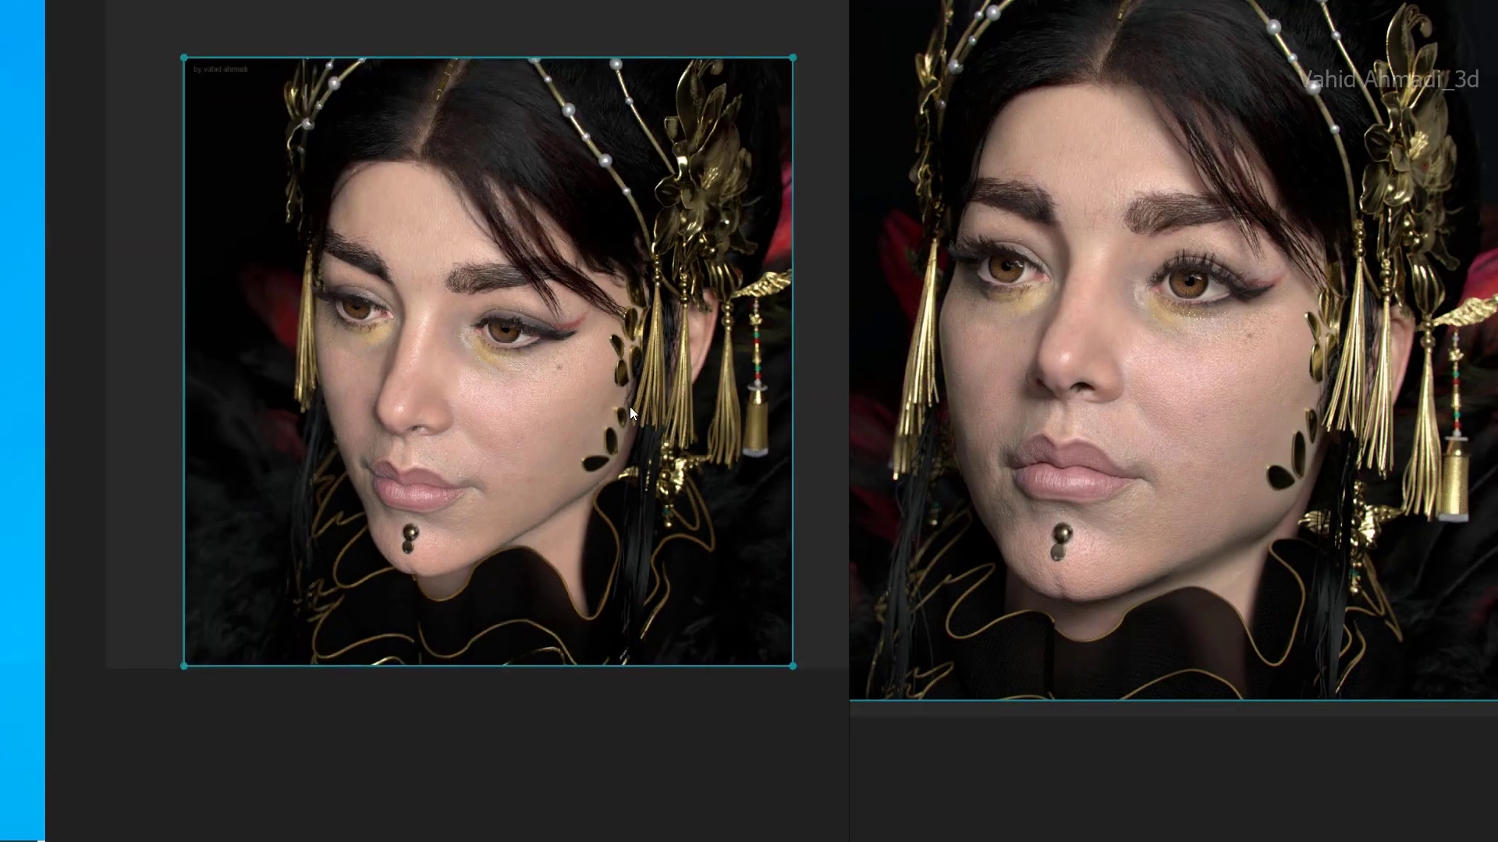
{"action": "scroll", "coordinate": [544, 478], "scroll_direction": "up", "scroll_amount": 3}
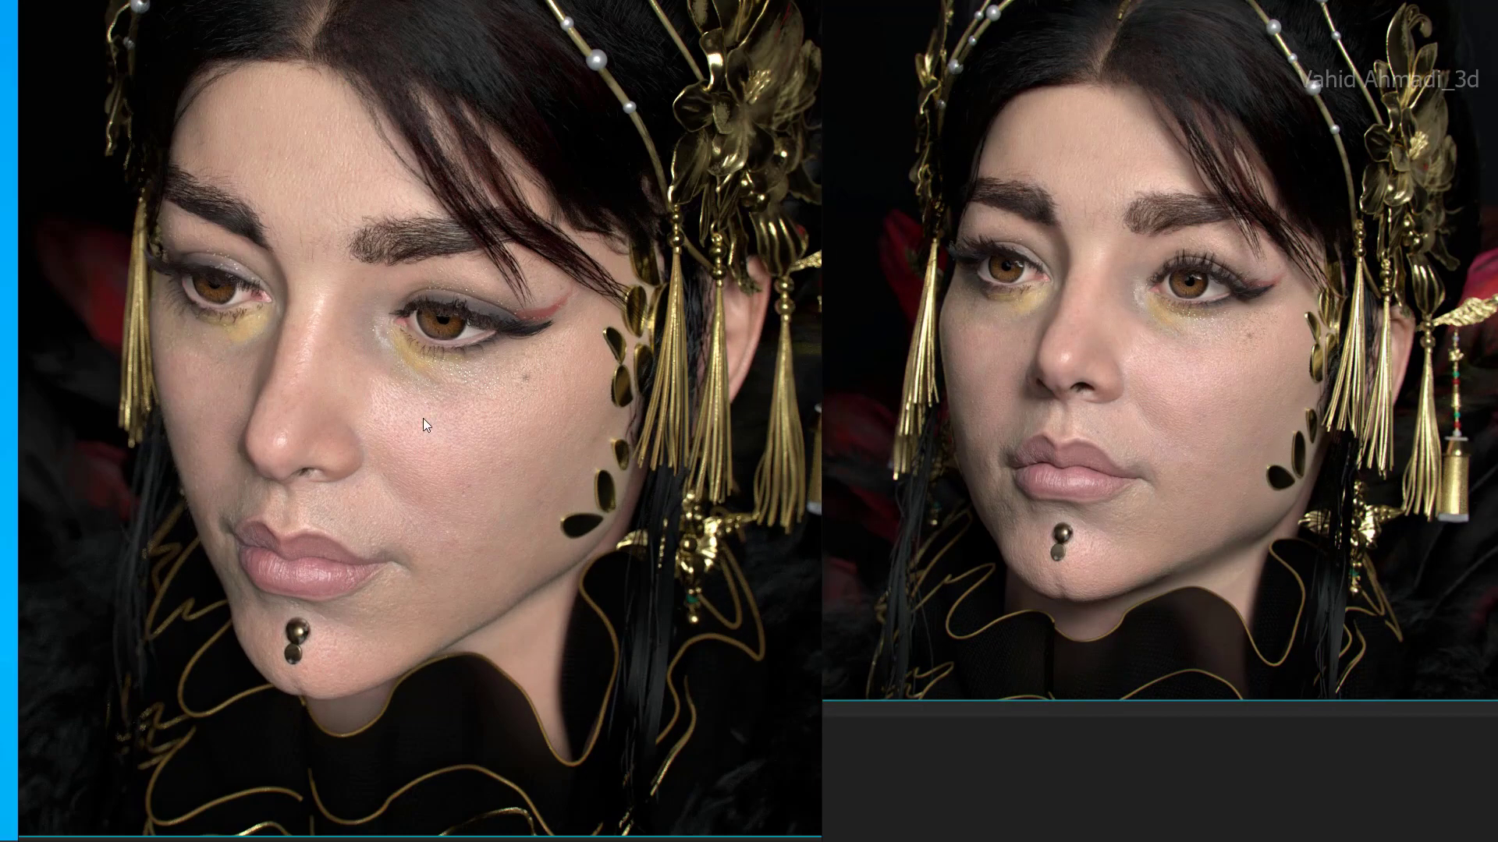
{"action": "scroll", "coordinate": [423, 418], "scroll_direction": "down", "scroll_amount": 1}
{"action": "scroll", "coordinate": [444, 447], "scroll_direction": "up", "scroll_amount": 1}
{"action": "key", "text": "super"}
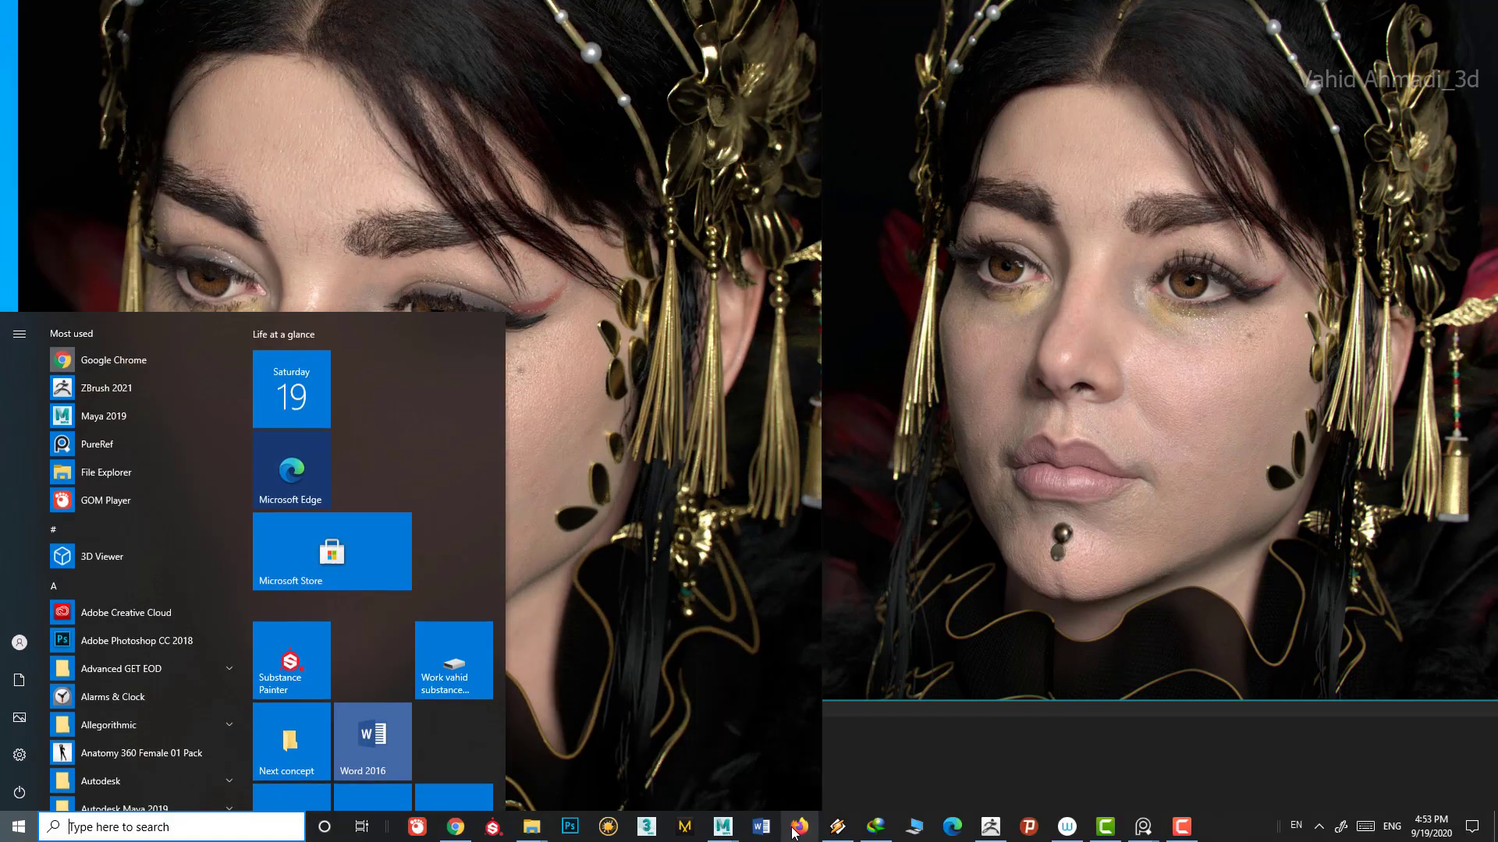
{"action": "left_click", "coordinate": [726, 808]}
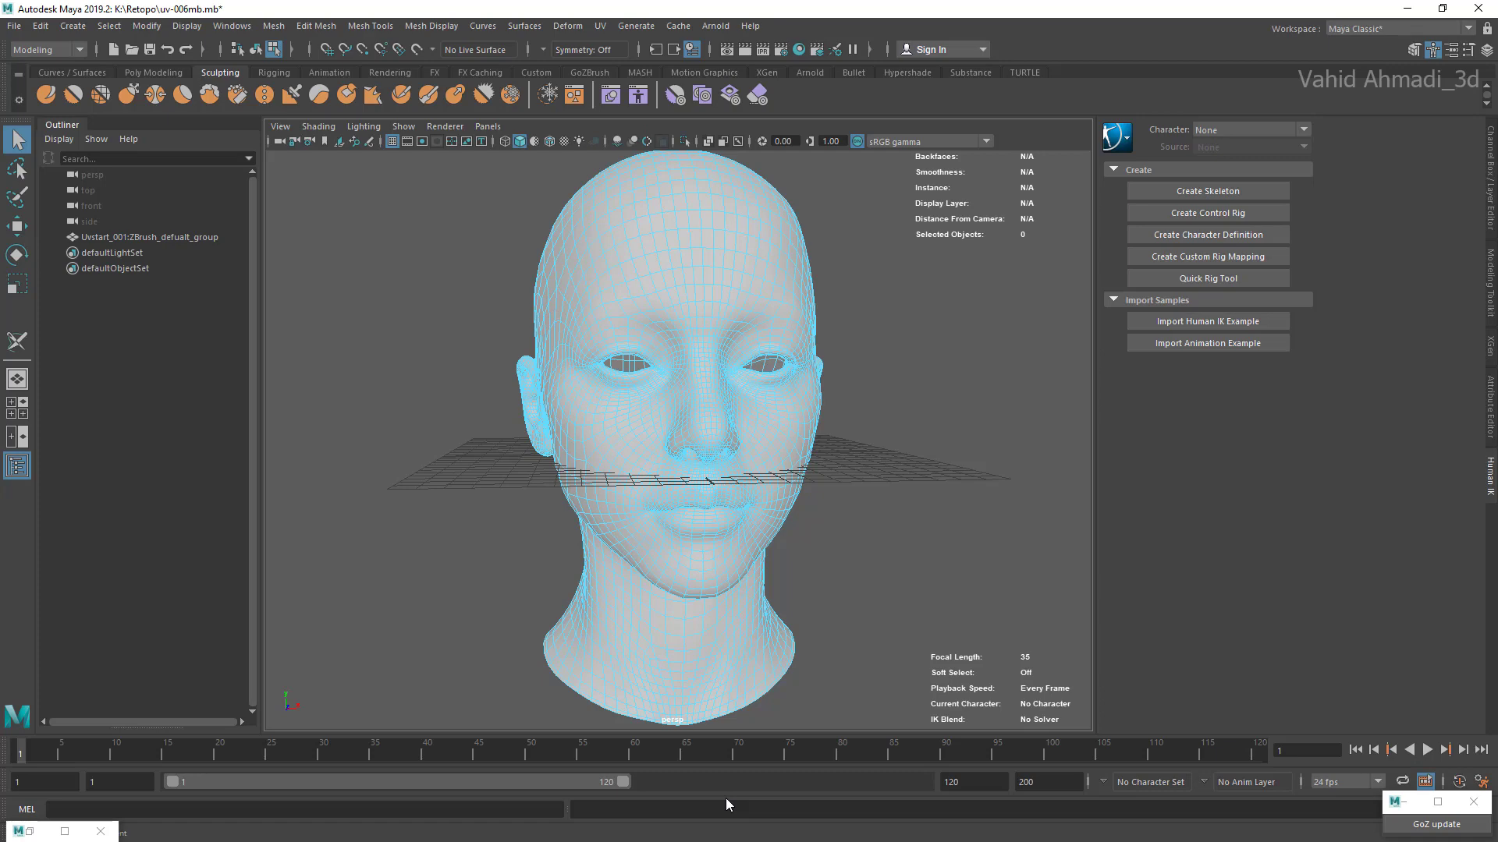
Step: Open the UV Editor and select the Uvstart_001:ZBrush_defualt_group head mesh
{"action": "key", "text": "Down"}
{"action": "key", "text": "Down"}
{"action": "key", "text": "Return"}
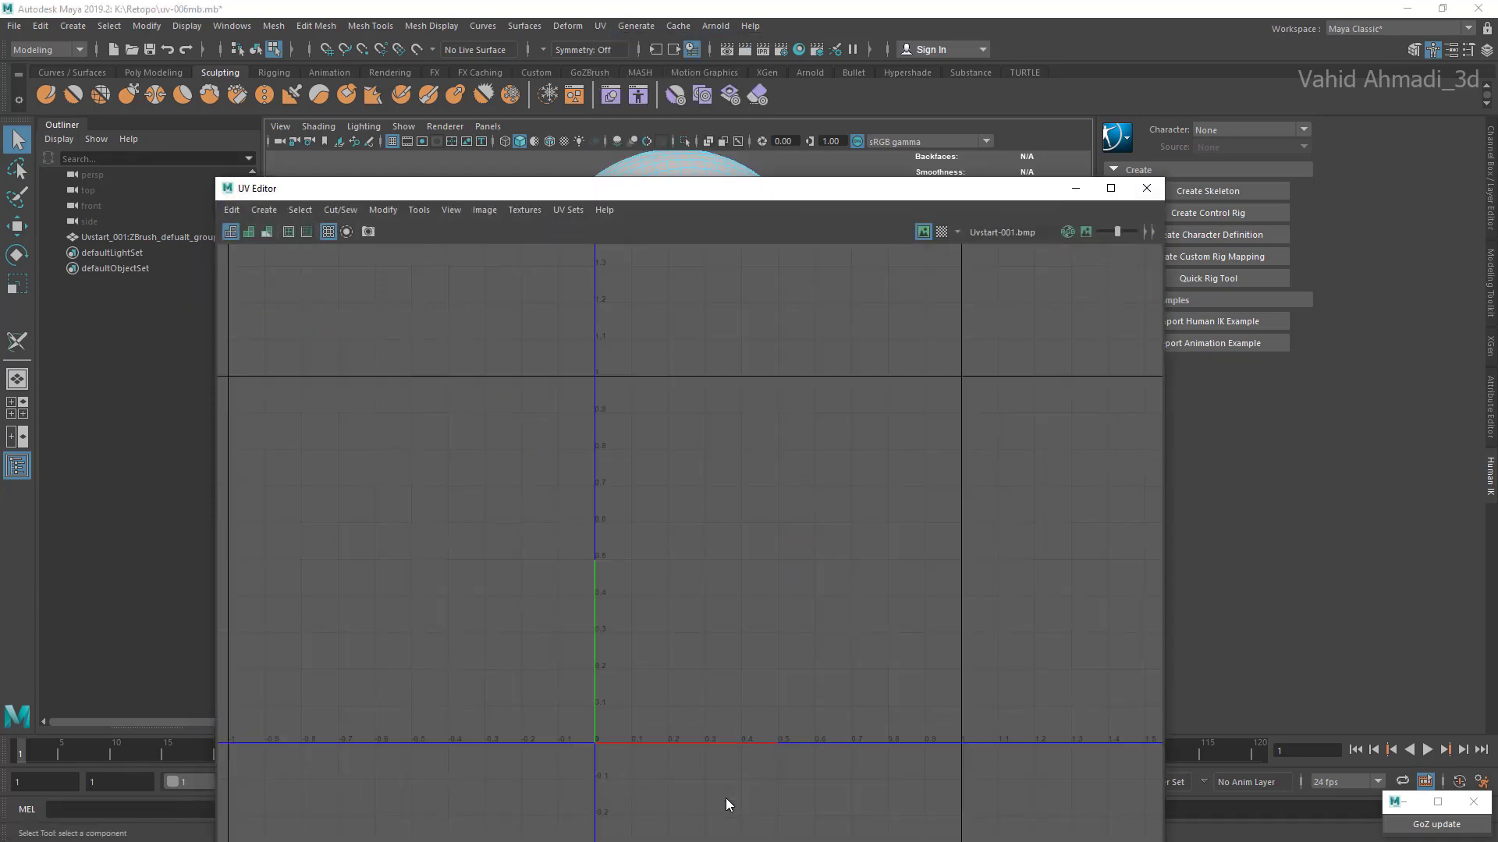
{"action": "left_click", "coordinate": [147, 237]}
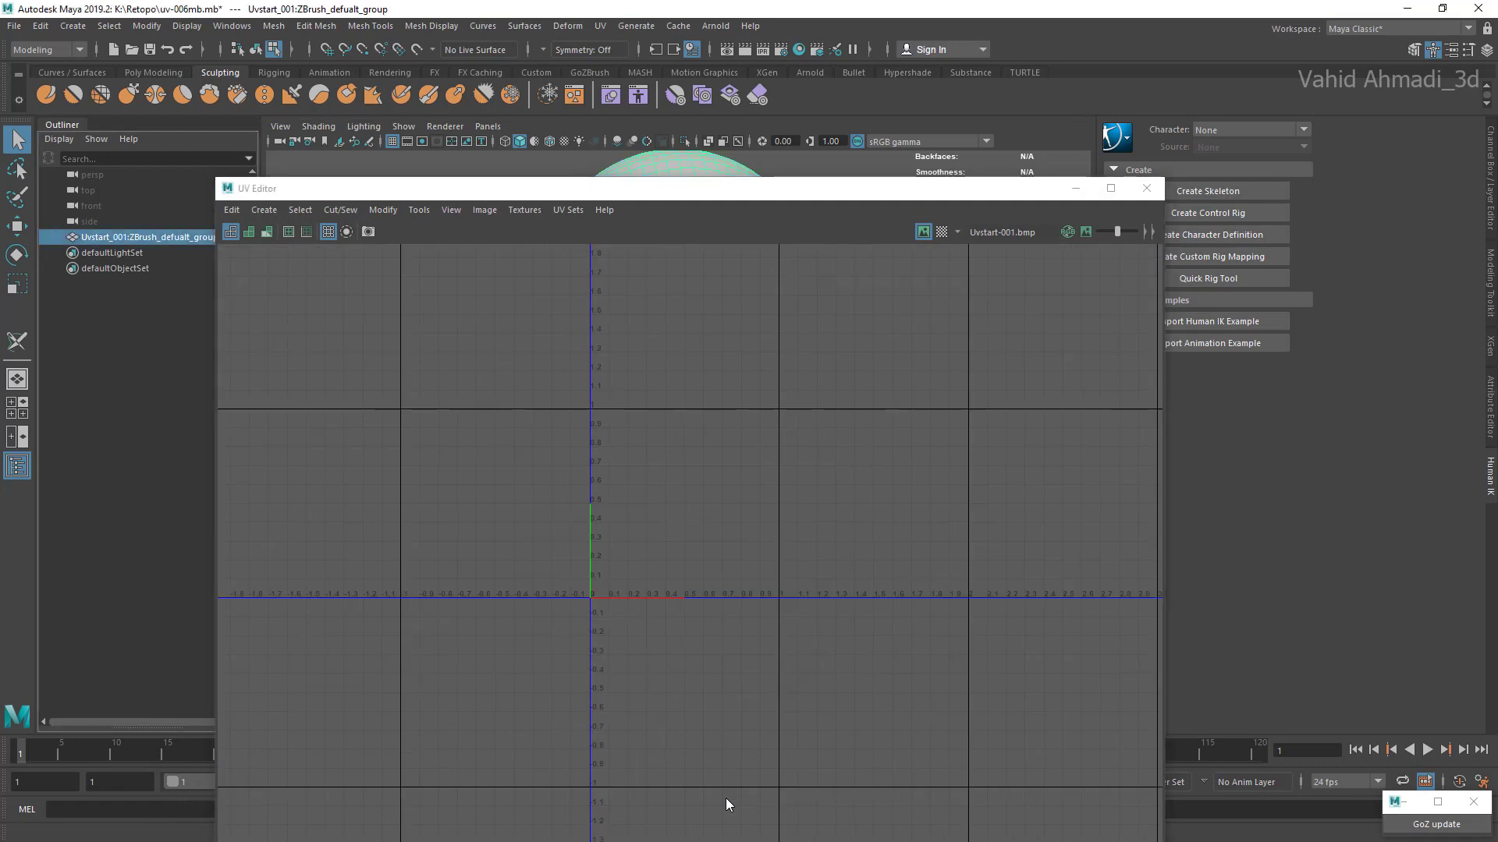
Step: Create a normal-based UV mapping for the head mesh and minimise the UV Editor
{"action": "left_click", "coordinate": [264, 209]}
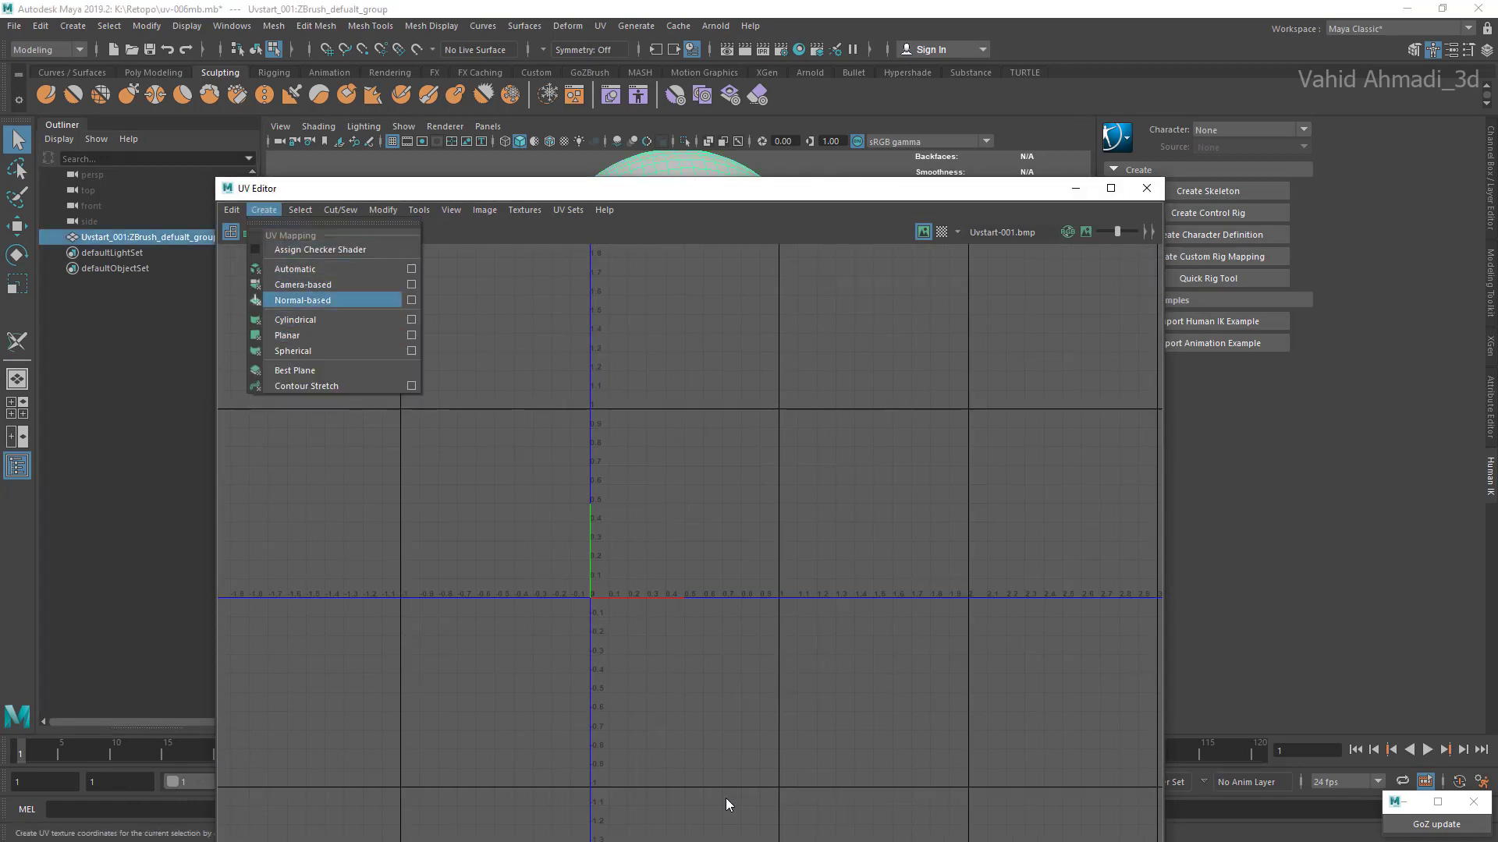
{"action": "left_click", "coordinate": [302, 300]}
{"action": "scroll", "coordinate": [722, 537], "scroll_direction": "up", "scroll_amount": 5}
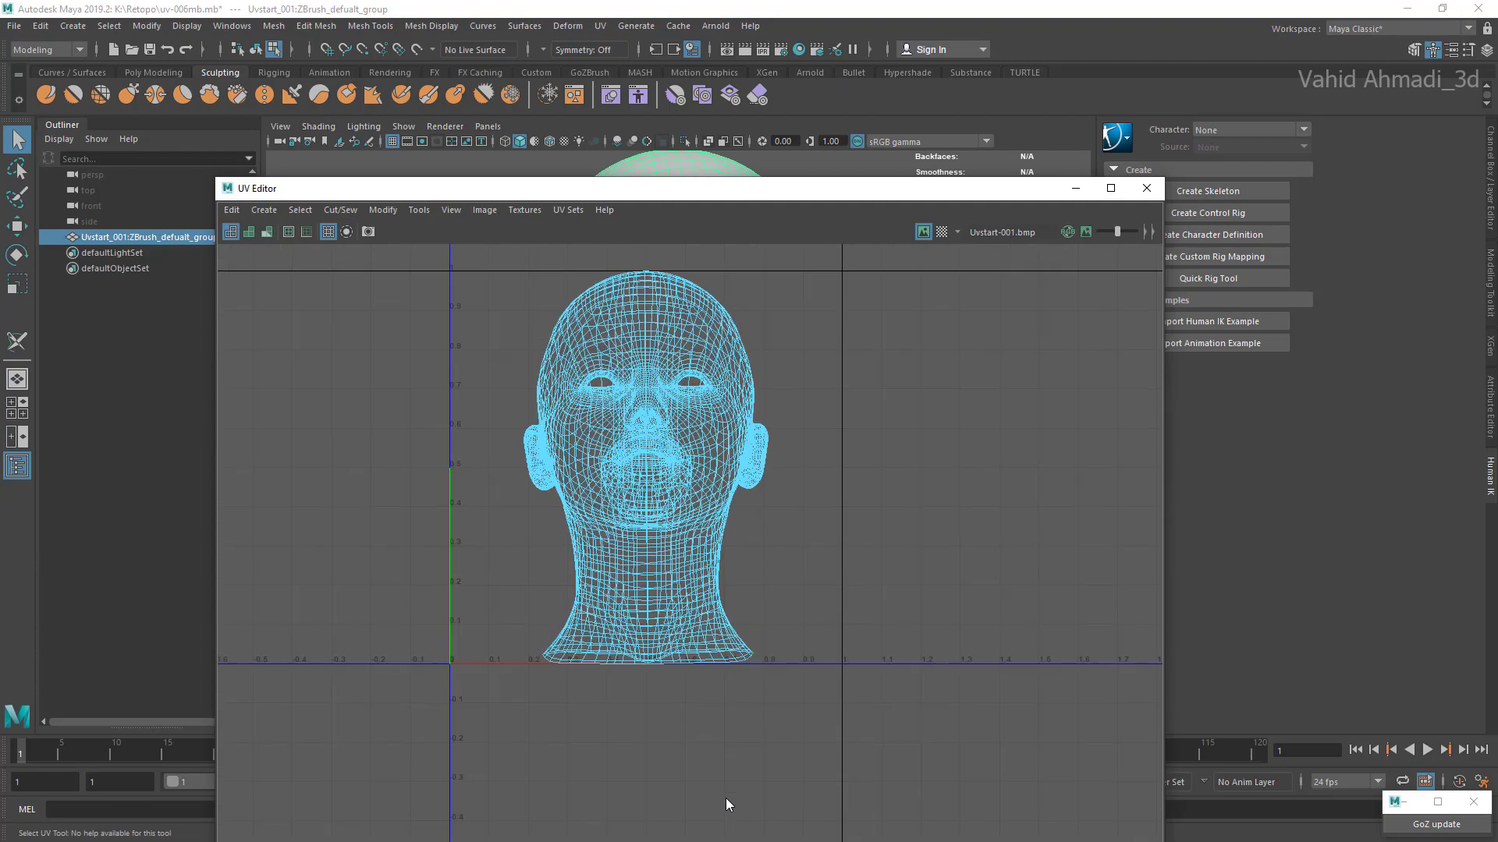
{"action": "scroll", "coordinate": [733, 531], "scroll_direction": "down", "scroll_amount": 1}
{"action": "scroll", "coordinate": [733, 534], "scroll_direction": "down", "scroll_amount": 3}
{"action": "mouse_move", "coordinate": [733, 535]}
{"action": "middle_mouse_down", "text": "alt"}
{"action": "mouse_move", "coordinate": [660, 534]}
{"action": "mouse_move", "coordinate": [807, 553]}
{"action": "middle_mouse_up", "text": "alt"}
{"action": "scroll", "coordinate": [781, 489], "scroll_direction": "up", "scroll_amount": 6}
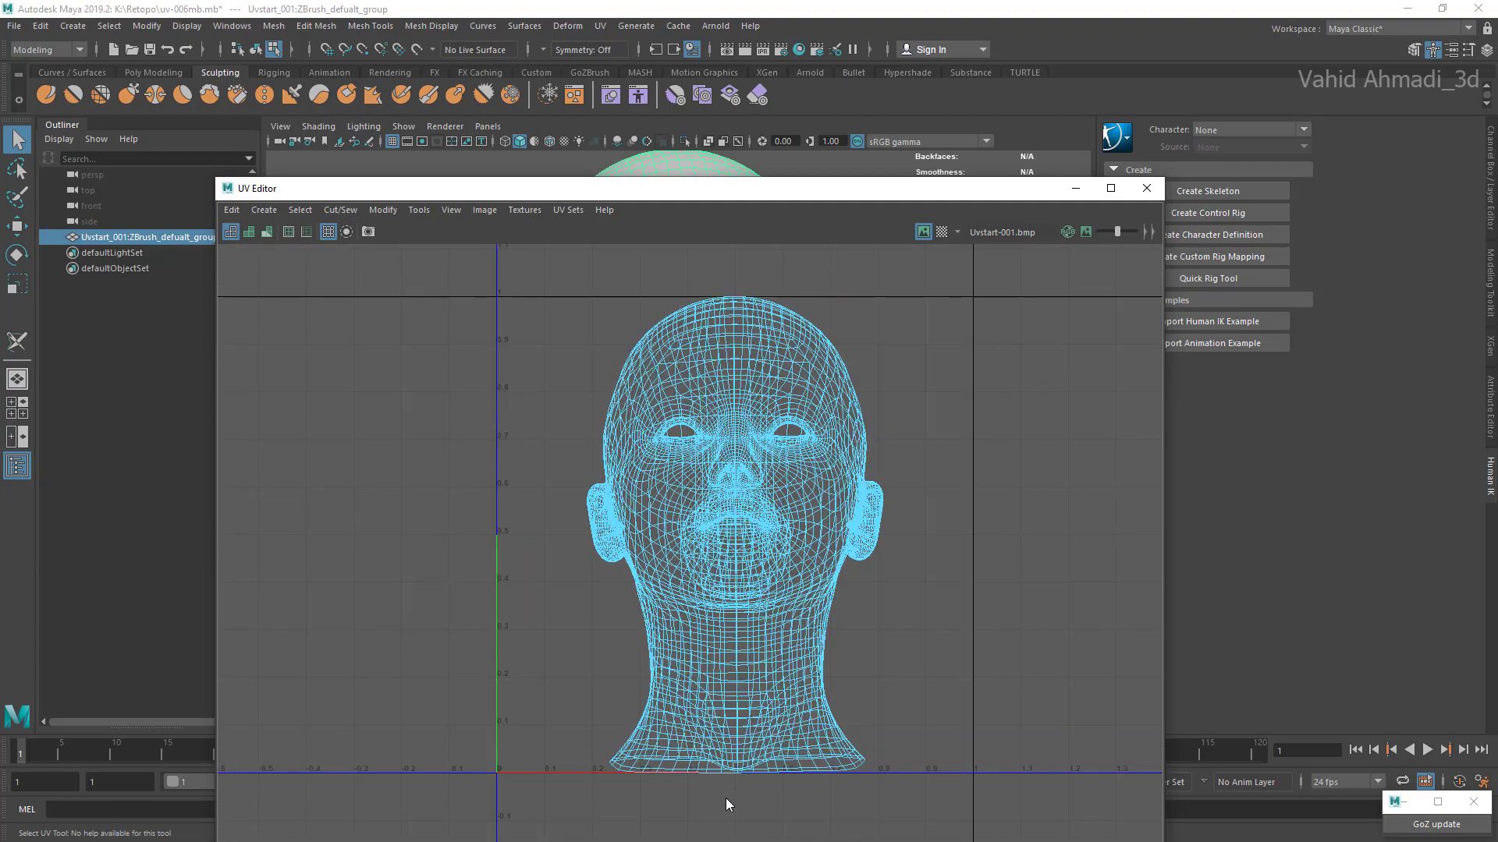
{"action": "scroll", "coordinate": [782, 490], "scroll_direction": "down", "scroll_amount": 2}
{"action": "scroll", "coordinate": [725, 803], "scroll_direction": "down", "scroll_amount": 4}
{"action": "scroll", "coordinate": [726, 803], "scroll_direction": "up", "scroll_amount": 3}
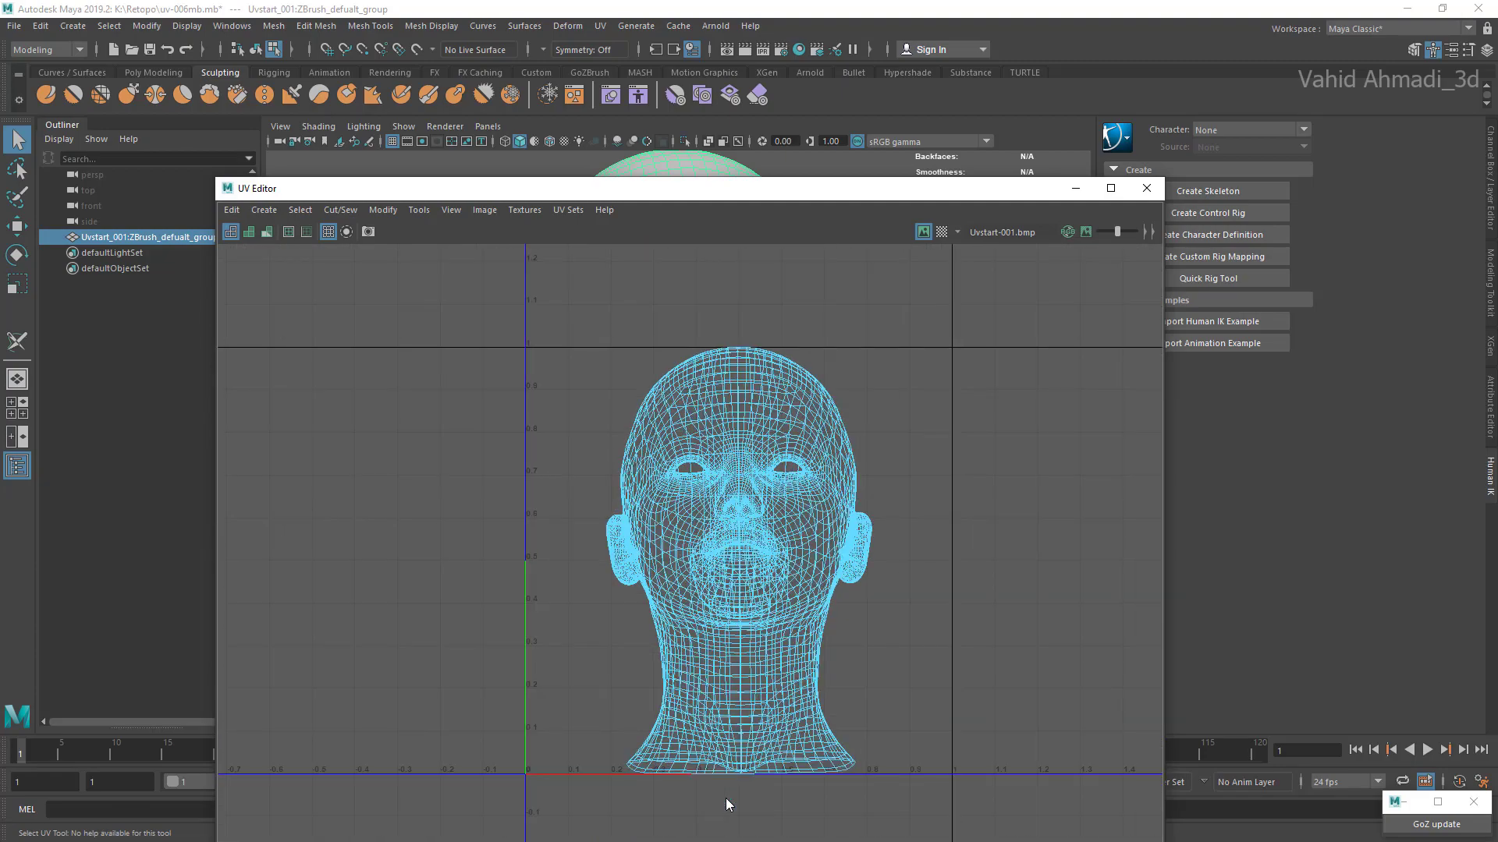
{"action": "left_click", "coordinate": [1075, 188]}
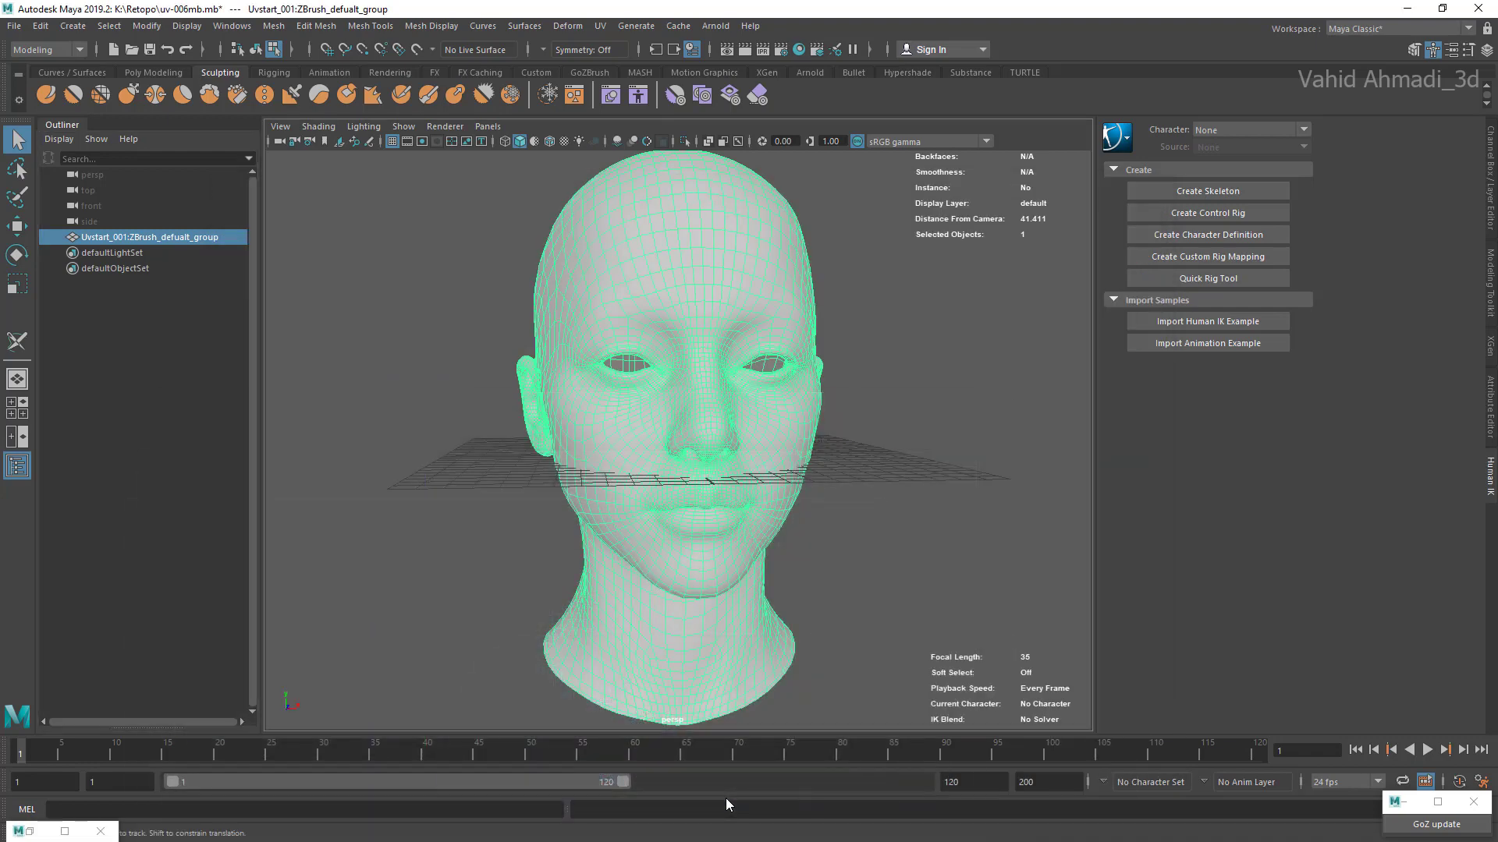
Step: Activate the 3D Cut and Sew UV Tool for the head mesh at the character's right eye
{"action": "left_click_drag", "start_coordinate": [687, 421], "coordinate": [729, 437], "text": "alt"}
{"action": "left_click", "coordinate": [600, 26]}
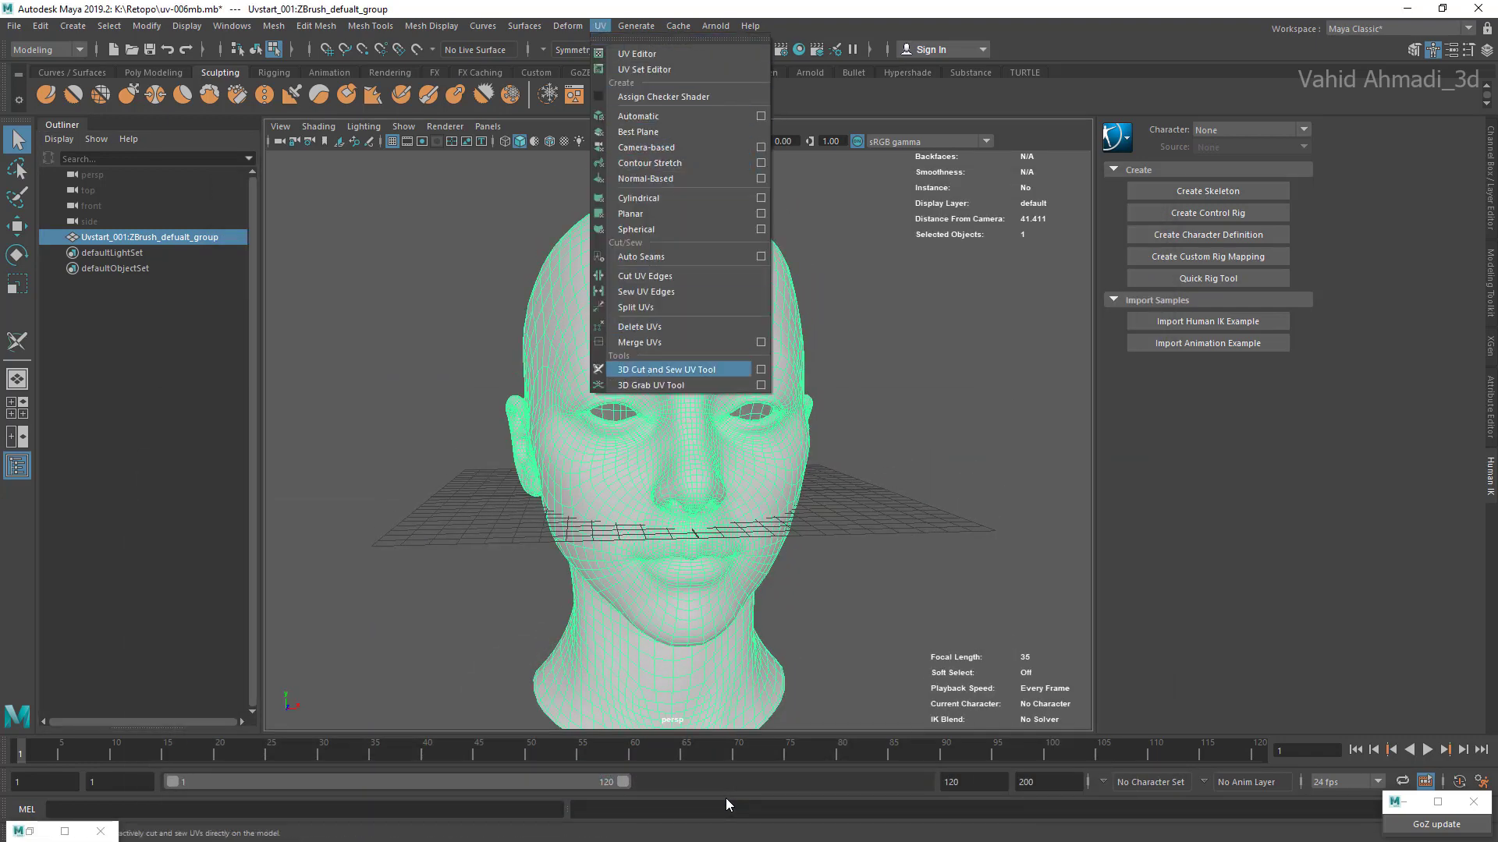
{"action": "left_click", "coordinate": [667, 370]}
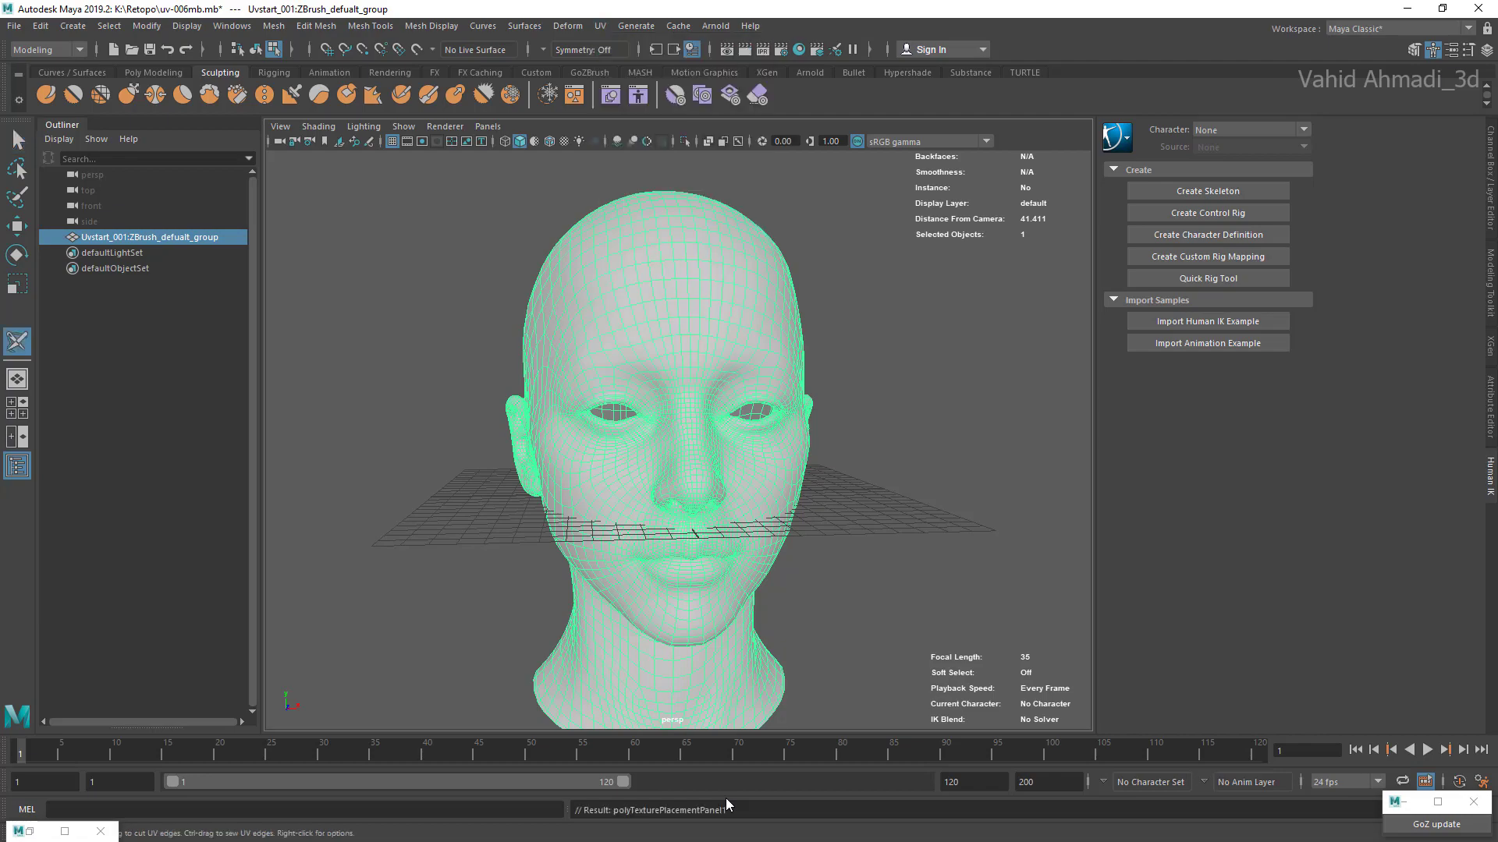
{"action": "scroll", "coordinate": [679, 436], "scroll_direction": "up", "scroll_amount": 5}
{"action": "mouse_move", "coordinate": [679, 436]}
{"action": "left_mouse_down", "text": "alt"}
{"action": "mouse_move", "coordinate": [741, 441]}
{"action": "mouse_move", "coordinate": [753, 484]}
{"action": "left_mouse_up", "text": "alt"}
{"action": "scroll", "coordinate": [678, 441], "scroll_direction": "up", "scroll_amount": 5}
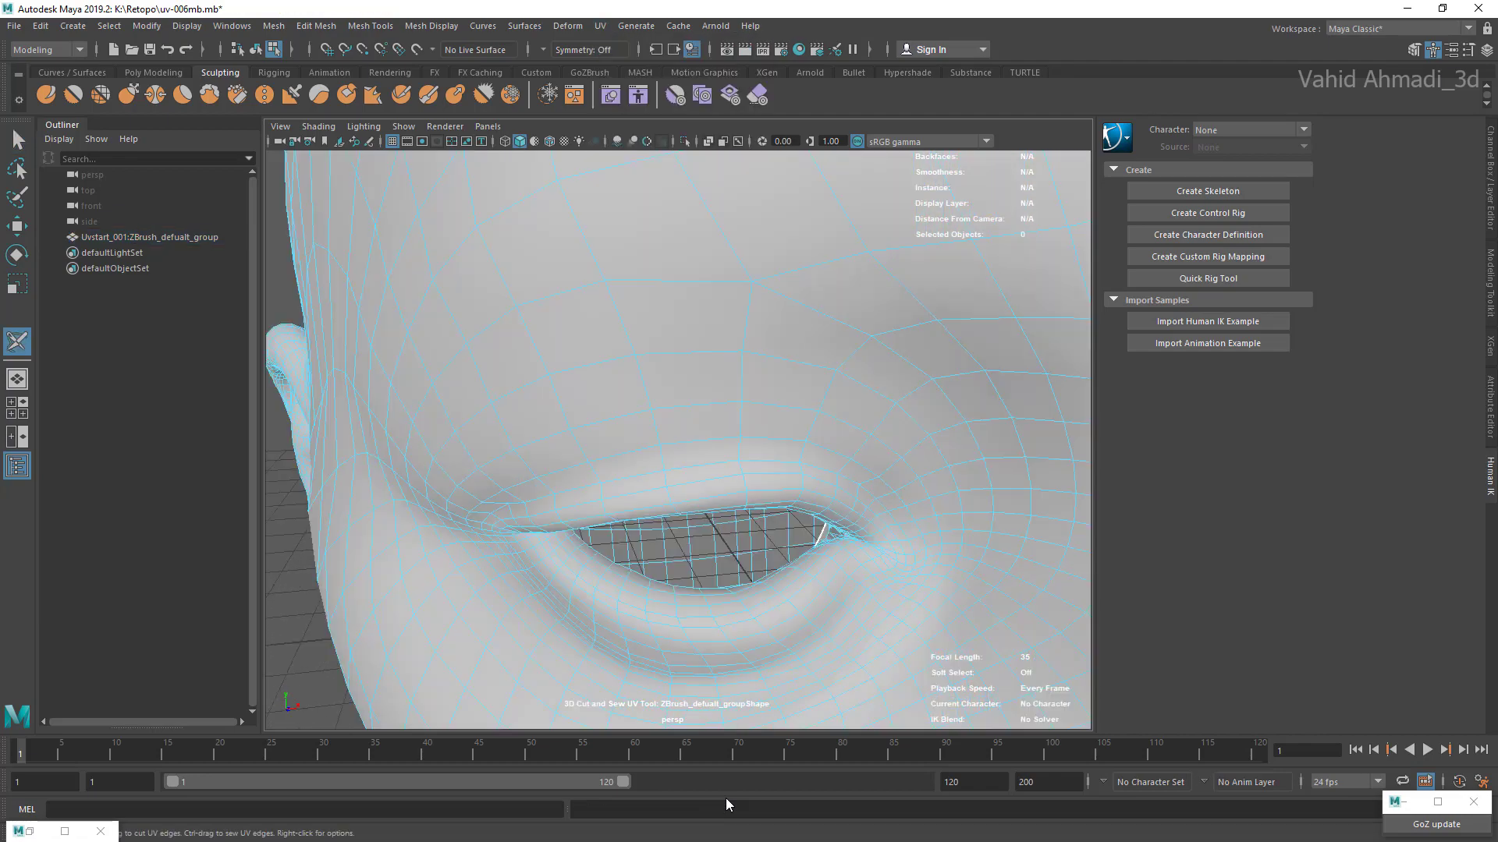
Step: Try to cut the UVs along the inner eyelid edge loop of the right eye and undo the cut
{"action": "middle_click_drag", "start_coordinate": [698, 546], "coordinate": [691, 406], "text": "alt"}
{"action": "scroll", "coordinate": [691, 405], "scroll_direction": "up", "scroll_amount": 5}
{"action": "right_click_drag", "start_coordinate": [652, 461], "coordinate": [662, 378]}
{"action": "double_click", "coordinate": [919, 376]}
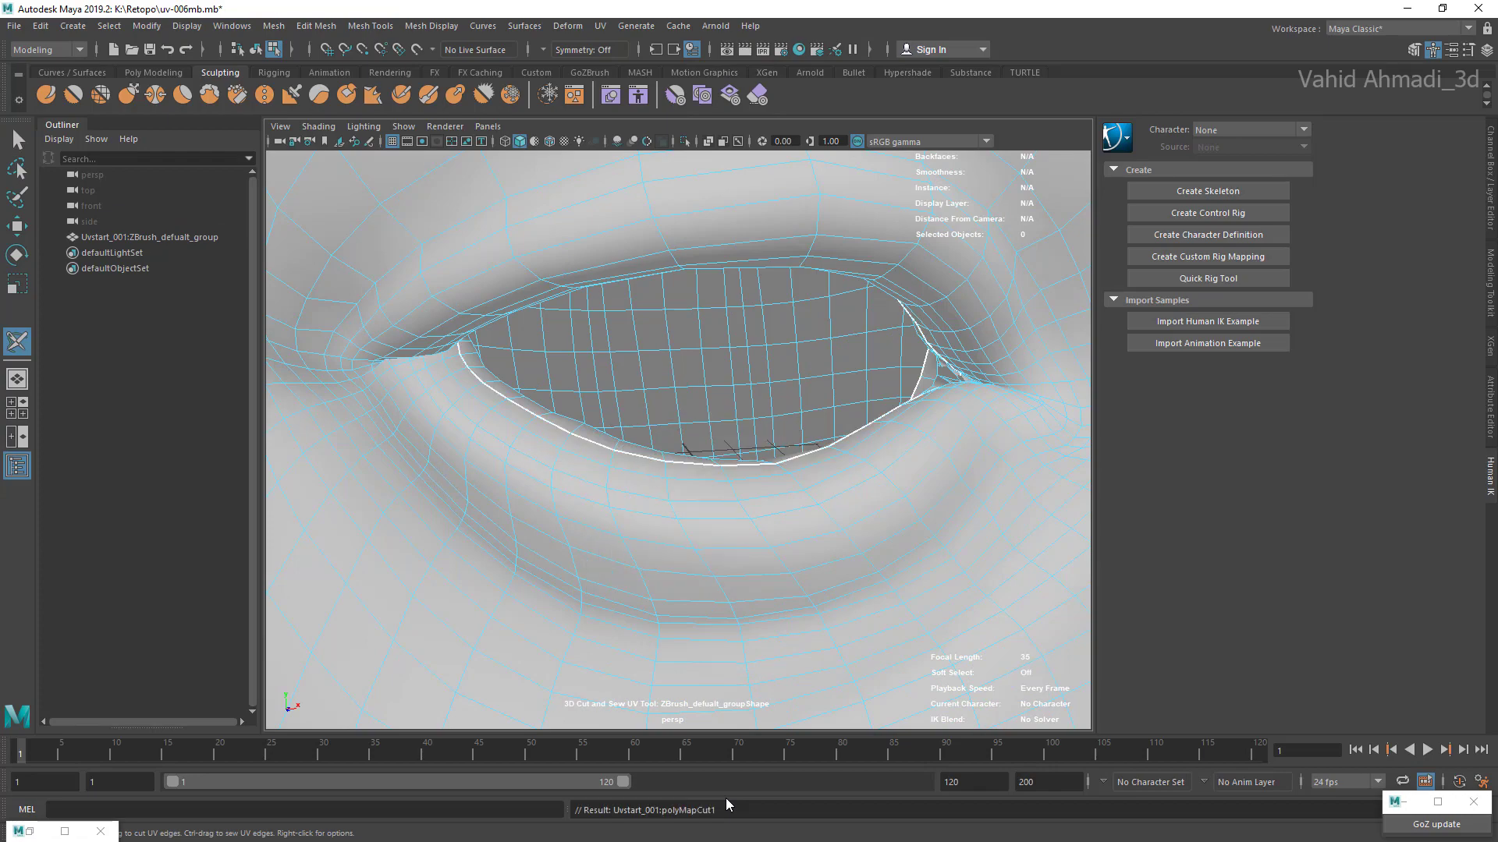
{"action": "left_click_drag", "start_coordinate": [702, 483], "coordinate": [690, 413], "text": "alt"}
{"action": "scroll", "coordinate": [679, 441], "scroll_direction": "down", "scroll_amount": 5}
{"action": "mouse_move", "coordinate": [679, 375]}
{"action": "middle_mouse_down", "text": "alt"}
{"action": "mouse_move", "coordinate": [679, 530]}
{"action": "mouse_move", "coordinate": [674, 347]}
{"action": "middle_mouse_up", "text": "alt"}
{"action": "scroll", "coordinate": [679, 440], "scroll_direction": "up", "scroll_amount": 4}
{"action": "middle_click_drag", "start_coordinate": [678, 608], "coordinate": [678, 289], "text": "alt"}
{"action": "mouse_move", "coordinate": [647, 405]}
{"action": "left_mouse_down", "text": "alt"}
{"action": "mouse_move", "coordinate": [725, 468]}
{"action": "mouse_move", "coordinate": [670, 390]}
{"action": "mouse_move", "coordinate": [694, 436]}
{"action": "left_mouse_up", "text": "alt"}
{"action": "key", "text": "ctrl+z"}
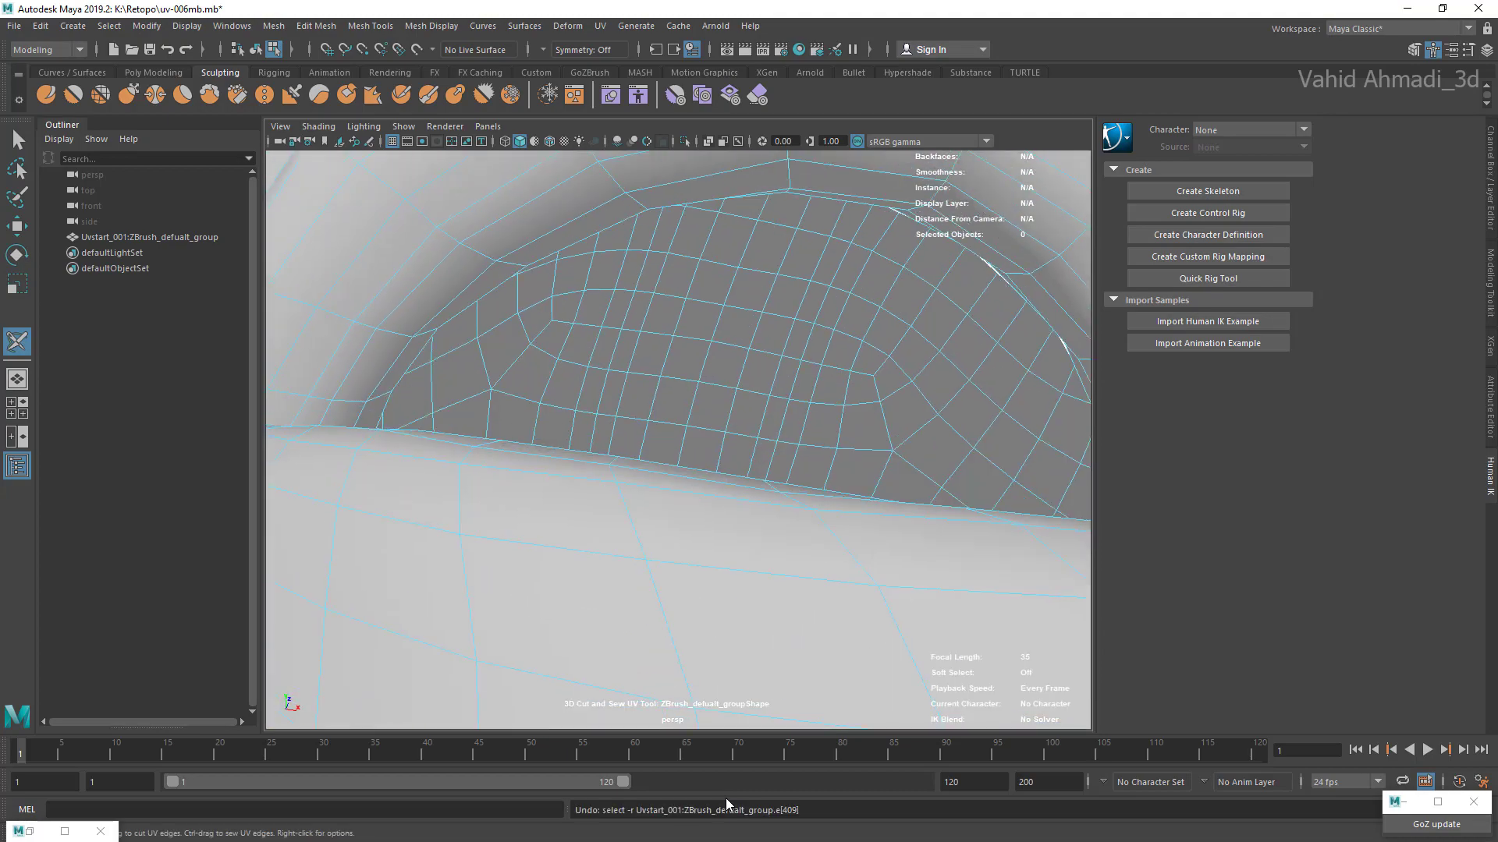
Step: Try cutting two neighbouring UV edge loops around the right eyelid and undo both cuts
{"action": "mouse_move", "coordinate": [679, 375]}
{"action": "left_mouse_down", "text": "alt"}
{"action": "mouse_move", "coordinate": [683, 608]}
{"action": "mouse_move", "coordinate": [691, 351]}
{"action": "mouse_move", "coordinate": [674, 608]}
{"action": "mouse_move", "coordinate": [702, 468]}
{"action": "left_mouse_up", "text": "alt"}
{"action": "double_click", "coordinate": [749, 546]}
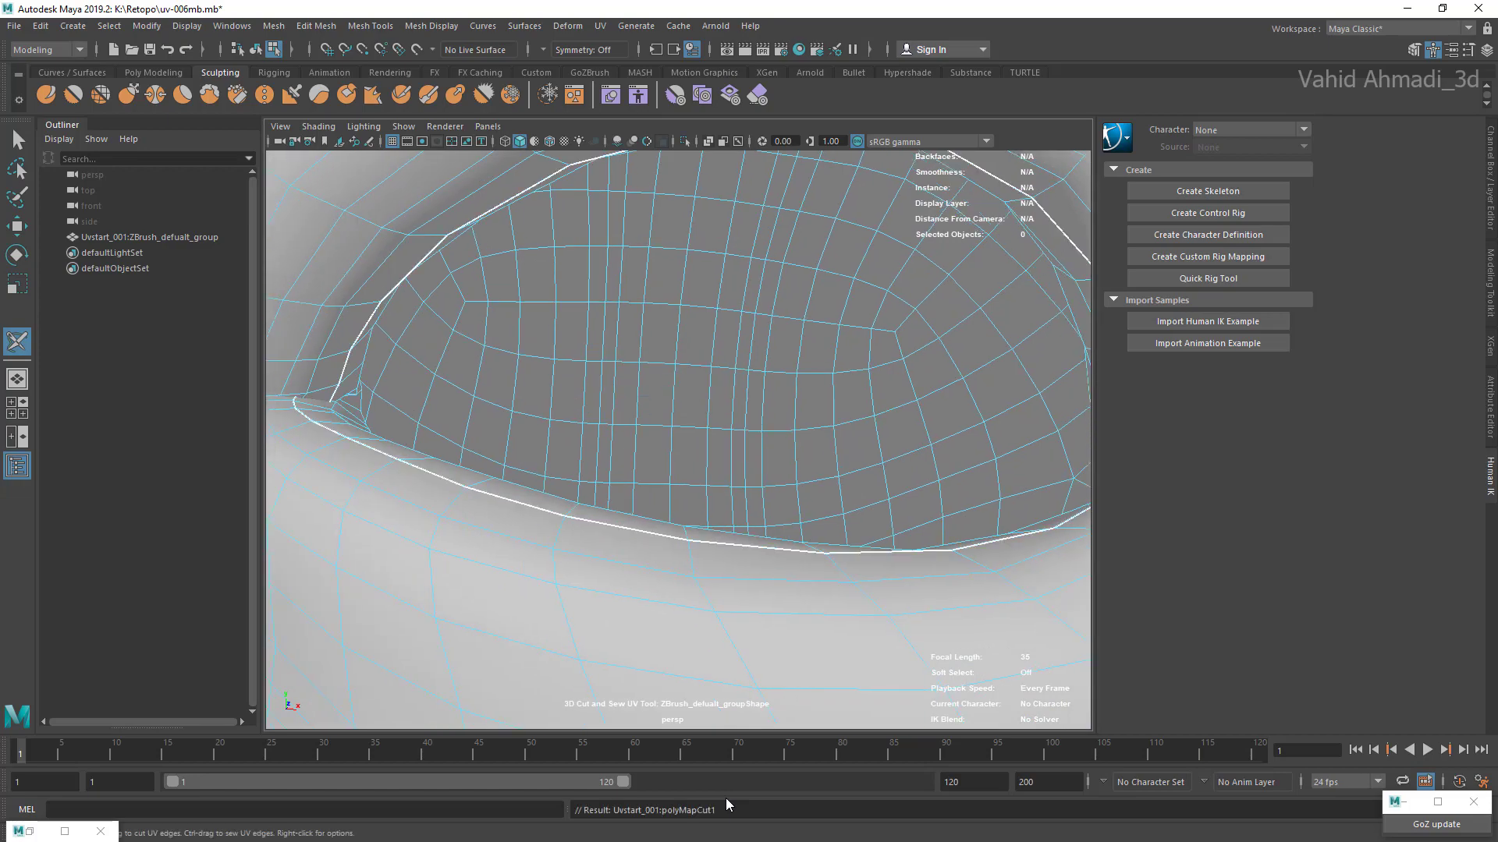
{"action": "mouse_move", "coordinate": [678, 437]}
{"action": "left_mouse_down", "text": "alt"}
{"action": "mouse_move", "coordinate": [499, 422]}
{"action": "mouse_move", "coordinate": [624, 444]}
{"action": "mouse_move", "coordinate": [858, 437]}
{"action": "mouse_move", "coordinate": [725, 484]}
{"action": "mouse_move", "coordinate": [795, 479]}
{"action": "left_mouse_up", "text": "alt"}
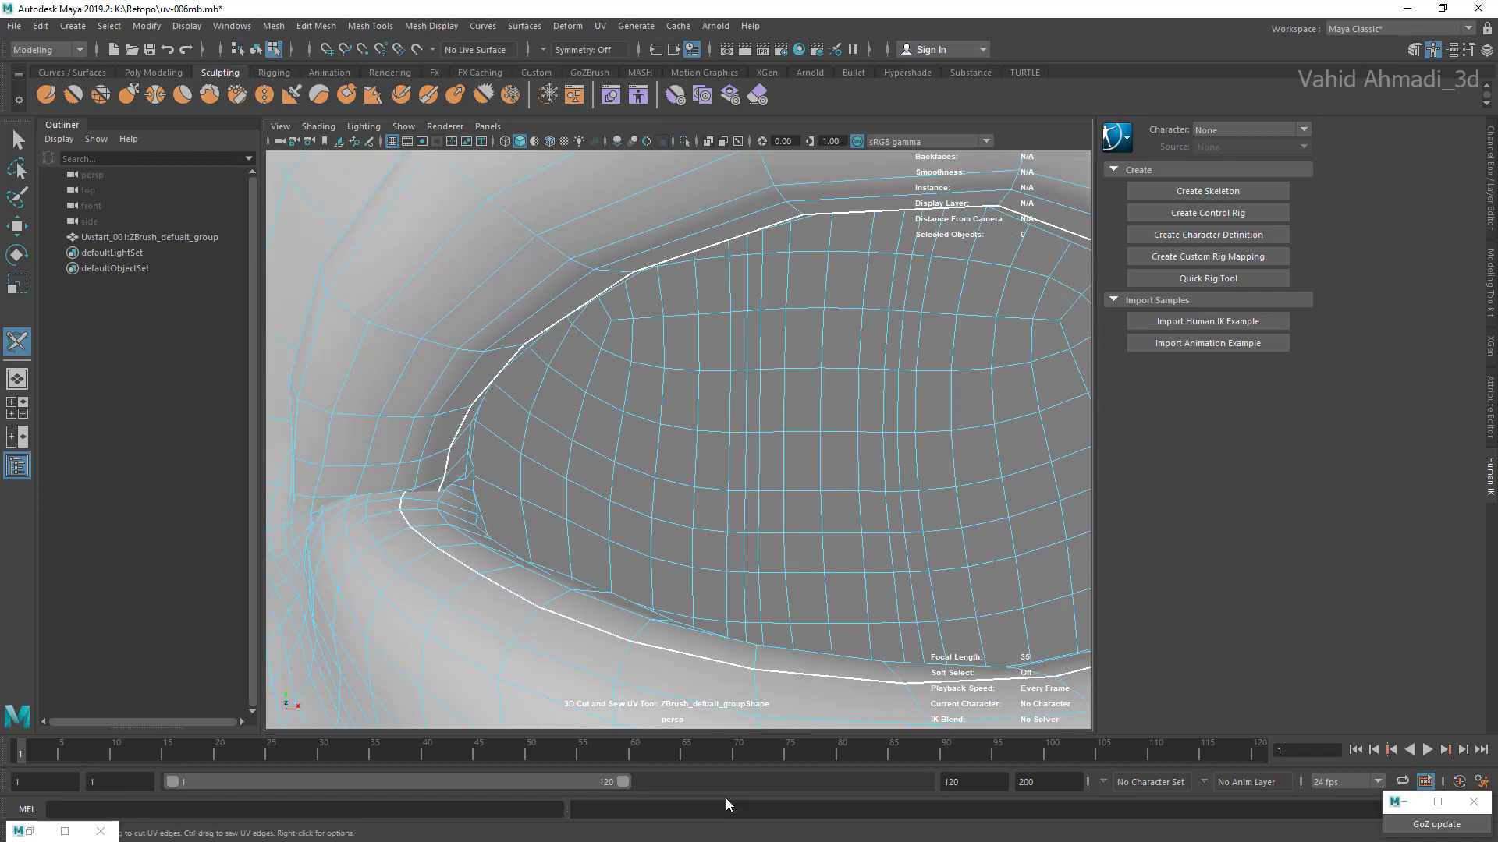
{"action": "double_click", "coordinate": [418, 475]}
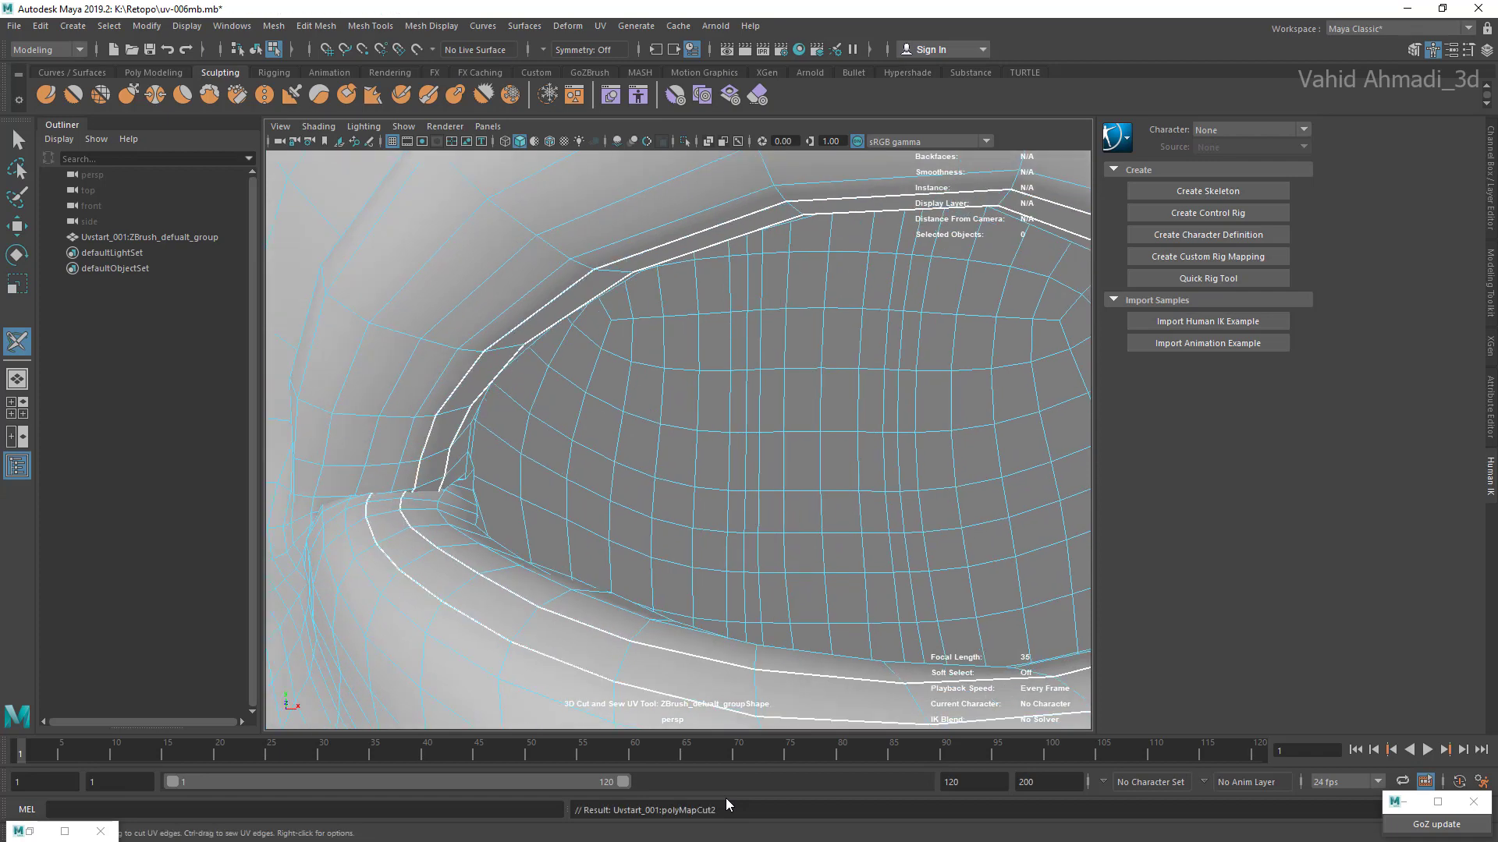
{"action": "key", "text": "ctrl+z"}
{"action": "key", "text": "ctrl+z"}
{"action": "left_click", "coordinate": [418, 475]}
{"action": "key", "text": "ctrl+z"}
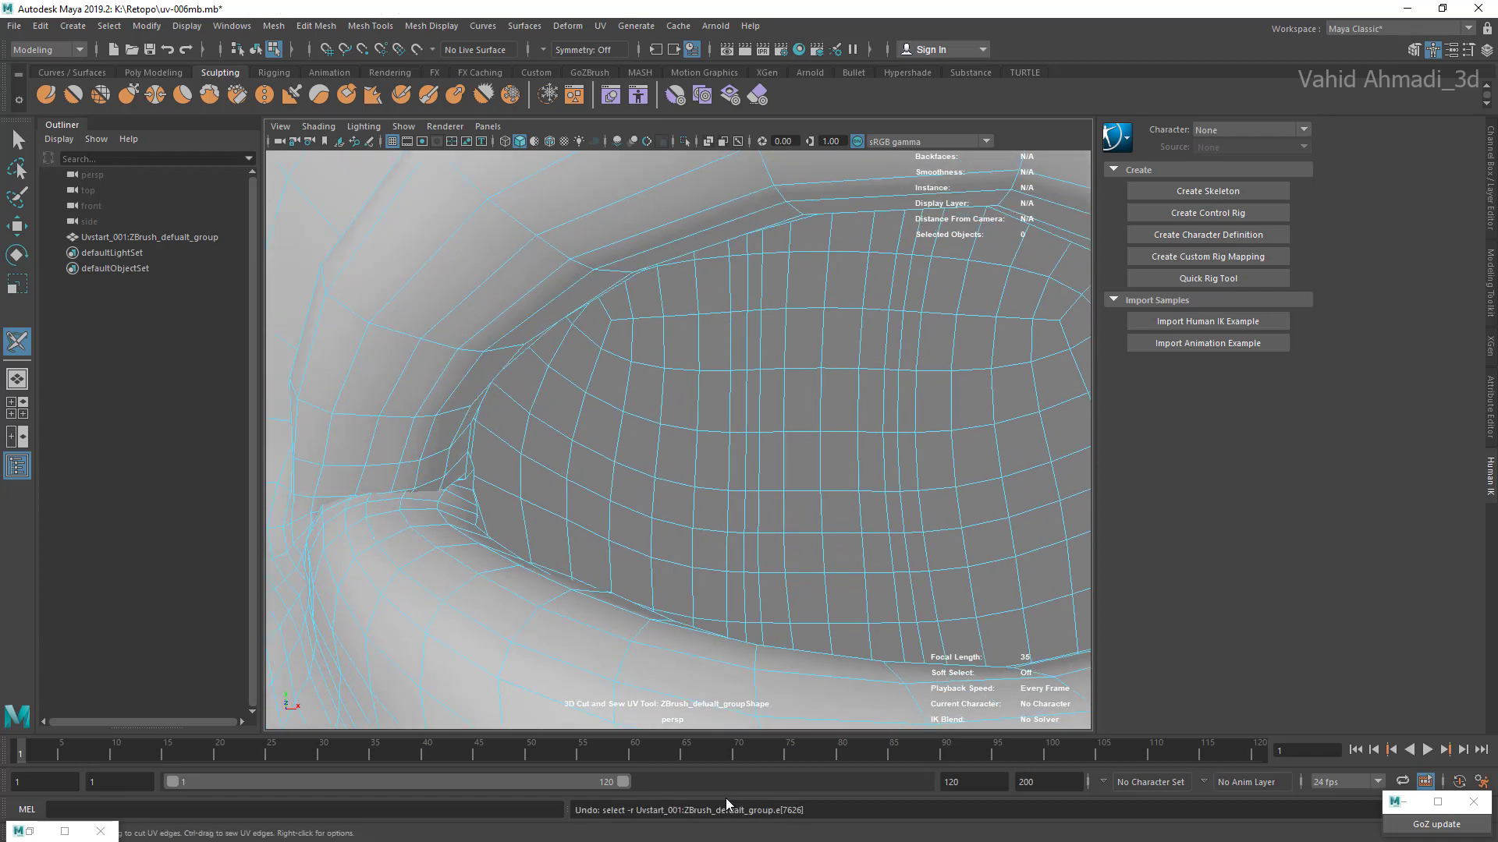
Step: Cut the UVs along the edge loop on the inner eyelid rim of both eyes
{"action": "double_click", "coordinate": [478, 527]}
{"action": "left_click_drag", "start_coordinate": [726, 484], "coordinate": [577, 476], "text": "alt"}
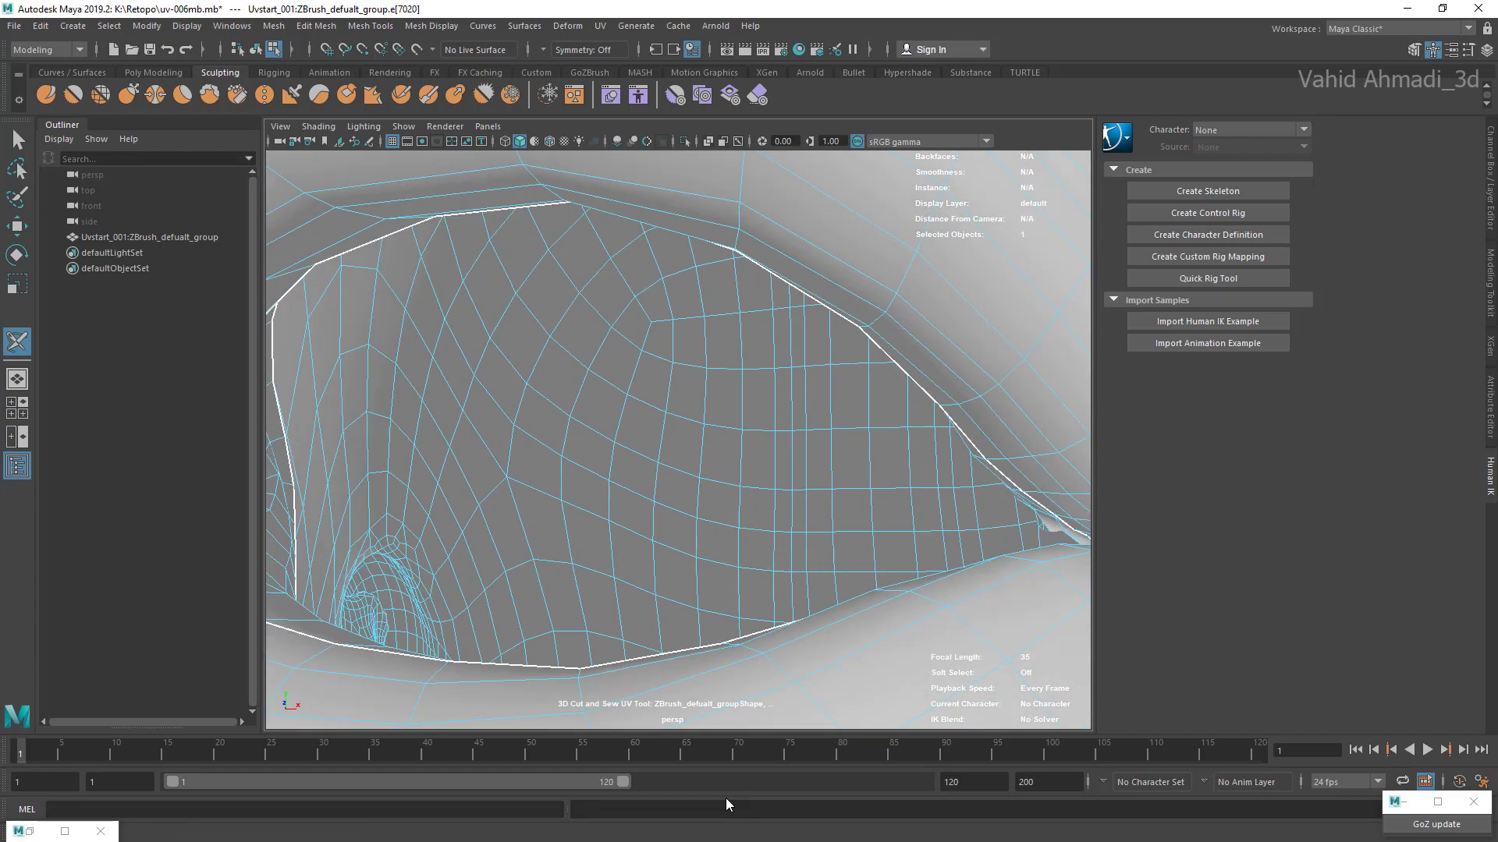
{"action": "right_click_drag", "start_coordinate": [702, 468], "coordinate": [562, 468], "text": "alt"}
{"action": "mouse_move", "coordinate": [725, 468]}
{"action": "left_mouse_down", "text": "alt"}
{"action": "mouse_move", "coordinate": [593, 499]}
{"action": "mouse_move", "coordinate": [702, 406]}
{"action": "mouse_move", "coordinate": [561, 421]}
{"action": "mouse_move", "coordinate": [671, 437]}
{"action": "mouse_move", "coordinate": [678, 515]}
{"action": "mouse_move", "coordinate": [601, 437]}
{"action": "mouse_move", "coordinate": [679, 476]}
{"action": "mouse_move", "coordinate": [748, 452]}
{"action": "left_mouse_up", "text": "alt"}
{"action": "mouse_move", "coordinate": [671, 468]}
{"action": "right_mouse_down", "text": "alt"}
{"action": "mouse_move", "coordinate": [795, 468]}
{"action": "mouse_move", "coordinate": [640, 468]}
{"action": "right_mouse_up", "text": "alt"}
{"action": "double_click", "coordinate": [755, 531]}
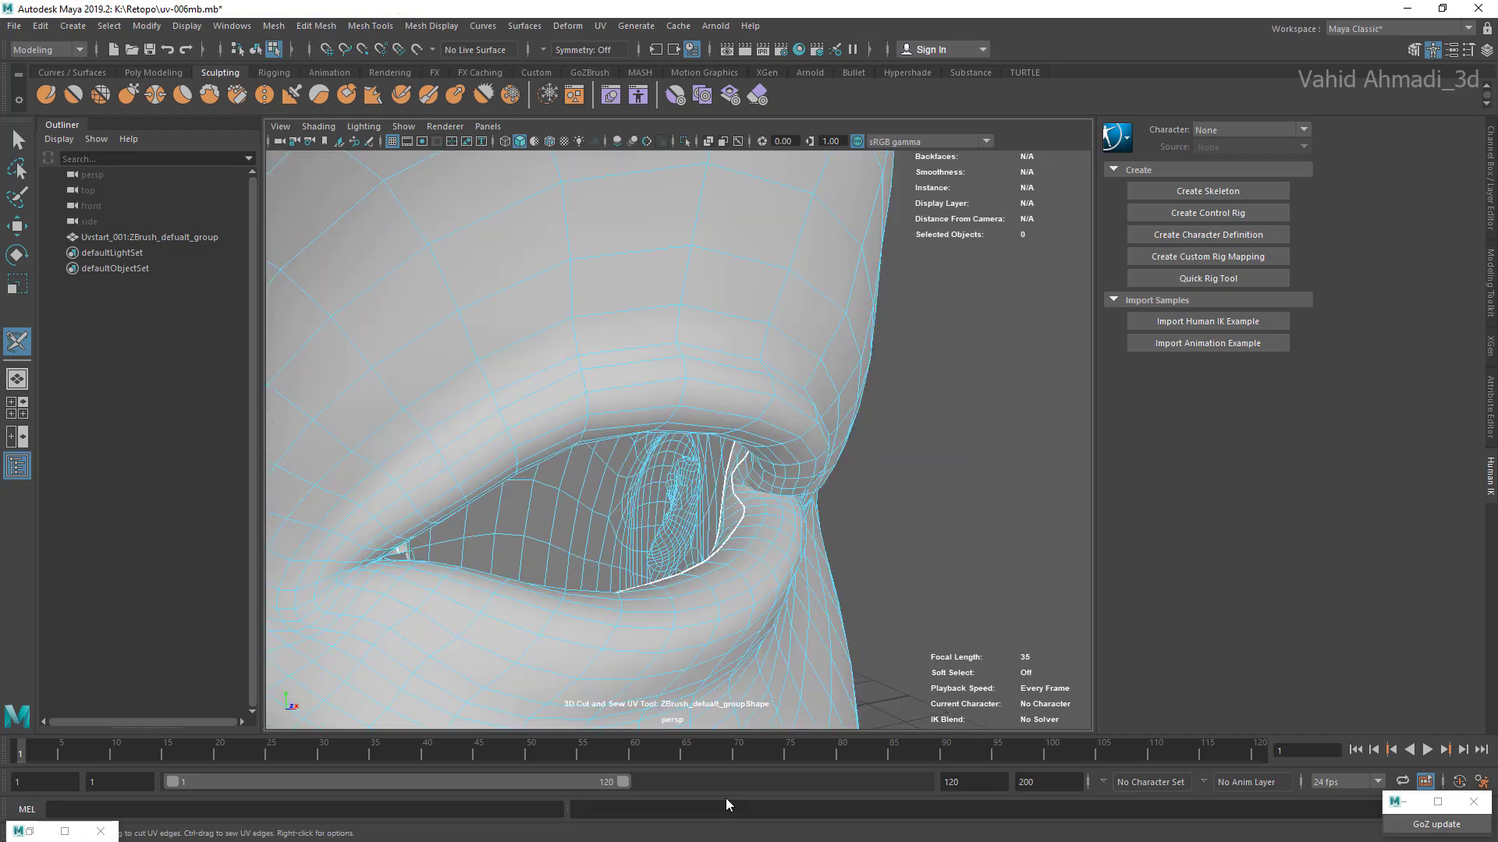
Step: Select the faces of the left eye socket's interior inside the eyelid seam
{"action": "left_click_drag", "start_coordinate": [726, 468], "coordinate": [632, 476], "text": "alt"}
{"action": "mouse_move", "coordinate": [702, 468]}
{"action": "right_mouse_down", "text": "alt"}
{"action": "mouse_move", "coordinate": [562, 468]}
{"action": "mouse_move", "coordinate": [624, 468]}
{"action": "right_mouse_up", "text": "alt"}
{"action": "mouse_move", "coordinate": [624, 453]}
{"action": "left_mouse_down", "text": "alt"}
{"action": "mouse_move", "coordinate": [702, 453]}
{"action": "mouse_move", "coordinate": [609, 437]}
{"action": "mouse_move", "coordinate": [678, 515]}
{"action": "left_mouse_up", "text": "alt"}
{"action": "right_click_drag", "start_coordinate": [624, 468], "coordinate": [796, 468], "text": "alt"}
{"action": "left_click_drag", "start_coordinate": [734, 499], "coordinate": [608, 437], "text": "alt"}
{"action": "mouse_move", "coordinate": [811, 489]}
{"action": "right_mouse_down"}
{"action": "mouse_move", "coordinate": [816, 402]}
{"action": "mouse_move", "coordinate": [858, 426]}
{"action": "mouse_move", "coordinate": [816, 398]}
{"action": "mouse_move", "coordinate": [819, 429]}
{"action": "mouse_move", "coordinate": [858, 429]}
{"action": "right_mouse_up"}
{"action": "scroll", "coordinate": [726, 468], "scroll_direction": "up", "scroll_amount": 5}
{"action": "middle_click_drag", "start_coordinate": [726, 585], "coordinate": [787, 469], "text": "alt"}
{"action": "scroll", "coordinate": [726, 468], "scroll_direction": "down", "scroll_amount": 6}
{"action": "scroll", "coordinate": [726, 468], "scroll_direction": "down", "scroll_amount": 3}
{"action": "scroll", "coordinate": [679, 440], "scroll_direction": "down", "scroll_amount": 3}
Step: Open the UV Editor and unfold the left eye socket's UV shell
{"action": "left_click", "coordinate": [600, 26]}
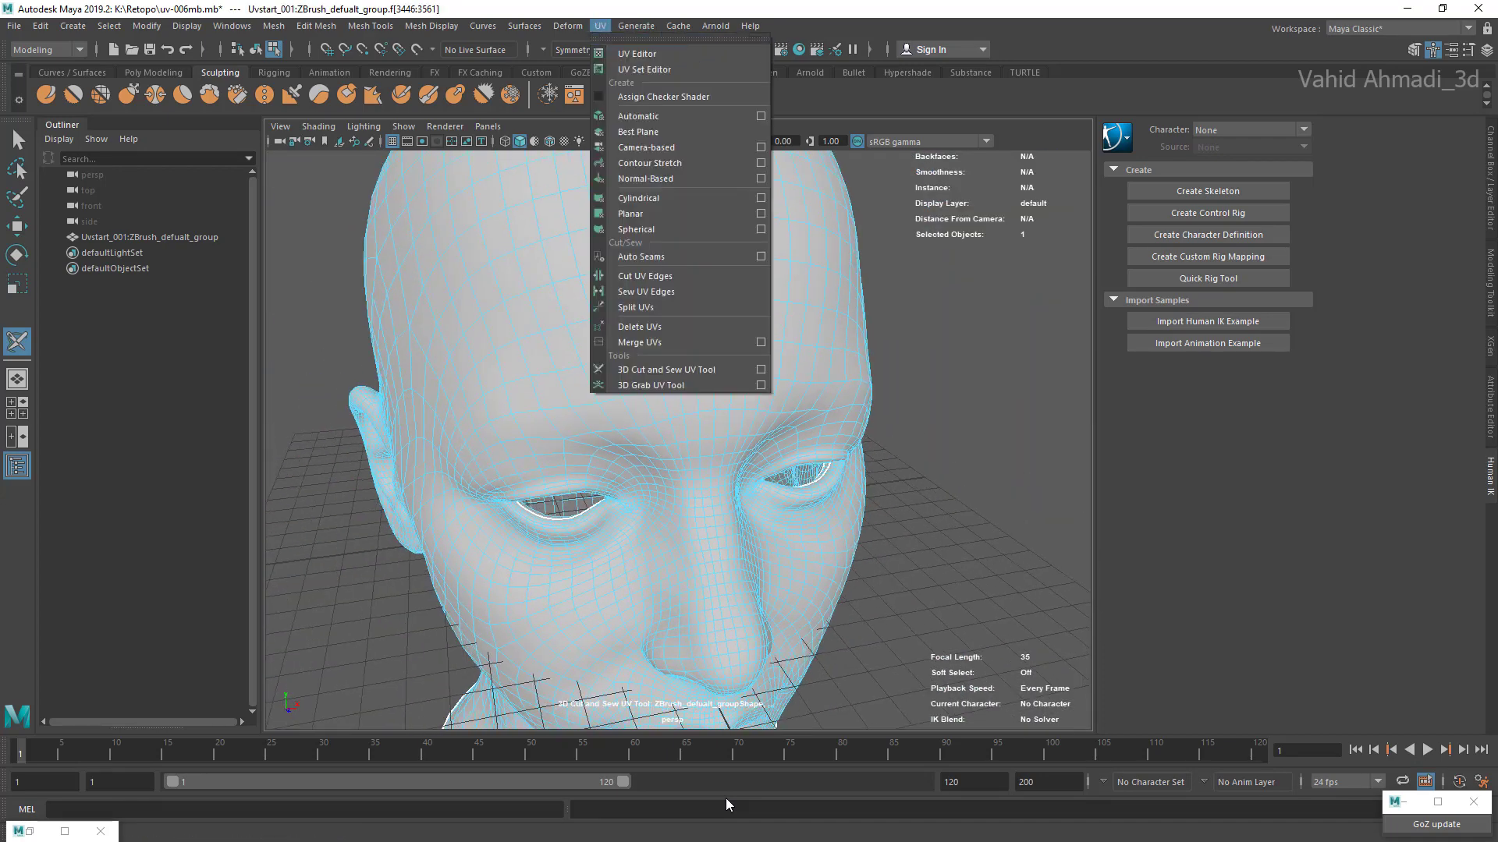
{"action": "left_click", "coordinate": [635, 53]}
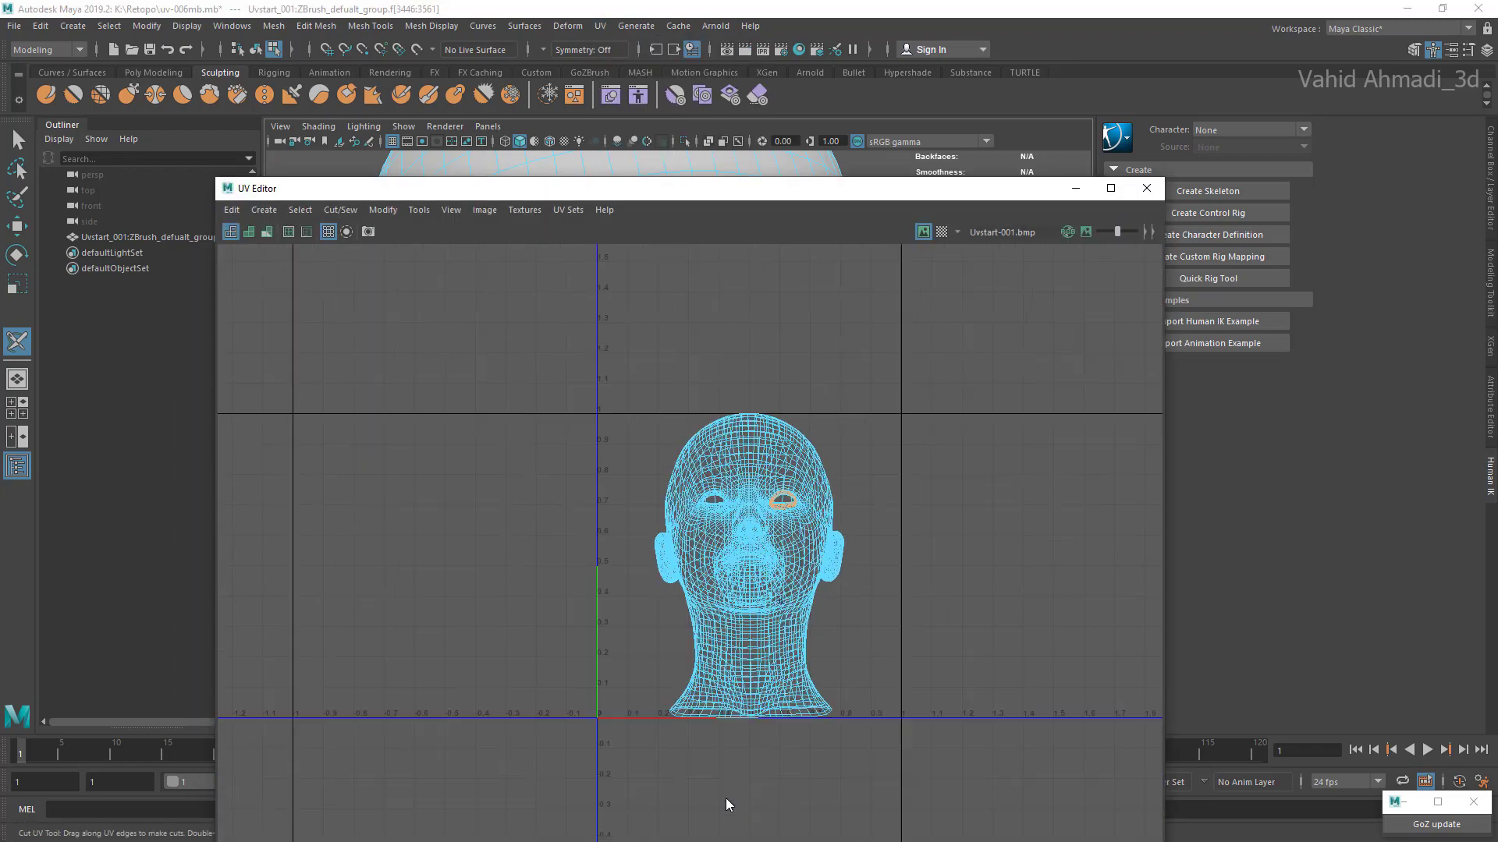
{"action": "scroll", "coordinate": [756, 518], "scroll_direction": "up", "scroll_amount": 5}
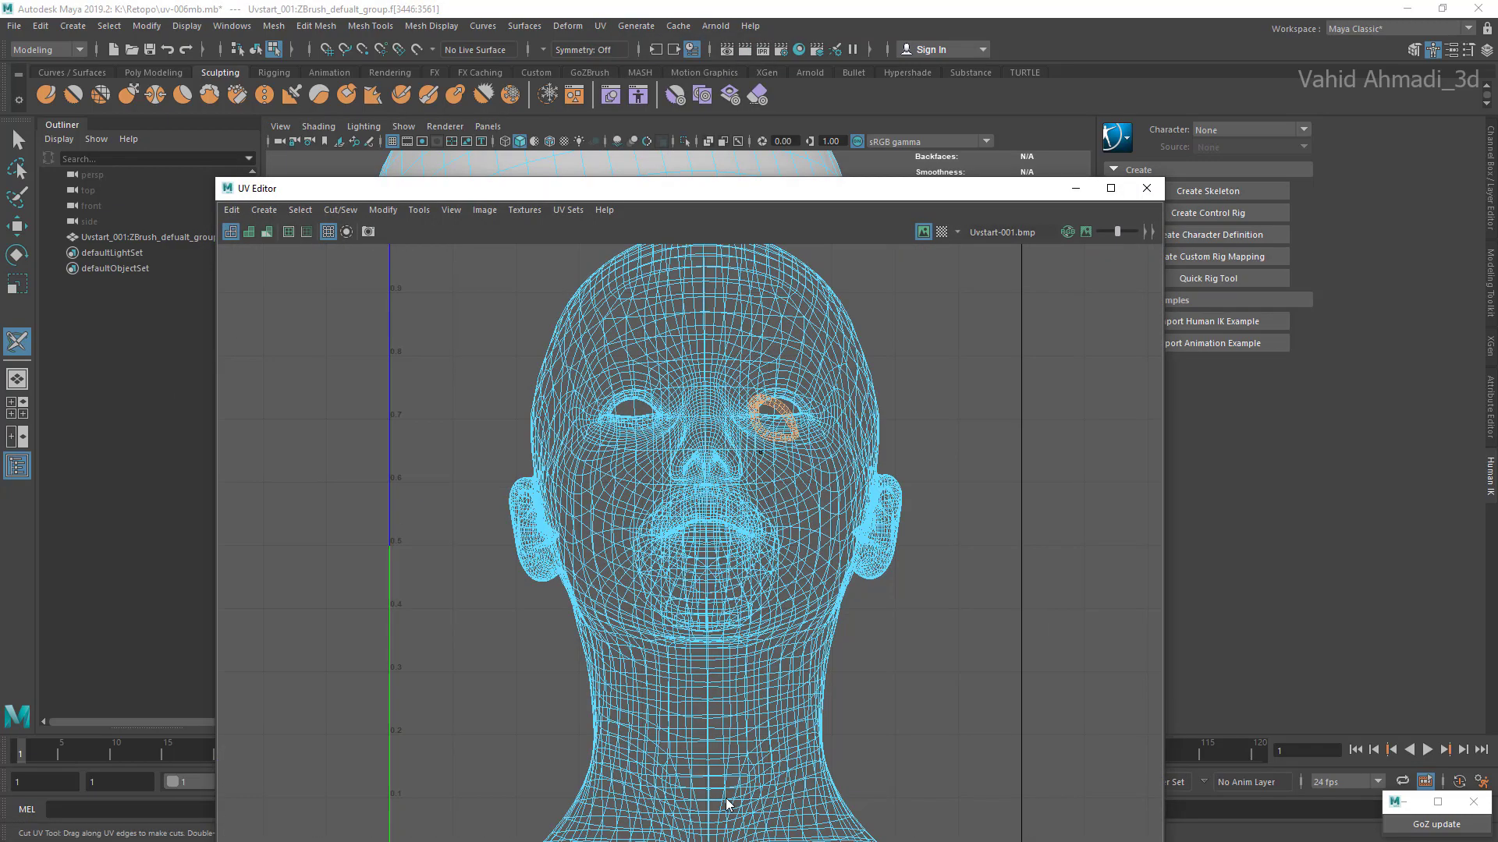
Step: Select the faces of the right eye socket's interior, moving the UV Editor window out of the way as needed
{"action": "left_click_drag", "start_coordinate": [484, 188], "coordinate": [1016, 447]}
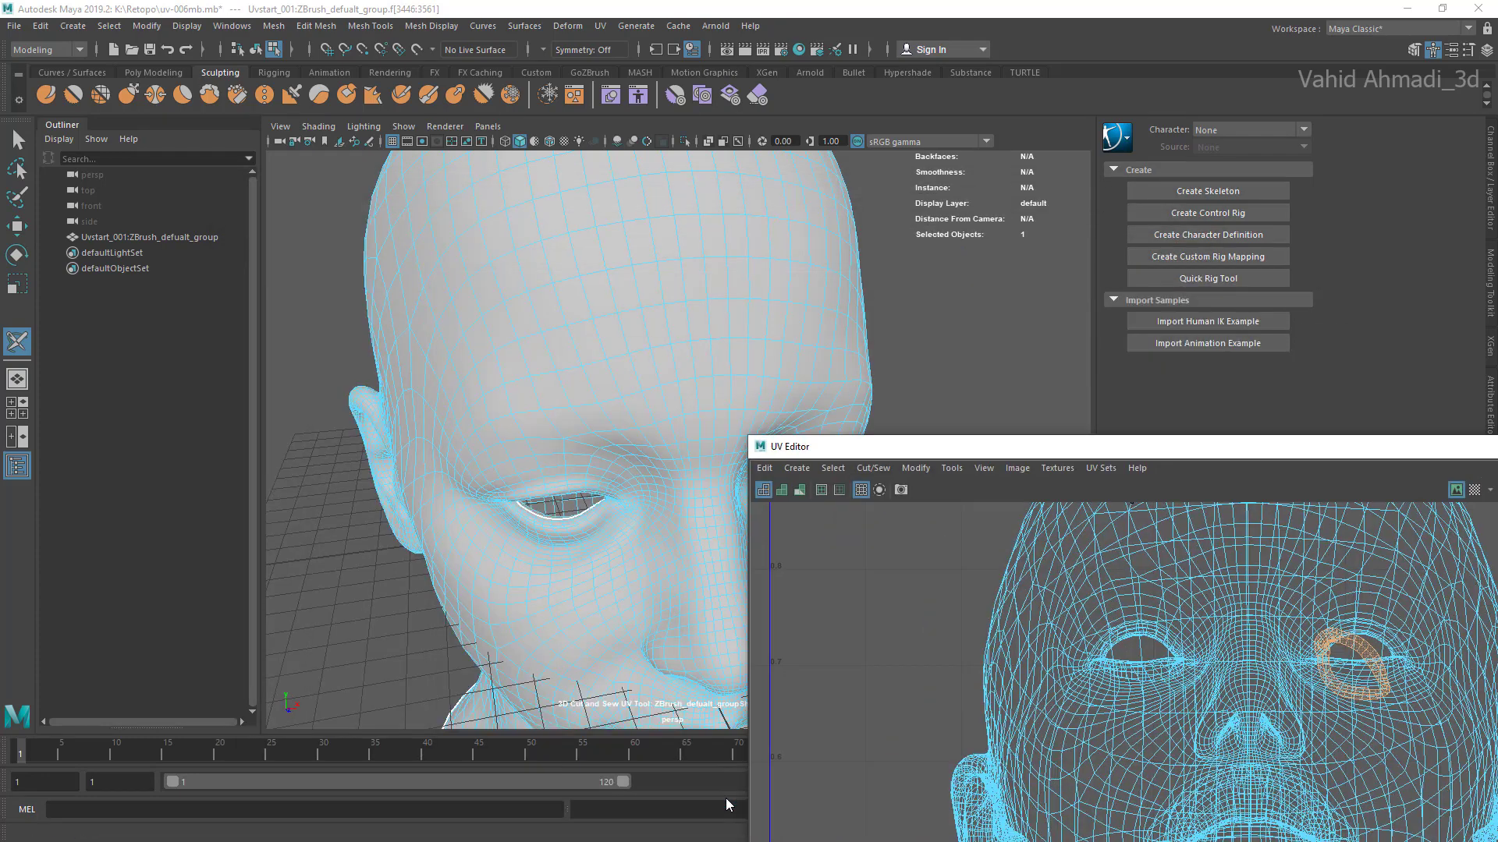
{"action": "scroll", "coordinate": [538, 476], "scroll_direction": "up", "scroll_amount": 4}
{"action": "left_click_drag", "start_coordinate": [538, 476], "coordinate": [565, 499], "text": "alt"}
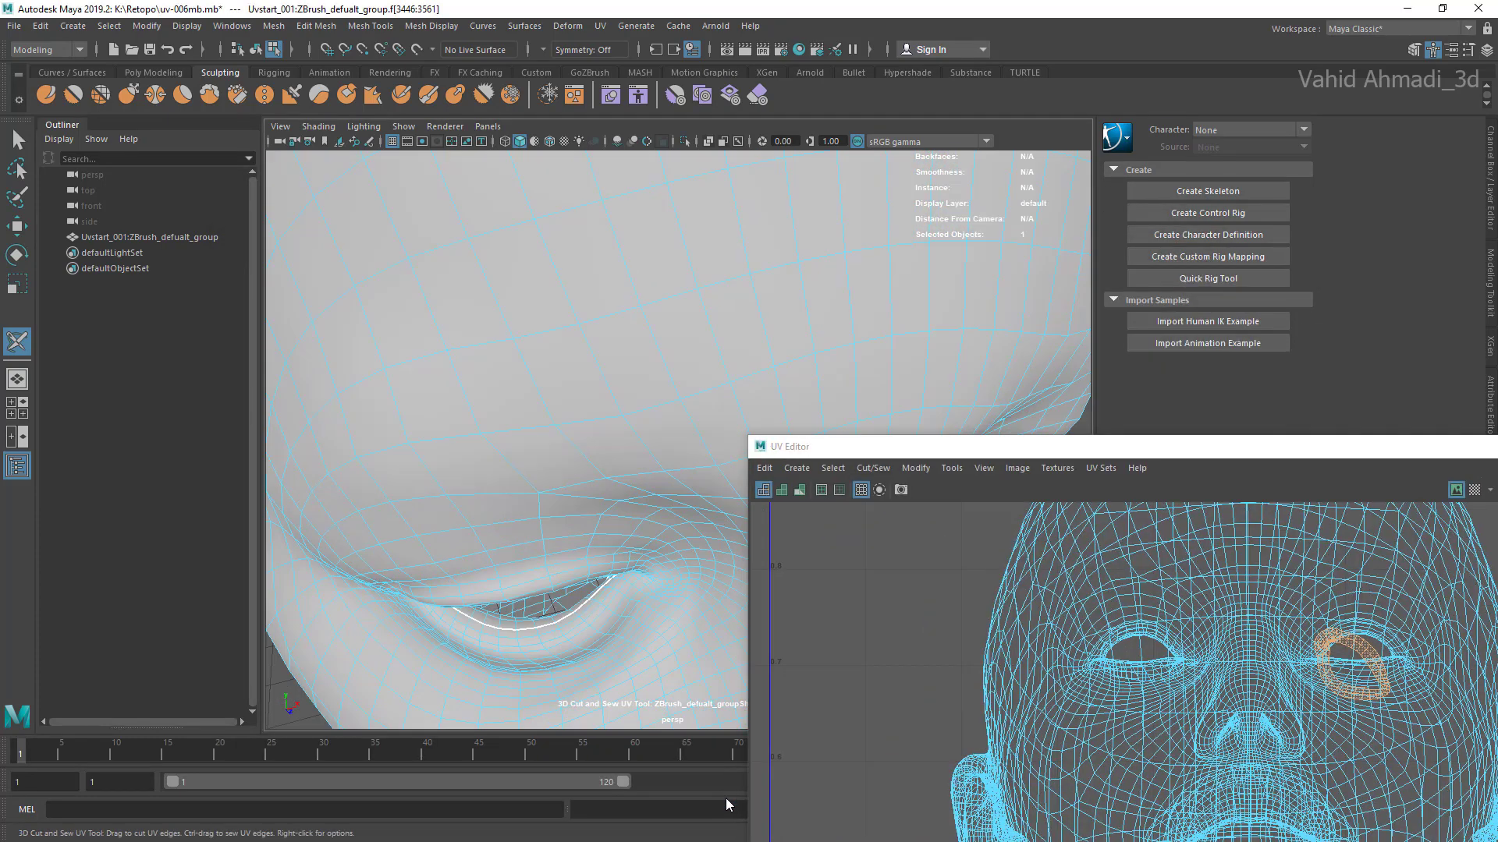
{"action": "scroll", "coordinate": [566, 499], "scroll_direction": "up", "scroll_amount": 3}
{"action": "middle_click_drag", "start_coordinate": [566, 499], "coordinate": [566, 414], "text": "alt"}
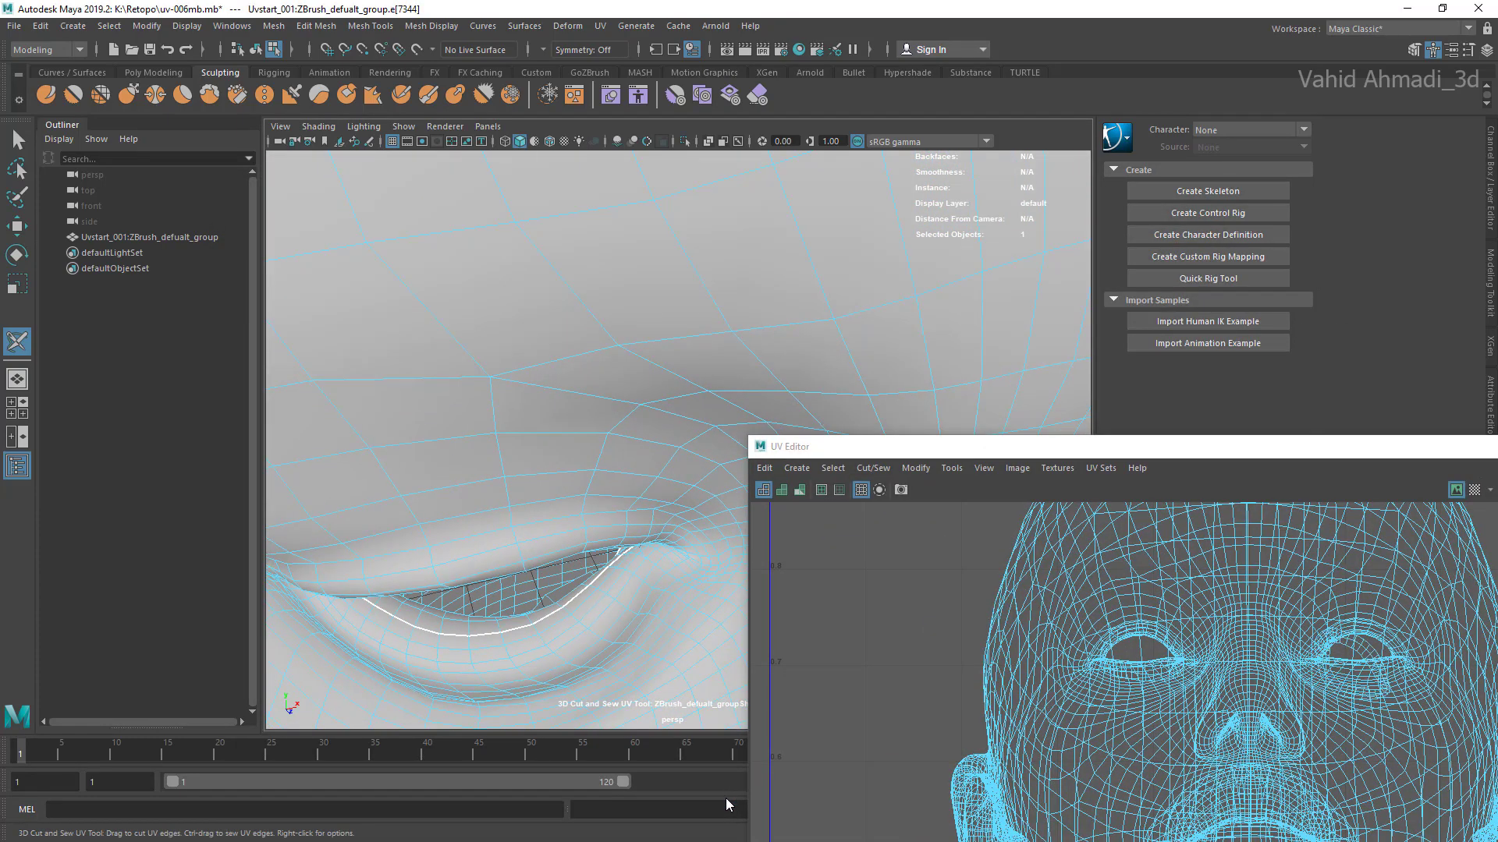
{"action": "left_click", "coordinate": [482, 635]}
{"action": "right_click_drag", "start_coordinate": [481, 634], "coordinate": [587, 579]}
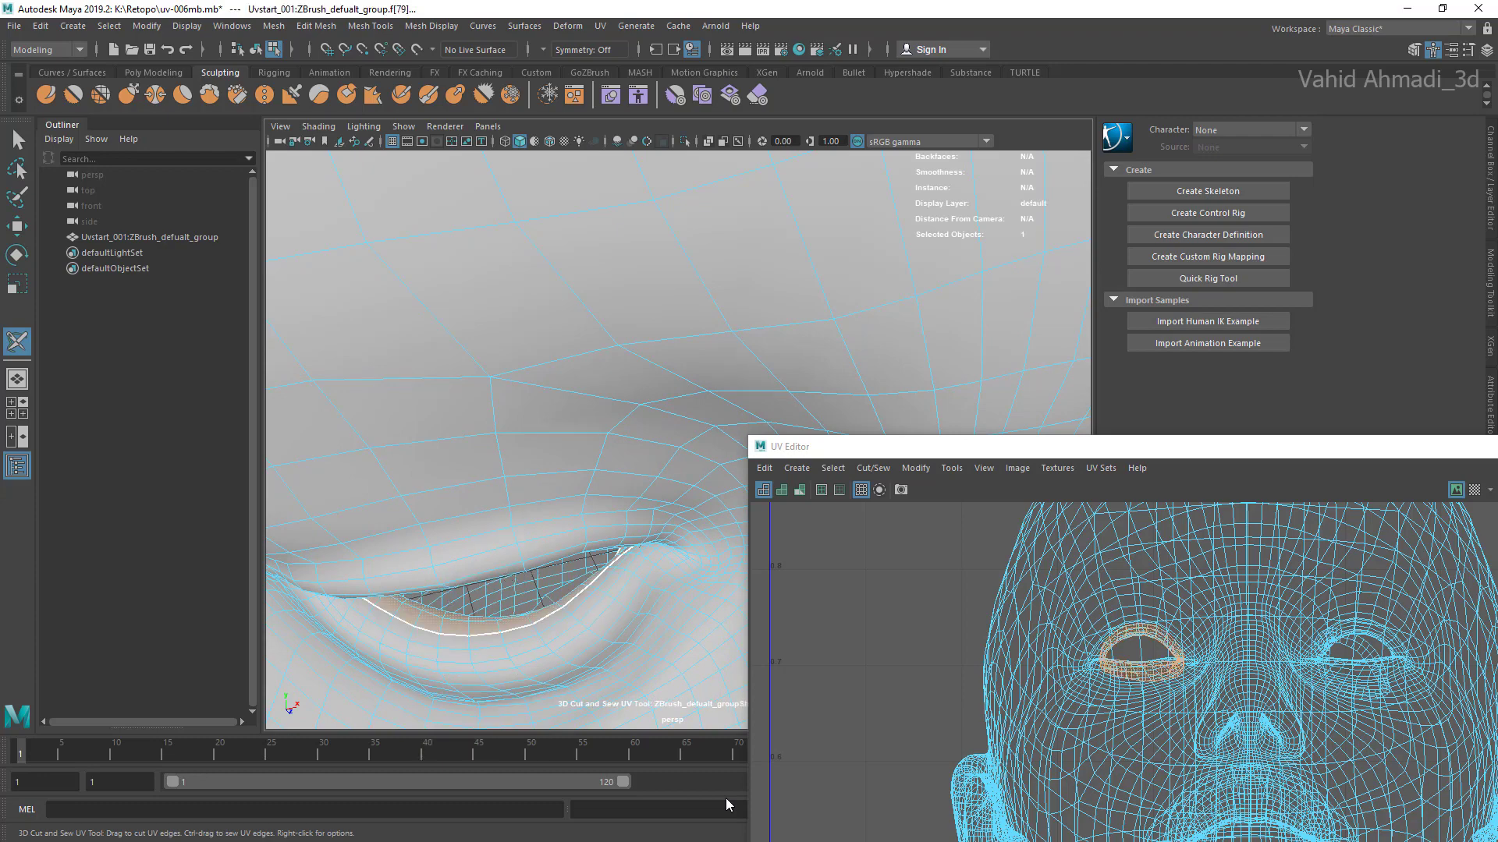
{"action": "left_click", "coordinate": [763, 510]}
{"action": "left_click_drag", "start_coordinate": [1287, 447], "coordinate": [638, 238]}
{"action": "scroll", "coordinate": [532, 432], "scroll_direction": "up", "scroll_amount": 2}
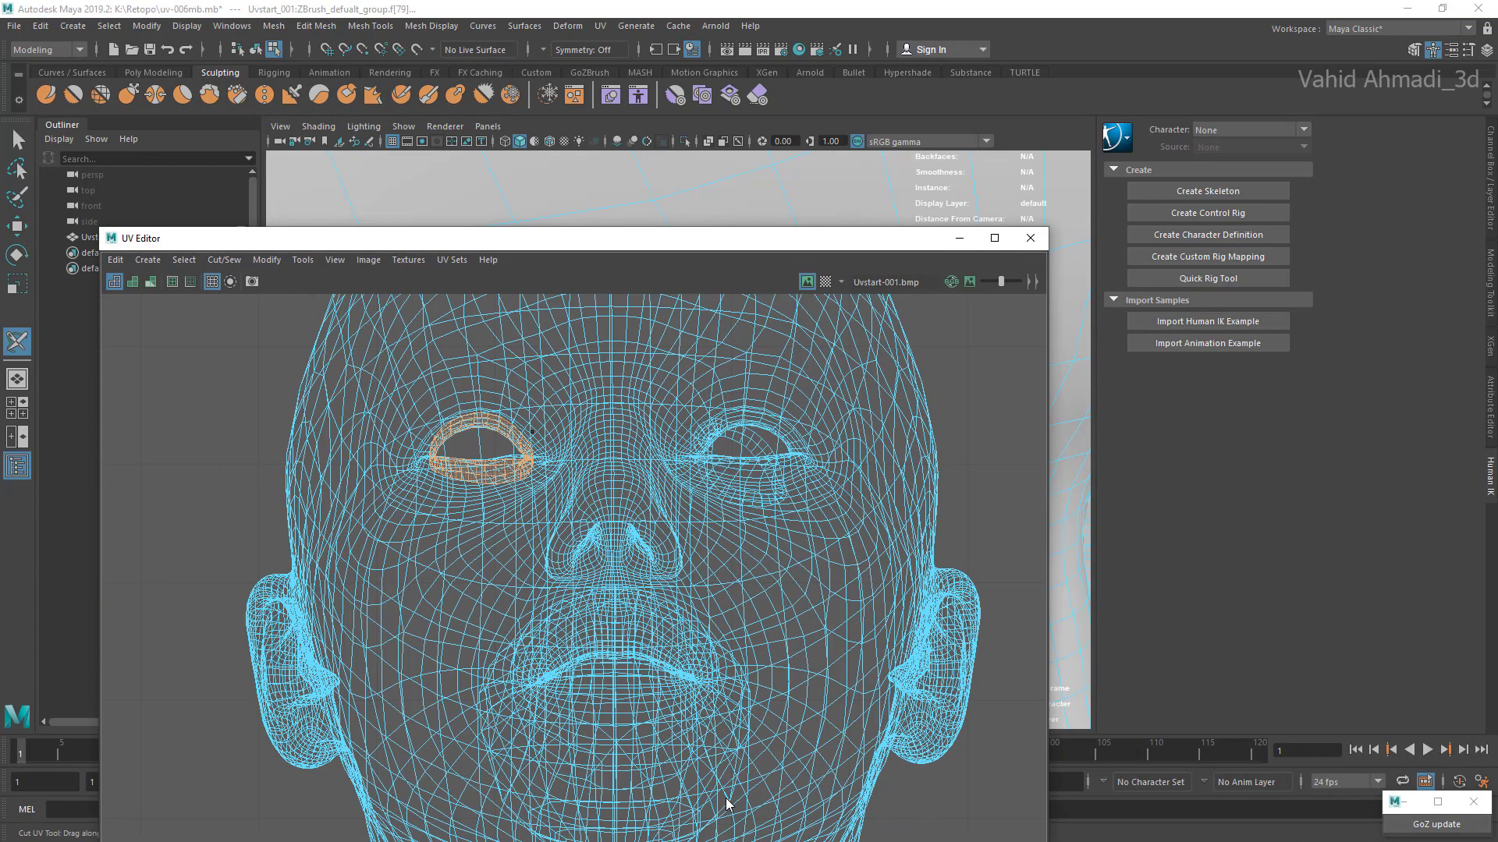
Step: Unfold the right eye socket's UV shell and minimise the UV Editor
{"action": "key", "text": "ctrl+u"}
{"action": "scroll", "coordinate": [725, 805], "scroll_direction": "down", "scroll_amount": 6}
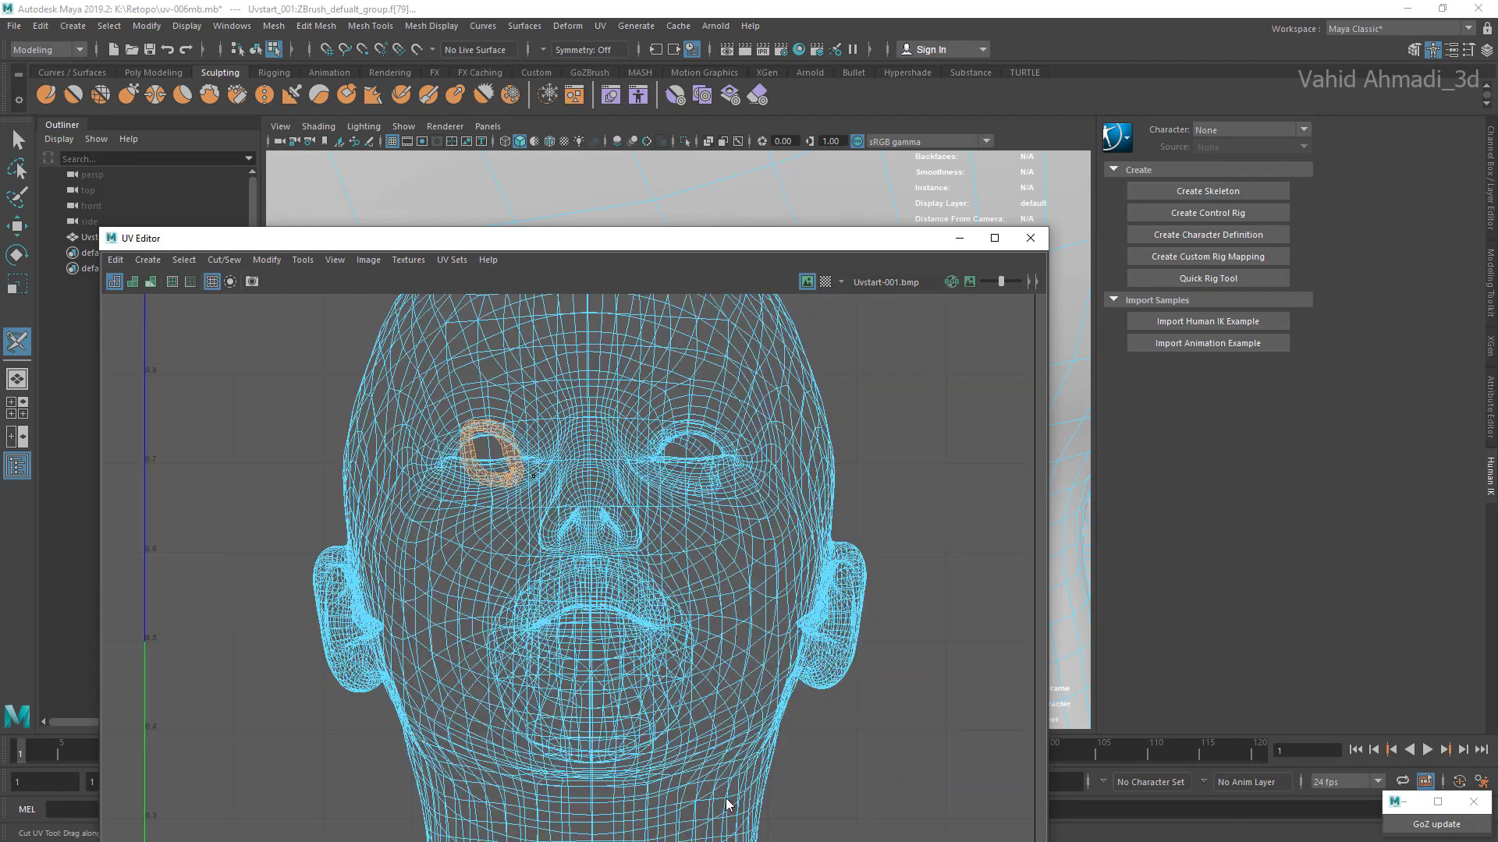
{"action": "scroll", "coordinate": [725, 805], "scroll_direction": "down", "scroll_amount": 5}
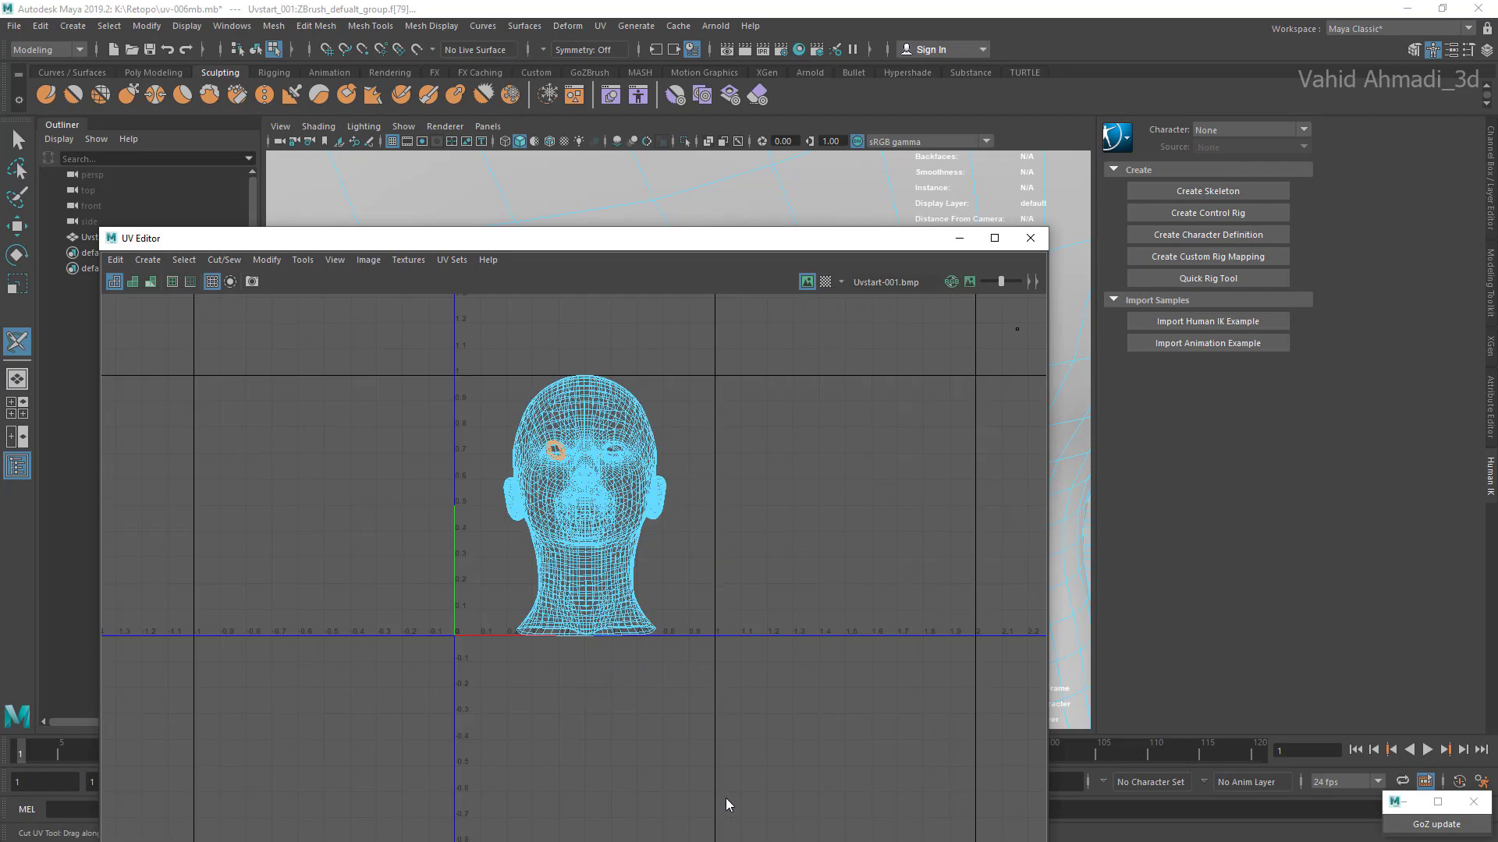
{"action": "left_click", "coordinate": [960, 238]}
Step: Set symmetry to World X while working on the mouth cavity inside the head
{"action": "scroll", "coordinate": [678, 441], "scroll_direction": "down", "scroll_amount": 10}
{"action": "left_click_drag", "start_coordinate": [678, 441], "coordinate": [714, 168], "text": "alt"}
{"action": "scroll", "coordinate": [678, 441], "scroll_direction": "up", "scroll_amount": 6}
{"action": "left_click_drag", "start_coordinate": [677, 440], "coordinate": [546, 422], "text": "alt"}
{"action": "scroll", "coordinate": [678, 440], "scroll_direction": "down", "scroll_amount": 8}
{"action": "left_click_drag", "start_coordinate": [678, 441], "coordinate": [663, 414], "text": "alt"}
{"action": "scroll", "coordinate": [678, 441], "scroll_direction": "up", "scroll_amount": 9}
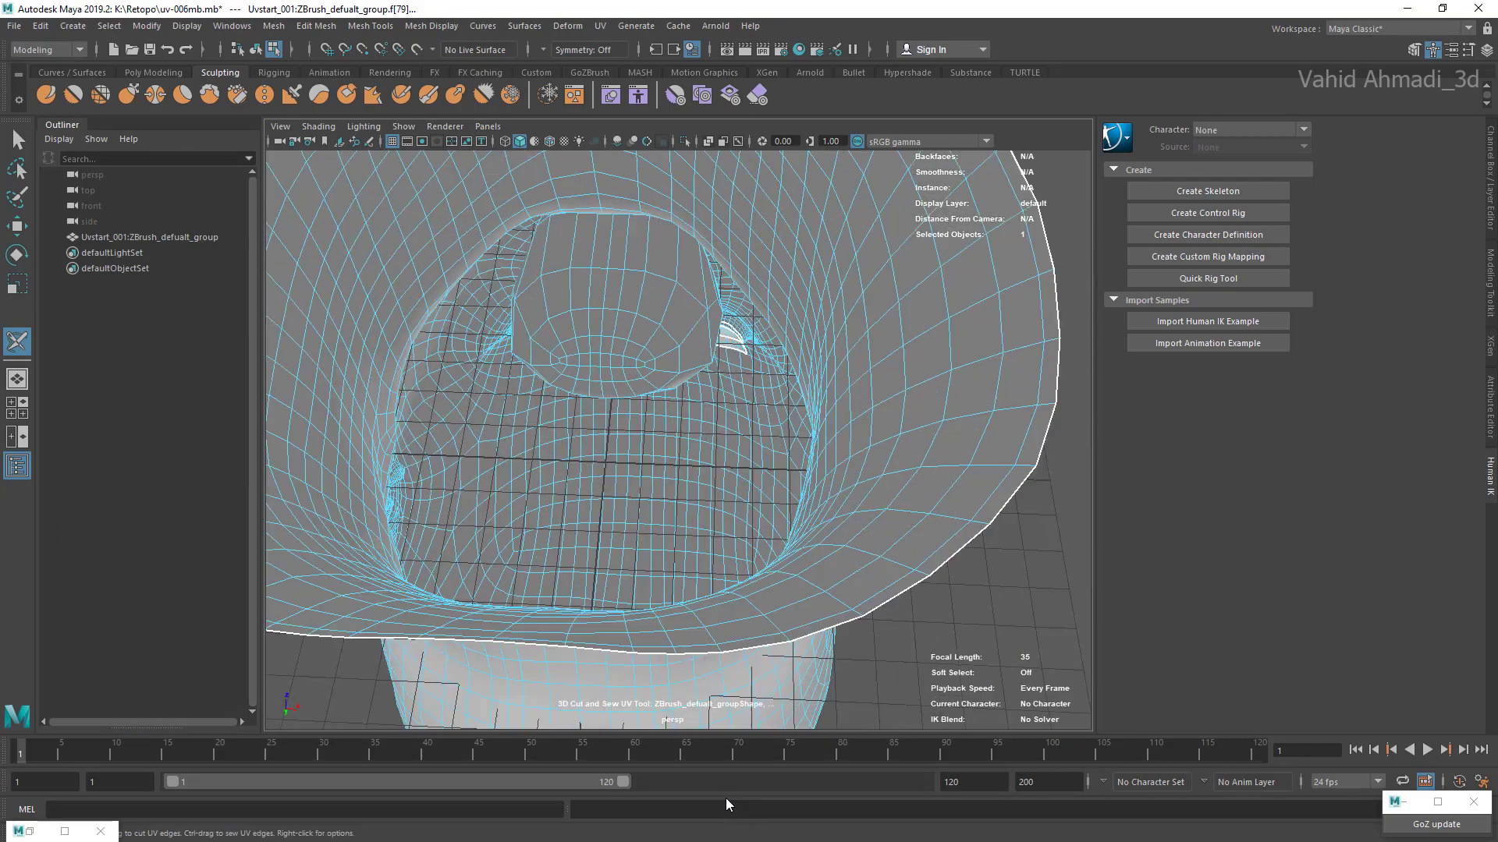
{"action": "middle_click_drag", "start_coordinate": [663, 413], "coordinate": [752, 487], "text": "alt"}
{"action": "left_click", "coordinate": [544, 50]}
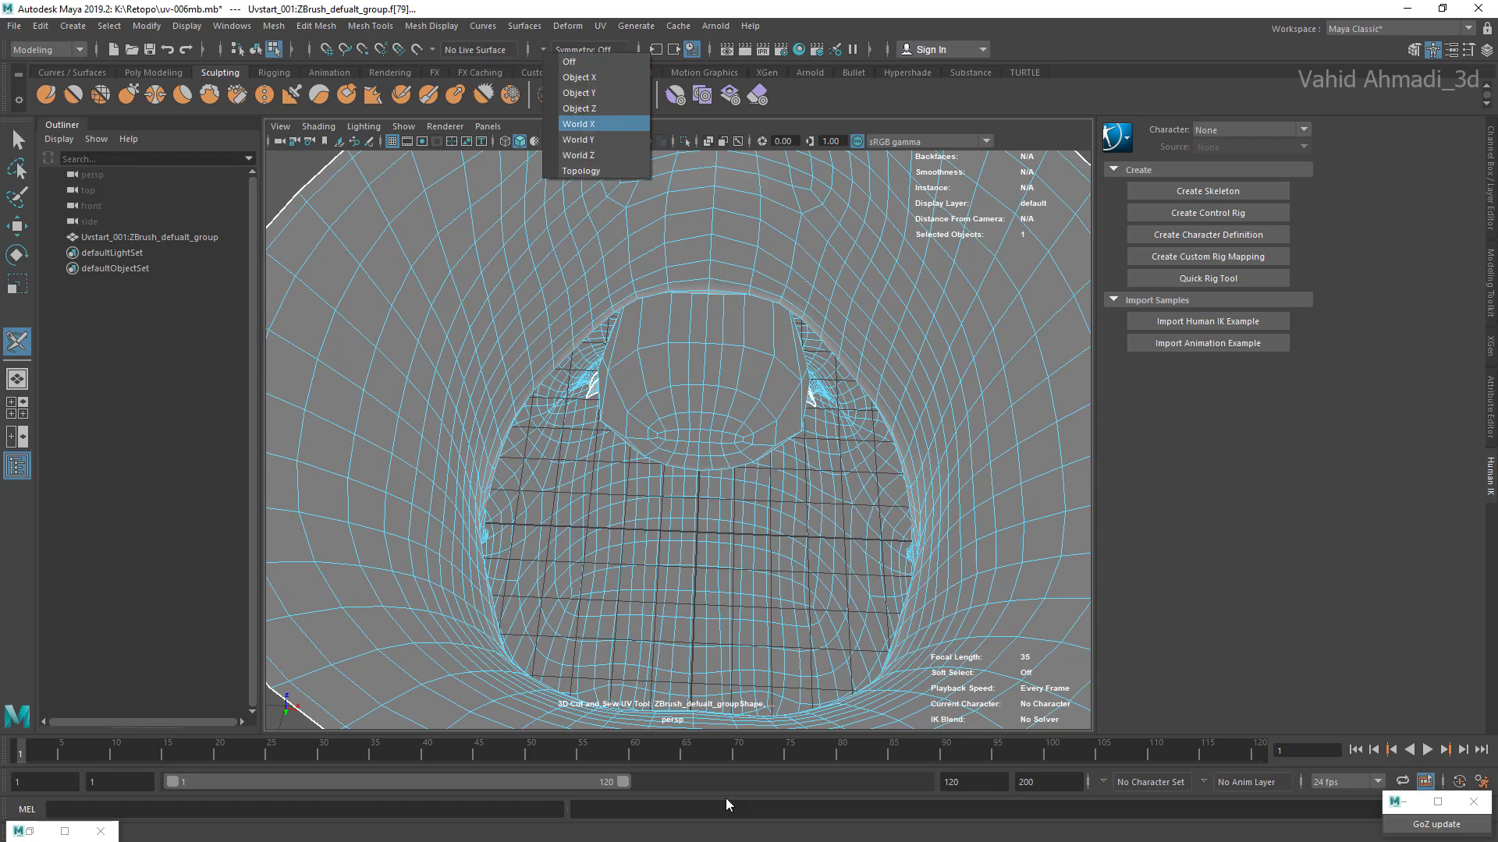
{"action": "left_click", "coordinate": [579, 124]}
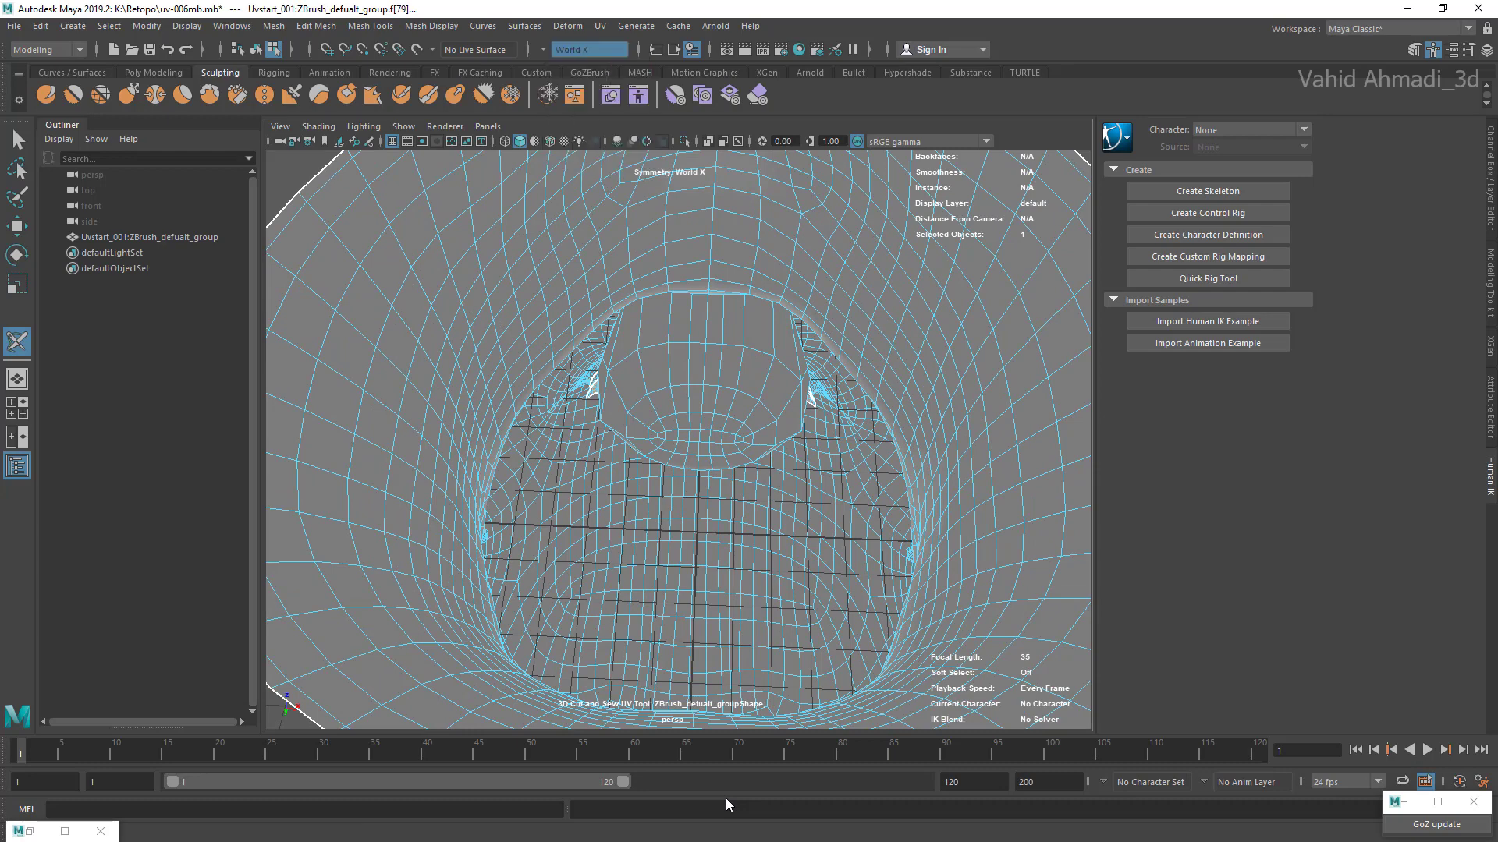
{"action": "scroll", "coordinate": [678, 441], "scroll_direction": "up", "scroll_amount": 8}
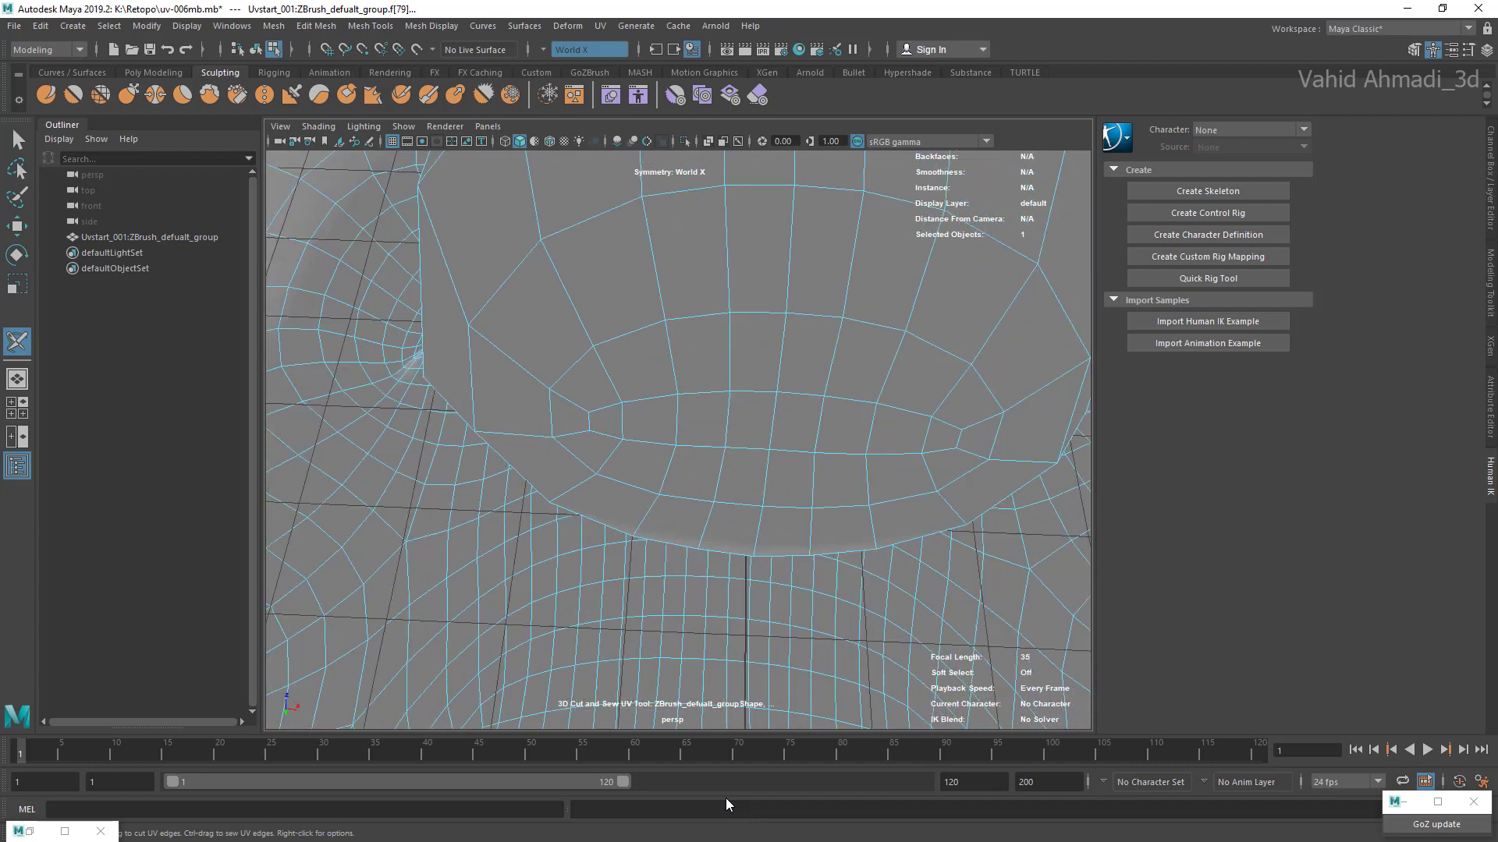
Step: Undo the last face pick and select three adjacent upper-row faces in the central patch of the mouth cavity's back wall
{"action": "key", "text": "ctrl+z"}
{"action": "right_click_drag", "start_coordinate": [718, 421], "coordinate": [718, 465]}
{"action": "right_click_drag", "start_coordinate": [726, 395], "coordinate": [727, 433]}
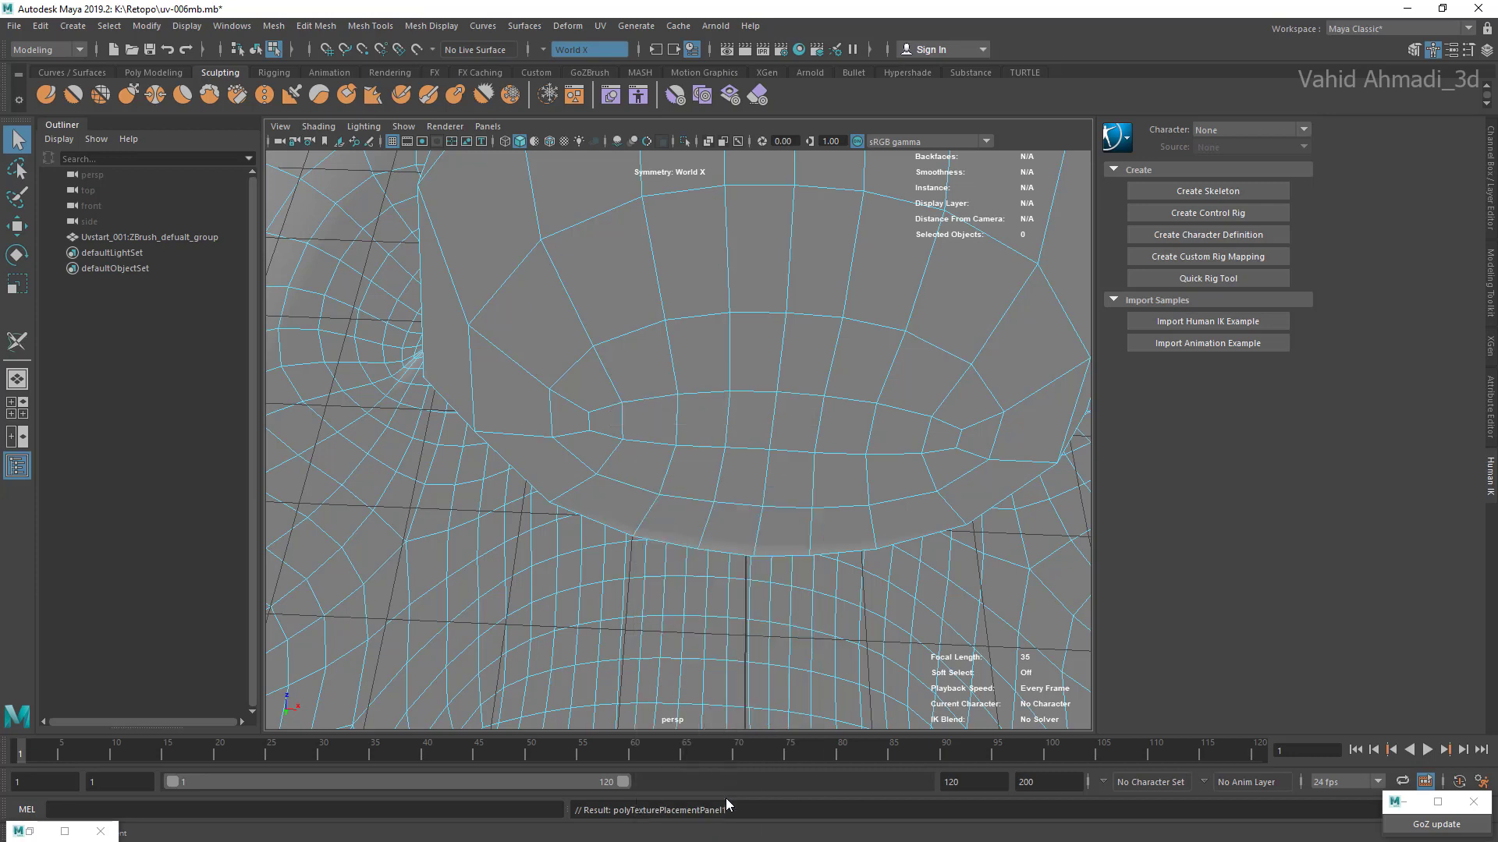
{"action": "left_click", "coordinate": [702, 420]}
{"action": "left_click", "coordinate": [649, 421], "text": "shift"}
{"action": "left_click", "coordinate": [606, 421], "text": "shift"}
Step: Try to add the lower row and the surrounding ring of faces to the back-wall selection
{"action": "left_click", "coordinate": [591, 451], "text": "shift"}
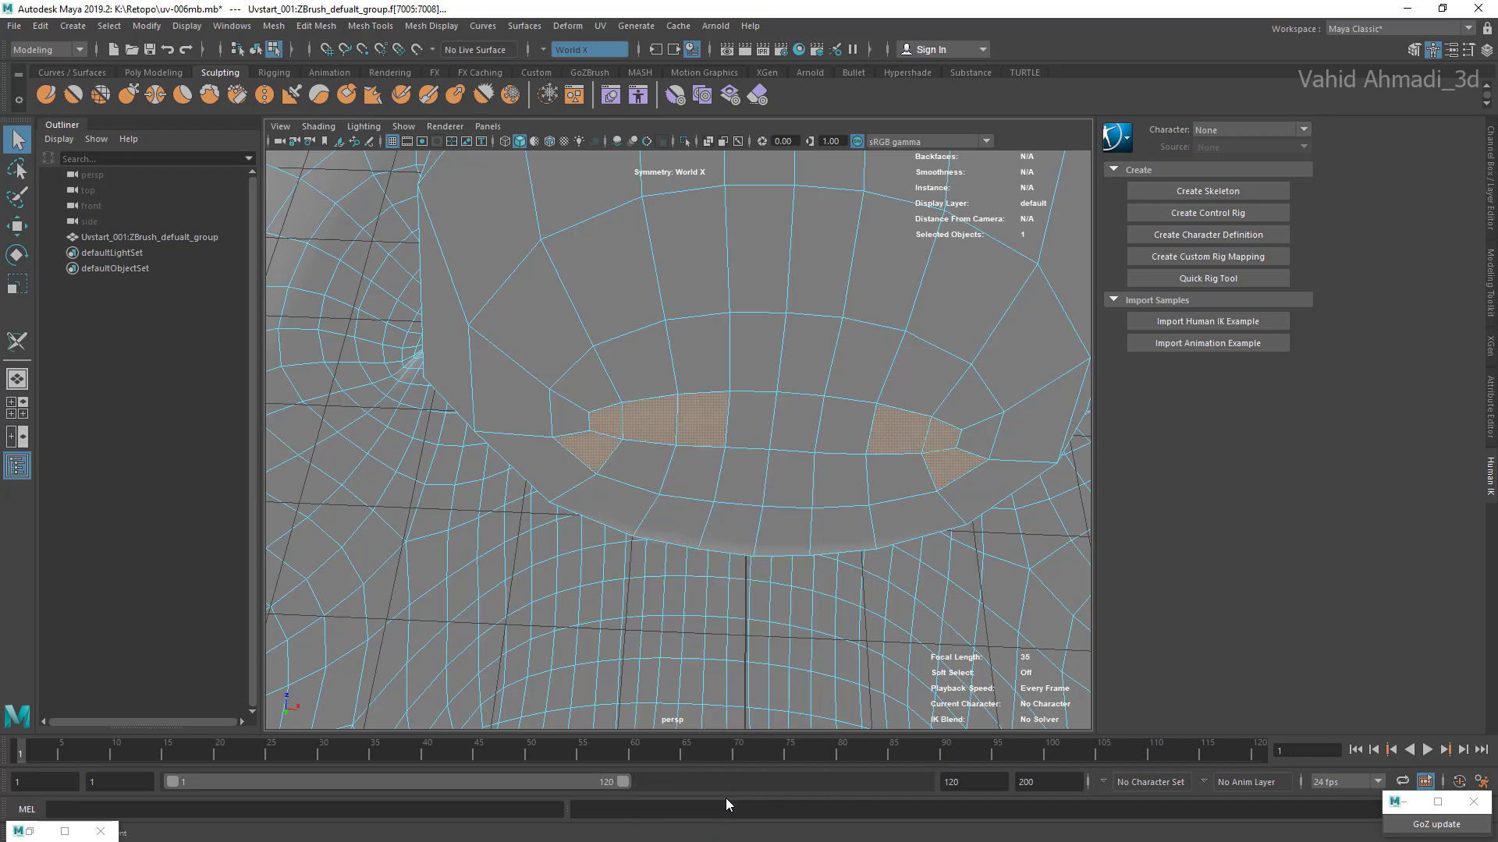
{"action": "left_click", "coordinate": [638, 466], "text": "shift"}
{"action": "left_click", "coordinate": [692, 473], "text": "shift"}
{"action": "left_click", "coordinate": [741, 476], "text": "shift"}
{"action": "left_click", "coordinate": [751, 420], "text": "shift"}
{"action": "left_click", "coordinate": [797, 424], "text": "shift"}
{"action": "left_click", "coordinate": [789, 478], "text": "shift"}
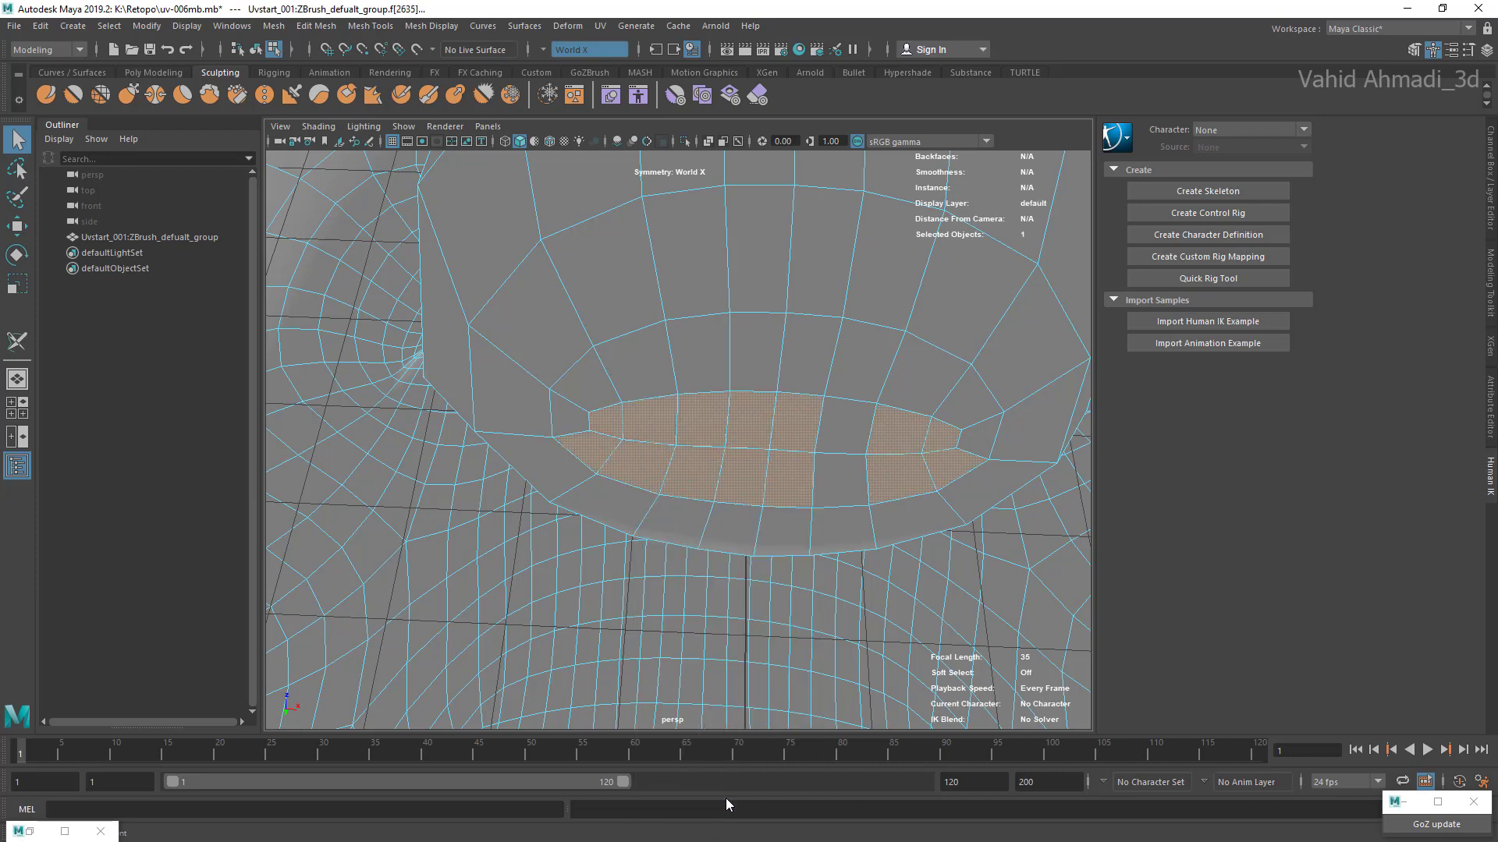
{"action": "left_click", "coordinate": [840, 480], "text": "shift"}
{"action": "left_click", "coordinate": [846, 425], "text": "shift"}
{"action": "left_click", "coordinate": [698, 353], "text": "shift"}
{"action": "left_click", "coordinate": [635, 365], "text": "shift"}
{"action": "left_click", "coordinate": [585, 384], "text": "shift"}
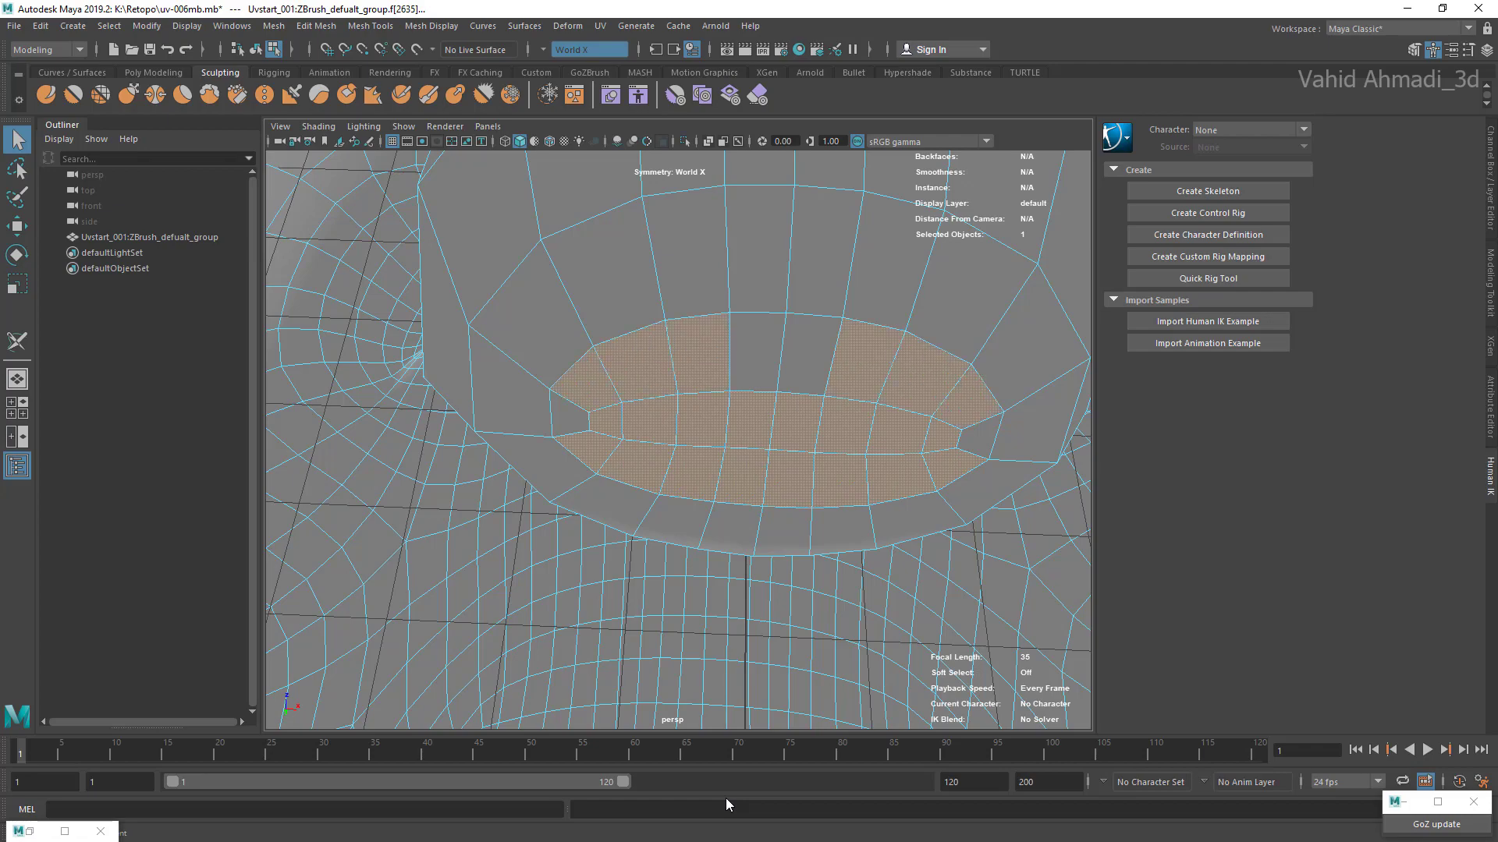
{"action": "left_click", "coordinate": [568, 413], "text": "shift"}
{"action": "left_click", "coordinate": [756, 355], "text": "shift"}
Step: Undo the most recent face picks on the mouth cavity's back wall
{"action": "scroll", "coordinate": [726, 436], "scroll_direction": "down", "scroll_amount": 5}
{"action": "mouse_move", "coordinate": [726, 437]}
{"action": "left_mouse_down", "text": "alt"}
{"action": "mouse_move", "coordinate": [921, 437]}
{"action": "mouse_move", "coordinate": [737, 437]}
{"action": "left_mouse_up", "text": "alt"}
{"action": "key", "text": "ctrl+z"}
{"action": "key", "text": "ctrl+z"}
{"action": "key", "text": "ctrl+z"}
{"action": "key", "text": "ctrl+z"}
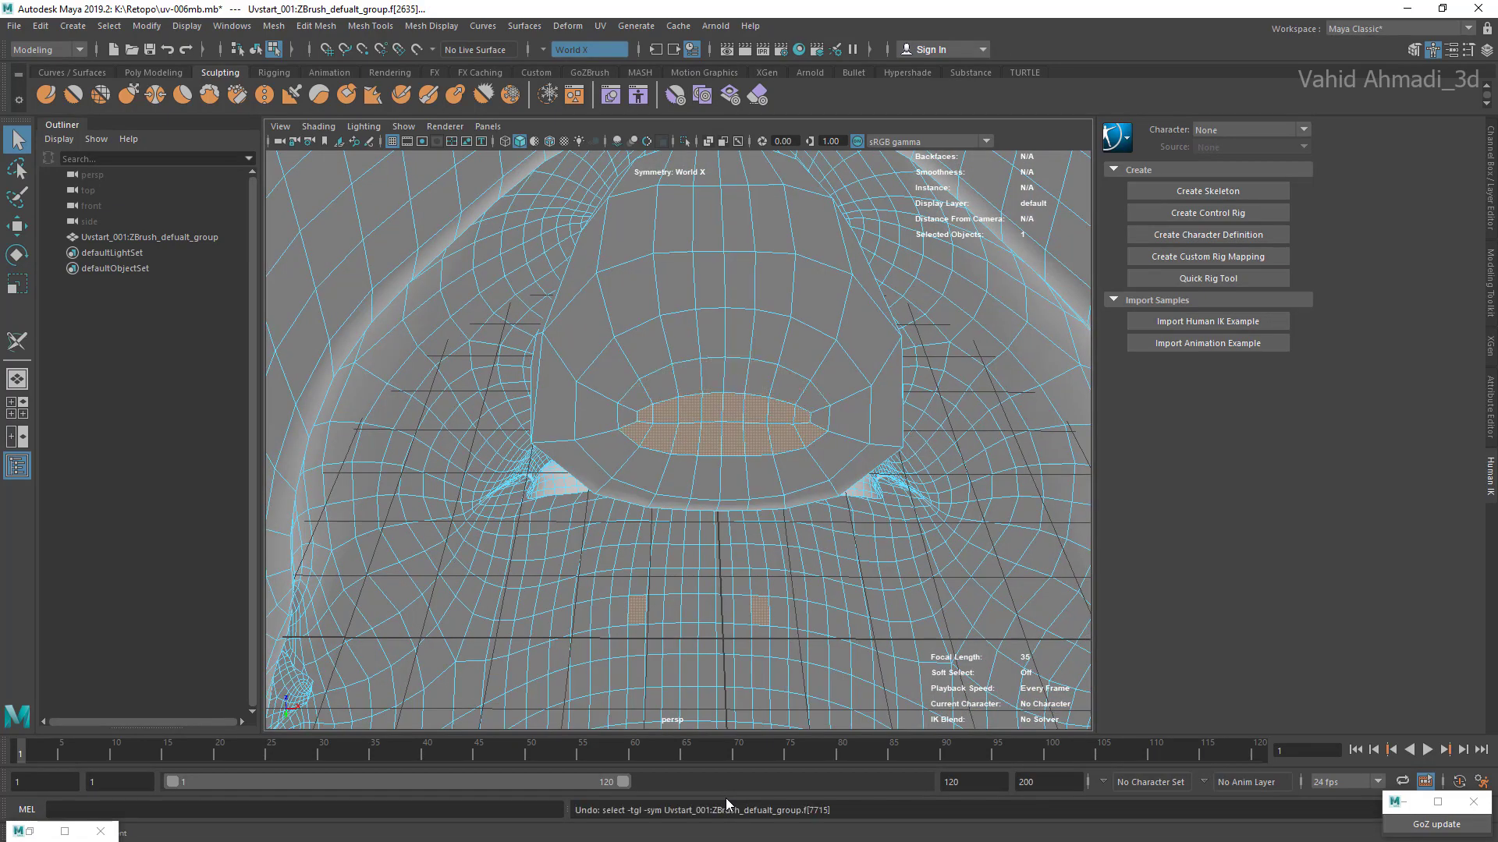
{"action": "key", "text": "ctrl+z"}
{"action": "key", "text": "ctrl+z"}
{"action": "key", "text": "ctrl+z"}
{"action": "key", "text": "ctrl+z"}
{"action": "key", "text": "ctrl+z"}
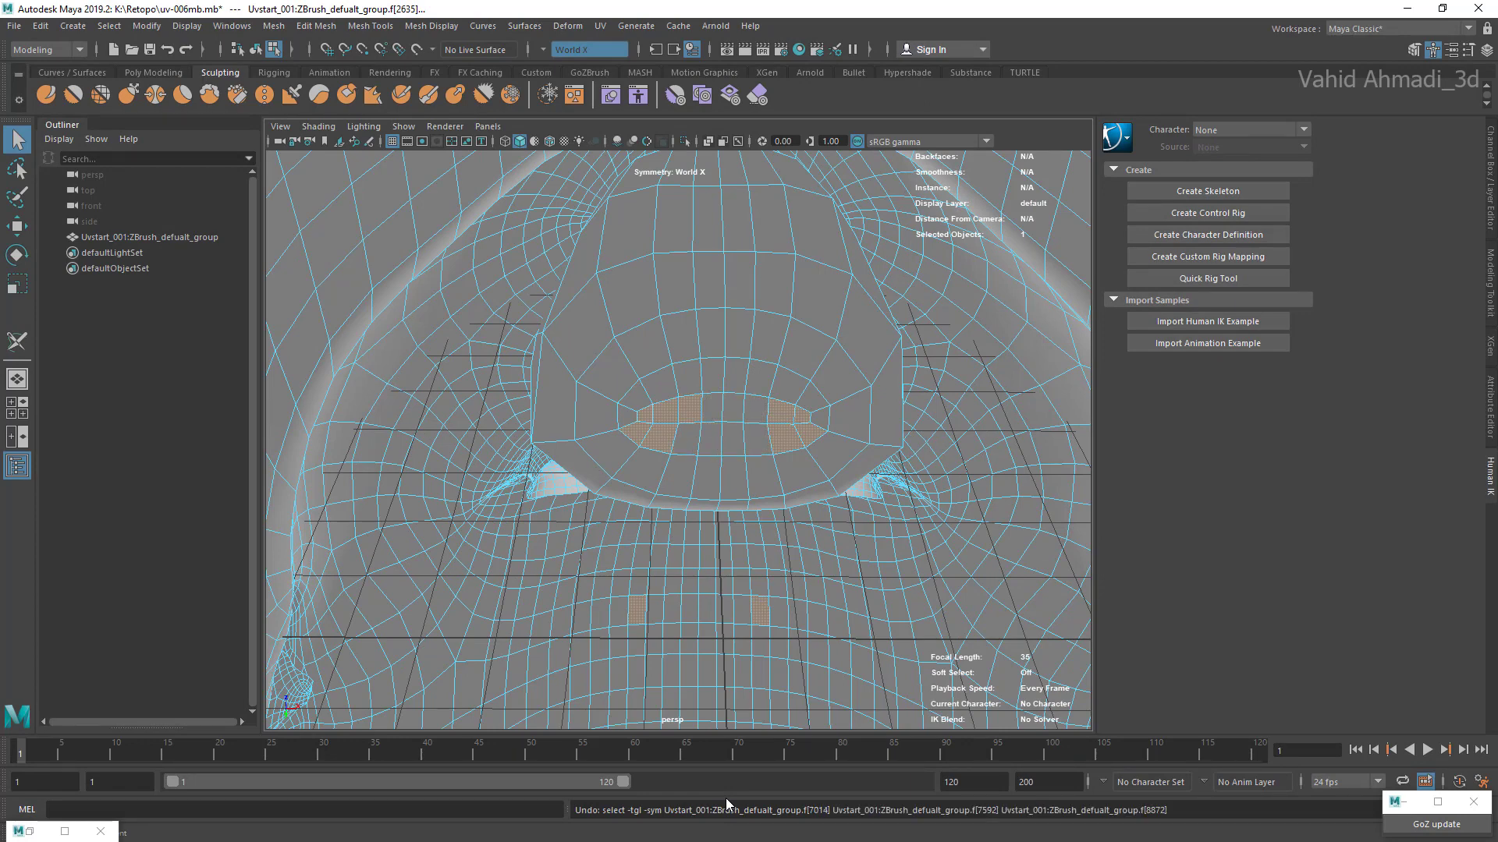
Step: Select the remaining upper-row faces and the lower-row faces of the central patch on the mouth cavity's back wall
{"action": "scroll", "coordinate": [678, 440], "scroll_direction": "up", "scroll_amount": 3}
{"action": "left_click", "coordinate": [722, 399], "text": "shift"}
{"action": "left_click", "coordinate": [749, 399], "text": "shift"}
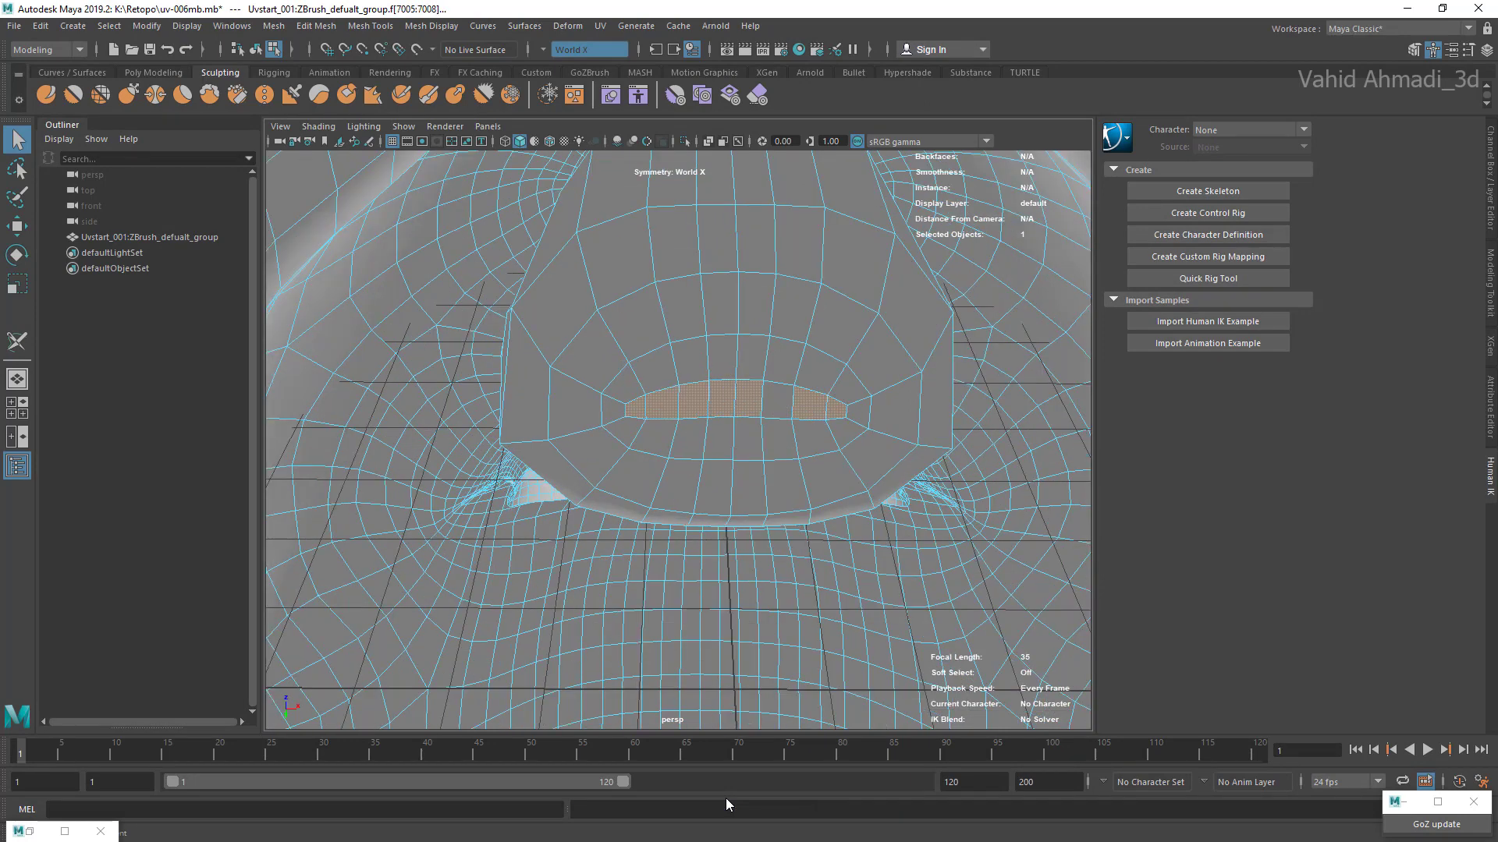
{"action": "left_click", "coordinate": [777, 401], "text": "shift"}
{"action": "left_click", "coordinate": [778, 440], "text": "shift"}
{"action": "left_click", "coordinate": [747, 439], "text": "shift"}
{"action": "left_click", "coordinate": [719, 440], "text": "shift"}
{"action": "left_click", "coordinate": [689, 439], "text": "shift"}
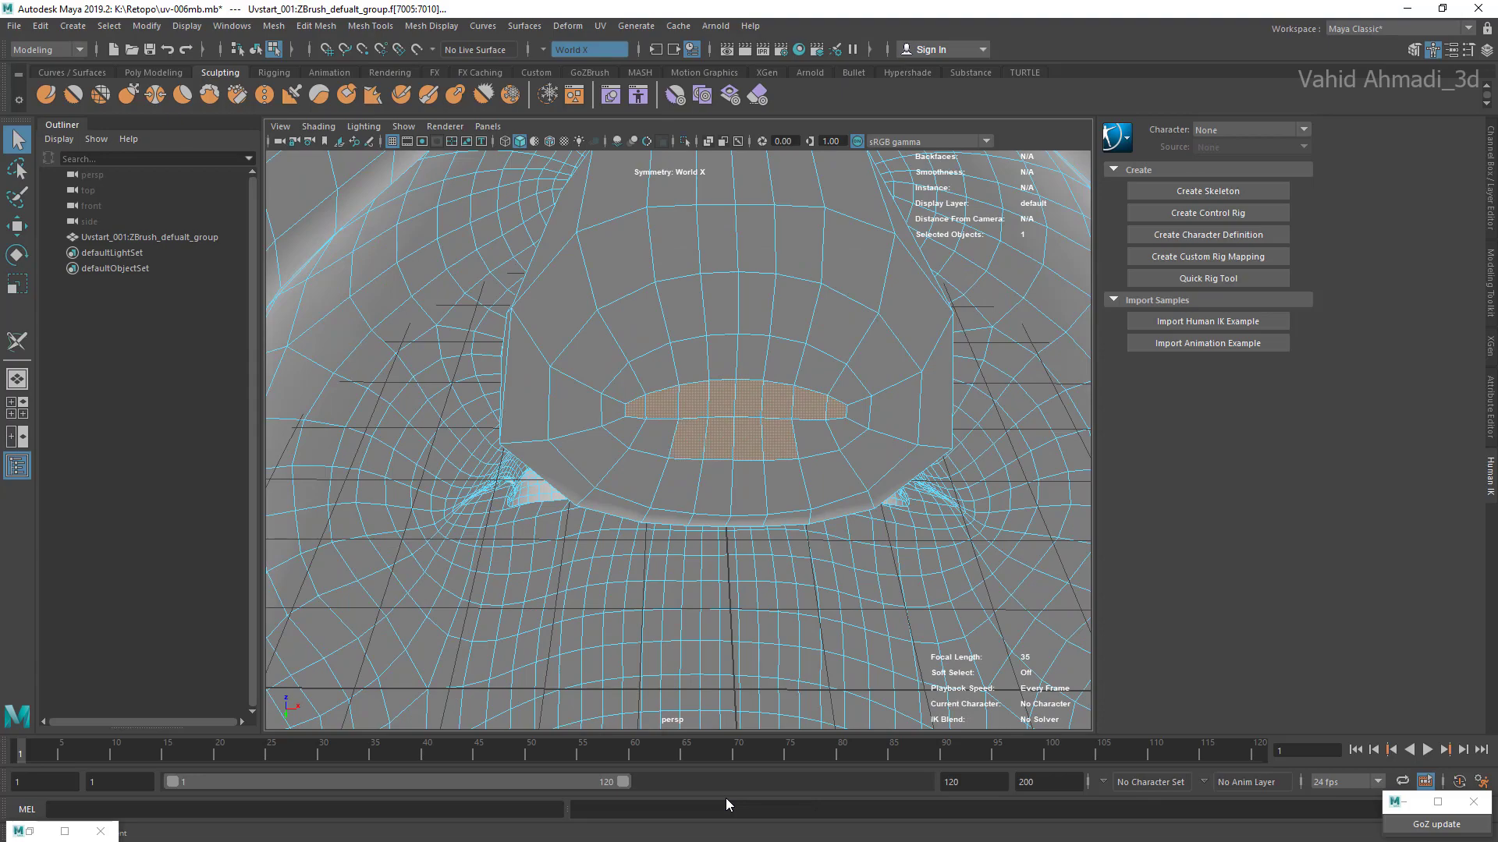
{"action": "left_click", "coordinate": [654, 437], "text": "shift"}
{"action": "left_click", "coordinate": [814, 439], "text": "shift"}
Step: Add the faces at both ends and along the upper side of the patch to complete an oval selection
{"action": "left_click", "coordinate": [625, 430], "text": "shift"}
{"action": "left_click", "coordinate": [613, 409], "text": "shift"}
{"action": "left_click", "coordinate": [623, 382], "text": "shift"}
{"action": "left_click", "coordinate": [653, 368], "text": "shift"}
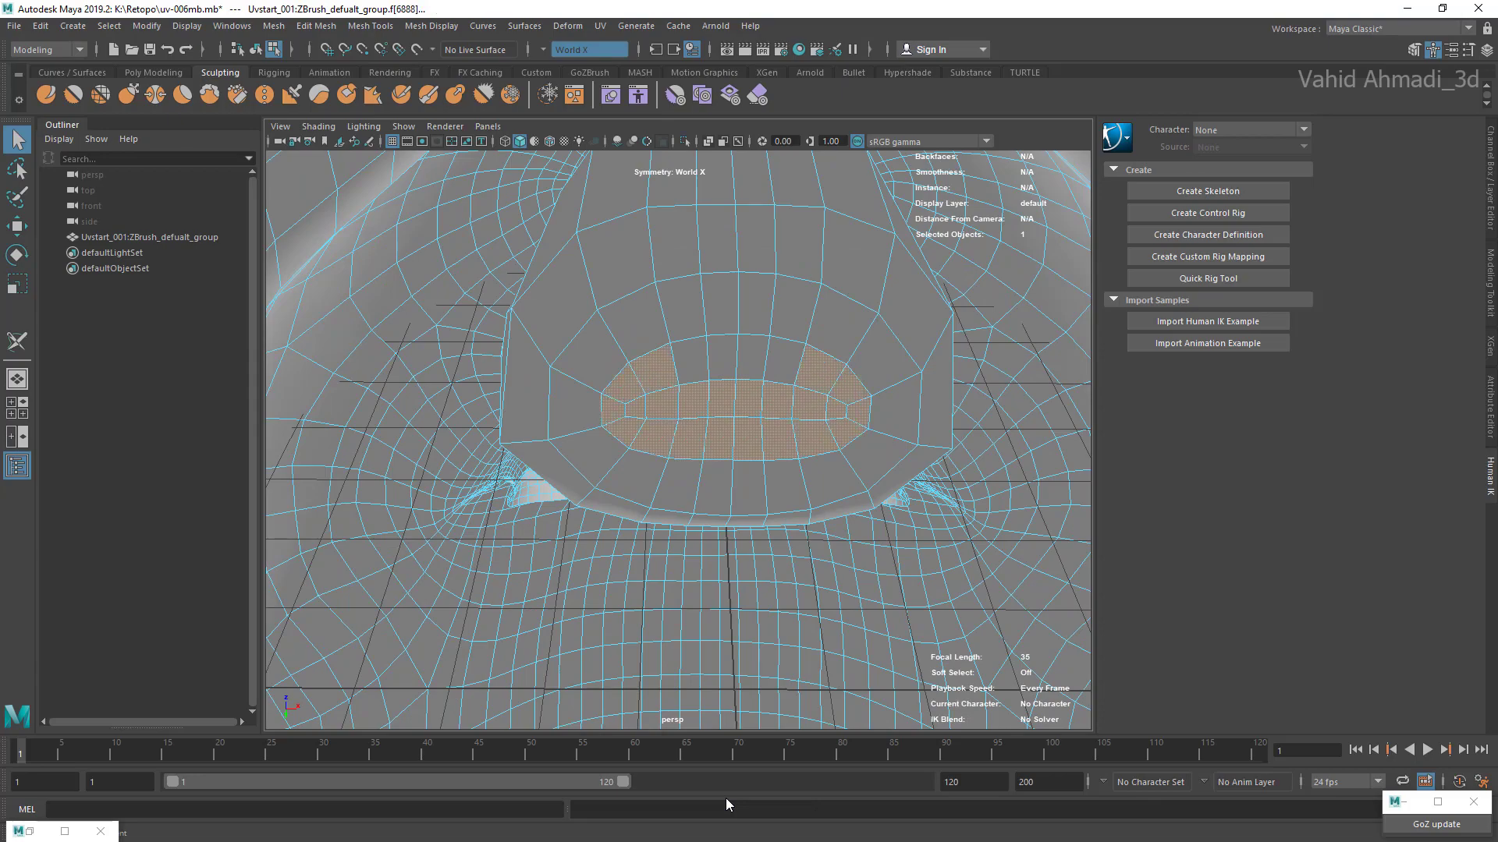
{"action": "left_click", "coordinate": [691, 361], "text": "shift"}
{"action": "left_click", "coordinate": [721, 359], "text": "shift"}
{"action": "scroll", "coordinate": [679, 441], "scroll_direction": "down", "scroll_amount": 5}
{"action": "left_click_drag", "start_coordinate": [679, 441], "coordinate": [722, 328], "text": "alt"}
{"action": "scroll", "coordinate": [678, 440], "scroll_direction": "up", "scroll_amount": 8}
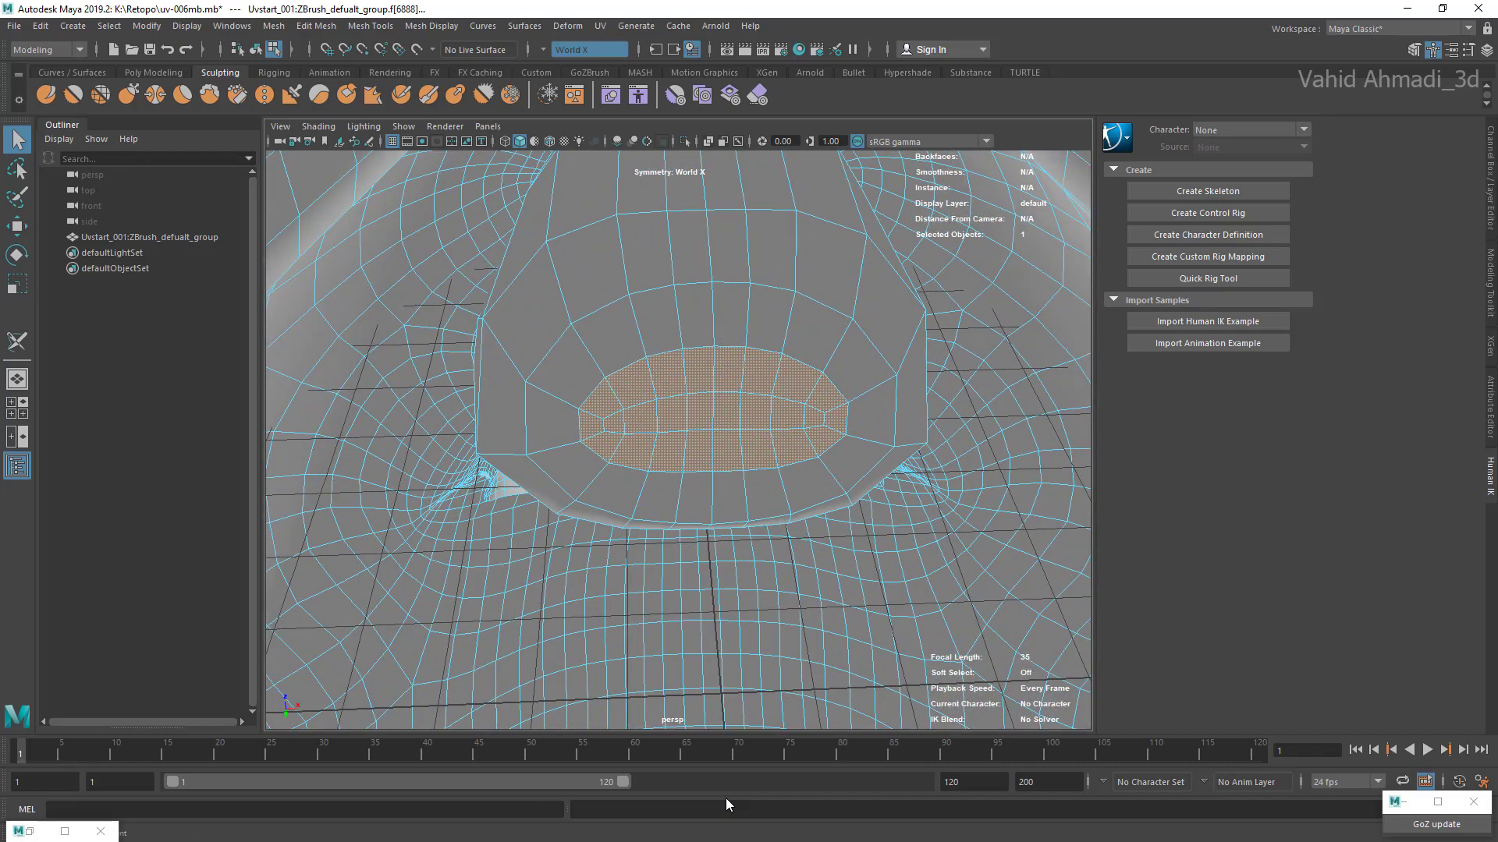
Step: Grow the face selection outward over the mouth cavity and switch to wireframe display to see its extent
{"action": "key", "text": "shift+period"}
{"action": "key", "text": "shift+period"}
{"action": "key", "text": "shift+period"}
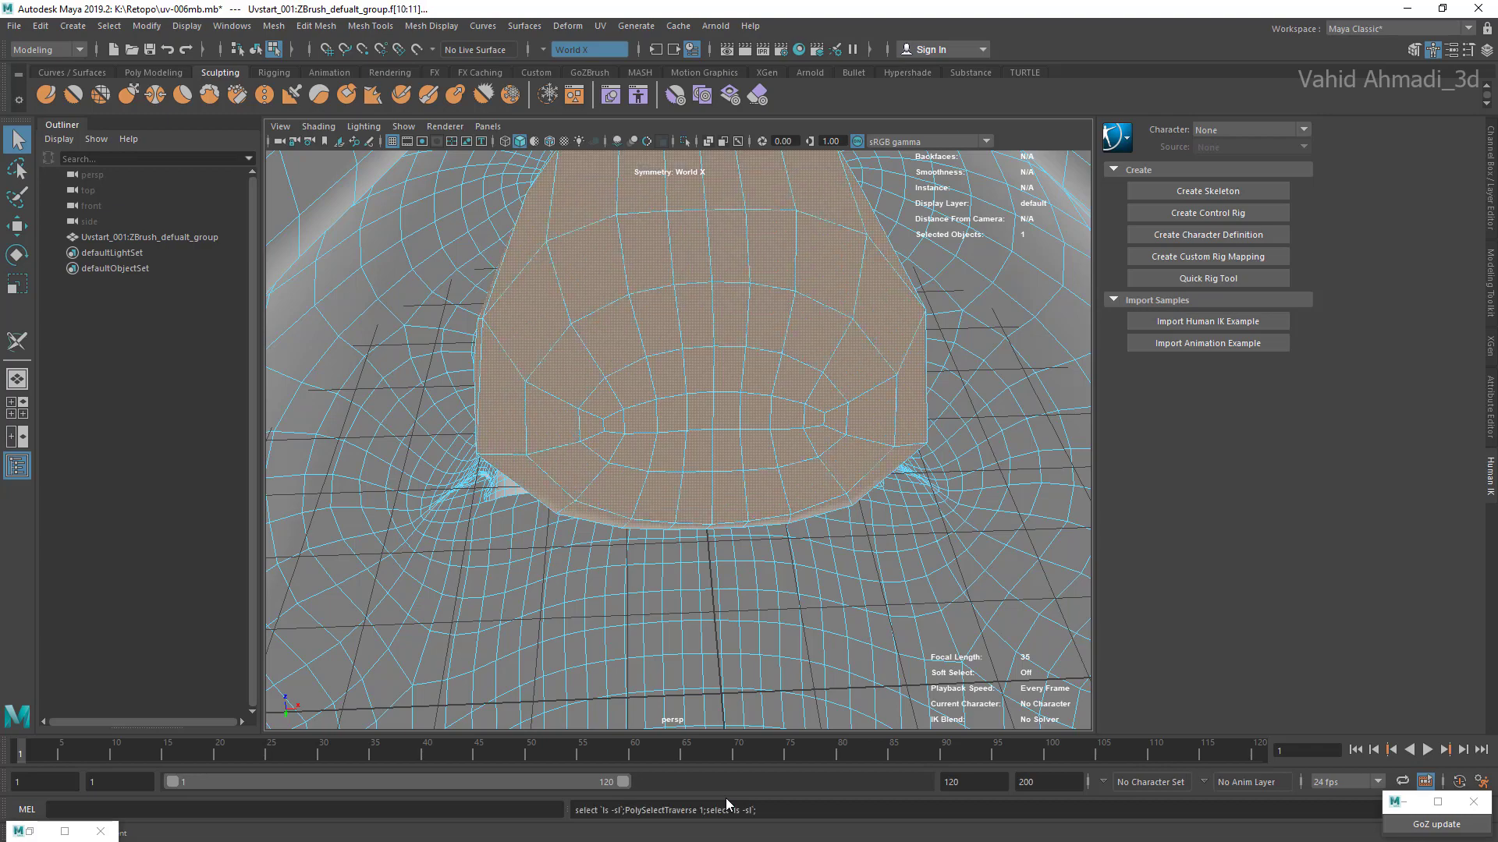
{"action": "scroll", "coordinate": [678, 440], "scroll_direction": "down", "scroll_amount": 5}
{"action": "left_click_drag", "start_coordinate": [819, 374], "coordinate": [522, 632], "text": "alt"}
{"action": "scroll", "coordinate": [678, 440], "scroll_direction": "down", "scroll_amount": 6}
{"action": "key", "text": "4"}
{"action": "scroll", "coordinate": [678, 440], "scroll_direction": "up", "scroll_amount": 8}
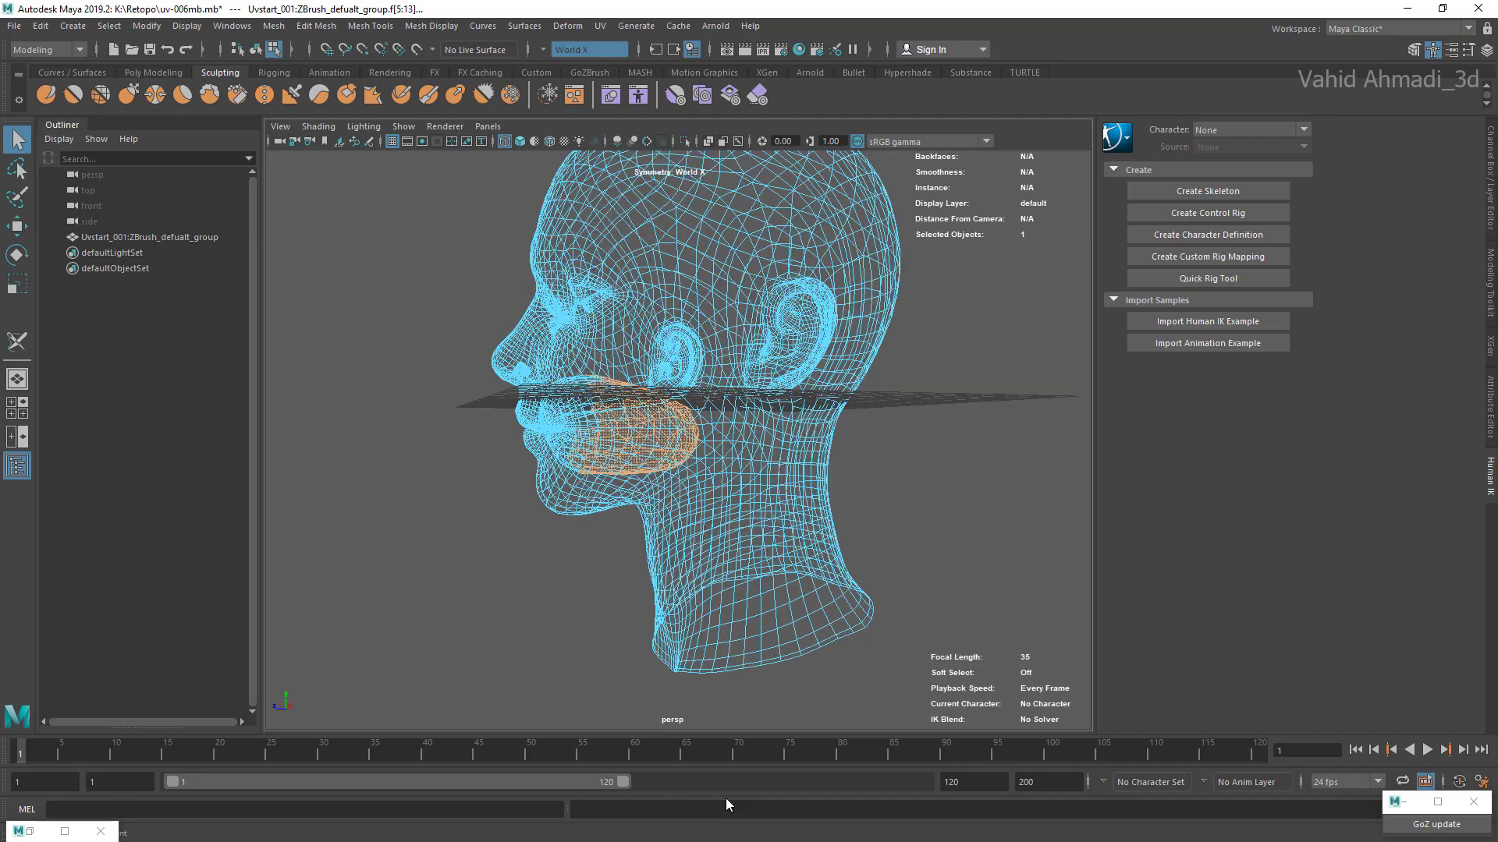
Step: Grow the selection further until it covers the whole mouth cavity up to the inside of the lips
{"action": "mouse_move", "coordinate": [702, 429]}
{"action": "left_mouse_down", "text": "alt"}
{"action": "mouse_move", "coordinate": [616, 449]}
{"action": "mouse_move", "coordinate": [589, 476]}
{"action": "left_mouse_up", "text": "alt"}
{"action": "key", "text": "shift+period"}
{"action": "key", "text": "shift+period"}
{"action": "key", "text": "shift+period"}
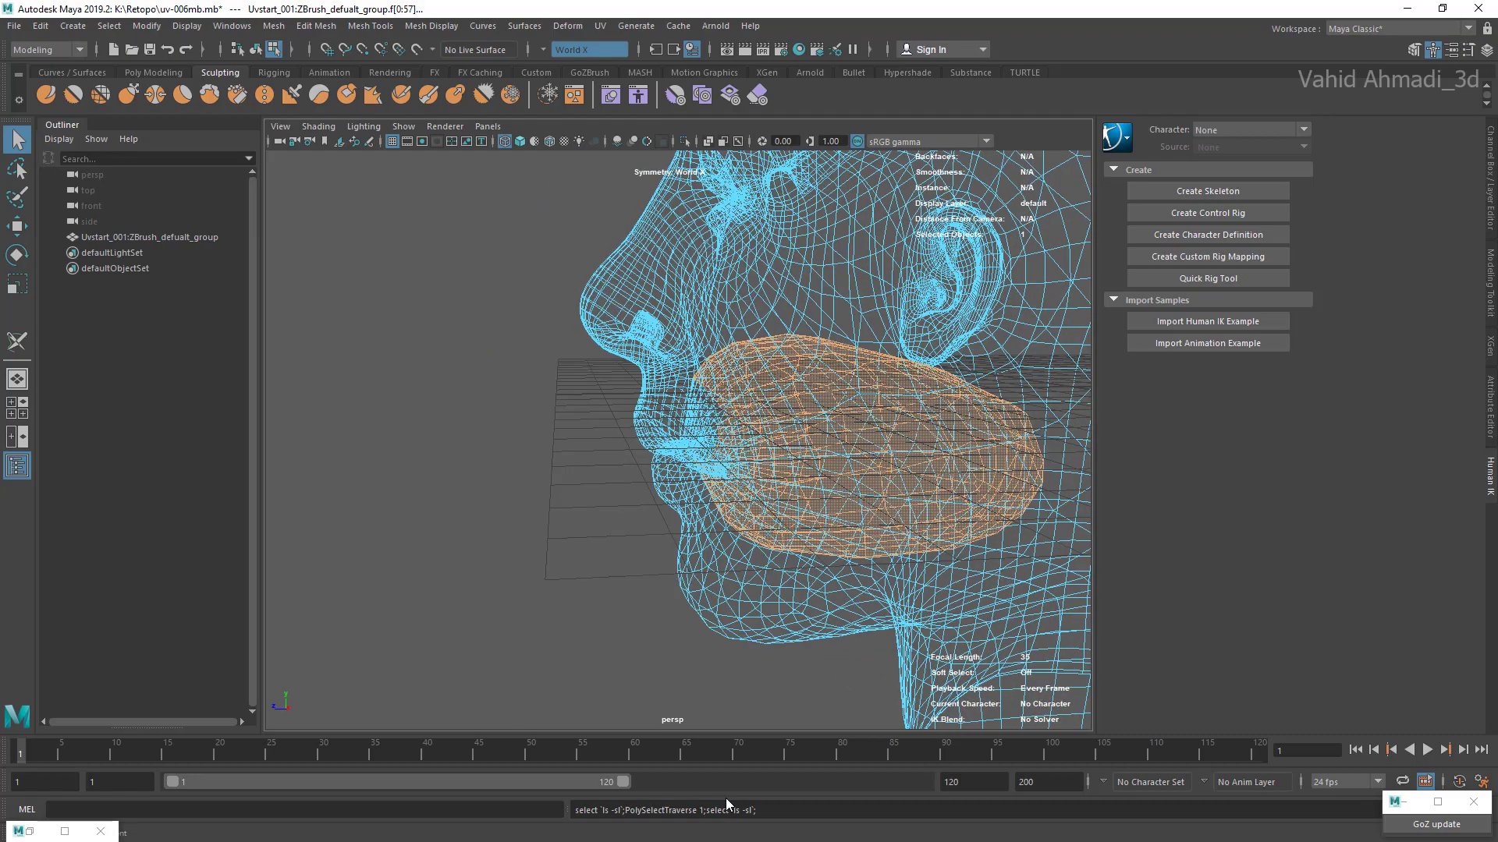
{"action": "scroll", "coordinate": [678, 440], "scroll_direction": "up", "scroll_amount": 4}
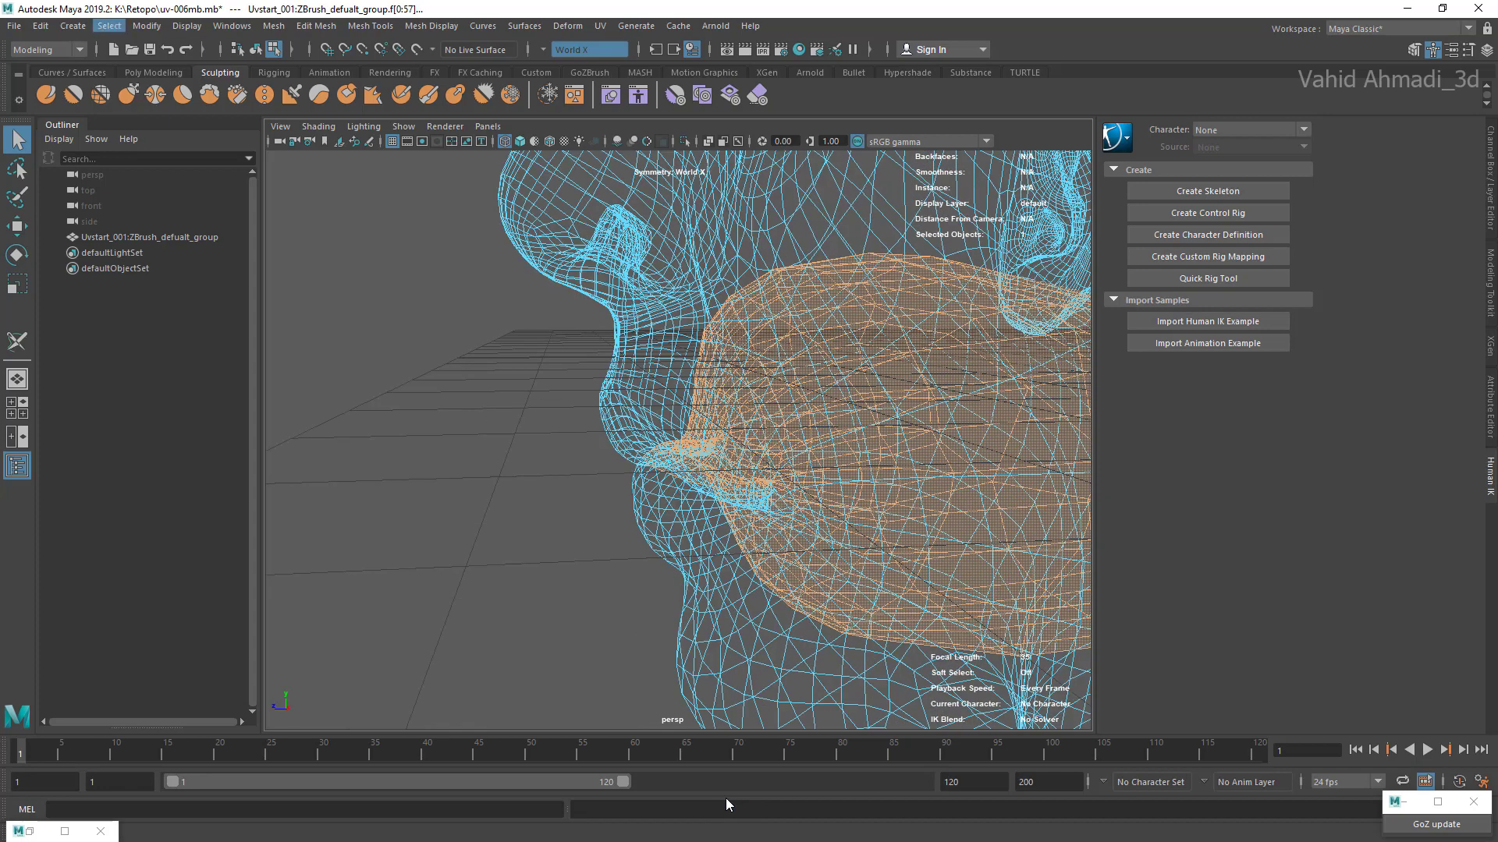
Step: Examine in shaded display where the selection's border runs along the line between the lips
{"action": "left_click", "coordinate": [109, 26]}
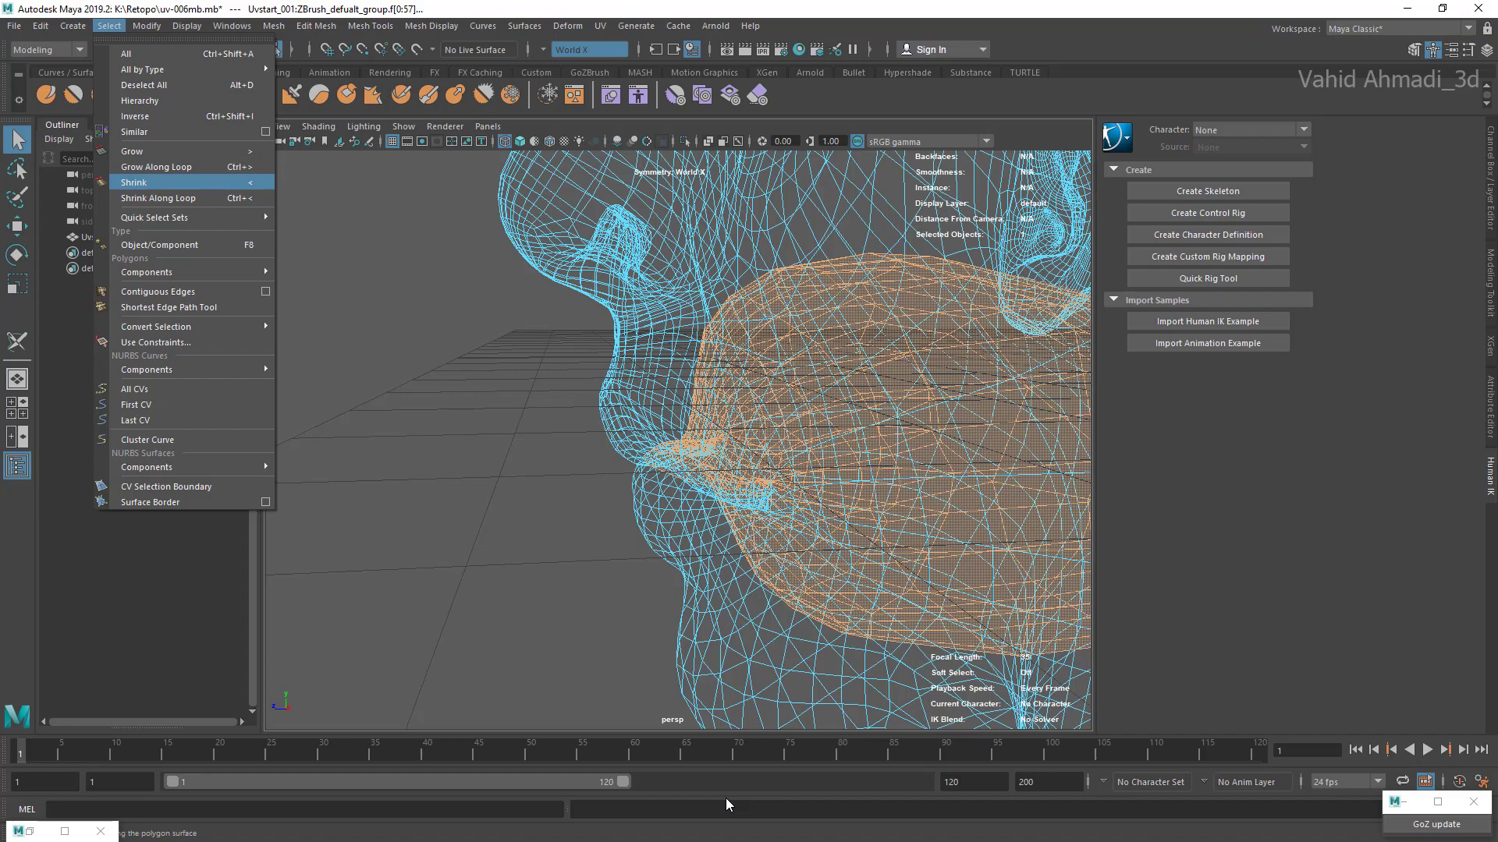
{"action": "left_click", "coordinate": [484, 312]}
{"action": "scroll", "coordinate": [679, 437], "scroll_direction": "down", "scroll_amount": 5}
{"action": "left_click_drag", "start_coordinate": [624, 468], "coordinate": [764, 437], "text": "alt"}
{"action": "scroll", "coordinate": [679, 437], "scroll_direction": "up", "scroll_amount": 3}
{"action": "scroll", "coordinate": [679, 440], "scroll_direction": "up", "scroll_amount": 3}
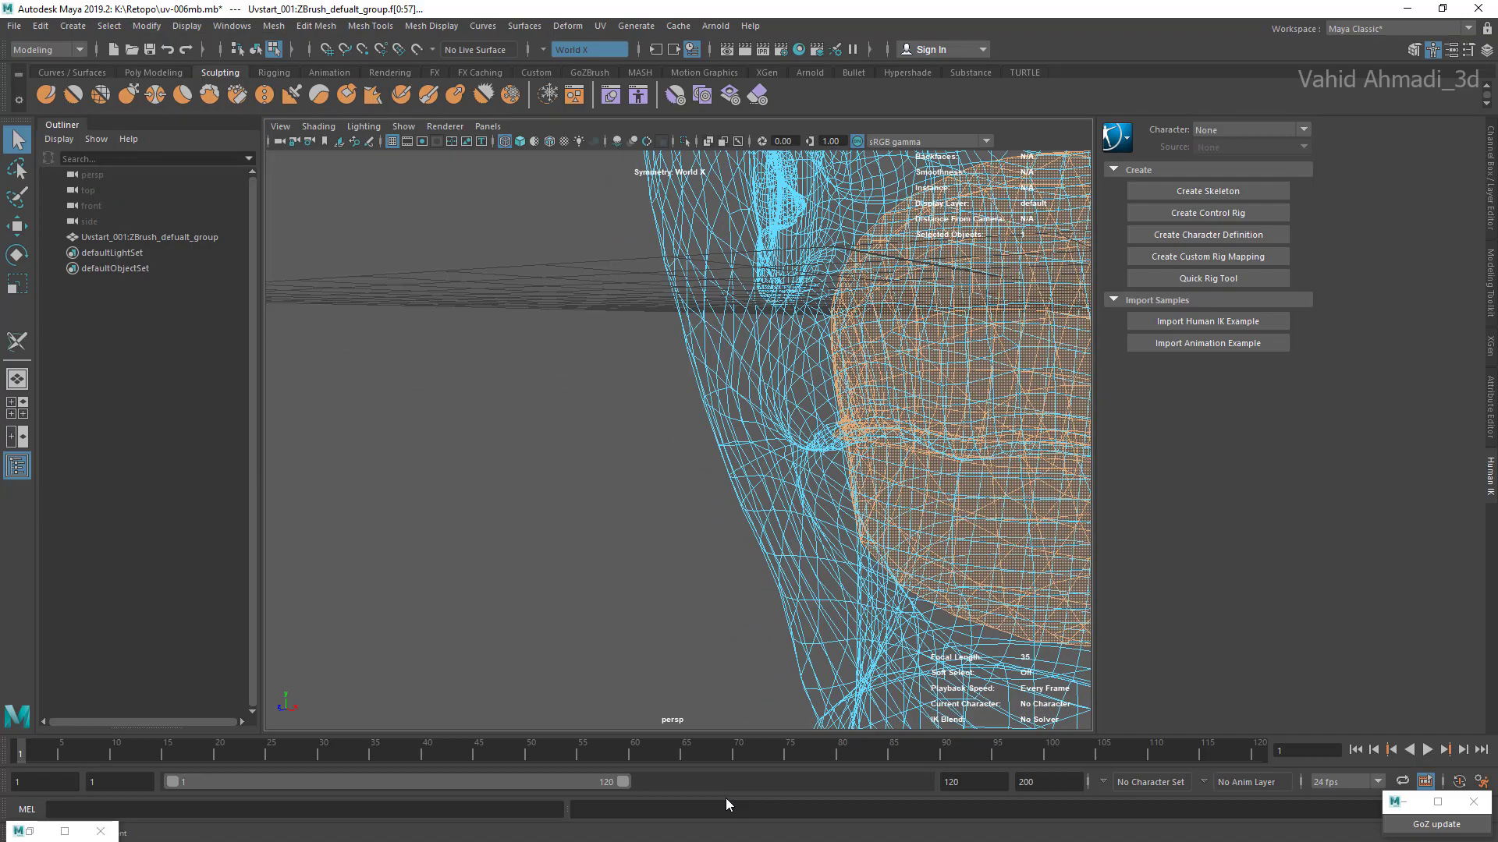
{"action": "key", "text": "5"}
{"action": "scroll", "coordinate": [679, 440], "scroll_direction": "up", "scroll_amount": 6}
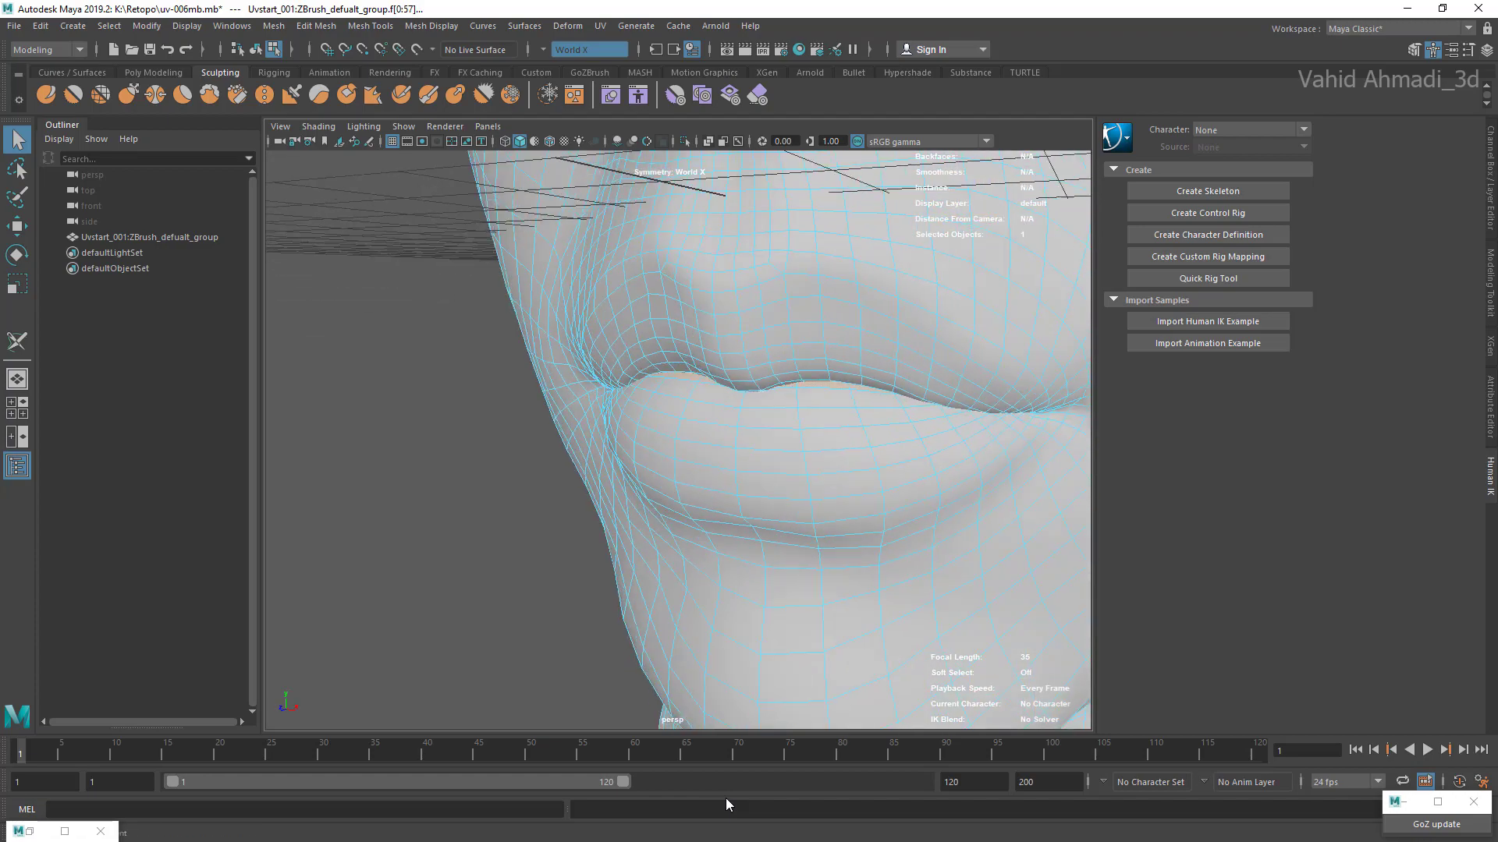
{"action": "scroll", "coordinate": [678, 441], "scroll_direction": "up", "scroll_amount": 2}
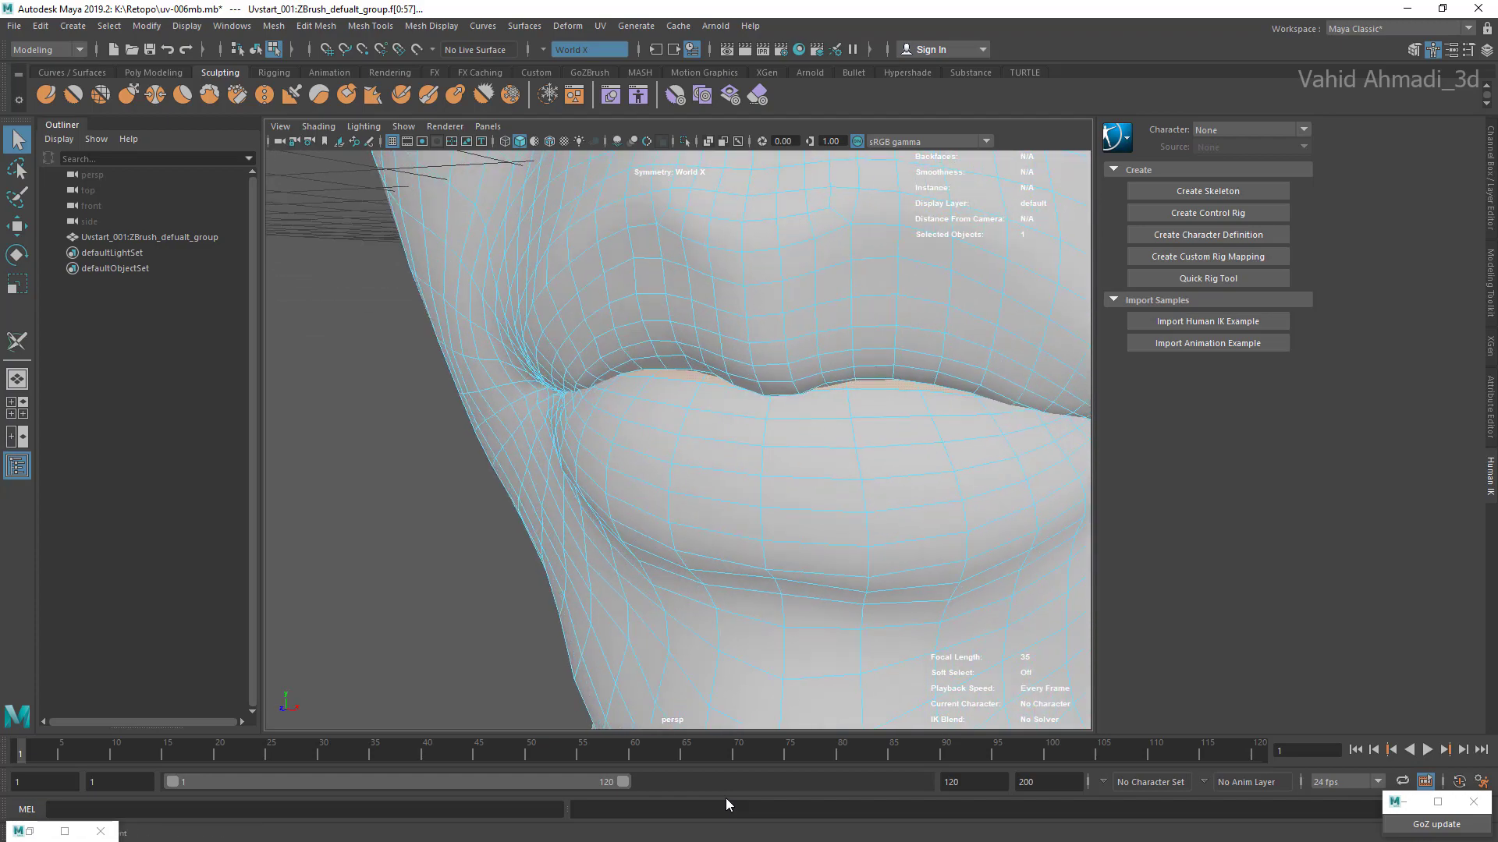
{"action": "scroll", "coordinate": [679, 441], "scroll_direction": "down", "scroll_amount": 5}
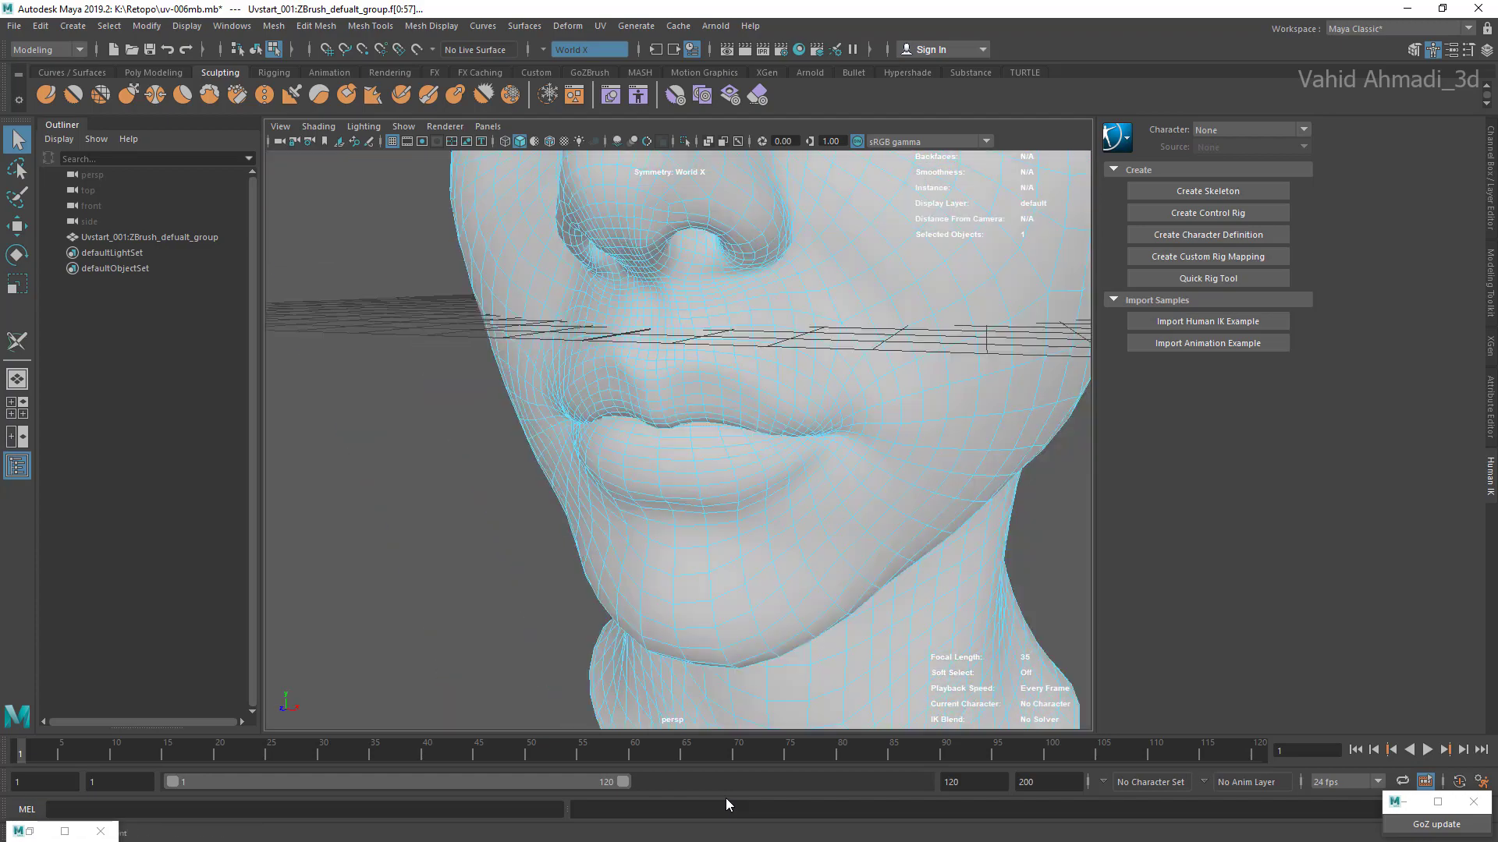
Step: Isolate the selected mouth cavity faces, deselect them and hide the grid
{"action": "key", "text": "ctrl+1"}
{"action": "left_click_drag", "start_coordinate": [679, 441], "coordinate": [624, 440], "text": "alt"}
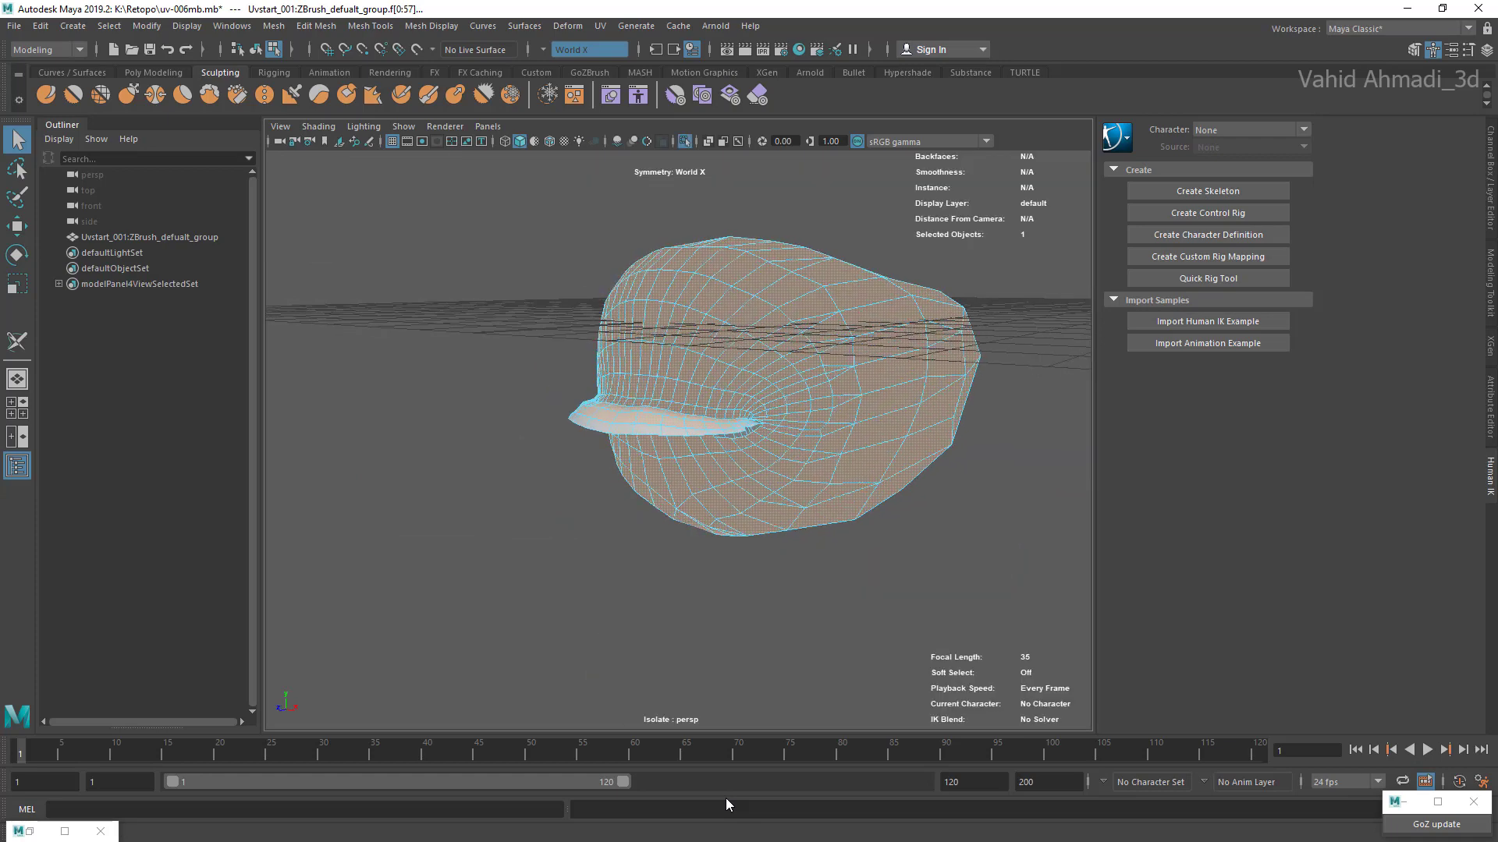
{"action": "left_click", "coordinate": [437, 507]}
{"action": "mouse_move", "coordinate": [679, 351]}
{"action": "left_mouse_down", "text": "alt"}
{"action": "mouse_move", "coordinate": [702, 507]}
{"action": "mouse_move", "coordinate": [698, 413]}
{"action": "left_mouse_up", "text": "alt"}
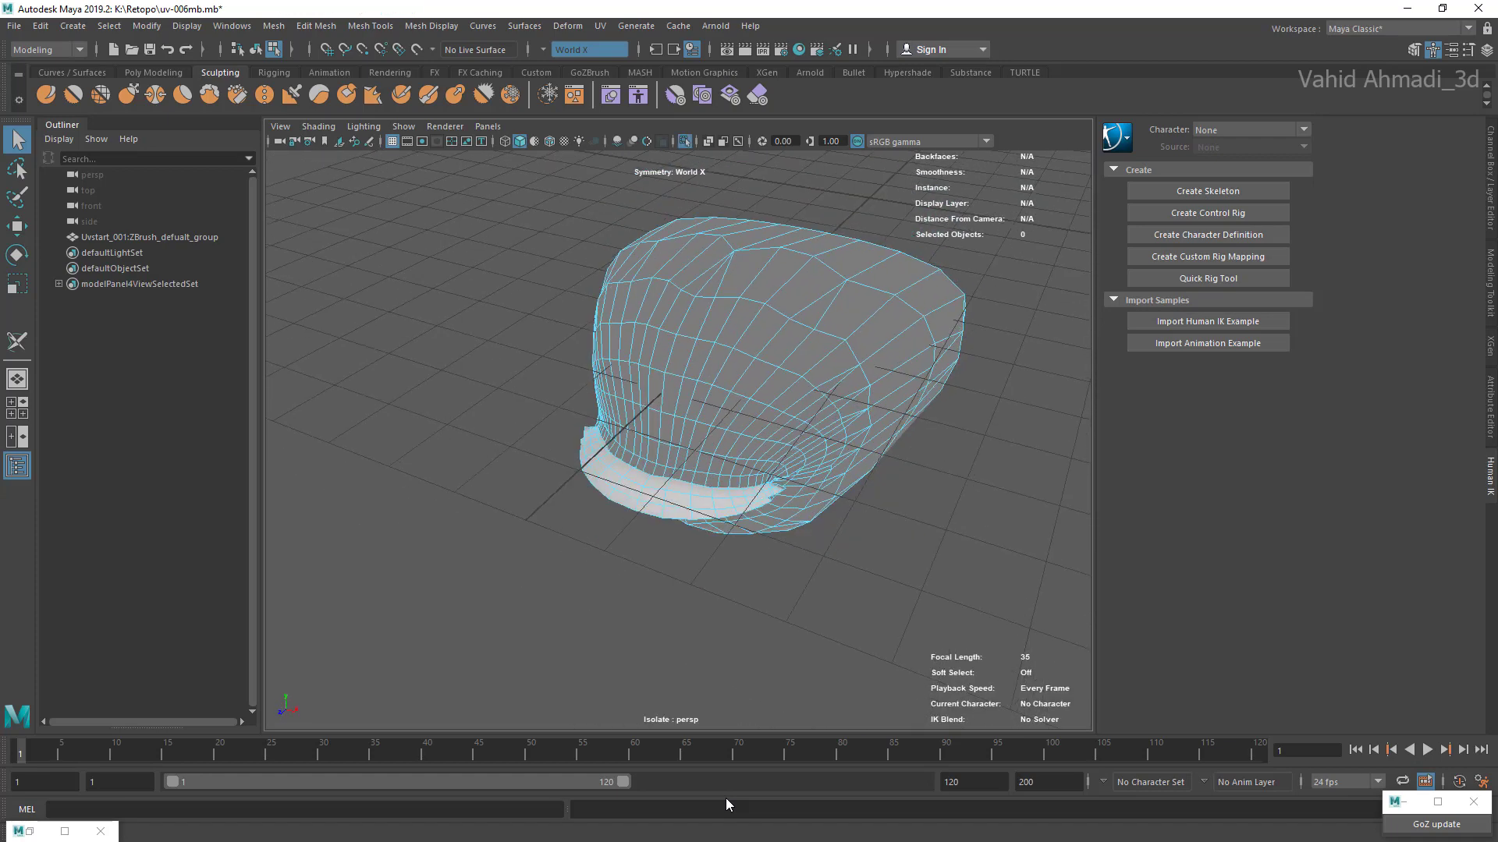
{"action": "left_click", "coordinate": [392, 141]}
{"action": "left_click", "coordinate": [392, 141]}
{"action": "left_click", "coordinate": [392, 141]}
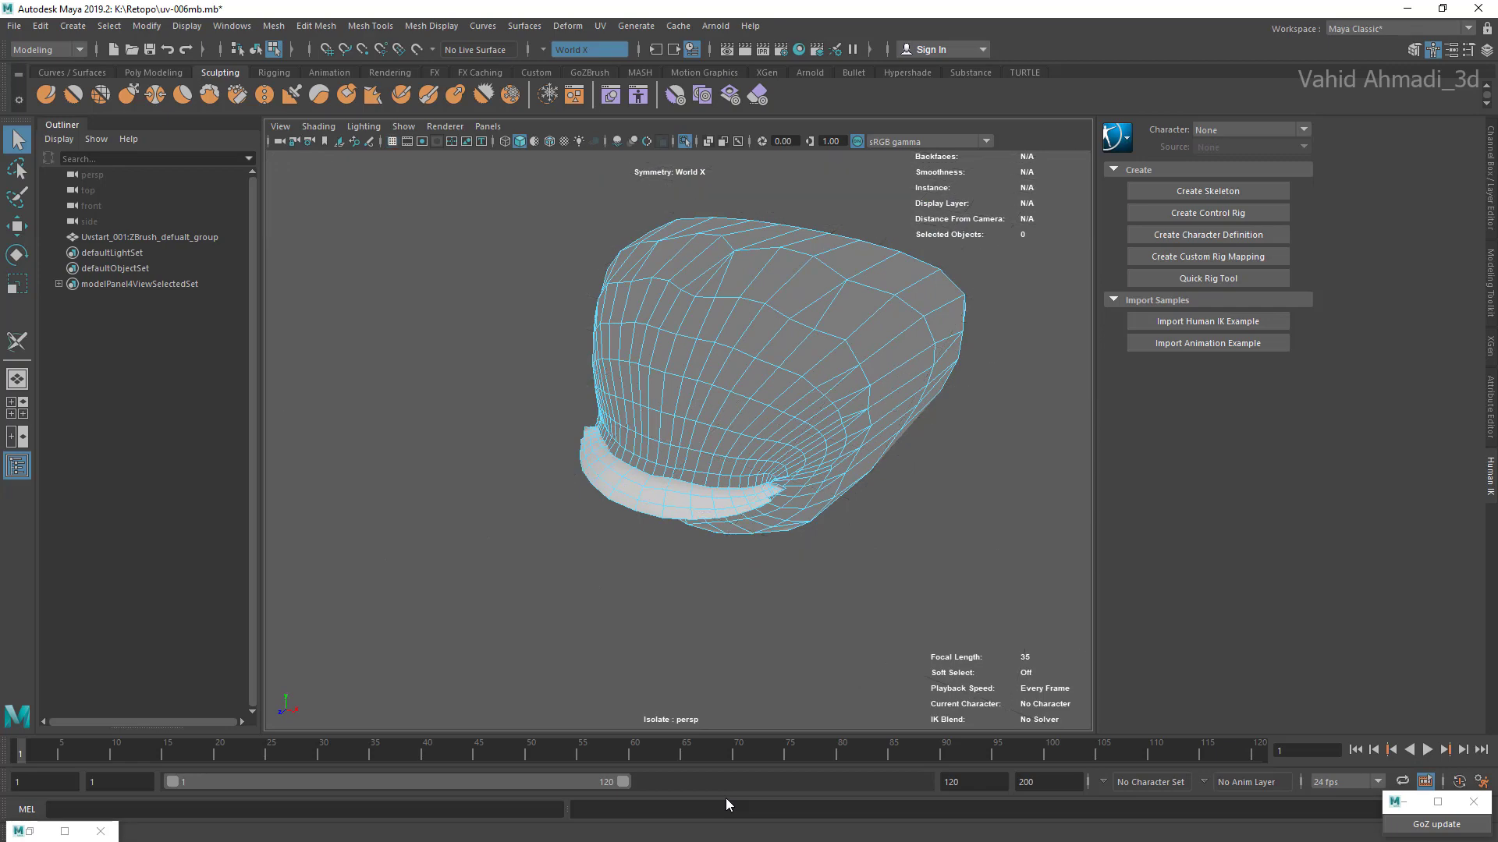
Step: Use the 3D Cut and Sew UV Tool to cut the edge loop running lengthwise along the inner lip strip
{"action": "left_click_drag", "start_coordinate": [678, 441], "coordinate": [616, 382], "text": "alt"}
{"action": "scroll", "coordinate": [678, 441], "scroll_direction": "up", "scroll_amount": 2}
{"action": "middle_click_drag", "start_coordinate": [678, 441], "coordinate": [710, 406], "text": "alt"}
{"action": "left_click_drag", "start_coordinate": [679, 351], "coordinate": [788, 429], "text": "alt"}
{"action": "right_click_drag", "start_coordinate": [821, 324], "coordinate": [821, 273]}
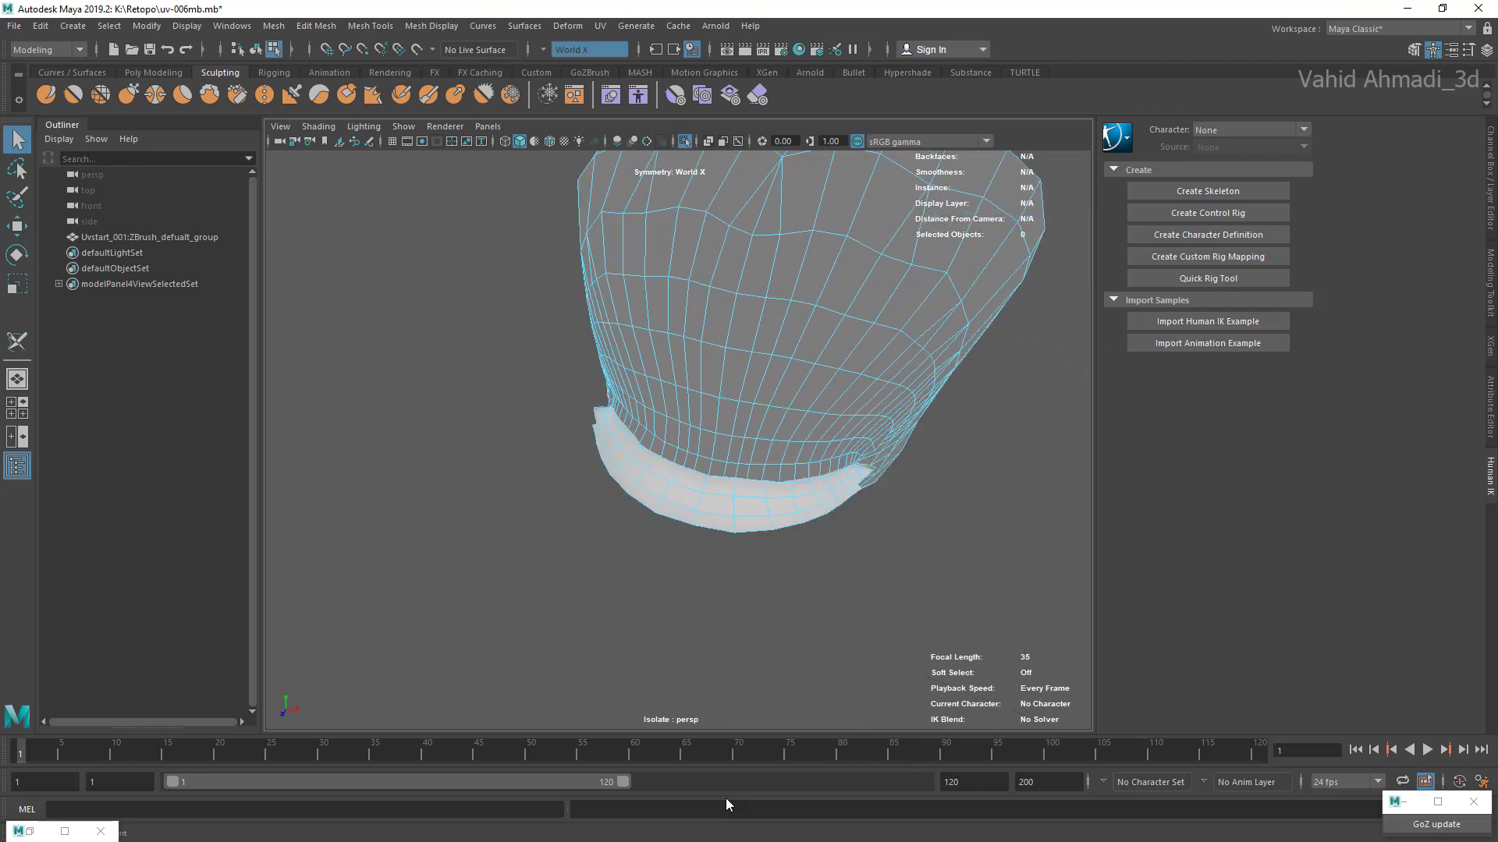
{"action": "left_click", "coordinate": [600, 26]}
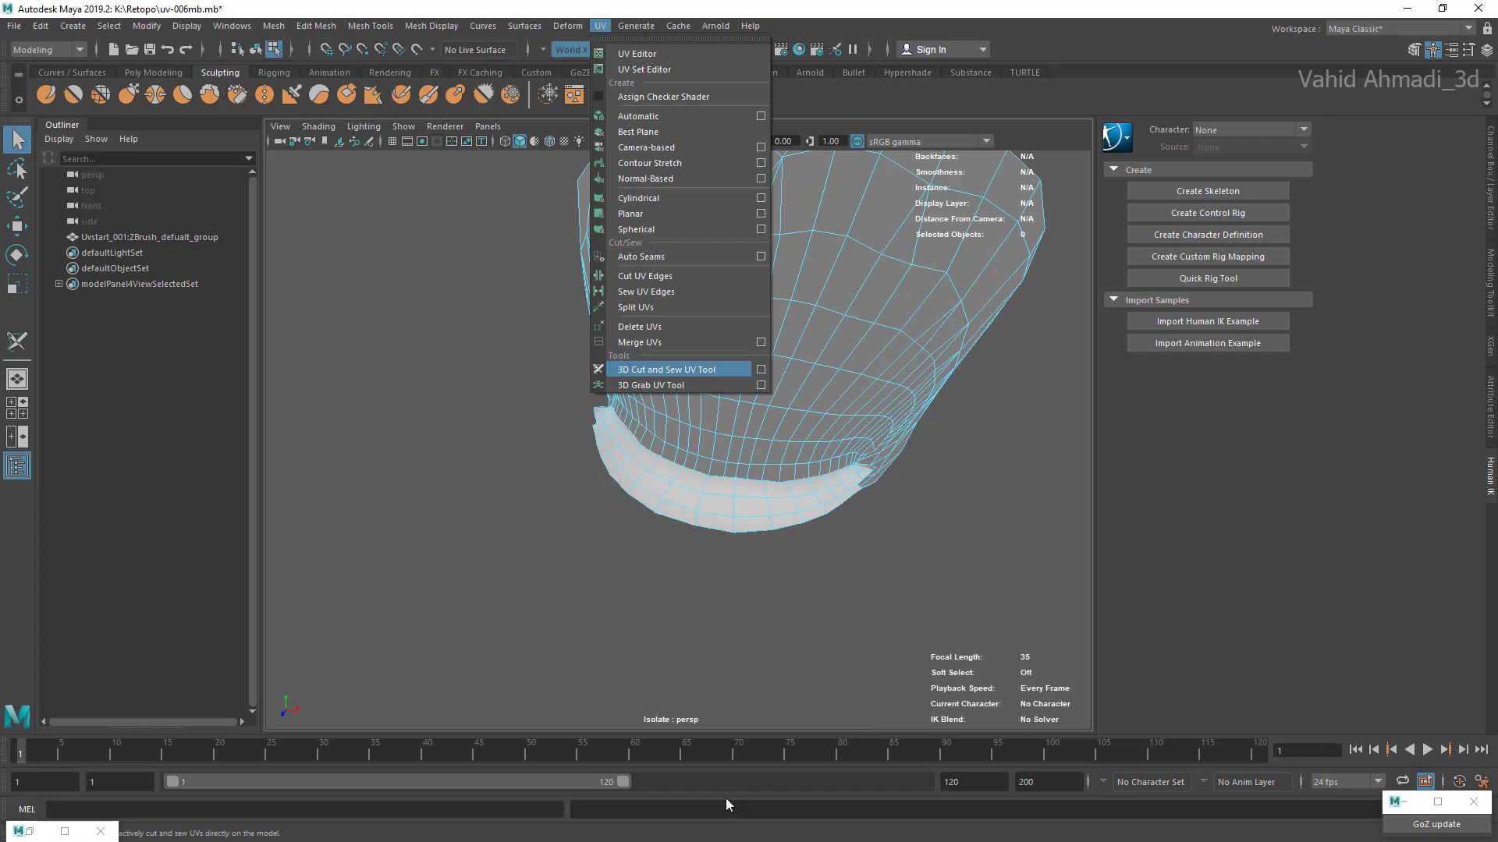
{"action": "left_click", "coordinate": [666, 369]}
{"action": "scroll", "coordinate": [725, 437], "scroll_direction": "up", "scroll_amount": 3}
{"action": "left_click_drag", "start_coordinate": [679, 546], "coordinate": [686, 296], "text": "alt"}
{"action": "right_click_drag", "start_coordinate": [686, 390], "coordinate": [811, 390], "text": "alt"}
{"action": "left_click_drag", "start_coordinate": [679, 312], "coordinate": [677, 585], "text": "alt"}
{"action": "double_click", "coordinate": [729, 488]}
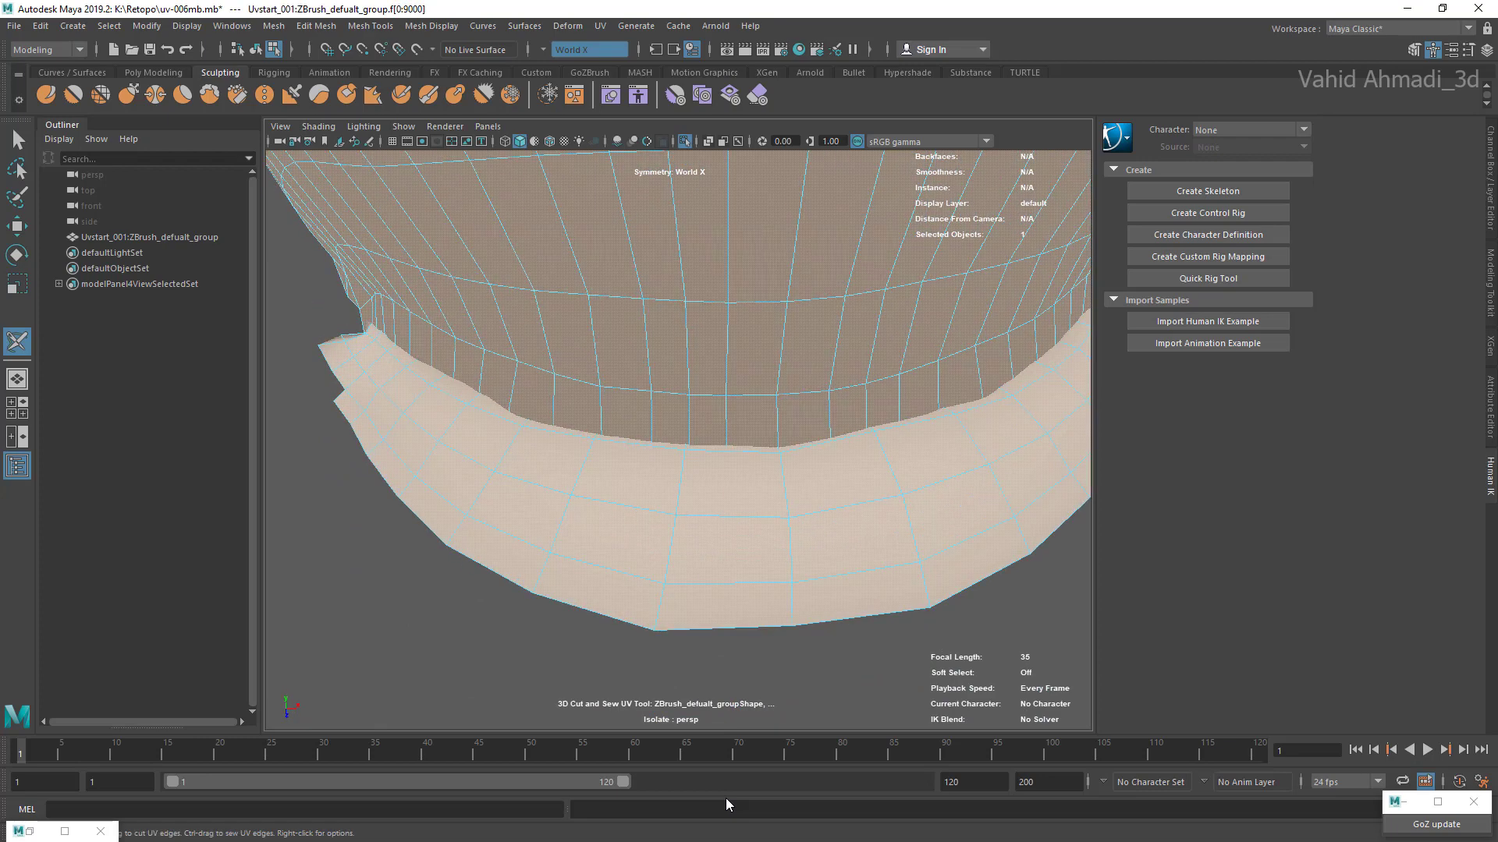
{"action": "key", "text": "ctrl+z"}
{"action": "right_click_drag", "start_coordinate": [726, 523], "coordinate": [751, 446]}
{"action": "double_click", "coordinate": [733, 516]}
Step: Examine the seam along the inner lip strip around the corner of the mouth
{"action": "left_click_drag", "start_coordinate": [733, 516], "coordinate": [729, 241], "text": "alt"}
{"action": "right_click_drag", "start_coordinate": [729, 242], "coordinate": [788, 250], "text": "alt"}
{"action": "left_click_drag", "start_coordinate": [687, 351], "coordinate": [905, 445], "text": "alt"}
{"action": "right_click_drag", "start_coordinate": [780, 406], "coordinate": [851, 413], "text": "alt"}
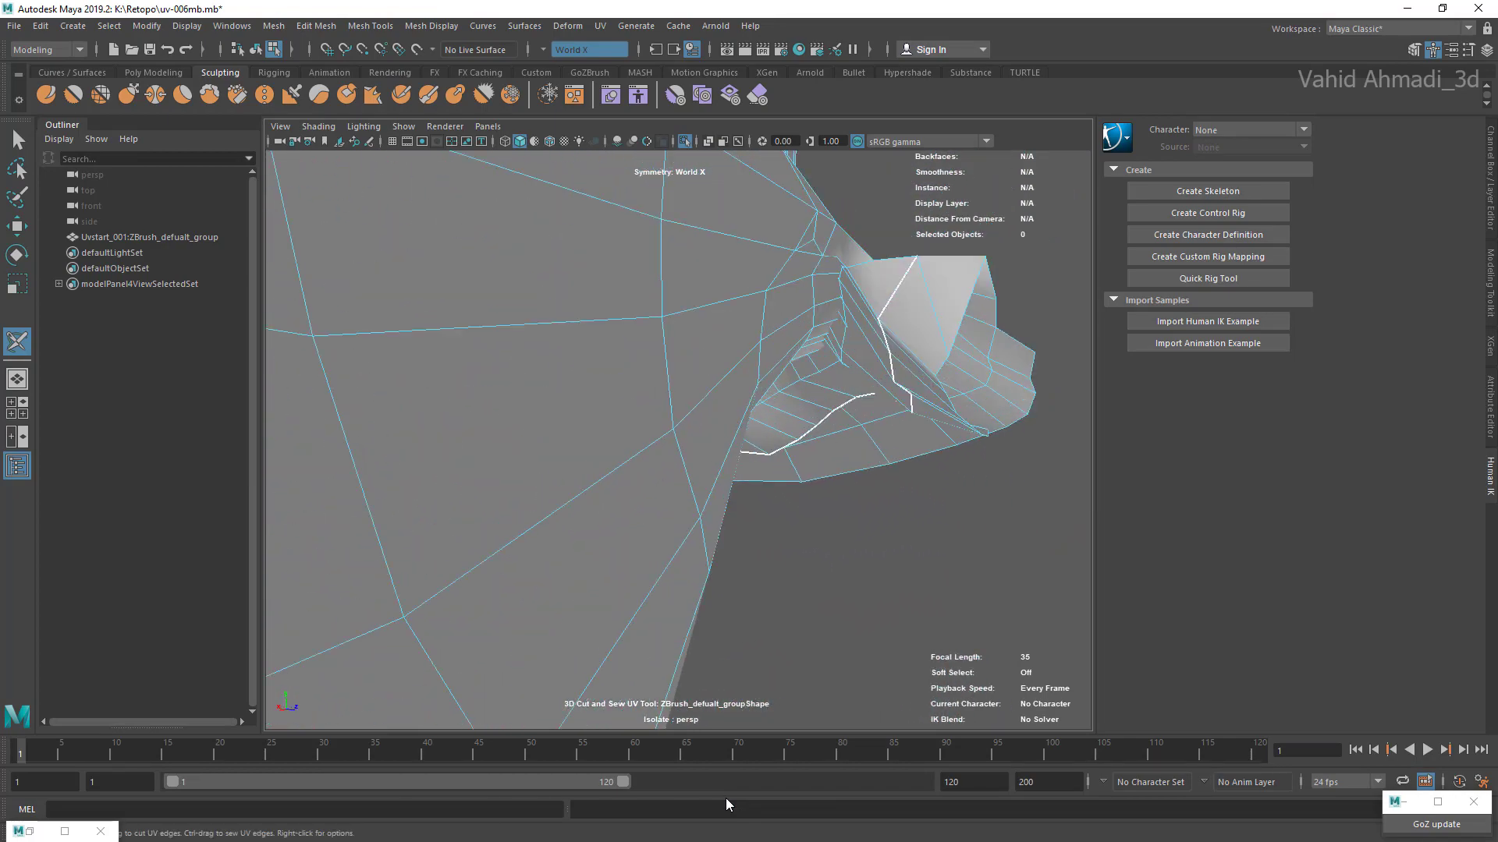
{"action": "left_click_drag", "start_coordinate": [780, 406], "coordinate": [772, 476], "text": "alt"}
{"action": "right_click_drag", "start_coordinate": [772, 476], "coordinate": [702, 468], "text": "alt"}
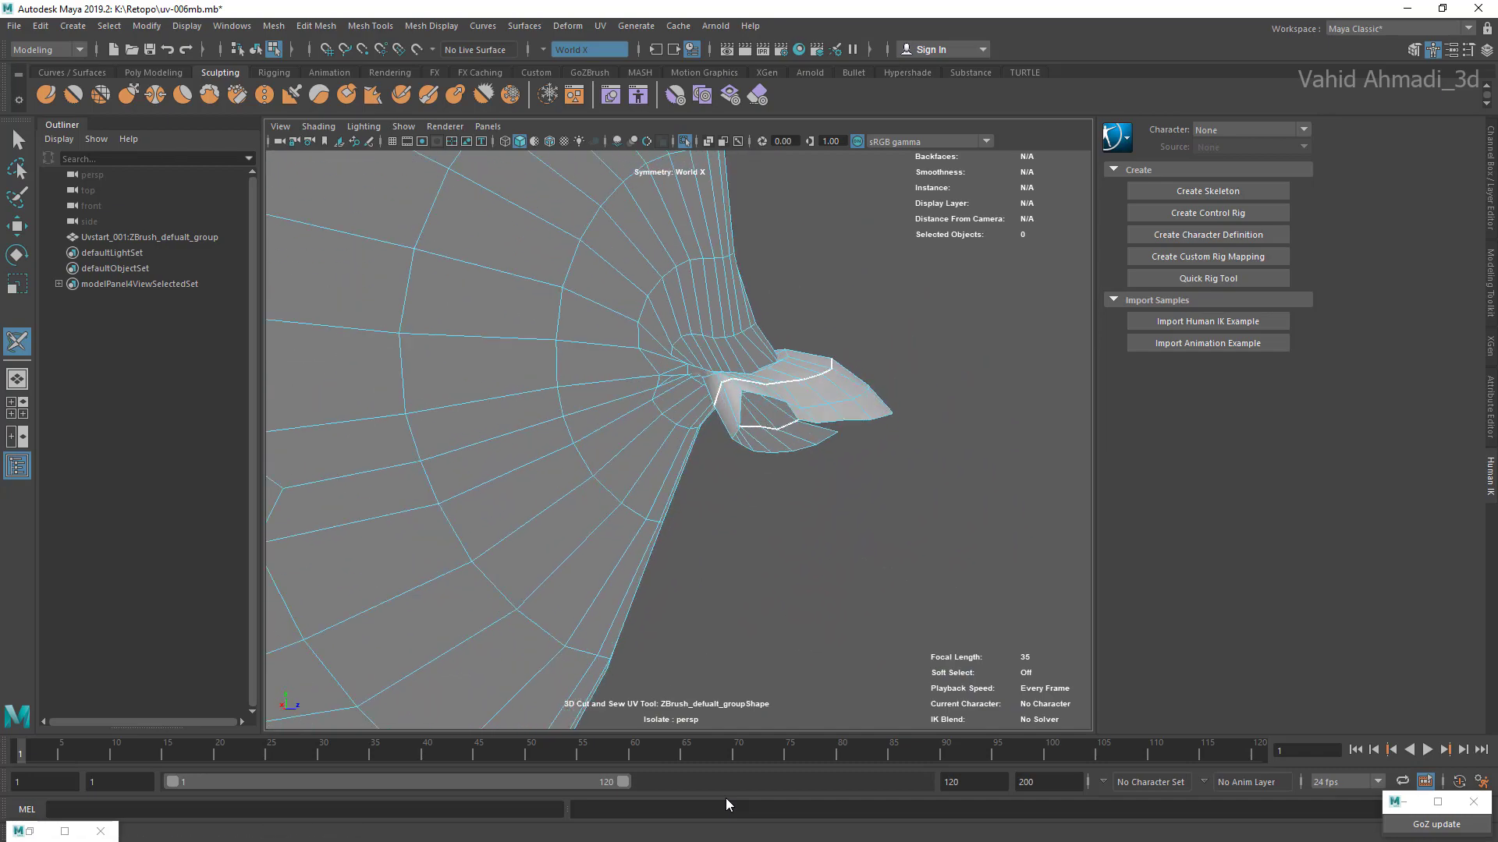
{"action": "left_click_drag", "start_coordinate": [780, 437], "coordinate": [601, 484], "text": "alt"}
{"action": "right_click_drag", "start_coordinate": [741, 437], "coordinate": [850, 437], "text": "alt"}
Step: Cut the centre-line edges from the lip seam up onto the upper surface of the mouth cavity
{"action": "left_click", "coordinate": [766, 462]}
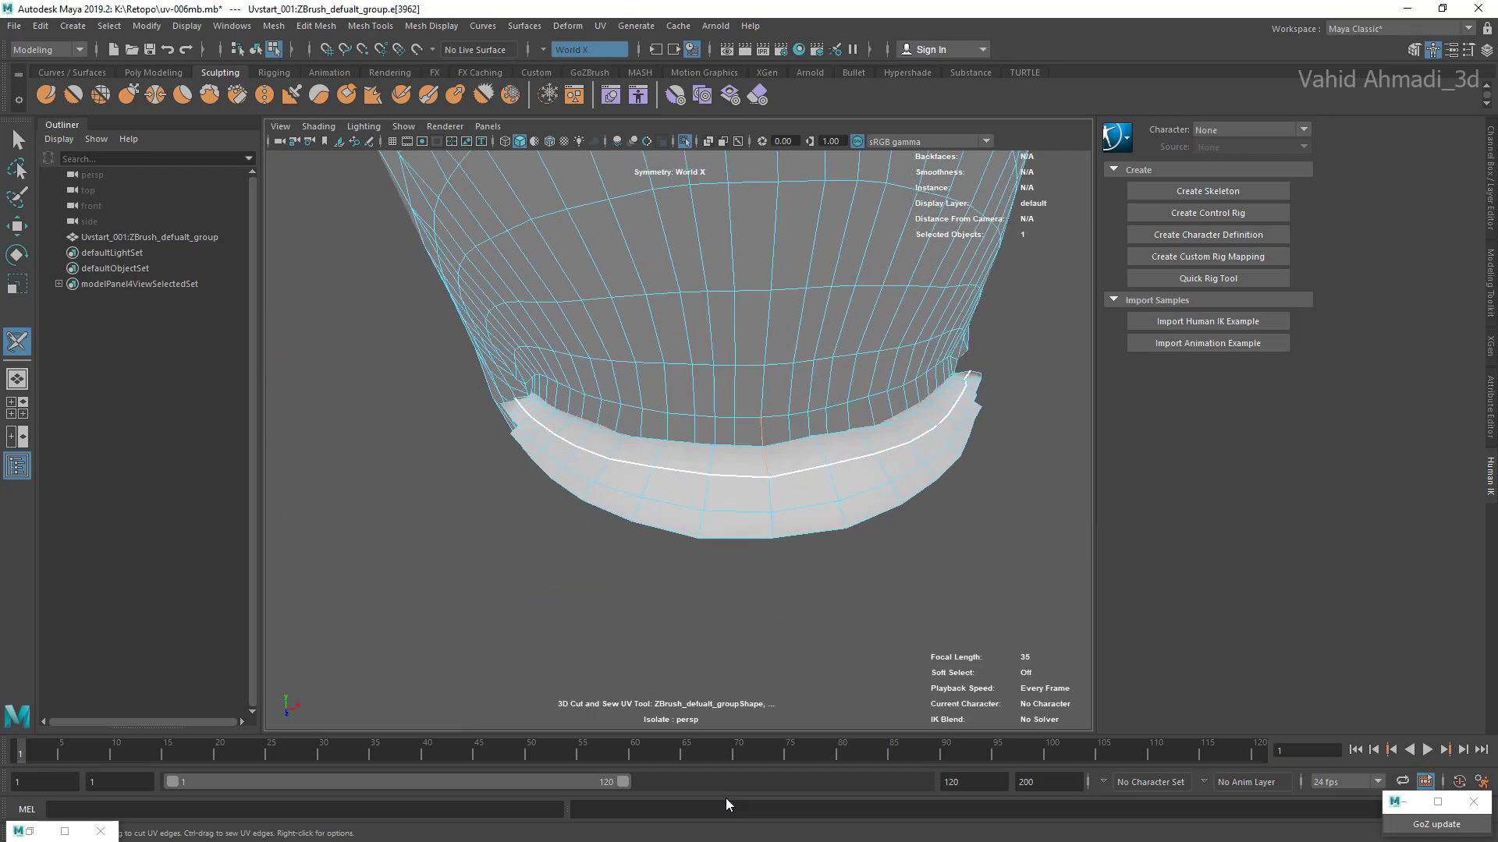
{"action": "left_click_drag", "start_coordinate": [766, 462], "coordinate": [762, 429]}
{"action": "right_click_drag", "start_coordinate": [679, 437], "coordinate": [866, 436], "text": "alt"}
{"action": "left_click_drag", "start_coordinate": [764, 468], "coordinate": [764, 500], "text": "alt"}
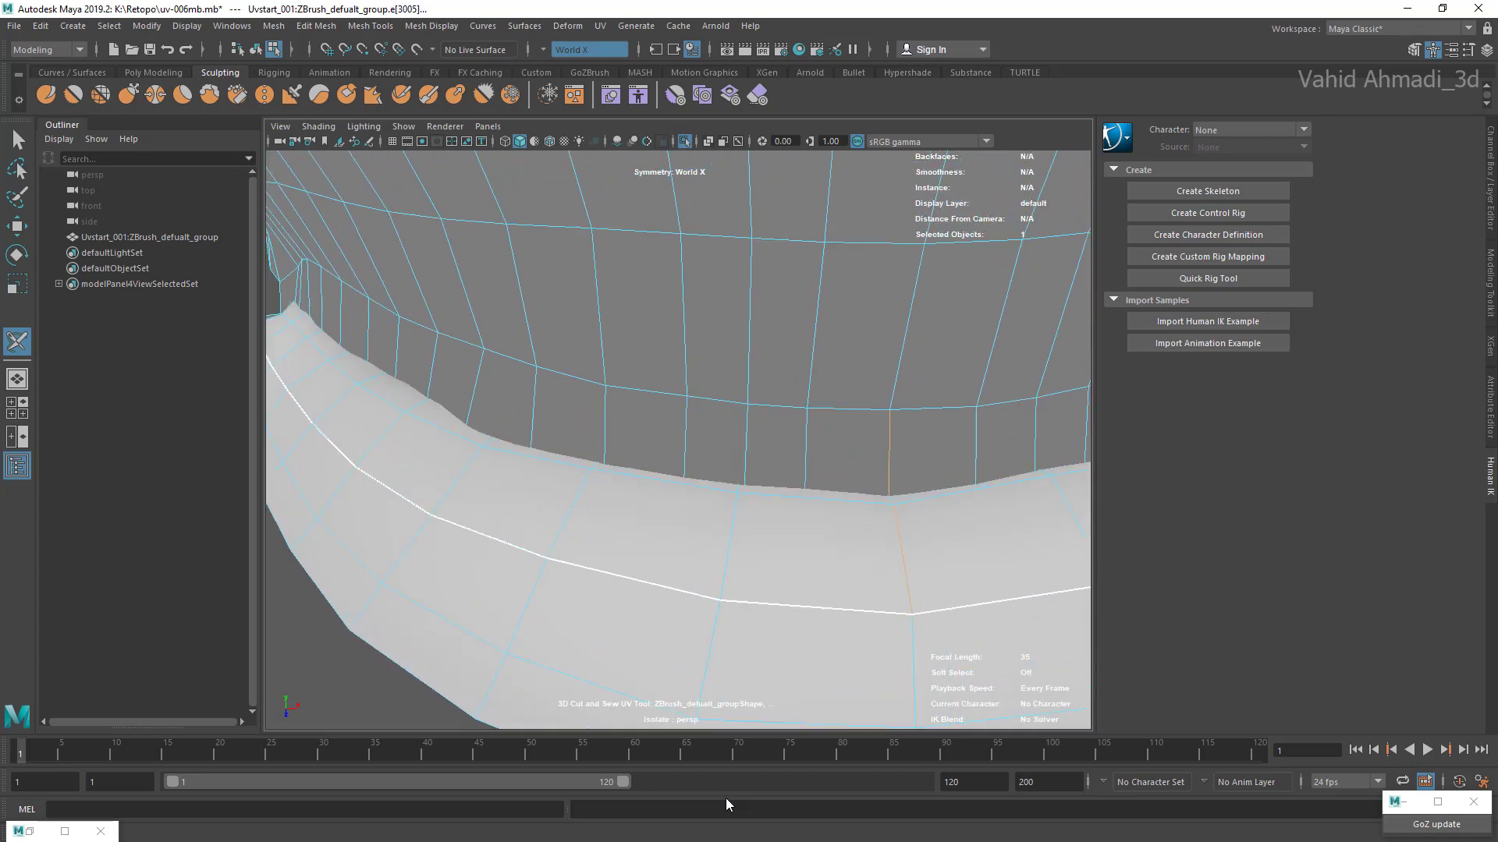
{"action": "middle_click_drag", "start_coordinate": [765, 499], "coordinate": [647, 456], "text": "alt"}
{"action": "right_click_drag", "start_coordinate": [679, 437], "coordinate": [757, 436], "text": "alt"}
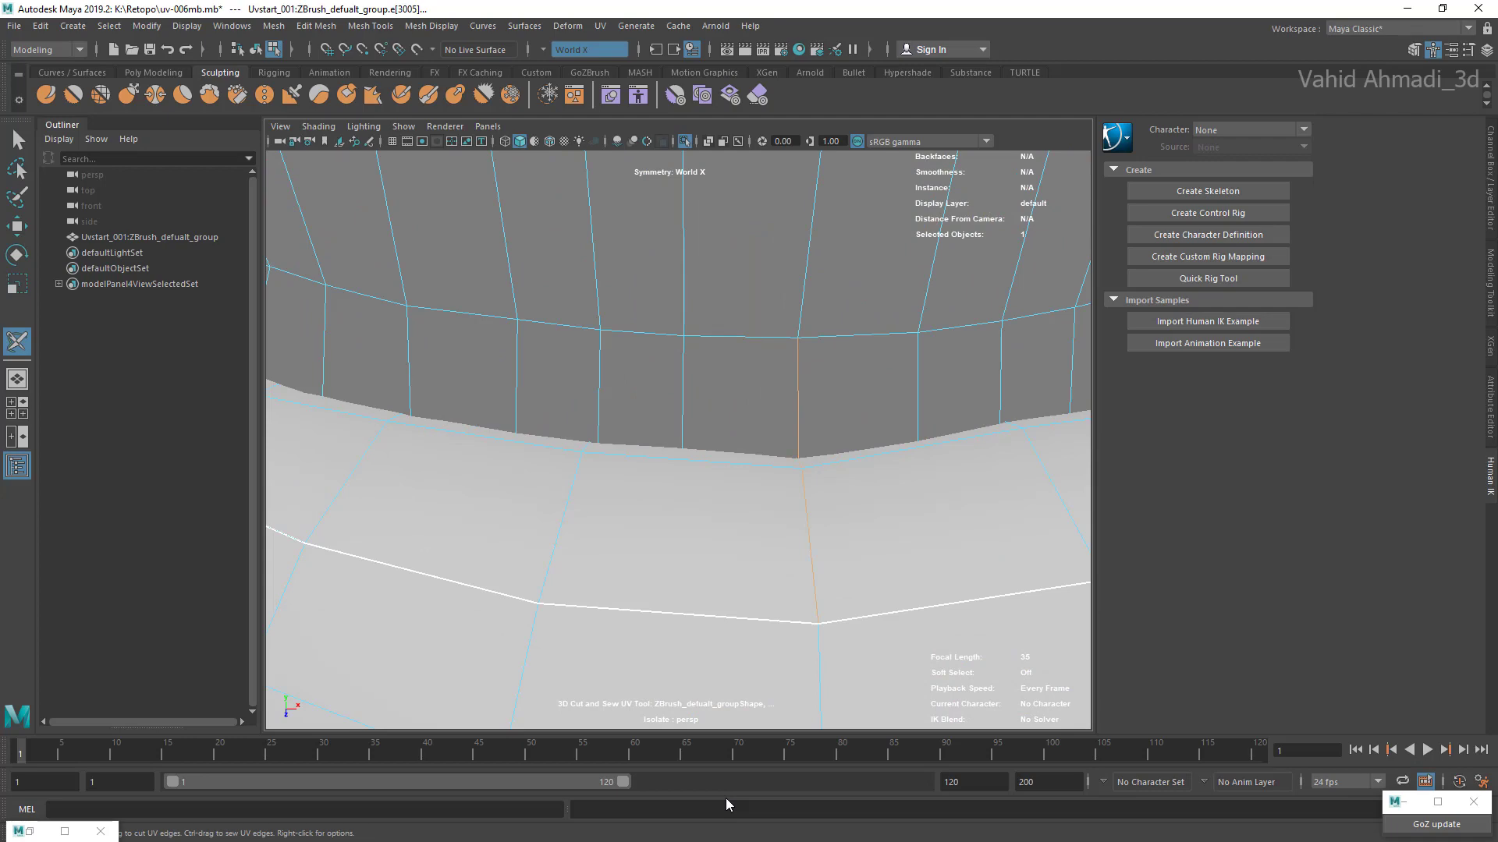
{"action": "right_click_drag", "start_coordinate": [757, 437], "coordinate": [679, 437], "text": "alt"}
{"action": "middle_click_drag", "start_coordinate": [741, 445], "coordinate": [722, 628], "text": "alt"}
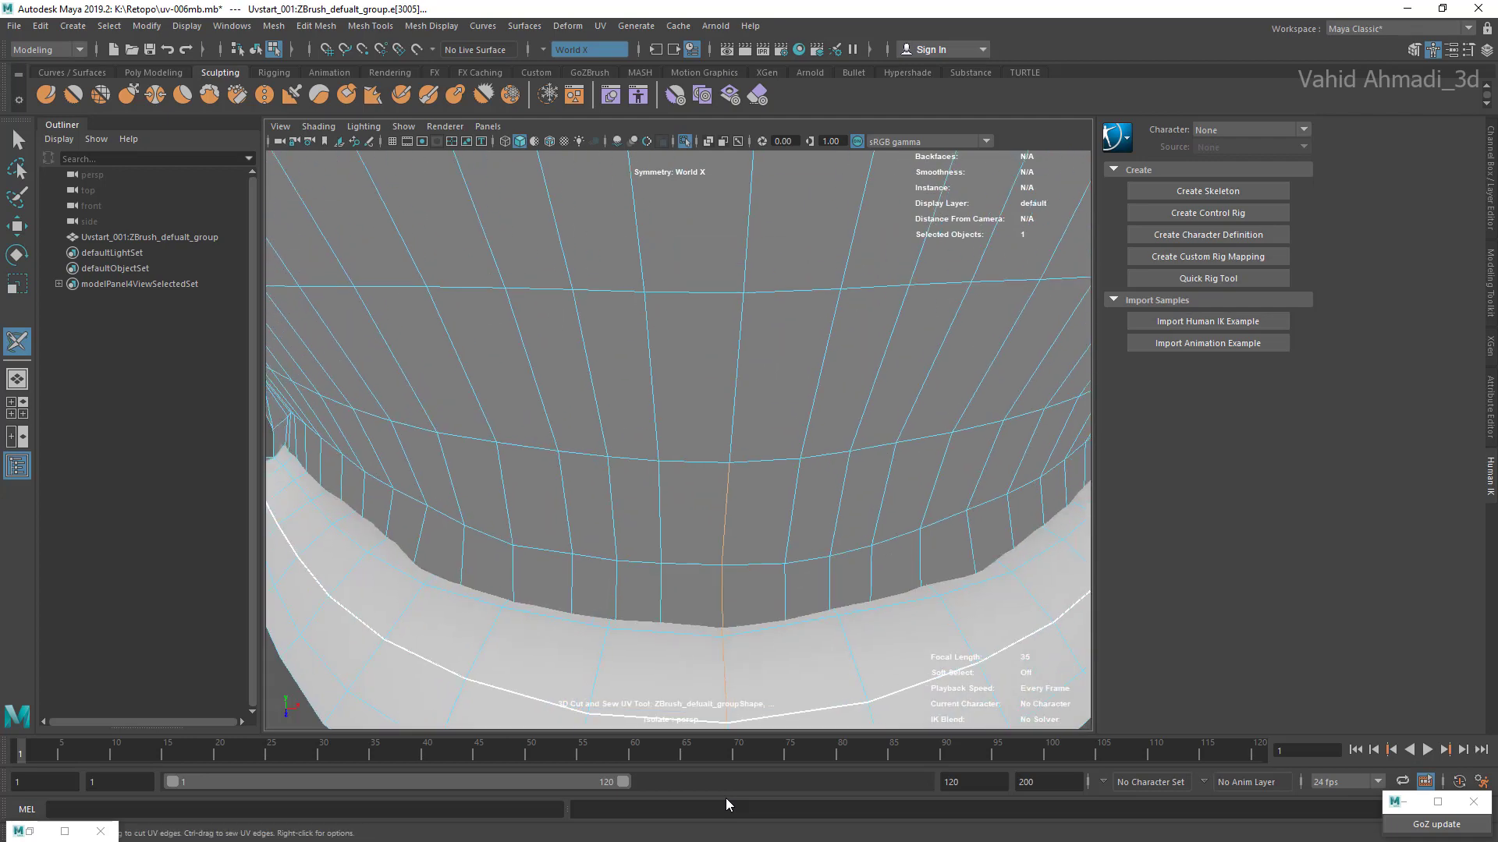
Step: Undo the last centre-line cut and recut the seam further along the top of the mouth cavity
{"action": "key", "text": "ctrl+z"}
{"action": "key", "text": "ctrl+z"}
{"action": "key", "text": "shift+z"}
{"action": "key", "text": "ctrl+z"}
{"action": "left_click_drag", "start_coordinate": [678, 441], "coordinate": [648, 492], "text": "alt"}
{"action": "middle_click_drag", "start_coordinate": [674, 309], "coordinate": [647, 597], "text": "alt"}
{"action": "scroll", "coordinate": [679, 440], "scroll_direction": "down", "scroll_amount": 5}
{"action": "middle_click_drag", "start_coordinate": [666, 334], "coordinate": [632, 527], "text": "alt"}
{"action": "scroll", "coordinate": [679, 441], "scroll_direction": "up", "scroll_amount": 3}
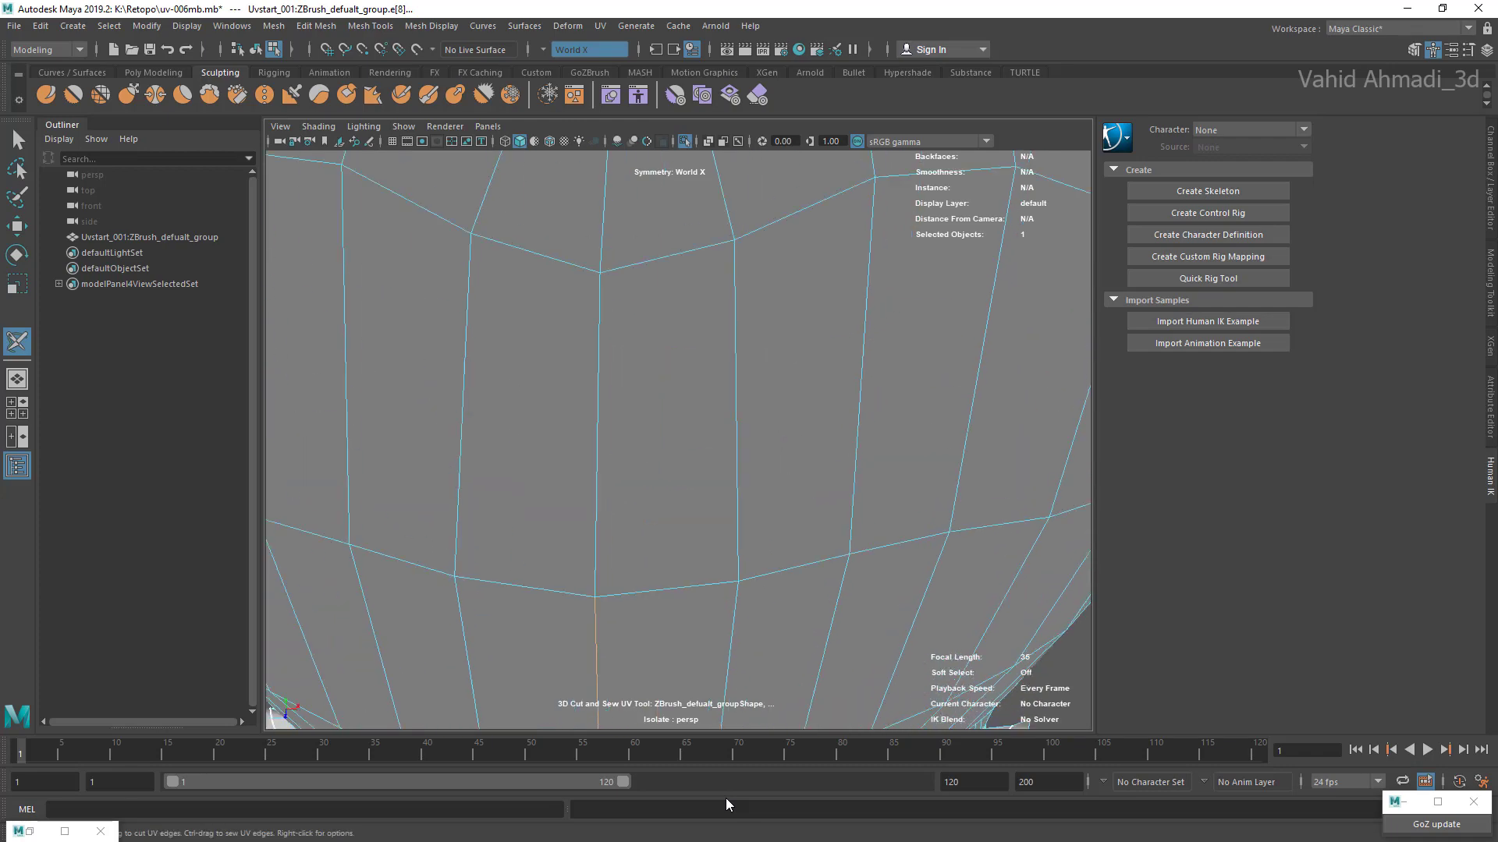
Step: Select the centre-line edges running along the top of the mouth cavity towards its back end
{"action": "middle_click_drag", "start_coordinate": [600, 273], "coordinate": [620, 593], "text": "alt"}
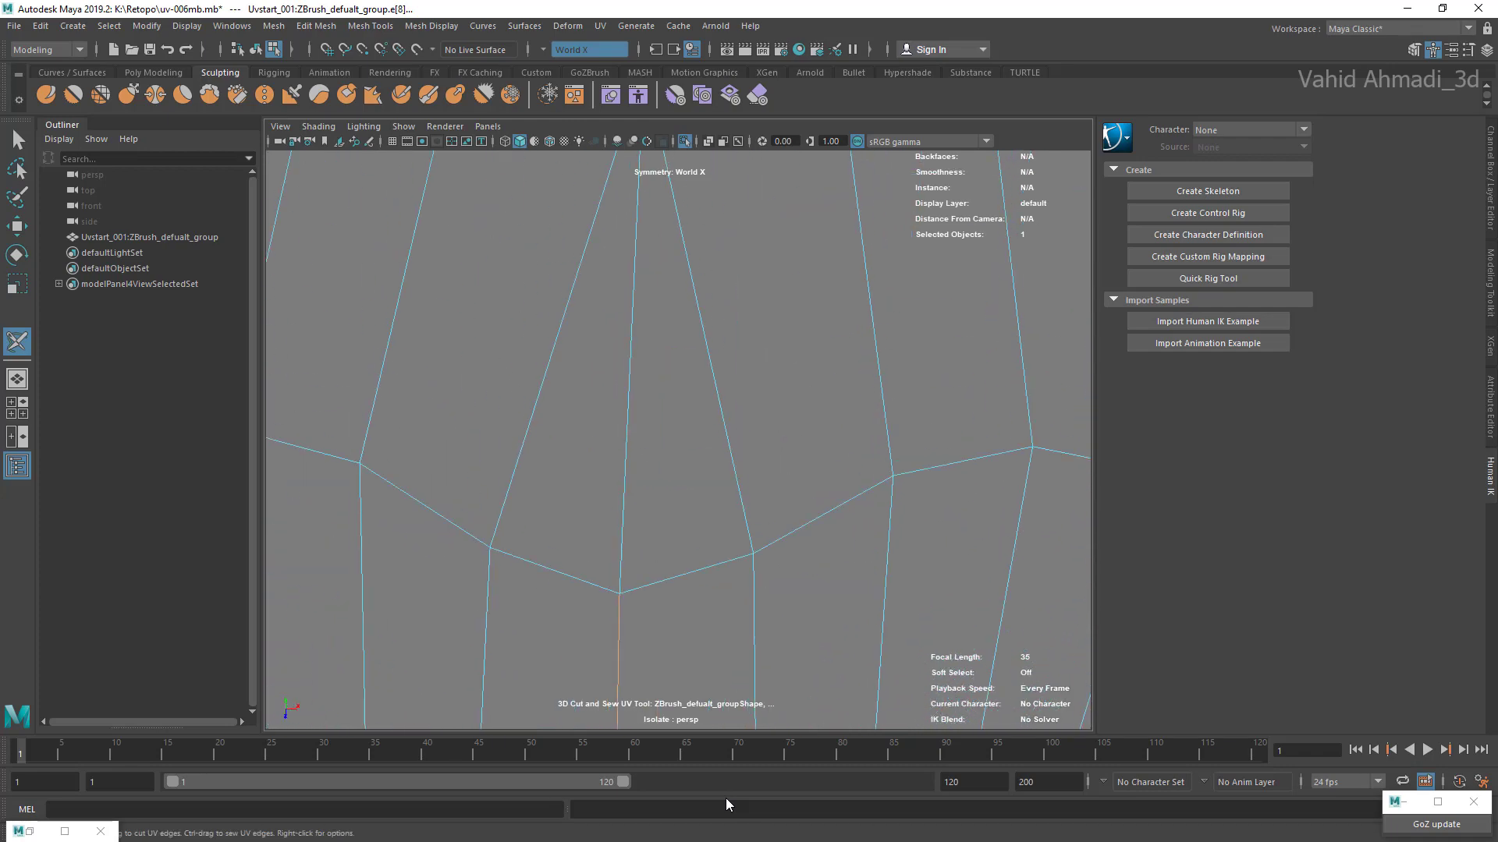
{"action": "scroll", "coordinate": [679, 441], "scroll_direction": "down", "scroll_amount": 5}
{"action": "scroll", "coordinate": [679, 441], "scroll_direction": "up", "scroll_amount": 3}
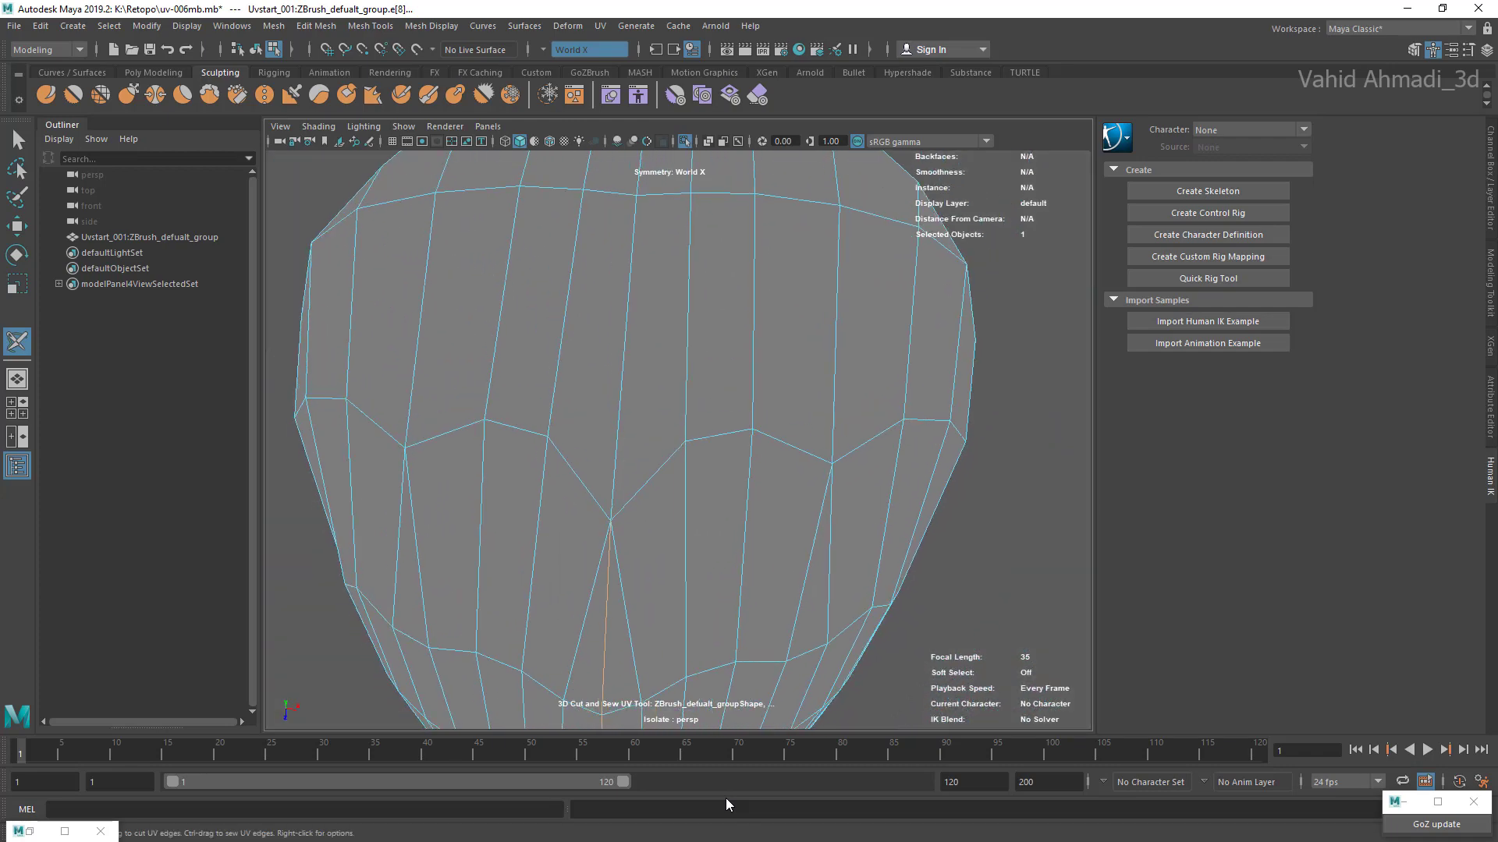
{"action": "left_click", "coordinate": [623, 359]}
{"action": "middle_click_drag", "start_coordinate": [628, 312], "coordinate": [608, 501], "text": "alt"}
{"action": "left_click_drag", "start_coordinate": [608, 501], "coordinate": [609, 542], "text": "alt"}
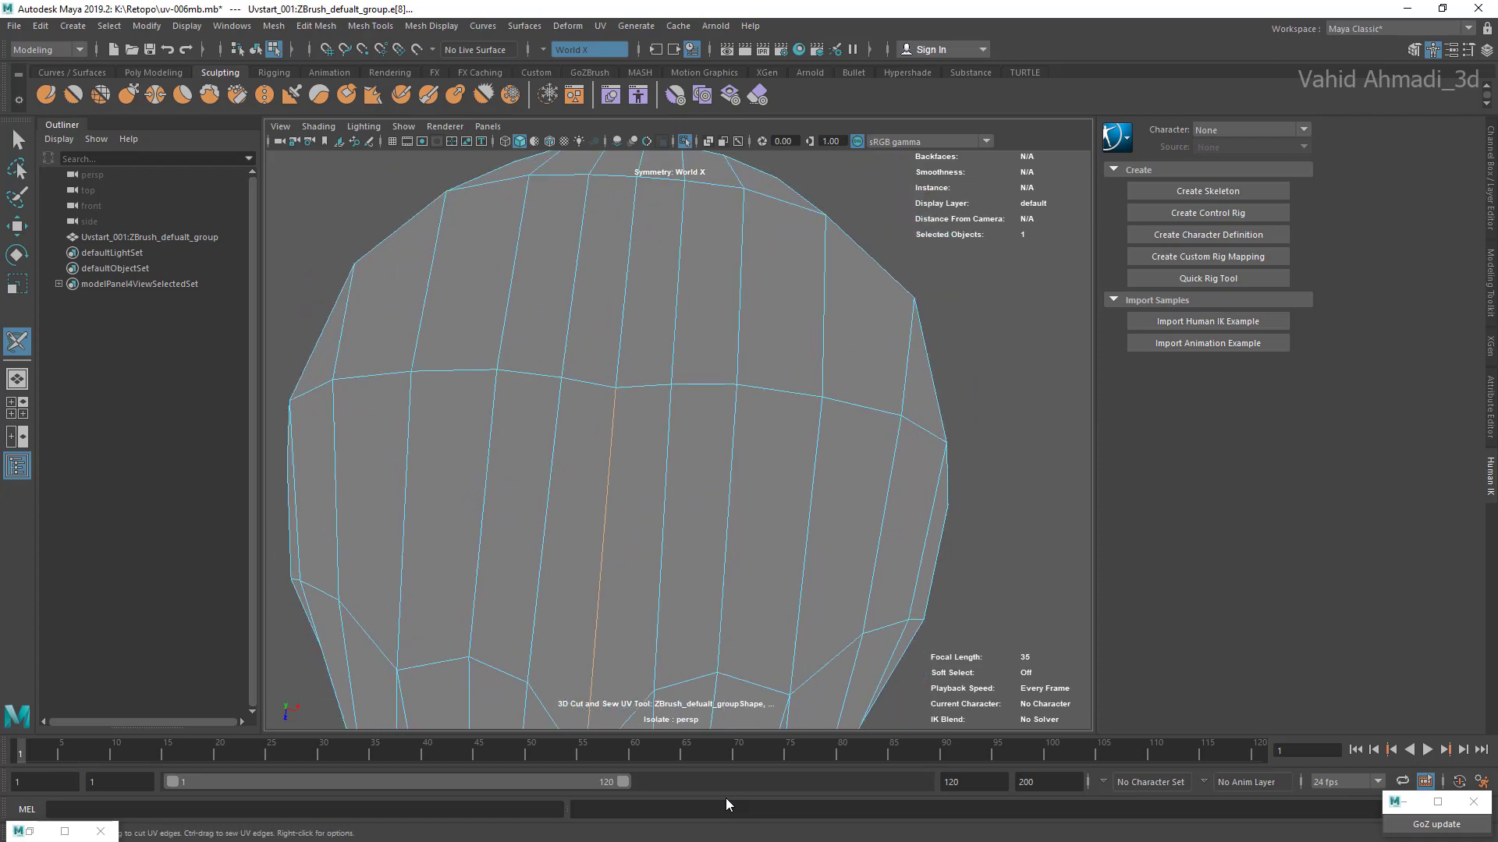
{"action": "middle_click_drag", "start_coordinate": [628, 277], "coordinate": [637, 470], "text": "alt"}
{"action": "left_click", "coordinate": [615, 503]}
{"action": "left_click_drag", "start_coordinate": [636, 471], "coordinate": [637, 519], "text": "alt"}
{"action": "left_click", "coordinate": [652, 232]}
{"action": "middle_click_drag", "start_coordinate": [652, 232], "coordinate": [635, 424], "text": "alt"}
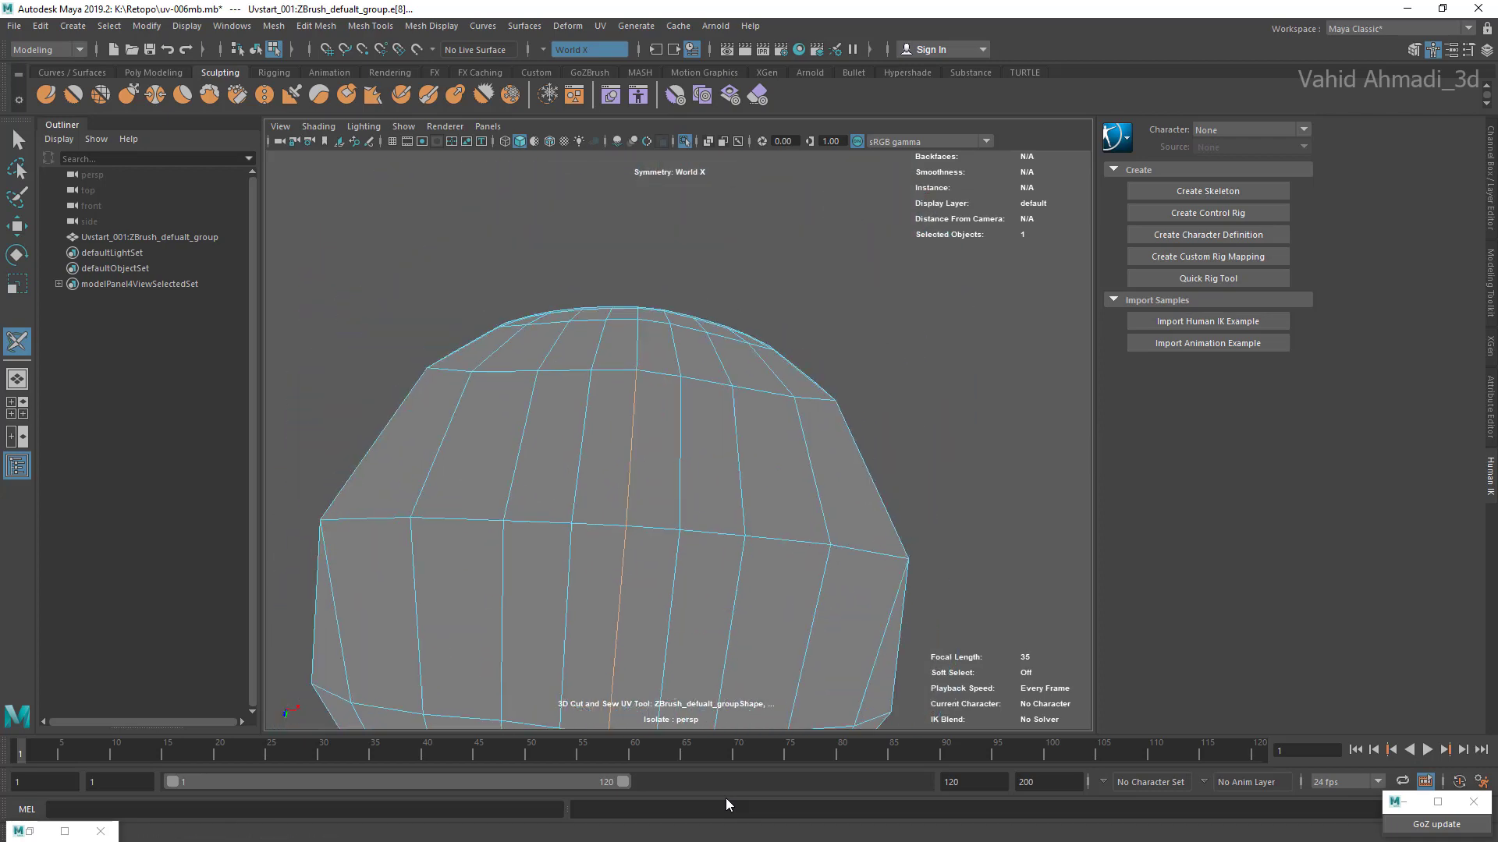
Step: Extend the centre-line edge selection down across the closed back end of the mouth cavity
{"action": "left_click_drag", "start_coordinate": [634, 423], "coordinate": [636, 468], "text": "alt"}
{"action": "left_click", "coordinate": [634, 371]}
{"action": "left_click_drag", "start_coordinate": [634, 371], "coordinate": [636, 426], "text": "alt"}
{"action": "middle_click_drag", "start_coordinate": [636, 425], "coordinate": [636, 605], "text": "alt"}
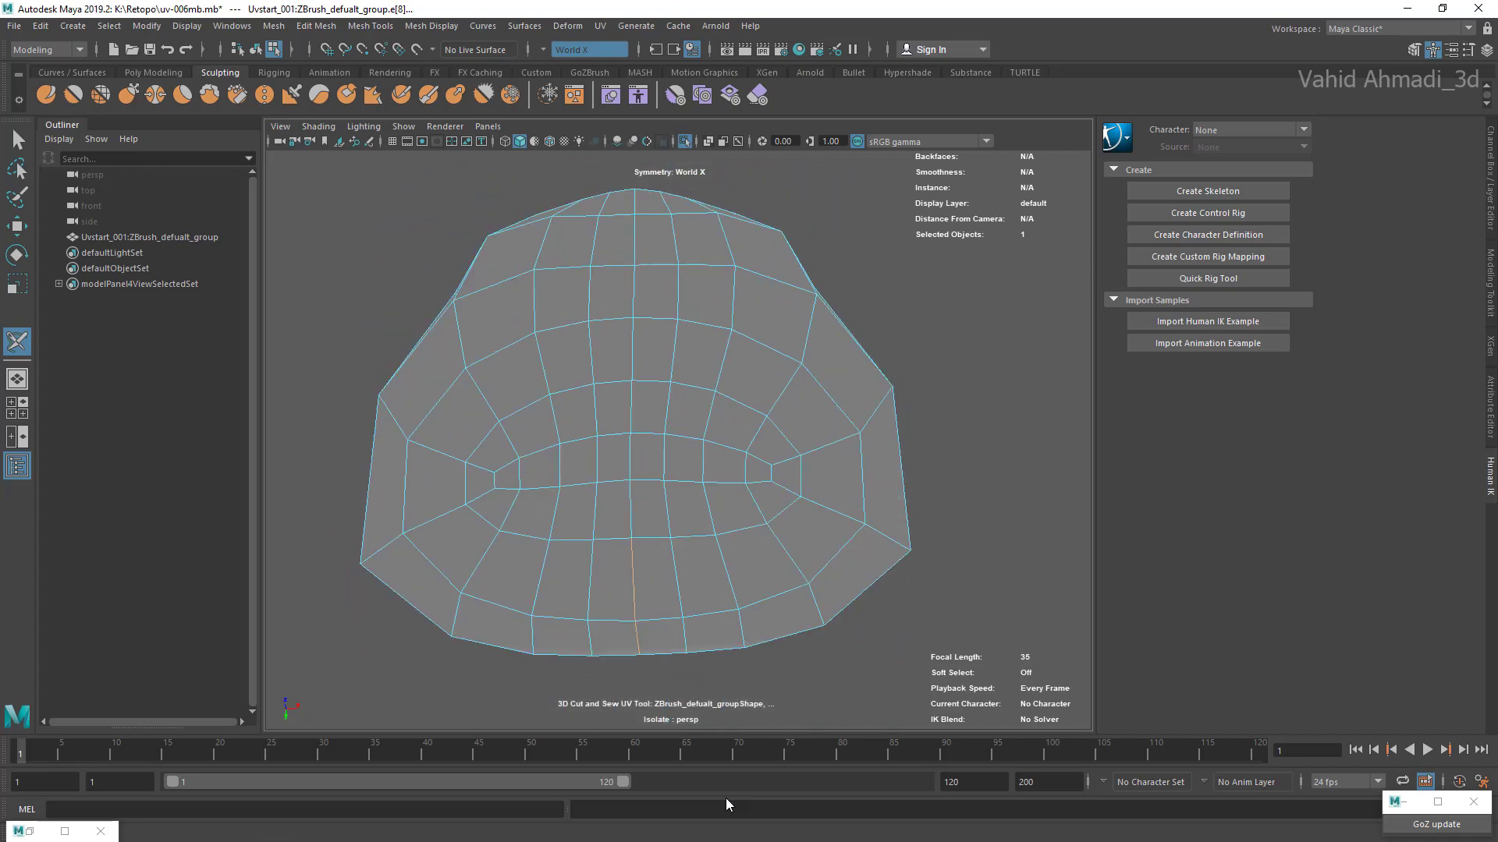
{"action": "left_click_drag", "start_coordinate": [636, 606], "coordinate": [635, 655], "text": "alt"}
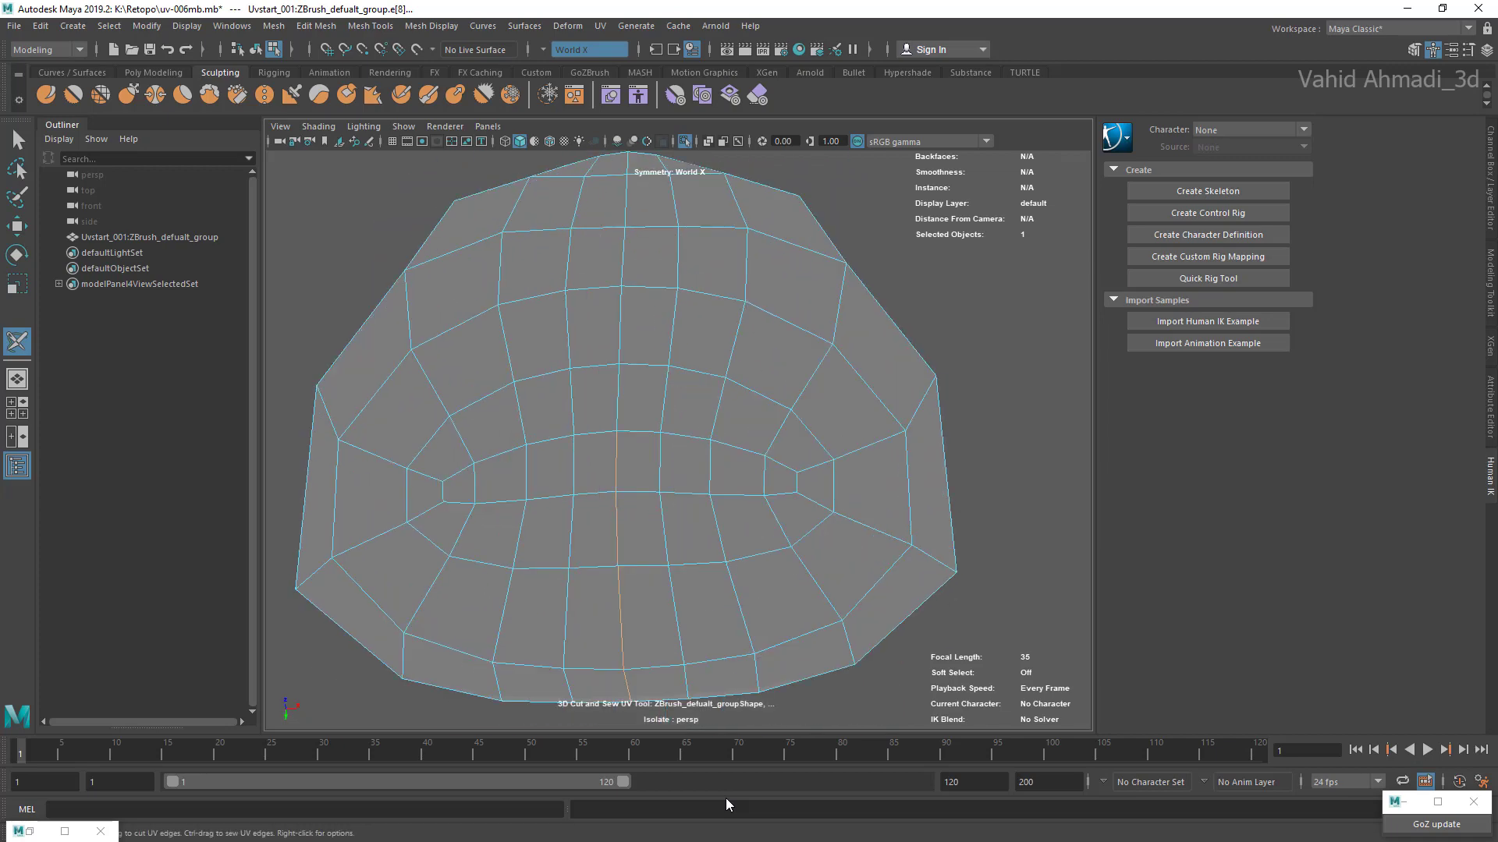
{"action": "middle_click_drag", "start_coordinate": [620, 398], "coordinate": [620, 532], "text": "alt"}
{"action": "left_click", "coordinate": [621, 454]}
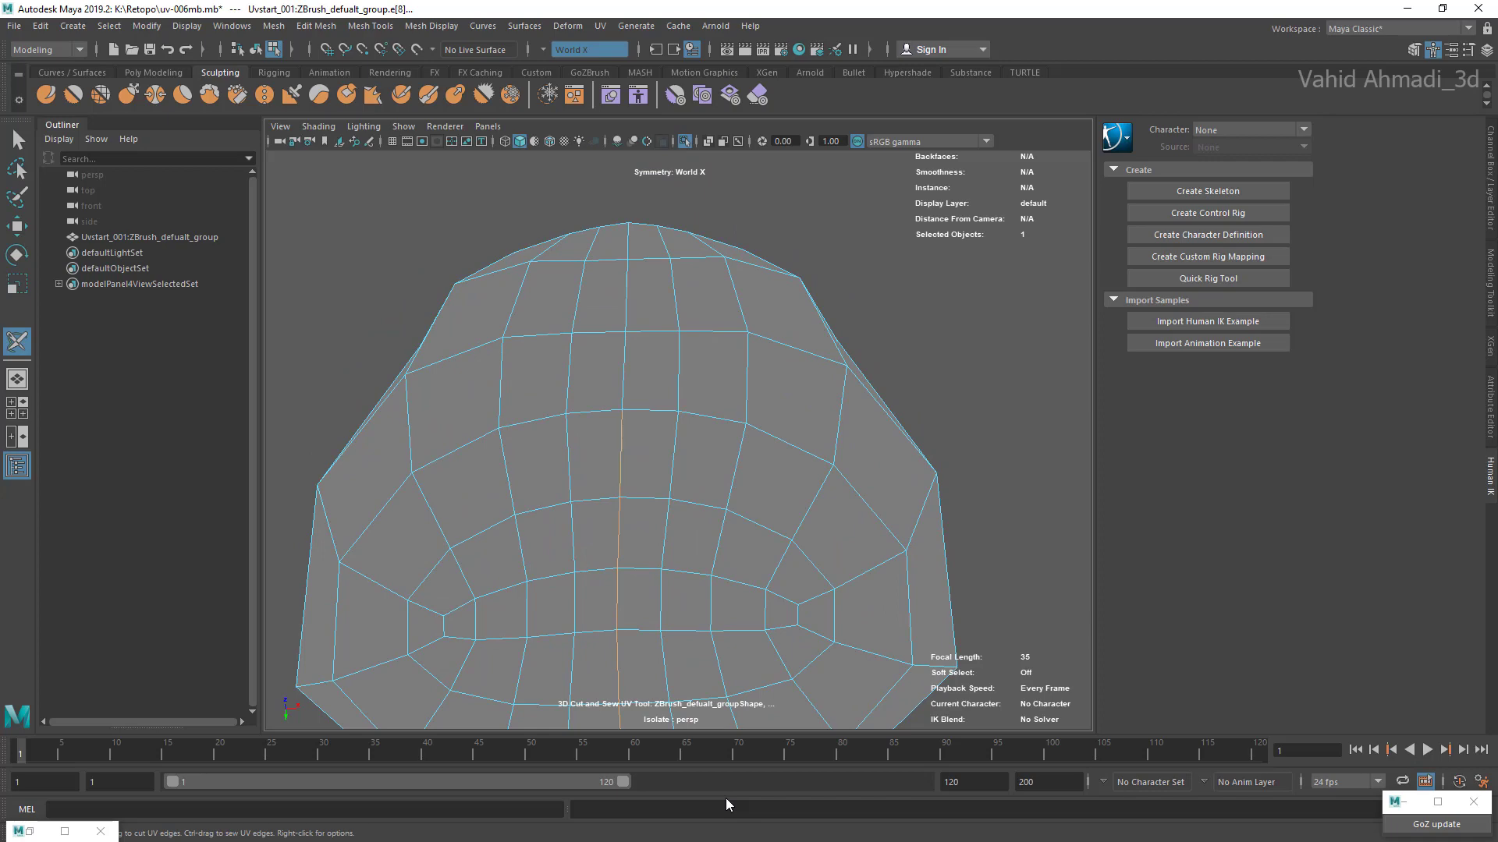
{"action": "left_click_drag", "start_coordinate": [621, 454], "coordinate": [625, 511], "text": "alt"}
{"action": "left_click", "coordinate": [616, 344]}
{"action": "middle_click_drag", "start_coordinate": [616, 343], "coordinate": [634, 573], "text": "alt"}
Step: Continue the centre-line edge selection along the underside of the mouth cavity up to the inner lip
{"action": "left_click_drag", "start_coordinate": [633, 499], "coordinate": [646, 562], "text": "alt"}
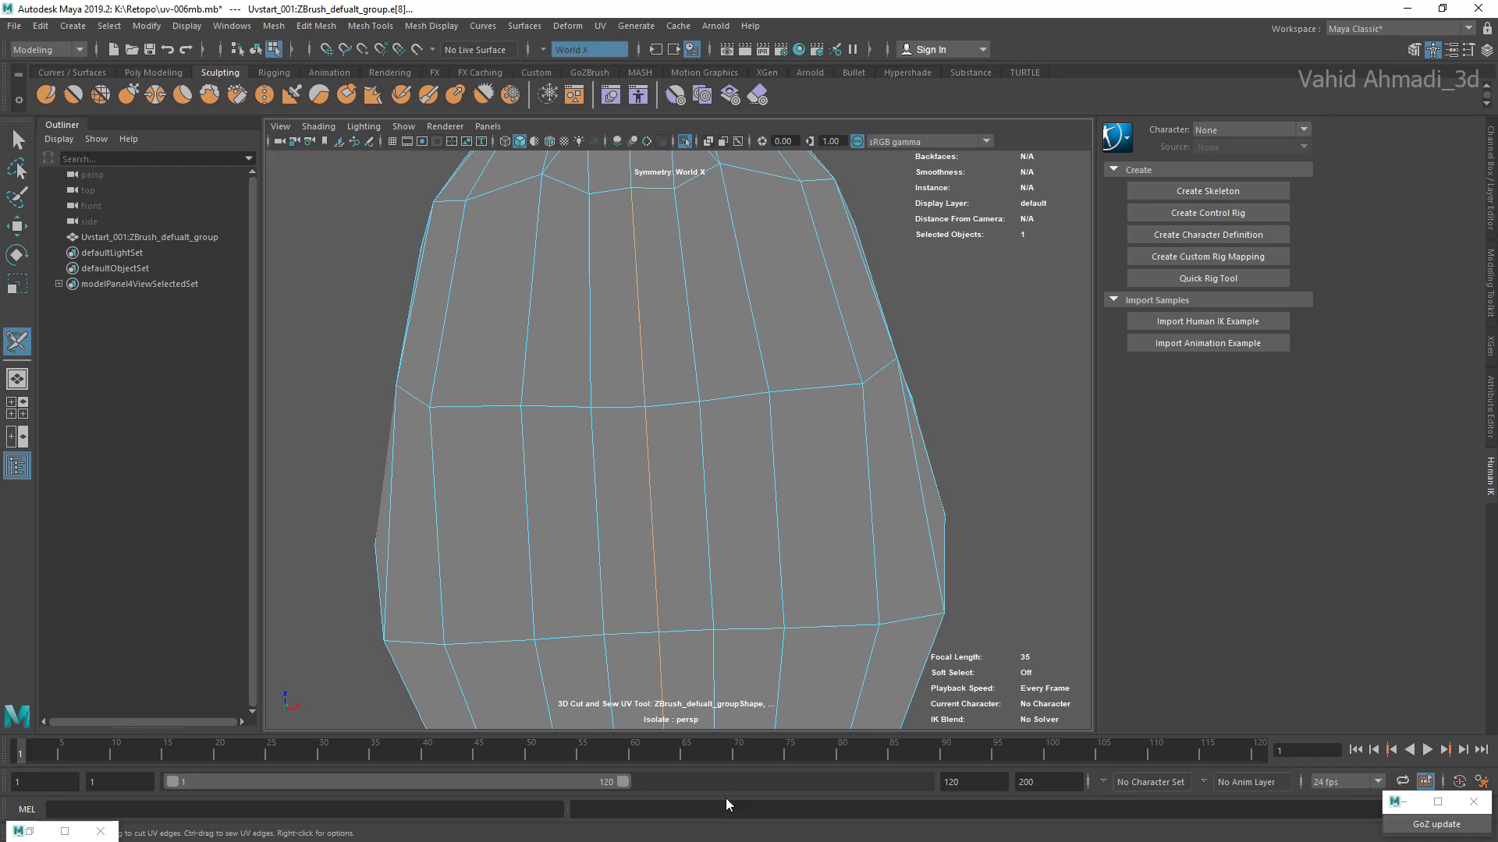
{"action": "middle_click_drag", "start_coordinate": [633, 375], "coordinate": [640, 495], "text": "alt"}
{"action": "left_click_drag", "start_coordinate": [635, 437], "coordinate": [638, 476], "text": "alt"}
{"action": "middle_click_drag", "start_coordinate": [632, 351], "coordinate": [635, 515], "text": "alt"}
{"action": "mouse_move", "coordinate": [635, 468]}
{"action": "left_mouse_down", "text": "alt"}
{"action": "mouse_move", "coordinate": [639, 514]}
{"action": "mouse_move", "coordinate": [633, 453]}
{"action": "left_mouse_up", "text": "alt"}
{"action": "left_click", "coordinate": [628, 414]}
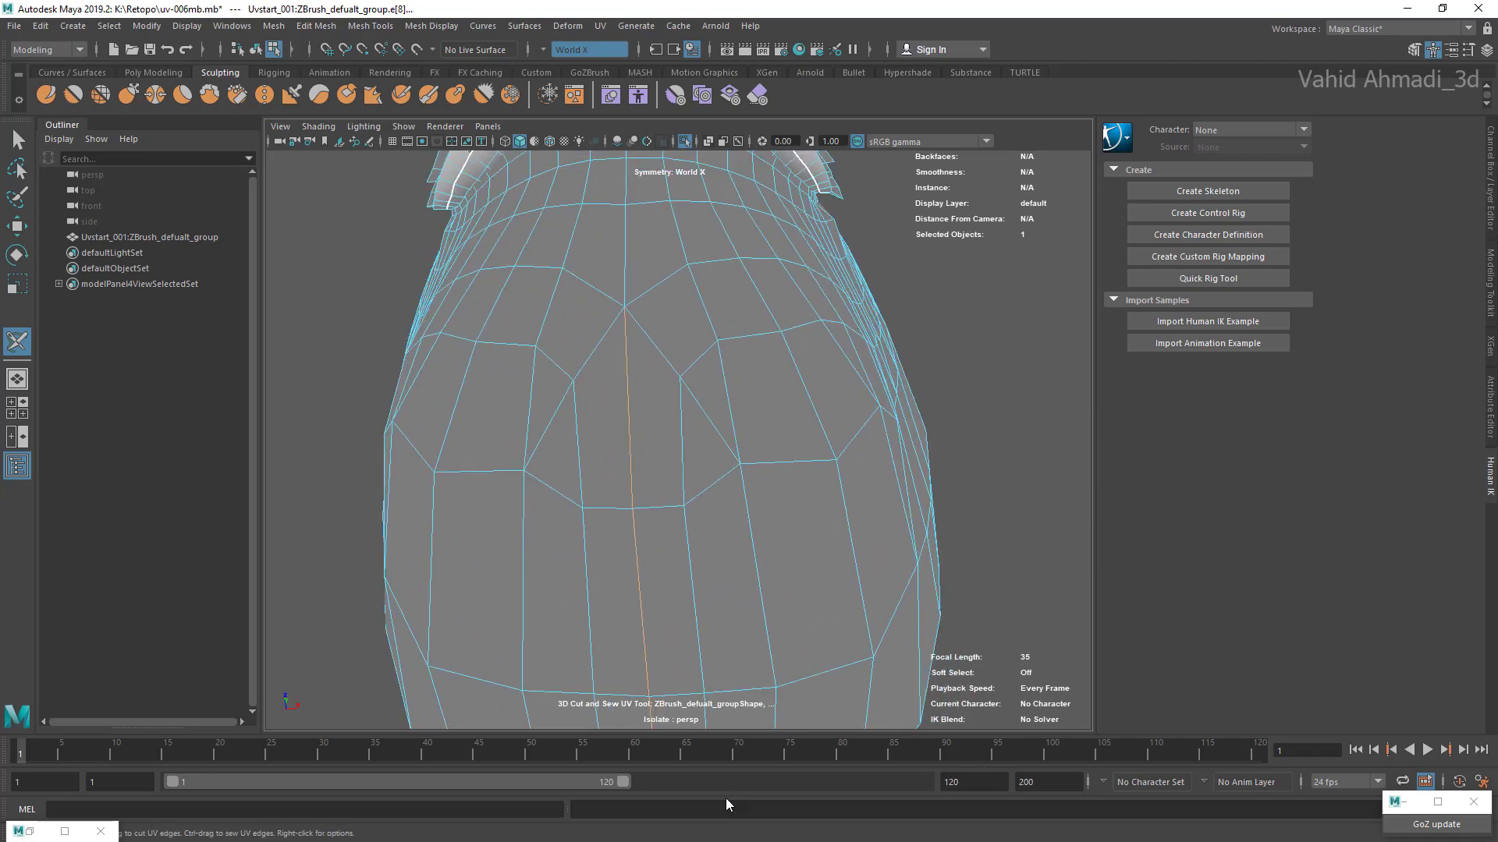
{"action": "middle_click_drag", "start_coordinate": [628, 312], "coordinate": [623, 445], "text": "alt"}
{"action": "left_click", "coordinate": [620, 386]}
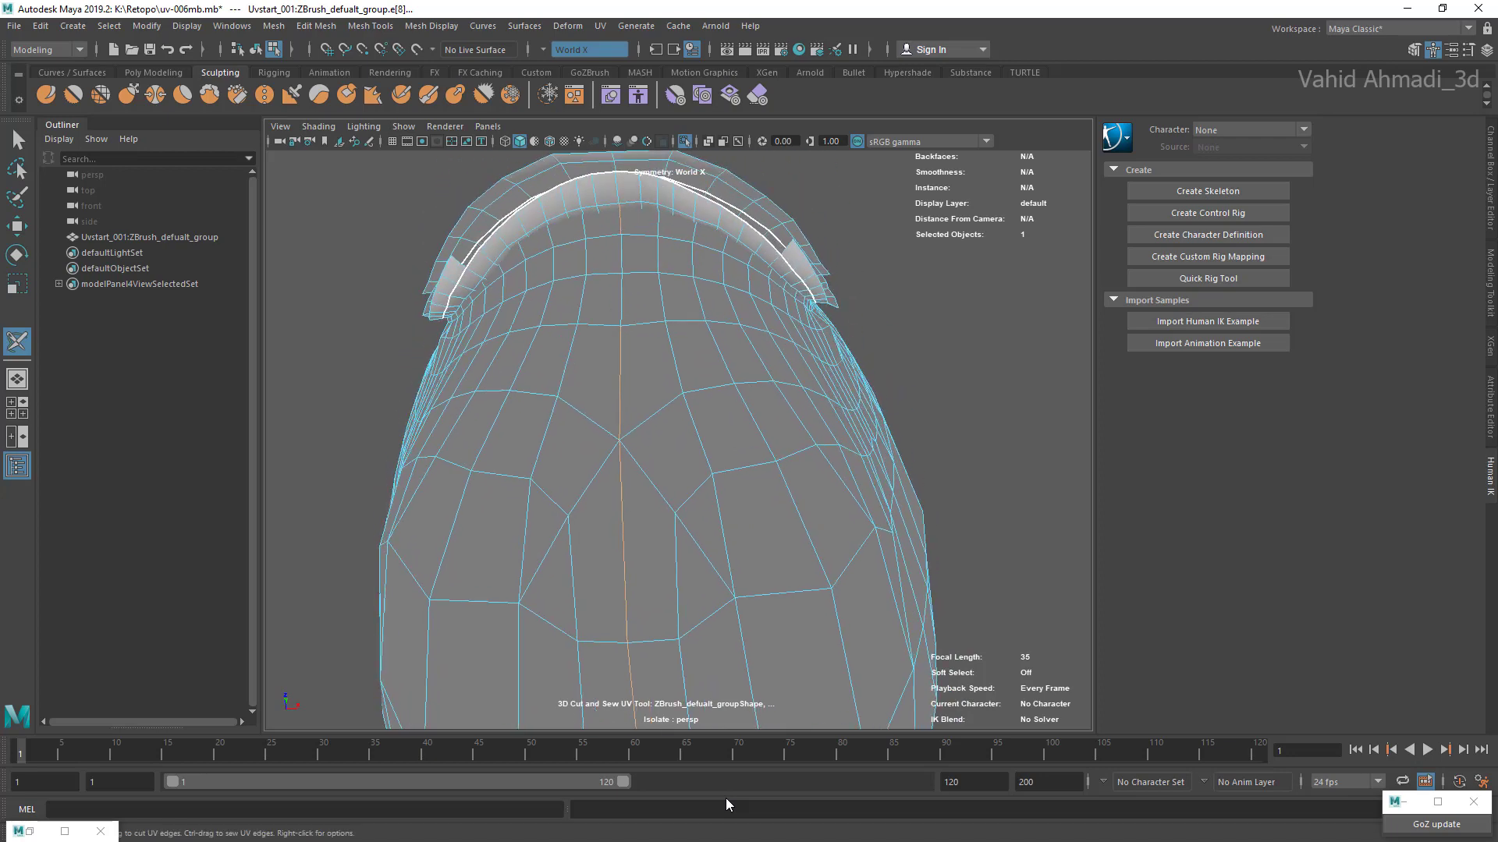
Step: Undo the last edge picks and finish the centre-line selection across the inner lip strip
{"action": "key", "text": "ctrl+z"}
{"action": "key", "text": "ctrl+z"}
{"action": "key", "text": "ctrl+z"}
{"action": "scroll", "coordinate": [678, 441], "scroll_direction": "up", "scroll_amount": 3}
{"action": "left_click_drag", "start_coordinate": [678, 440], "coordinate": [694, 499], "text": "alt"}
{"action": "scroll", "coordinate": [678, 441], "scroll_direction": "up", "scroll_amount": 2}
{"action": "left_click_drag", "start_coordinate": [679, 440], "coordinate": [690, 483], "text": "alt"}
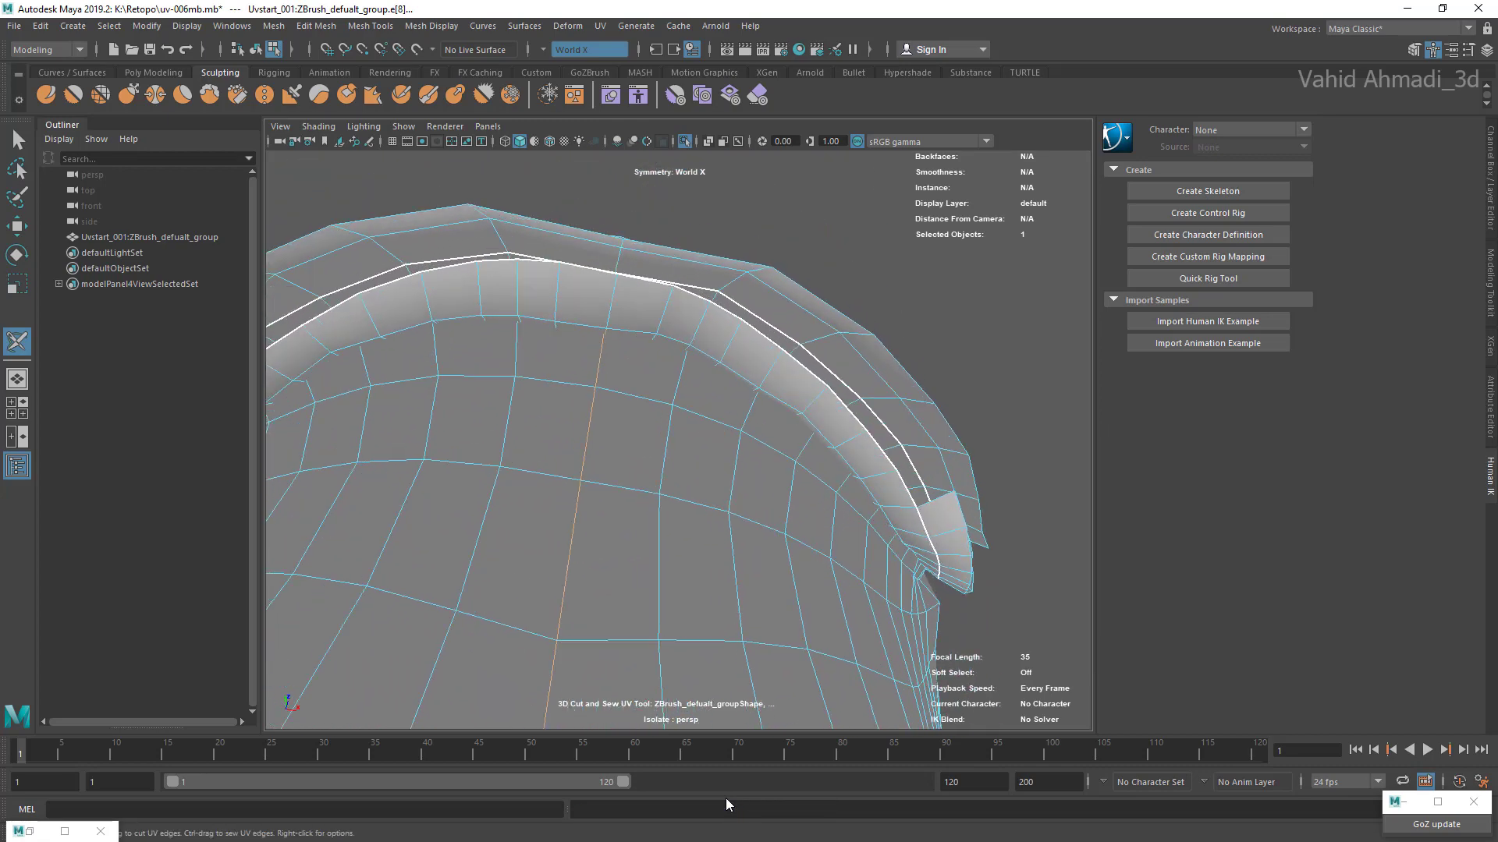
{"action": "scroll", "coordinate": [678, 441], "scroll_direction": "up", "scroll_amount": 3}
{"action": "scroll", "coordinate": [679, 440], "scroll_direction": "down", "scroll_amount": 2}
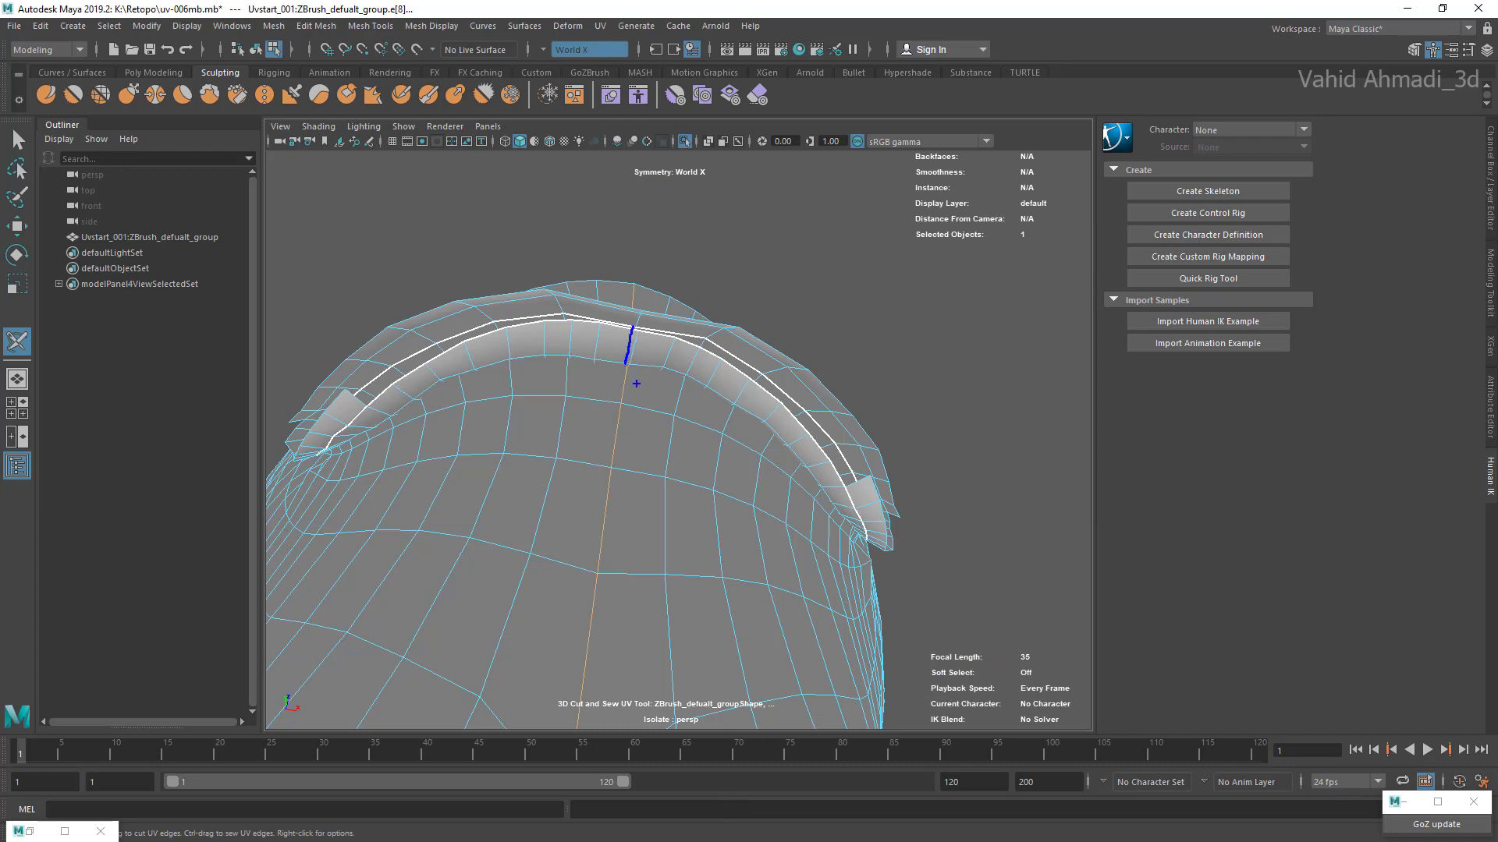
{"action": "scroll", "coordinate": [678, 441], "scroll_direction": "up", "scroll_amount": 2}
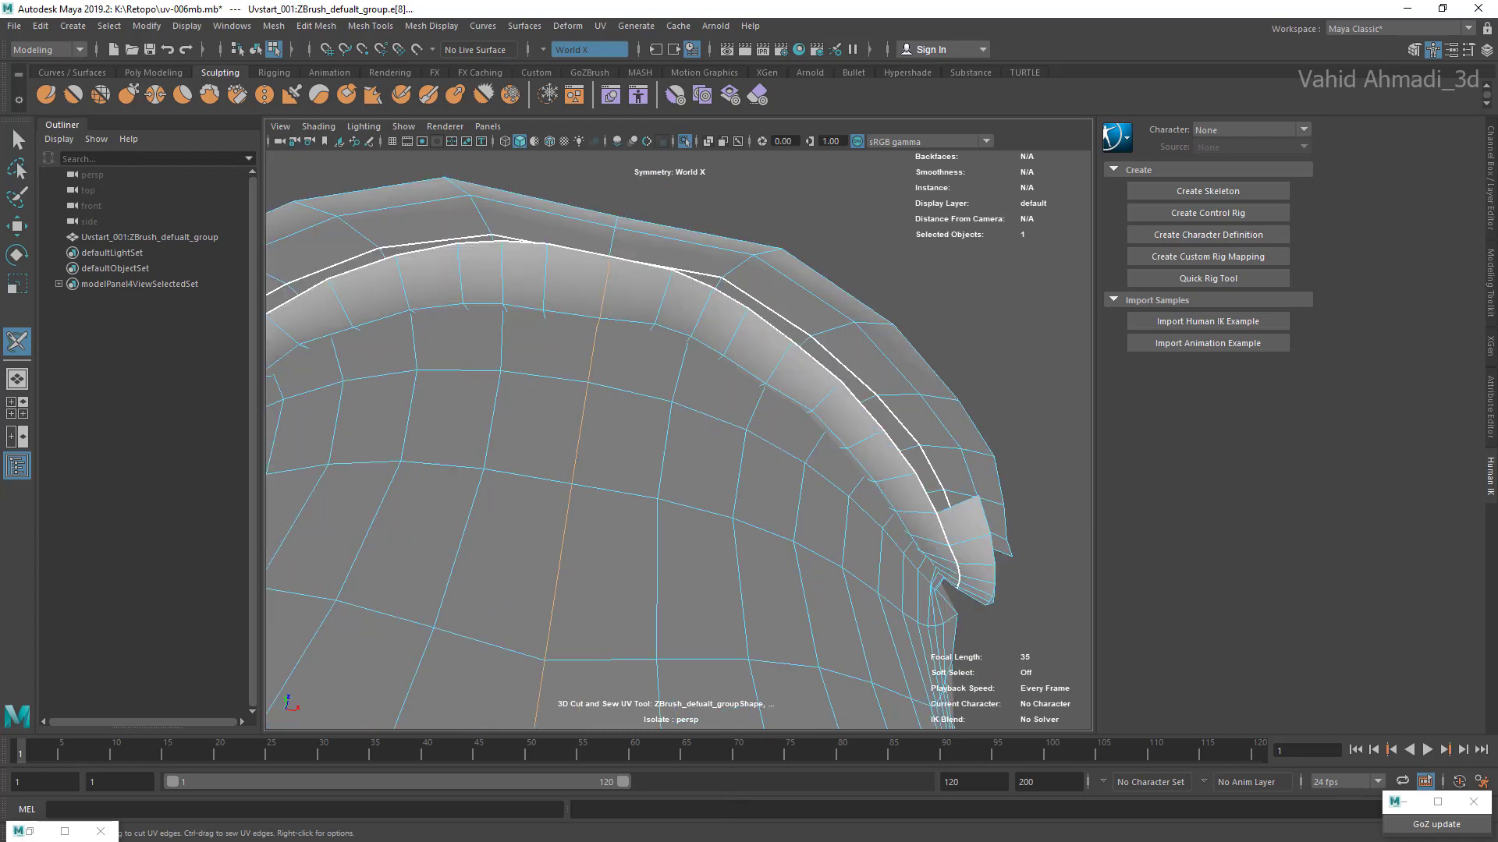
Step: Cut the UVs along the selected centre-line edges of the mouth cavity and clear the selection
{"action": "right_click", "coordinate": [606, 290]}
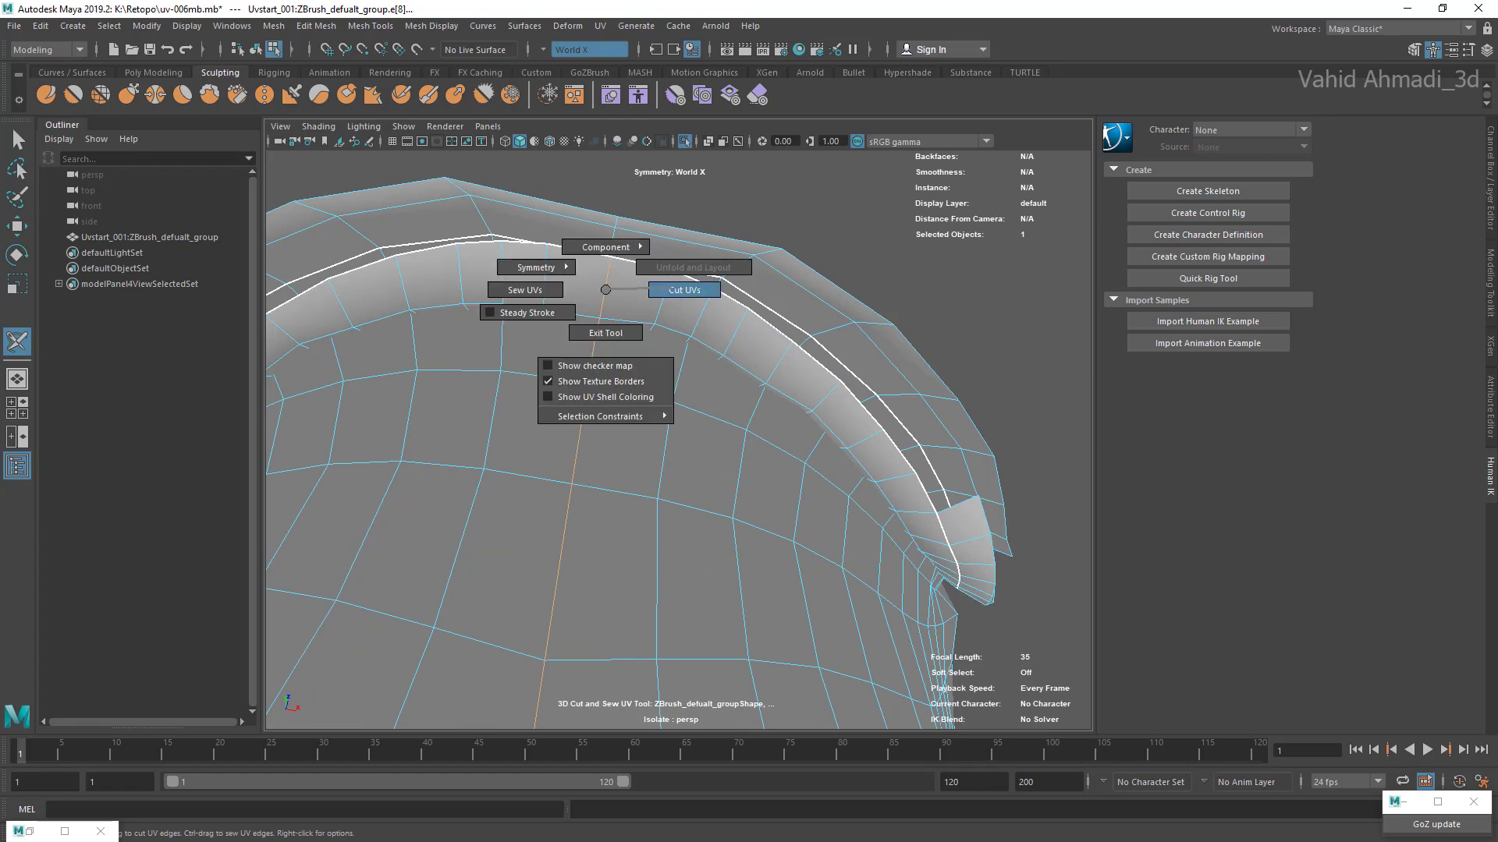
{"action": "right_click_drag", "start_coordinate": [605, 290], "coordinate": [684, 289]}
{"action": "scroll", "coordinate": [678, 441], "scroll_direction": "down", "scroll_amount": 6}
{"action": "left_click_drag", "start_coordinate": [679, 441], "coordinate": [685, 429], "text": "alt"}
{"action": "middle_click_drag", "start_coordinate": [685, 429], "coordinate": [702, 356], "text": "alt"}
{"action": "left_click", "coordinate": [881, 468]}
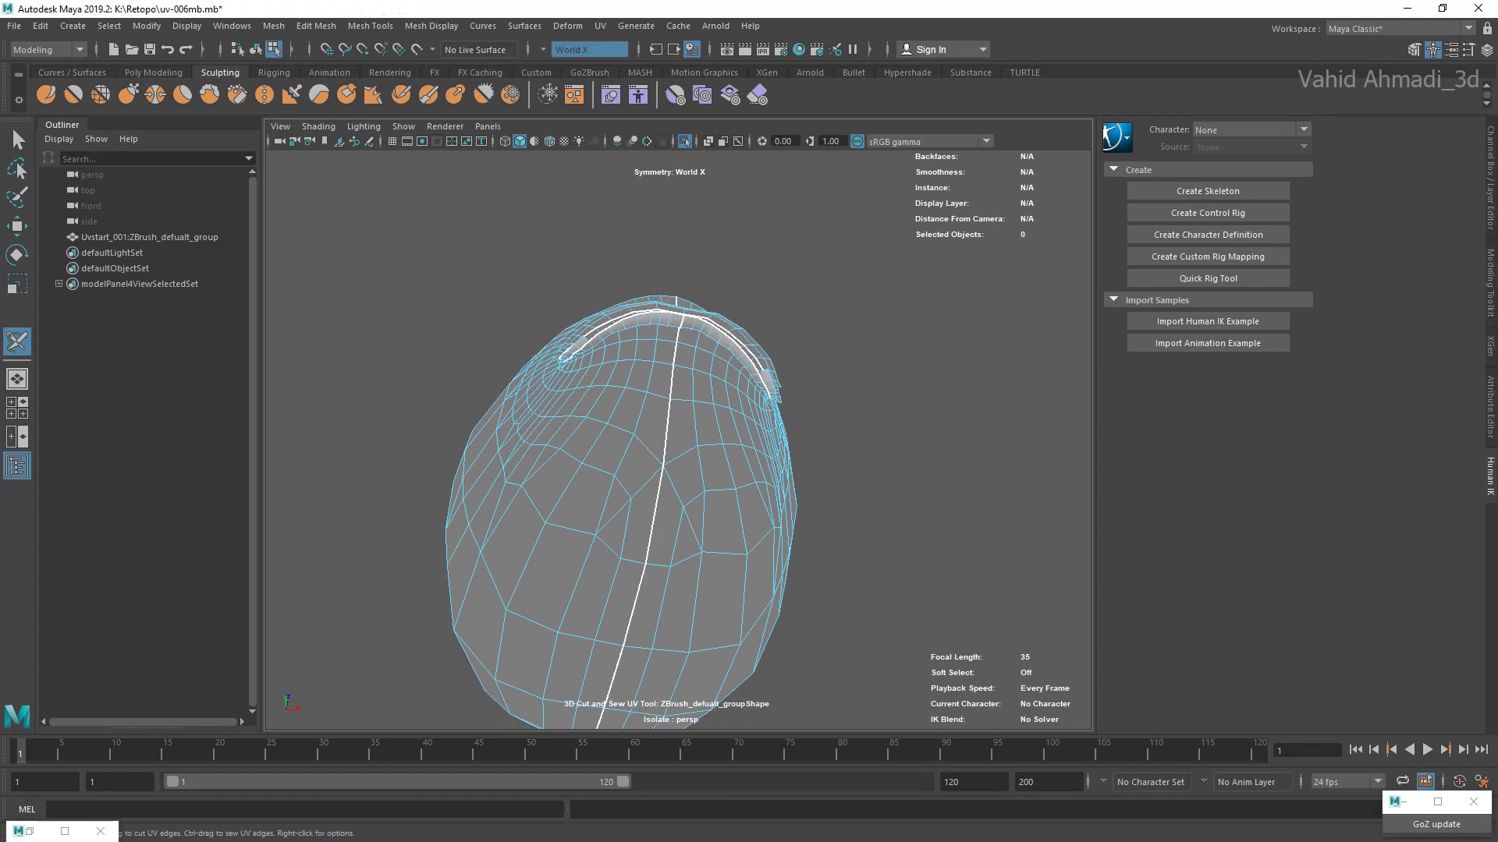
Step: Check the new seam around the mouth cavity and turn off isolation to show the whole head mesh
{"action": "scroll", "coordinate": [679, 441], "scroll_direction": "down", "scroll_amount": 3}
{"action": "left_click_drag", "start_coordinate": [678, 441], "coordinate": [721, 531], "text": "alt"}
{"action": "scroll", "coordinate": [679, 441], "scroll_direction": "up", "scroll_amount": 2}
{"action": "scroll", "coordinate": [678, 441], "scroll_direction": "down", "scroll_amount": 3}
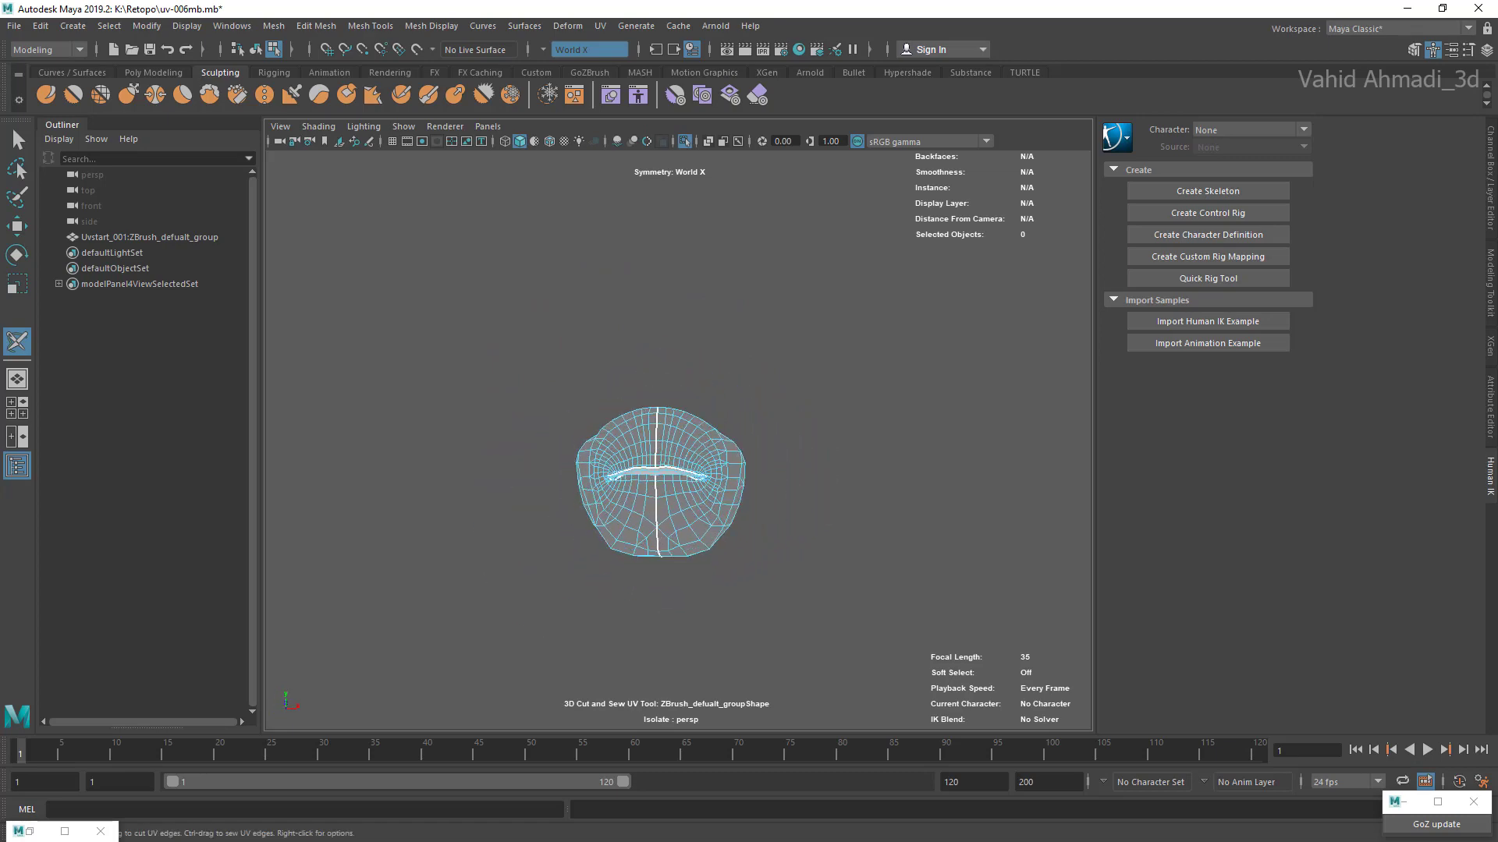
{"action": "left_click", "coordinate": [685, 142]}
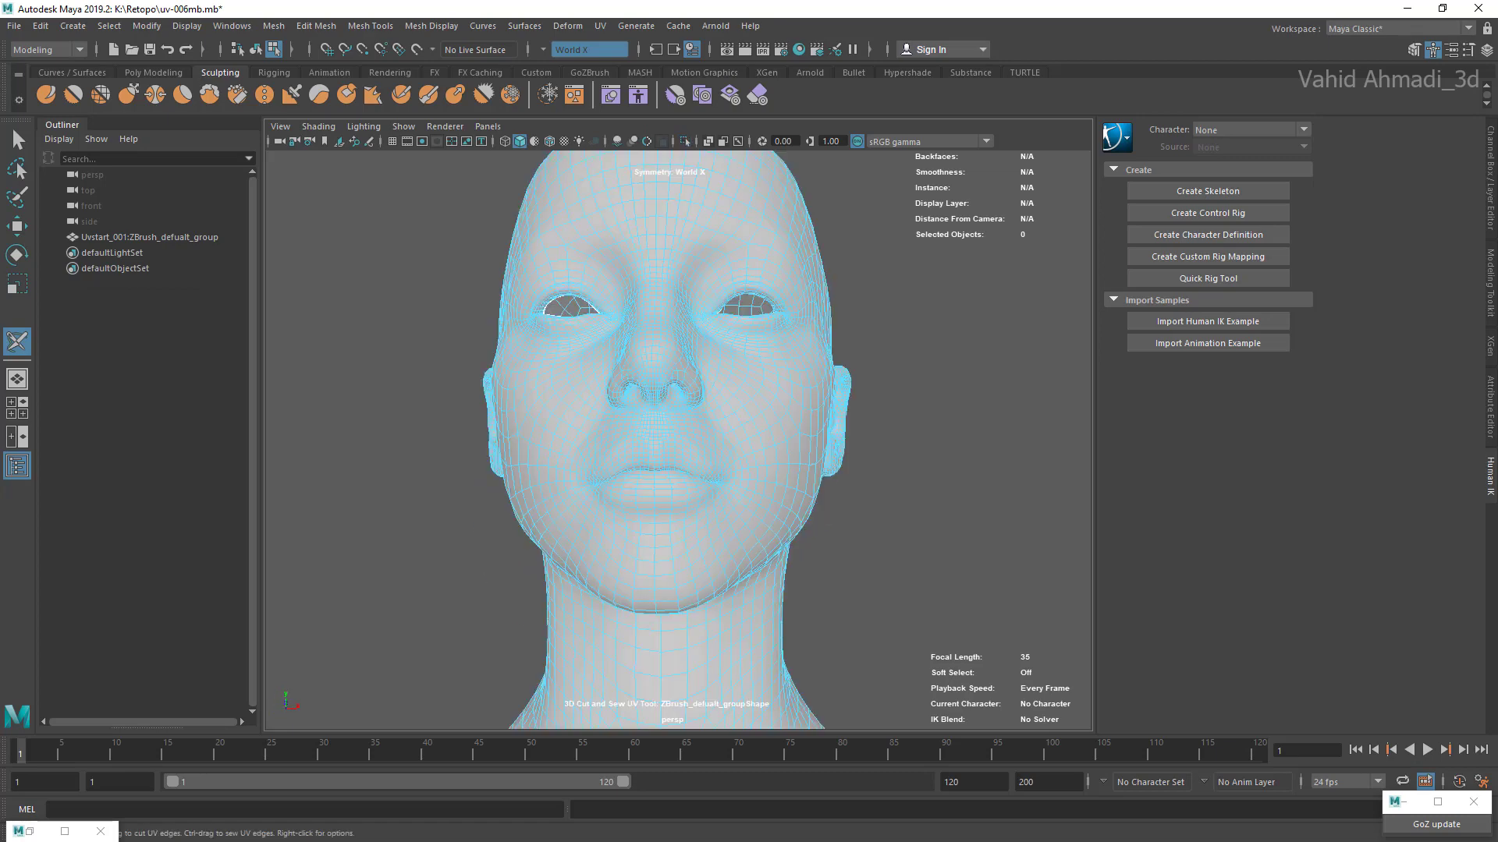
{"action": "middle_click_drag", "start_coordinate": [694, 406], "coordinate": [694, 336], "text": "alt"}
{"action": "left_click_drag", "start_coordinate": [663, 484], "coordinate": [668, 394], "text": "alt"}
{"action": "scroll", "coordinate": [668, 394], "scroll_direction": "down", "scroll_amount": 3}
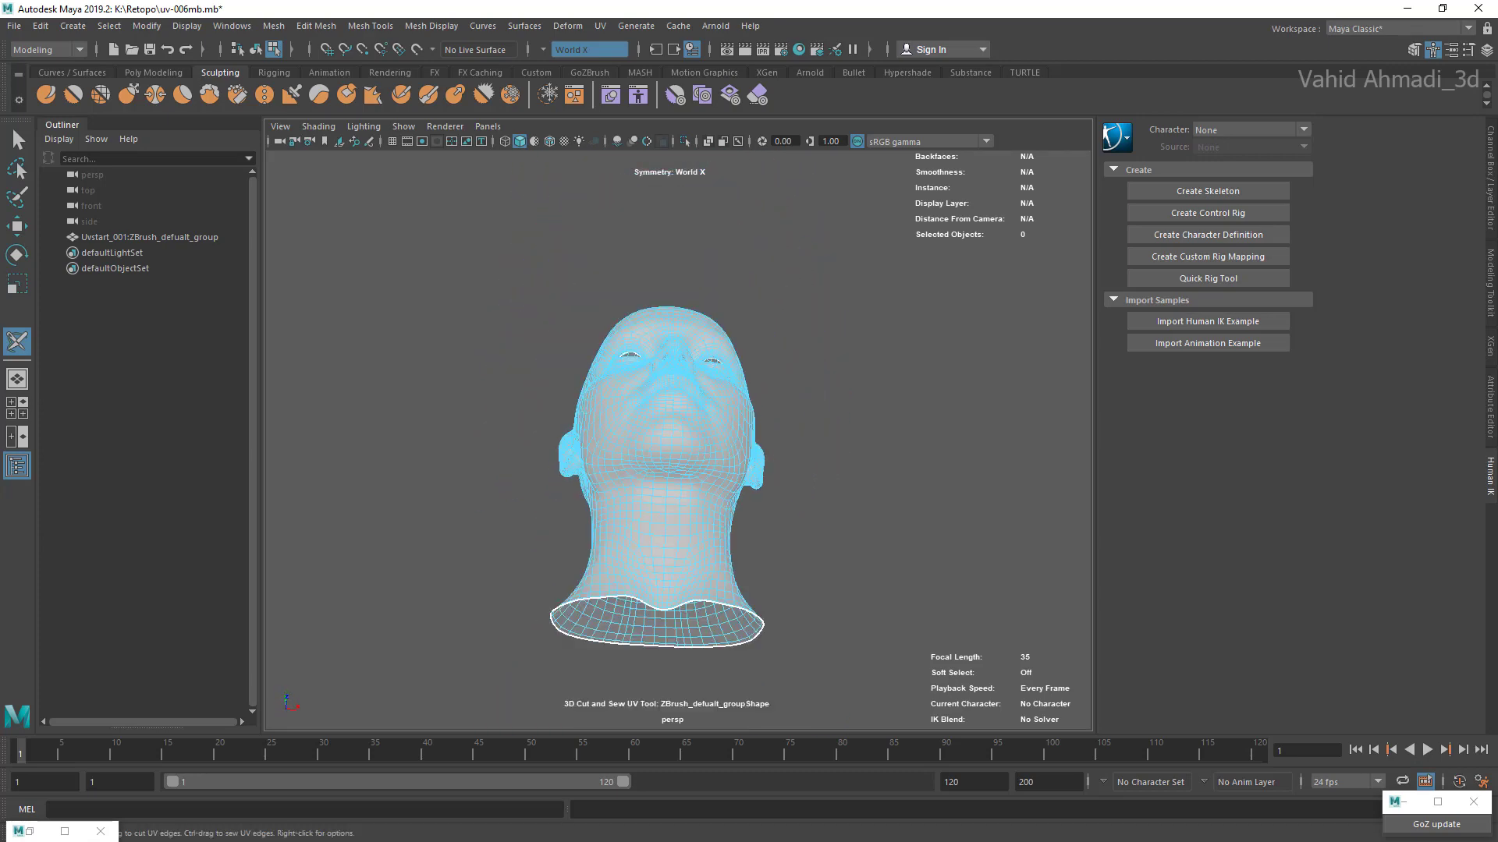
{"action": "scroll", "coordinate": [667, 394], "scroll_direction": "up", "scroll_amount": 2}
{"action": "scroll", "coordinate": [702, 405], "scroll_direction": "down", "scroll_amount": 1}
{"action": "scroll", "coordinate": [702, 406], "scroll_direction": "up", "scroll_amount": 2}
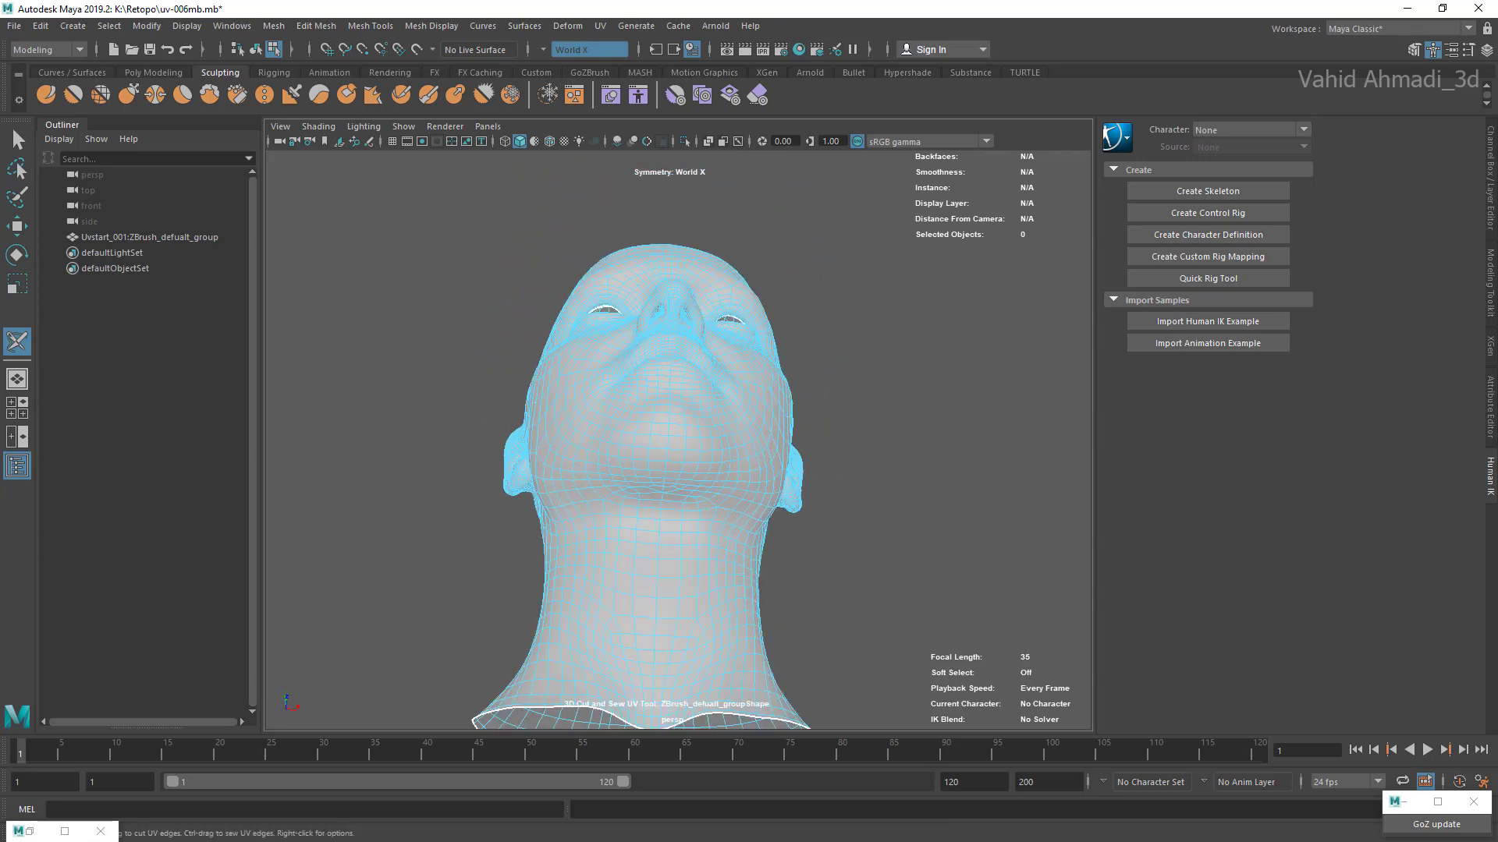
Step: Select the mouth cavity shell inside the head through the neck opening
{"action": "right_click_drag", "start_coordinate": [710, 402], "coordinate": [792, 358]}
{"action": "left_click_drag", "start_coordinate": [726, 468], "coordinate": [690, 351], "text": "alt"}
{"action": "left_click", "coordinate": [663, 468]}
{"action": "scroll", "coordinate": [663, 468], "scroll_direction": "up", "scroll_amount": 4}
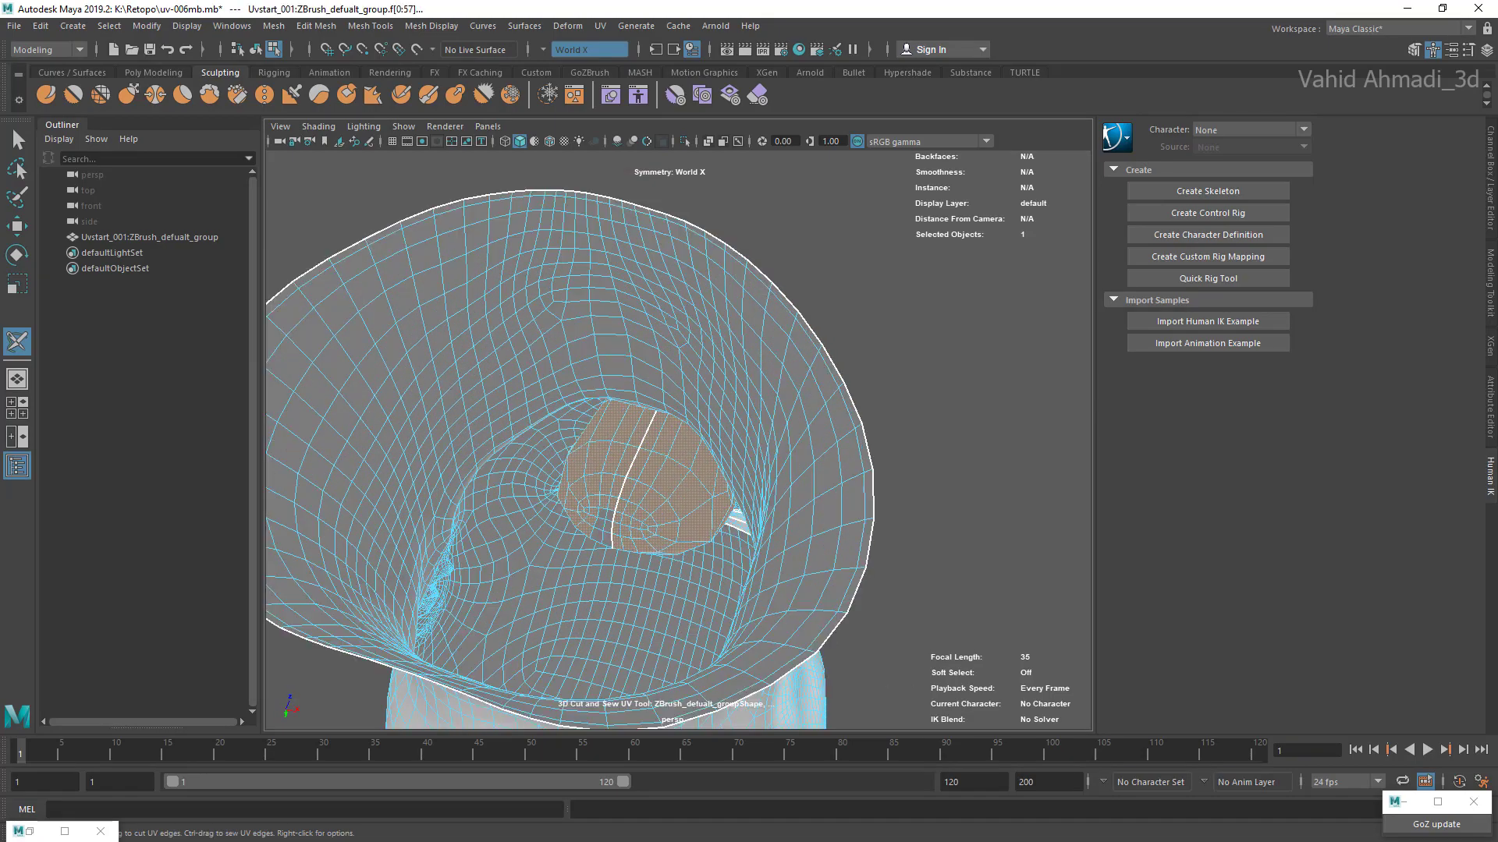
{"action": "mouse_move", "coordinate": [663, 468]}
{"action": "left_mouse_down", "text": "alt"}
{"action": "mouse_move", "coordinate": [648, 359]}
{"action": "mouse_move", "coordinate": [651, 468]}
{"action": "left_mouse_up", "text": "alt"}
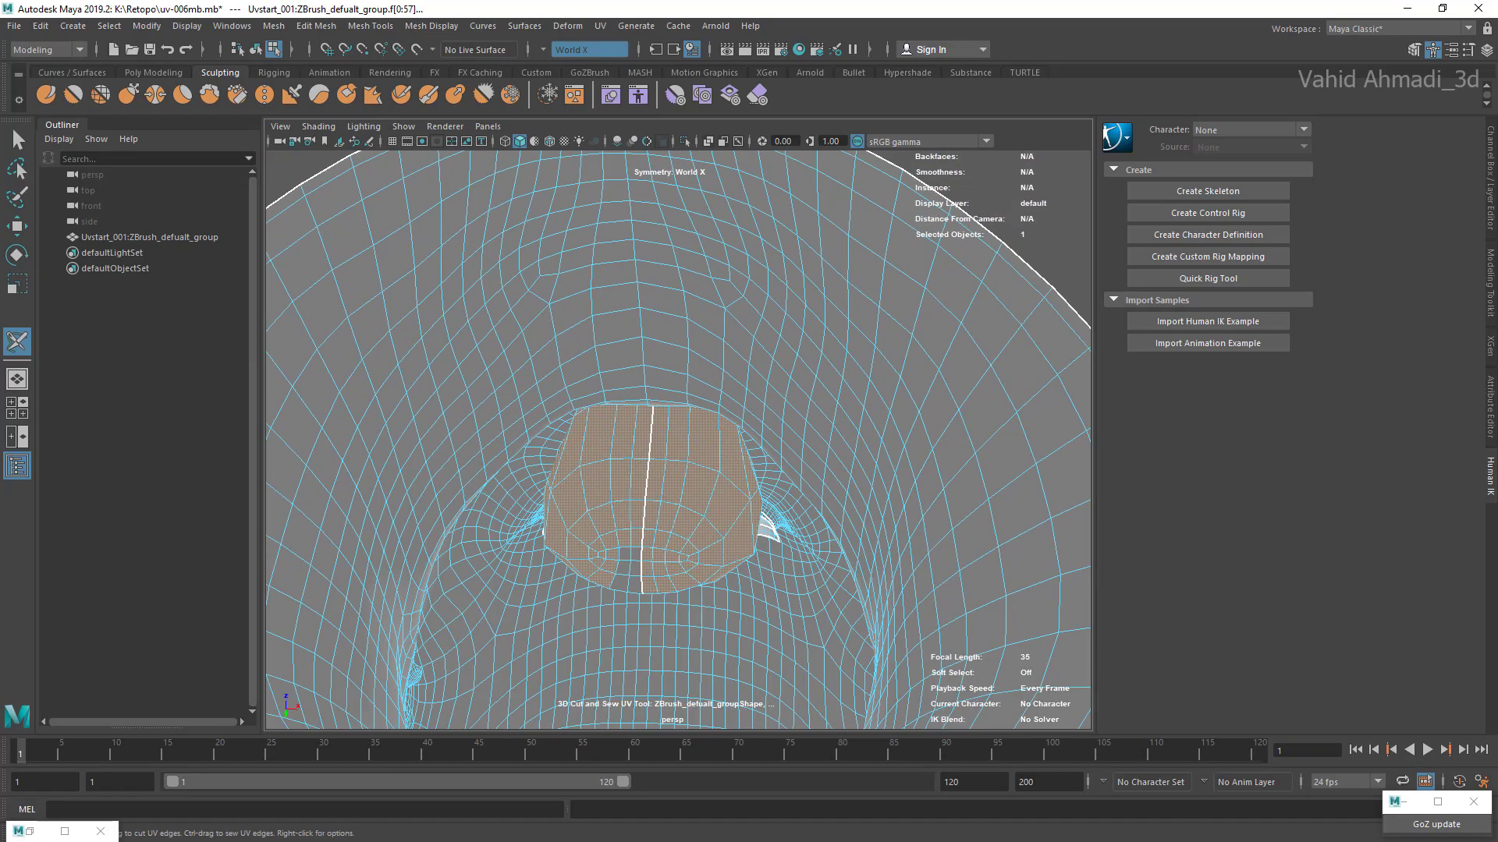
Step: Select the outer head shell and invert the selection to pick the eye and mouth cavity shells instead
{"action": "left_click", "coordinate": [679, 367]}
{"action": "left_click", "coordinate": [675, 468]}
{"action": "scroll", "coordinate": [675, 468], "scroll_direction": "down", "scroll_amount": 4}
{"action": "left_click", "coordinate": [678, 374]}
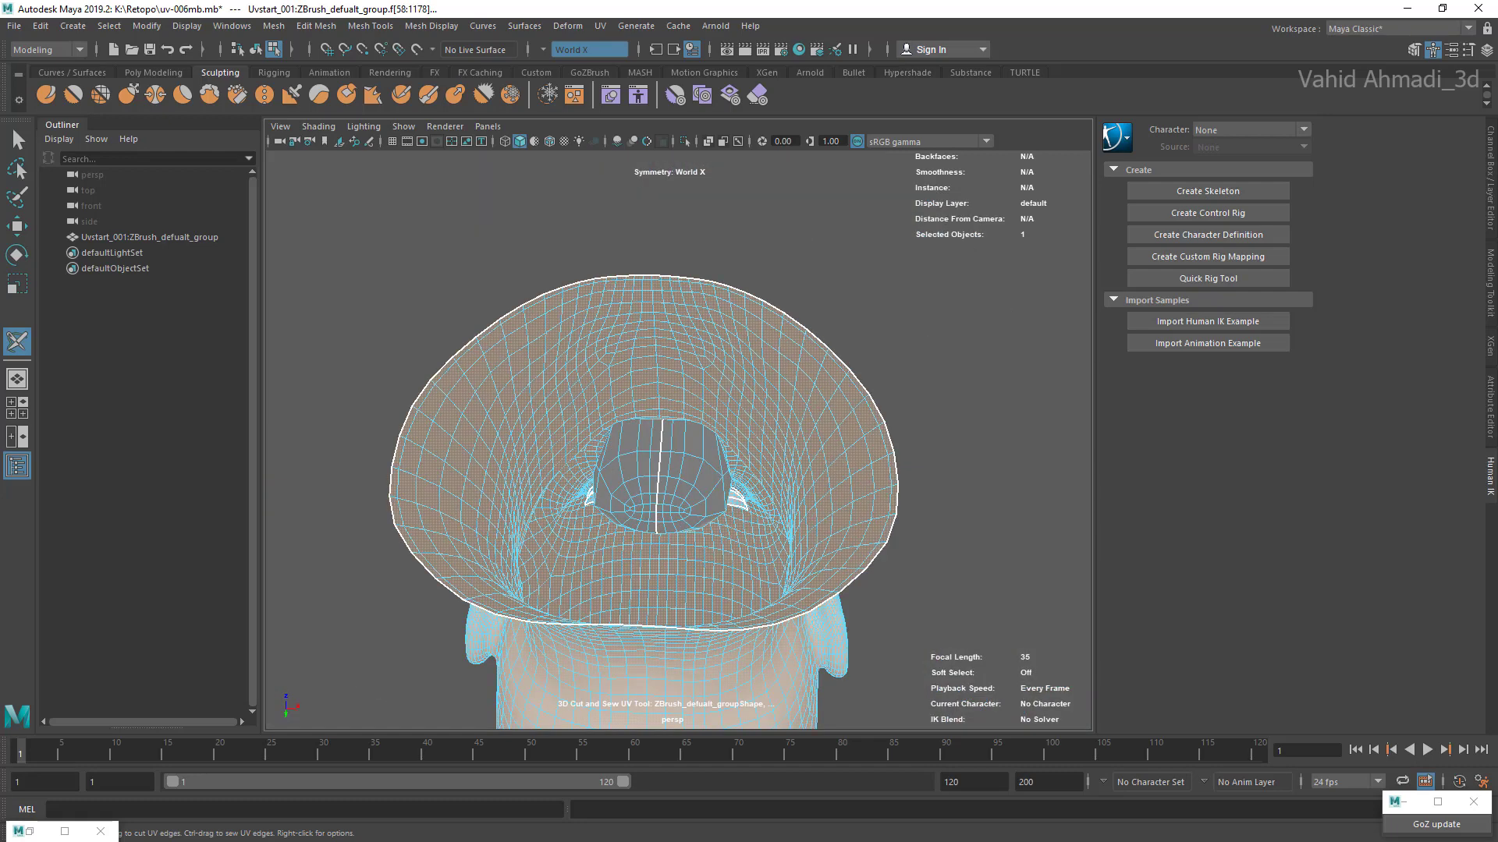
{"action": "scroll", "coordinate": [679, 374], "scroll_direction": "down", "scroll_amount": 5}
{"action": "scroll", "coordinate": [678, 374], "scroll_direction": "up", "scroll_amount": 3}
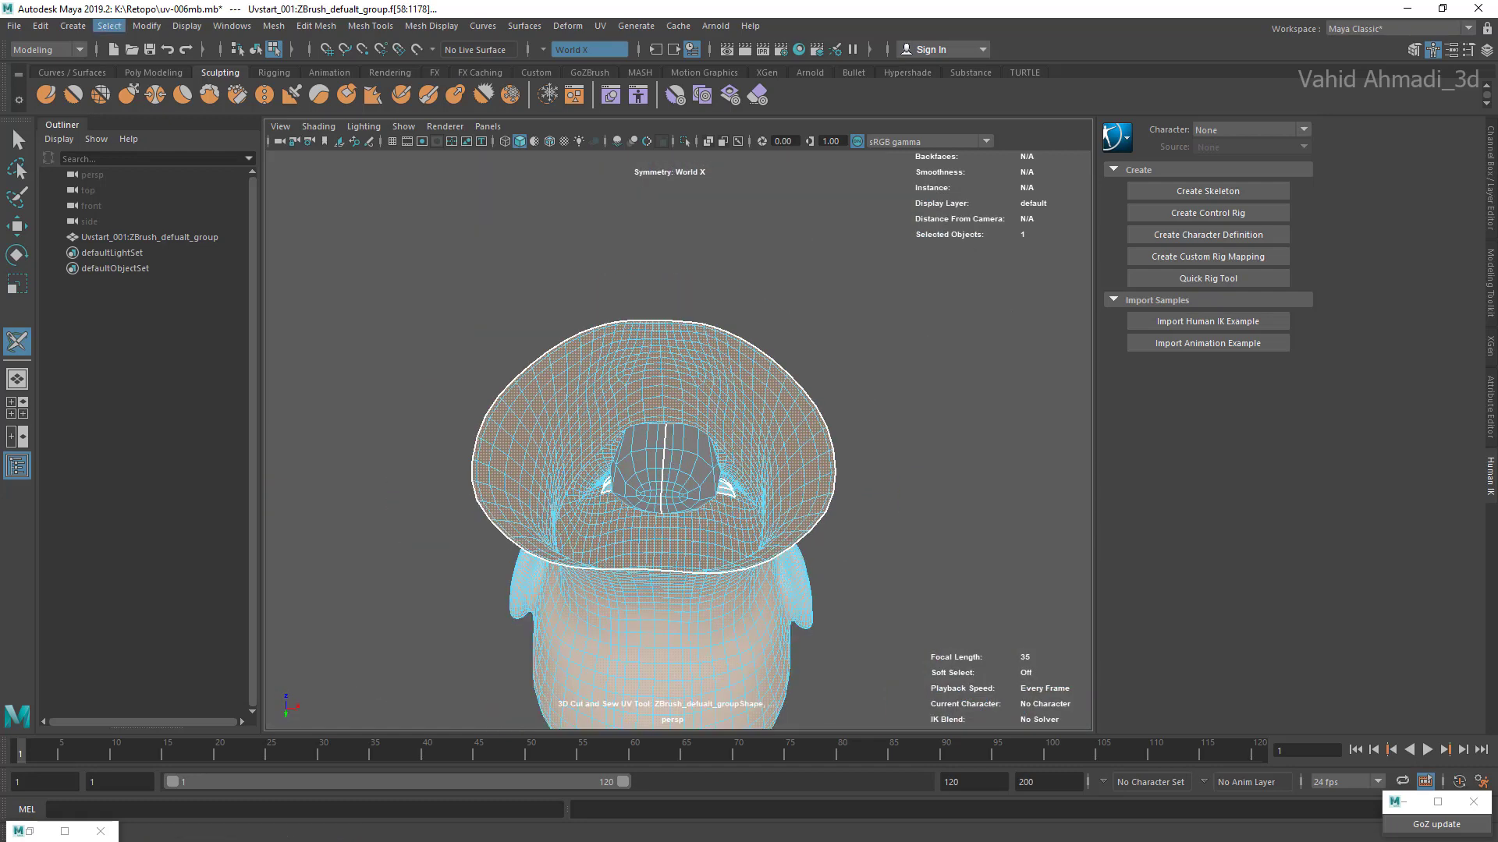
{"action": "left_click", "coordinate": [110, 26]}
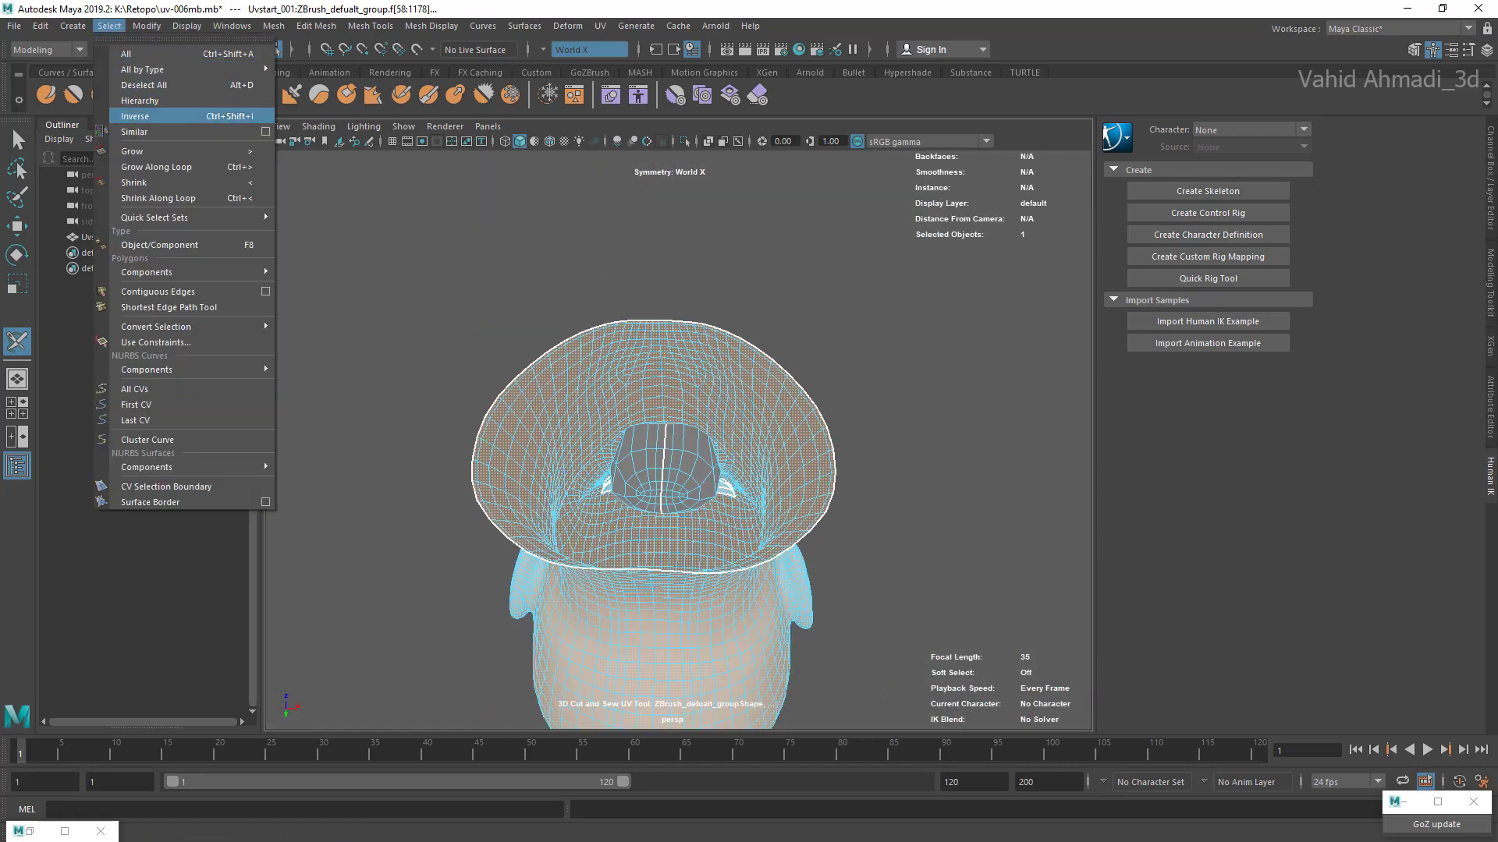
{"action": "left_click", "coordinate": [135, 115]}
{"action": "scroll", "coordinate": [665, 515], "scroll_direction": "down", "scroll_amount": 3}
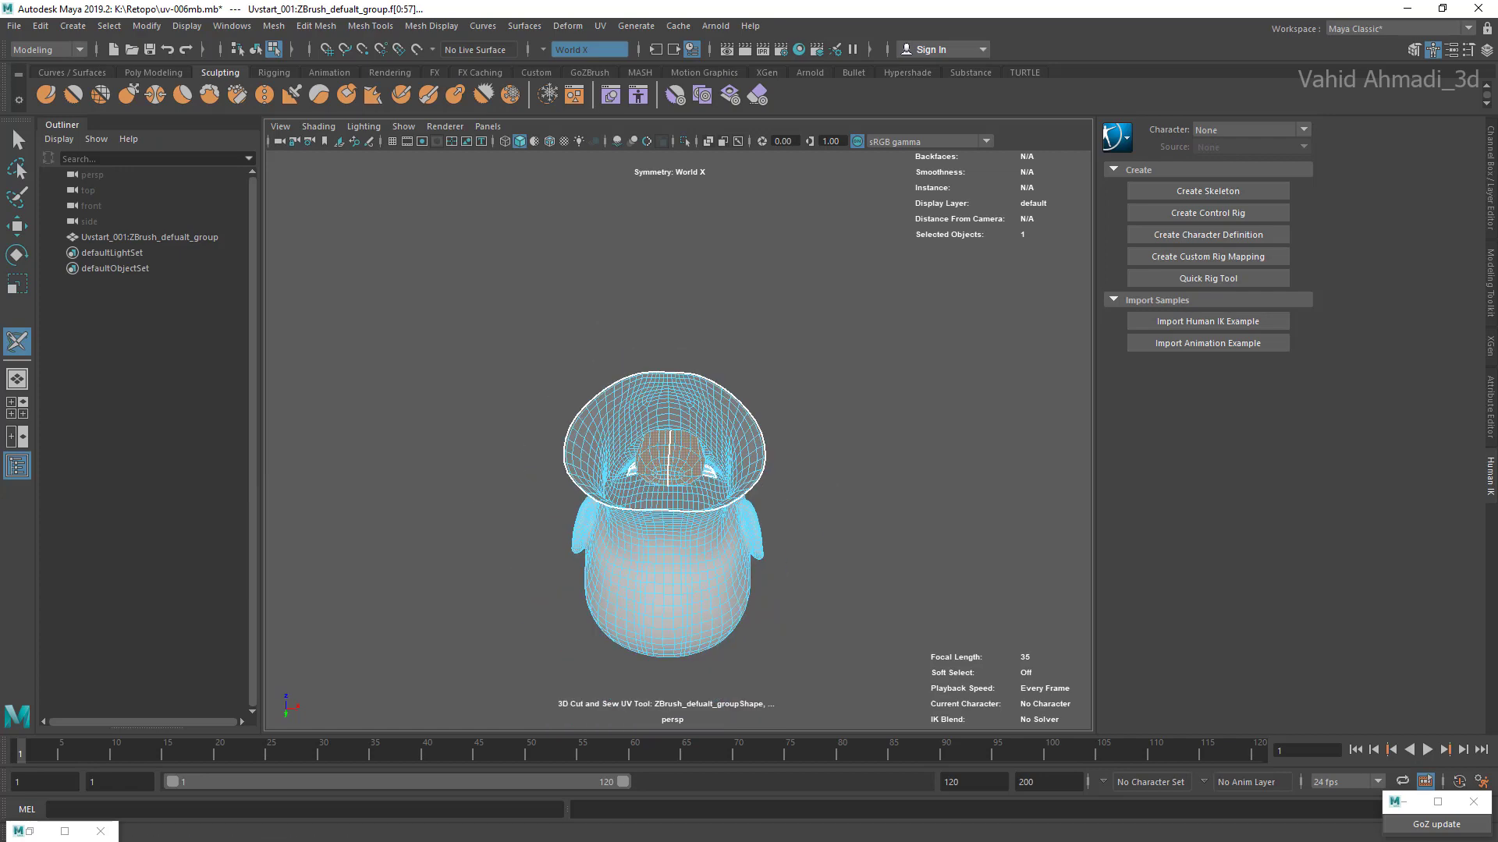
Step: Open the UV Editor and unfold the selected eye and mouth cavity shells
{"action": "left_click", "coordinate": [600, 26]}
{"action": "left_click", "coordinate": [624, 53]}
{"action": "scroll", "coordinate": [596, 516], "scroll_direction": "up", "scroll_amount": 3}
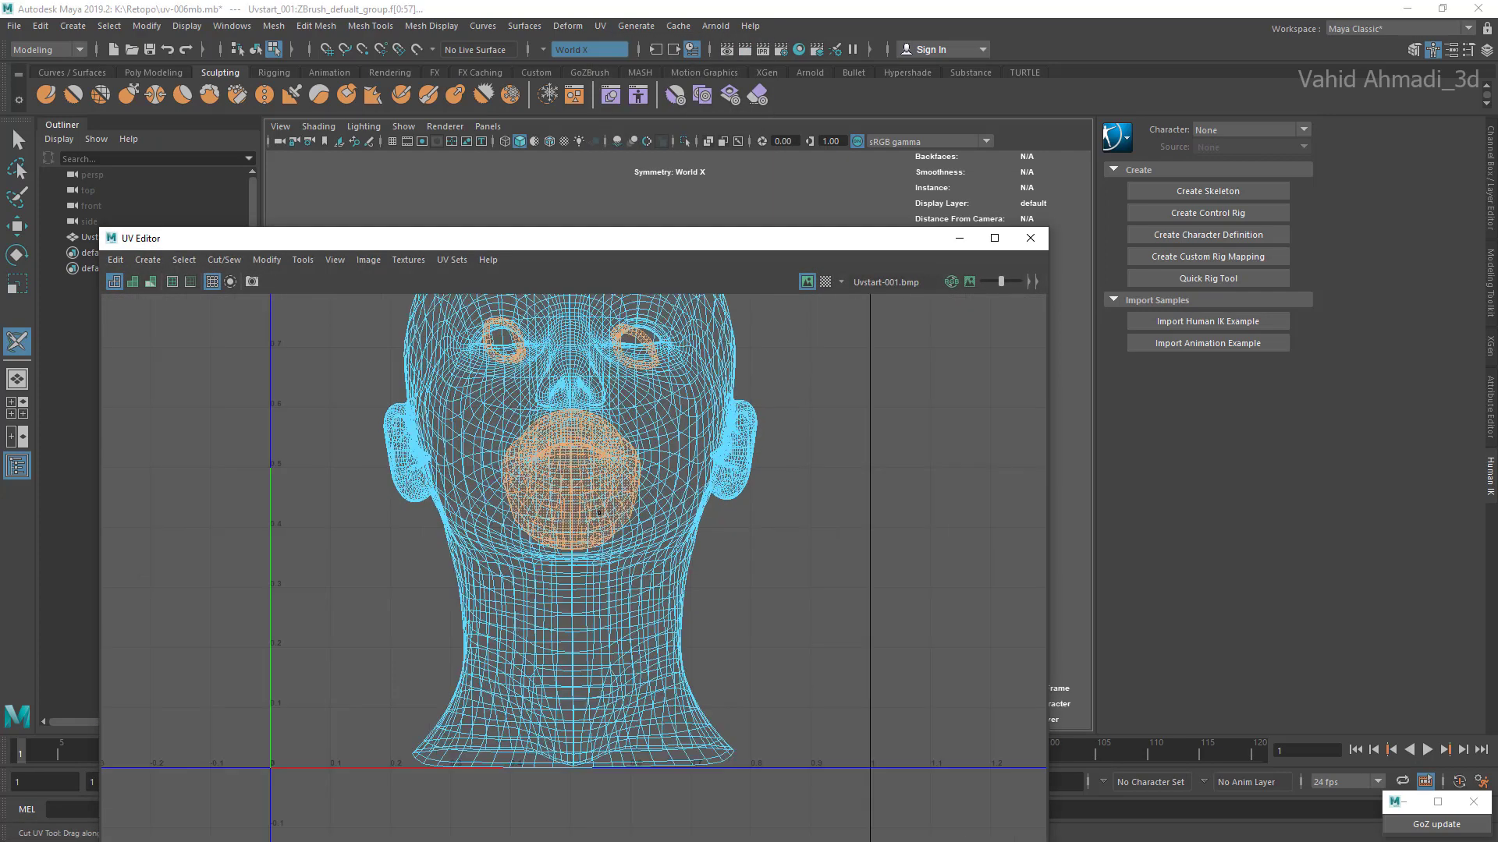
{"action": "key", "text": "ctrl+u"}
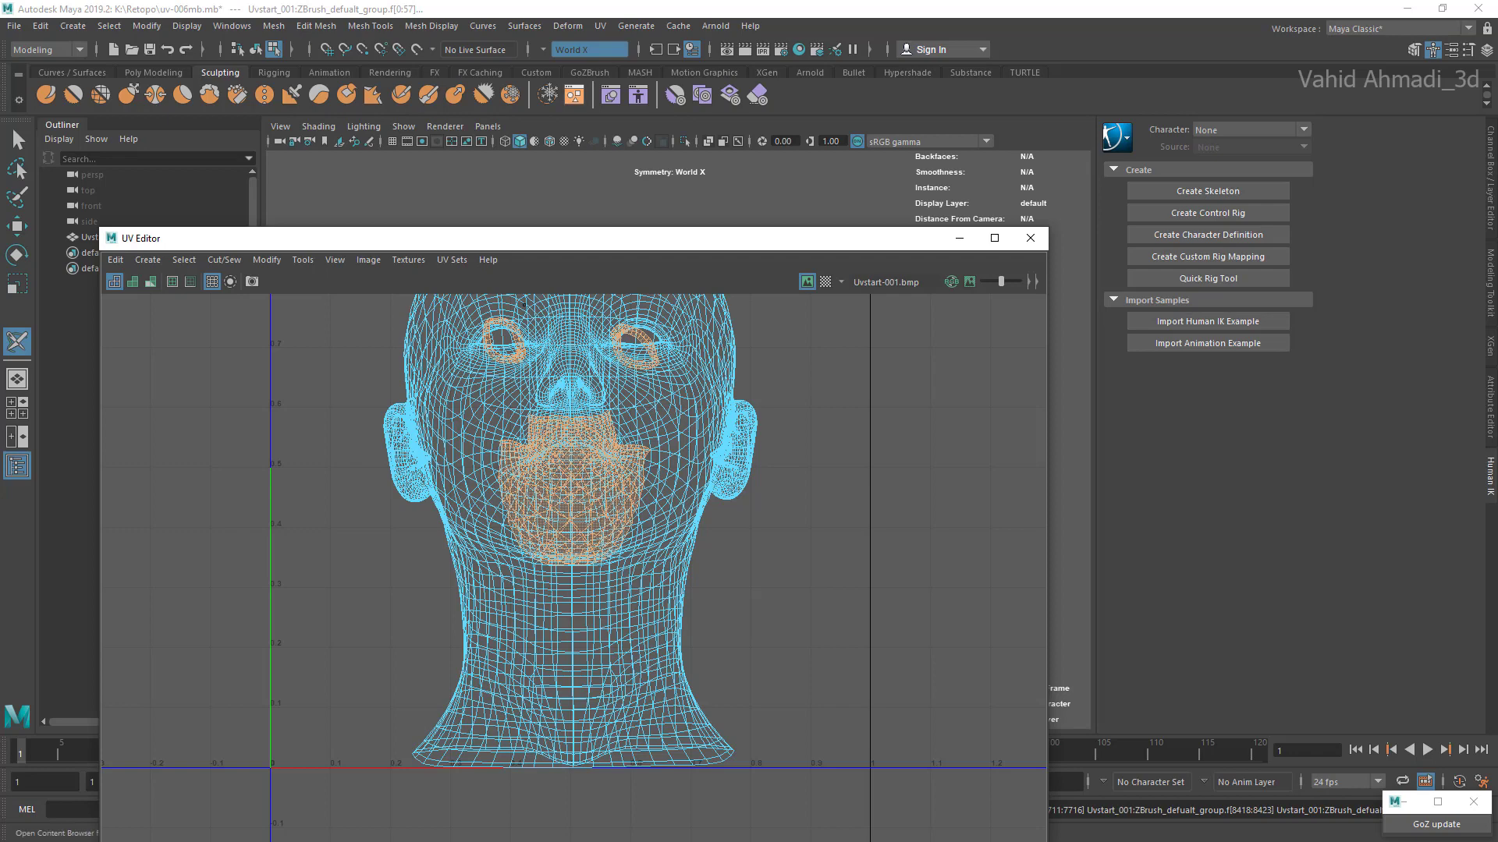
Step: Turn off selection symmetry and exit the 3D Cut and Sew UV Tool
{"action": "left_click", "coordinate": [581, 49]}
{"action": "left_click", "coordinate": [581, 57]}
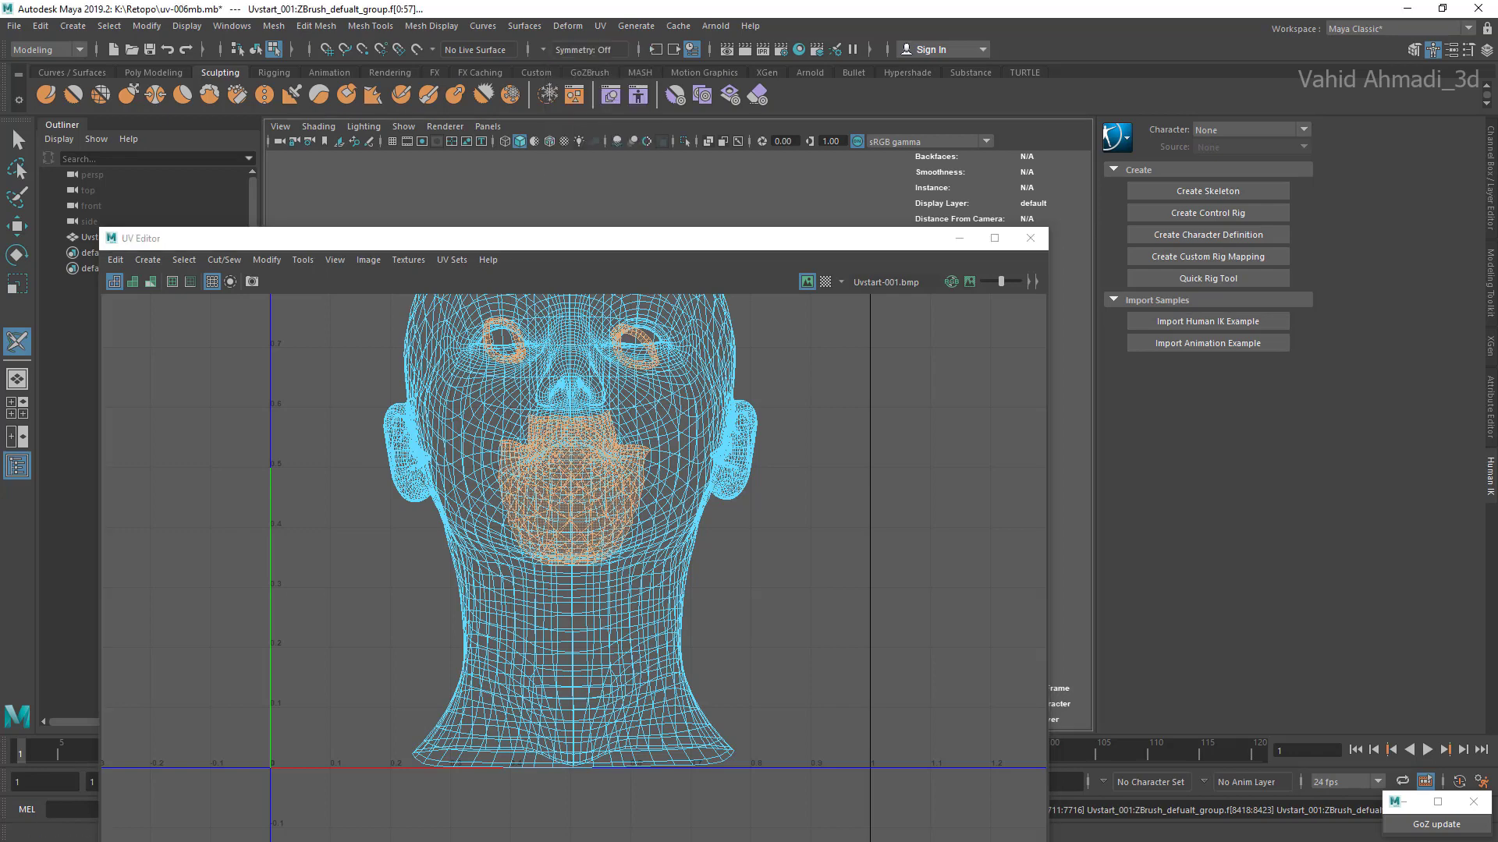
{"action": "right_click_drag", "start_coordinate": [651, 193], "coordinate": [651, 235]}
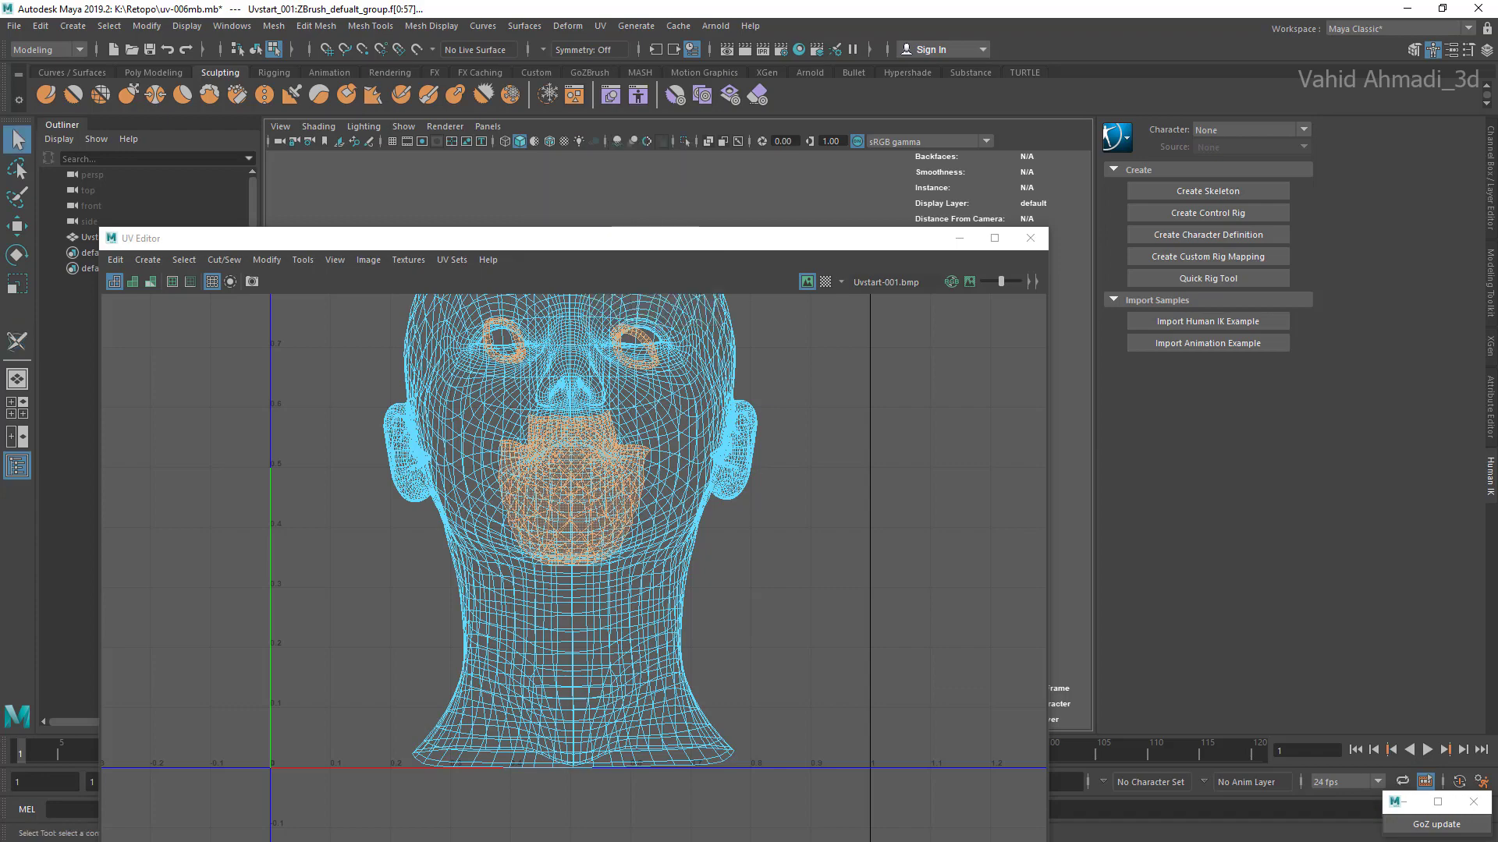
Step: Reposition the UV Editor window lower over the viewport and fit the full head layout in its view
{"action": "left_click_drag", "start_coordinate": [651, 238], "coordinate": [683, 426]}
{"action": "right_click_drag", "start_coordinate": [652, 365], "coordinate": [727, 349]}
{"action": "scroll", "coordinate": [687, 648], "scroll_direction": "down", "scroll_amount": 2}
{"action": "scroll", "coordinate": [687, 647], "scroll_direction": "up", "scroll_amount": 5}
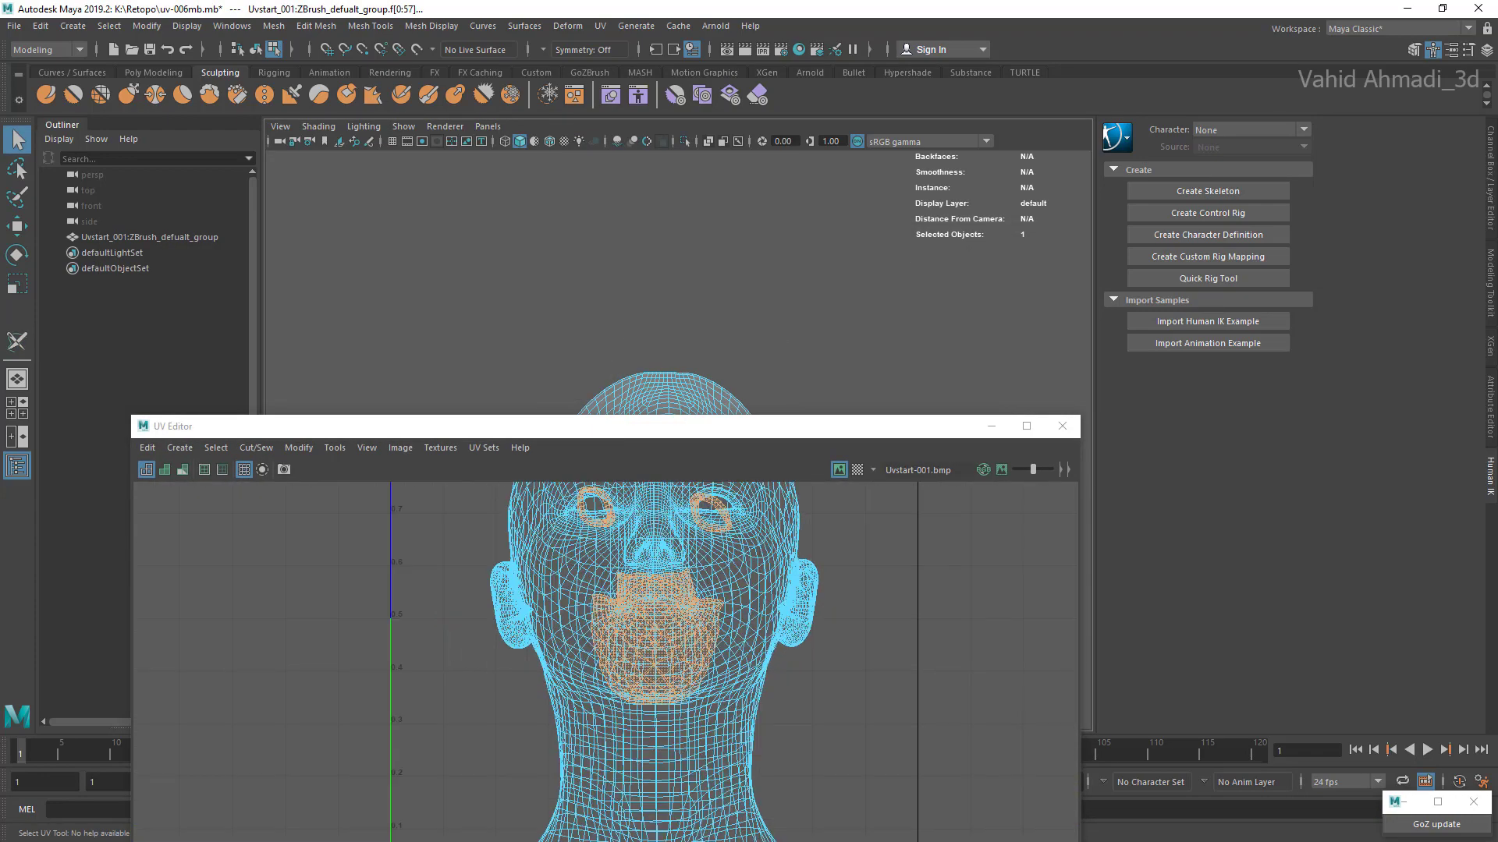
{"action": "scroll", "coordinate": [665, 659], "scroll_direction": "down", "scroll_amount": 1}
{"action": "scroll", "coordinate": [664, 659], "scroll_direction": "down", "scroll_amount": 3}
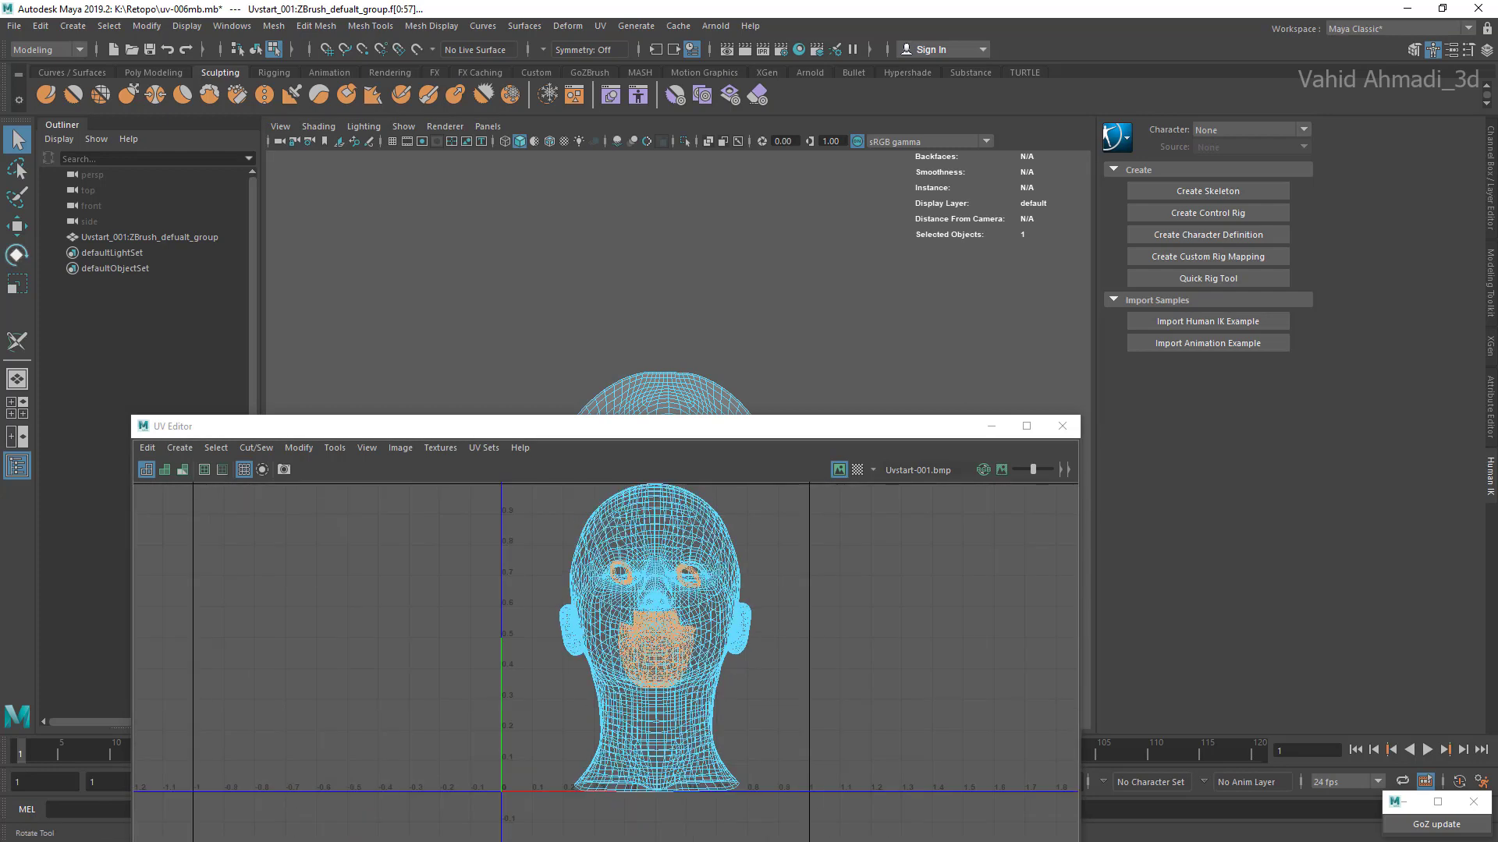
Step: Try to move the selected eye and mouth cavity shells out beside the head shell
{"action": "key", "text": "w"}
{"action": "left_click_drag", "start_coordinate": [664, 622], "coordinate": [865, 633]}
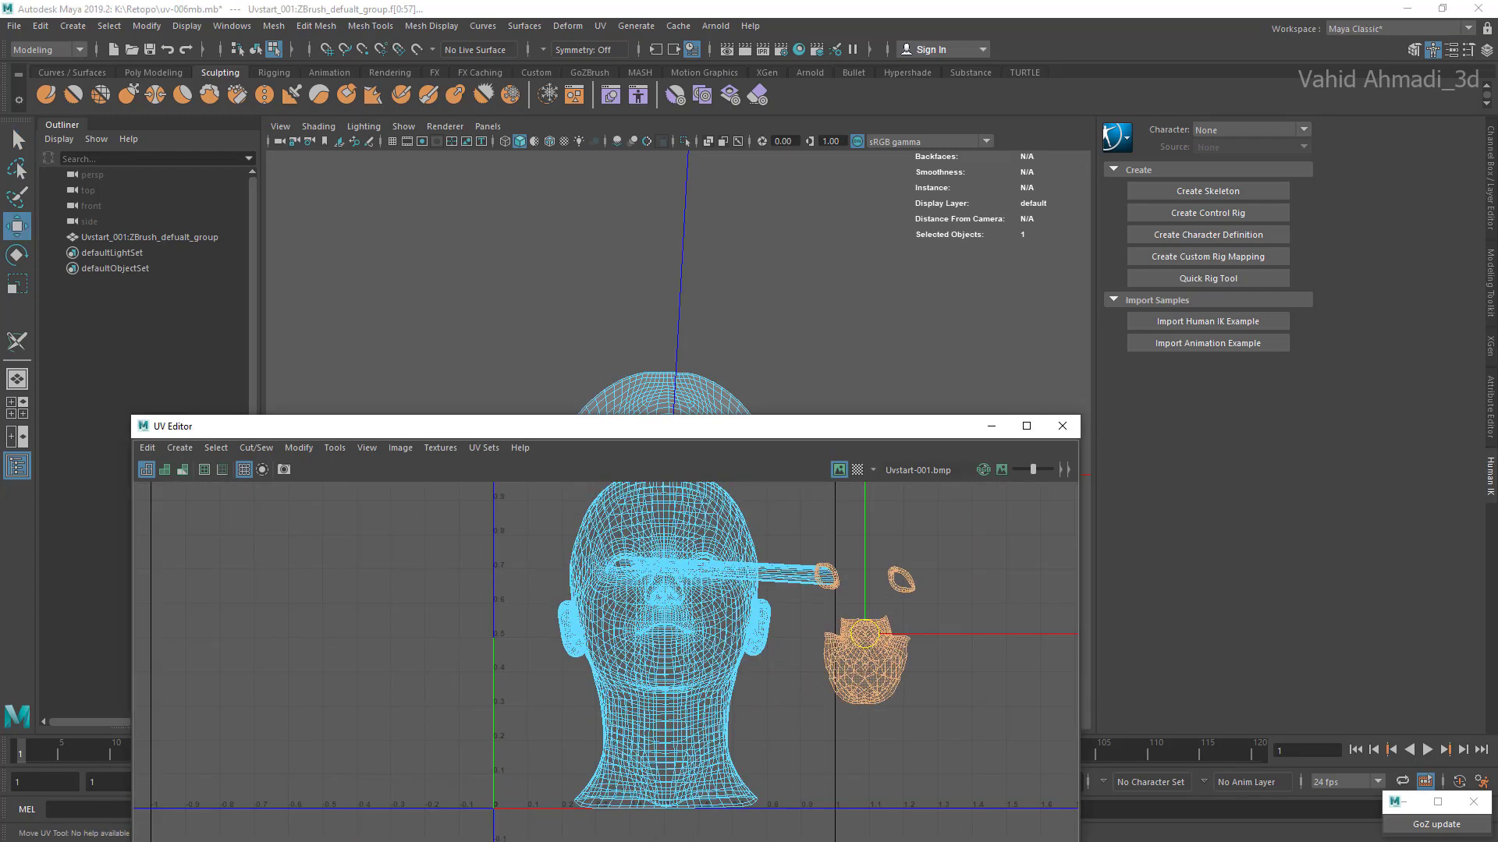
{"action": "key", "text": "ctrl+z"}
Step: Select the outer head shell in the UV Editor and move it aside, clear of the eye and mouth shells
{"action": "left_click", "coordinate": [865, 636]}
{"action": "scroll", "coordinate": [735, 671], "scroll_direction": "up", "scroll_amount": 2}
{"action": "double_click", "coordinate": [714, 672]}
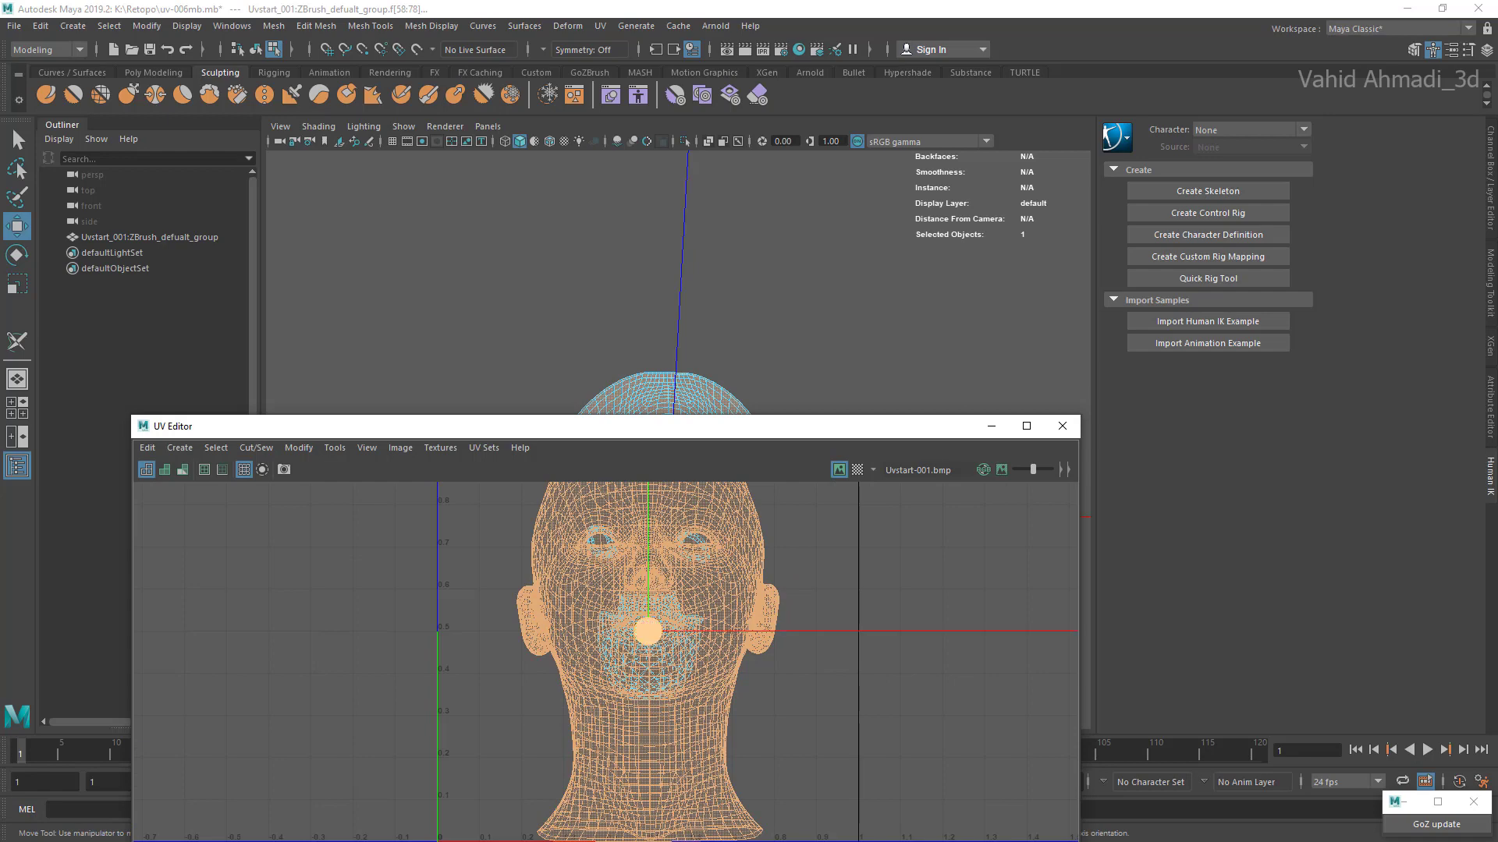
{"action": "left_click_drag", "start_coordinate": [647, 631], "coordinate": [1035, 661]}
Step: Move the two mouth cavity half shells apart in the UV Editor and turn on the UV distortion display
{"action": "scroll", "coordinate": [600, 612], "scroll_direction": "up", "scroll_amount": 3}
{"action": "double_click", "coordinate": [655, 673]}
{"action": "left_click_drag", "start_coordinate": [661, 661], "coordinate": [501, 567]}
{"action": "double_click", "coordinate": [671, 660]}
{"action": "left_click_drag", "start_coordinate": [673, 658], "coordinate": [686, 692]}
{"action": "middle_click_drag", "start_coordinate": [686, 691], "coordinate": [699, 770], "text": "alt"}
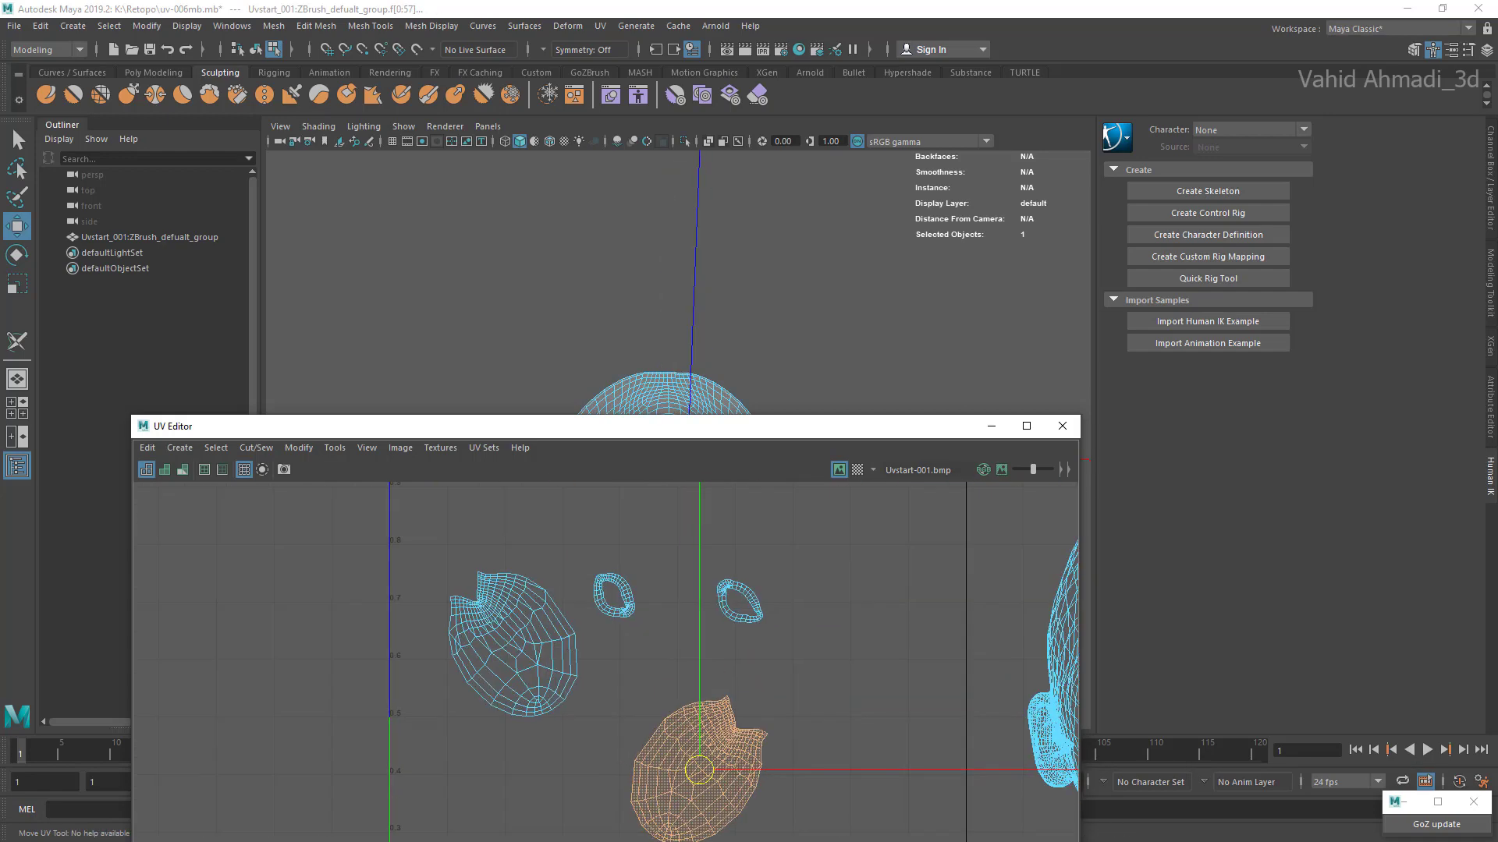
{"action": "left_click", "coordinate": [182, 469]}
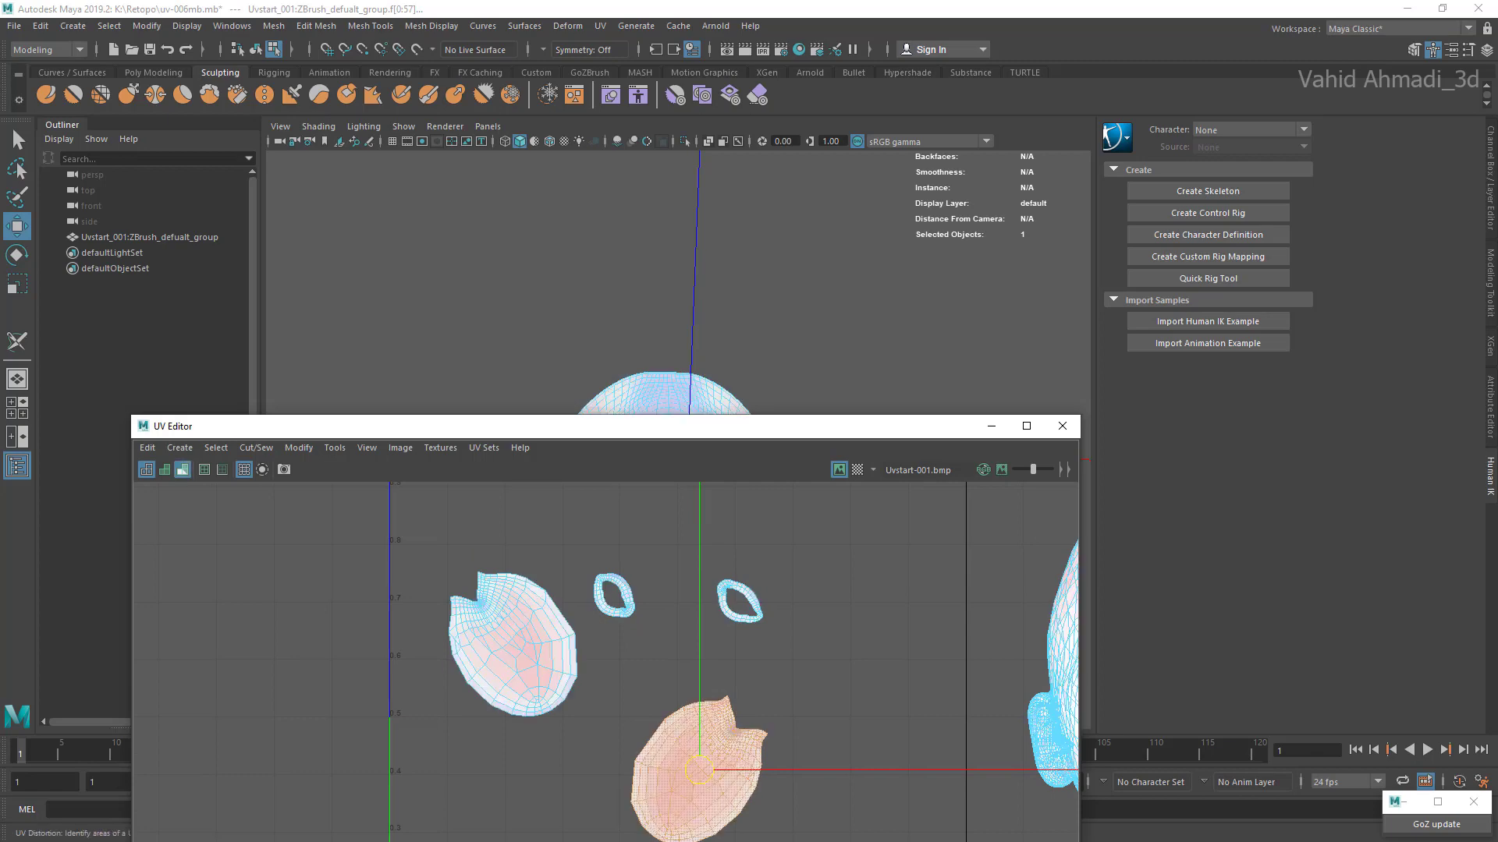
Step: Toggle the UV distortion display to compare the mouth cavity shells, and select the outer head shell in the UV Editor
{"action": "middle_click_drag", "start_coordinate": [699, 782], "coordinate": [682, 691], "text": "alt"}
{"action": "scroll", "coordinate": [682, 687], "scroll_direction": "up", "scroll_amount": 2}
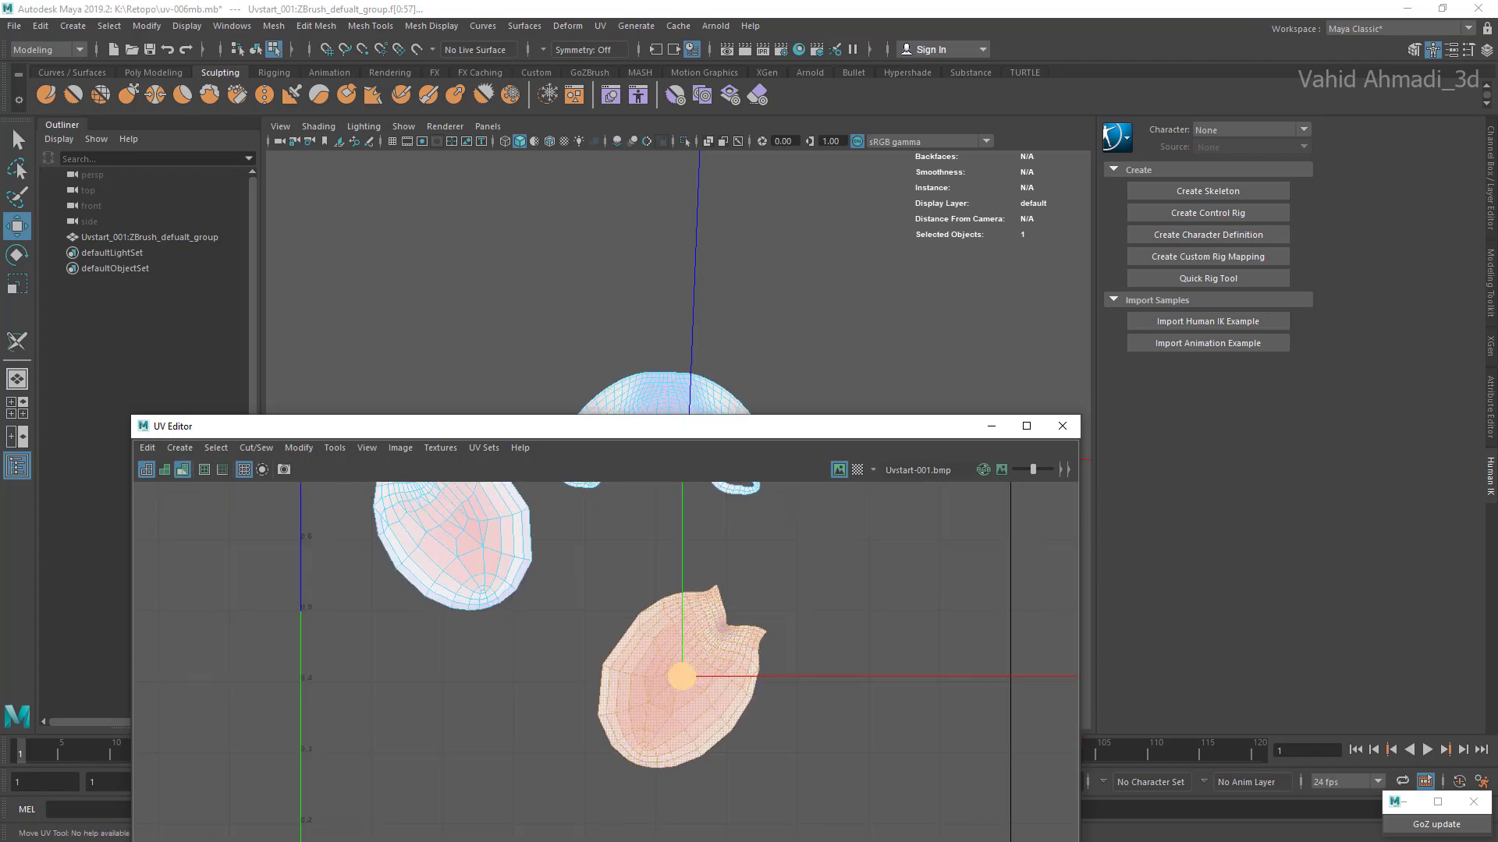
{"action": "scroll", "coordinate": [546, 659], "scroll_direction": "down", "scroll_amount": 5}
{"action": "left_click", "coordinate": [538, 677]}
{"action": "left_click", "coordinate": [182, 469]}
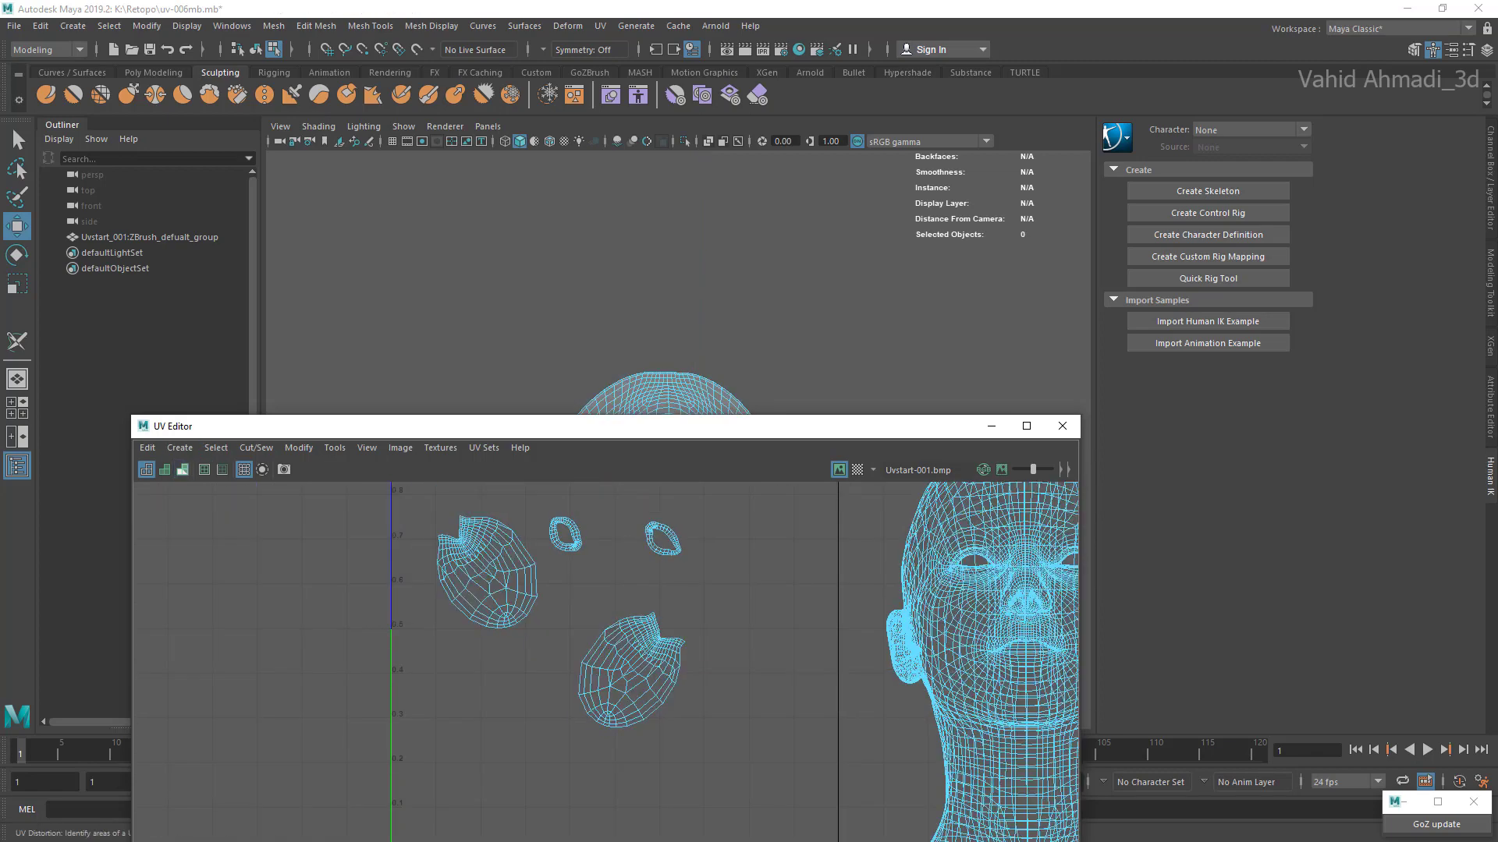
{"action": "left_click", "coordinate": [183, 470]}
{"action": "scroll", "coordinate": [719, 691], "scroll_direction": "down", "scroll_amount": 4}
{"action": "middle_click_drag", "start_coordinate": [928, 632], "coordinate": [792, 616], "text": "alt"}
{"action": "scroll", "coordinate": [792, 616], "scroll_direction": "up", "scroll_amount": 1}
{"action": "left_click", "coordinate": [792, 616]}
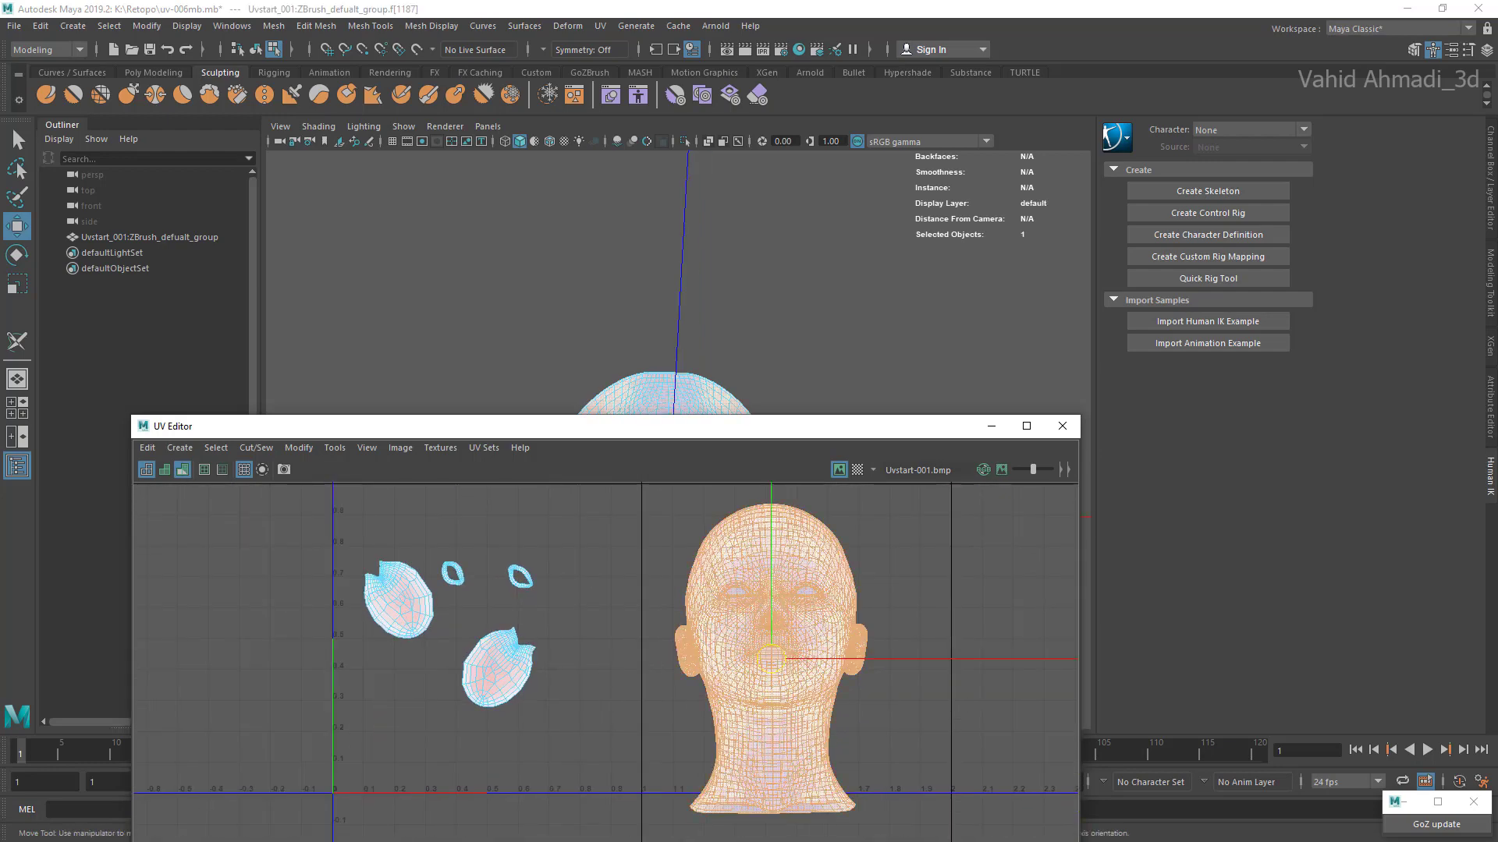
Step: Inspect the head's UV distortion colouring in the viewport, turn the distortion display off and close the UV Editor
{"action": "left_click", "coordinate": [991, 426]}
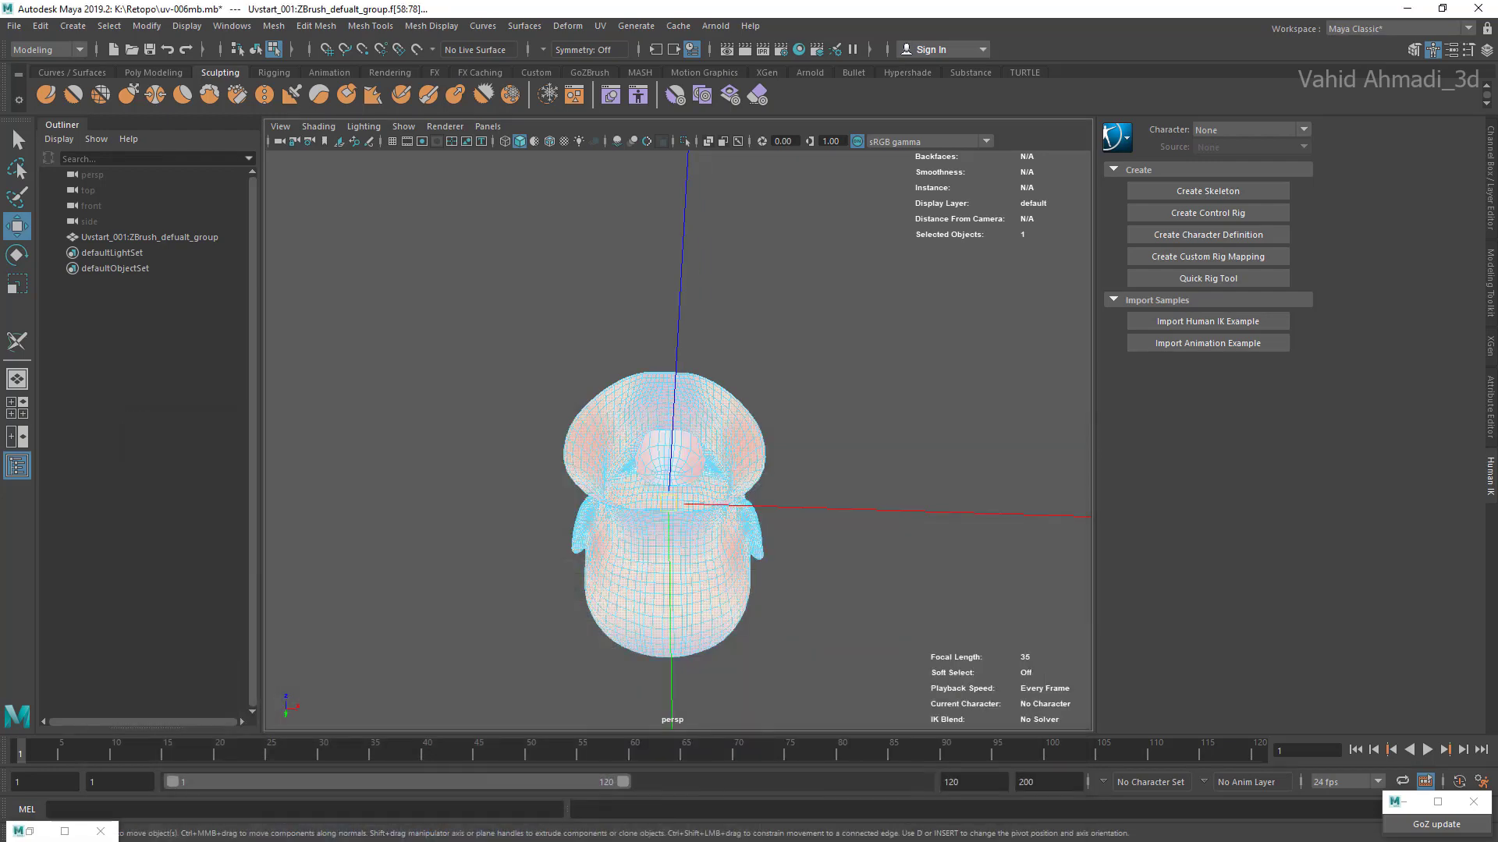
{"action": "left_click_drag", "start_coordinate": [687, 483], "coordinate": [531, 612], "text": "alt"}
{"action": "scroll", "coordinate": [679, 440], "scroll_direction": "up", "scroll_amount": 2}
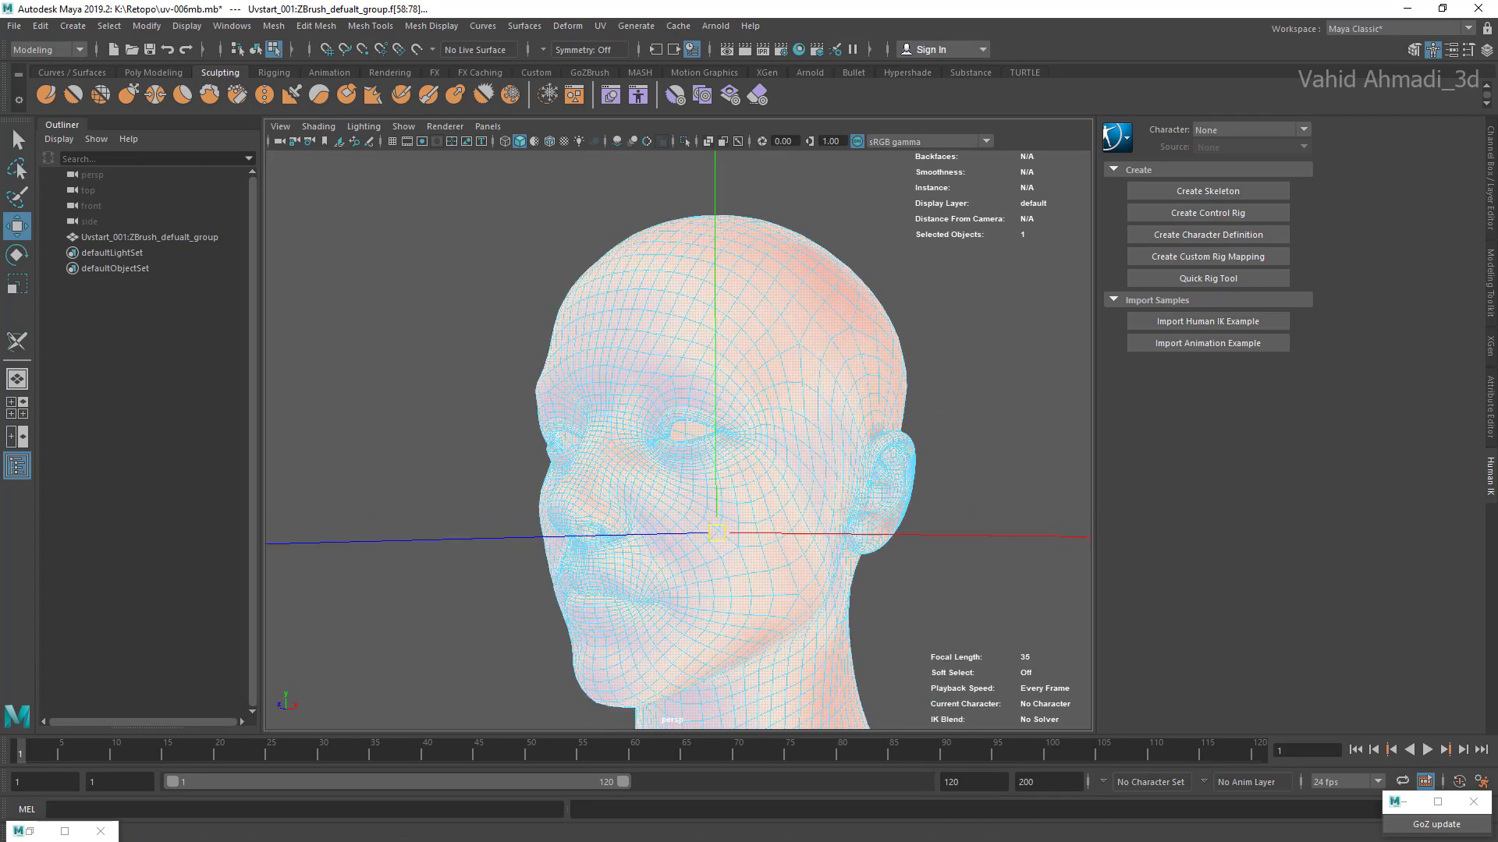
{"action": "left_click", "coordinate": [600, 26]}
{"action": "left_click", "coordinate": [620, 53]}
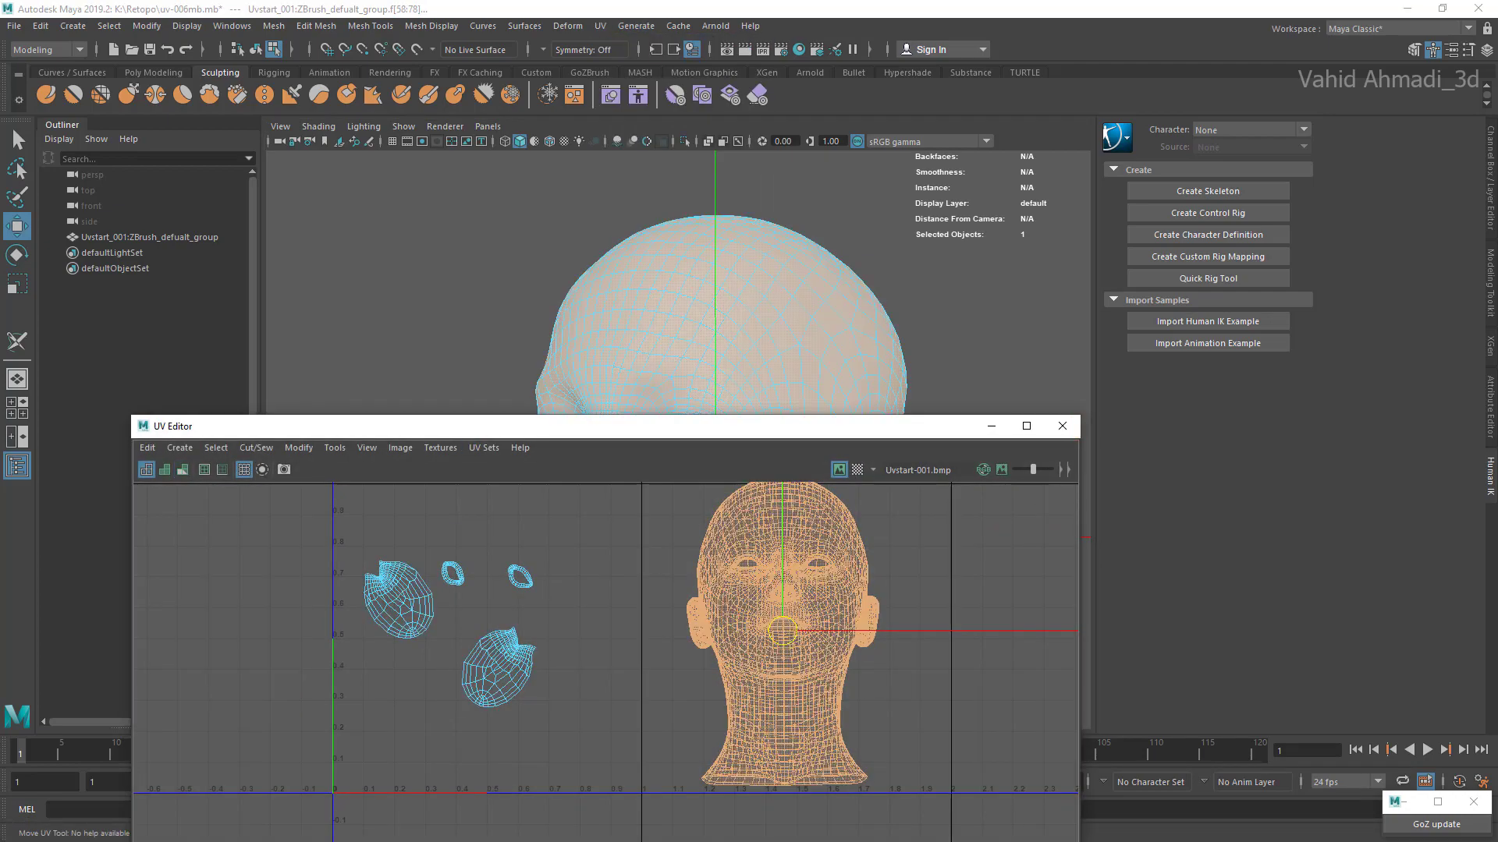
{"action": "left_click", "coordinate": [1063, 426]}
Step: Activate the 3D Cut and Sew UV Tool on the head and set symmetry to World X
{"action": "middle_click_drag", "start_coordinate": [733, 468], "coordinate": [692, 455], "text": "alt"}
{"action": "left_click_drag", "start_coordinate": [691, 455], "coordinate": [716, 491], "text": "alt"}
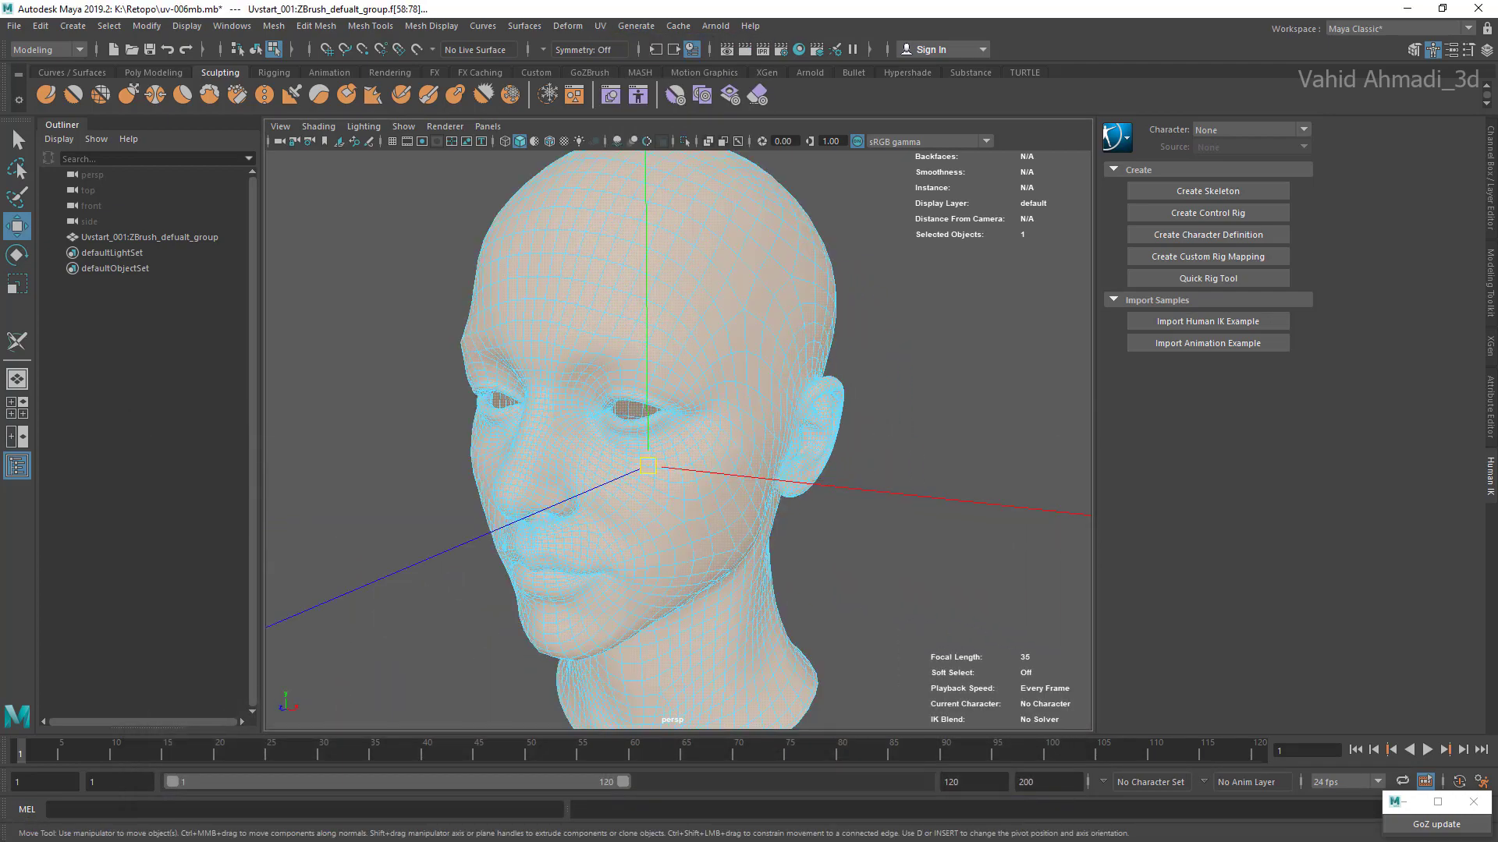
{"action": "left_click", "coordinate": [600, 26]}
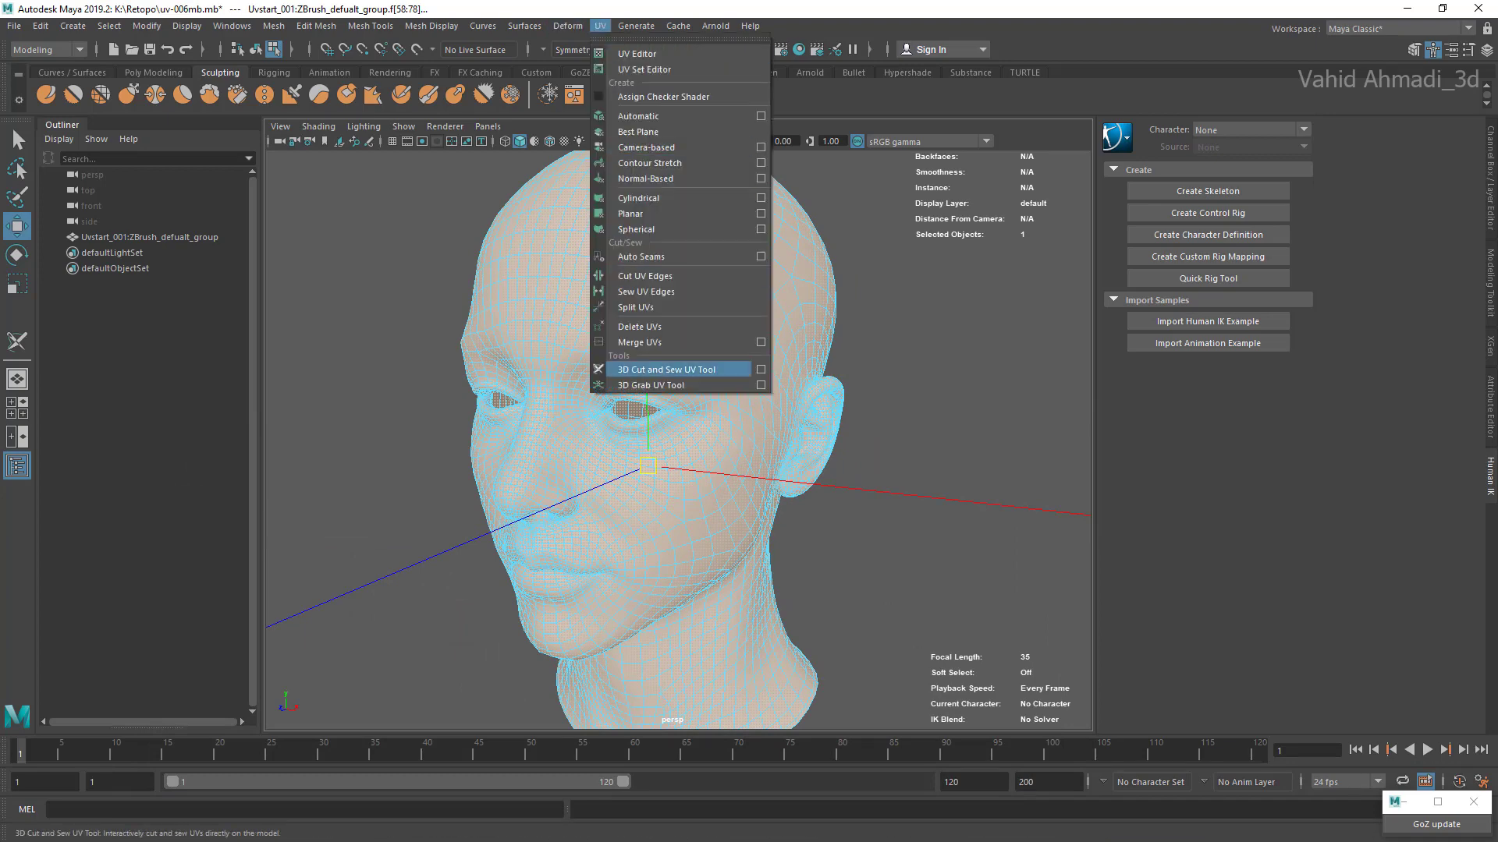
{"action": "left_click", "coordinate": [702, 551]}
{"action": "left_click", "coordinate": [583, 49]}
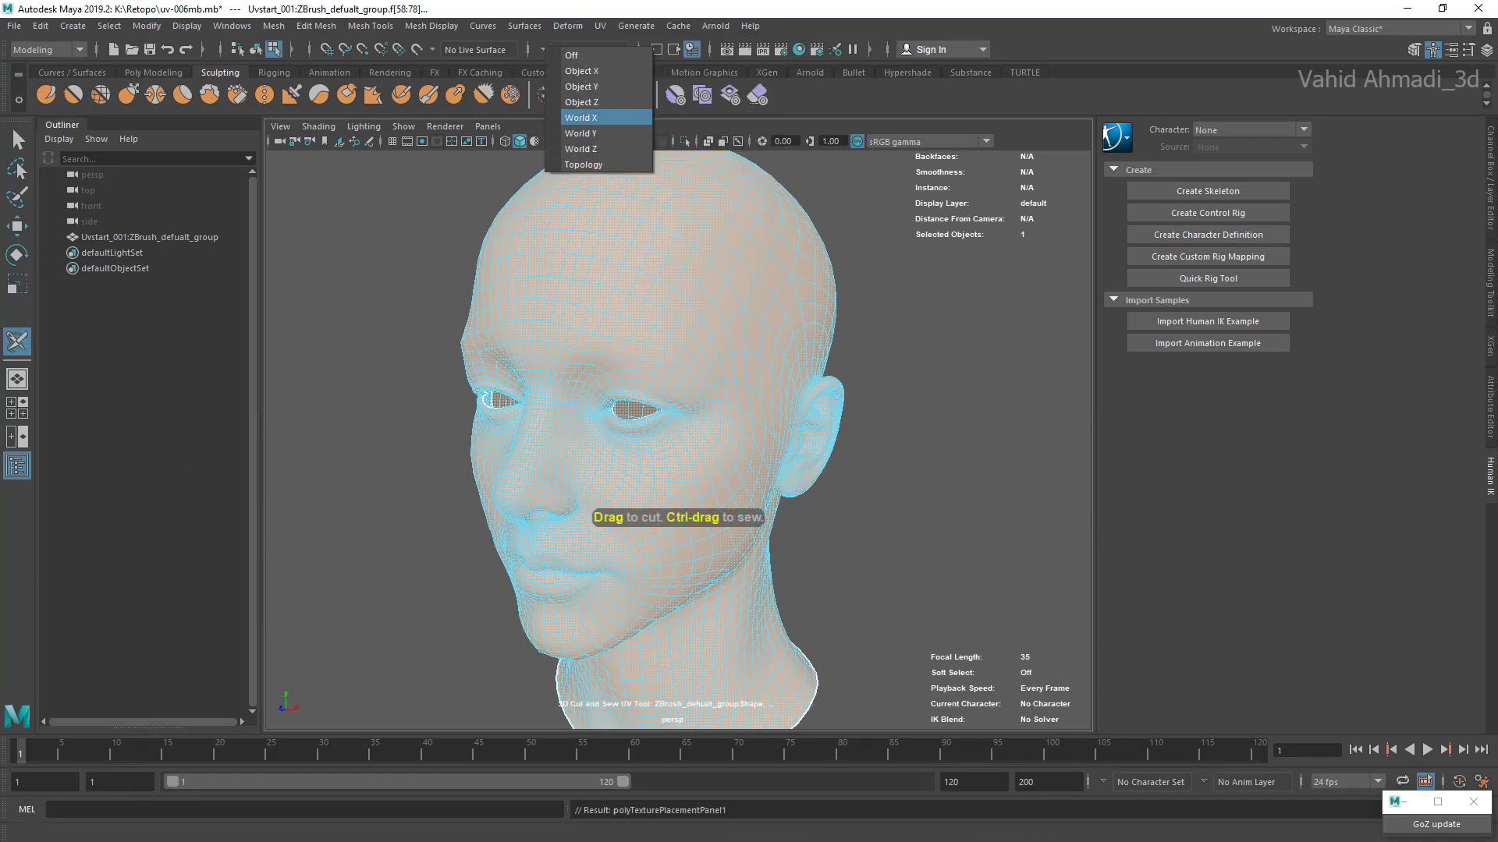
{"action": "left_click", "coordinate": [580, 118]}
Step: Try to cut an edge on the side of the head above the ear, and undo it
{"action": "left_click", "coordinate": [928, 437]}
{"action": "left_click_drag", "start_coordinate": [928, 437], "coordinate": [874, 441], "text": "alt"}
{"action": "right_click_drag", "start_coordinate": [873, 440], "coordinate": [928, 441], "text": "alt"}
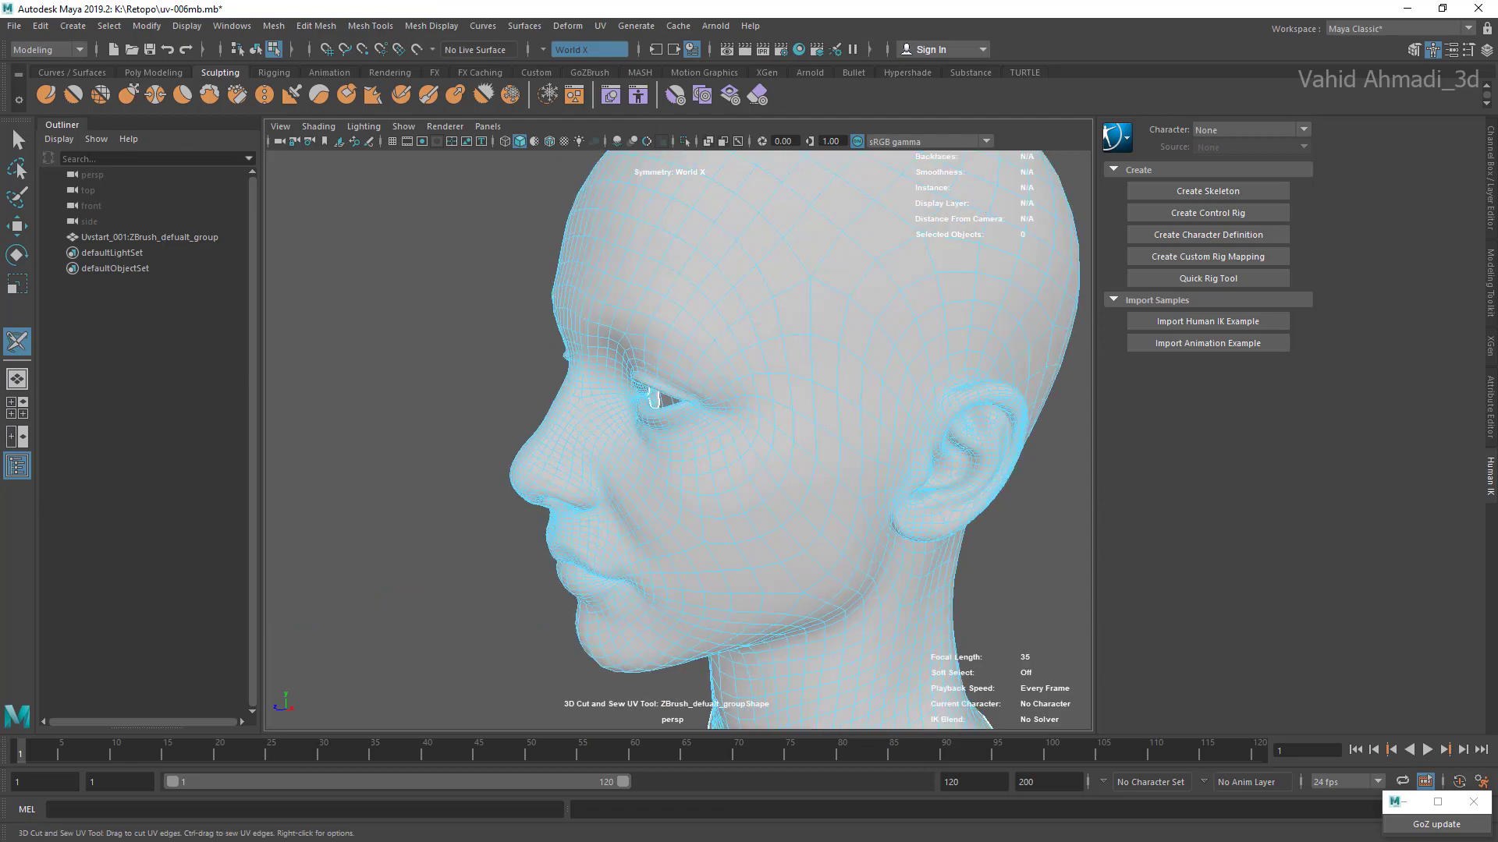
{"action": "left_click_drag", "start_coordinate": [928, 441], "coordinate": [819, 445], "text": "alt"}
{"action": "right_click_drag", "start_coordinate": [819, 445], "coordinate": [920, 449], "text": "alt"}
{"action": "middle_click_drag", "start_coordinate": [921, 448], "coordinate": [862, 502], "text": "alt"}
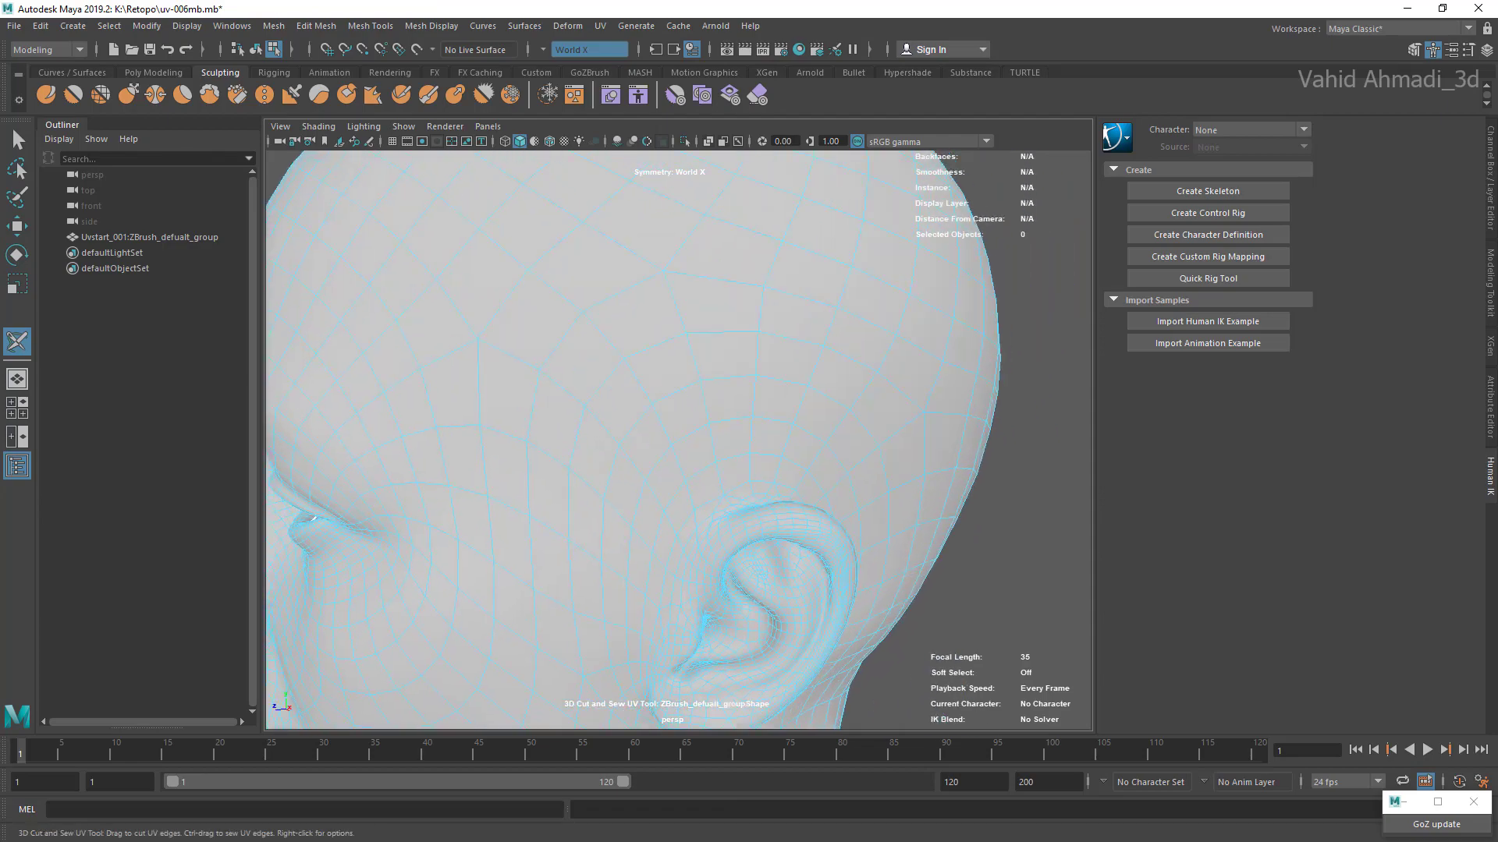
{"action": "left_click", "coordinate": [702, 421]}
{"action": "key", "text": "ctrl+z"}
Step: Cut a UV seam across the top of the head and down the side to the upper edge of the ear
{"action": "right_click_drag", "start_coordinate": [708, 402], "coordinate": [722, 318]}
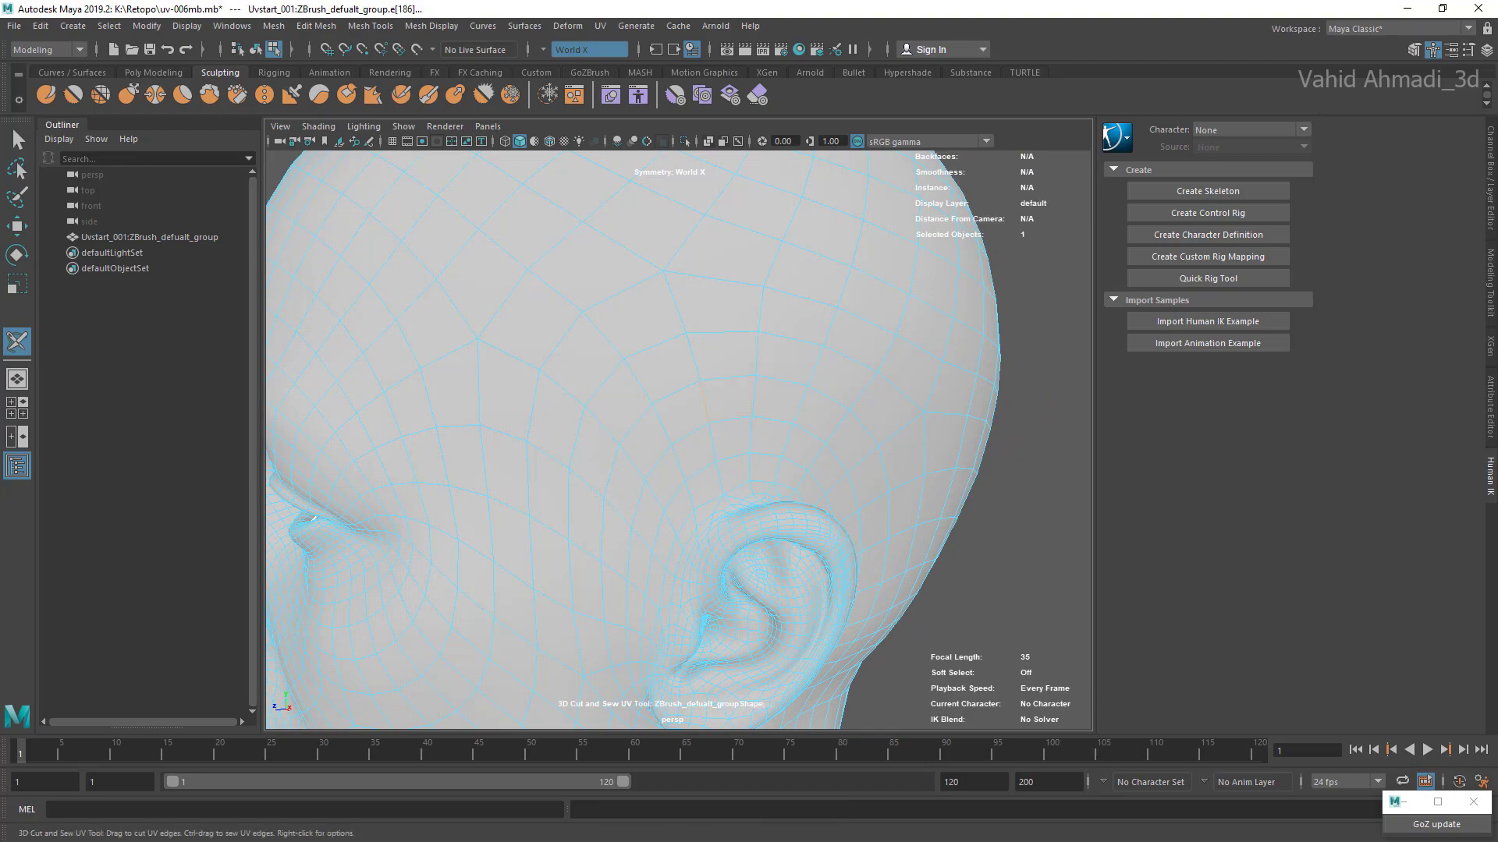
{"action": "double_click", "coordinate": [698, 368]}
{"action": "left_click_drag", "start_coordinate": [702, 382], "coordinate": [668, 413], "text": "alt"}
{"action": "middle_click_drag", "start_coordinate": [668, 413], "coordinate": [676, 381], "text": "alt"}
{"action": "double_click", "coordinate": [644, 378]}
{"action": "left_click_drag", "start_coordinate": [676, 380], "coordinate": [596, 358], "text": "alt"}
{"action": "middle_click_drag", "start_coordinate": [597, 414], "coordinate": [597, 355], "text": "alt"}
{"action": "left_click_drag", "start_coordinate": [598, 356], "coordinate": [758, 425], "text": "alt"}
Step: Continue the UV seam around the back of the ear, following the crease where it joins the head
{"action": "scroll", "coordinate": [679, 390], "scroll_direction": "up", "scroll_amount": 3}
{"action": "scroll", "coordinate": [679, 437], "scroll_direction": "up", "scroll_amount": 2}
{"action": "left_click_drag", "start_coordinate": [758, 425], "coordinate": [894, 616], "text": "alt"}
{"action": "middle_click_drag", "start_coordinate": [894, 616], "coordinate": [839, 523], "text": "alt"}
{"action": "left_click_drag", "start_coordinate": [838, 523], "coordinate": [824, 642], "text": "alt"}
{"action": "middle_click_drag", "start_coordinate": [824, 643], "coordinate": [819, 452], "text": "alt"}
{"action": "left_click_drag", "start_coordinate": [819, 453], "coordinate": [846, 499], "text": "alt"}
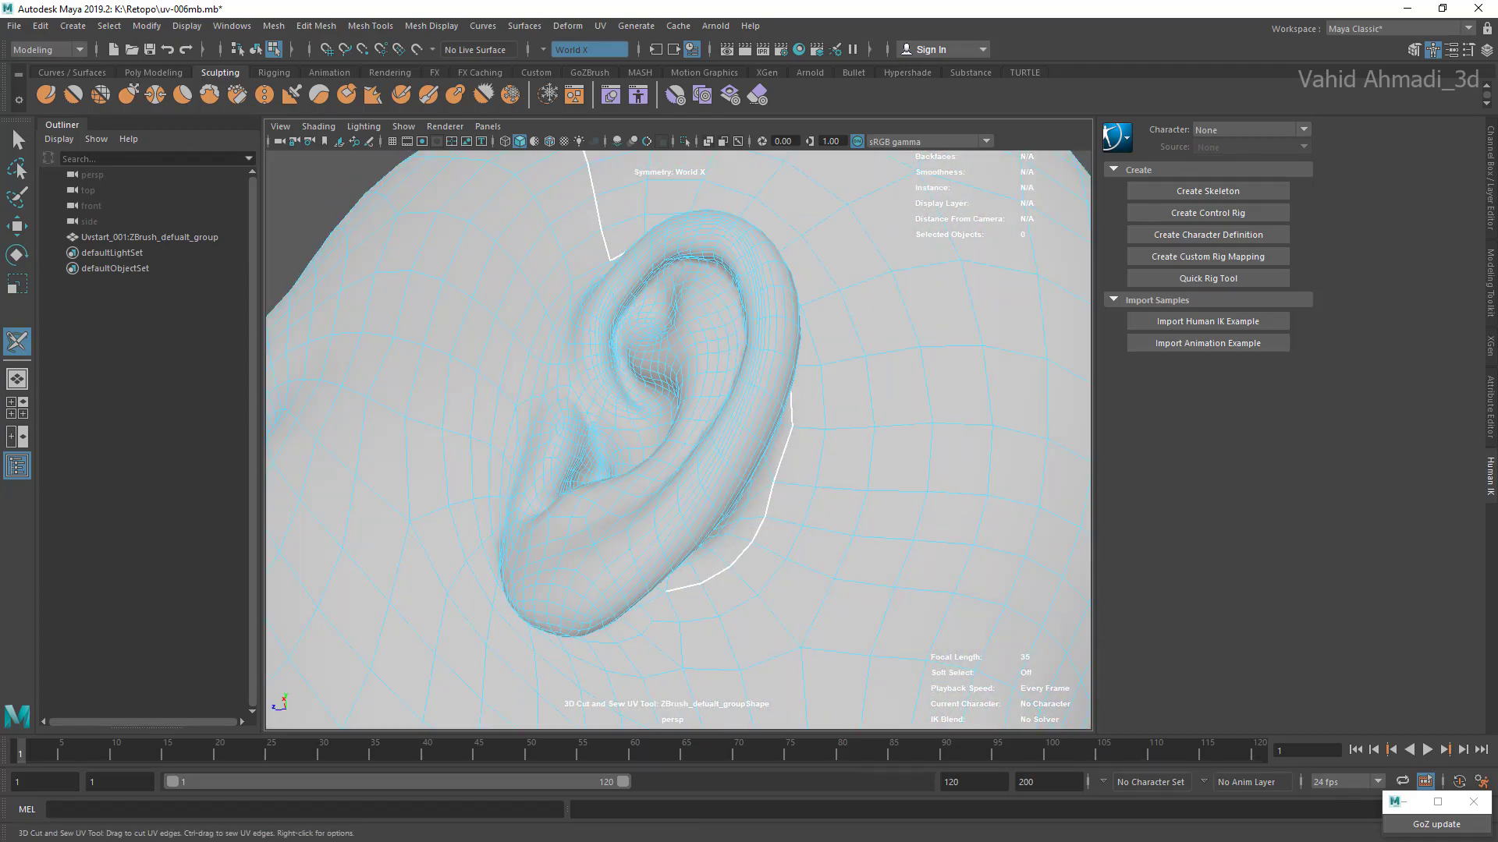
Step: Extend the ear seam from behind the ear around the underside of the lobe to its front
{"action": "middle_click_drag", "start_coordinate": [846, 500], "coordinate": [920, 452], "text": "alt"}
{"action": "left_click_drag", "start_coordinate": [921, 453], "coordinate": [911, 254], "text": "alt"}
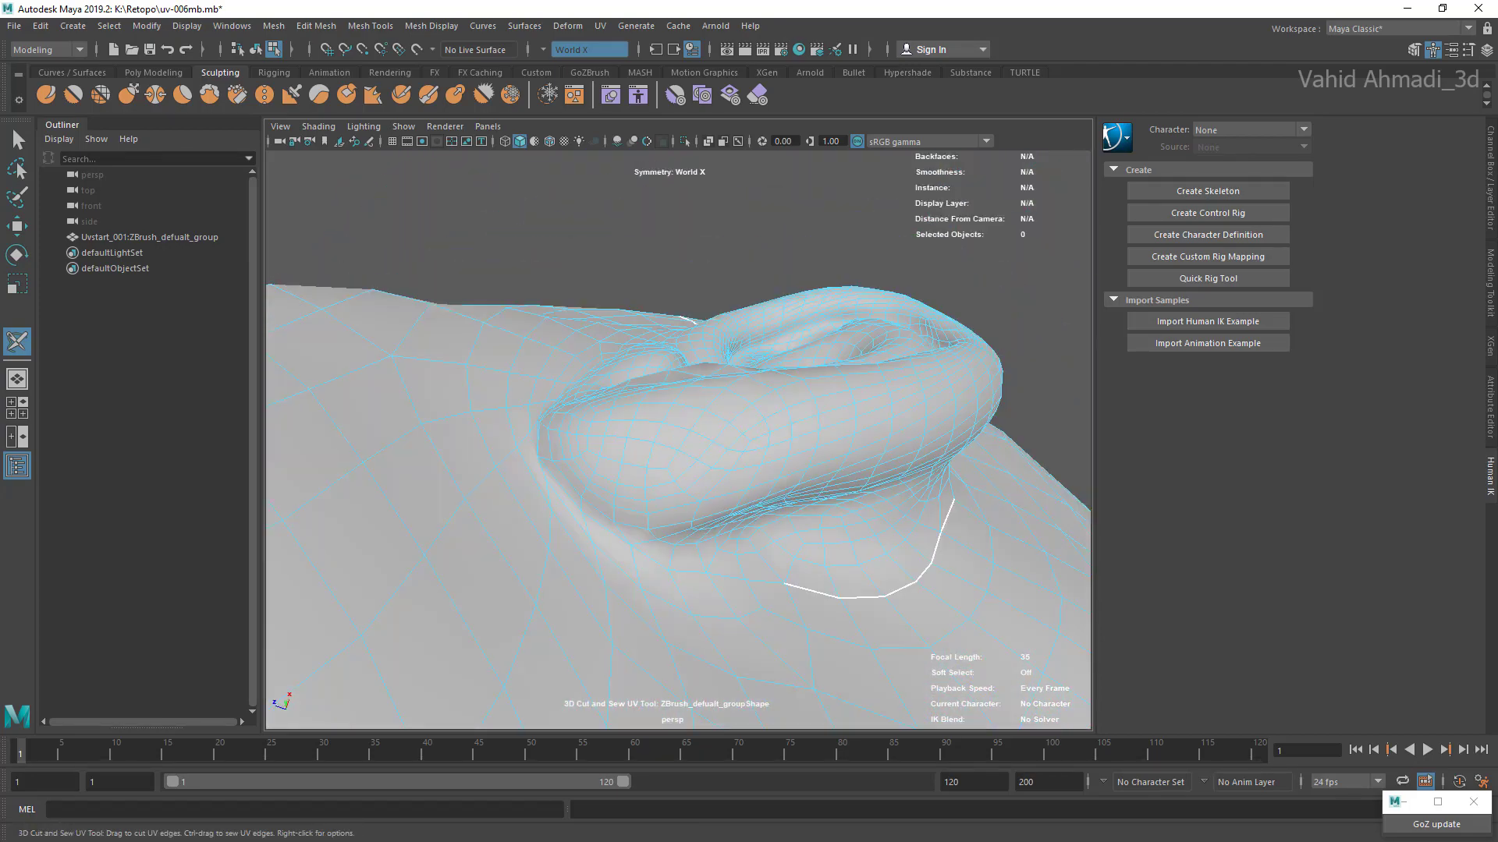
{"action": "mouse_move", "coordinate": [785, 583]}
{"action": "left_mouse_down"}
{"action": "mouse_move", "coordinate": [632, 546]}
{"action": "mouse_move", "coordinate": [539, 460]}
{"action": "mouse_move", "coordinate": [549, 592]}
{"action": "mouse_move", "coordinate": [587, 623]}
{"action": "left_mouse_up"}
{"action": "scroll", "coordinate": [587, 623], "scroll_direction": "up", "scroll_amount": 2}
{"action": "left_click_drag", "start_coordinate": [678, 437], "coordinate": [570, 538], "text": "alt"}
{"action": "double_click", "coordinate": [551, 460]}
{"action": "scroll", "coordinate": [678, 441], "scroll_direction": "down", "scroll_amount": 4}
{"action": "scroll", "coordinate": [675, 507], "scroll_direction": "down", "scroll_amount": 5}
{"action": "scroll", "coordinate": [671, 441], "scroll_direction": "up", "scroll_amount": 4}
{"action": "scroll", "coordinate": [679, 441], "scroll_direction": "up", "scroll_amount": 4}
{"action": "left_click_drag", "start_coordinate": [678, 499], "coordinate": [827, 550], "text": "alt"}
Step: Try to cut the seam from the lobe up along the front of the ear, and undo the cuts
{"action": "left_click_drag", "start_coordinate": [521, 529], "coordinate": [656, 199]}
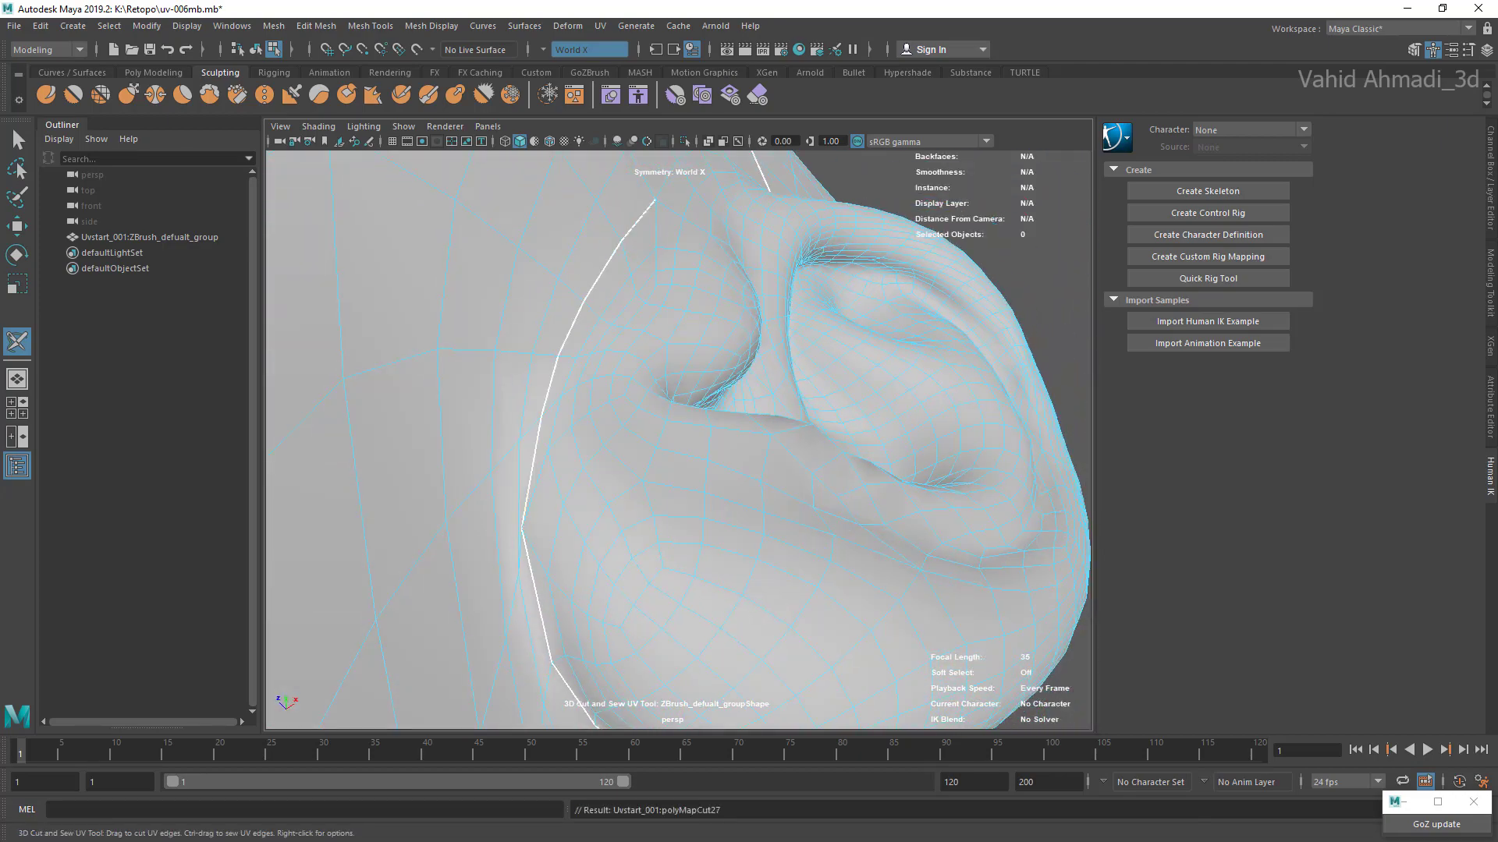
{"action": "key", "text": "ctrl+z"}
{"action": "key", "text": "shift+z"}
{"action": "key", "text": "ctrl+z"}
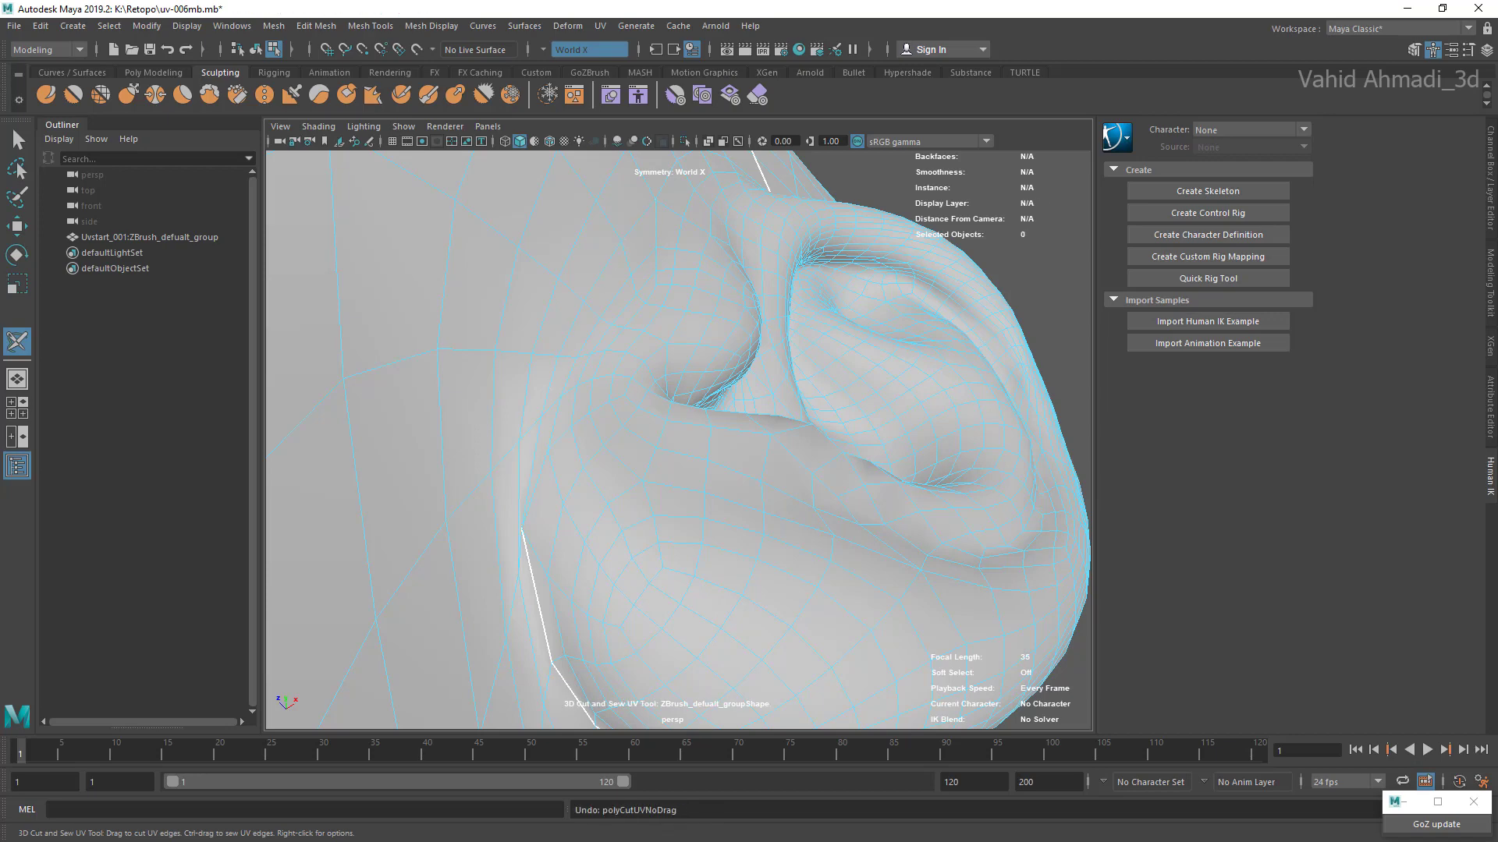
{"action": "double_click", "coordinate": [520, 484]}
{"action": "key", "text": "ctrl+z"}
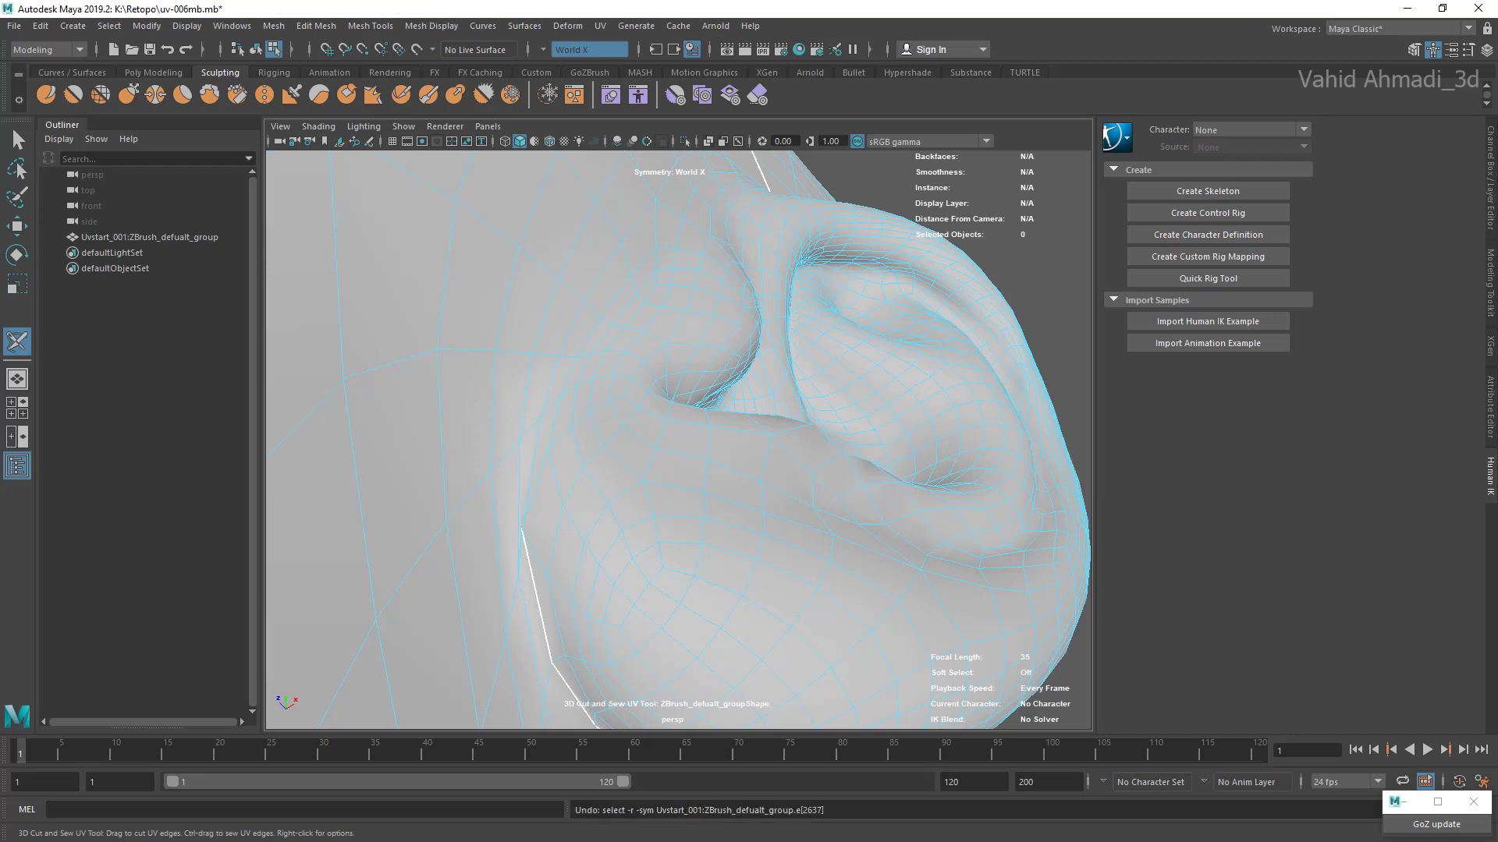
Step: Select the first edges running upward in front of the ear from the end of the lobe seam
{"action": "left_click_drag", "start_coordinate": [671, 468], "coordinate": [713, 446], "text": "alt"}
{"action": "scroll", "coordinate": [677, 446], "scroll_direction": "up", "scroll_amount": 3}
{"action": "middle_click_drag", "start_coordinate": [624, 453], "coordinate": [866, 431], "text": "alt"}
{"action": "left_click_drag", "start_coordinate": [780, 445], "coordinate": [739, 444], "text": "alt"}
{"action": "scroll", "coordinate": [780, 406], "scroll_direction": "down", "scroll_amount": 6}
{"action": "scroll", "coordinate": [691, 480], "scroll_direction": "up", "scroll_amount": 2}
{"action": "scroll", "coordinate": [740, 444], "scroll_direction": "up", "scroll_amount": 5}
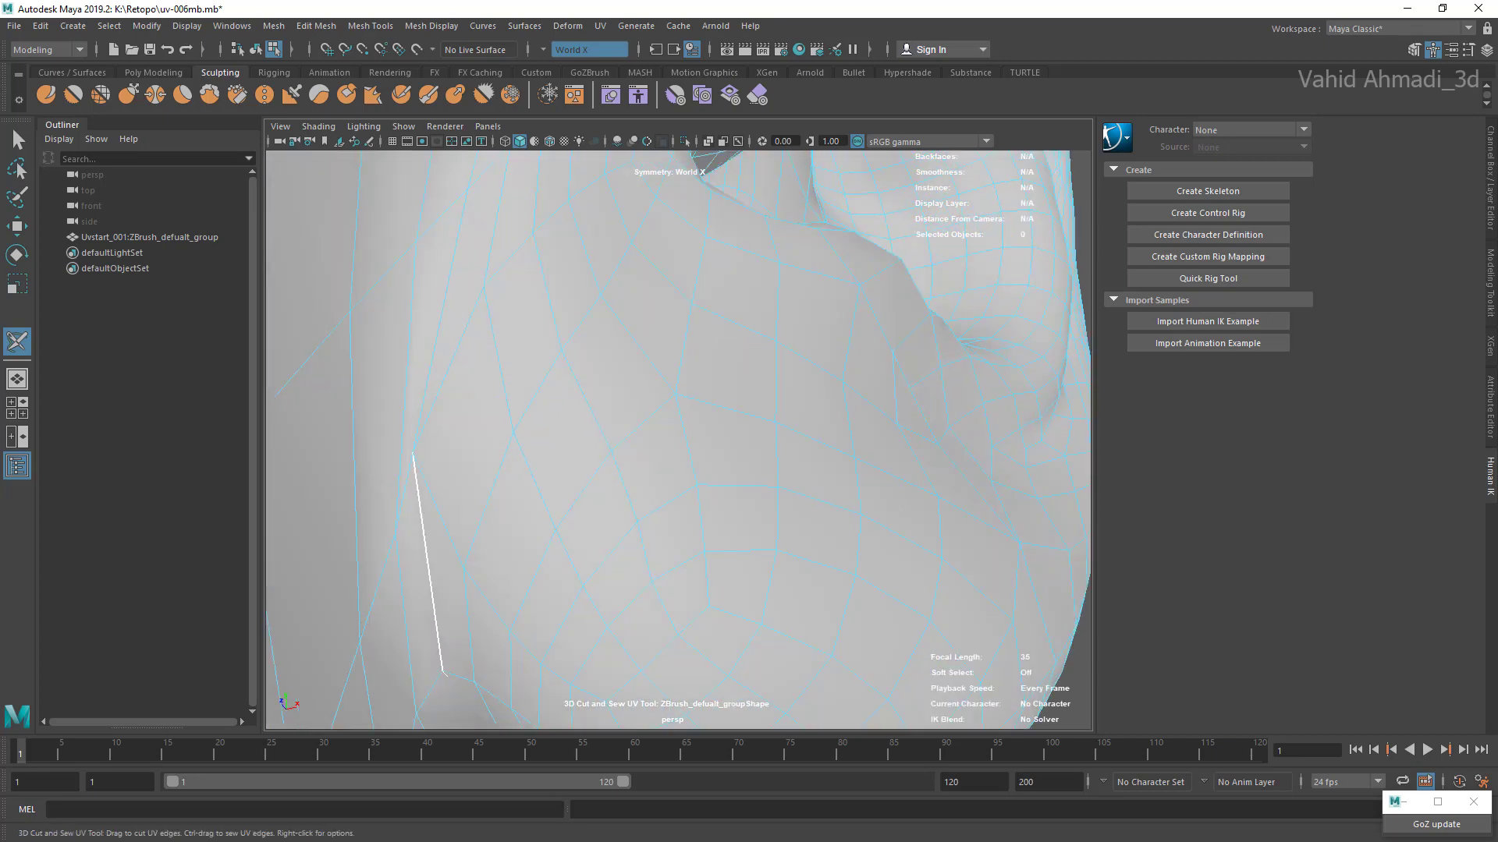
{"action": "middle_click_drag", "start_coordinate": [739, 444], "coordinate": [862, 522], "text": "alt"}
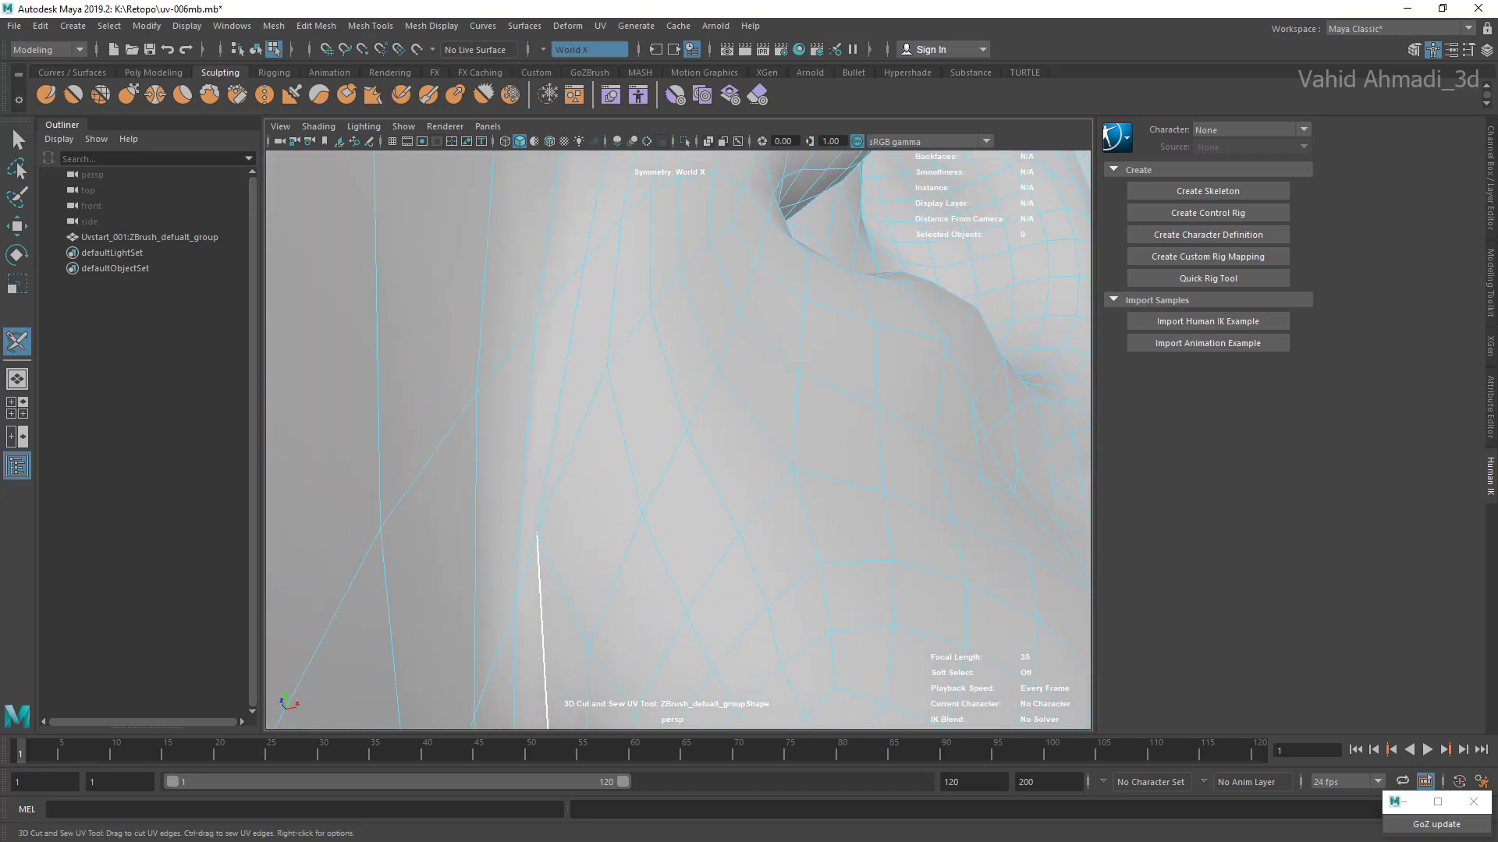
{"action": "middle_click_drag", "start_coordinate": [566, 351], "coordinate": [462, 710], "text": "alt"}
{"action": "middle_click_drag", "start_coordinate": [561, 351], "coordinate": [516, 464], "text": "alt"}
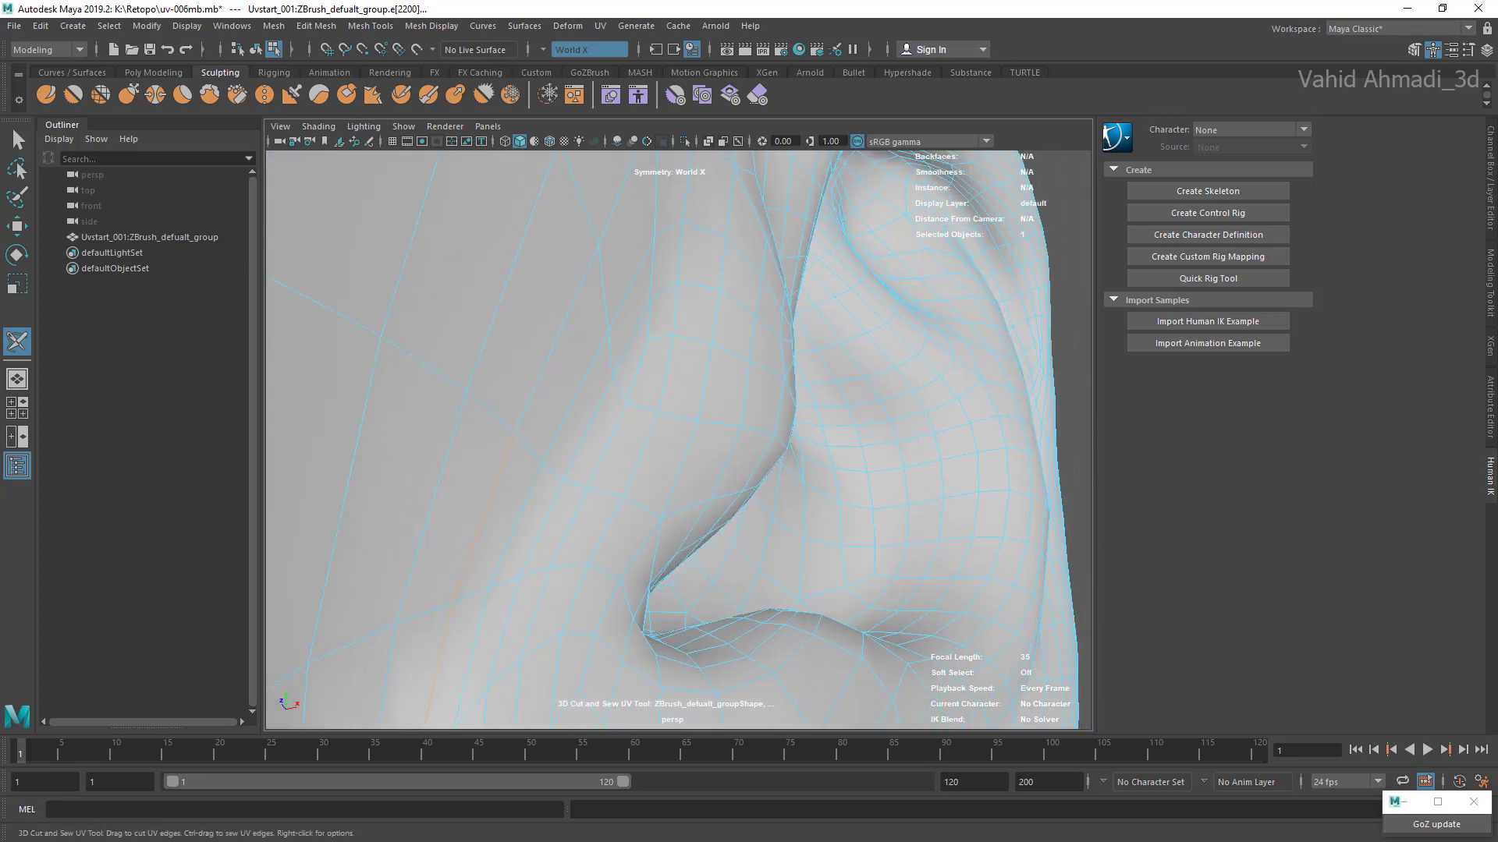
Step: Extend the edge selection up the front of the ear to meet the seam above it
{"action": "middle_click_drag", "start_coordinate": [562, 351], "coordinate": [471, 535], "text": "alt"}
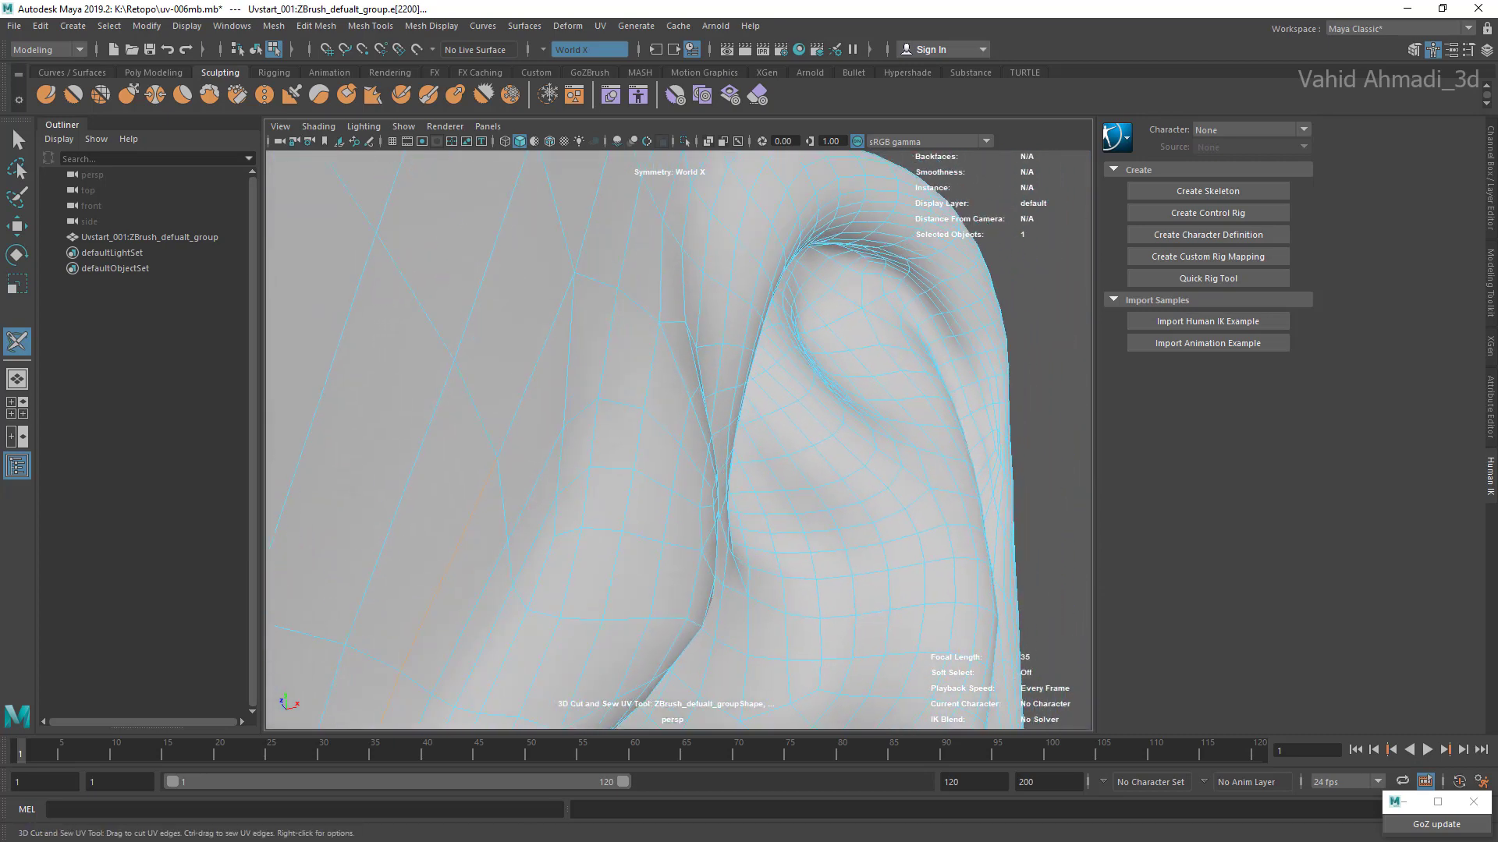
{"action": "middle_click_drag", "start_coordinate": [561, 351], "coordinate": [511, 431], "text": "alt"}
{"action": "left_click_drag", "start_coordinate": [561, 429], "coordinate": [491, 421], "text": "alt"}
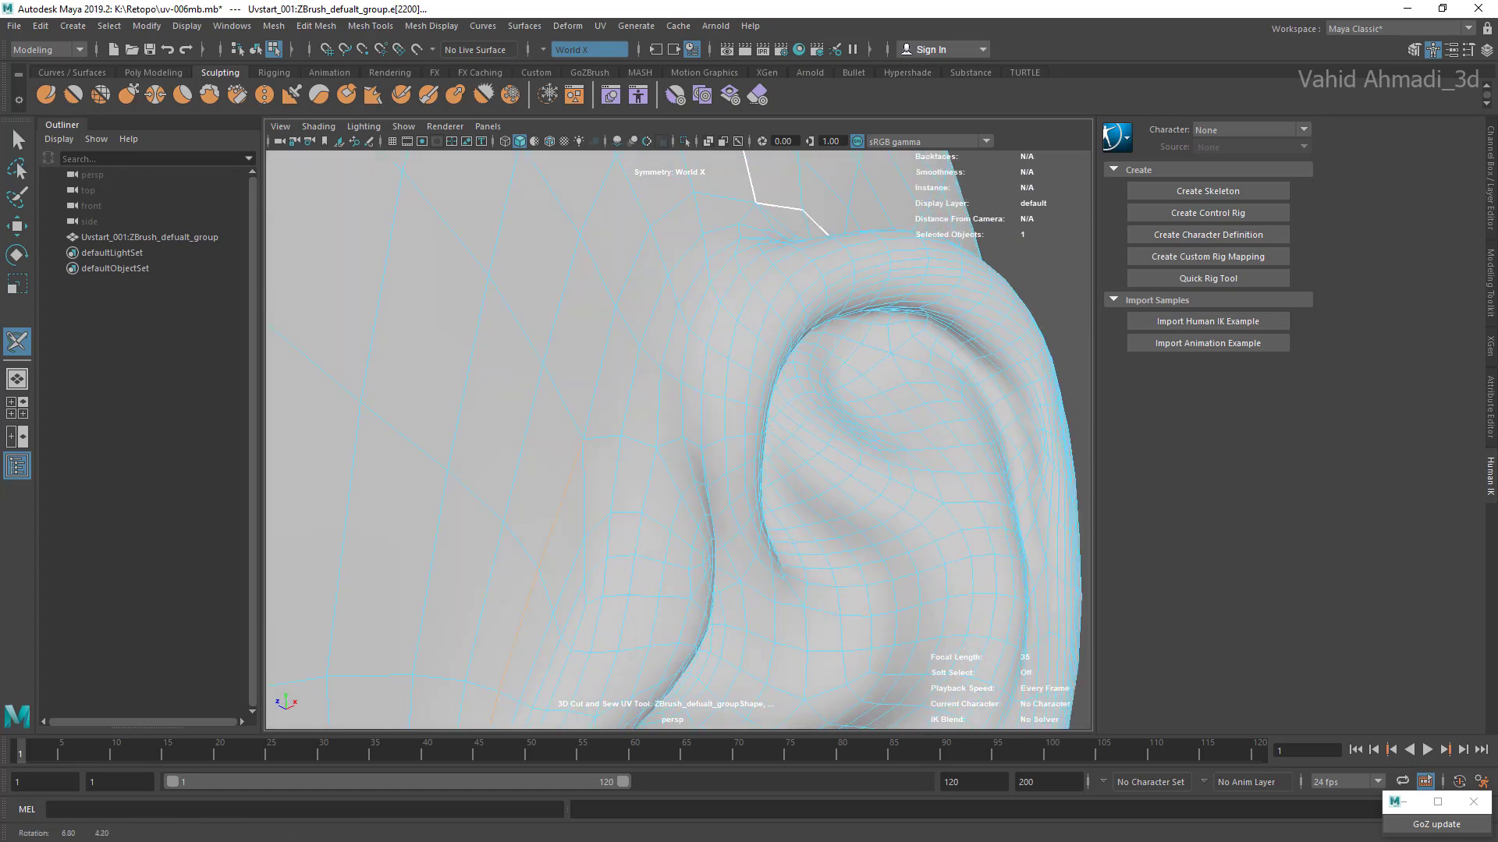
{"action": "right_click_drag", "start_coordinate": [561, 421], "coordinate": [601, 422], "text": "alt"}
{"action": "middle_click_drag", "start_coordinate": [562, 437], "coordinate": [505, 532], "text": "alt"}
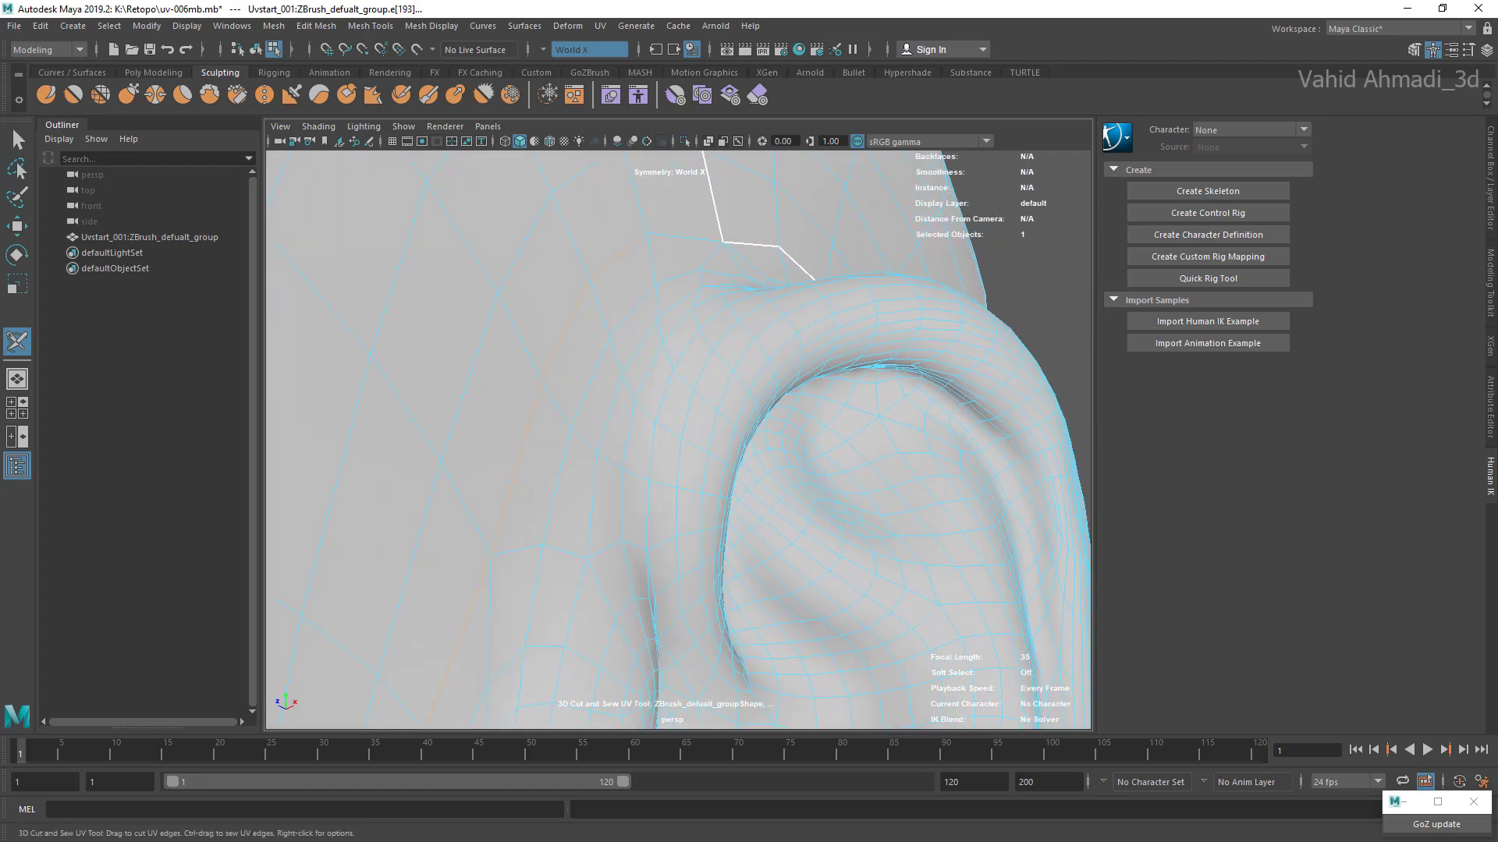
{"action": "right_click_drag", "start_coordinate": [702, 237], "coordinate": [768, 236]}
{"action": "right_click_drag", "start_coordinate": [678, 390], "coordinate": [578, 390], "text": "alt"}
{"action": "left_click_drag", "start_coordinate": [671, 406], "coordinate": [593, 402], "text": "alt"}
{"action": "right_click_drag", "start_coordinate": [671, 405], "coordinate": [561, 405], "text": "alt"}
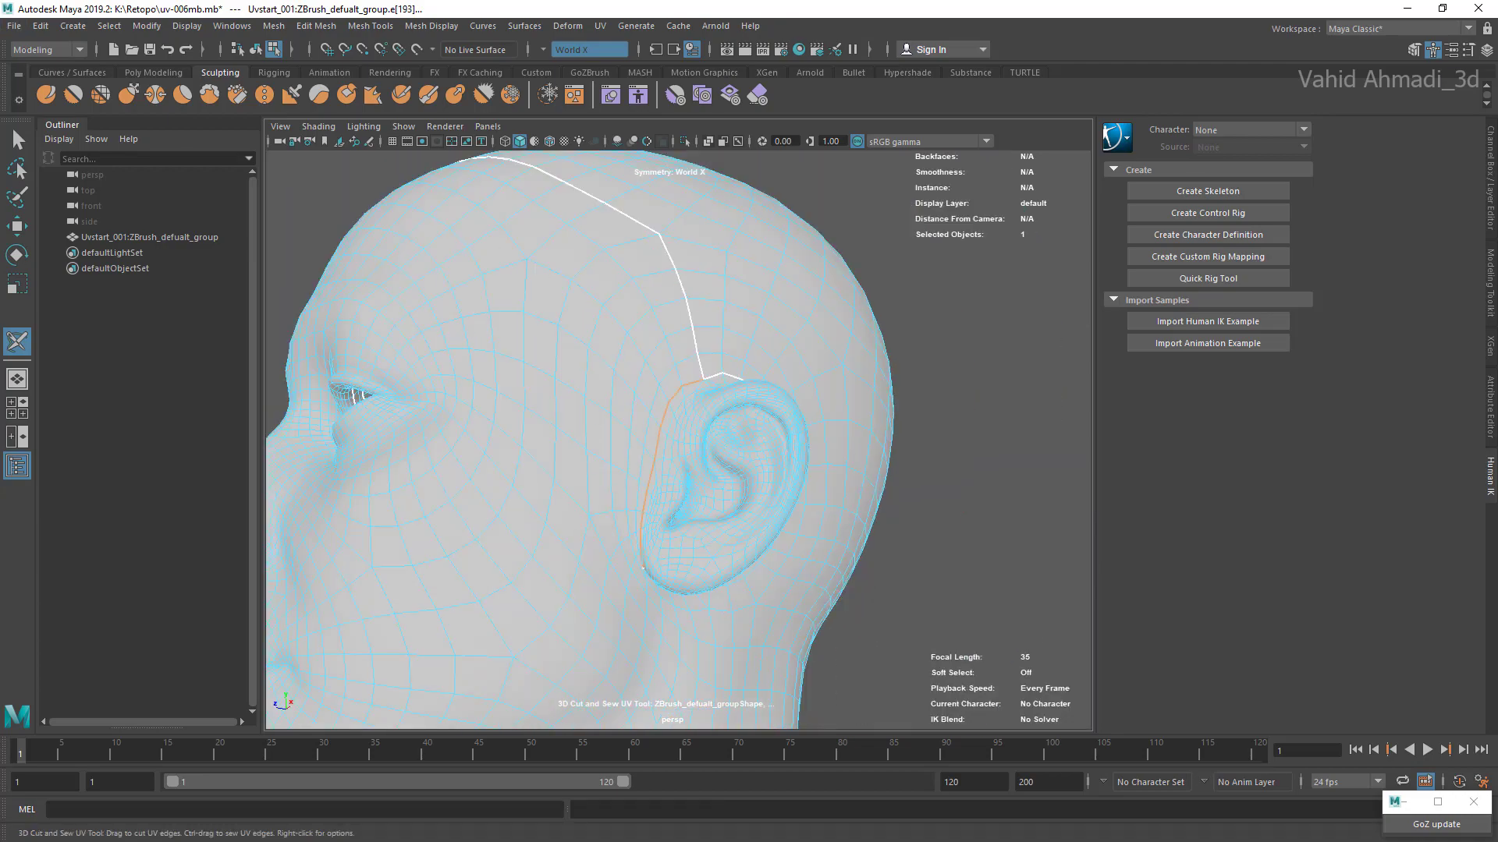
Step: Try to mark edges across the back of the neck from behind the ear, and undo the marking
{"action": "middle_click_drag", "start_coordinate": [609, 422], "coordinate": [687, 389], "text": "alt"}
{"action": "mouse_move", "coordinate": [686, 422]}
{"action": "left_mouse_down", "text": "alt"}
{"action": "mouse_move", "coordinate": [461, 425]}
{"action": "mouse_move", "coordinate": [698, 428]}
{"action": "left_mouse_up", "text": "alt"}
{"action": "right_click_drag", "start_coordinate": [679, 422], "coordinate": [562, 422], "text": "alt"}
{"action": "left_click_drag", "start_coordinate": [702, 421], "coordinate": [578, 421], "text": "alt"}
{"action": "right_click_drag", "start_coordinate": [609, 421], "coordinate": [780, 421], "text": "alt"}
{"action": "middle_click_drag", "start_coordinate": [780, 422], "coordinate": [482, 344], "text": "alt"}
{"action": "right_click_drag", "start_coordinate": [482, 344], "coordinate": [546, 344], "text": "alt"}
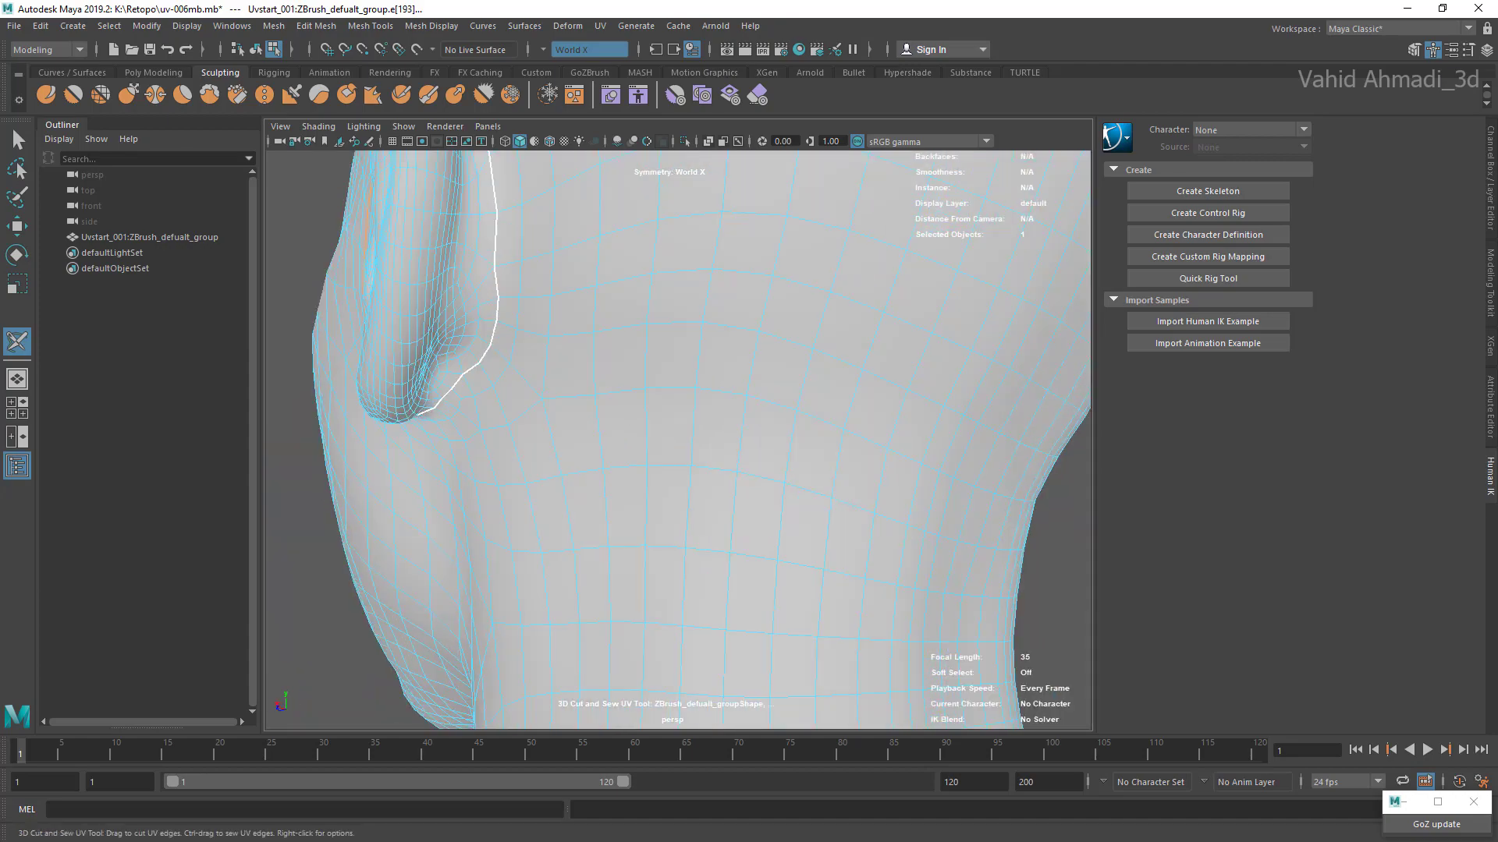
{"action": "mouse_move", "coordinate": [502, 341]}
{"action": "left_mouse_down"}
{"action": "mouse_move", "coordinate": [540, 426]}
{"action": "mouse_move", "coordinate": [1065, 462]}
{"action": "left_mouse_up"}
{"action": "key", "text": "Escape"}
{"action": "scroll", "coordinate": [678, 441], "scroll_direction": "up", "scroll_amount": 3}
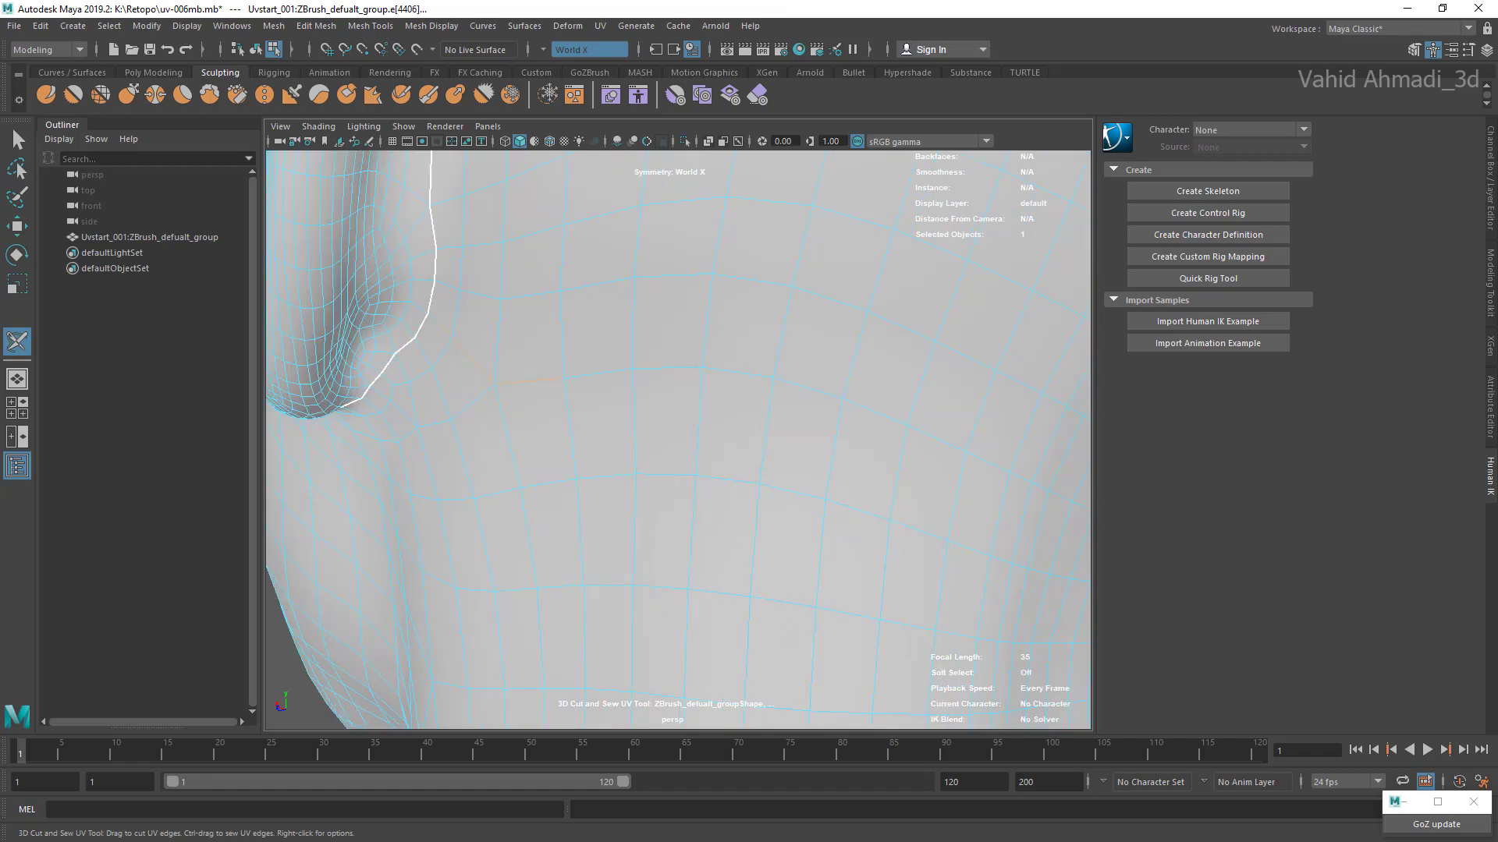
{"action": "key", "text": "ctrl+z"}
{"action": "key", "text": "ctrl+z"}
{"action": "key", "text": "ctrl+z"}
{"action": "key", "text": "ctrl+z"}
{"action": "key", "text": "ctrl+z"}
Step: Select a horizontal row of edges across the nape and apply Cut UVs to it
{"action": "left_click_drag", "start_coordinate": [772, 405], "coordinate": [687, 413], "text": "alt"}
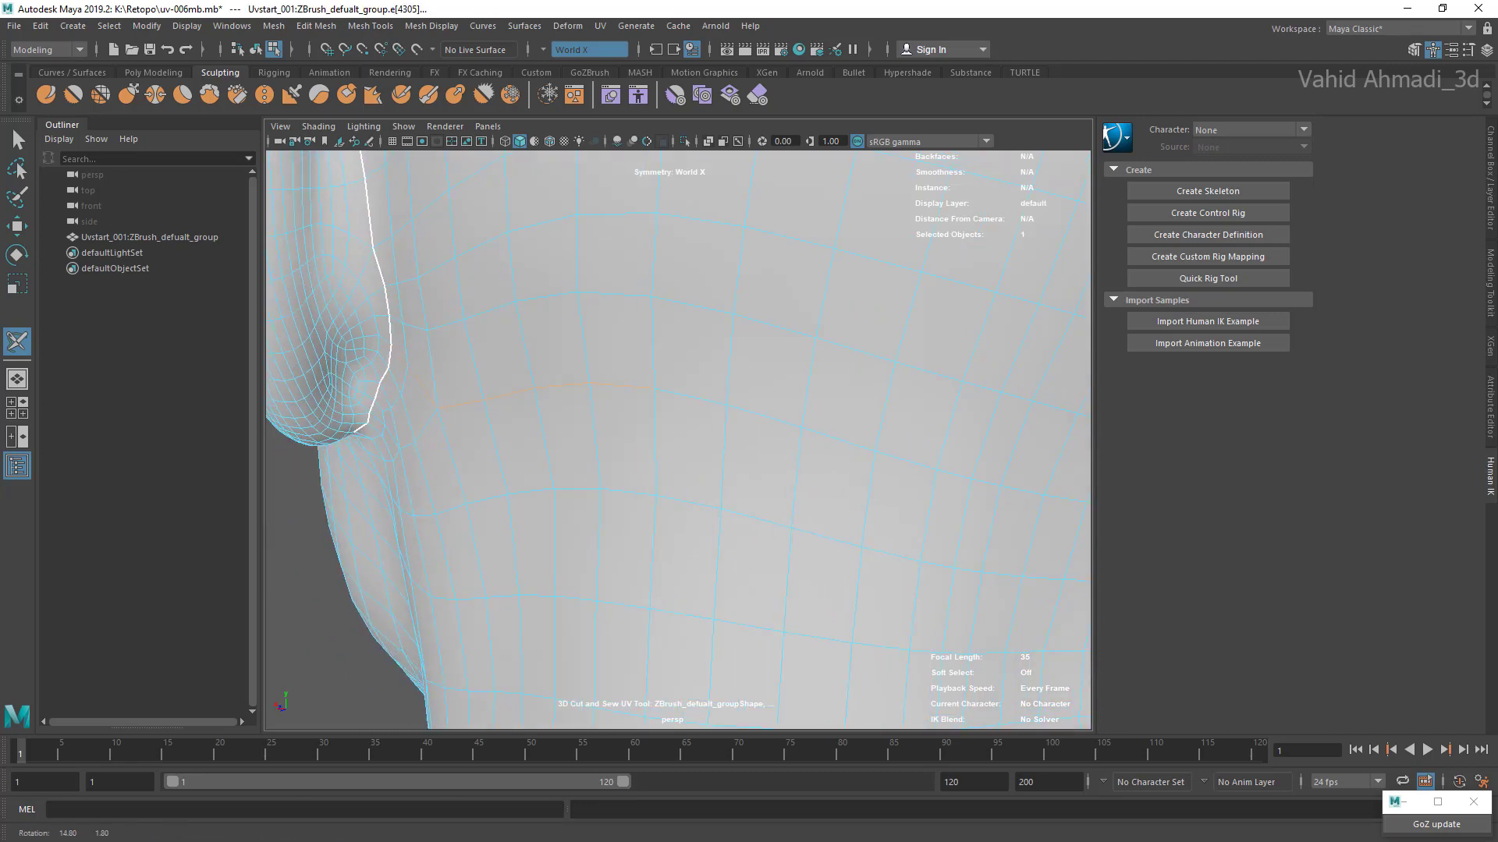
{"action": "middle_click_drag", "start_coordinate": [686, 414], "coordinate": [531, 417], "text": "alt"}
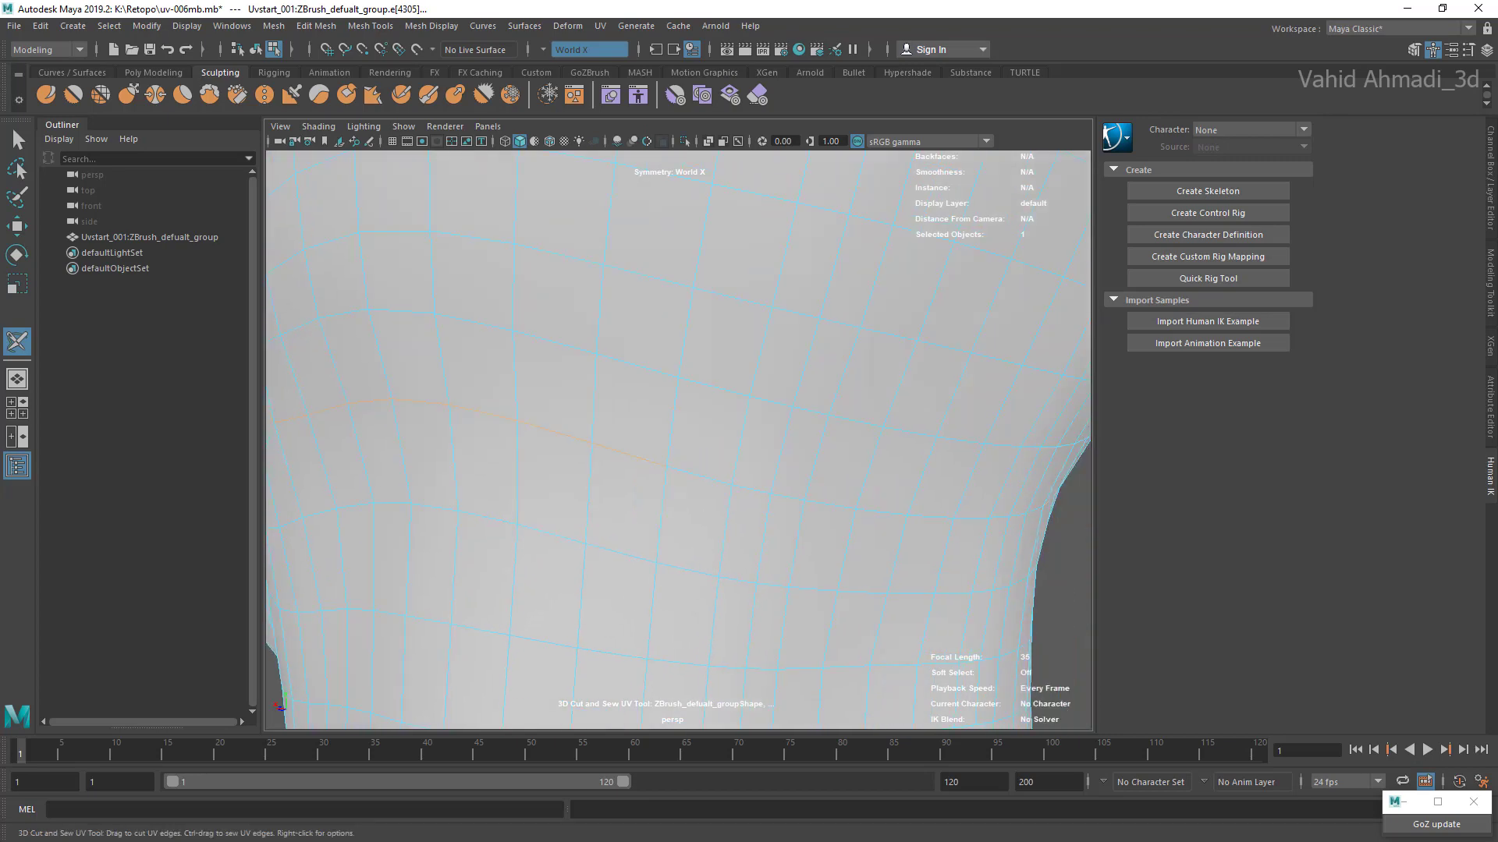
{"action": "key", "text": "ctrl+z"}
{"action": "key", "text": "shift+z"}
{"action": "right_click", "coordinate": [882, 512]}
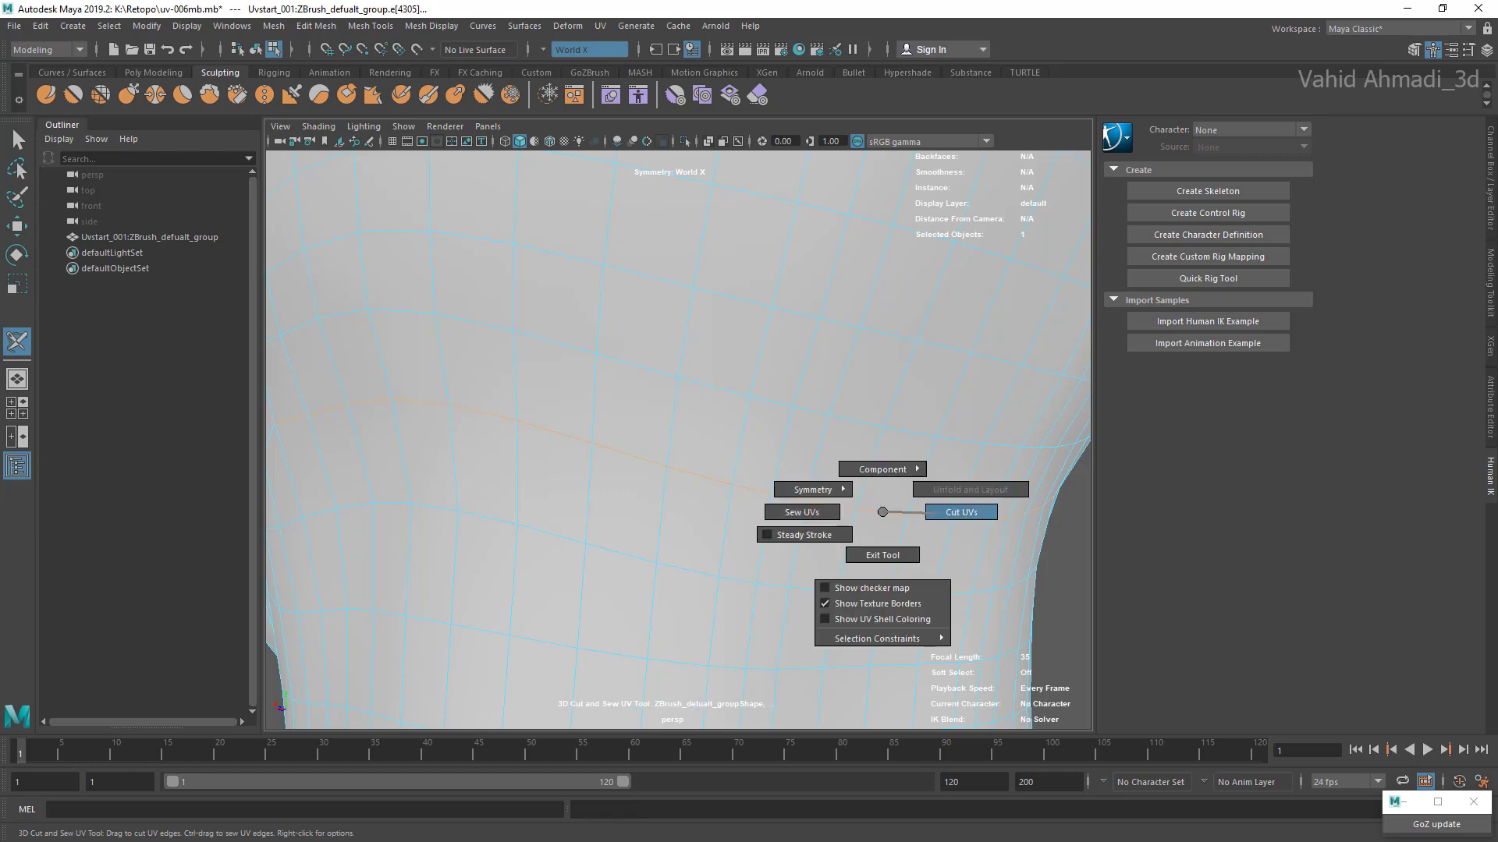
Step: Cut a centre UV seam from the cross-head seam back over the crown along the symmetry line
{"action": "key", "text": "f"}
{"action": "scroll", "coordinate": [678, 453], "scroll_direction": "down", "scroll_amount": 5}
{"action": "left_click_drag", "start_coordinate": [679, 453], "coordinate": [624, 460], "text": "alt"}
{"action": "middle_click_drag", "start_coordinate": [663, 343], "coordinate": [669, 569], "text": "alt"}
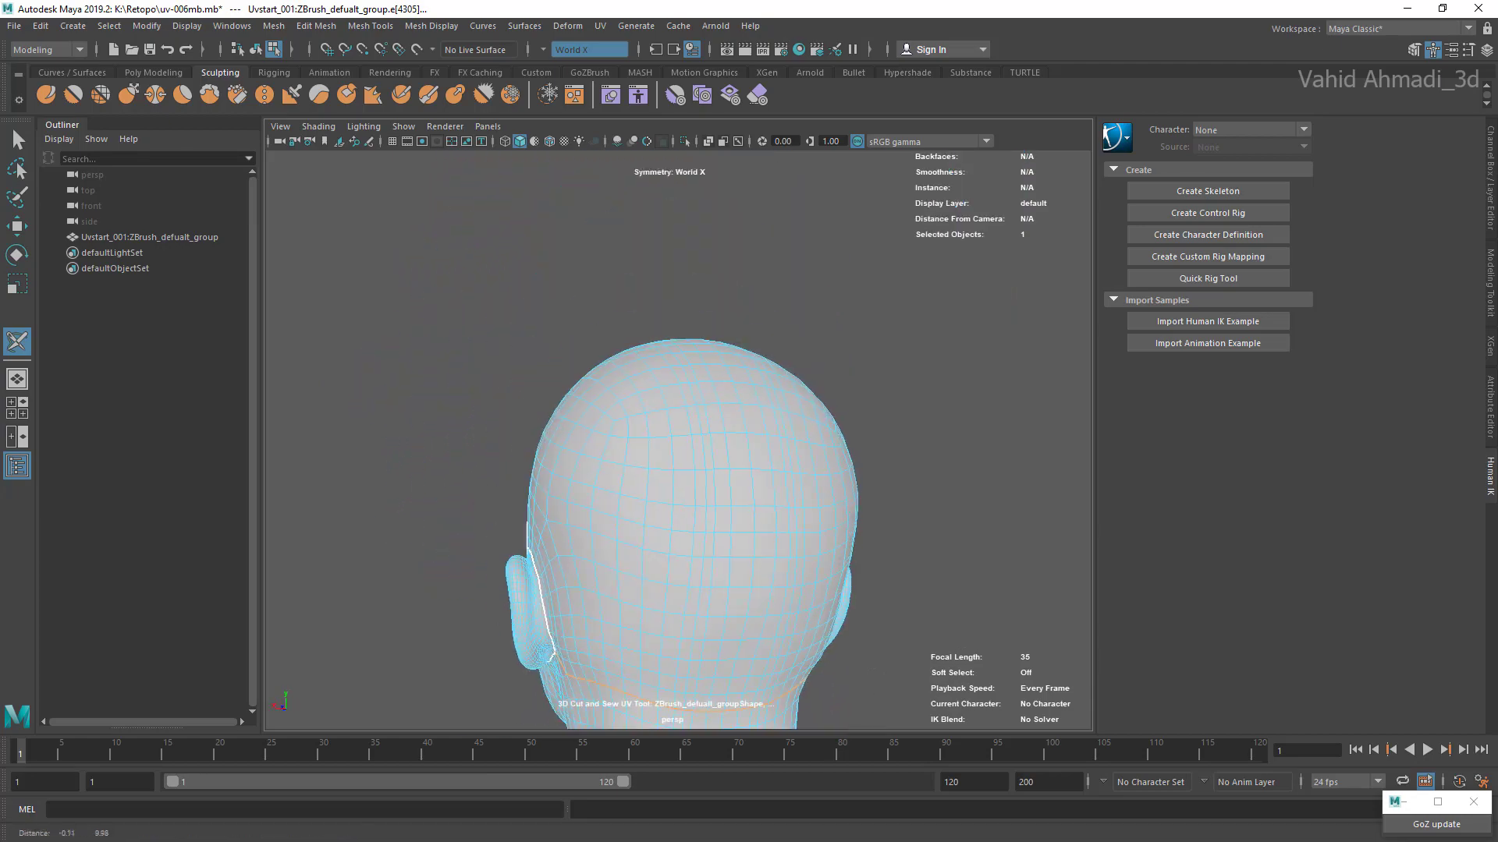
{"action": "left_click_drag", "start_coordinate": [593, 468], "coordinate": [929, 519], "text": "alt"}
{"action": "middle_click_drag", "start_coordinate": [702, 507], "coordinate": [704, 467], "text": "alt"}
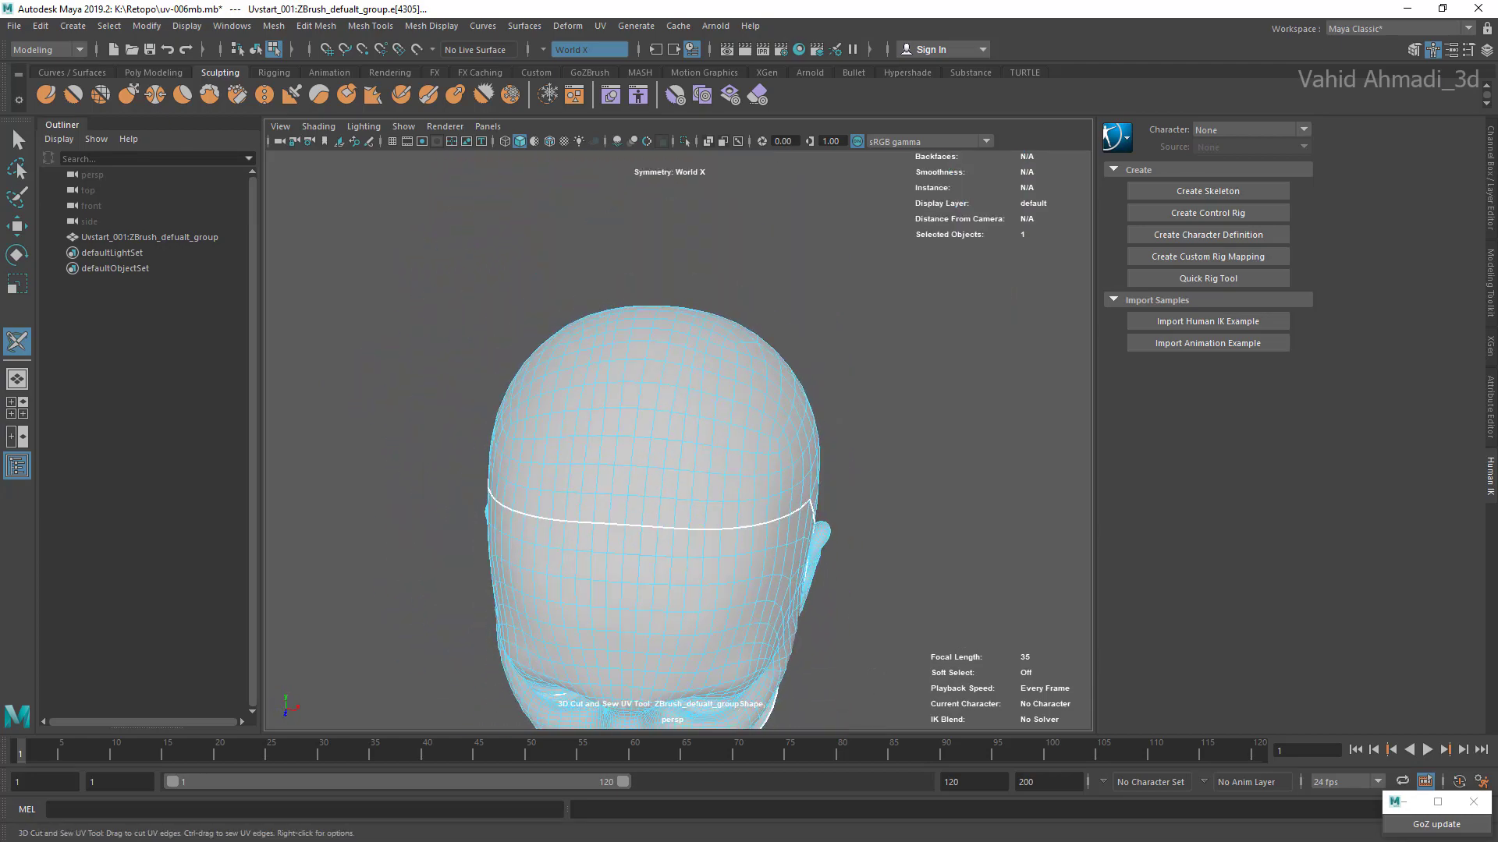
{"action": "left_click_drag", "start_coordinate": [704, 467], "coordinate": [708, 485], "text": "alt"}
{"action": "double_click", "coordinate": [659, 462]}
{"action": "key", "text": "ctrl+z"}
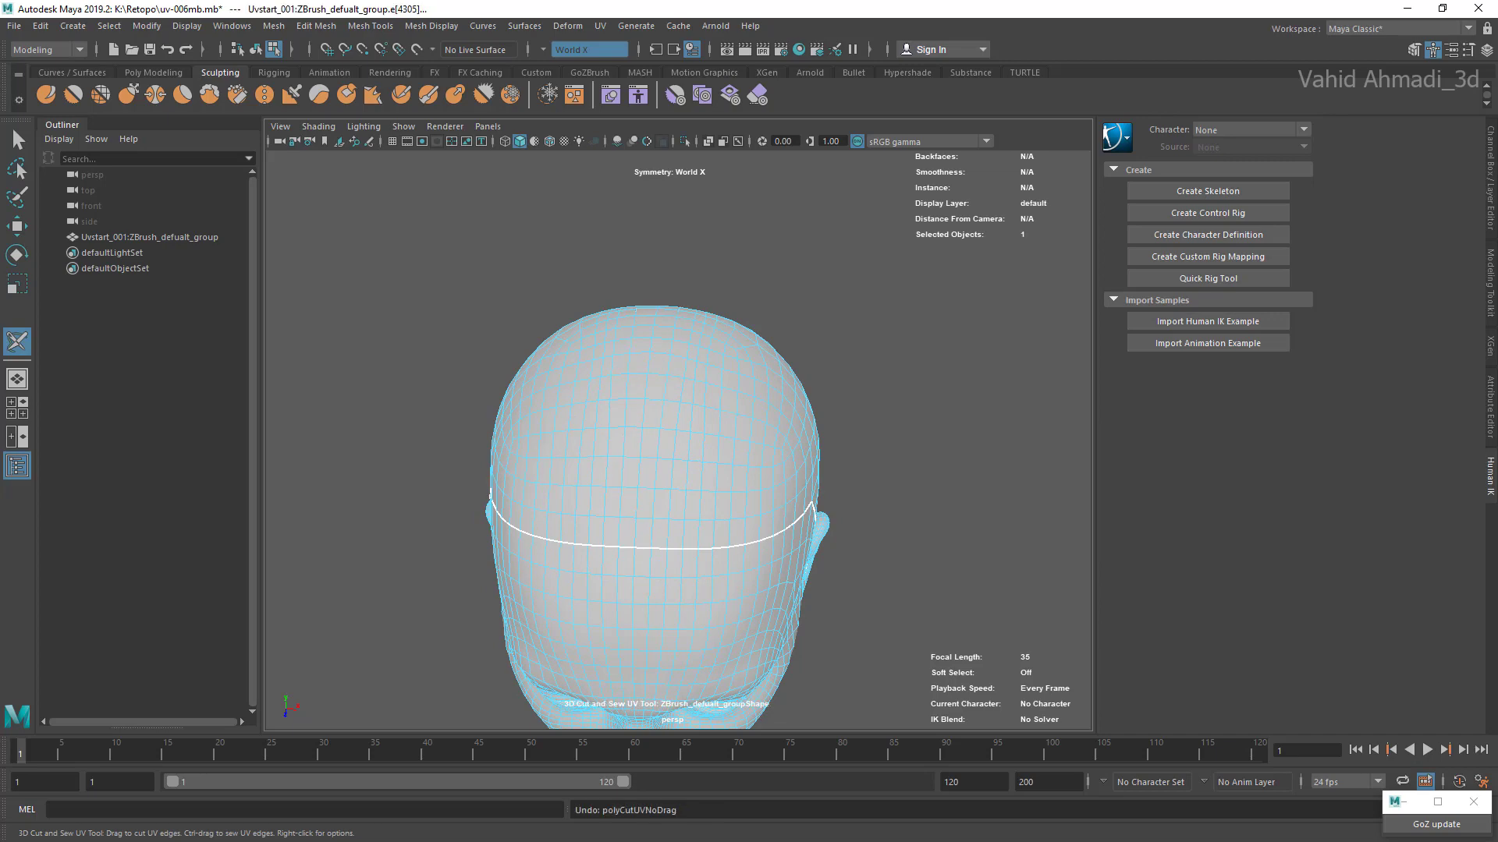
{"action": "middle_click_drag", "start_coordinate": [659, 464], "coordinate": [708, 418], "text": "alt"}
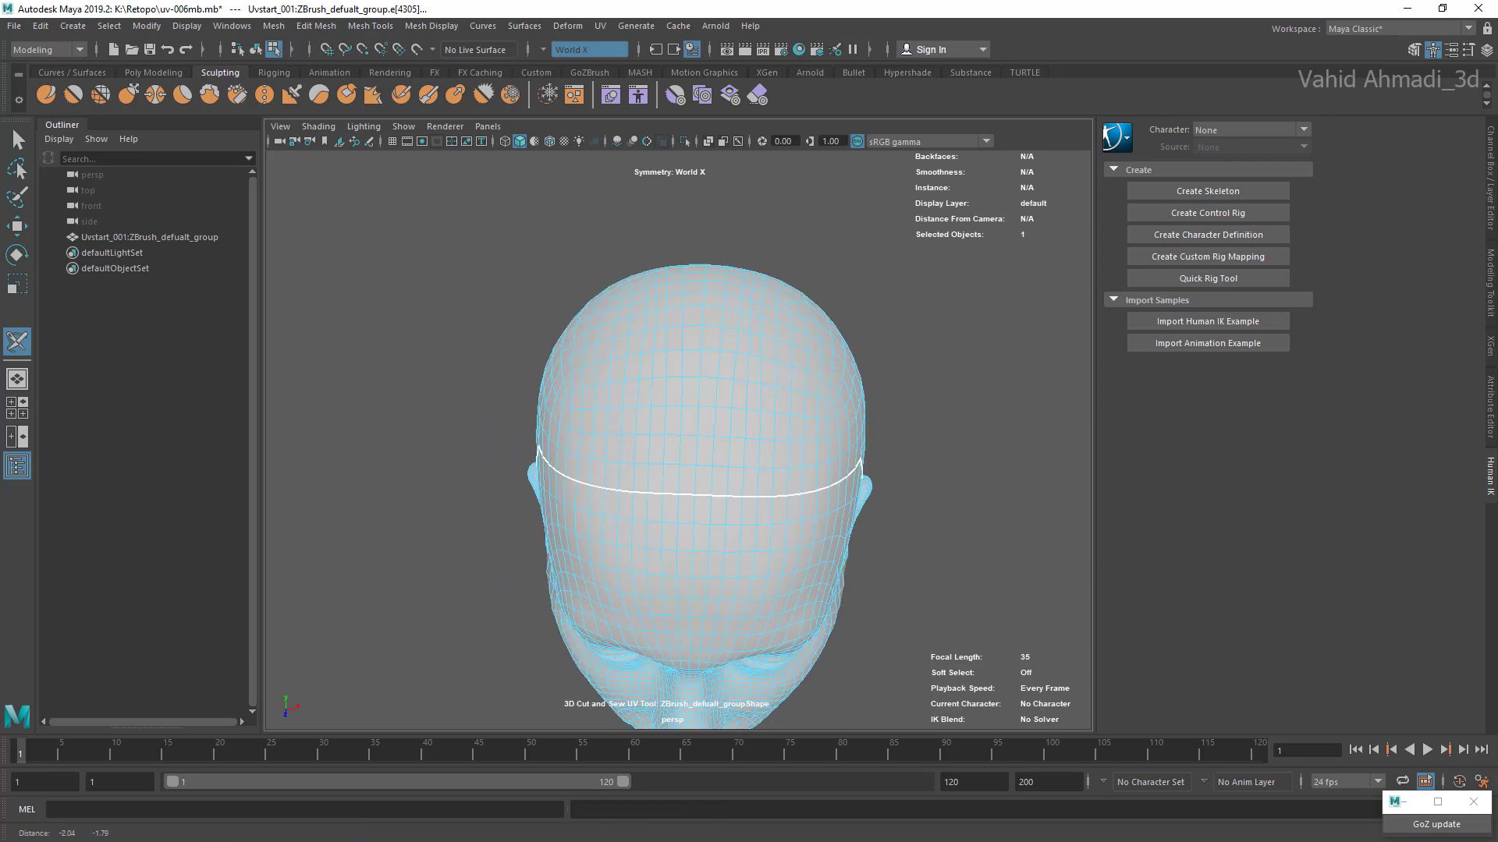
{"action": "scroll", "coordinate": [708, 418], "scroll_direction": "up", "scroll_amount": 3}
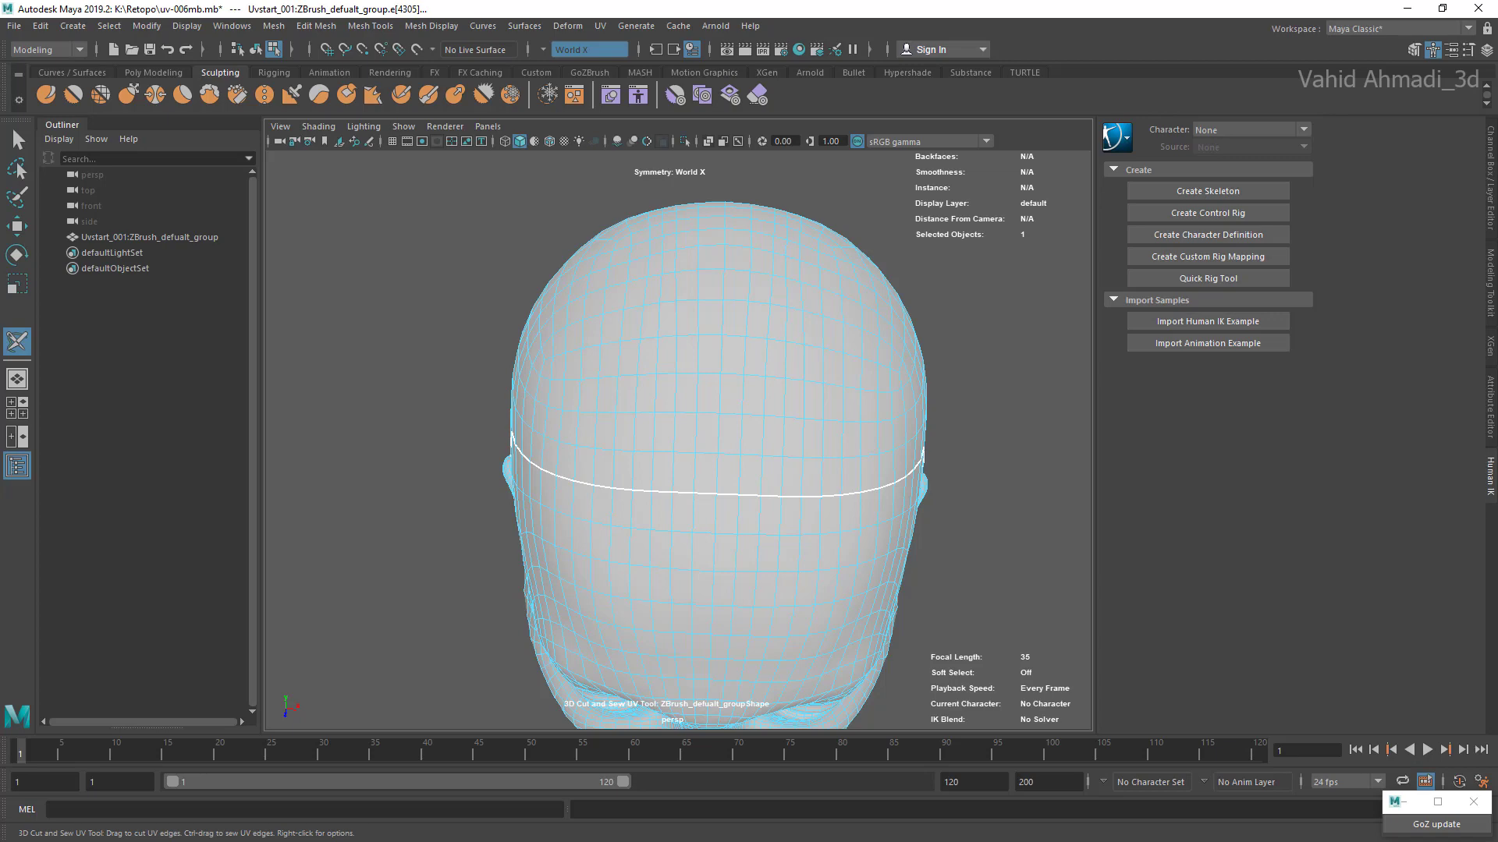
{"action": "double_click", "coordinate": [719, 417]}
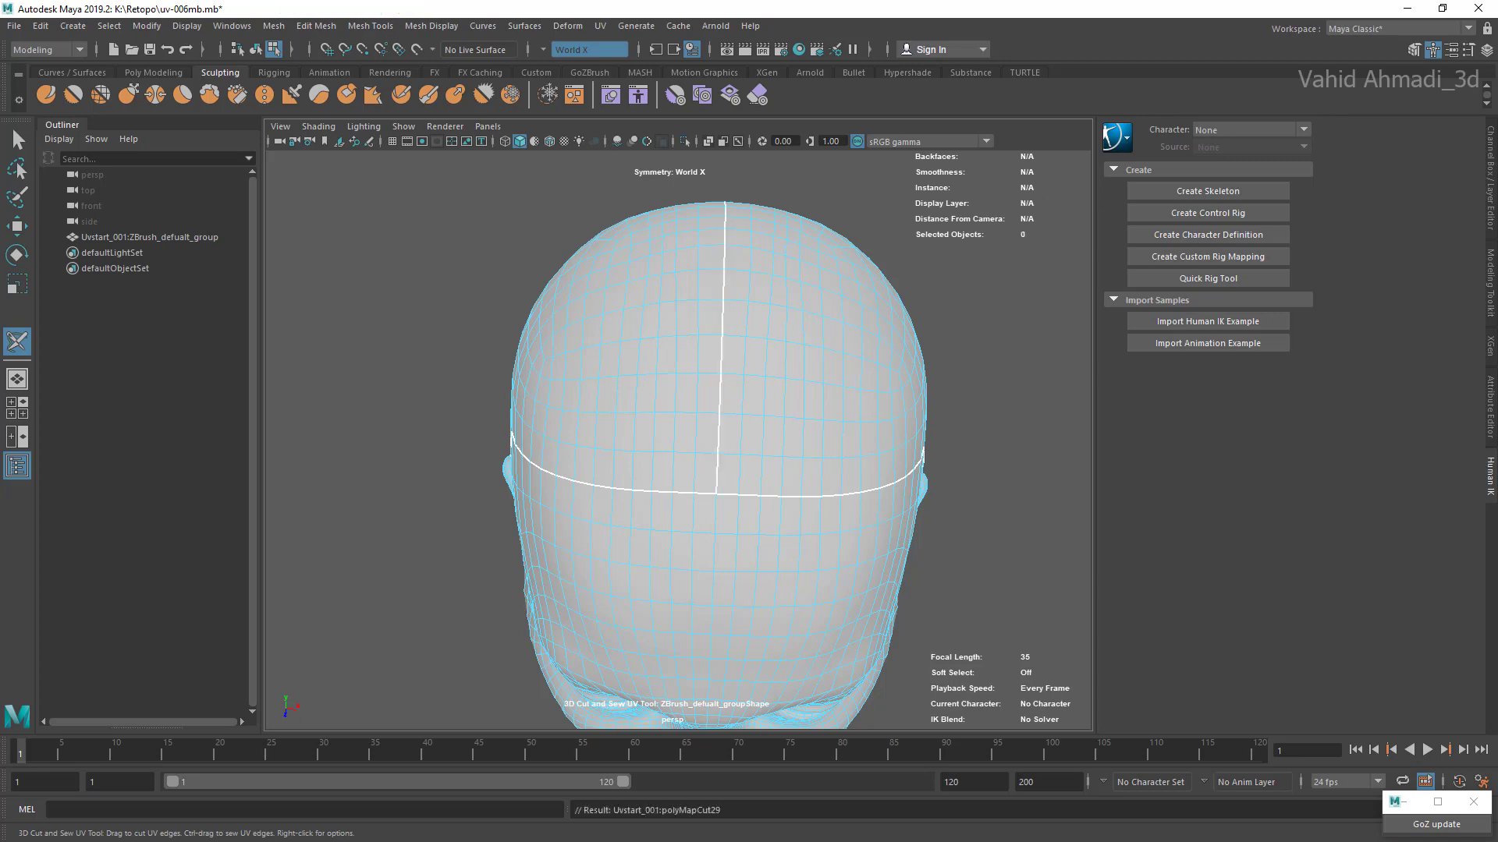
Step: Cut a UV seam from the front of the earlobe down along the jawline towards the chin
{"action": "left_click_drag", "start_coordinate": [719, 418], "coordinate": [612, 296], "text": "alt"}
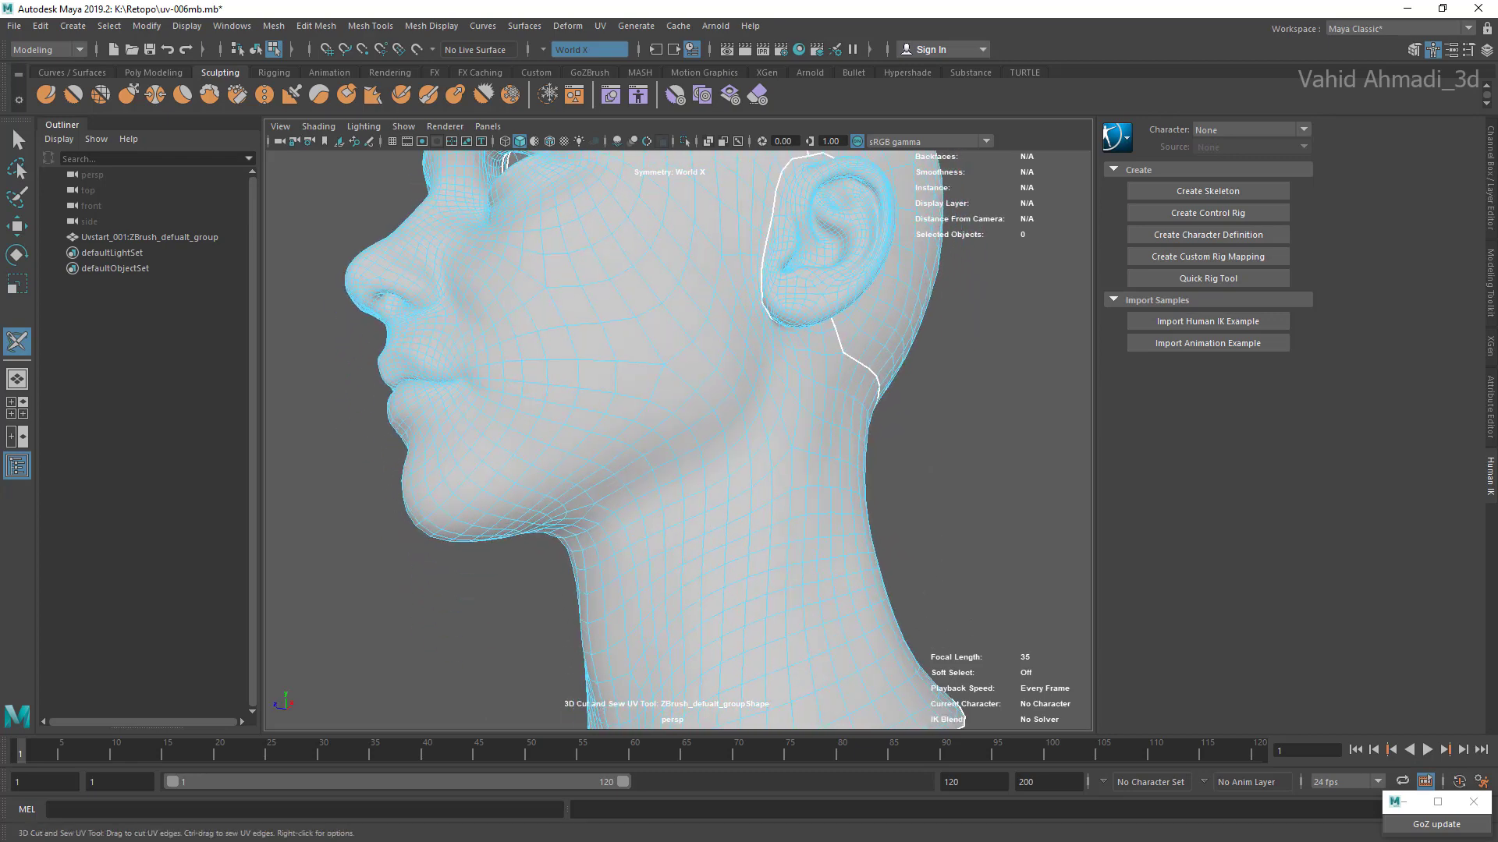
{"action": "scroll", "coordinate": [612, 297], "scroll_direction": "up", "scroll_amount": 2}
{"action": "mouse_move", "coordinate": [795, 281]}
{"action": "left_mouse_down"}
{"action": "mouse_move", "coordinate": [800, 358]}
{"action": "mouse_move", "coordinate": [761, 443]}
{"action": "mouse_move", "coordinate": [622, 527]}
{"action": "left_mouse_up"}
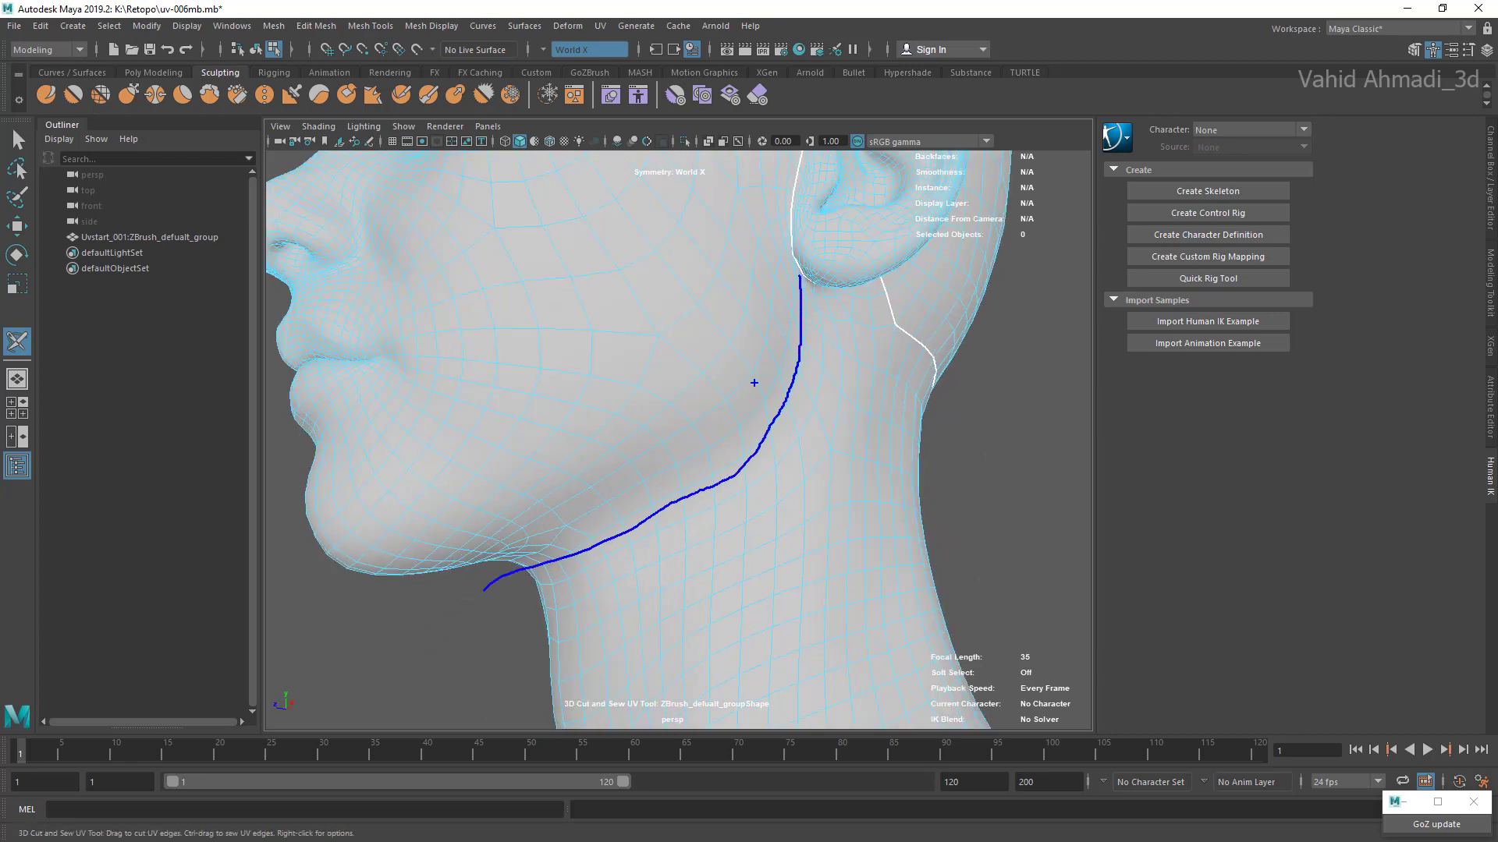
{"action": "scroll", "coordinate": [754, 383], "scroll_direction": "up", "scroll_amount": 3}
{"action": "middle_click_drag", "start_coordinate": [702, 405], "coordinate": [790, 424], "text": "alt"}
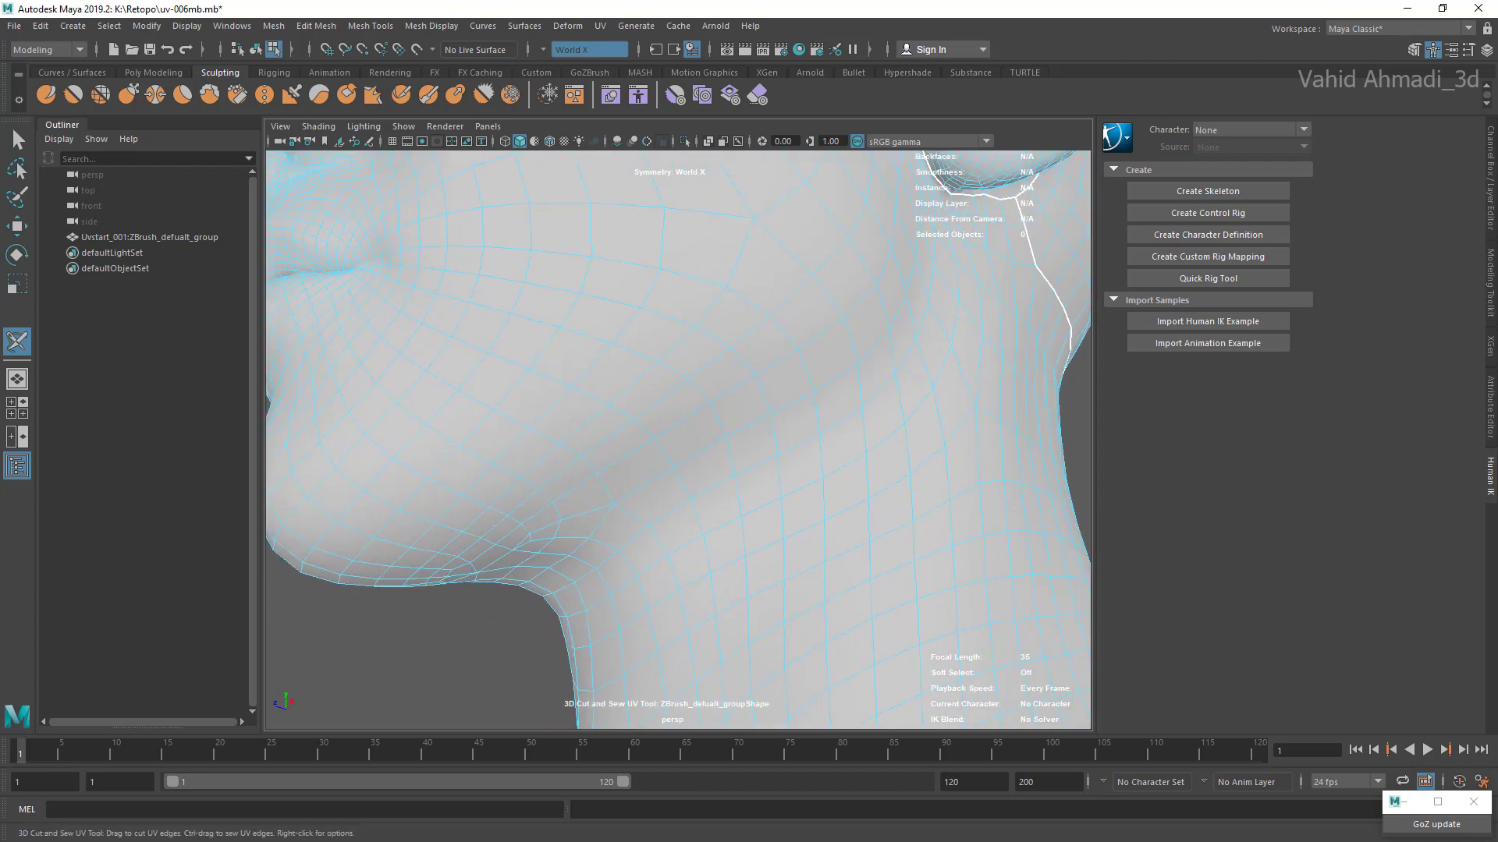
{"action": "scroll", "coordinate": [677, 440], "scroll_direction": "down", "scroll_amount": 3}
{"action": "double_click", "coordinate": [741, 425]}
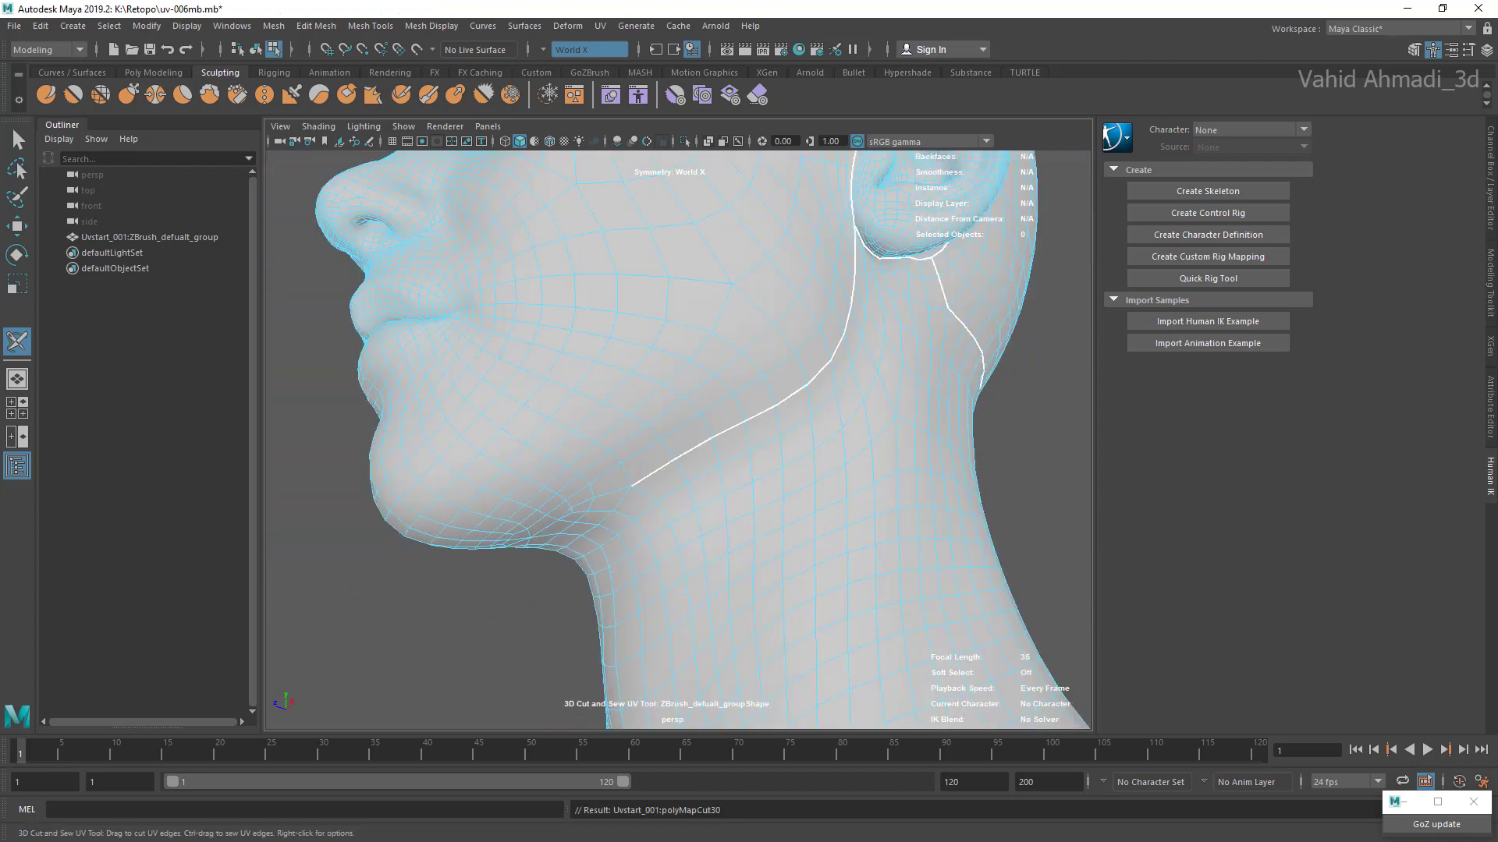
Step: Extend the jawline seam under the chin to the centre line, and undo the stray cuts down the neck
{"action": "left_click_drag", "start_coordinate": [702, 437], "coordinate": [710, 351], "text": "alt"}
{"action": "scroll", "coordinate": [677, 440], "scroll_direction": "up", "scroll_amount": 2}
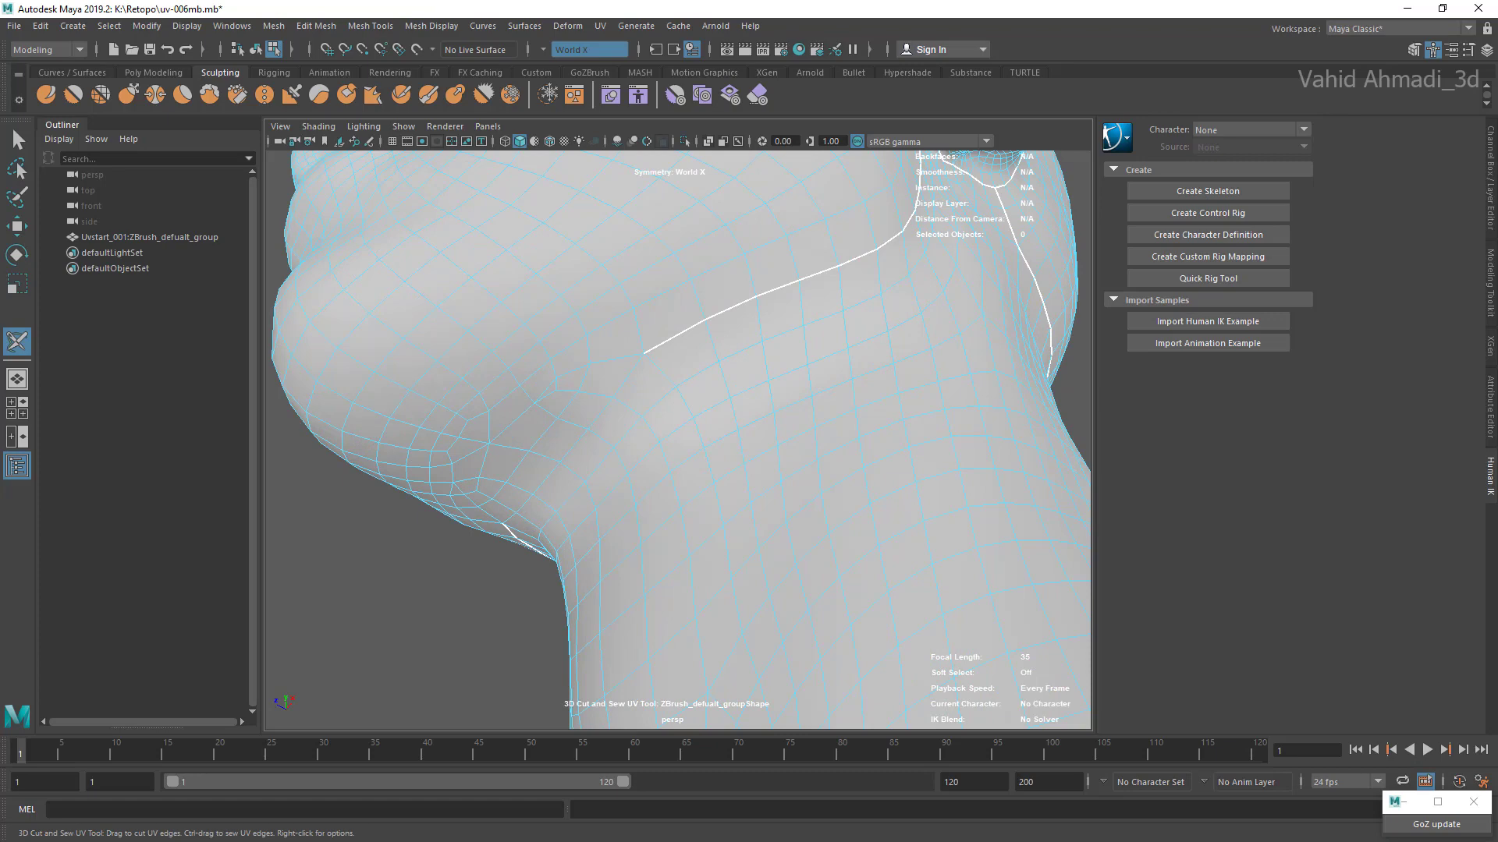
{"action": "double_click", "coordinate": [575, 437]}
{"action": "left_click_drag", "start_coordinate": [593, 444], "coordinate": [602, 358], "text": "alt"}
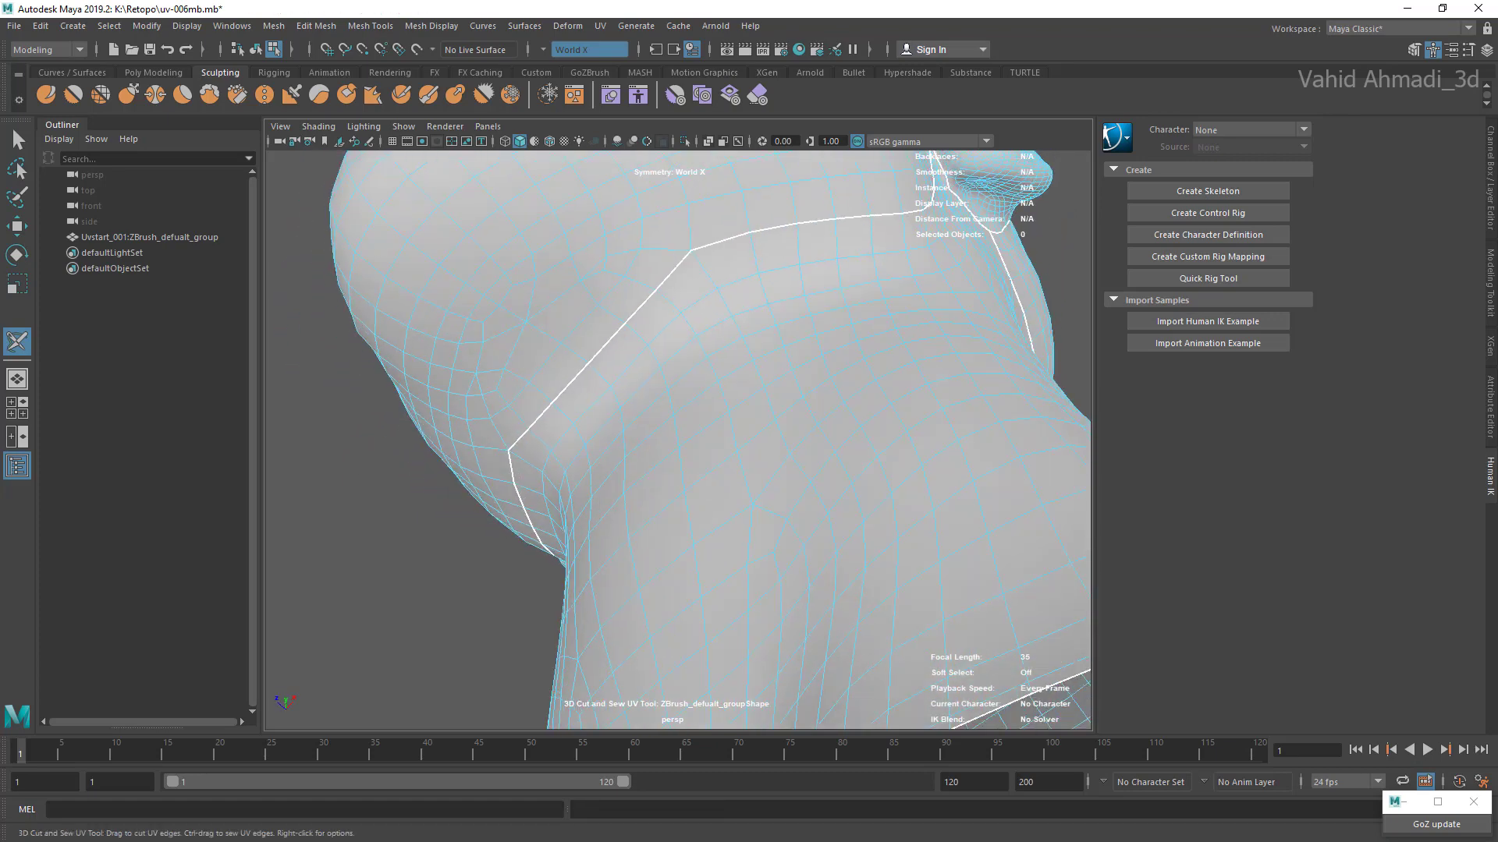
{"action": "double_click", "coordinate": [715, 374]}
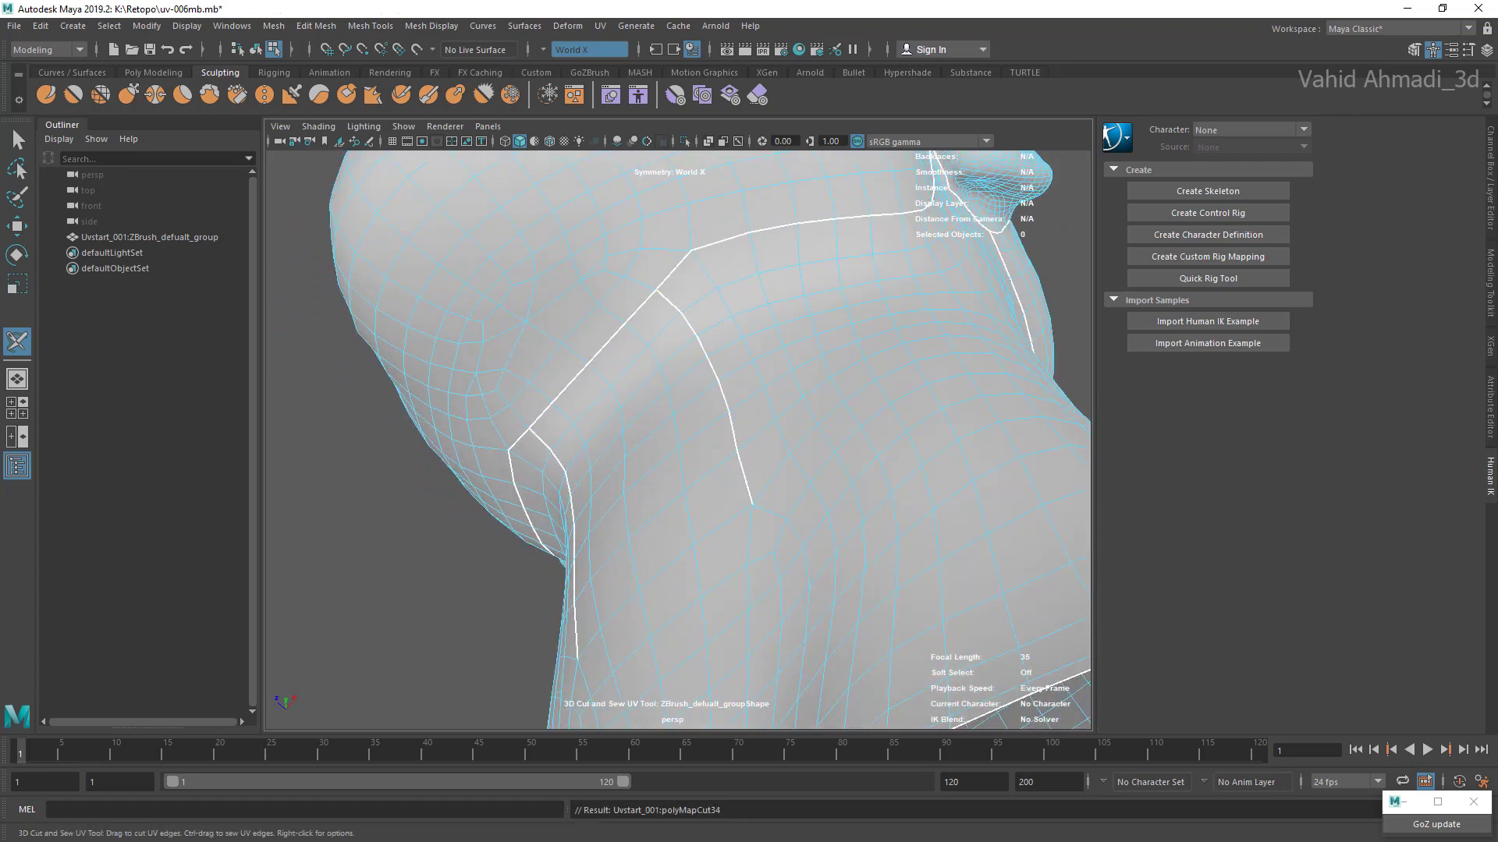
{"action": "key", "text": "ctrl+z"}
Step: Cut a centre UV seam down the back of the neck from the nape seam to the neck's open border
{"action": "left_click_drag", "start_coordinate": [671, 375], "coordinate": [889, 499], "text": "alt"}
{"action": "middle_click_drag", "start_coordinate": [749, 499], "coordinate": [749, 343], "text": "alt"}
{"action": "scroll", "coordinate": [677, 440], "scroll_direction": "up", "scroll_amount": 3}
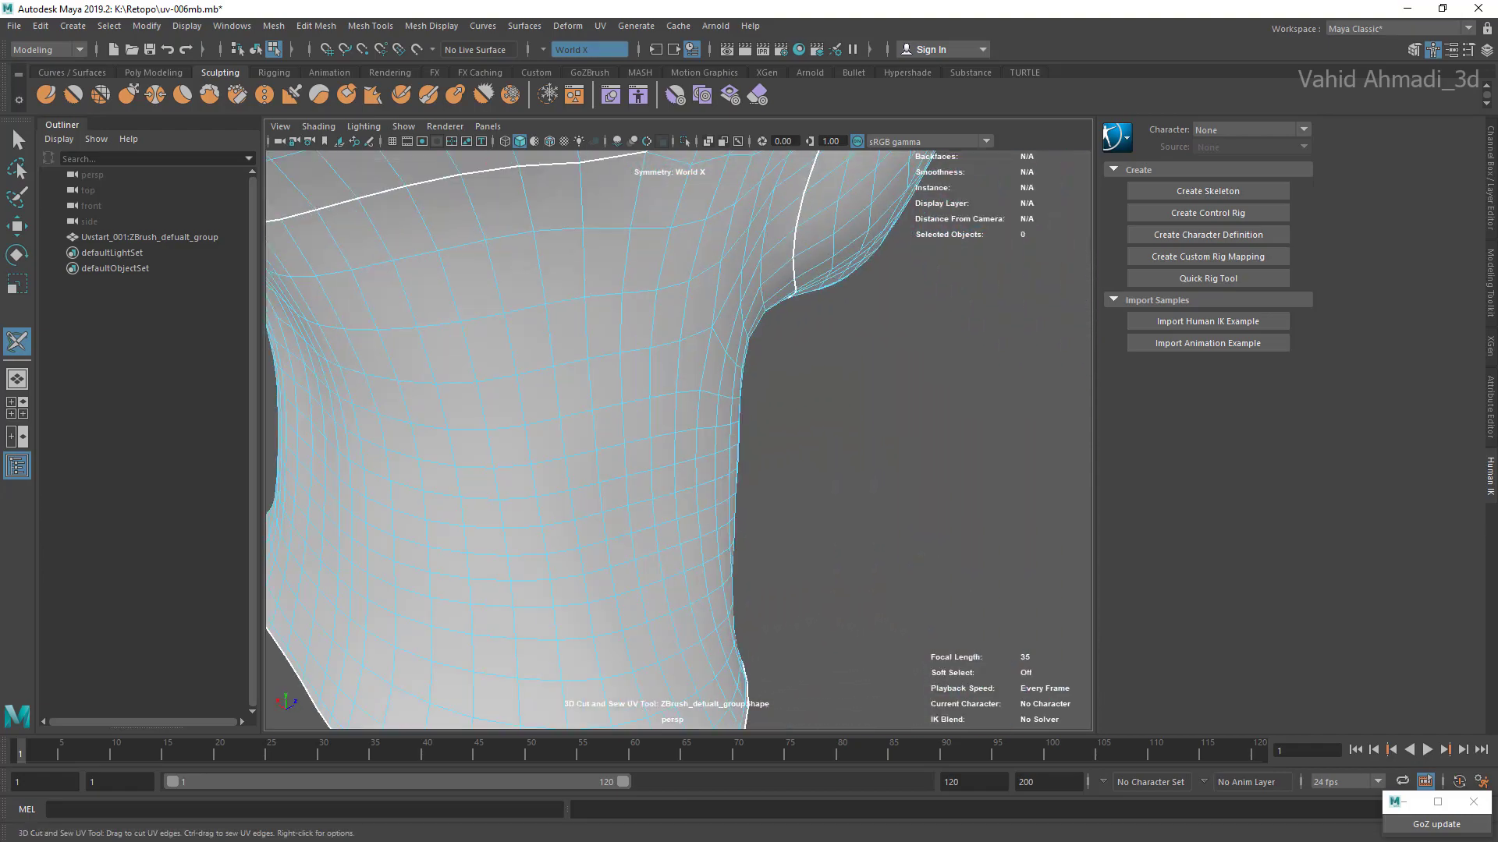
{"action": "left_click_drag", "start_coordinate": [749, 468], "coordinate": [578, 530], "text": "alt"}
{"action": "scroll", "coordinate": [677, 440], "scroll_direction": "down", "scroll_amount": 3}
{"action": "left_click_drag", "start_coordinate": [593, 468], "coordinate": [827, 476], "text": "alt"}
{"action": "double_click", "coordinate": [654, 356]}
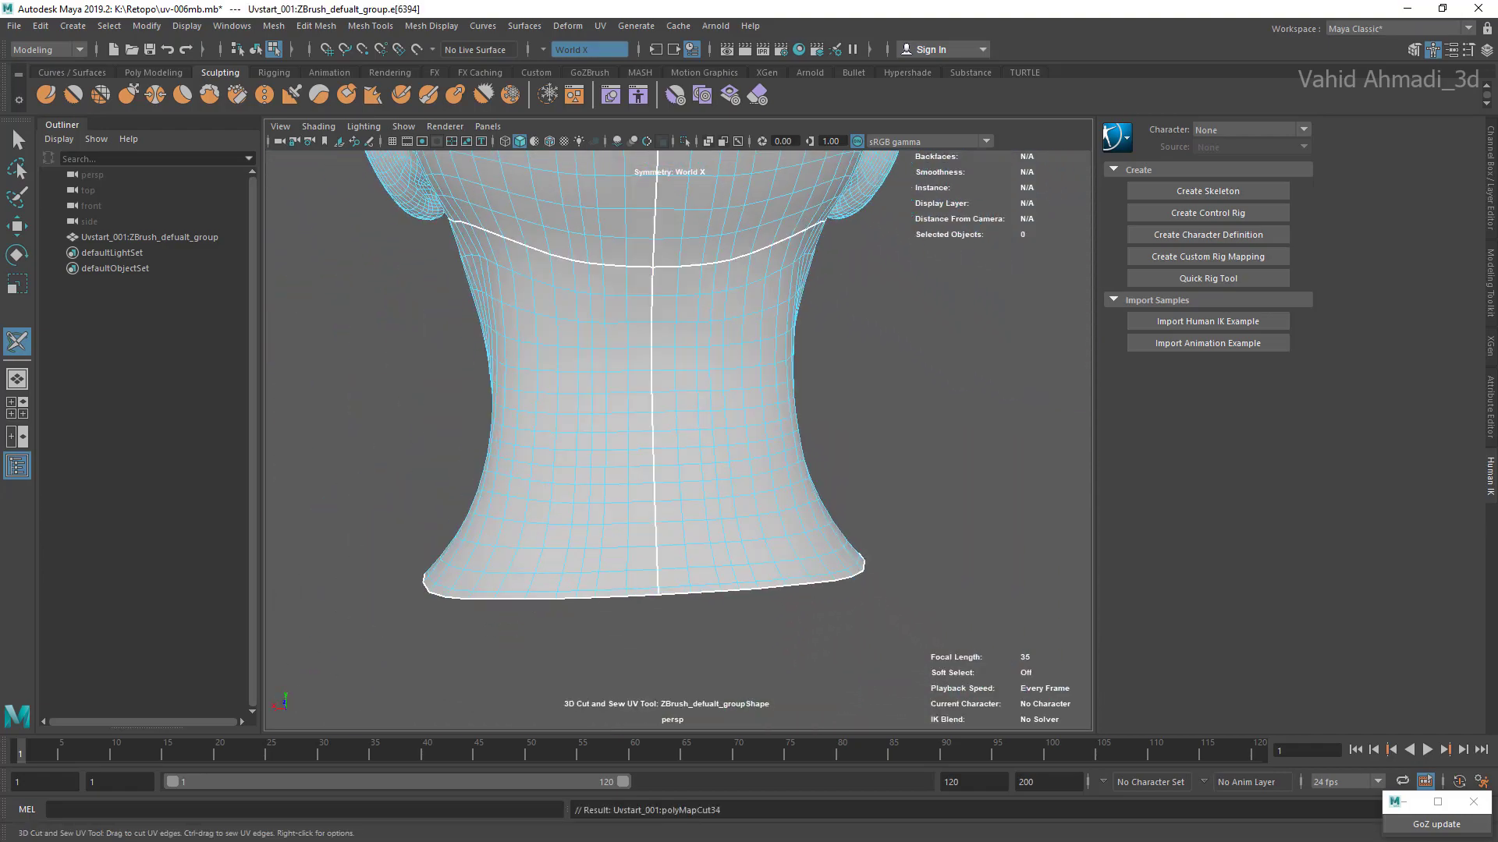
Step: Switch the cut tool's component mode for picking UV shells and select the shell on the back of the head
{"action": "left_click_drag", "start_coordinate": [655, 359], "coordinate": [601, 296], "text": "alt"}
{"action": "scroll", "coordinate": [656, 355], "scroll_direction": "down", "scroll_amount": 5}
{"action": "middle_click_drag", "start_coordinate": [655, 356], "coordinate": [638, 367], "text": "alt"}
{"action": "left_click_drag", "start_coordinate": [765, 437], "coordinate": [686, 437], "text": "alt"}
{"action": "scroll", "coordinate": [677, 351], "scroll_direction": "up", "scroll_amount": 4}
{"action": "right_click", "coordinate": [677, 269]}
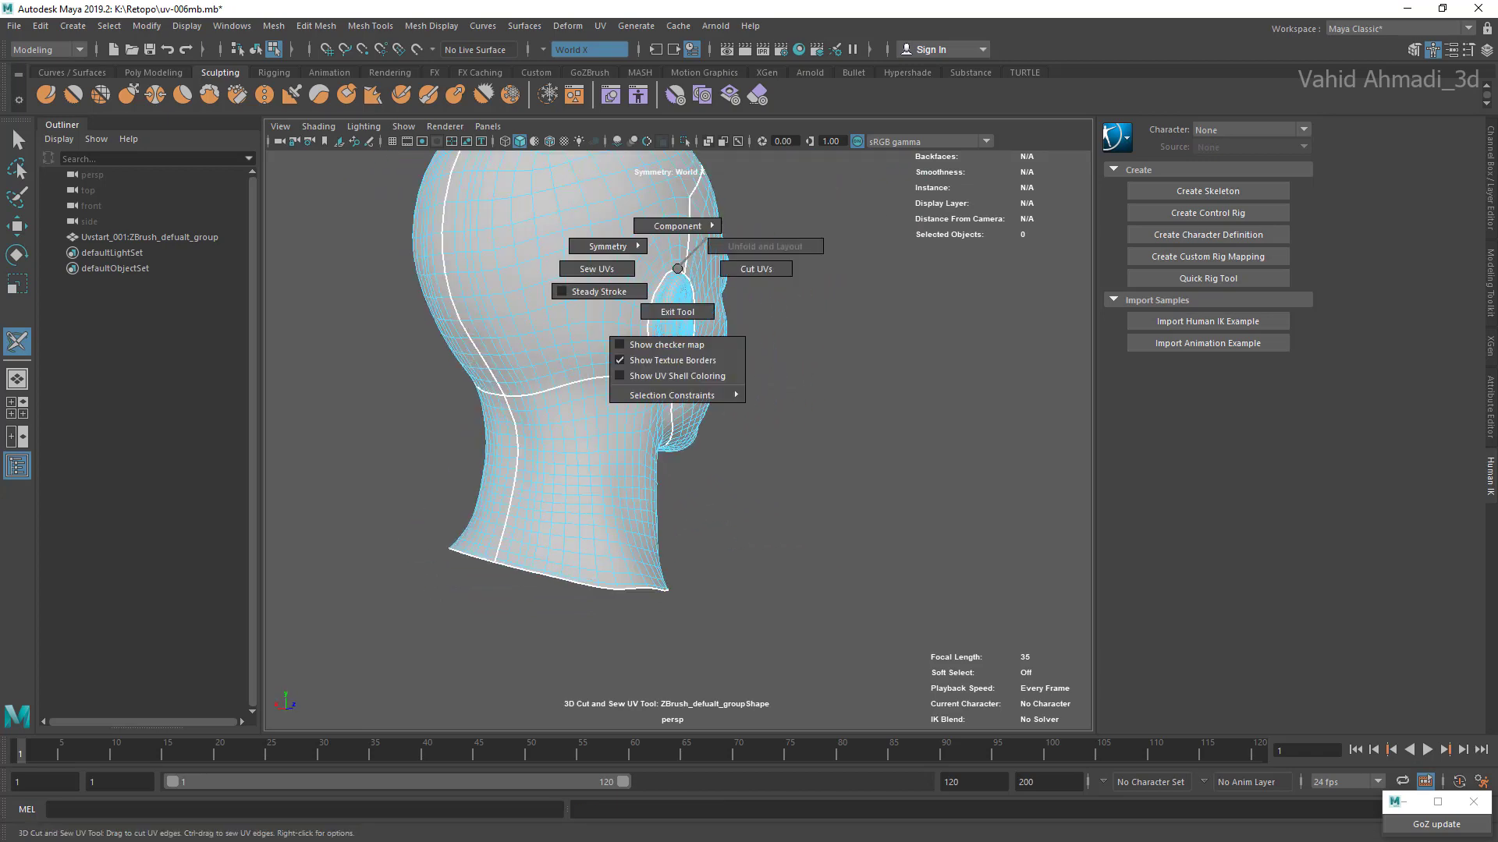
{"action": "right_click_drag", "start_coordinate": [706, 238], "coordinate": [757, 224]}
{"action": "left_click_drag", "start_coordinate": [718, 241], "coordinate": [624, 251], "text": "alt"}
{"action": "left_click", "coordinate": [601, 258]}
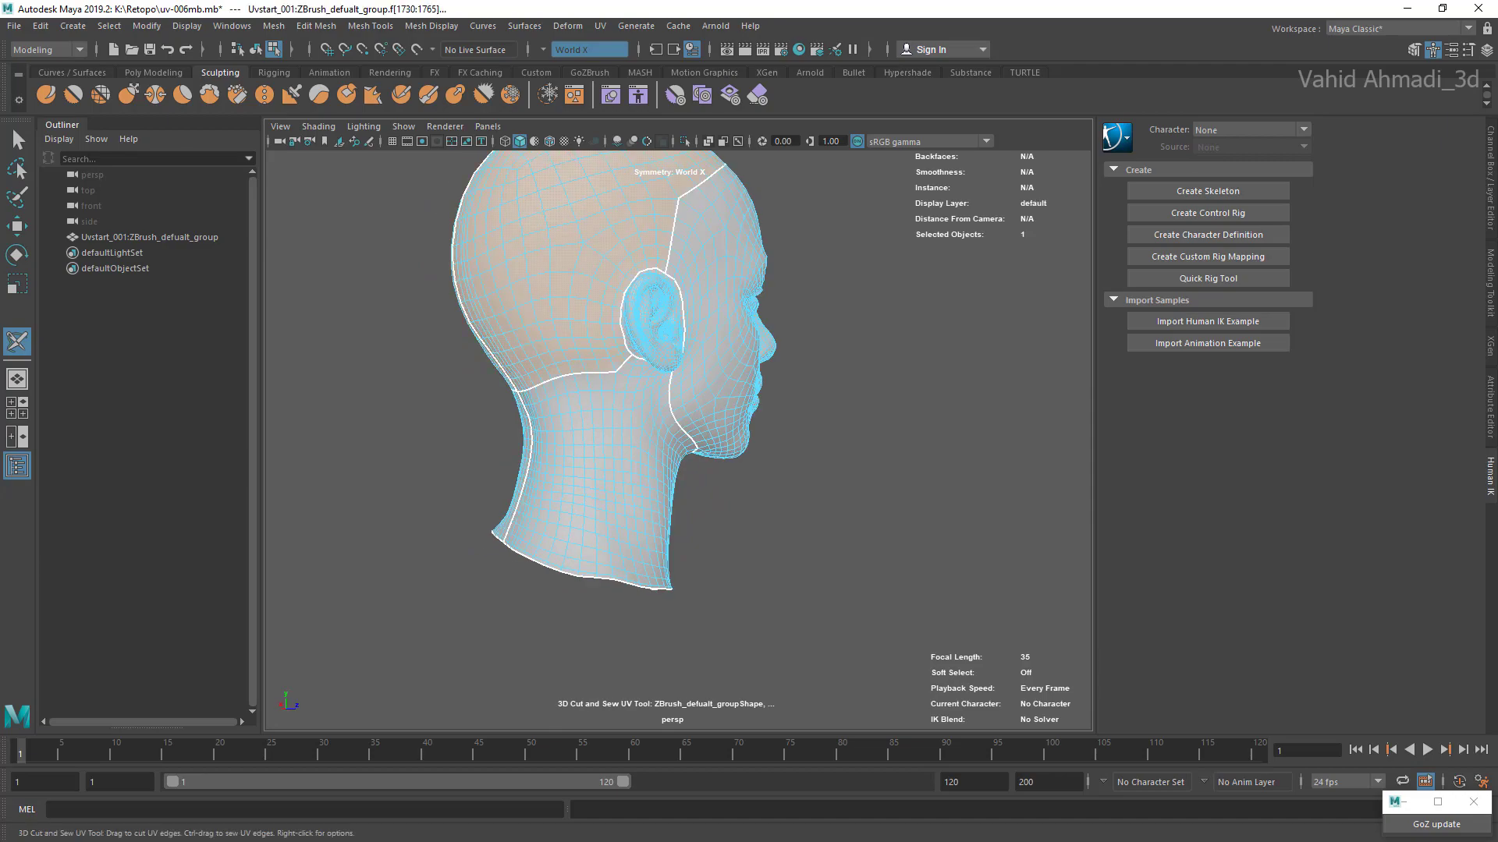
Step: Select the neck and face shells in turn to check that the seams separate them
{"action": "left_click", "coordinate": [604, 453]}
{"action": "left_click_drag", "start_coordinate": [616, 448], "coordinate": [304, 440], "text": "alt"}
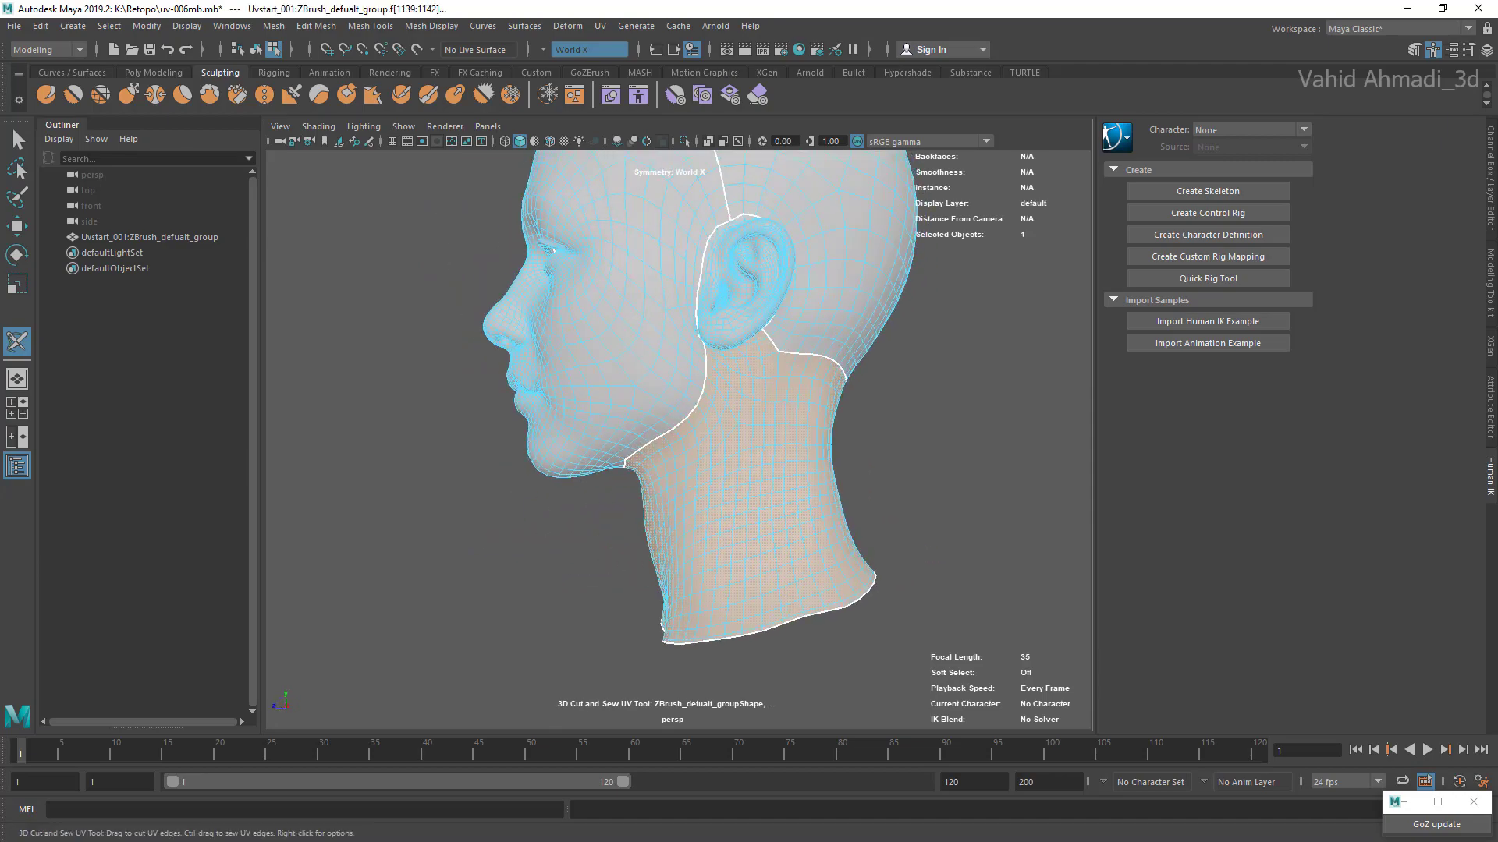
{"action": "middle_click_drag", "start_coordinate": [624, 327], "coordinate": [576, 540], "text": "alt"}
{"action": "left_click", "coordinate": [575, 468]}
{"action": "left_click_drag", "start_coordinate": [515, 468], "coordinate": [672, 480], "text": "alt"}
{"action": "scroll", "coordinate": [539, 483], "scroll_direction": "down", "scroll_amount": 10}
{"action": "scroll", "coordinate": [444, 484], "scroll_direction": "up", "scroll_amount": 9}
{"action": "middle_click_drag", "start_coordinate": [673, 479], "coordinate": [636, 448], "text": "alt"}
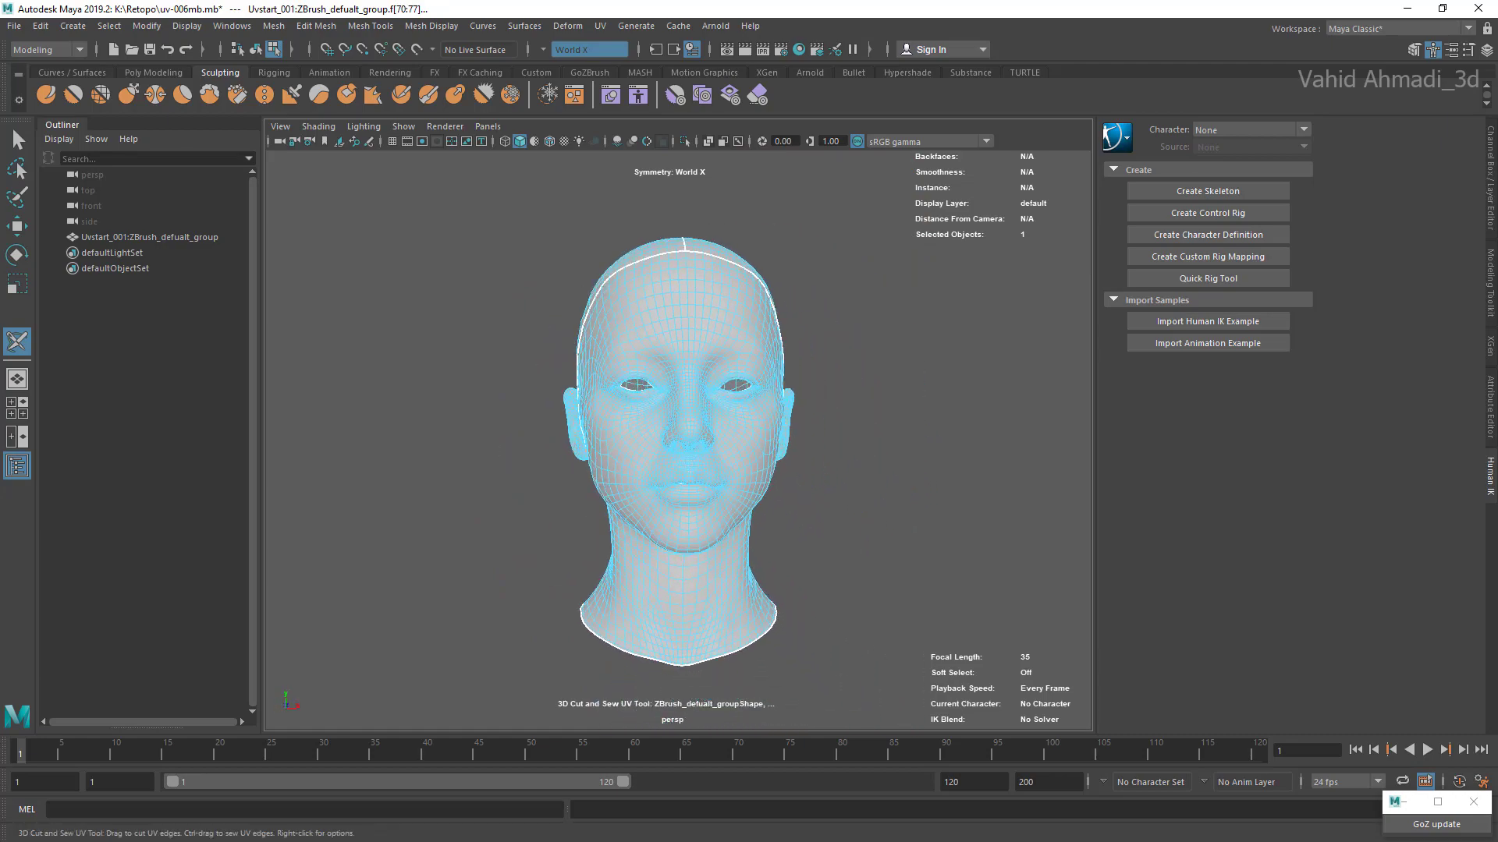
Step: Exit the 3D Cut and Sew UV tool and select all faces of the head mesh
{"action": "right_click", "coordinate": [675, 301]}
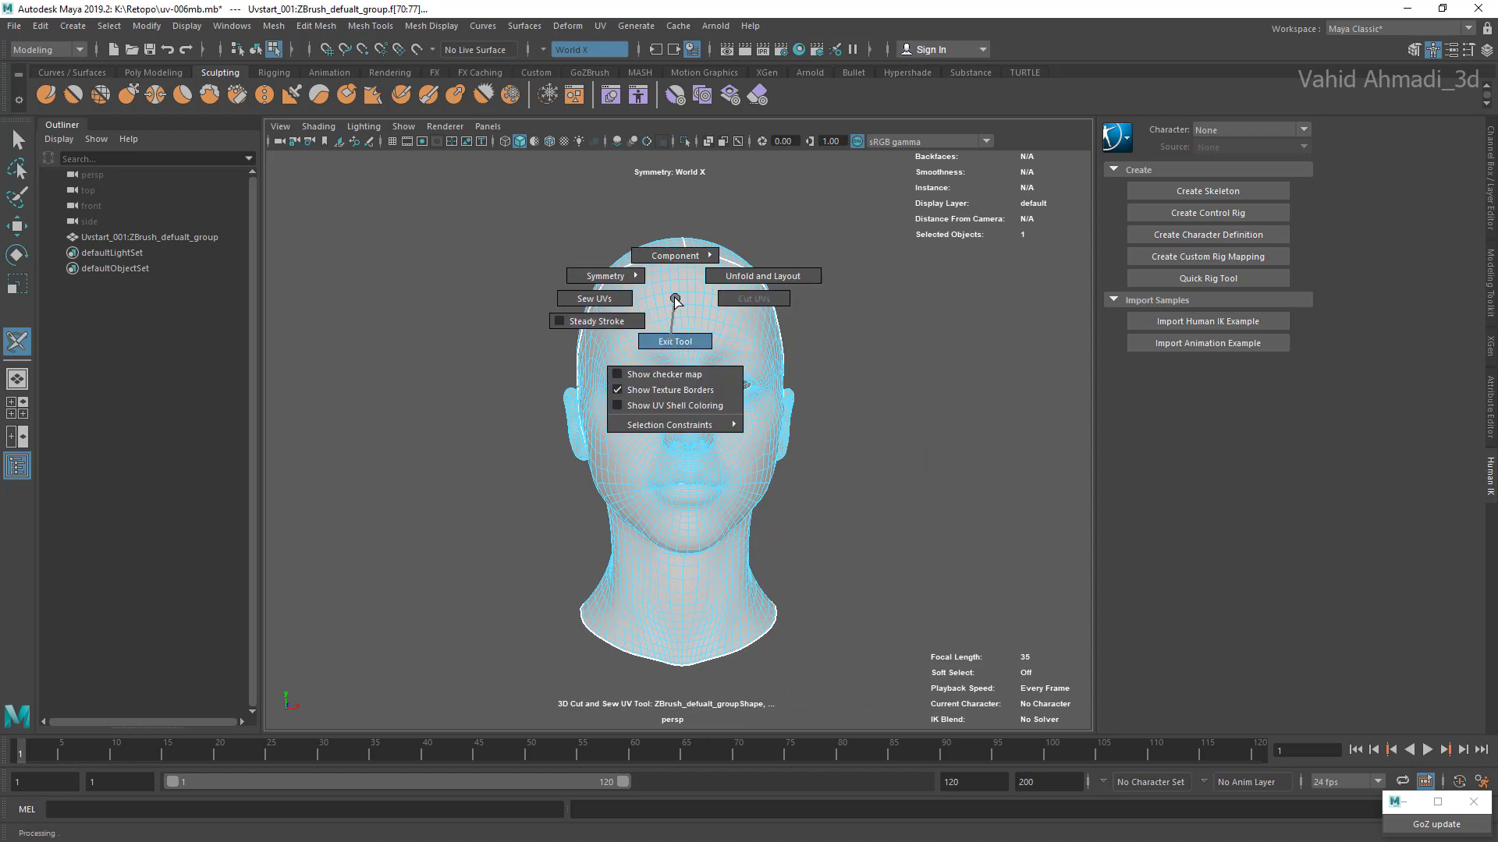
{"action": "left_click", "coordinate": [674, 341]}
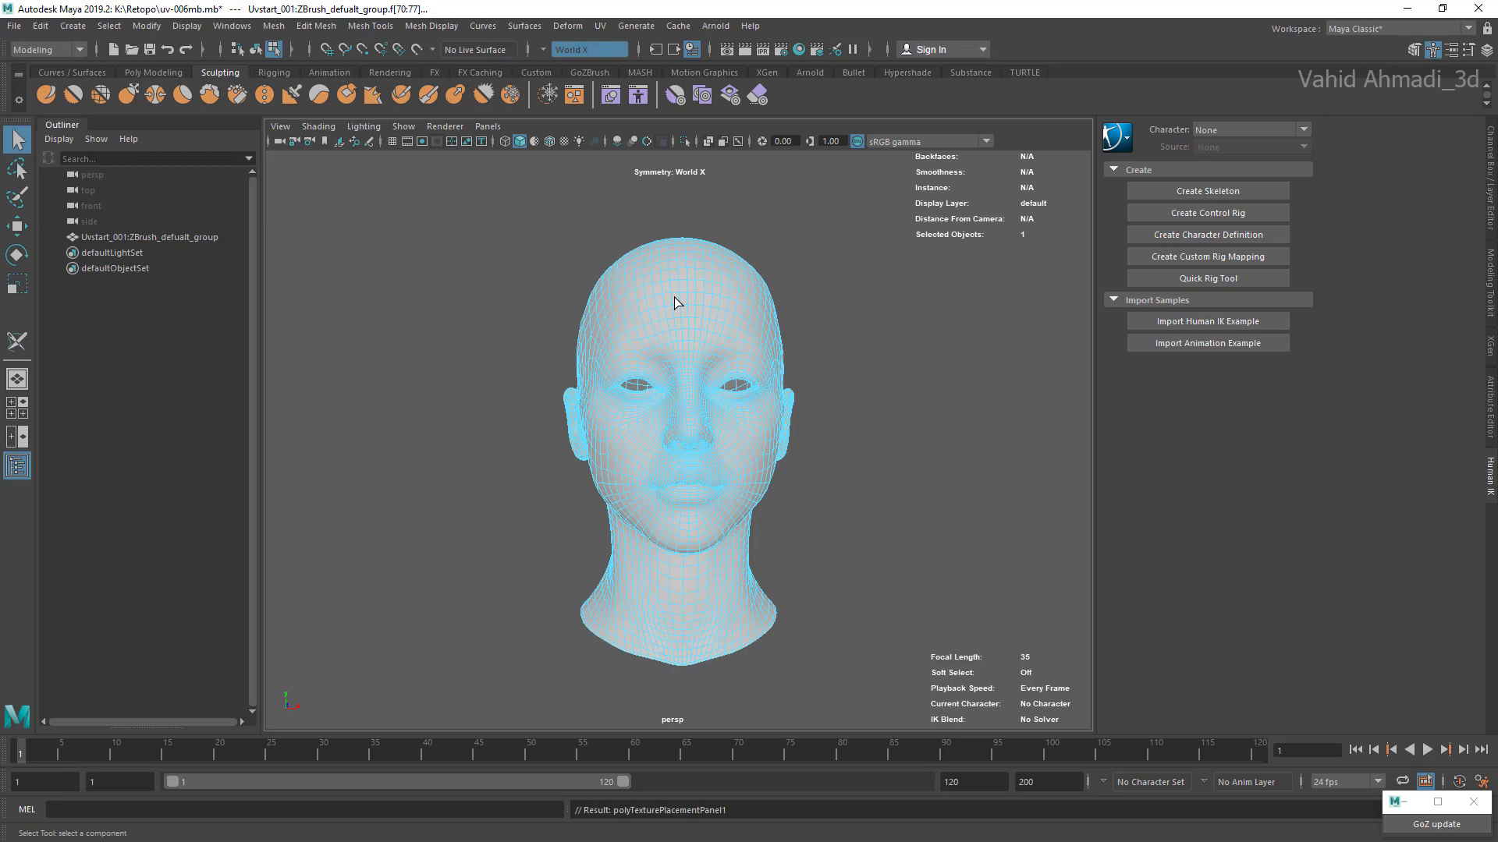
{"action": "right_click", "coordinate": [694, 299]}
{"action": "right_click_drag", "start_coordinate": [694, 299], "coordinate": [701, 334]}
{"action": "scroll", "coordinate": [700, 333], "scroll_direction": "down", "scroll_amount": 4}
{"action": "left_click_drag", "start_coordinate": [860, 291], "coordinate": [510, 596]}
{"action": "scroll", "coordinate": [674, 297], "scroll_direction": "up", "scroll_amount": 4}
Step: Open the UV Editor and turn symmetry off
{"action": "left_click", "coordinate": [599, 26]}
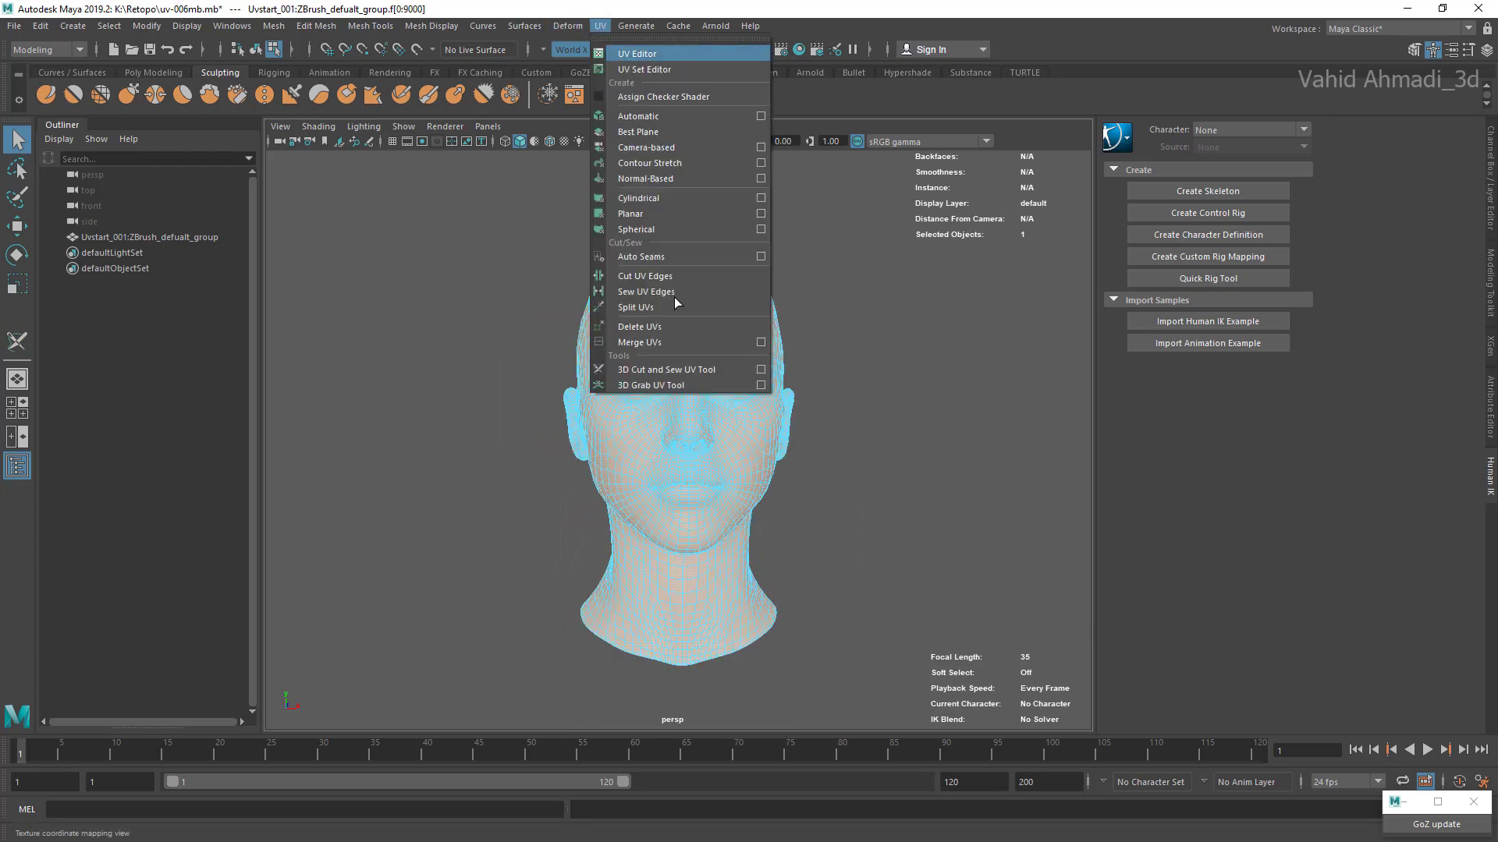
{"action": "left_click", "coordinate": [638, 53]}
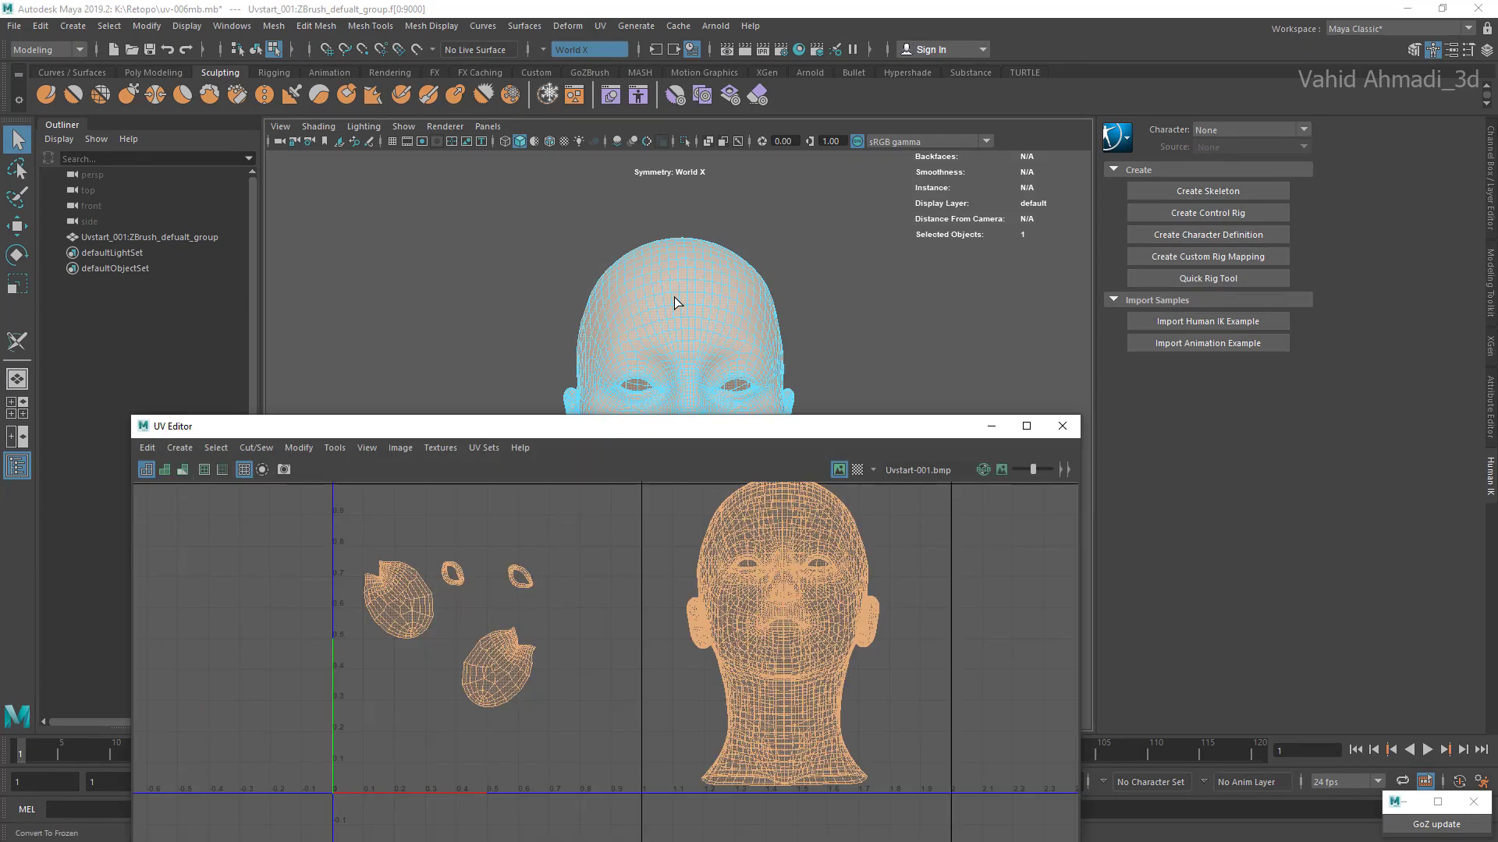
{"action": "left_click", "coordinate": [590, 50]}
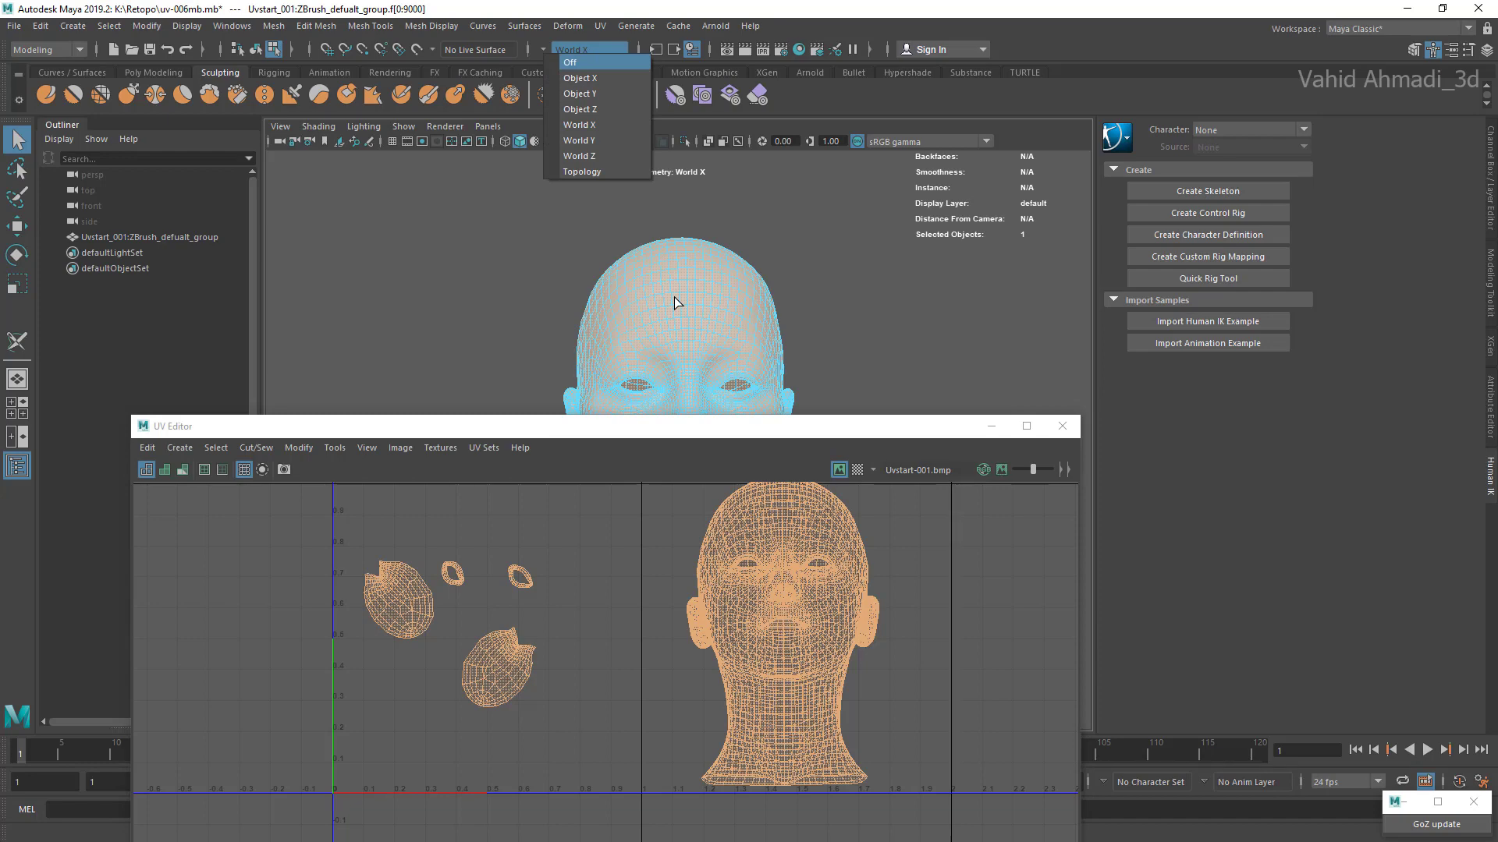
{"action": "left_click", "coordinate": [570, 62]}
Step: Unfold the selected head UVs, and clear the selection
{"action": "scroll", "coordinate": [762, 584], "scroll_direction": "down", "scroll_amount": 6}
{"action": "scroll", "coordinate": [762, 584], "scroll_direction": "up", "scroll_amount": 4}
{"action": "scroll", "coordinate": [784, 550], "scroll_direction": "up", "scroll_amount": 3}
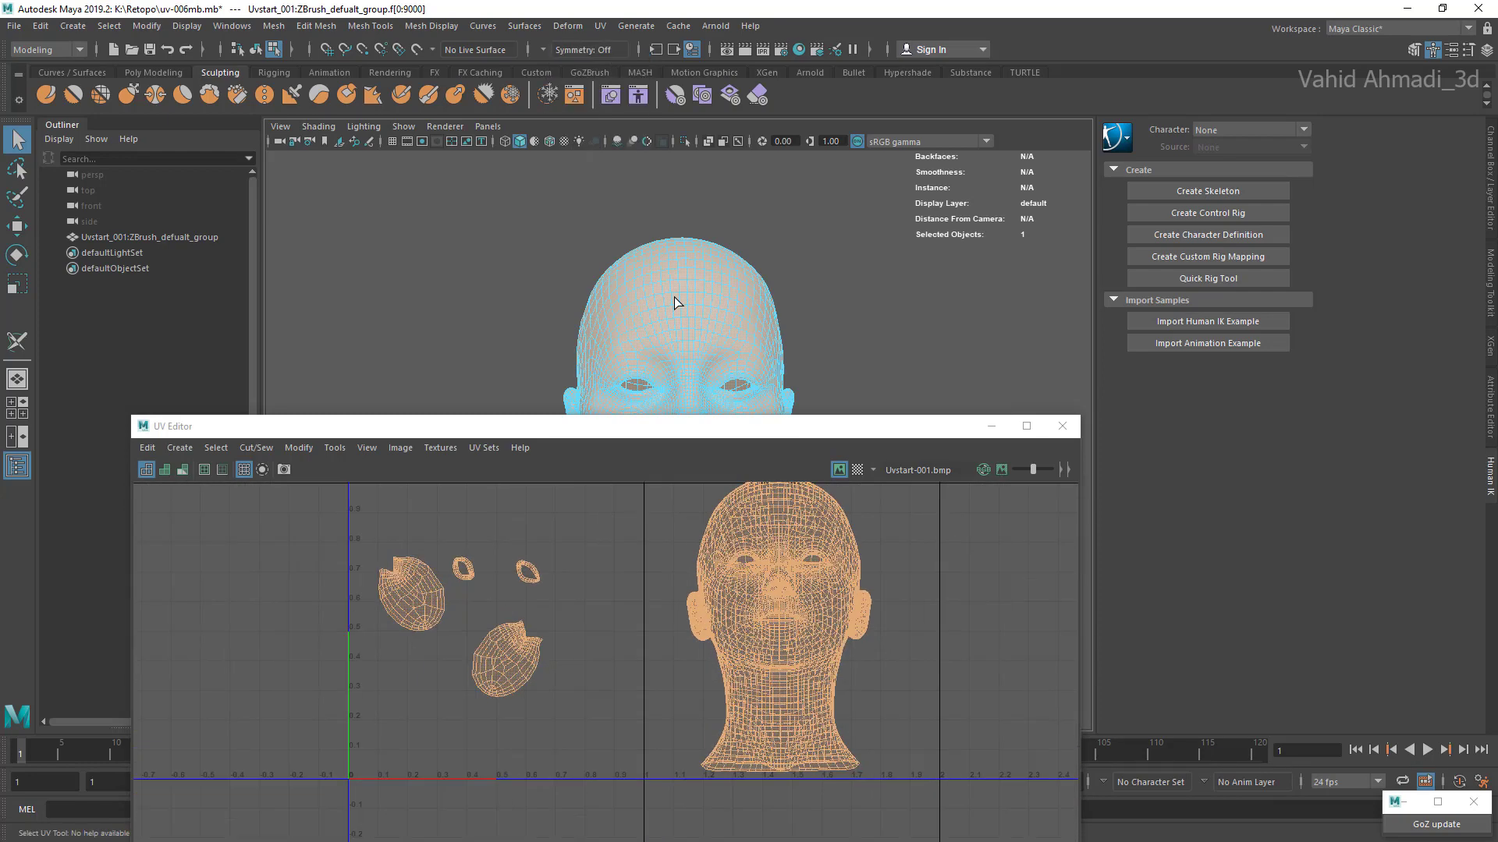
{"action": "scroll", "coordinate": [784, 550], "scroll_direction": "down", "scroll_amount": 5}
{"action": "scroll", "coordinate": [784, 550], "scroll_direction": "up", "scroll_amount": 4}
{"action": "scroll", "coordinate": [784, 550], "scroll_direction": "up", "scroll_amount": 2}
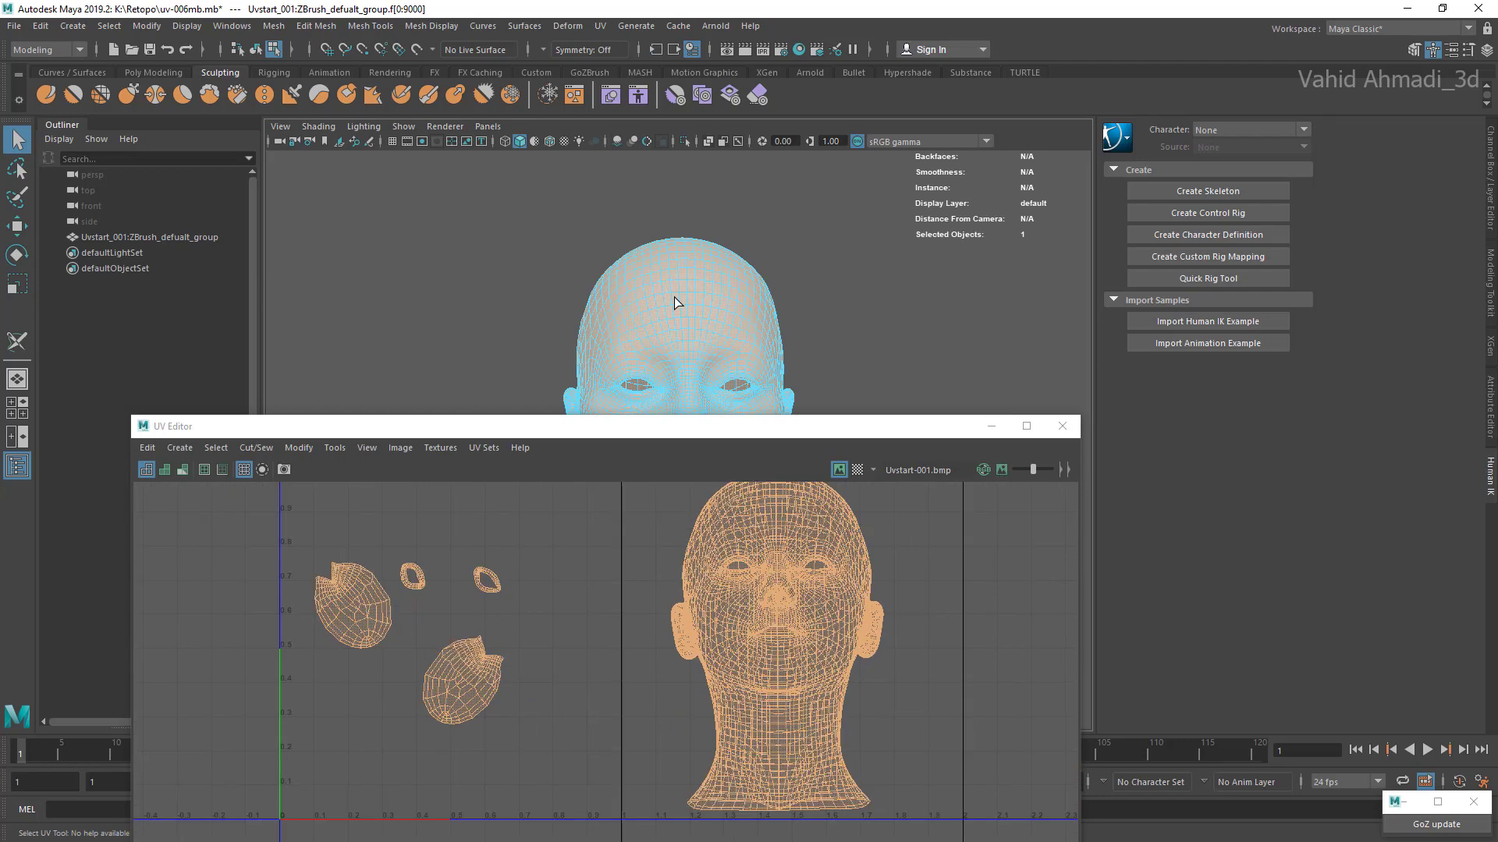
{"action": "scroll", "coordinate": [784, 550], "scroll_direction": "down", "scroll_amount": 4}
{"action": "scroll", "coordinate": [783, 550], "scroll_direction": "up", "scroll_amount": 3}
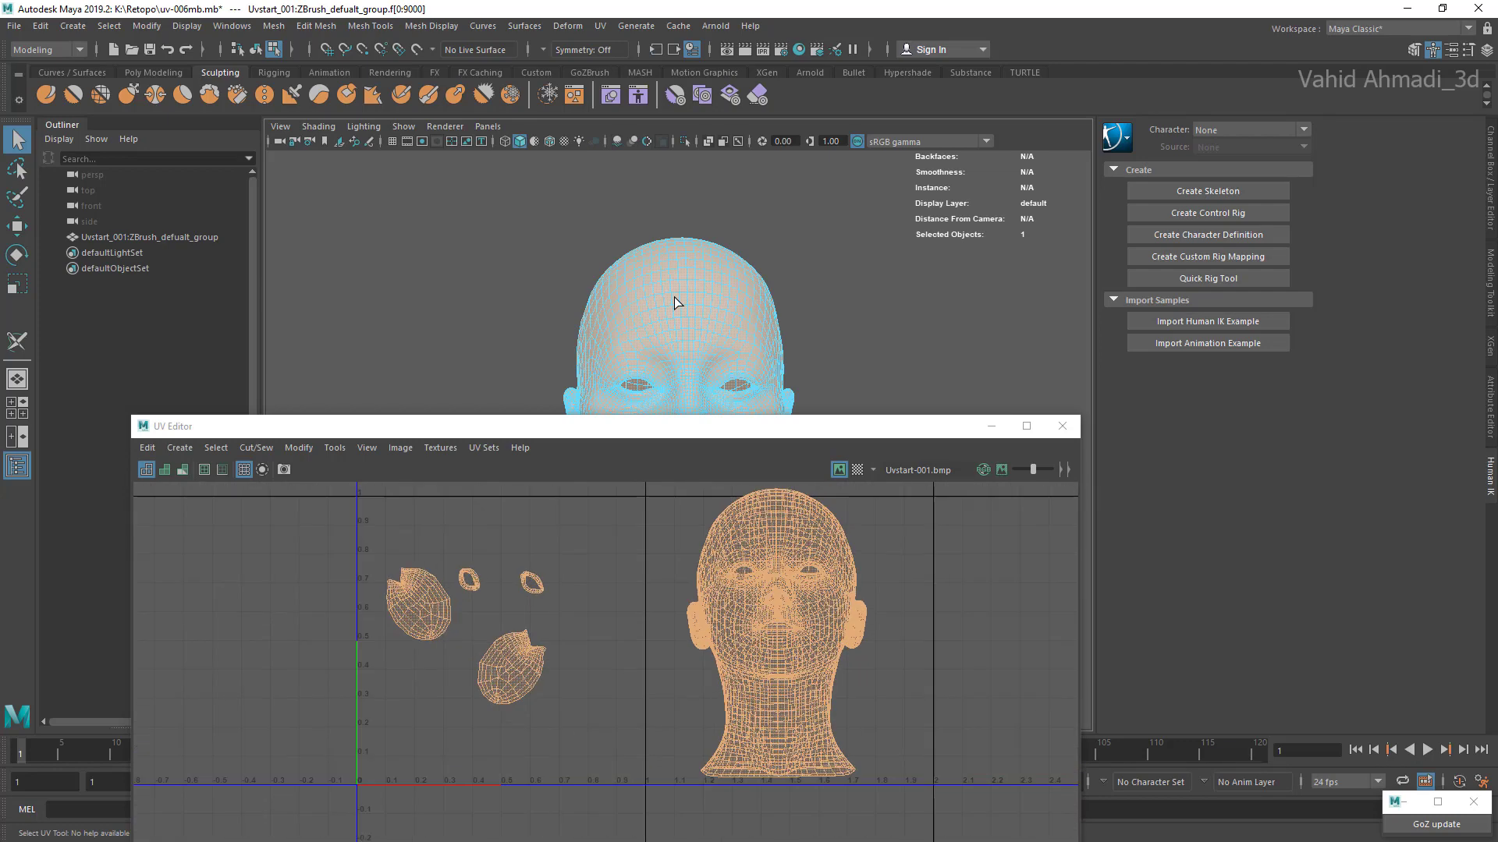
{"action": "key", "text": "ctrl+u"}
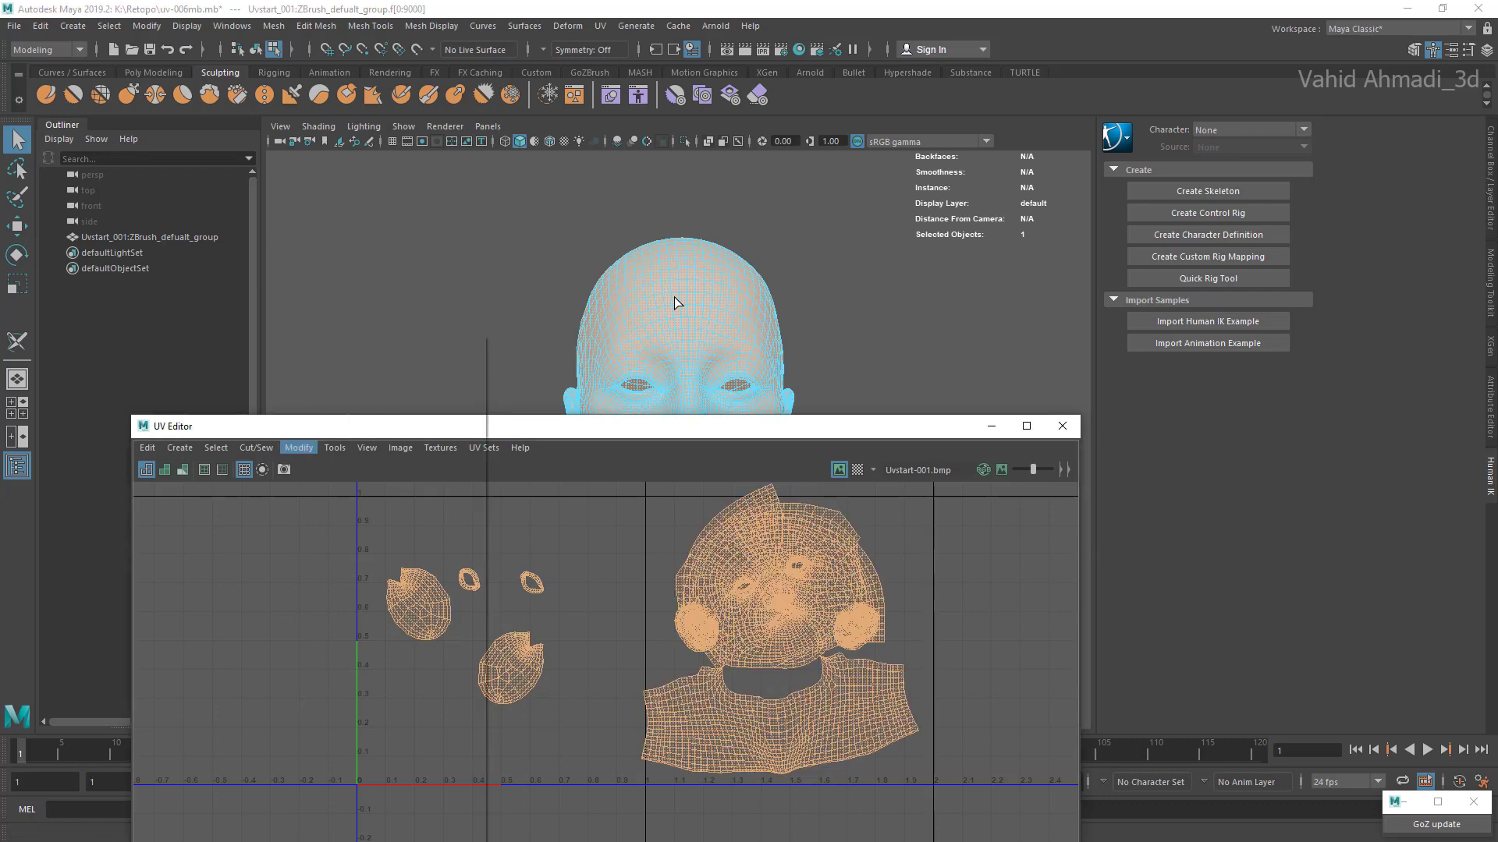
{"action": "left_click", "coordinate": [298, 447]}
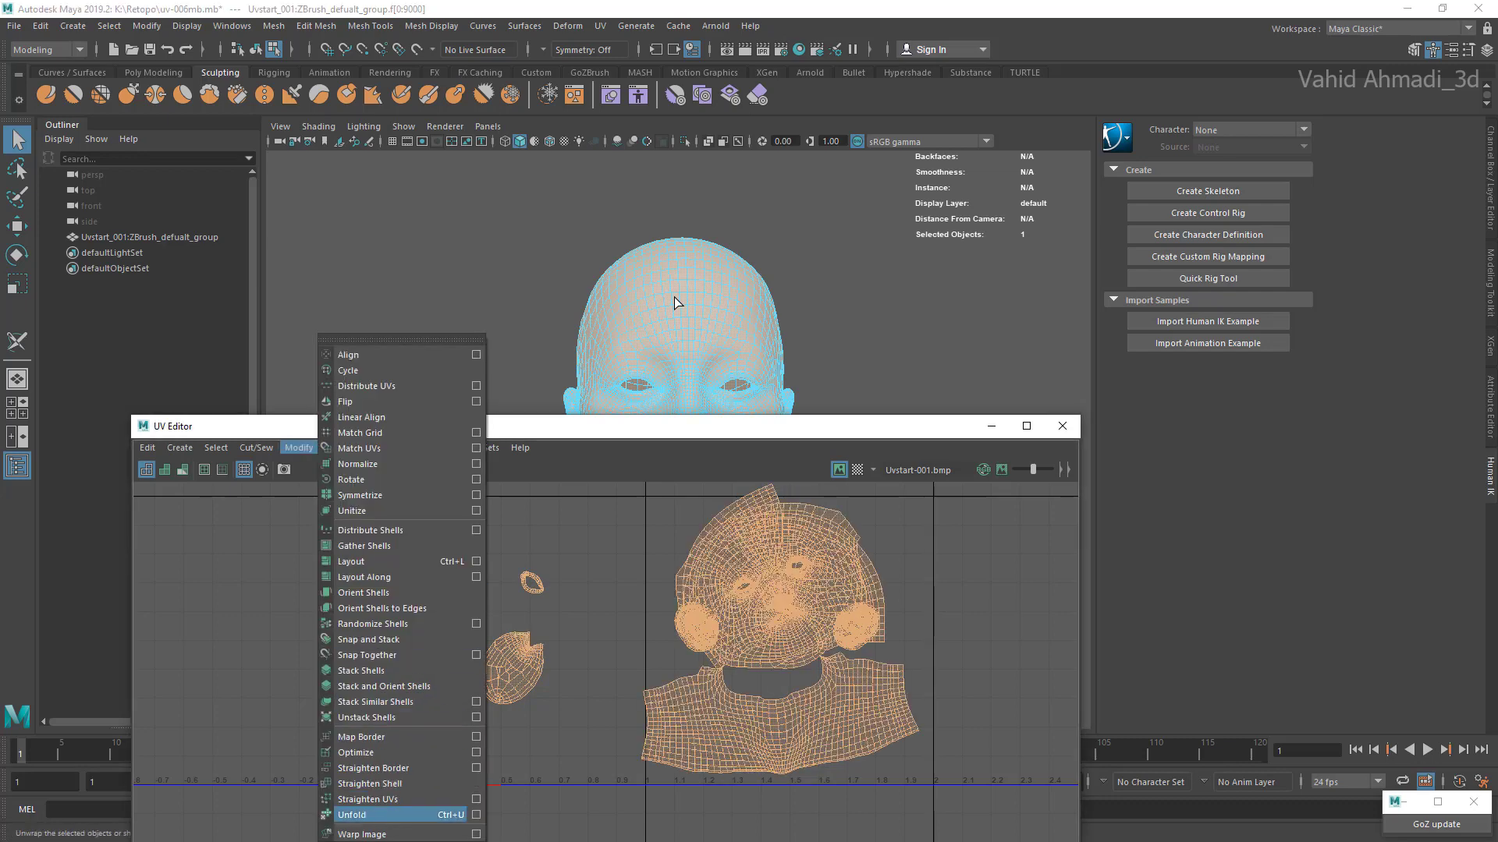
{"action": "left_click", "coordinate": [944, 620]}
Step: Select all UV shells and lay them out in the full-square region through the Layout UVs options
{"action": "scroll", "coordinate": [944, 620], "scroll_direction": "down", "scroll_amount": 5}
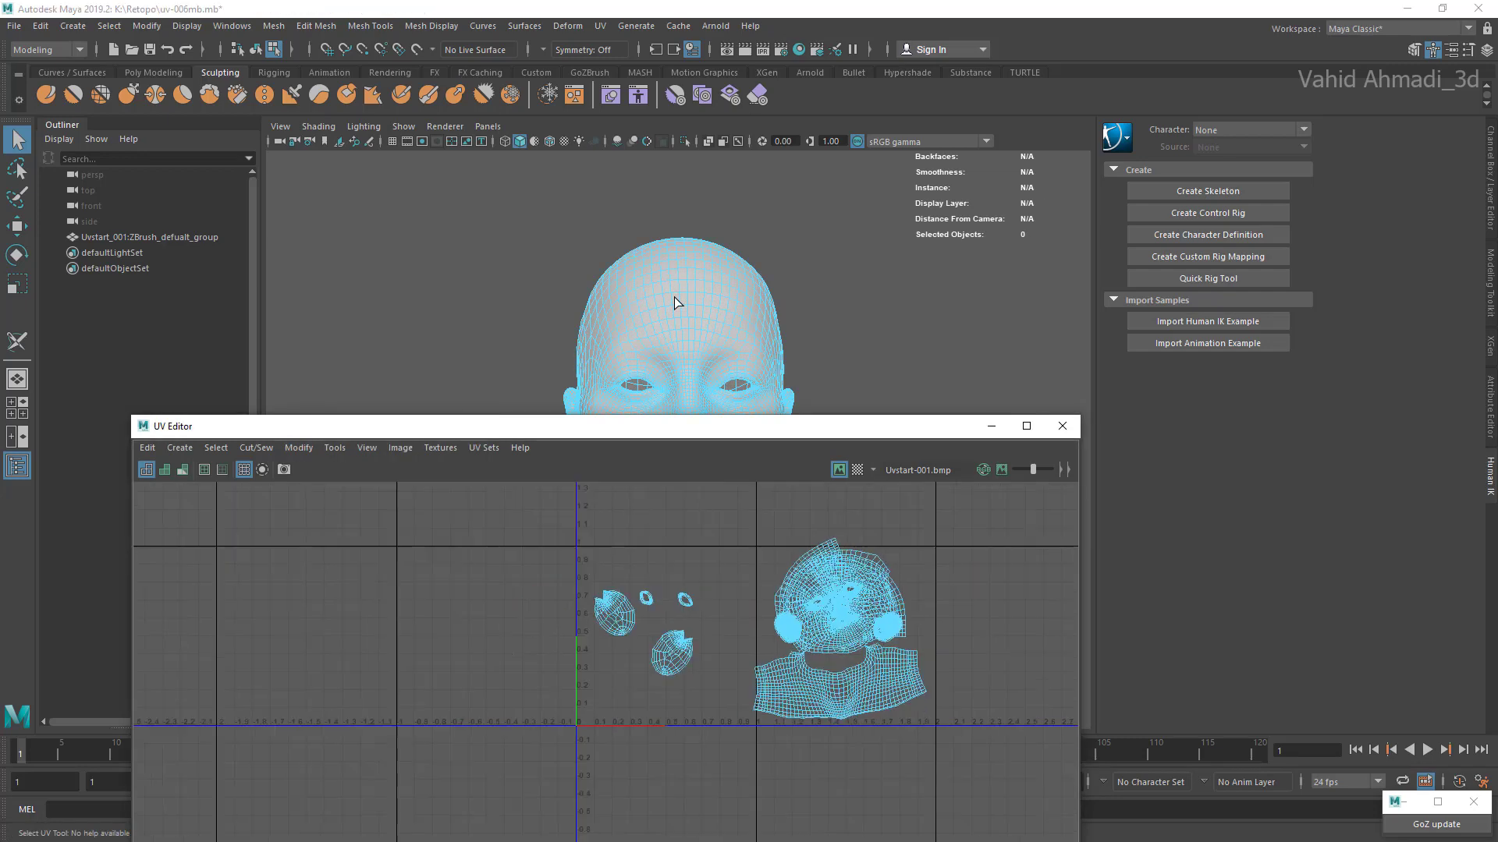
{"action": "mouse_move", "coordinate": [997, 536]}
{"action": "left_mouse_down"}
{"action": "mouse_move", "coordinate": [911, 611]}
{"action": "mouse_move", "coordinate": [522, 756]}
{"action": "left_mouse_up"}
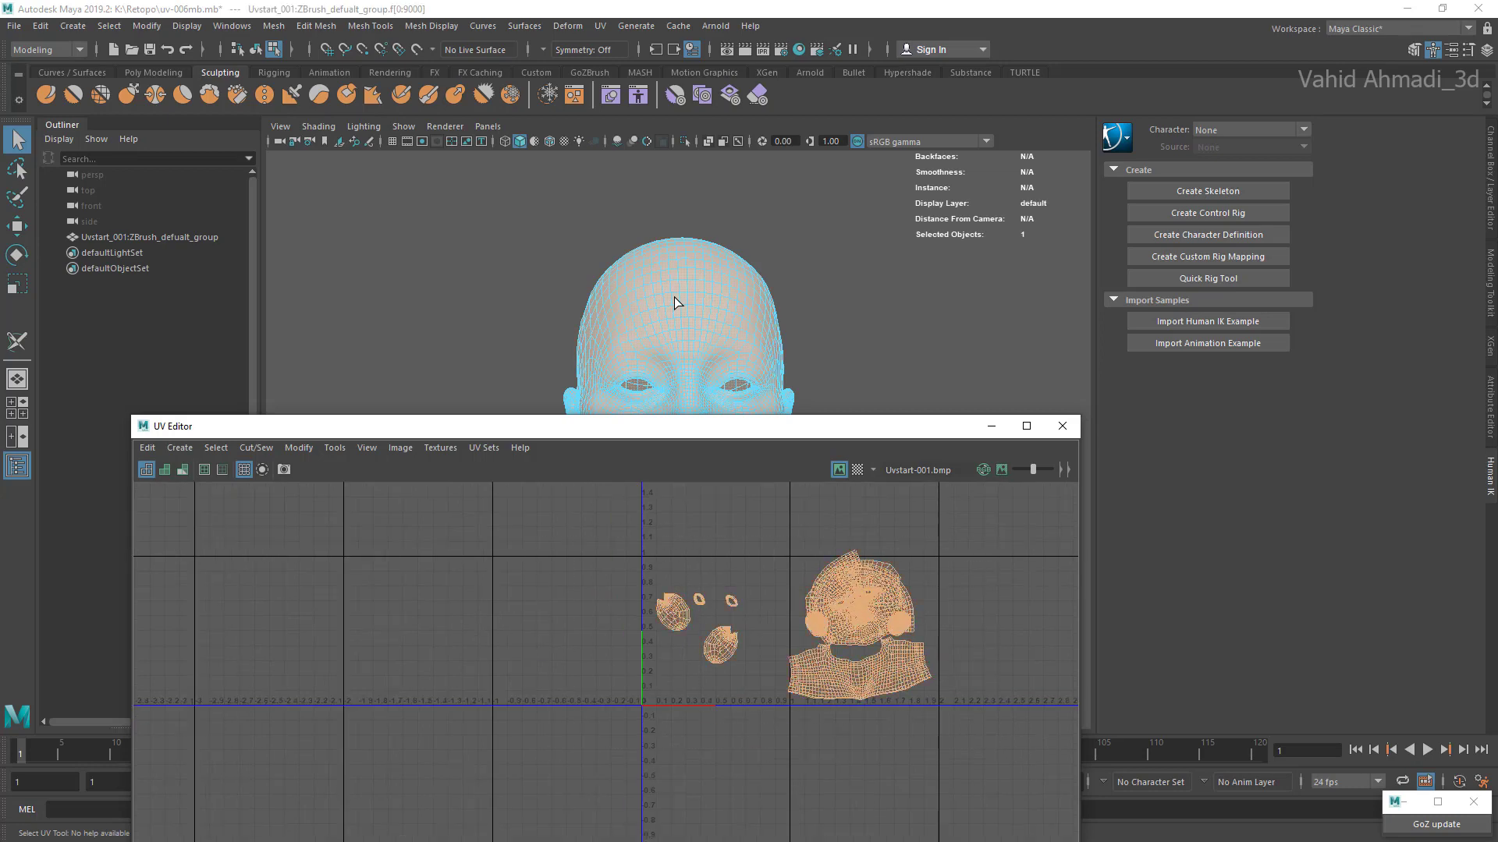
{"action": "scroll", "coordinate": [610, 618], "scroll_direction": "up", "scroll_amount": 2}
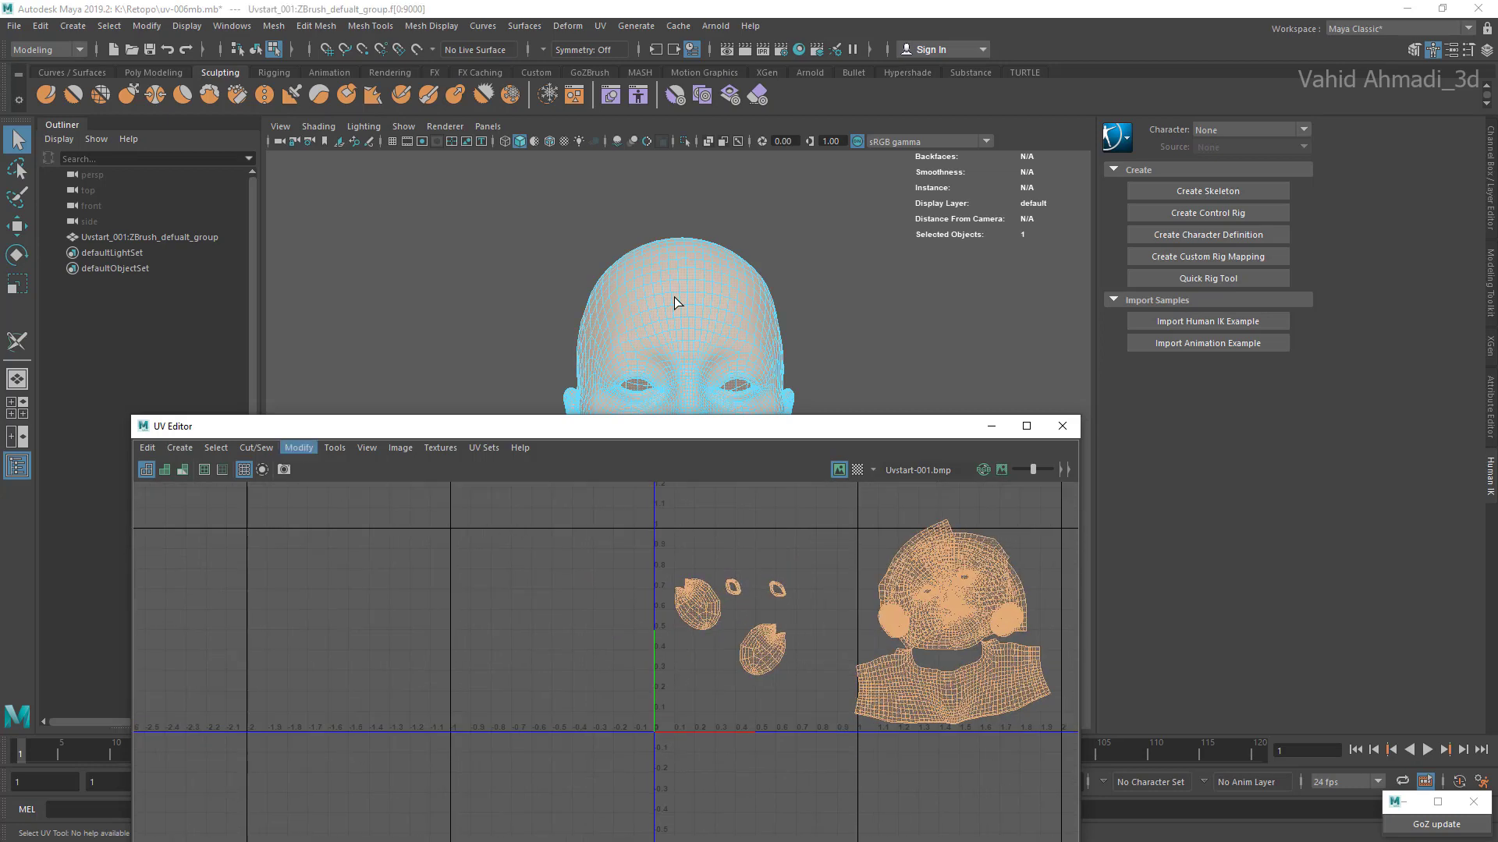
{"action": "left_click", "coordinate": [298, 448]}
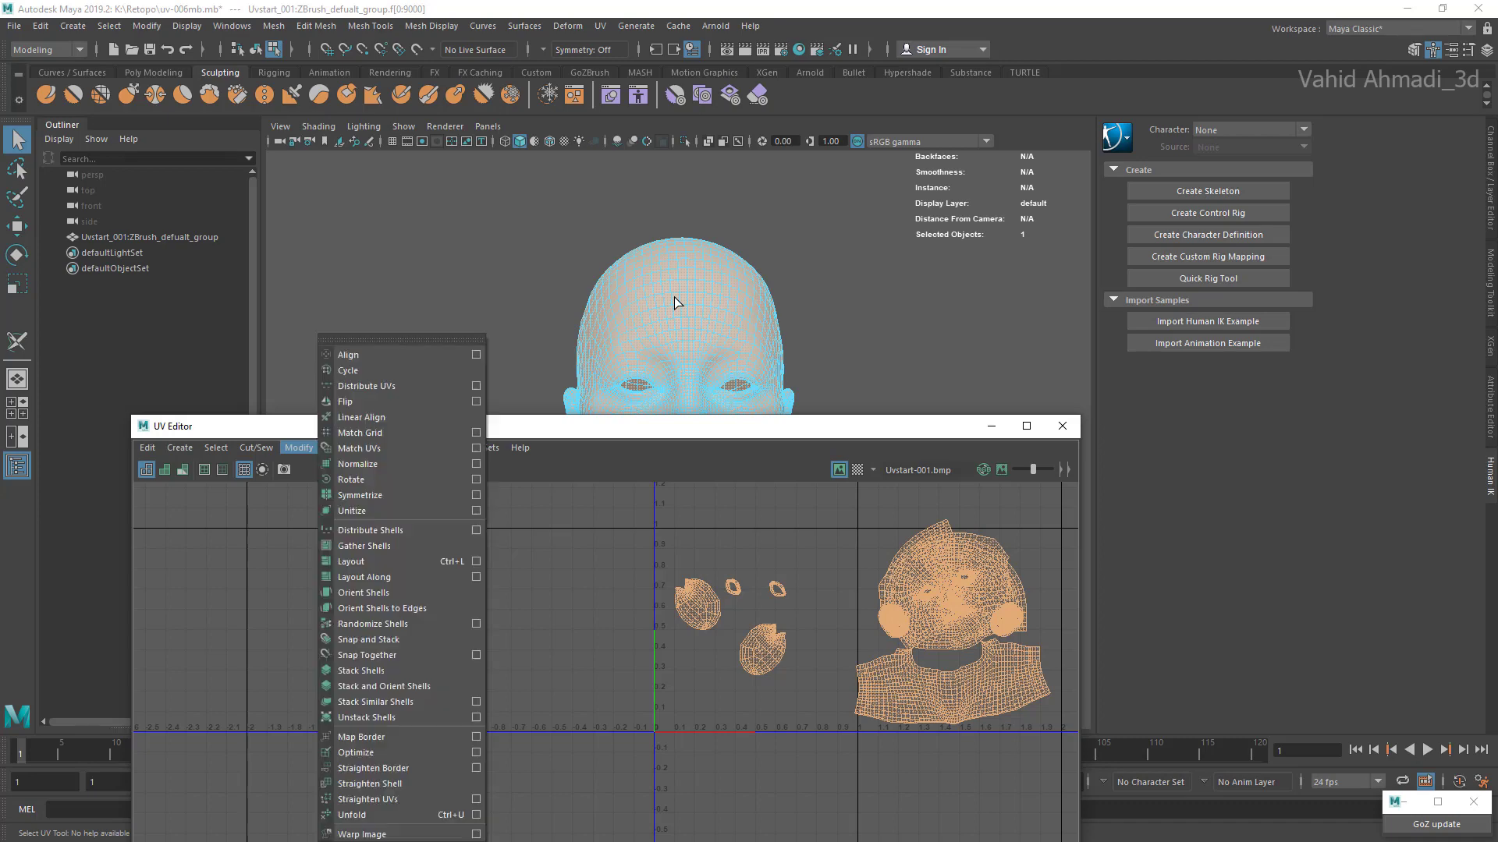
{"action": "left_click", "coordinate": [475, 562]}
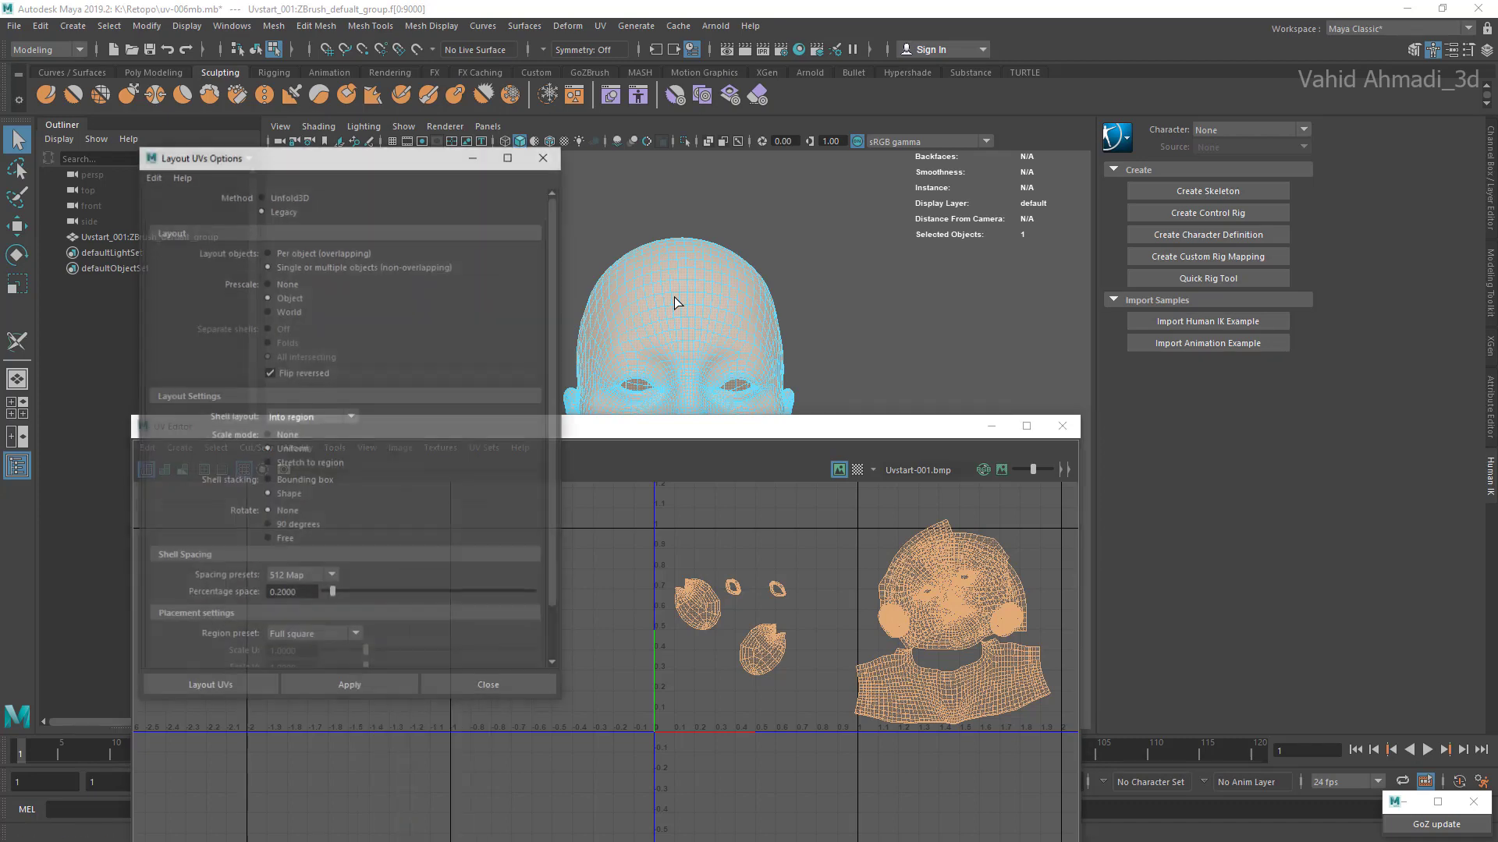
{"action": "left_click_drag", "start_coordinate": [312, 155], "coordinate": [392, 218]}
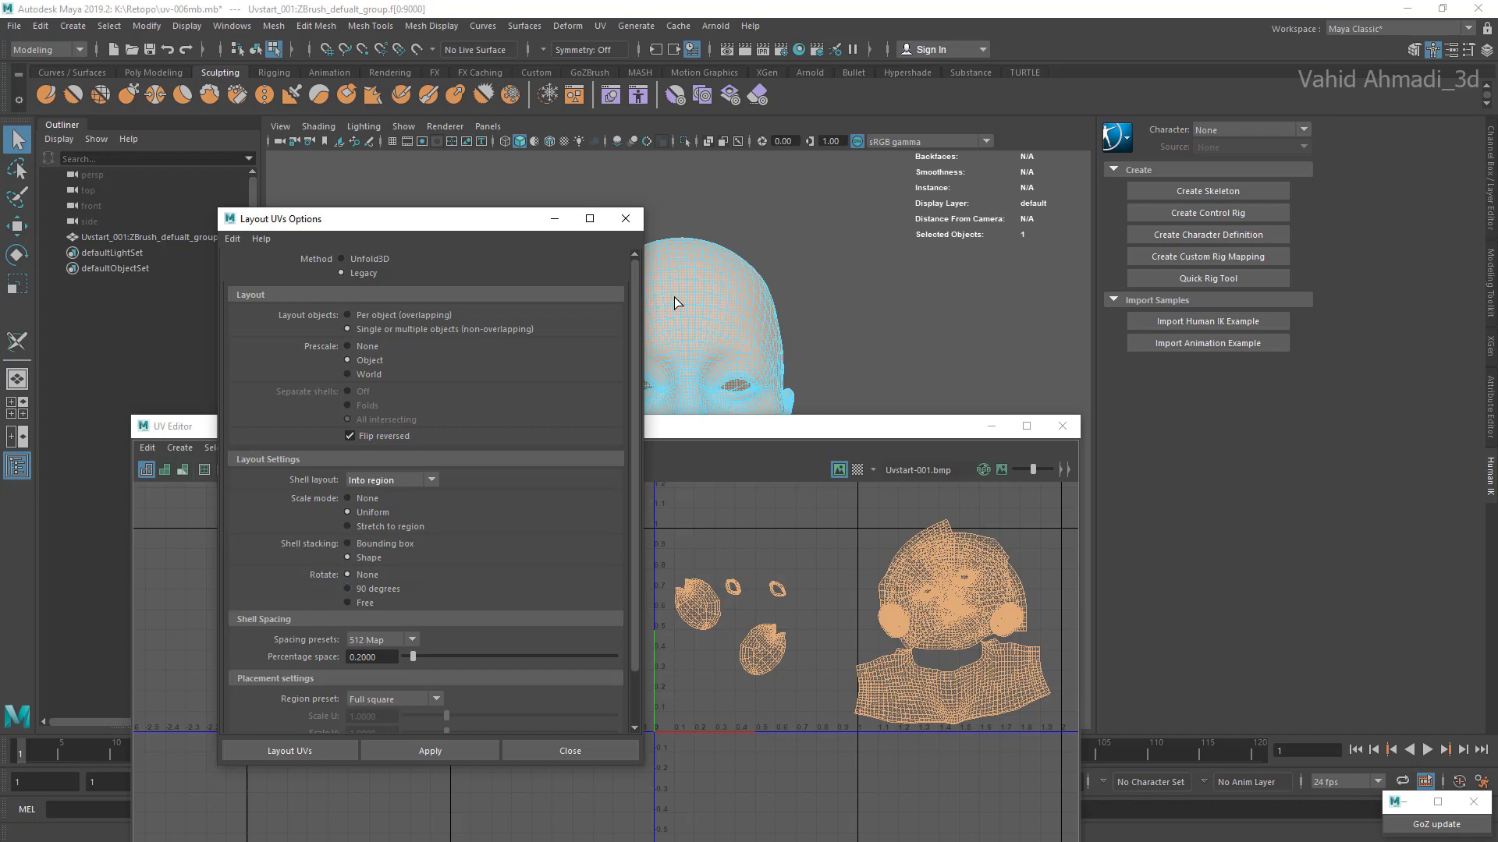
{"action": "left_click", "coordinate": [429, 750]}
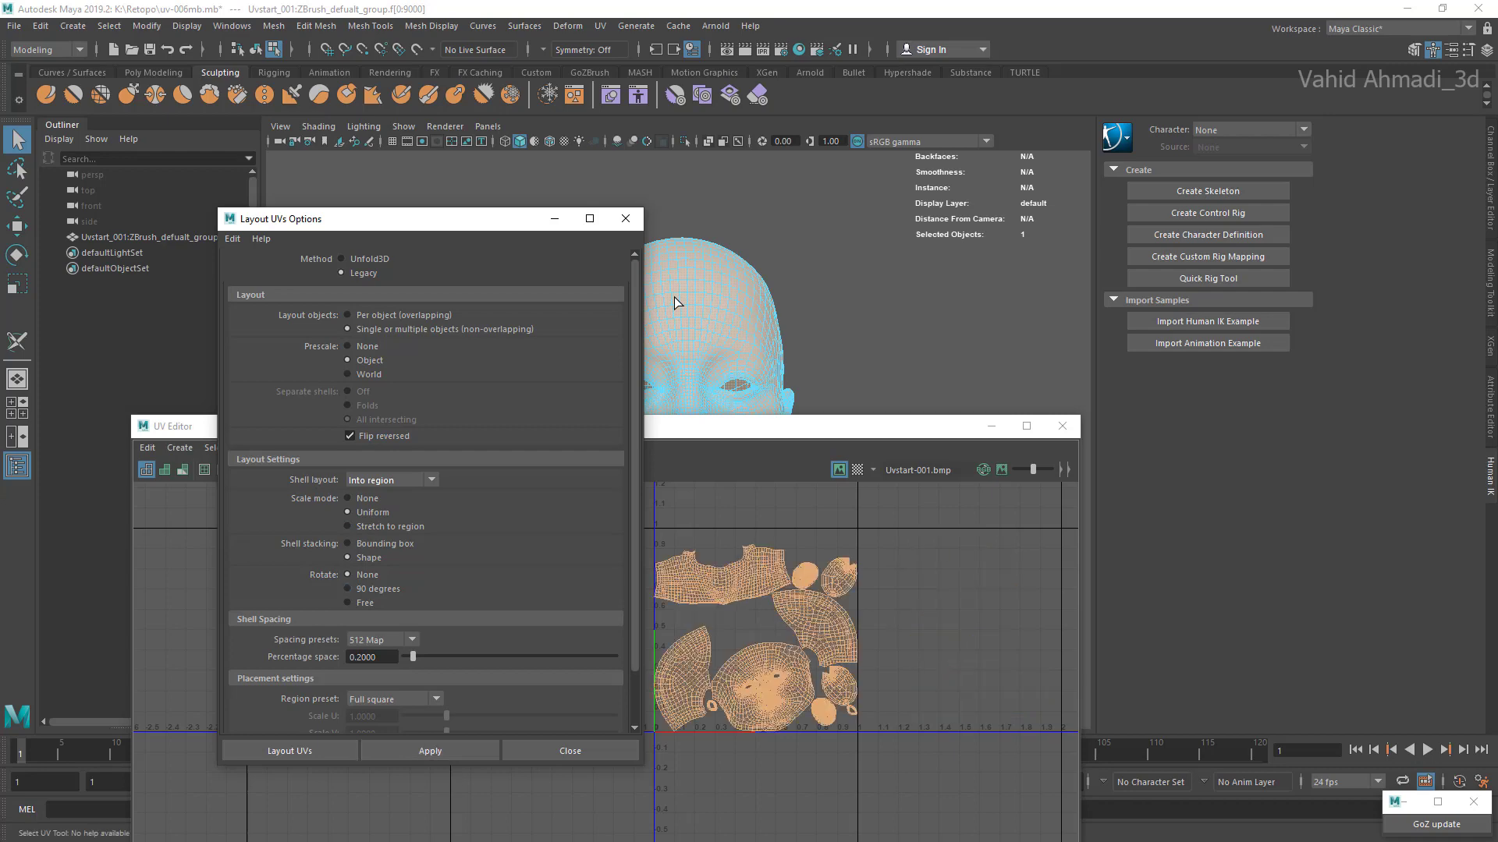
{"action": "left_click", "coordinate": [626, 219]}
Step: Reposition the UV Editor window higher over the viewport and deselect the laid-out shells
{"action": "left_click_drag", "start_coordinate": [670, 427], "coordinate": [614, 273]}
{"action": "scroll", "coordinate": [708, 451], "scroll_direction": "up", "scroll_amount": 6}
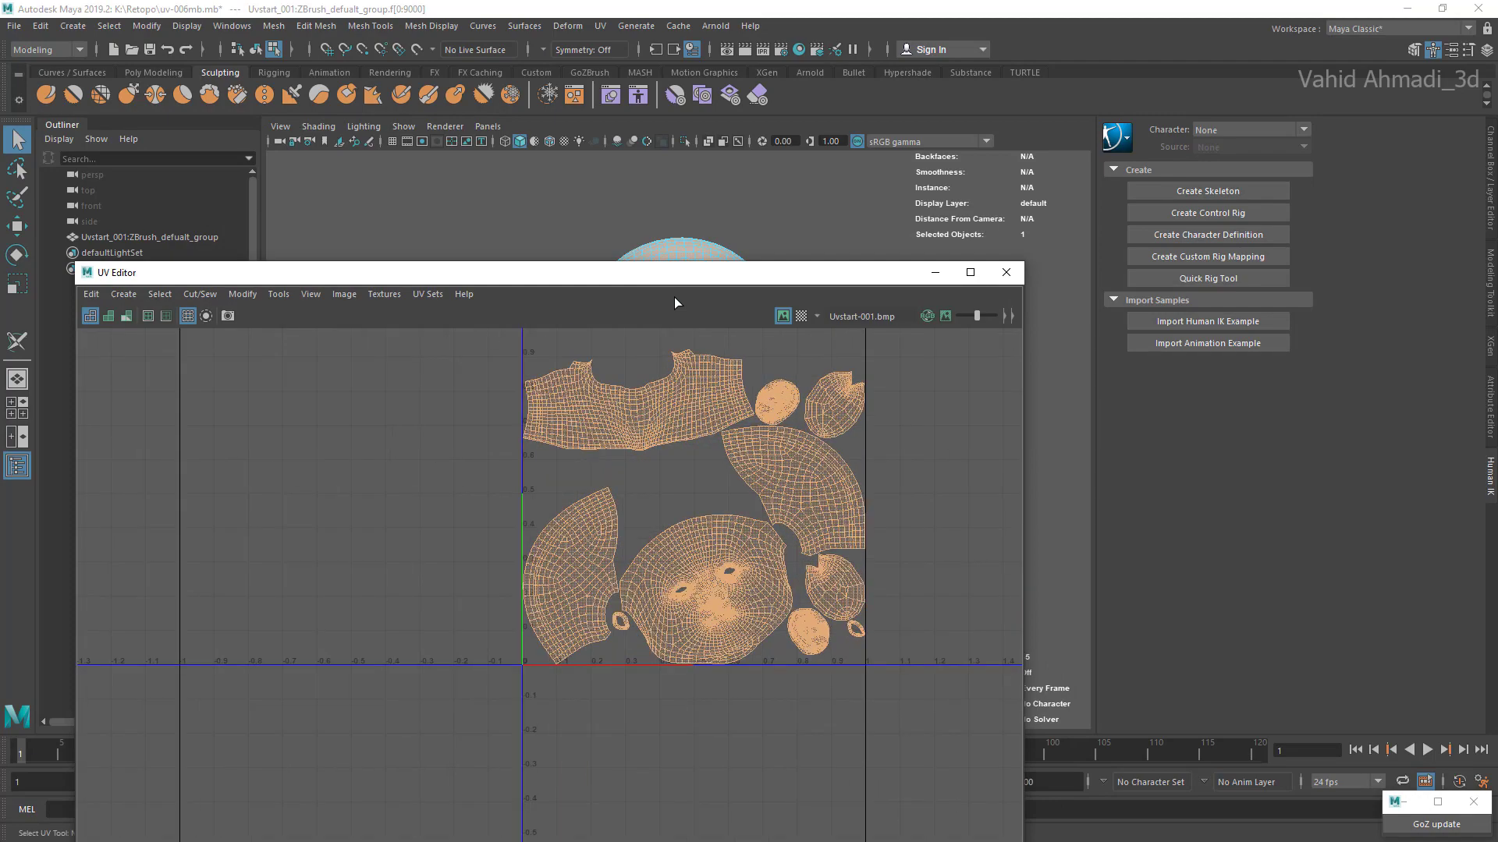
{"action": "scroll", "coordinate": [714, 476], "scroll_direction": "down", "scroll_amount": 5}
{"action": "scroll", "coordinate": [717, 521], "scroll_direction": "up", "scroll_amount": 2}
{"action": "left_click", "coordinate": [683, 475]}
{"action": "scroll", "coordinate": [706, 526], "scroll_direction": "up", "scroll_amount": 1}
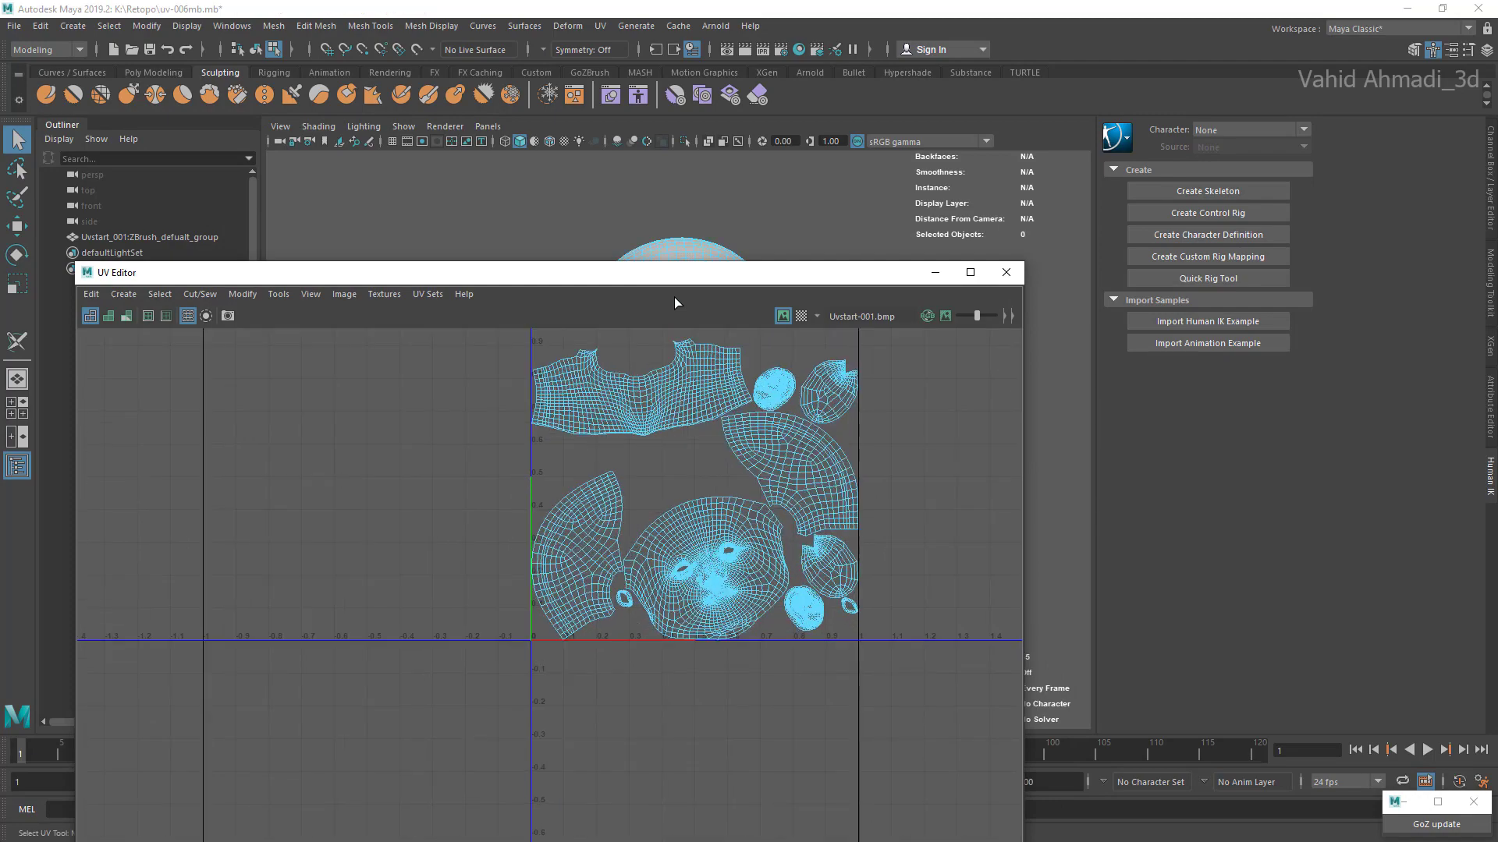
Step: Select the face shell in the UV layout and move it upwards to overlap the neck shell
{"action": "left_click", "coordinate": [706, 542]}
{"action": "scroll", "coordinate": [722, 548], "scroll_direction": "up", "scroll_amount": 4}
{"action": "scroll", "coordinate": [749, 550], "scroll_direction": "down", "scroll_amount": 4}
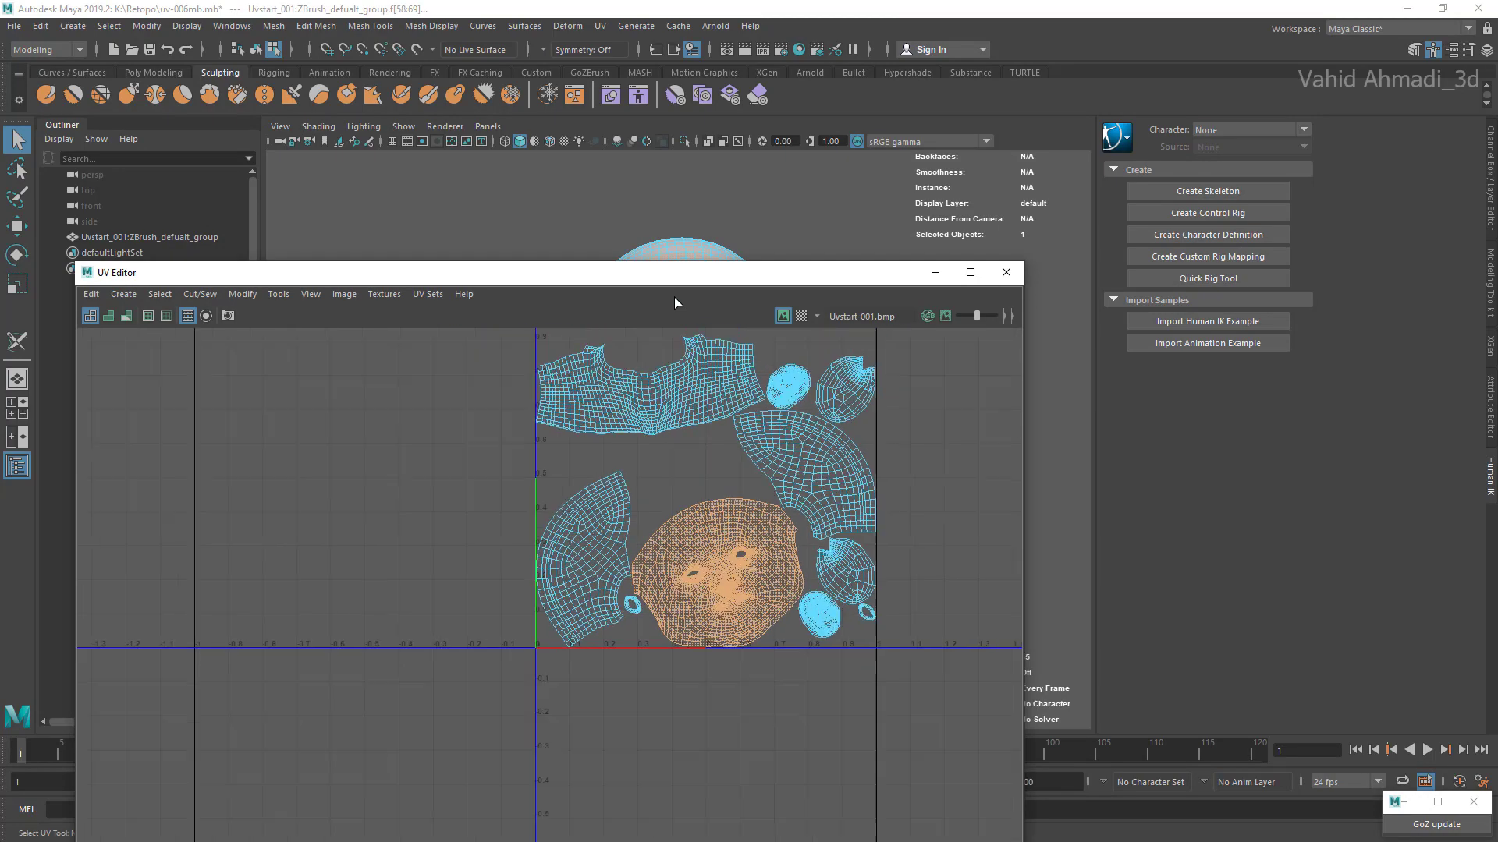
{"action": "scroll", "coordinate": [769, 543], "scroll_direction": "up", "scroll_amount": 1}
{"action": "scroll", "coordinate": [705, 531], "scroll_direction": "up", "scroll_amount": 2}
{"action": "key", "text": "w"}
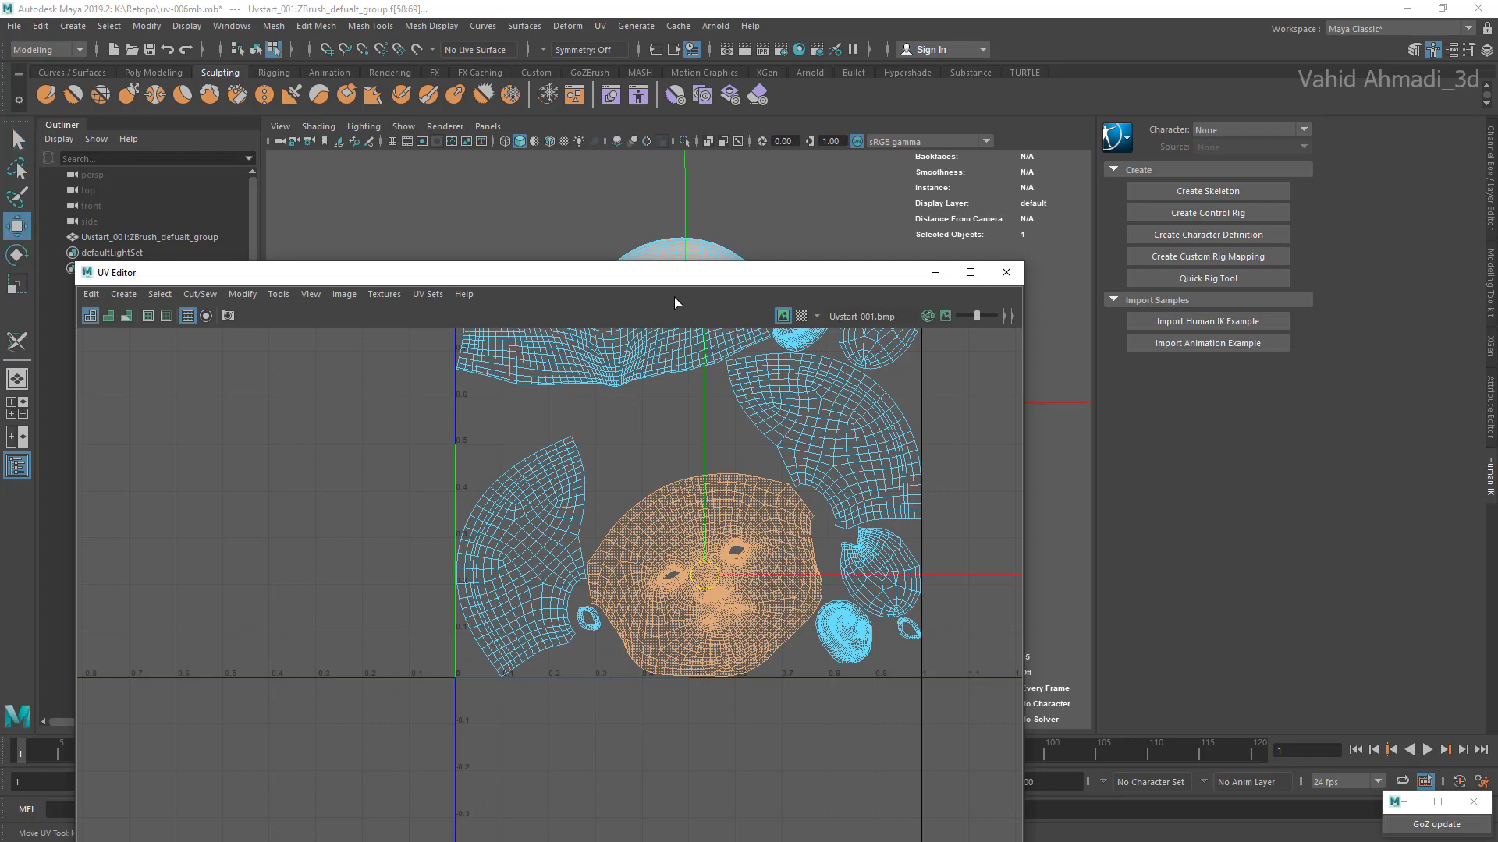
{"action": "scroll", "coordinate": [706, 530], "scroll_direction": "up", "scroll_amount": 1}
{"action": "left_click_drag", "start_coordinate": [694, 623], "coordinate": [678, 465]}
{"action": "middle_click_drag", "start_coordinate": [678, 465], "coordinate": [639, 593], "text": "alt"}
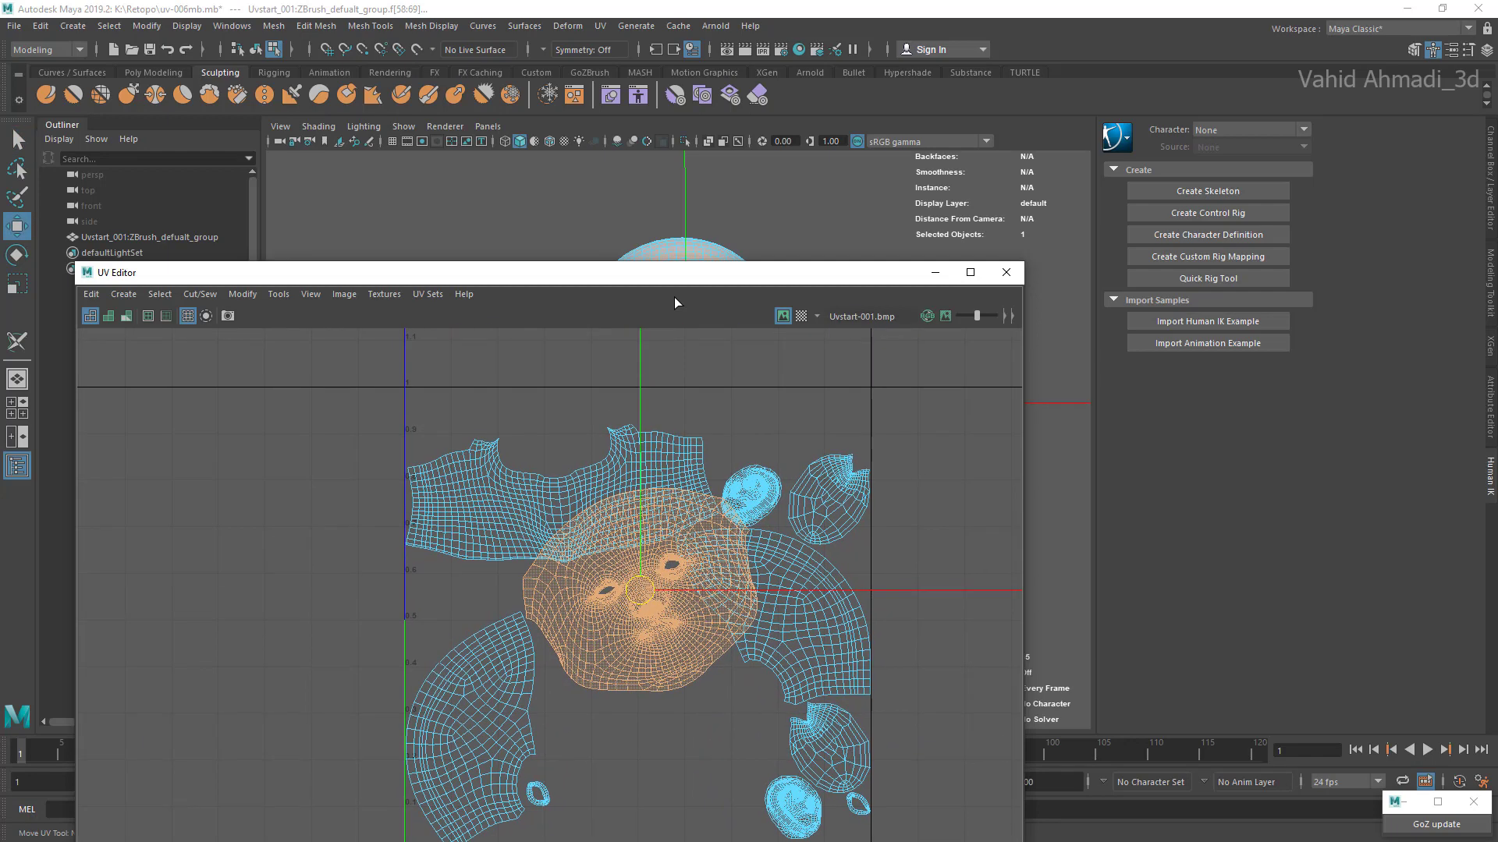
Step: Try to reposition the face shell over the neck shell in the upper part of the UV square
{"action": "left_click_drag", "start_coordinate": [639, 595], "coordinate": [611, 490]}
{"action": "scroll", "coordinate": [620, 494], "scroll_direction": "down", "scroll_amount": 1}
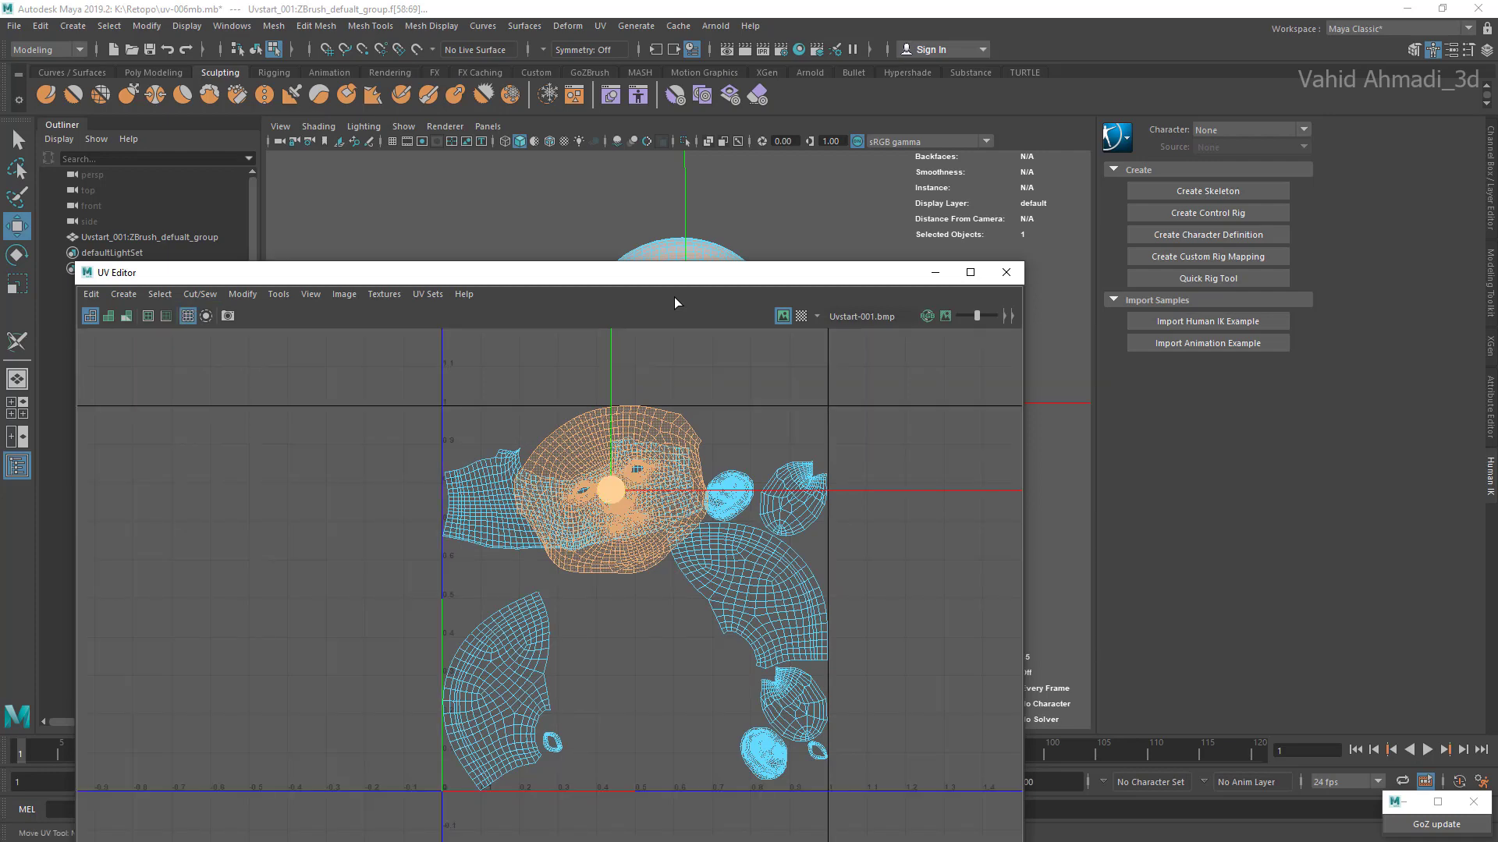
{"action": "left_click_drag", "start_coordinate": [611, 490], "coordinate": [620, 509]}
{"action": "scroll", "coordinate": [612, 511], "scroll_direction": "up", "scroll_amount": 1}
{"action": "key", "text": "e"}
{"action": "key", "text": "r"}
{"action": "key", "text": "w"}
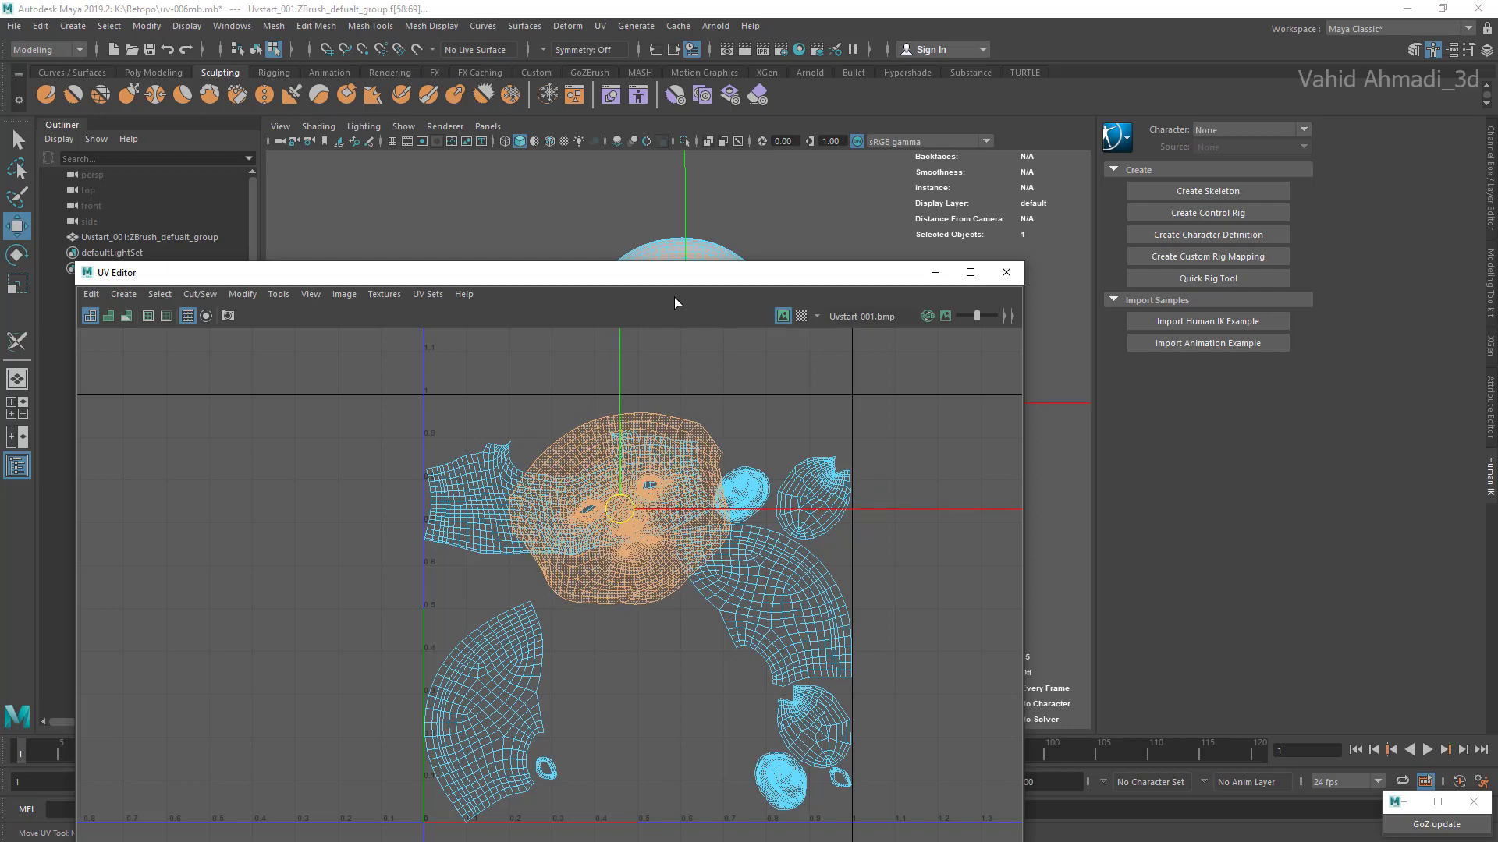
{"action": "key", "text": "r"}
{"action": "key", "text": "e"}
{"action": "key", "text": "w"}
{"action": "key", "text": "e"}
{"action": "key", "text": "r"}
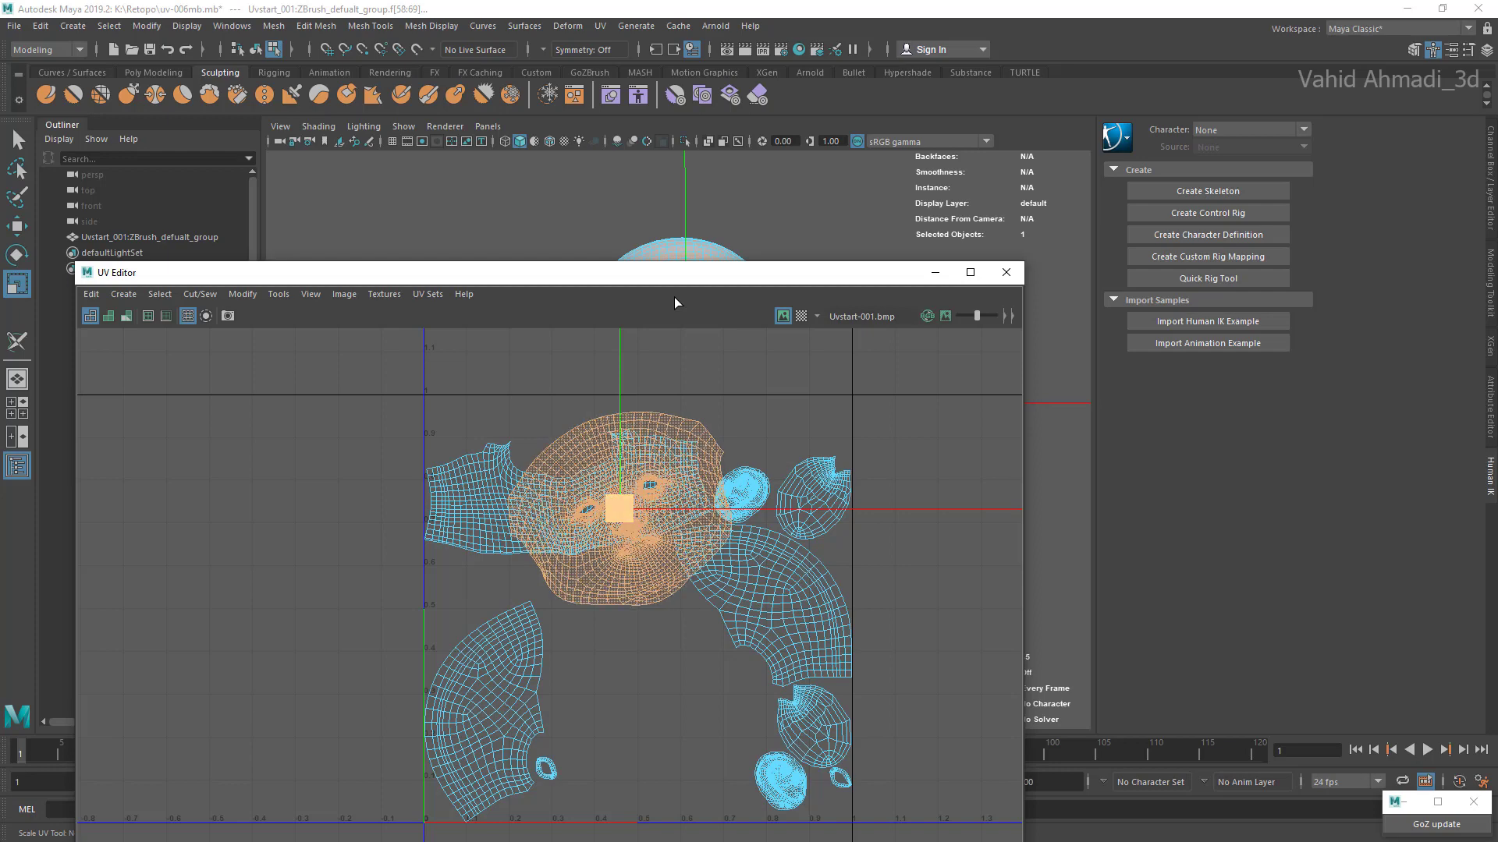
Step: Undo the recent face and neck shell moves to go back to the laid-out UV arrangement
{"action": "key", "text": "ctrl+z"}
{"action": "key", "text": "ctrl+z"}
{"action": "key", "text": "ctrl+z"}
{"action": "key", "text": "ctrl+z"}
{"action": "key", "text": "ctrl+z"}
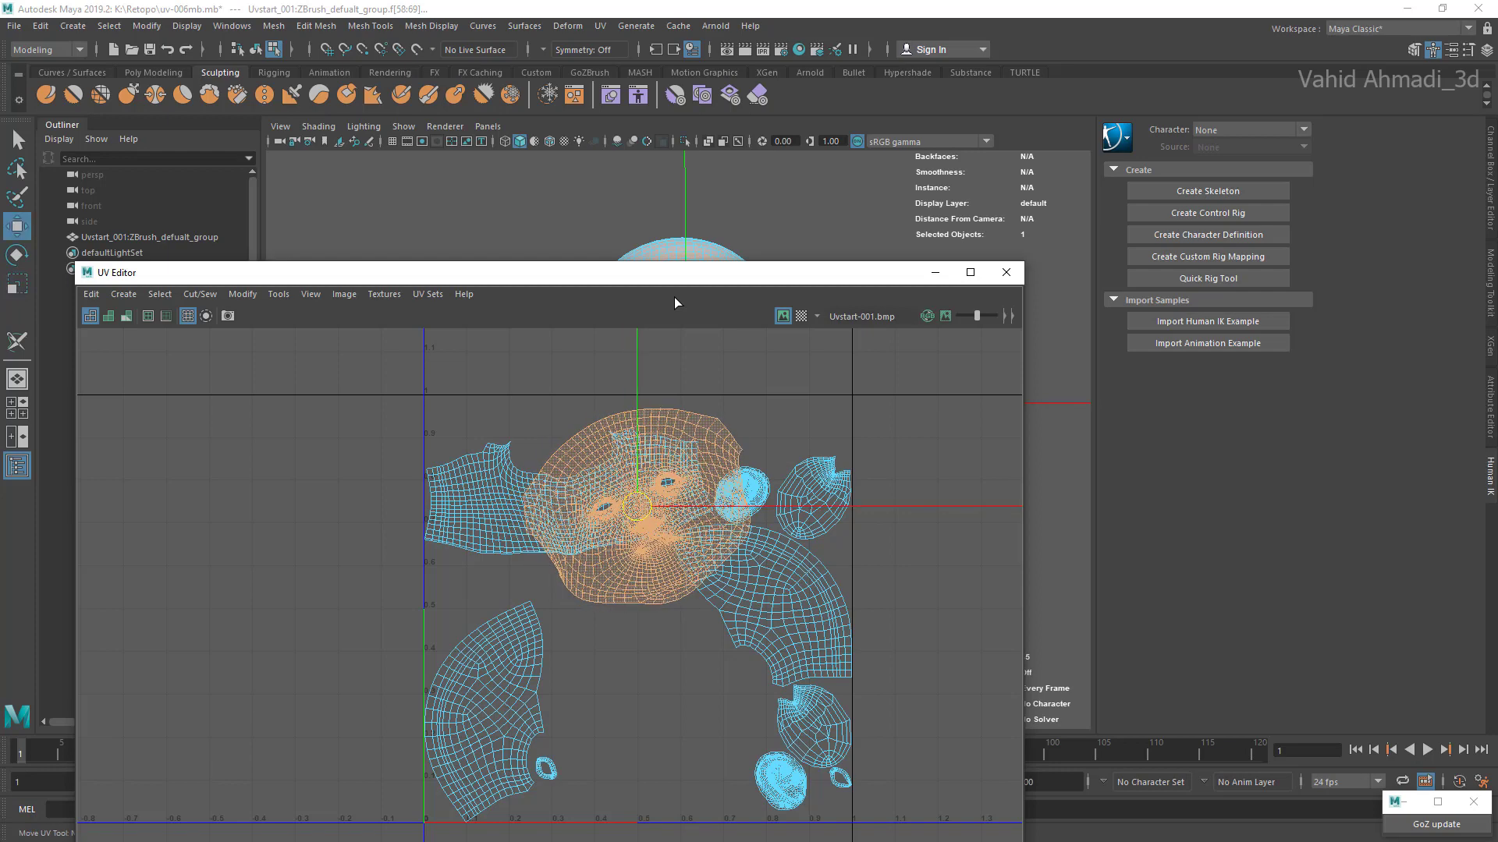
{"action": "key", "text": "ctrl+z"}
{"action": "key", "text": "ctrl+z"}
{"action": "key", "text": "ctrl+z"}
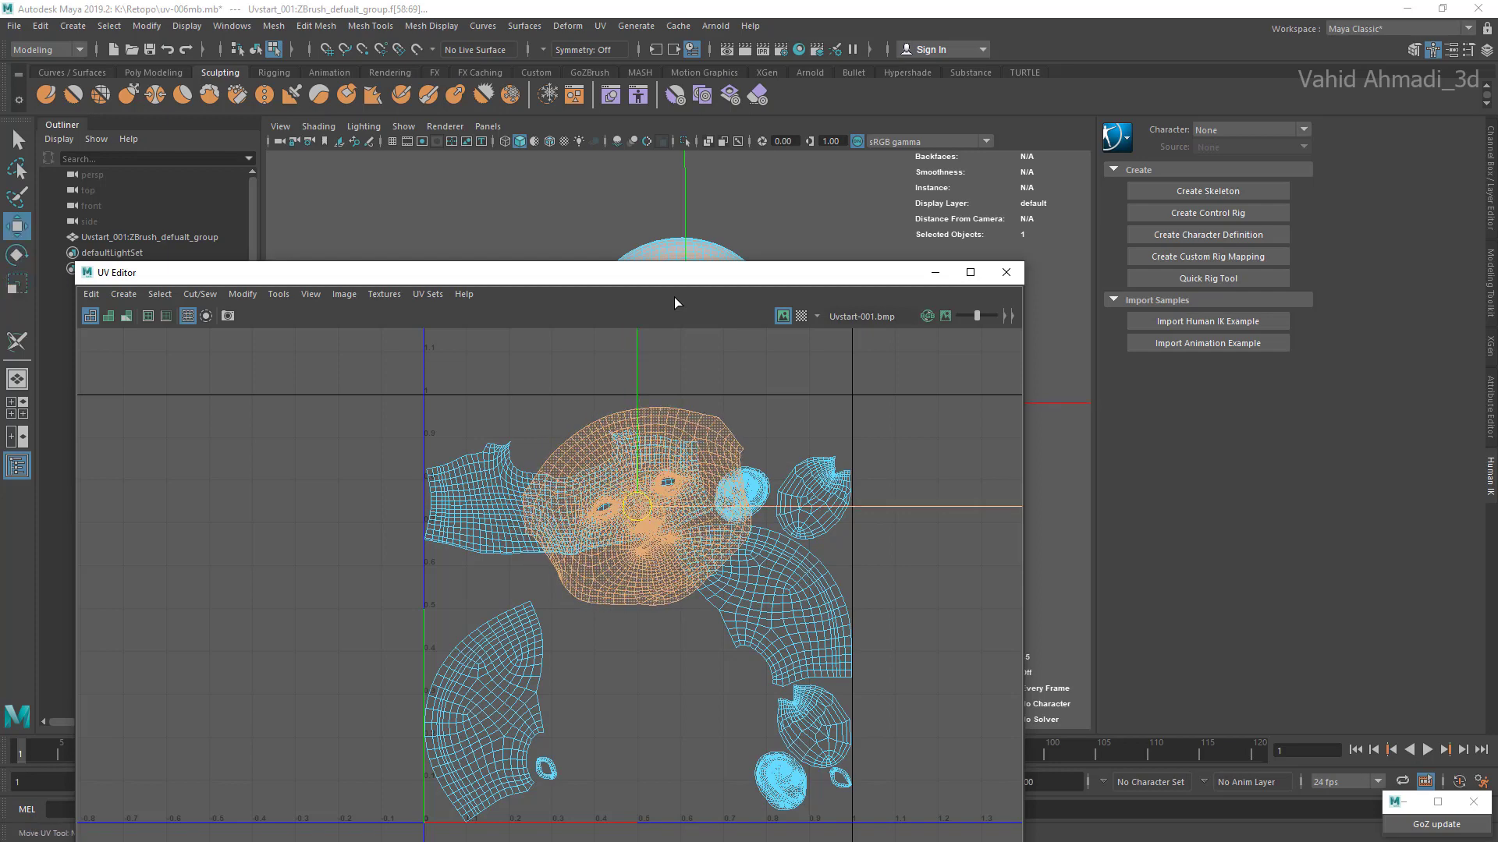
{"action": "key", "text": "ctrl+z"}
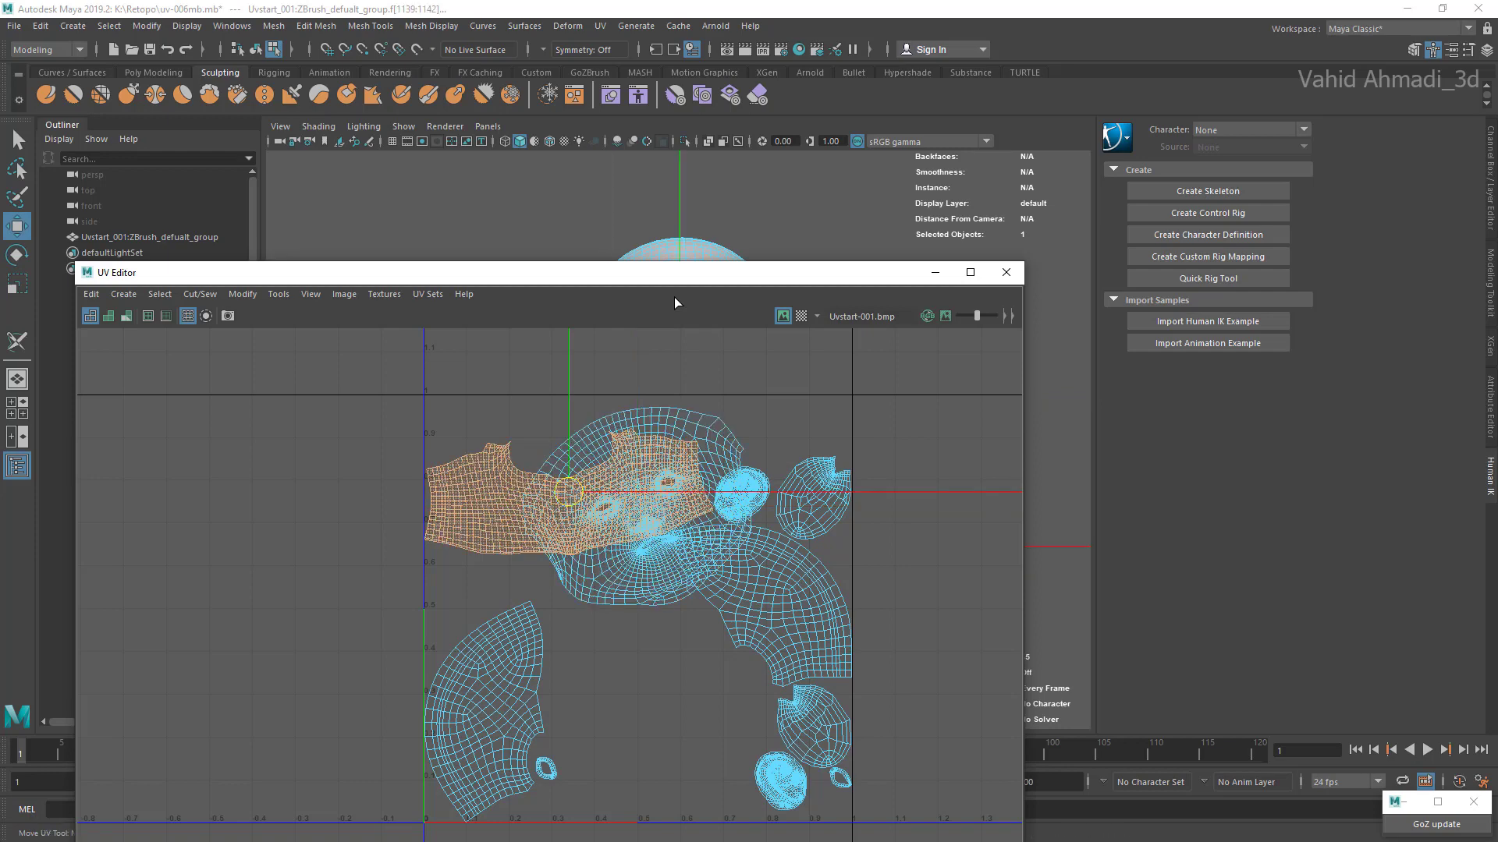
{"action": "key", "text": "ctrl+z"}
{"action": "key", "text": "ctrl+z"}
{"action": "key", "text": "ctrl+z"}
{"action": "key", "text": "ctrl+z"}
{"action": "key", "text": "ctrl+z"}
{"action": "key", "text": "ctrl+z"}
{"action": "key", "text": "ctrl+z"}
{"action": "key", "text": "ctrl+z"}
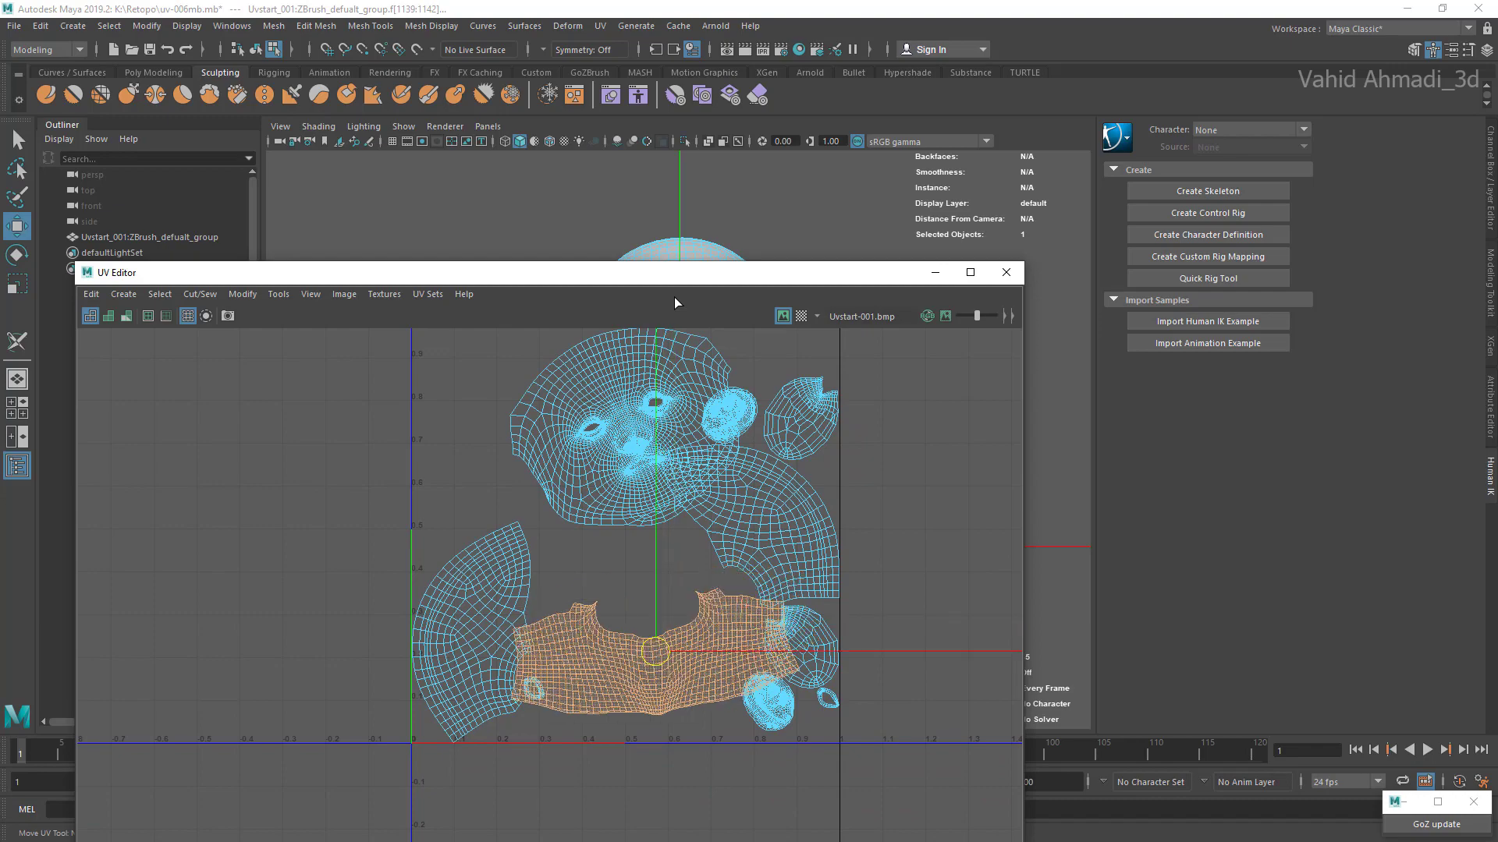
{"action": "key", "text": "ctrl+z"}
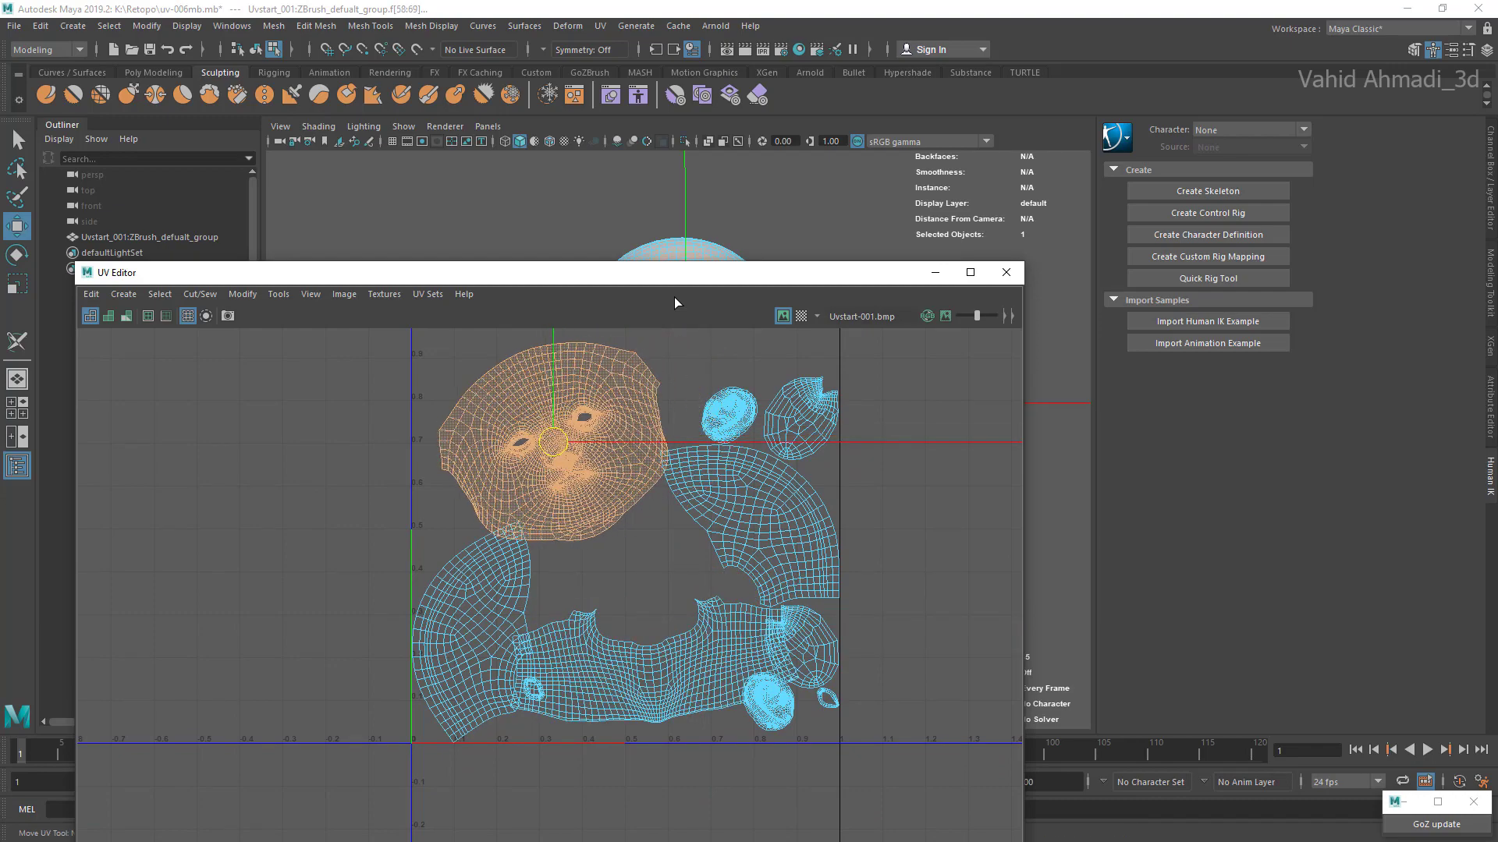
{"action": "key", "text": "f"}
{"action": "key", "text": "ctrl+z"}
{"action": "key", "text": "ctrl+z"}
{"action": "key", "text": "ctrl+z"}
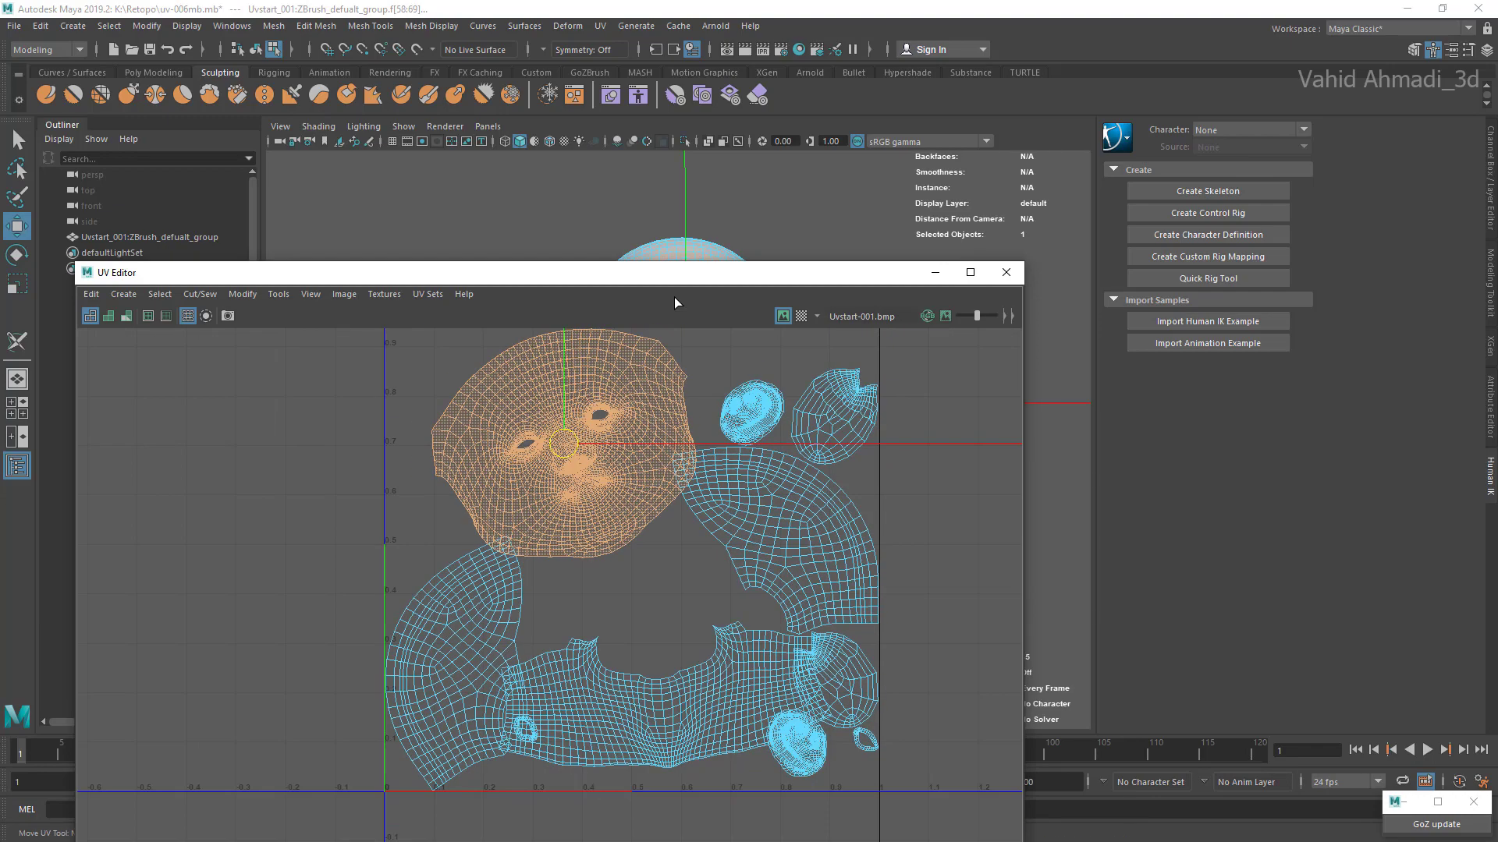
Step: Move the UV Editor aside and select UV shells in turn to examine which parts of the head they cover
{"action": "double_click", "coordinate": [592, 622]}
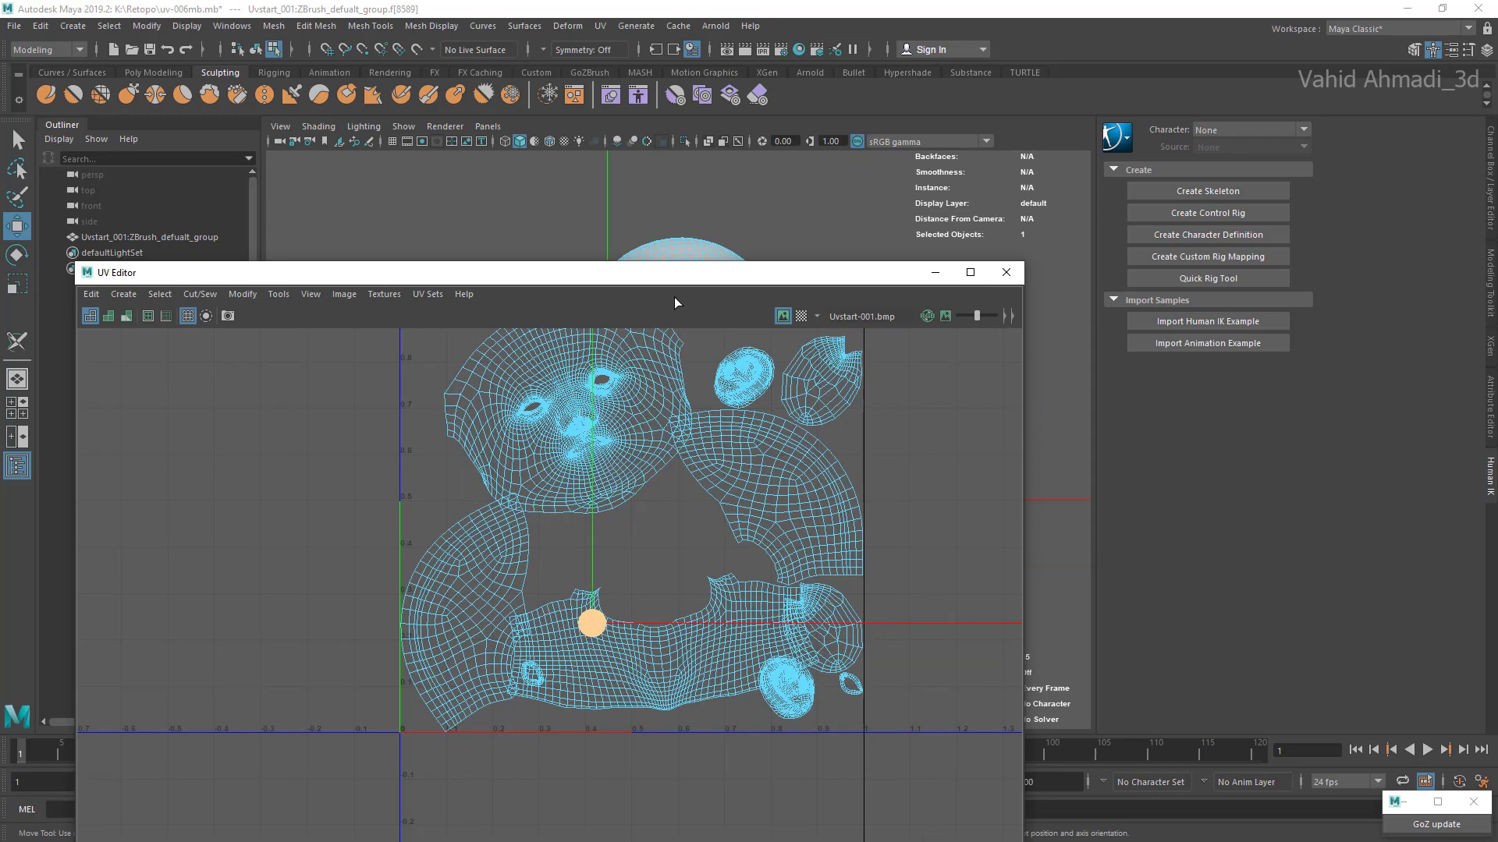
{"action": "double_click", "coordinate": [568, 406]}
{"action": "mouse_move", "coordinate": [616, 272]}
{"action": "left_mouse_down"}
{"action": "mouse_move", "coordinate": [675, 645]}
{"action": "mouse_move", "coordinate": [677, 629]}
{"action": "left_mouse_up"}
{"action": "left_click_drag", "start_coordinate": [674, 297], "coordinate": [484, 301], "text": "alt"}
{"action": "double_click", "coordinate": [674, 297]}
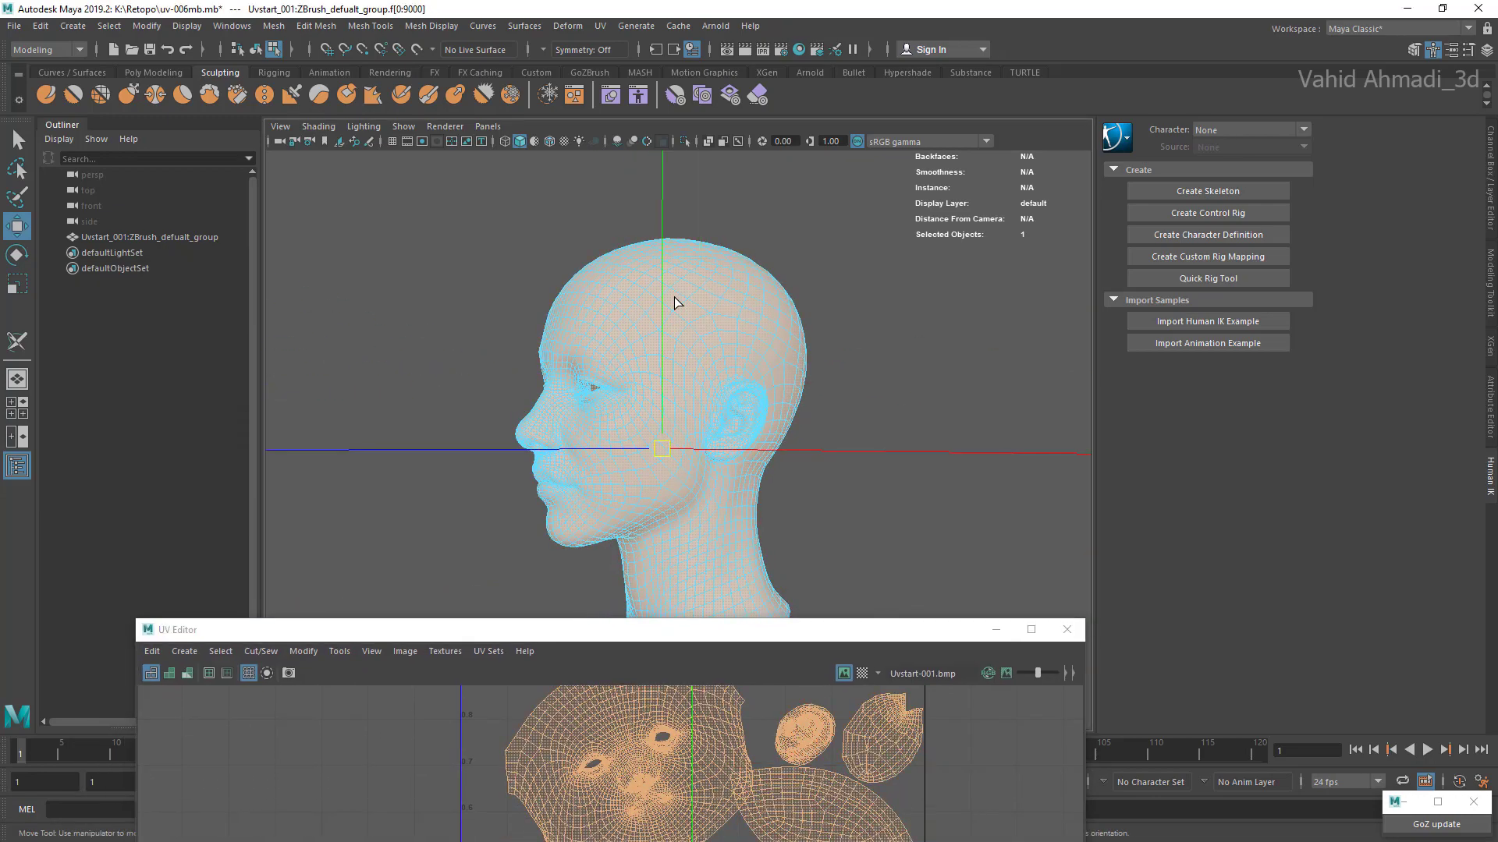
{"action": "mouse_move", "coordinate": [677, 630]}
{"action": "left_mouse_down"}
{"action": "mouse_move", "coordinate": [433, 171]}
{"action": "mouse_move", "coordinate": [277, 226]}
{"action": "mouse_move", "coordinate": [122, 322]}
{"action": "left_mouse_up"}
{"action": "double_click", "coordinate": [472, 546]}
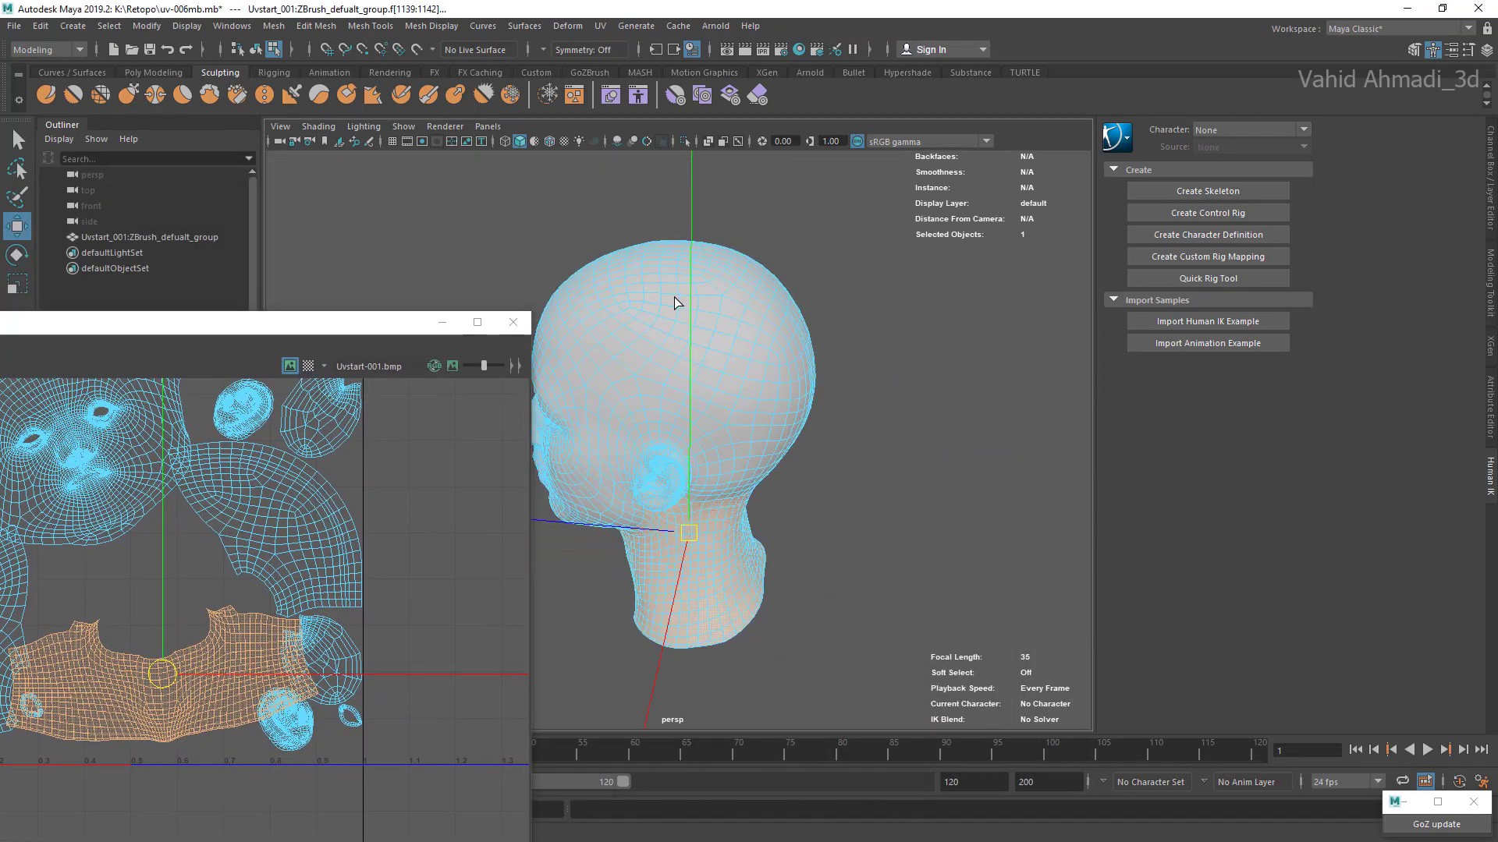
{"action": "mouse_move", "coordinate": [674, 297]}
{"action": "left_mouse_down", "text": "alt"}
{"action": "mouse_move", "coordinate": [729, 300]}
{"action": "mouse_move", "coordinate": [596, 358]}
{"action": "mouse_move", "coordinate": [717, 308]}
{"action": "left_mouse_up", "text": "alt"}
{"action": "double_click", "coordinate": [269, 519]}
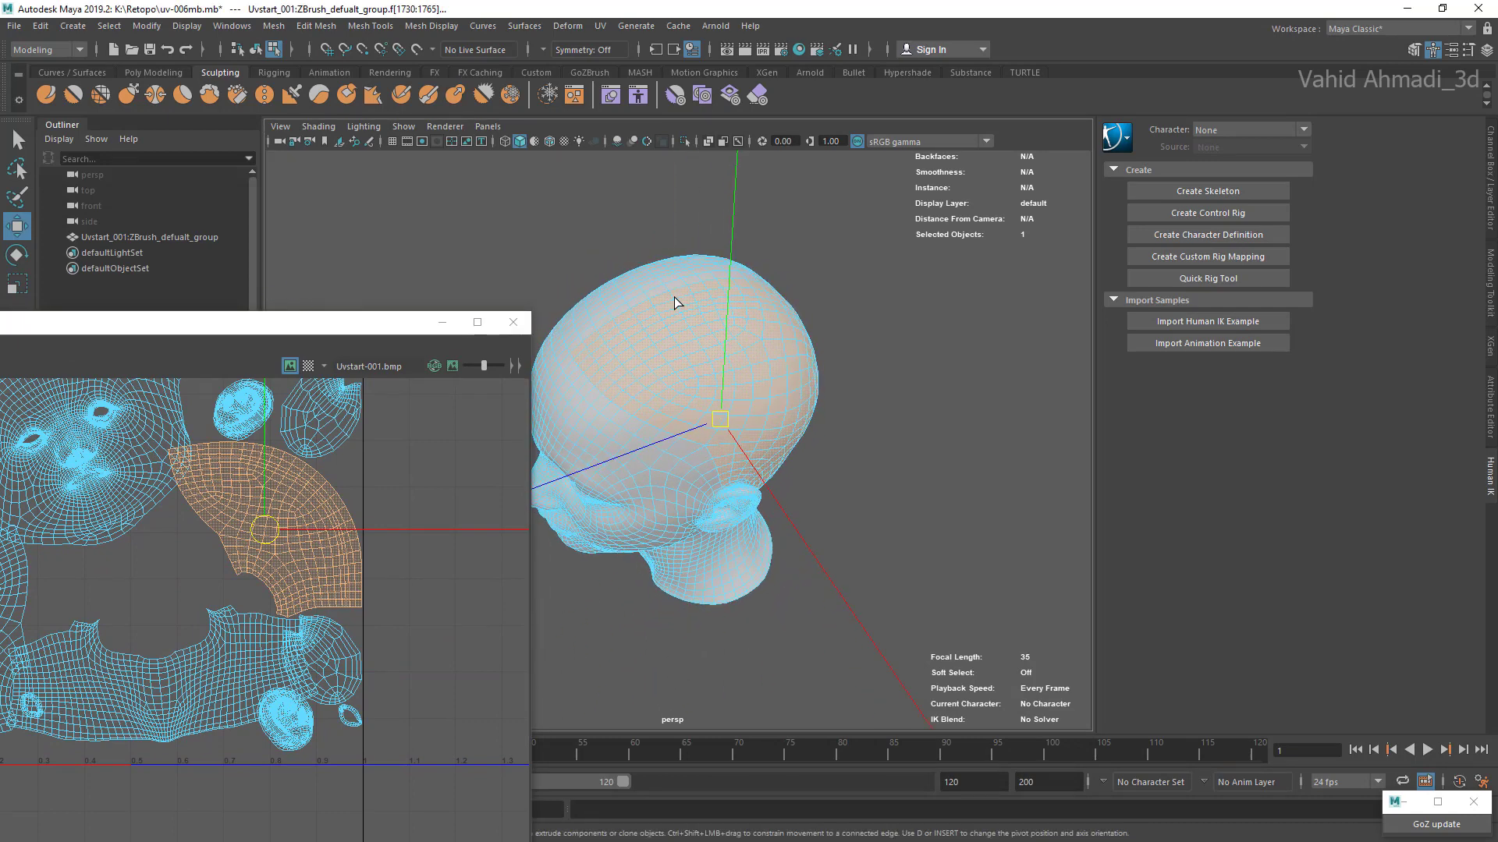
Step: Select the notched shell in the upper corner of the UV square and scale it down
{"action": "double_click", "coordinate": [326, 434]}
{"action": "scroll", "coordinate": [324, 442], "scroll_direction": "up", "scroll_amount": 3}
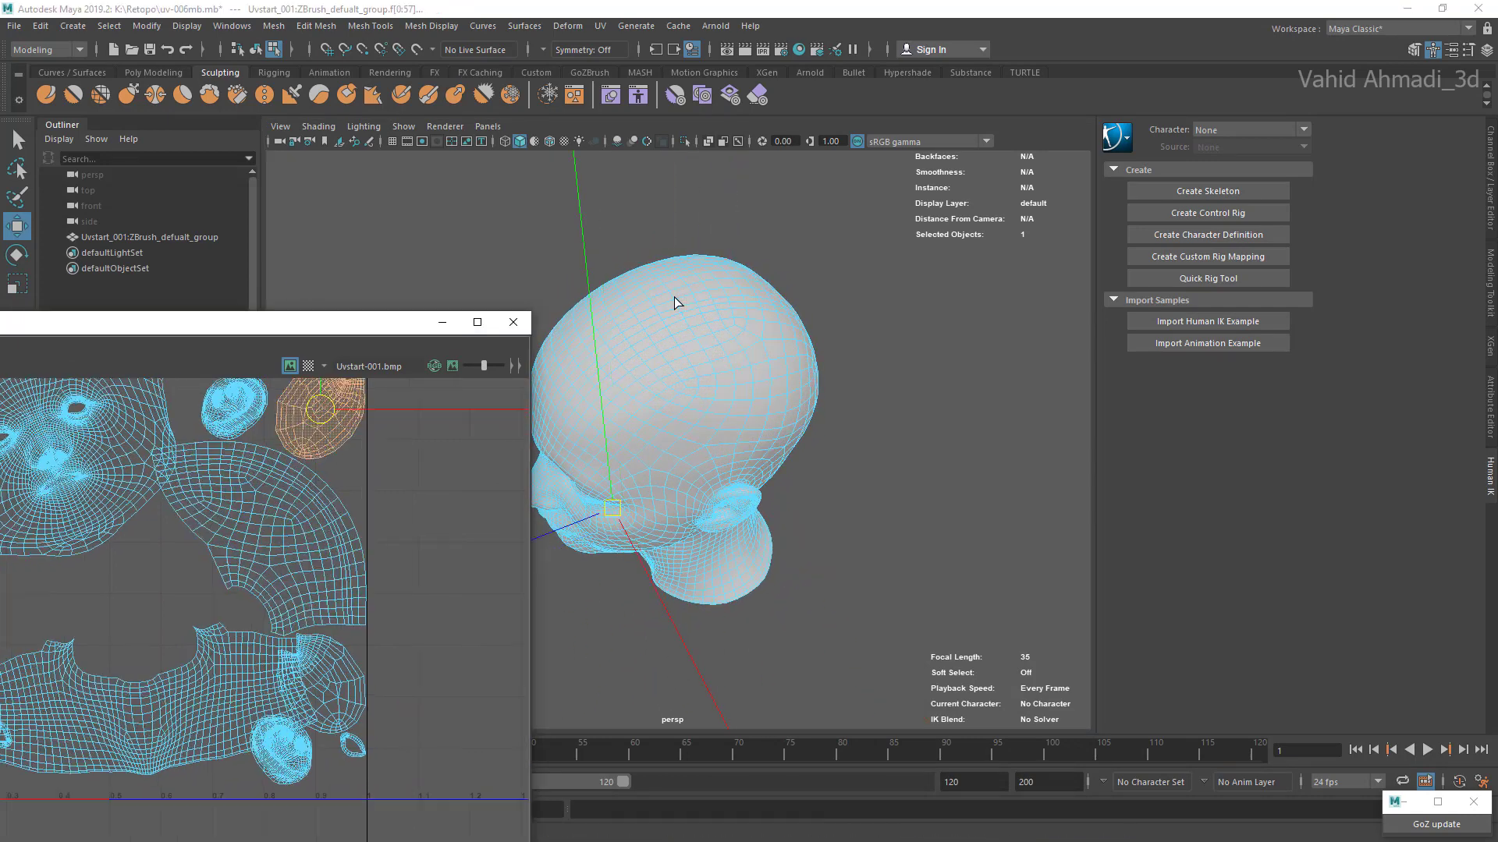
{"action": "scroll", "coordinate": [323, 446], "scroll_direction": "down", "scroll_amount": 2}
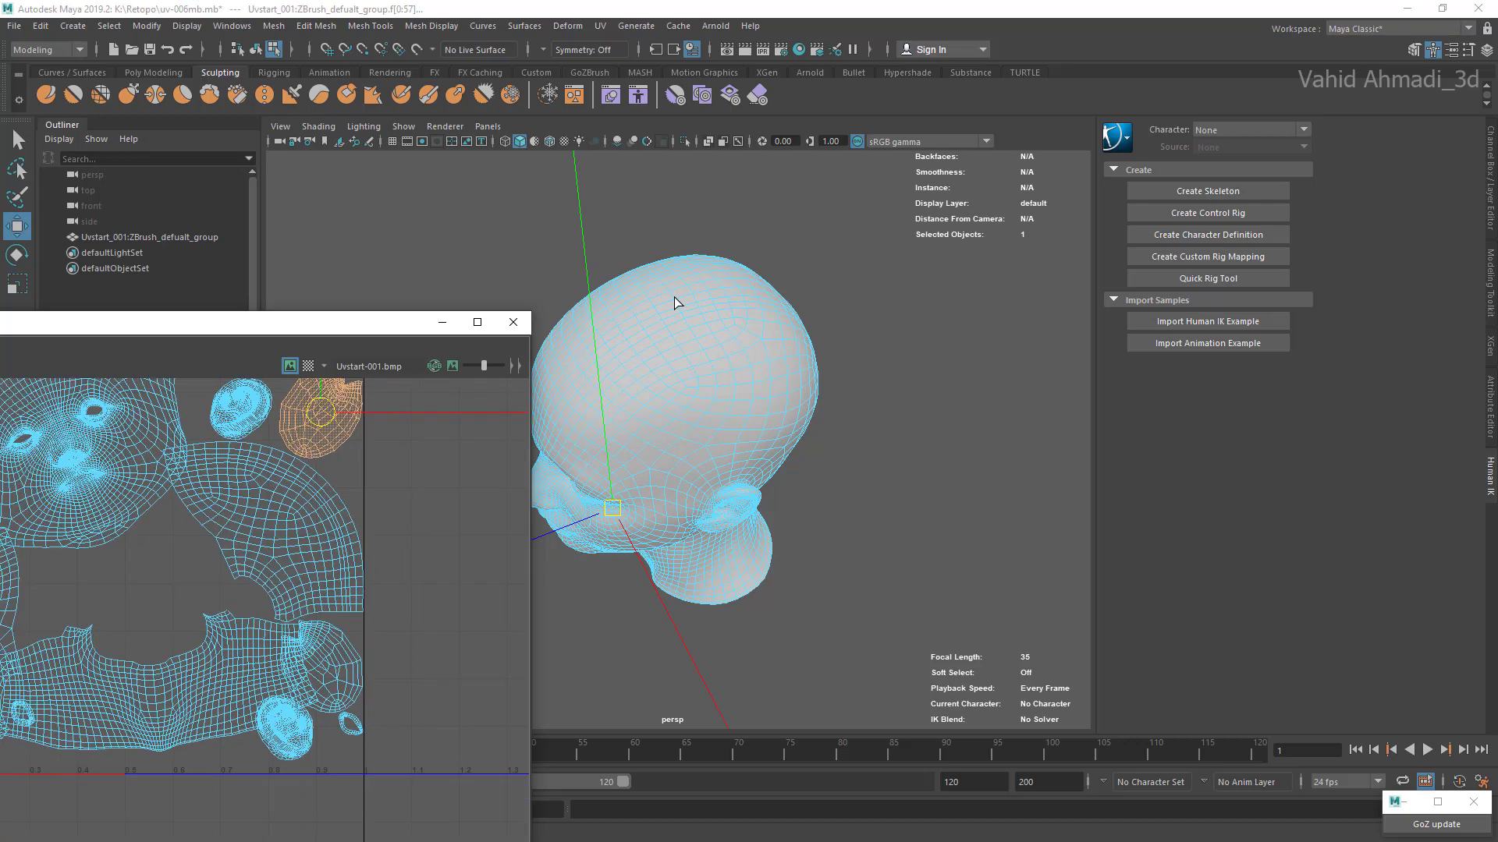
{"action": "scroll", "coordinate": [234, 414], "scroll_direction": "up", "scroll_amount": 1}
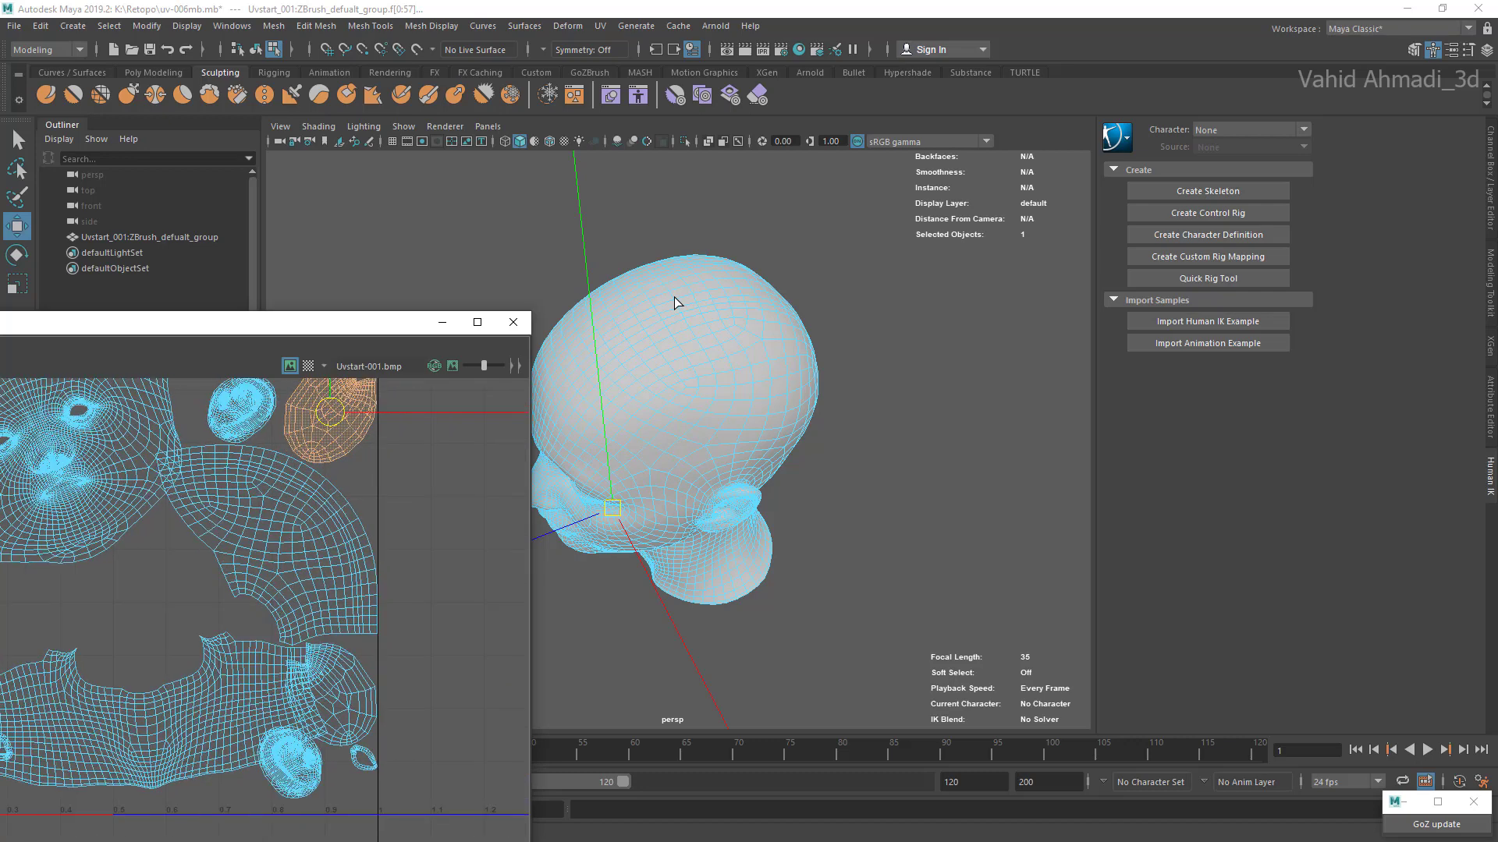
{"action": "scroll", "coordinate": [357, 448], "scroll_direction": "down", "scroll_amount": 1}
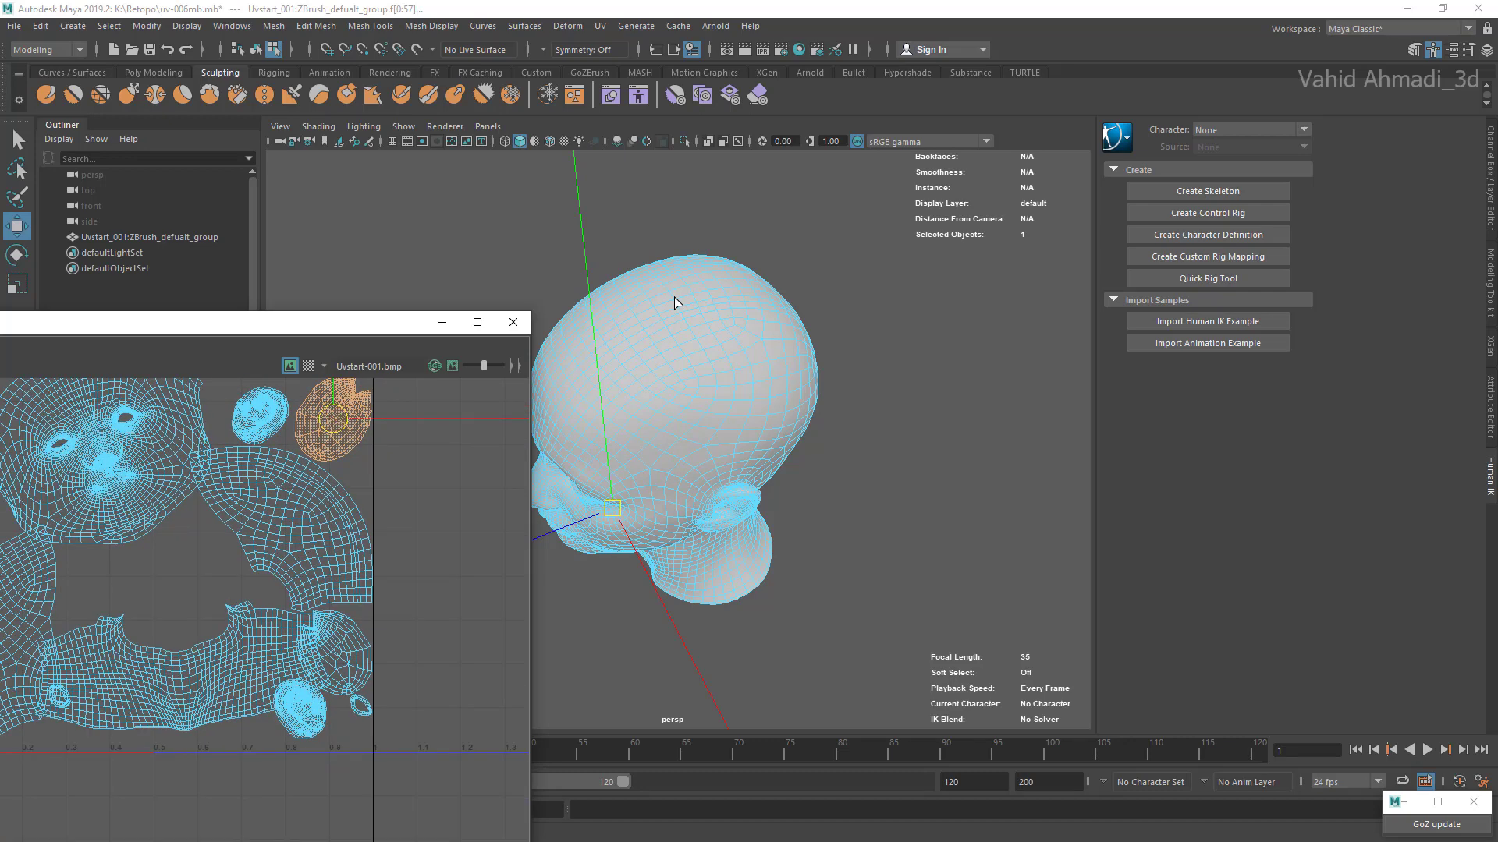
{"action": "left_click_drag", "start_coordinate": [312, 322], "coordinate": [672, 460]}
{"action": "scroll", "coordinate": [714, 555], "scroll_direction": "up", "scroll_amount": 5}
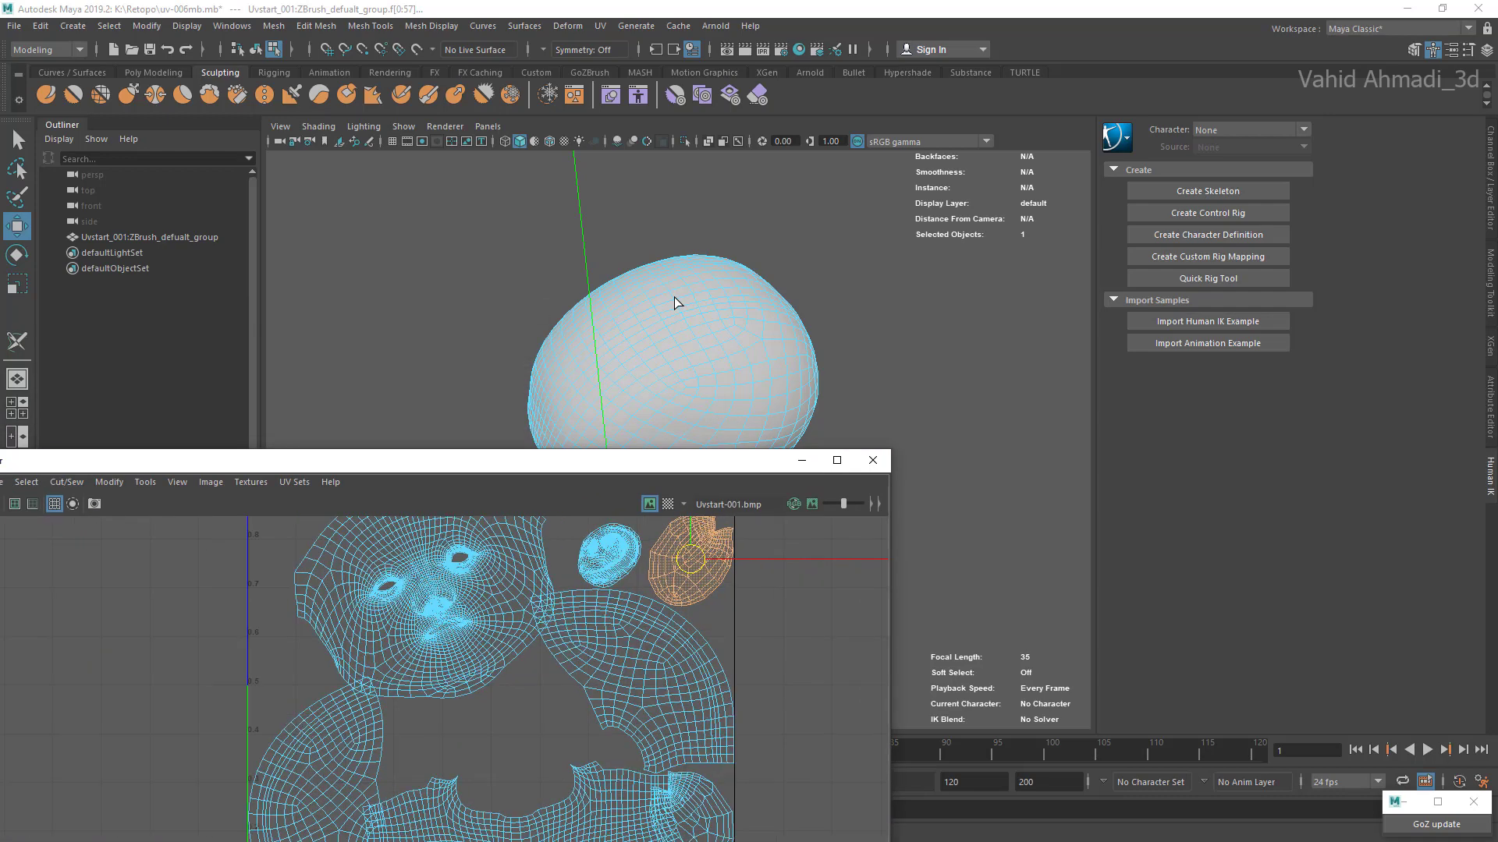
{"action": "scroll", "coordinate": [710, 557], "scroll_direction": "up", "scroll_amount": 1}
{"action": "key", "text": "e"}
{"action": "key", "text": "r"}
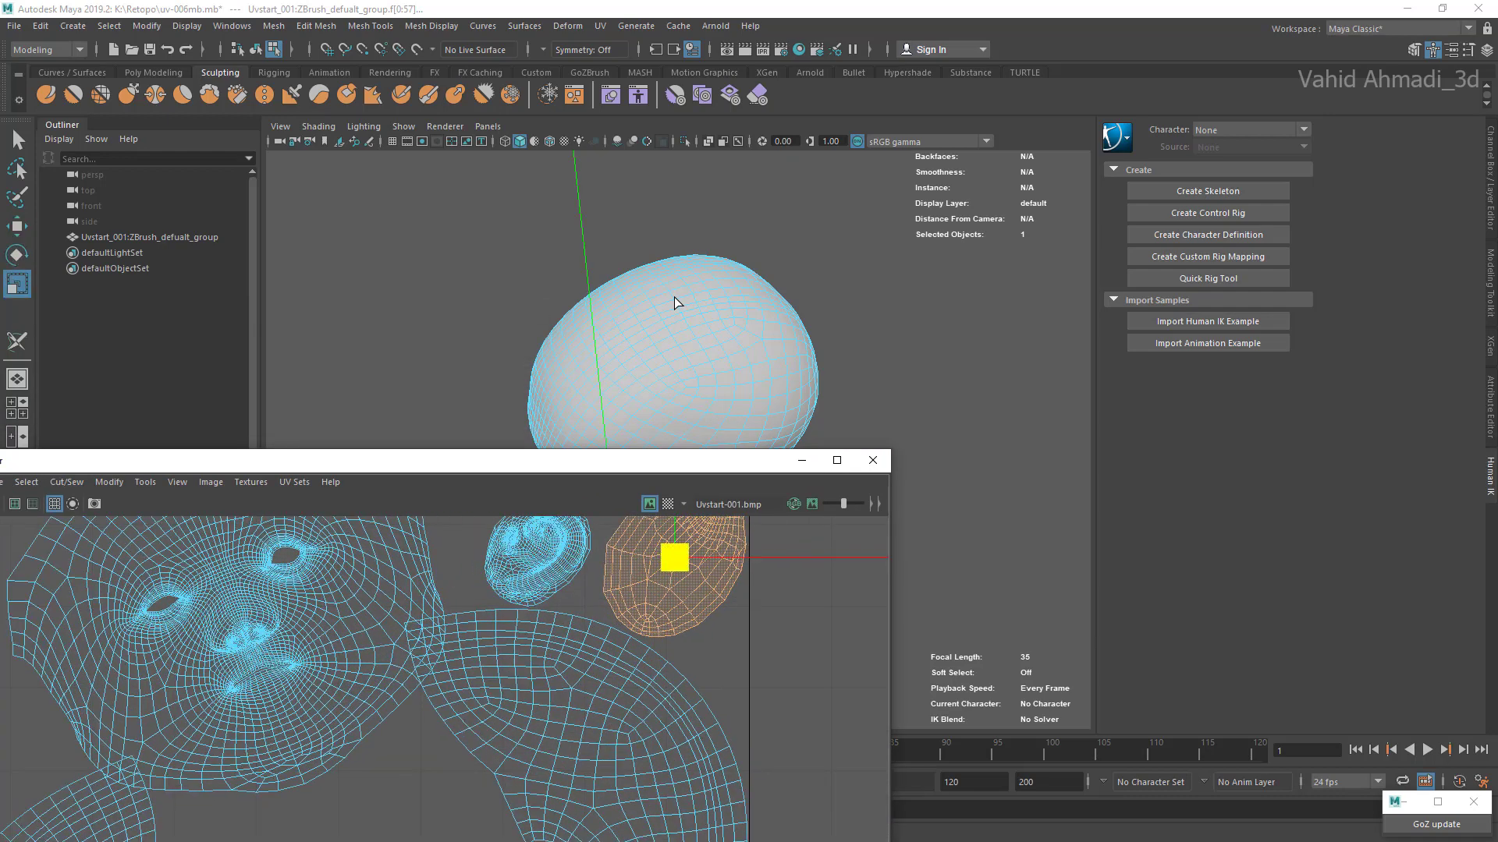
{"action": "left_click_drag", "start_coordinate": [675, 558], "coordinate": [648, 557]}
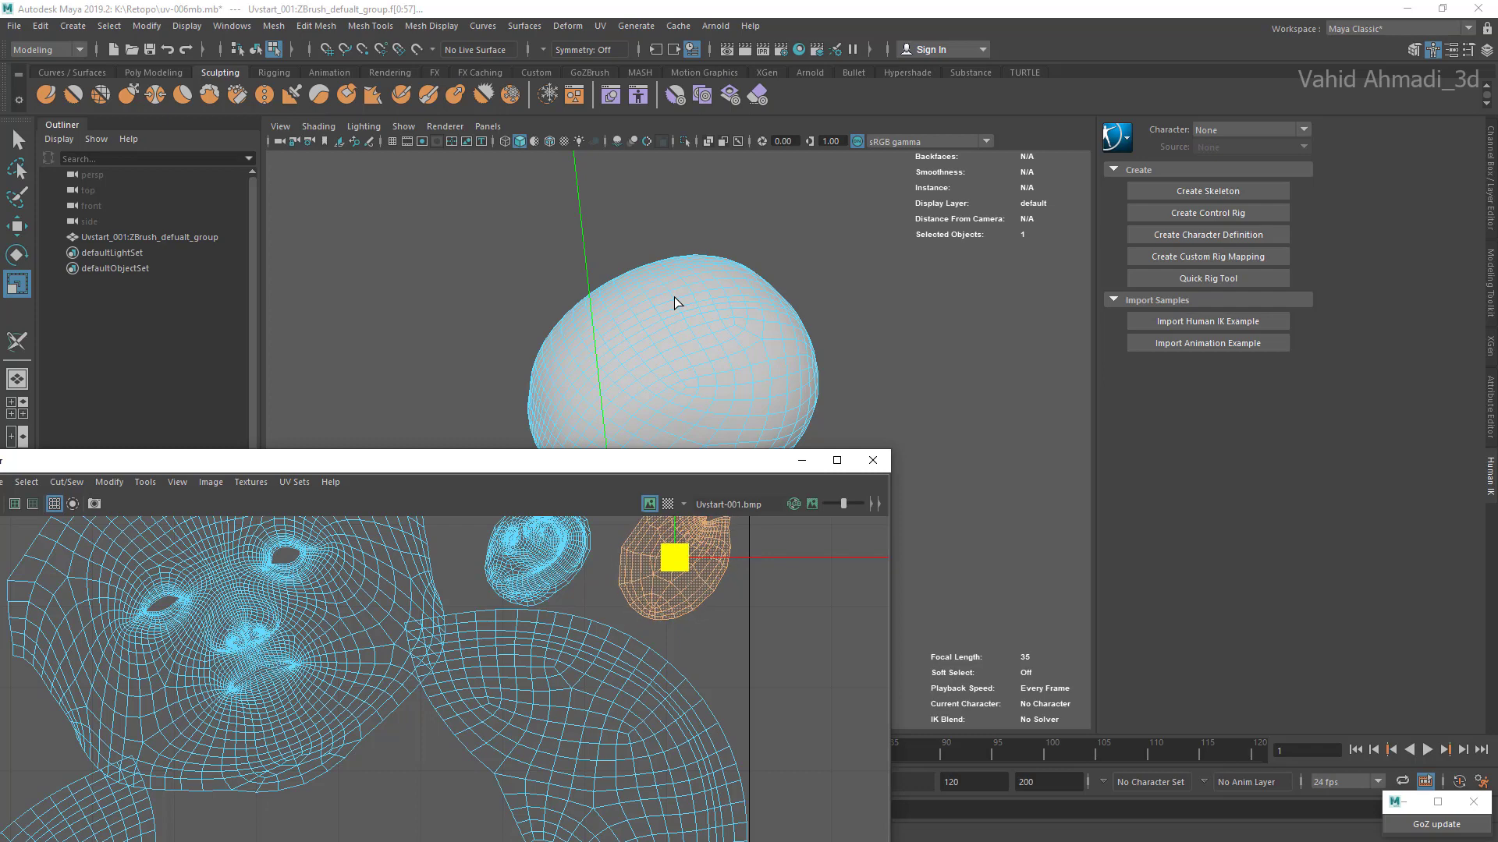
Step: Shrink the upper notched shell further and move it up nearer the top of the UV square
{"action": "left_click_drag", "start_coordinate": [468, 461], "coordinate": [598, 366]}
{"action": "scroll", "coordinate": [624, 609], "scroll_direction": "down", "scroll_amount": 5}
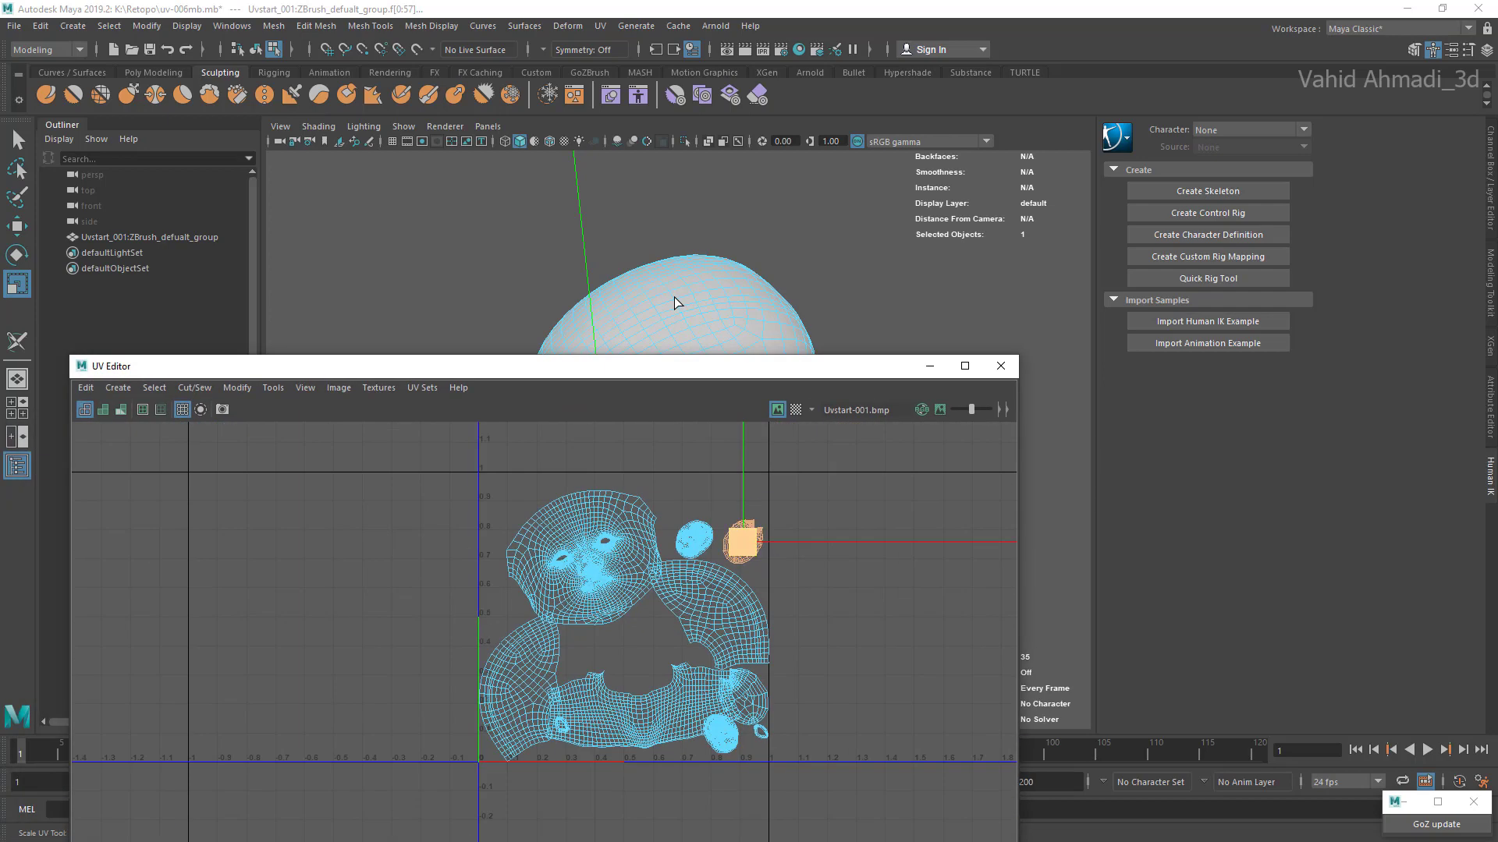
{"action": "left_click_drag", "start_coordinate": [742, 542], "coordinate": [733, 542]}
{"action": "scroll", "coordinate": [742, 542], "scroll_direction": "up", "scroll_amount": 4}
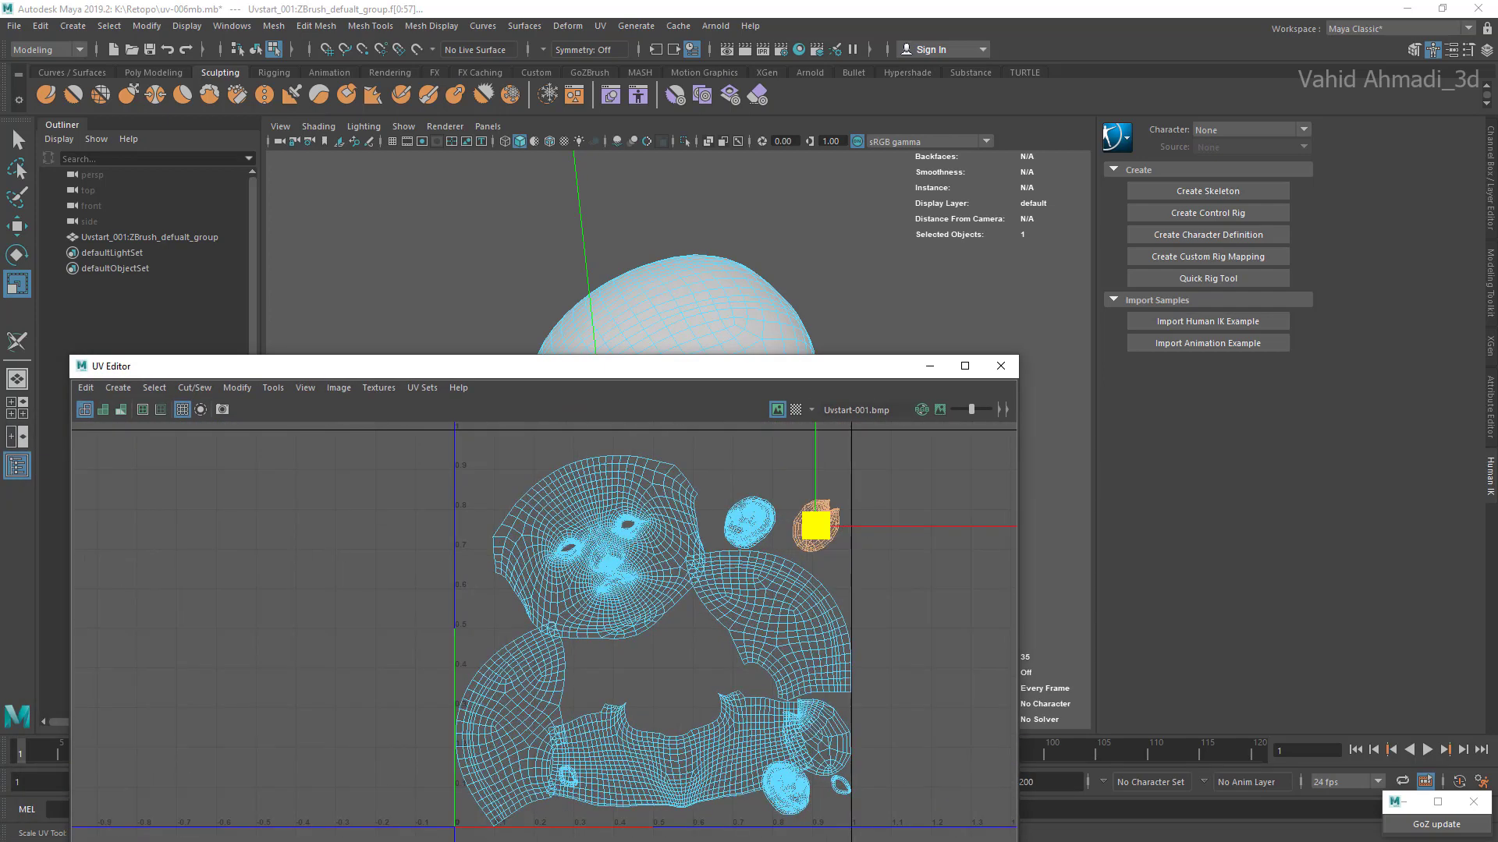
{"action": "key", "text": "w"}
{"action": "left_click_drag", "start_coordinate": [832, 521], "coordinate": [836, 483]}
{"action": "middle_click_drag", "start_coordinate": [837, 483], "coordinate": [813, 444], "text": "alt"}
Step: Select the lower notched shell overlapping the end of the neck shell and scale it down
{"action": "middle_click_drag", "start_coordinate": [808, 712], "coordinate": [756, 601], "text": "alt"}
{"action": "scroll", "coordinate": [757, 601], "scroll_direction": "up", "scroll_amount": 2}
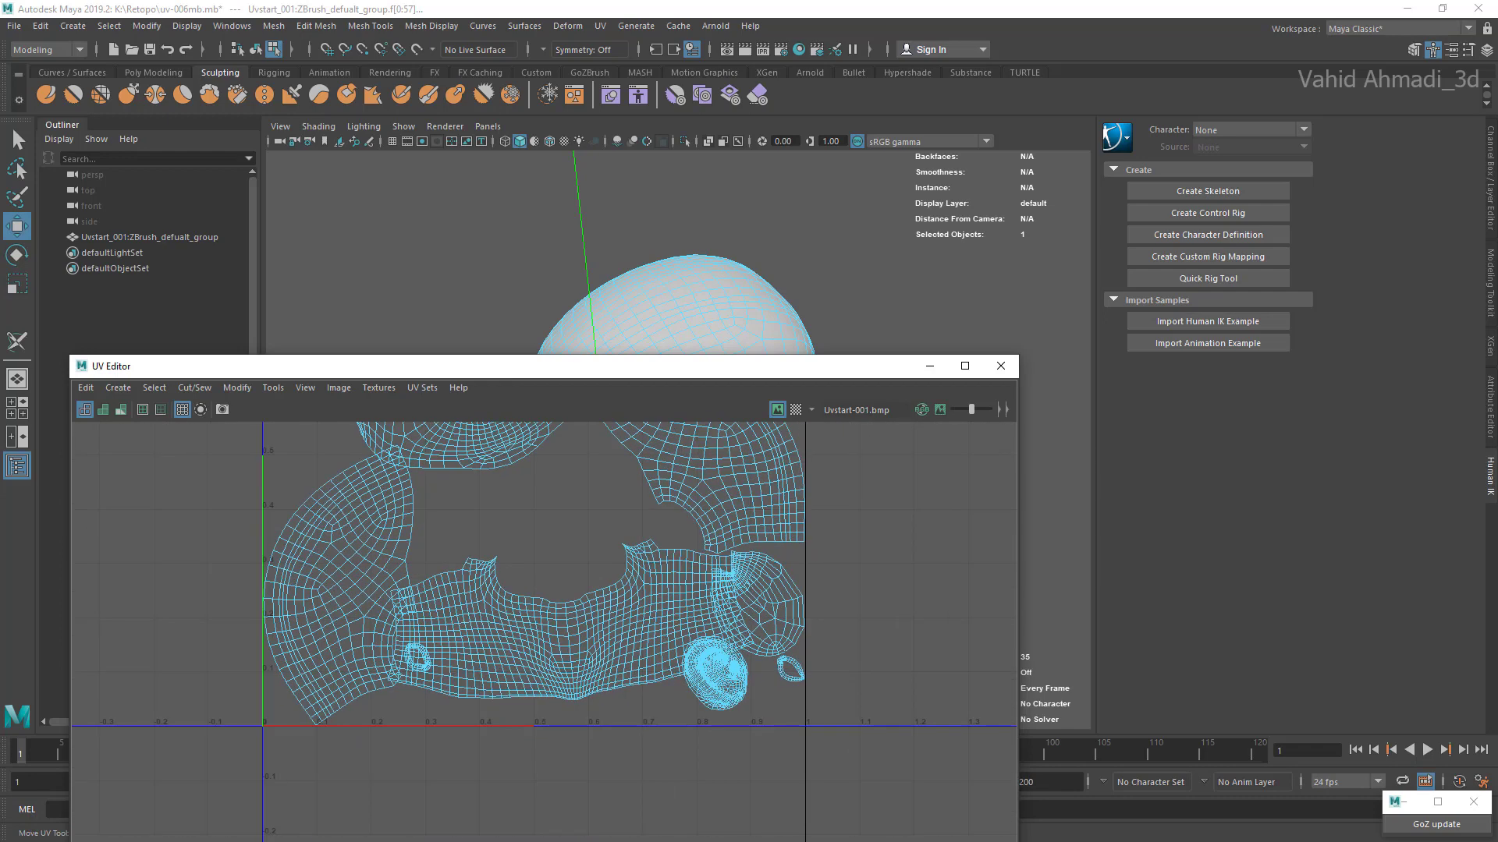
{"action": "double_click", "coordinate": [758, 603]}
{"action": "key", "text": "r"}
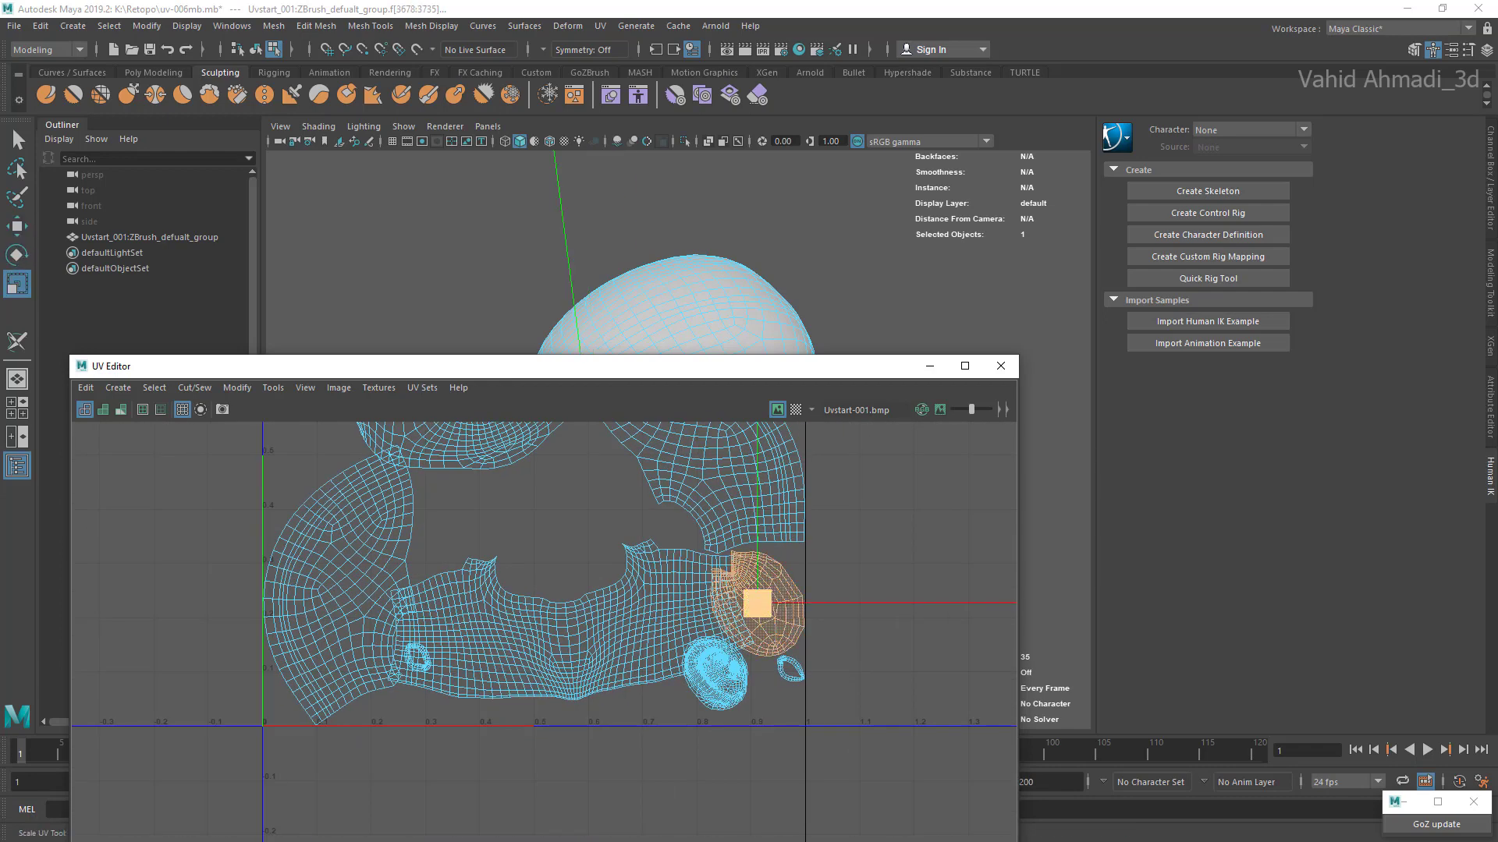
{"action": "left_click_drag", "start_coordinate": [757, 604], "coordinate": [736, 604]}
{"action": "scroll", "coordinate": [480, 668], "scroll_direction": "down", "scroll_amount": 2}
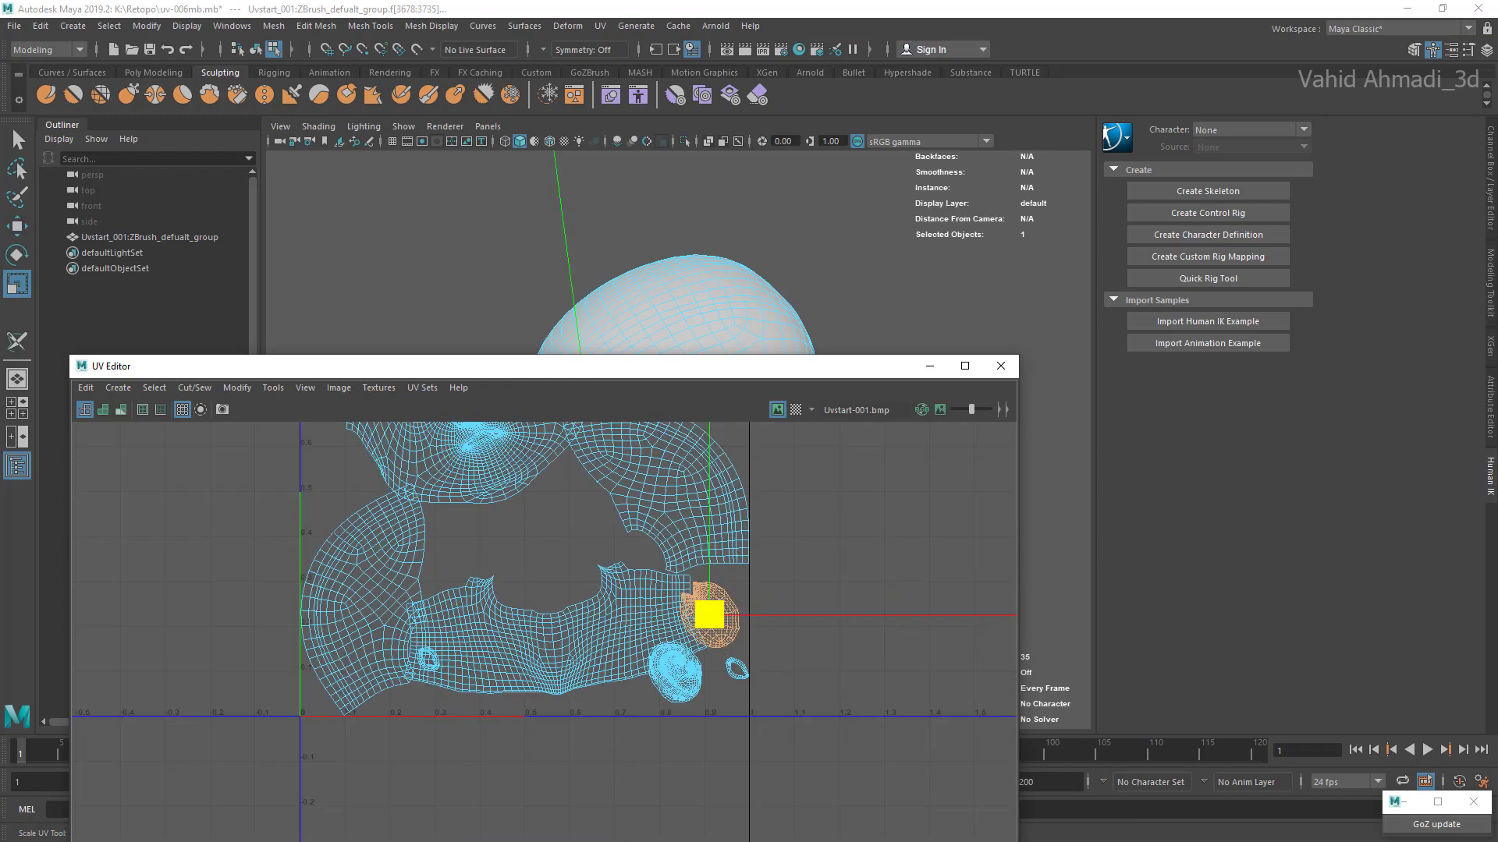
Step: Move the neck shell up and sideways, clear of the lower notched shell and the lower ear shell
{"action": "double_click", "coordinate": [480, 667]}
{"action": "key", "text": "w"}
{"action": "left_click_drag", "start_coordinate": [555, 627], "coordinate": [522, 593]}
{"action": "middle_click_drag", "start_coordinate": [522, 593], "coordinate": [672, 604], "text": "alt"}
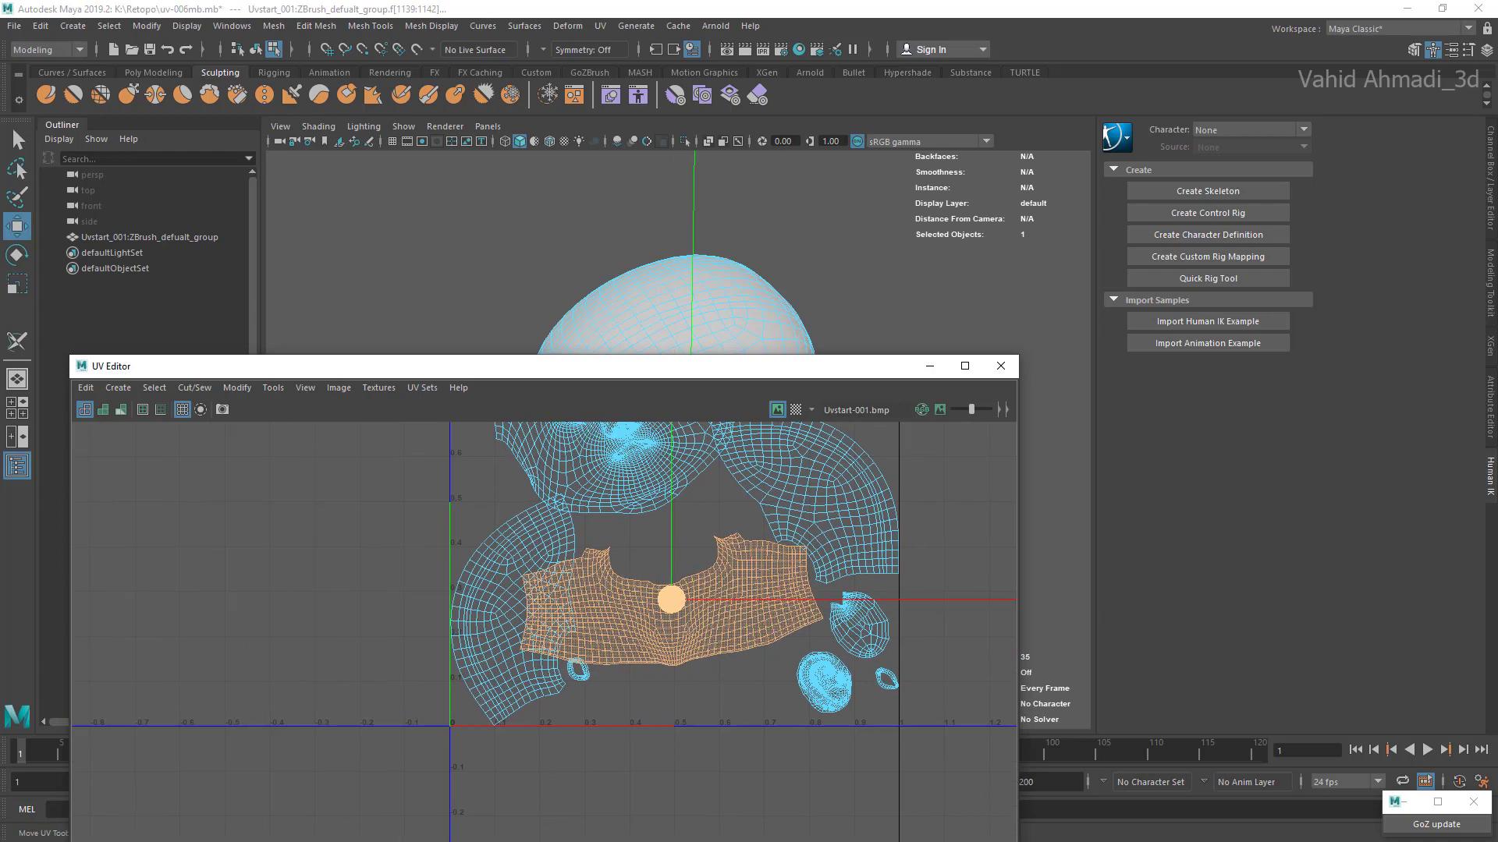
Step: Scale down the scalp shell that overlaps the left end of the neck shell
{"action": "double_click", "coordinate": [508, 609]}
{"action": "key", "text": "r"}
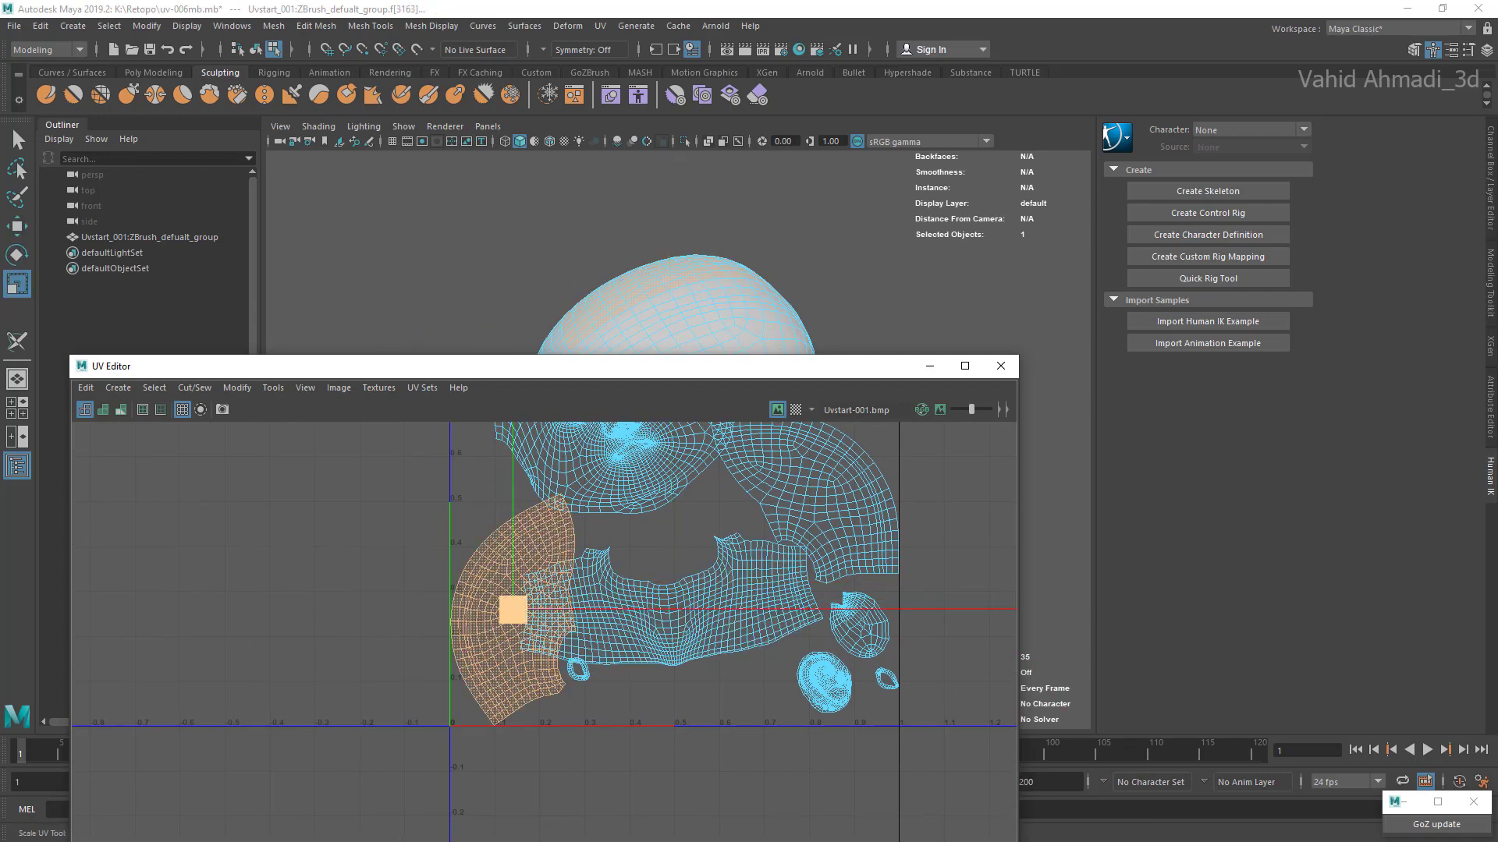
{"action": "left_click_drag", "start_coordinate": [513, 609], "coordinate": [506, 609]}
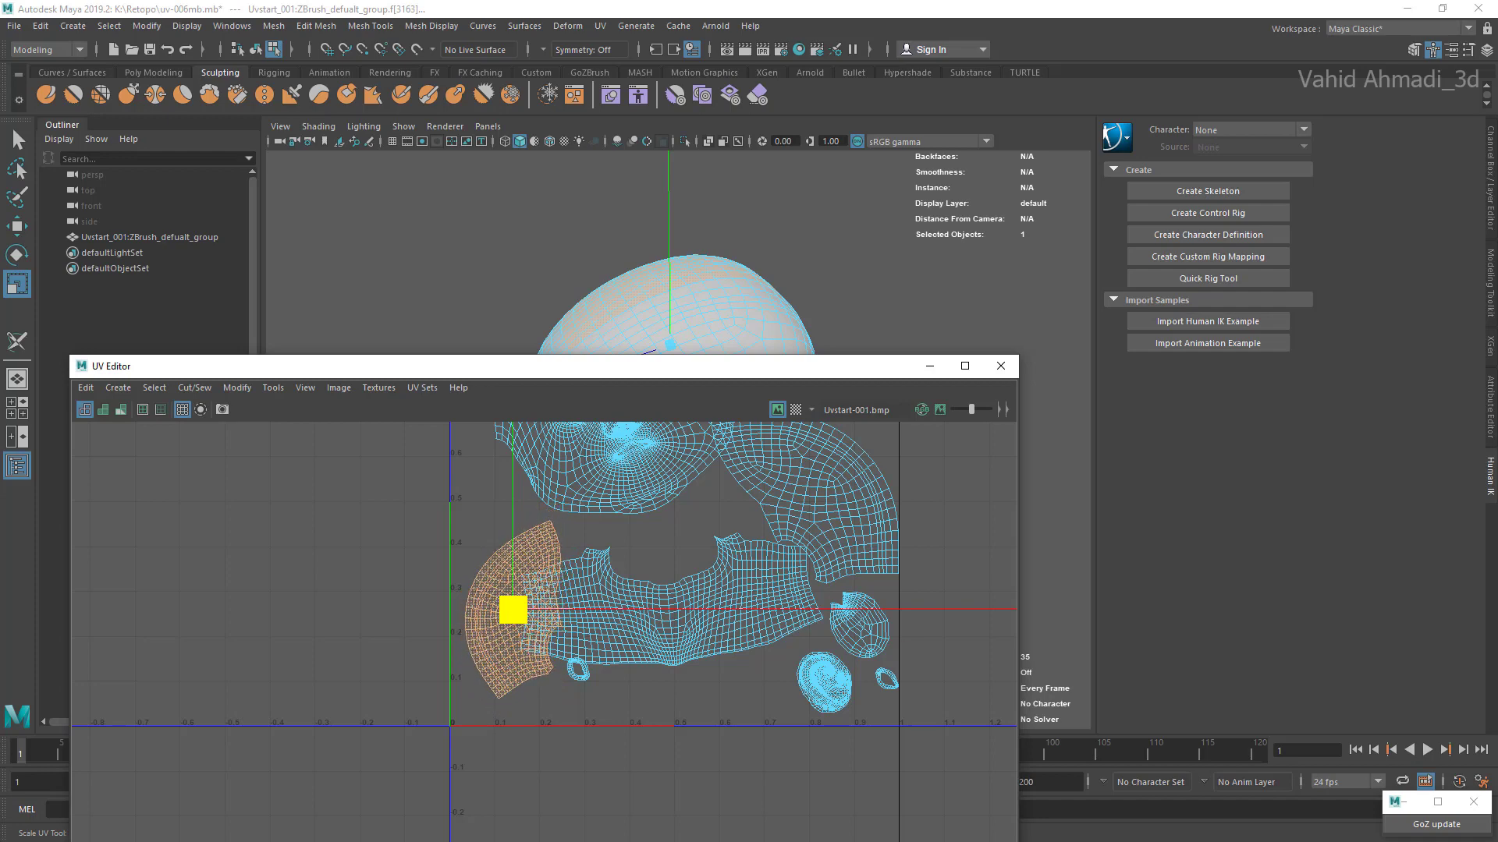
Step: Scale down the other scalp shell and move it down over the right end of the neck shell
{"action": "left_click", "coordinate": [809, 500]}
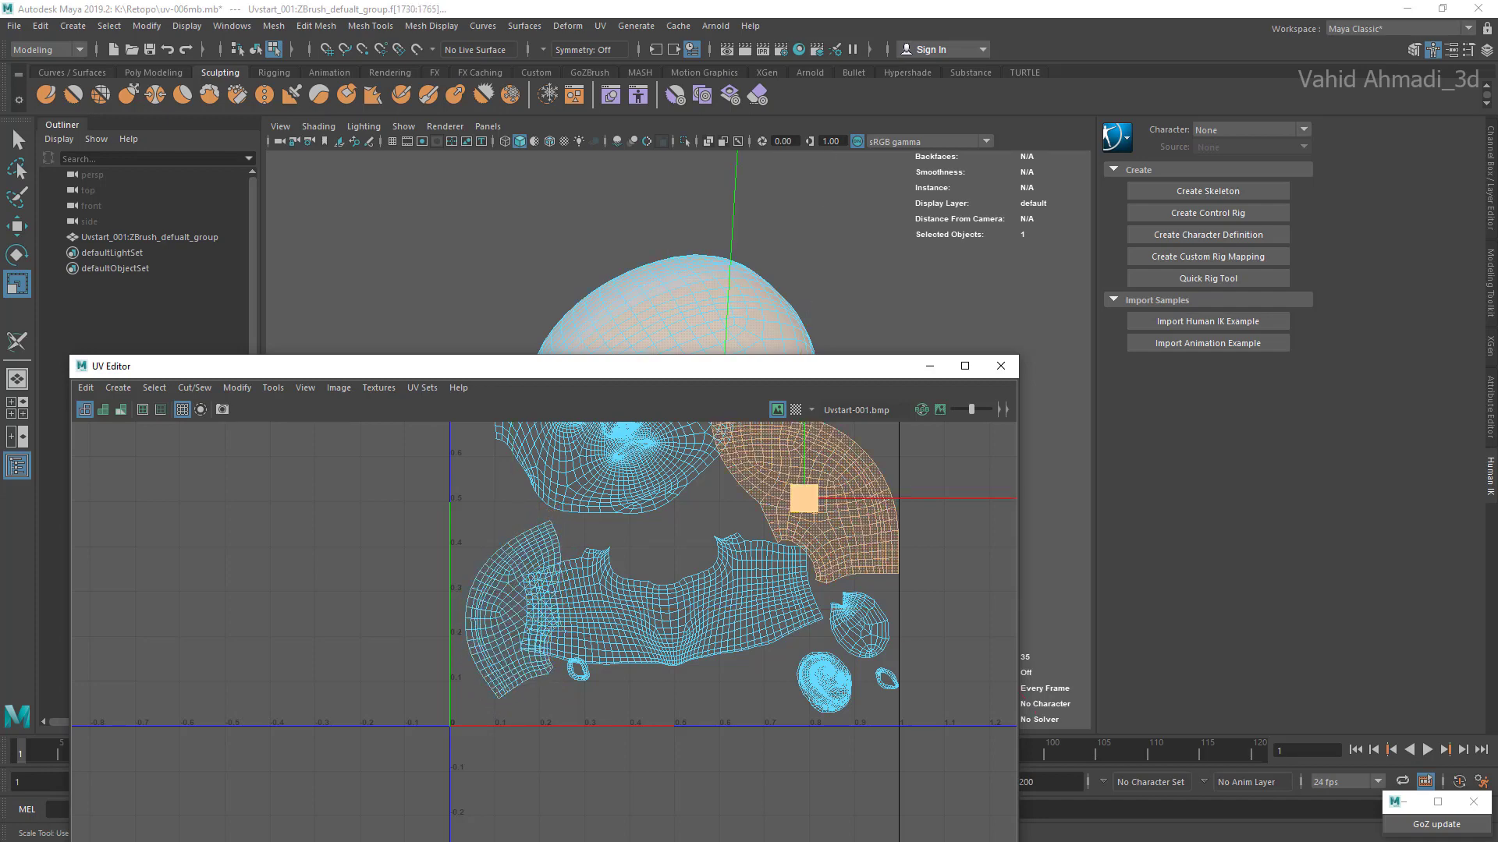
{"action": "left_click_drag", "start_coordinate": [804, 498], "coordinate": [807, 579]}
{"action": "key", "text": "w"}
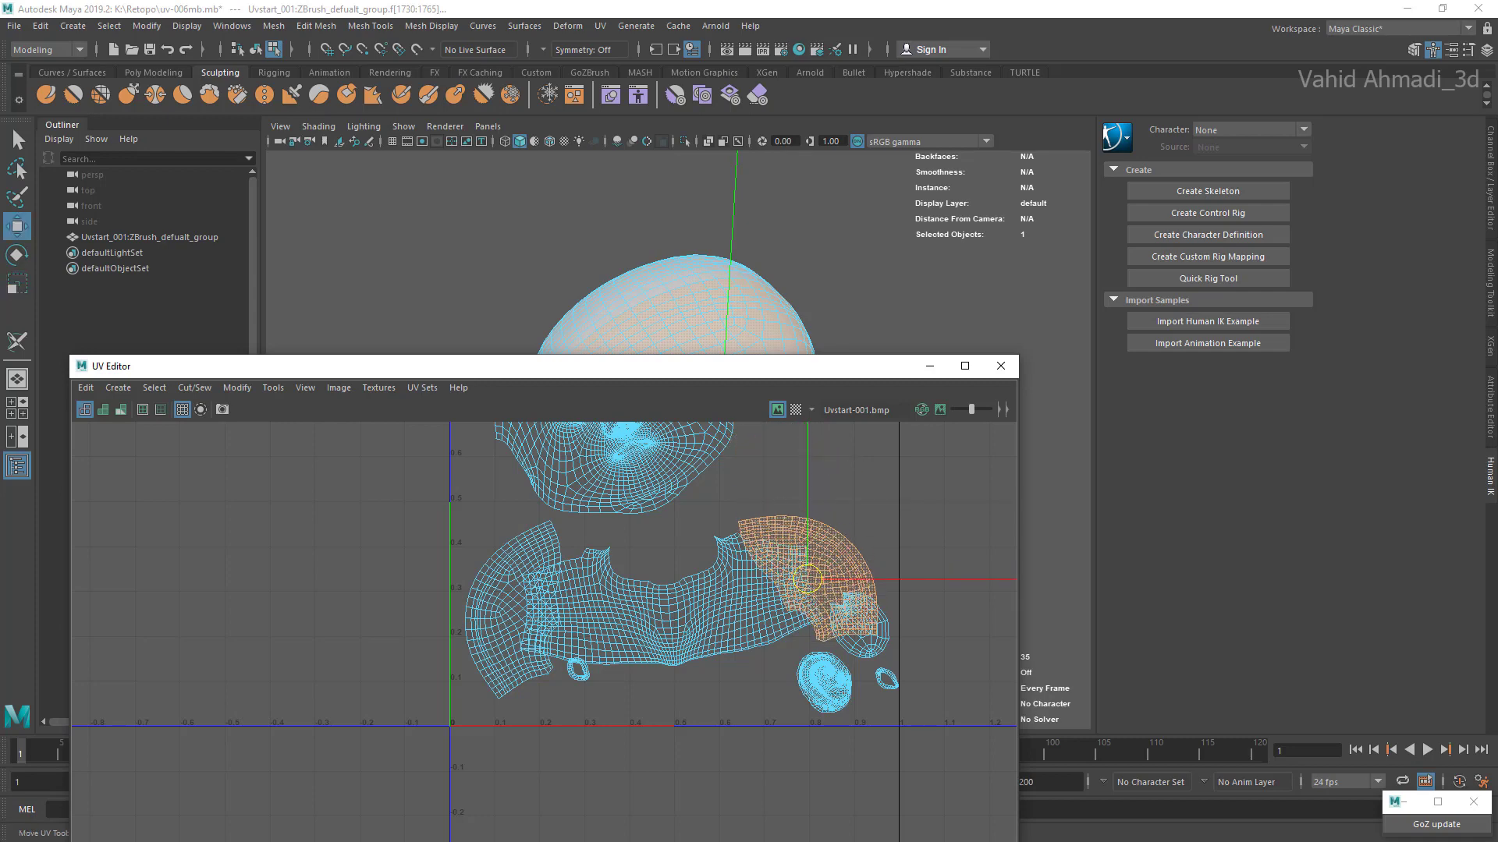
Step: Move the lower notched shell up beside the face shell and place the upper ear shell next to it
{"action": "scroll", "coordinate": [858, 637], "scroll_direction": "up", "scroll_amount": 1}
{"action": "left_click", "coordinate": [868, 644]}
{"action": "left_click_drag", "start_coordinate": [860, 624], "coordinate": [836, 463]}
{"action": "middle_click_drag", "start_coordinate": [837, 463], "coordinate": [825, 622], "text": "alt"}
{"action": "scroll", "coordinate": [825, 623], "scroll_direction": "down", "scroll_amount": 2}
{"action": "left_click_drag", "start_coordinate": [825, 625], "coordinate": [824, 605]}
{"action": "scroll", "coordinate": [789, 534], "scroll_direction": "up", "scroll_amount": 2}
{"action": "double_click", "coordinate": [790, 524]}
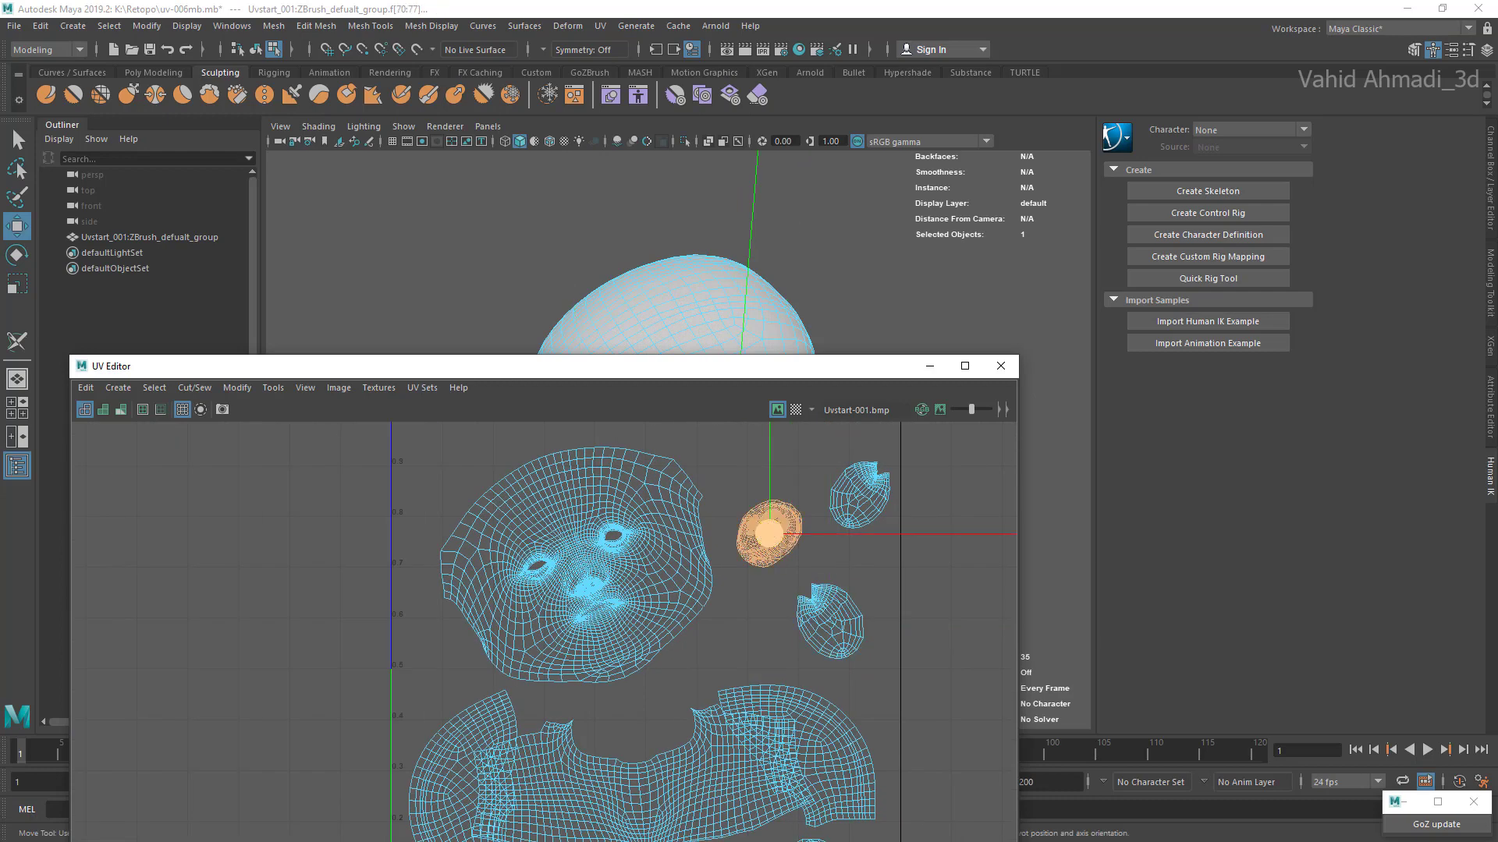
{"action": "left_click_drag", "start_coordinate": [769, 534], "coordinate": [836, 612]}
Step: Arrange the two notched shells side by side above the ear shell, near the top of the UV square
{"action": "left_click", "coordinate": [858, 493]}
{"action": "middle_click_drag", "start_coordinate": [858, 493], "coordinate": [860, 575], "text": "alt"}
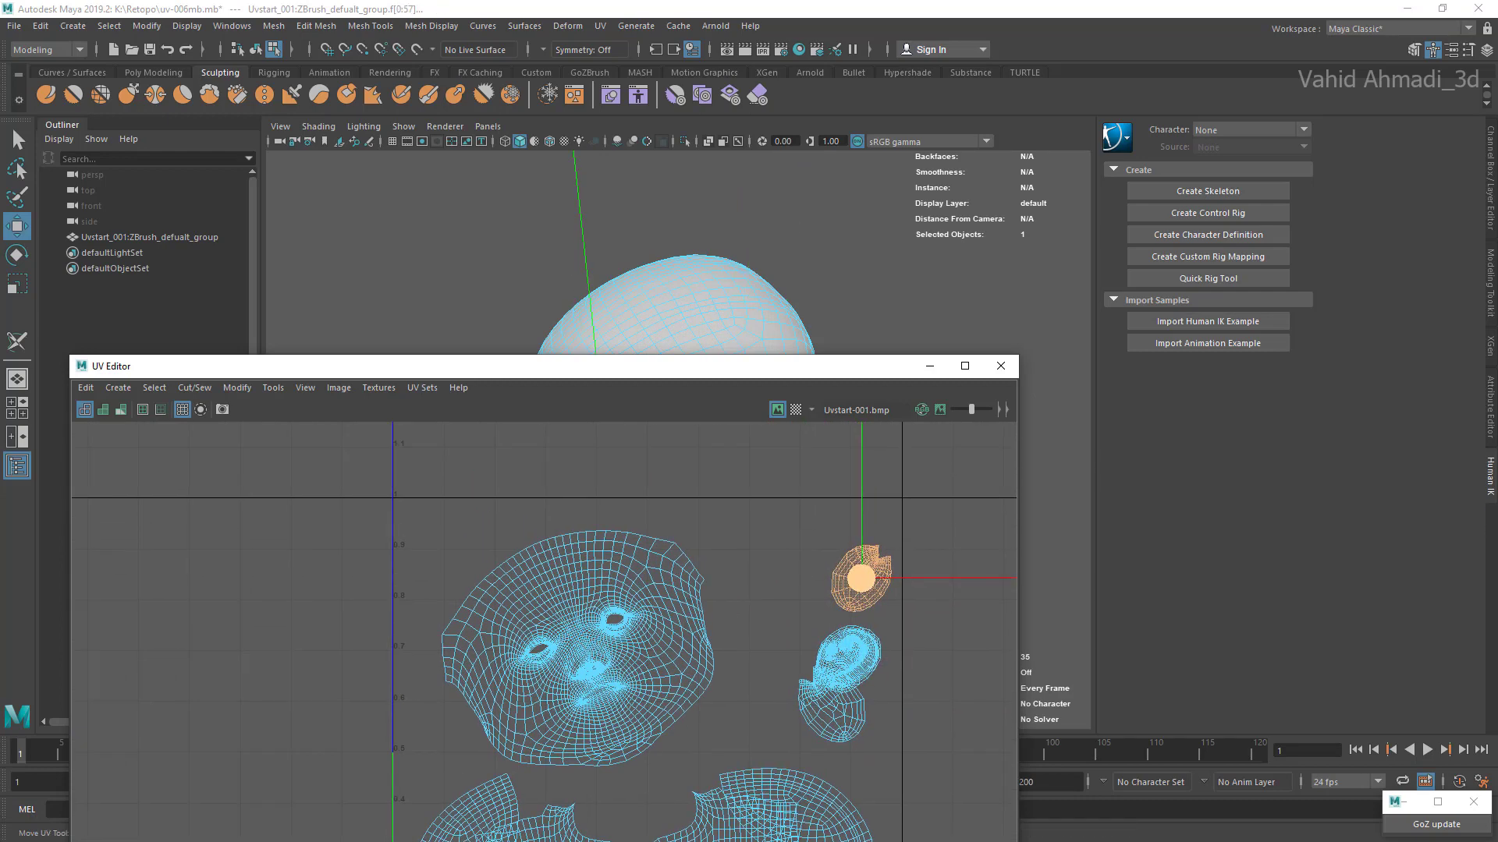
{"action": "left_click_drag", "start_coordinate": [861, 578], "coordinate": [817, 554]}
{"action": "left_click", "coordinate": [832, 704]}
{"action": "left_click_drag", "start_coordinate": [831, 704], "coordinate": [767, 552]}
{"action": "double_click", "coordinate": [819, 547]}
{"action": "double_click", "coordinate": [881, 543]}
{"action": "left_click_drag", "start_coordinate": [880, 538], "coordinate": [841, 559]}
Step: Scale down both notched shells slightly and reselect the one nearer the face for moving
{"action": "key", "text": "e"}
{"action": "key", "text": "r"}
{"action": "double_click", "coordinate": [775, 561]}
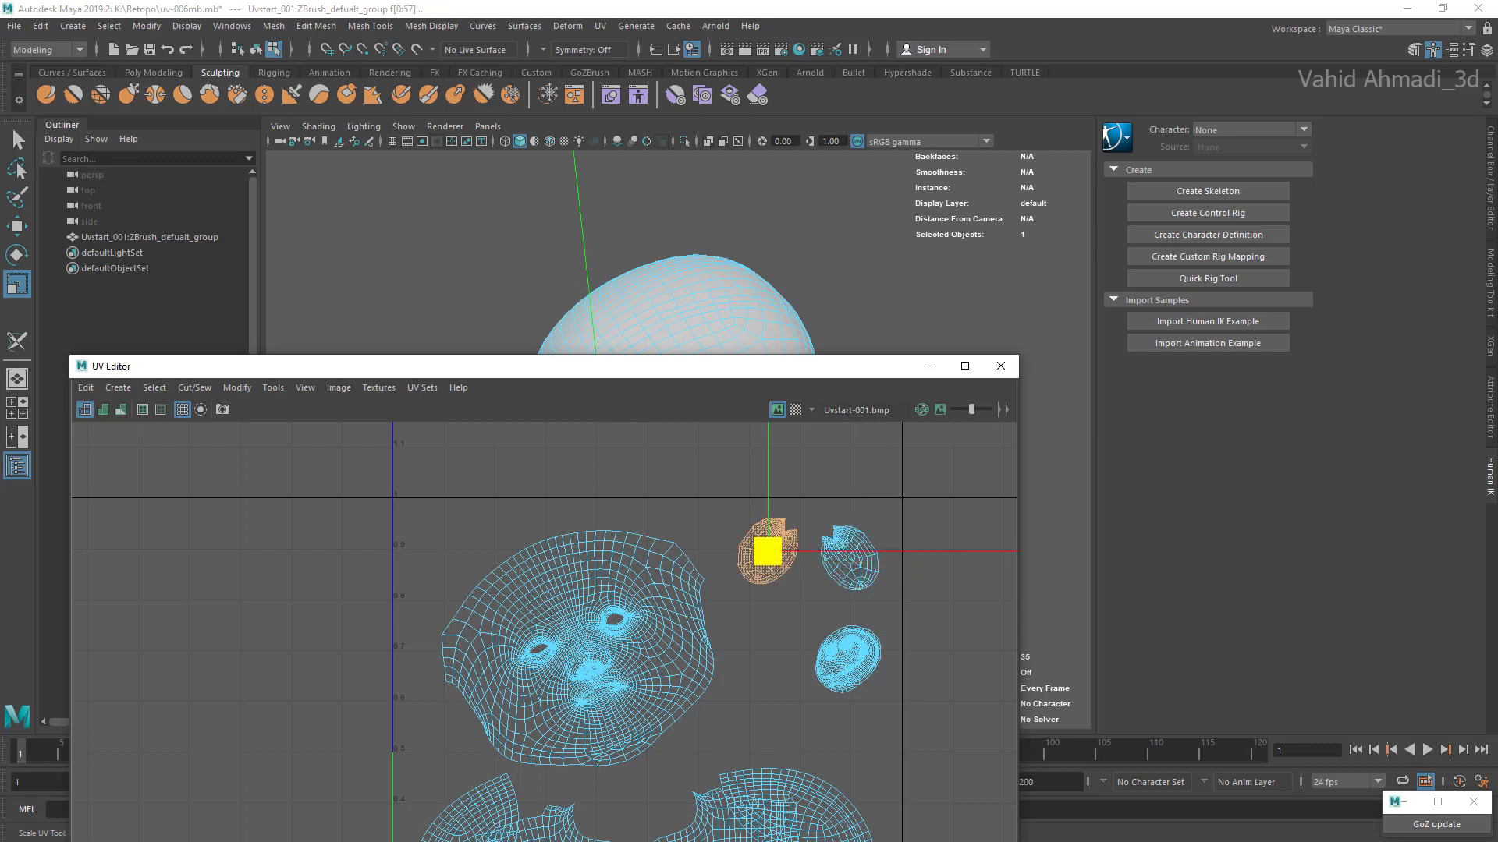
{"action": "double_click", "coordinate": [852, 576]}
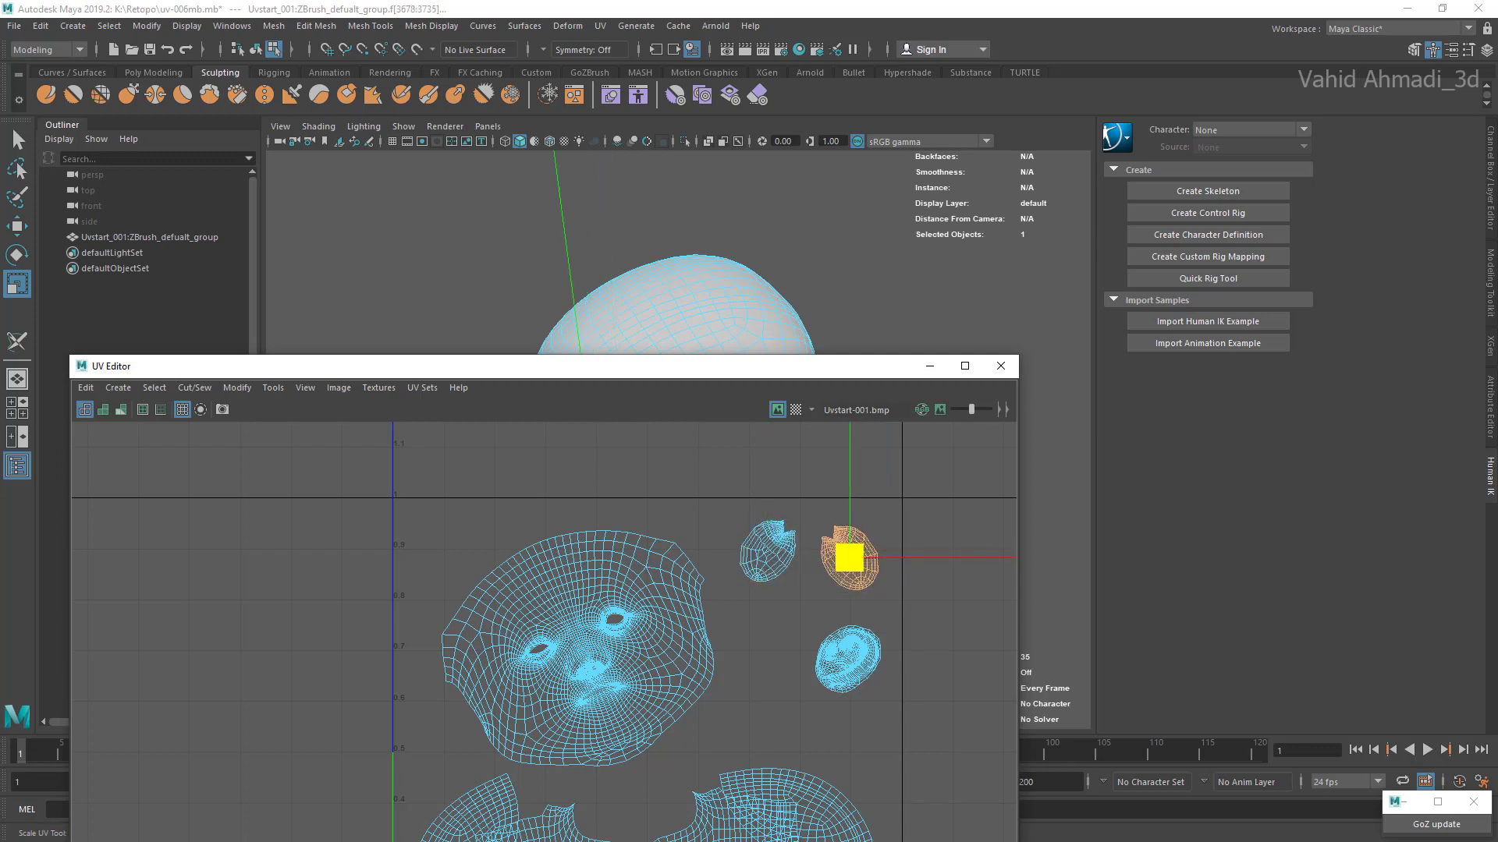
{"action": "key", "text": "w"}
{"action": "double_click", "coordinate": [771, 560]}
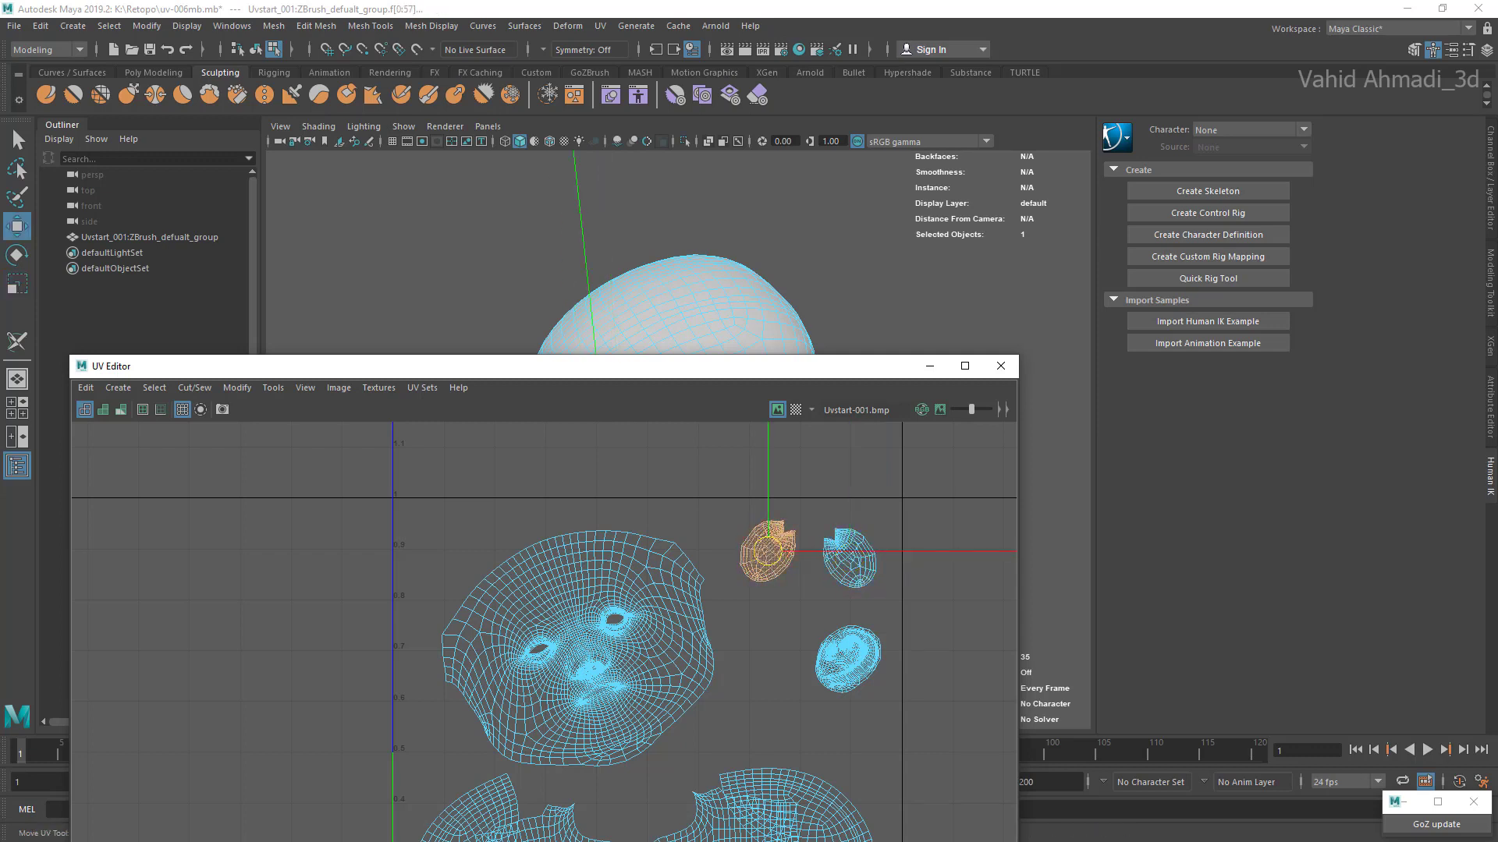
Step: Move the notched shell closer to its twin and scale up the face shell
{"action": "left_click_drag", "start_coordinate": [767, 552], "coordinate": [786, 550]}
{"action": "double_click", "coordinate": [658, 602]}
{"action": "middle_click_drag", "start_coordinate": [659, 602], "coordinate": [749, 527], "text": "alt"}
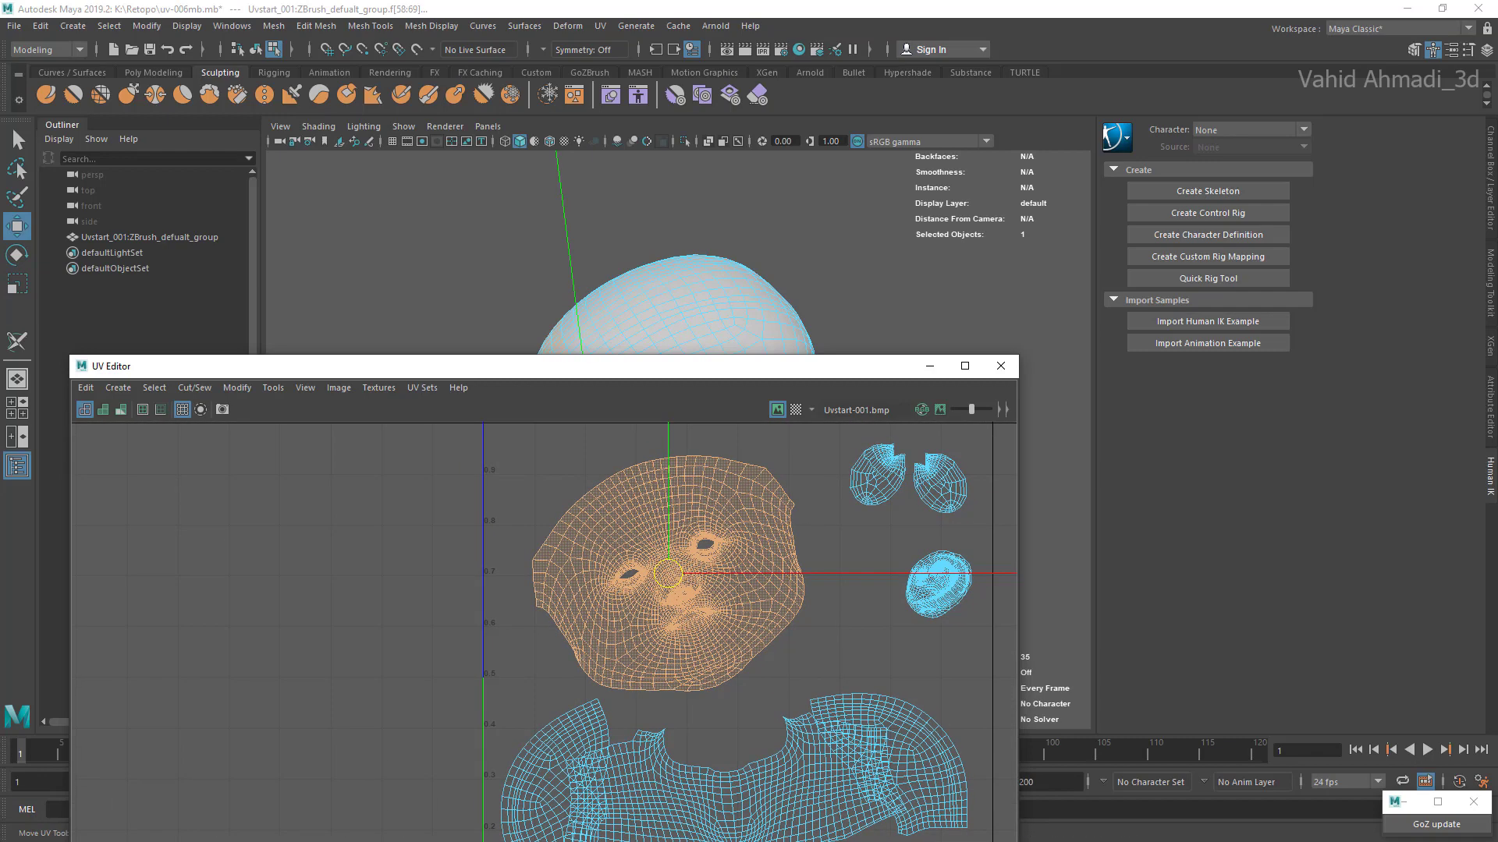
{"action": "key", "text": "e"}
{"action": "key", "text": "r"}
{"action": "left_click_drag", "start_coordinate": [668, 575], "coordinate": [702, 571]}
Step: Move the enlarged face shell above the neck shell and rotate it upright so the eyes are level
{"action": "key", "text": "w"}
{"action": "middle_click_drag", "start_coordinate": [702, 556], "coordinate": [595, 580], "text": "alt"}
{"action": "scroll", "coordinate": [596, 576], "scroll_direction": "down", "scroll_amount": 2}
{"action": "left_click_drag", "start_coordinate": [571, 590], "coordinate": [598, 589]}
{"action": "key", "text": "e"}
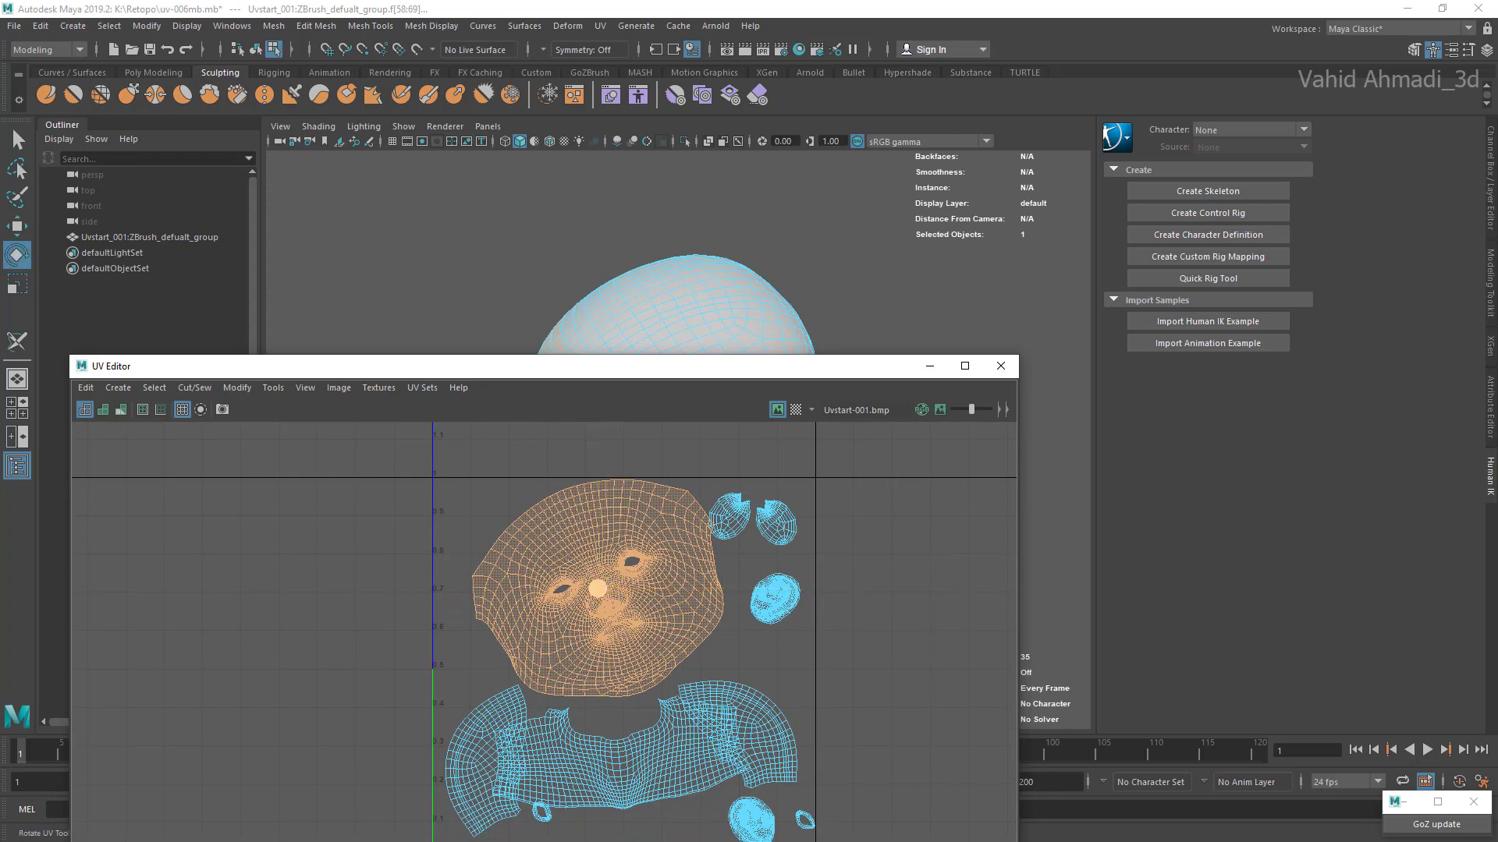
{"action": "left_click_drag", "start_coordinate": [708, 551], "coordinate": [714, 599]}
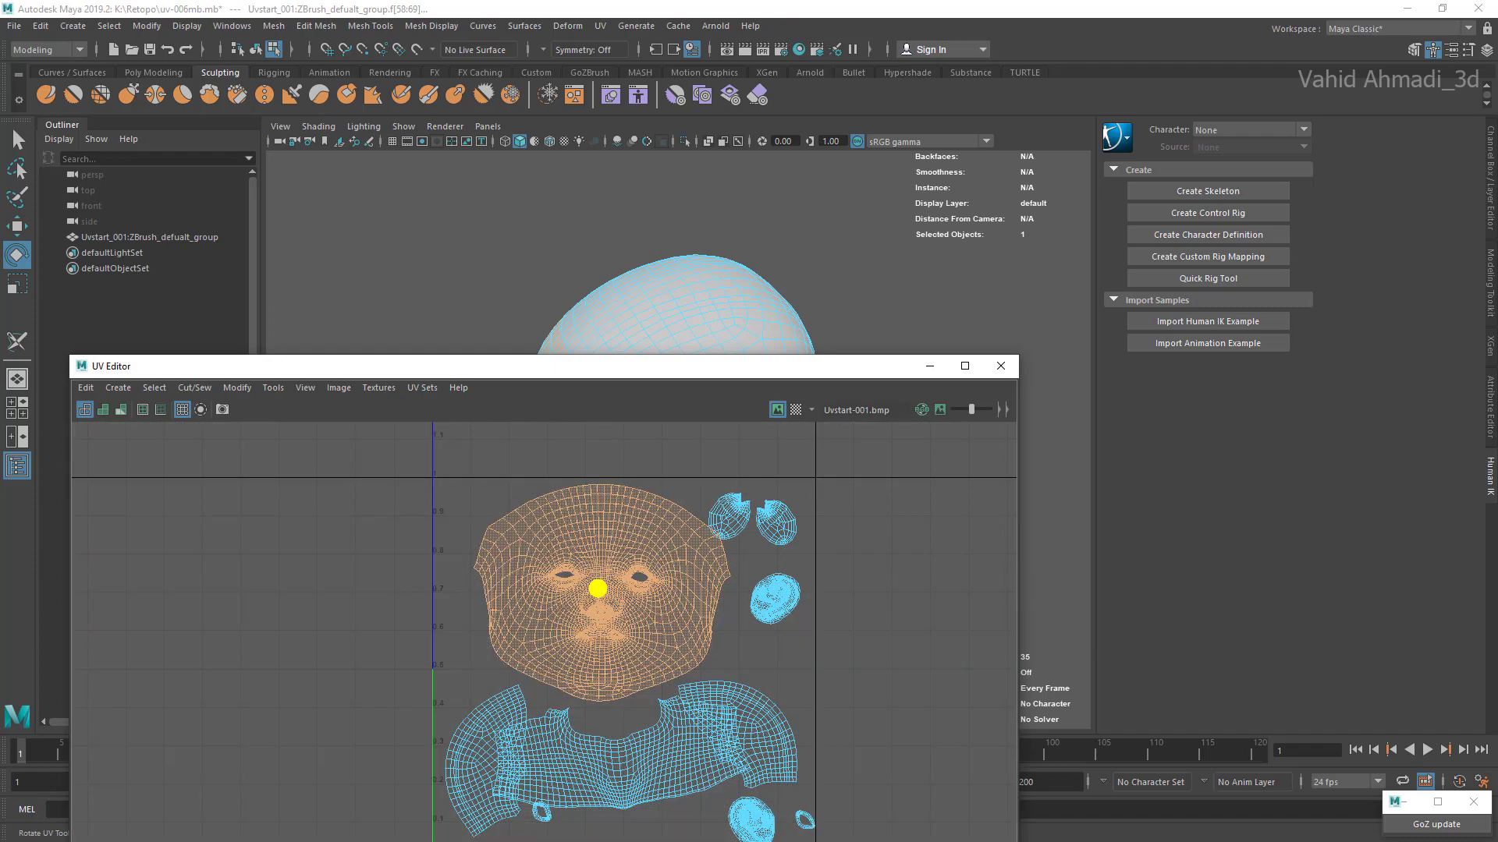
Step: Raise the UV Editor window and fine-tune the face shell's position between the neck shell and the upper border of the UV square
{"action": "left_click_drag", "start_coordinate": [655, 366], "coordinate": [673, 242]}
{"action": "scroll", "coordinate": [673, 432], "scroll_direction": "down", "scroll_amount": 4}
{"action": "scroll", "coordinate": [698, 522], "scroll_direction": "up", "scroll_amount": 6}
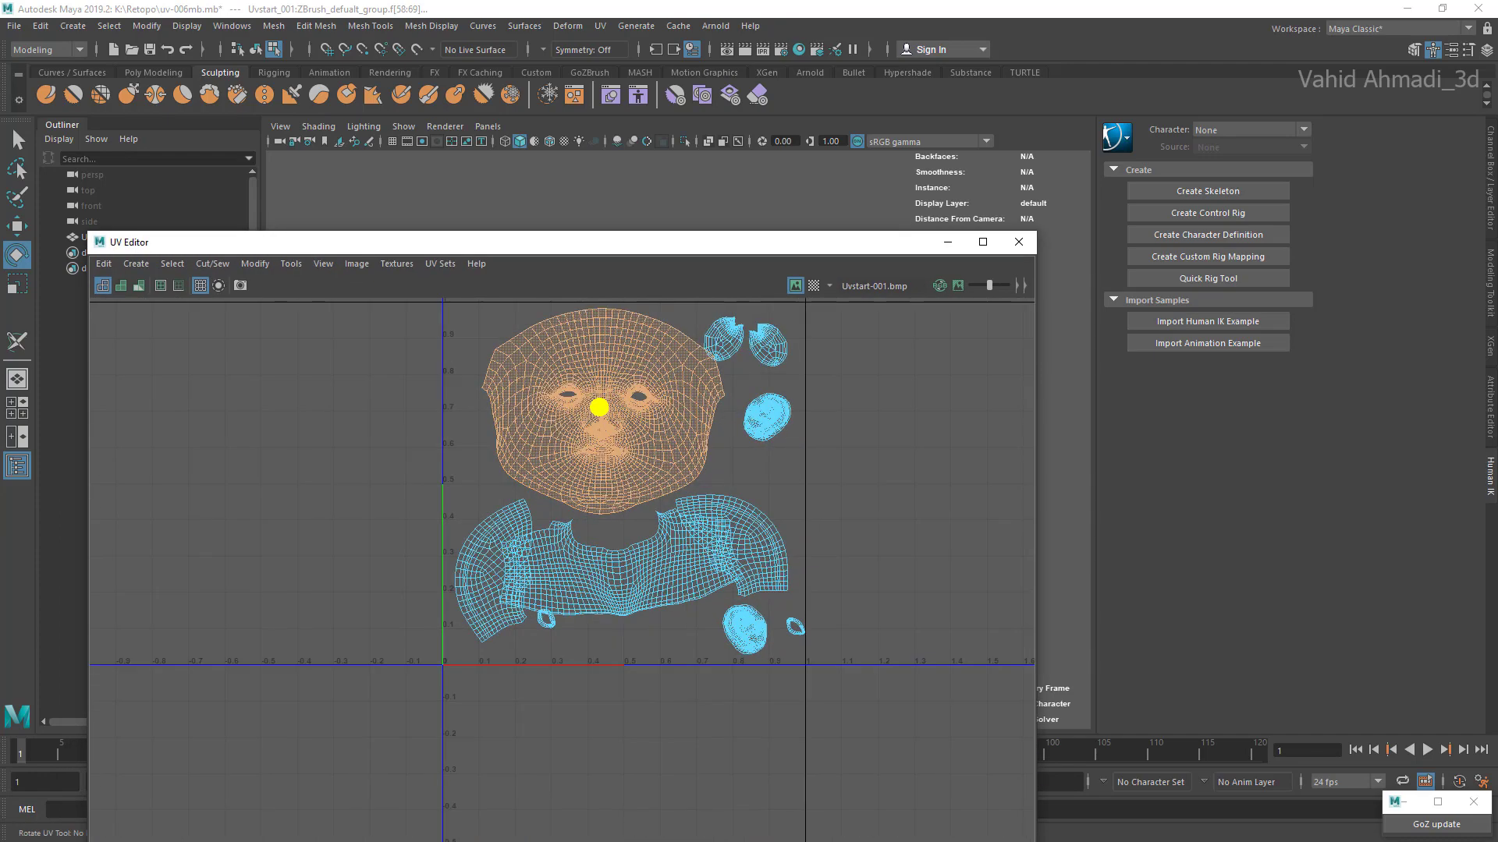
{"action": "scroll", "coordinate": [662, 457], "scroll_direction": "up", "scroll_amount": 1}
{"action": "key", "text": "w"}
{"action": "middle_click_drag", "start_coordinate": [662, 456], "coordinate": [699, 535], "text": "alt"}
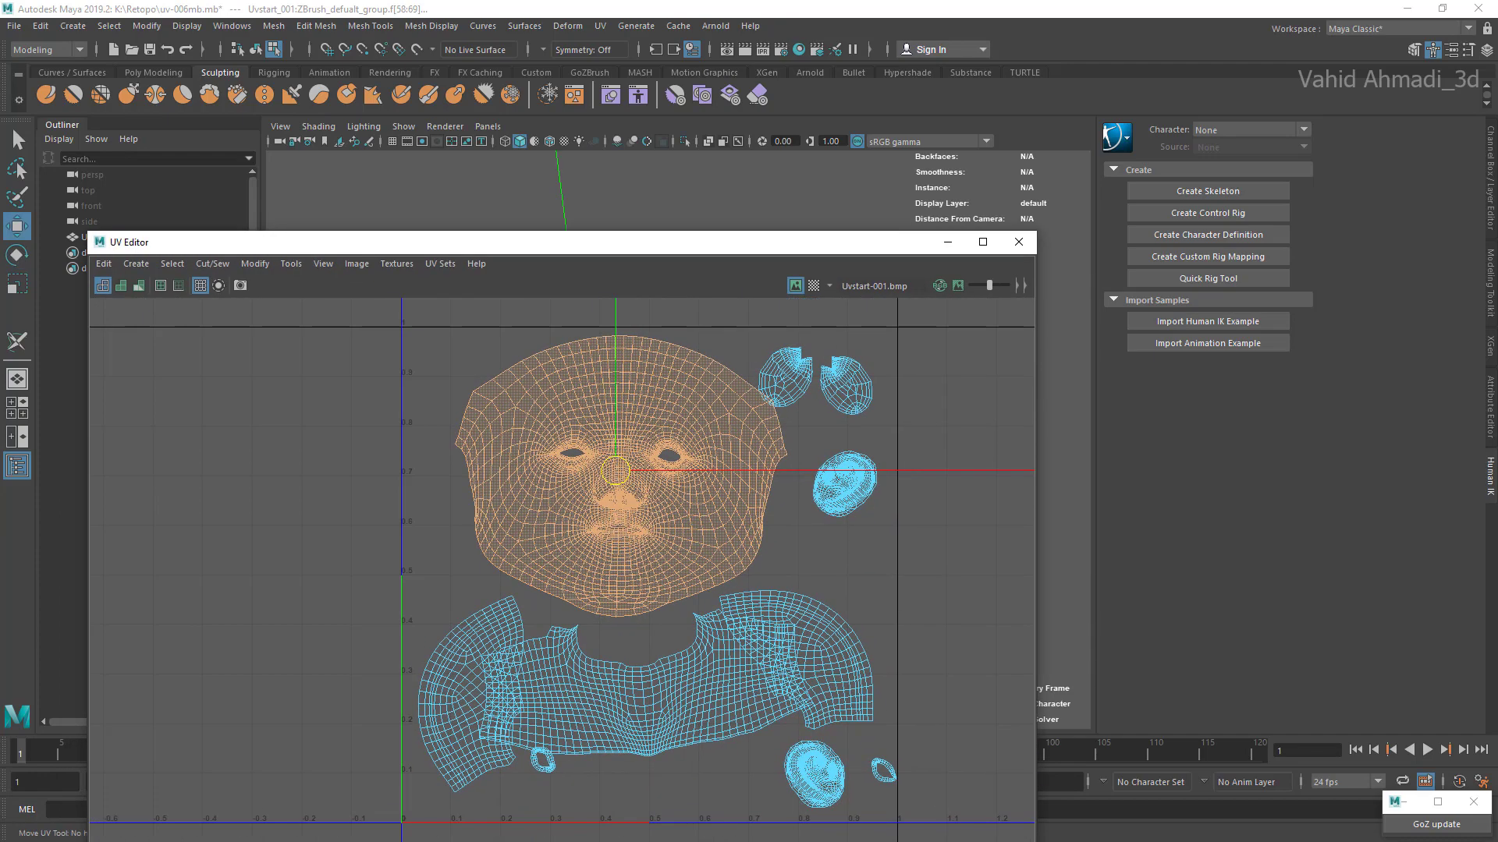
Step: Bring up the portrait reference in PureRef, move it aside, and reposition the UV Editor window to make room
{"action": "key", "text": "super"}
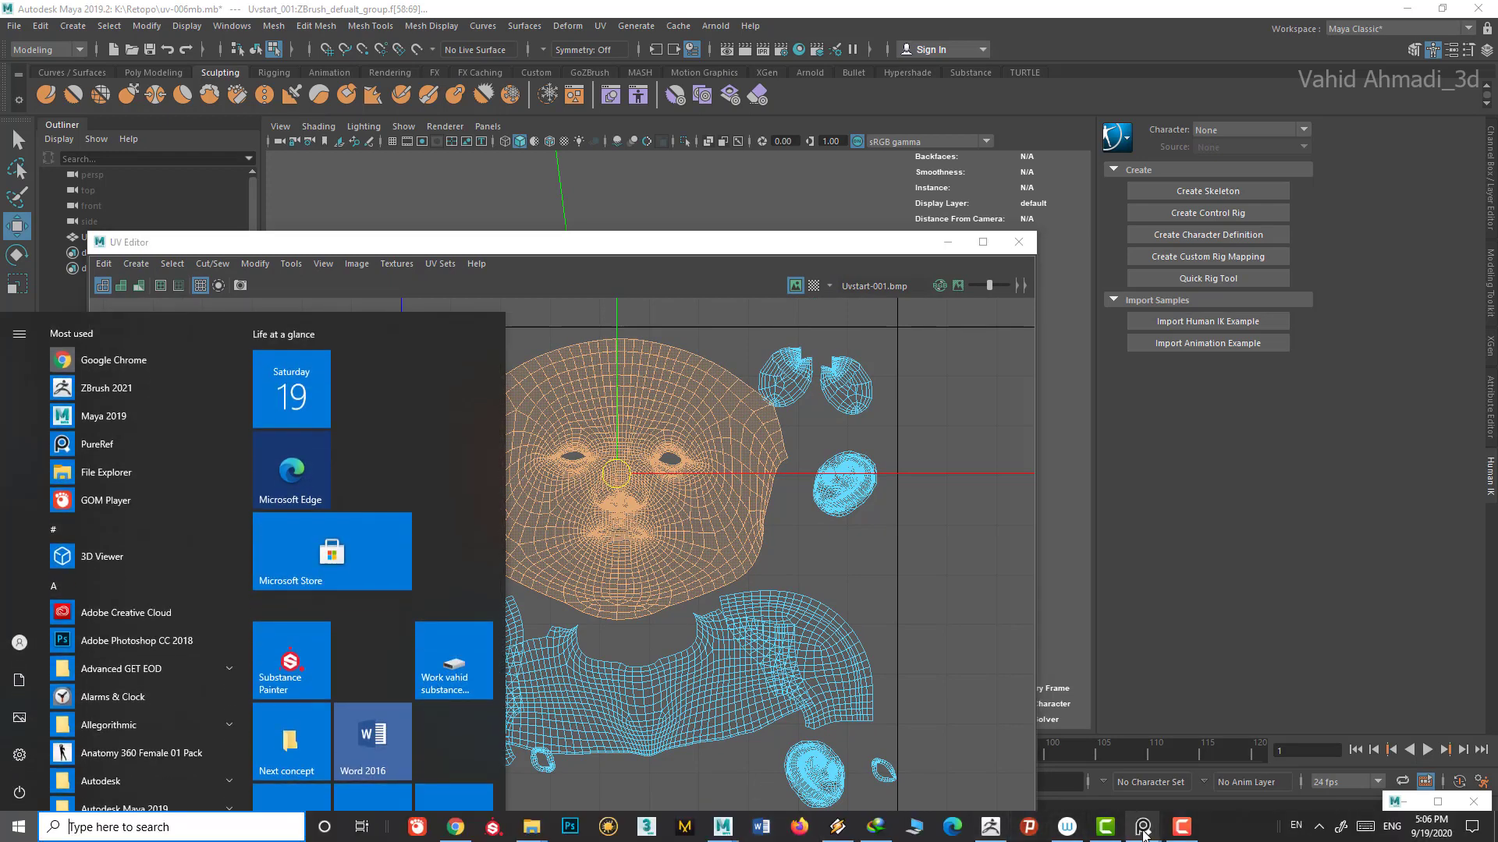
{"action": "mouse_move", "coordinate": [1143, 829]}
{"action": "left_click", "coordinate": [1073, 780]}
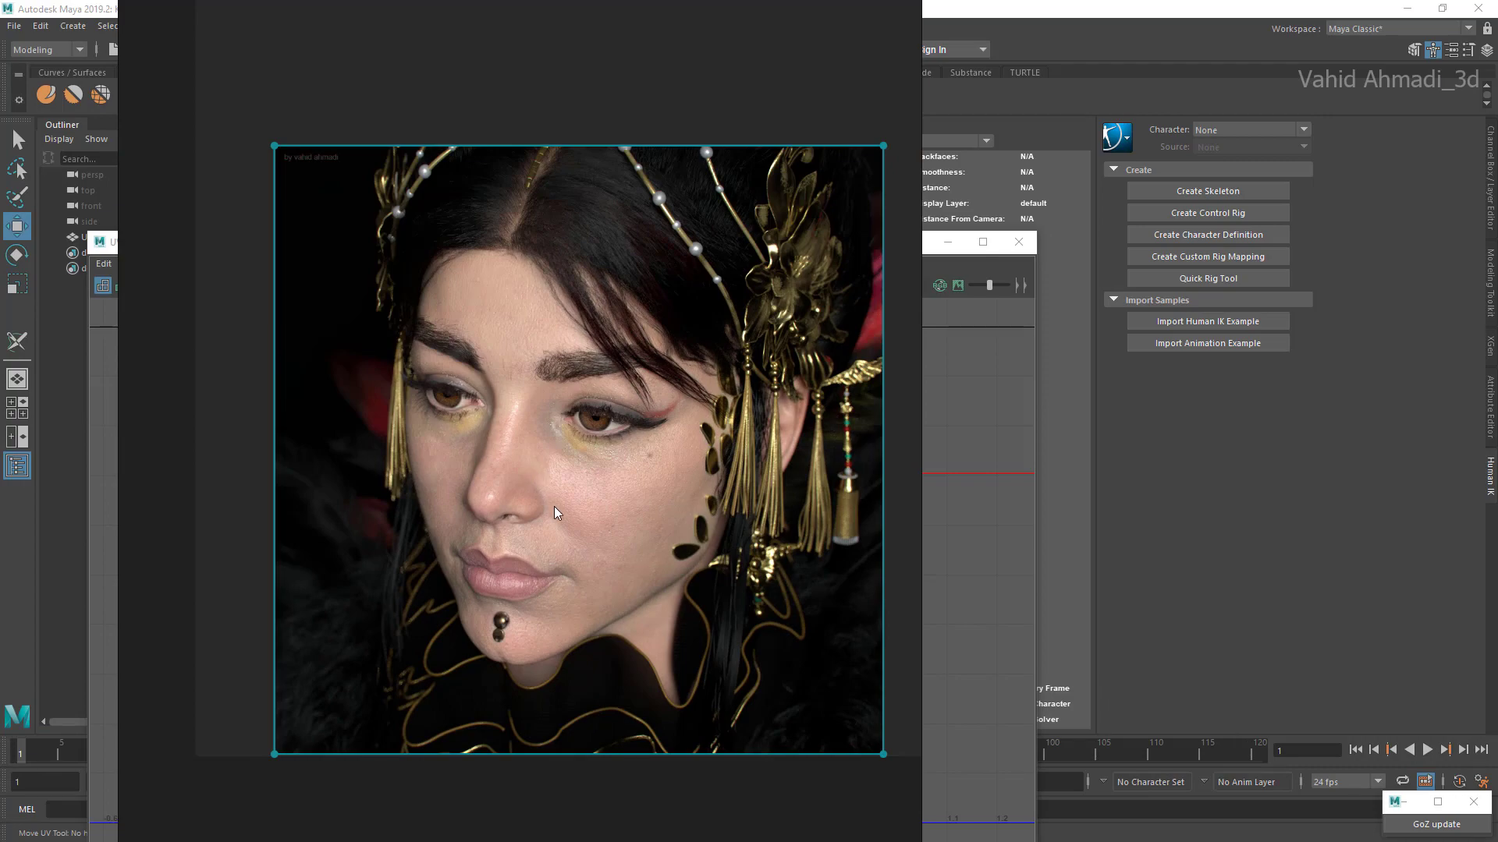
{"action": "right_click_drag", "start_coordinate": [747, 505], "coordinate": [1450, 507]}
{"action": "left_click_drag", "start_coordinate": [701, 243], "coordinate": [651, 230]}
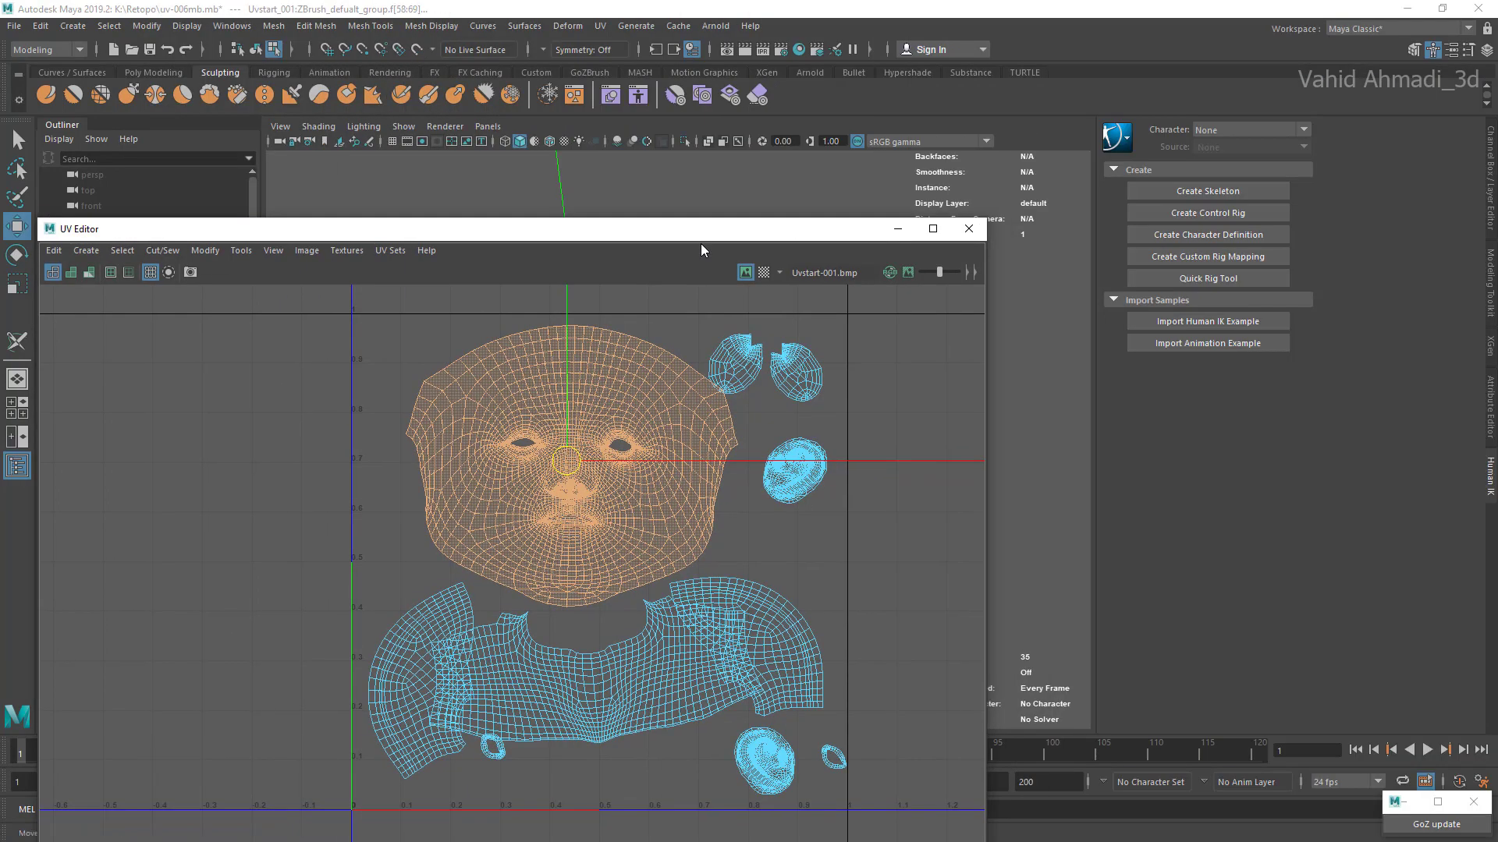
Step: Switch back to the PureRef portrait, place it beside the UV layout, and examine the face up close
{"action": "key", "text": "alt+Tab"}
{"action": "right_click_drag", "start_coordinate": [1476, 497], "coordinate": [1223, 529]}
{"action": "scroll", "coordinate": [1240, 554], "scroll_direction": "up", "scroll_amount": 5}
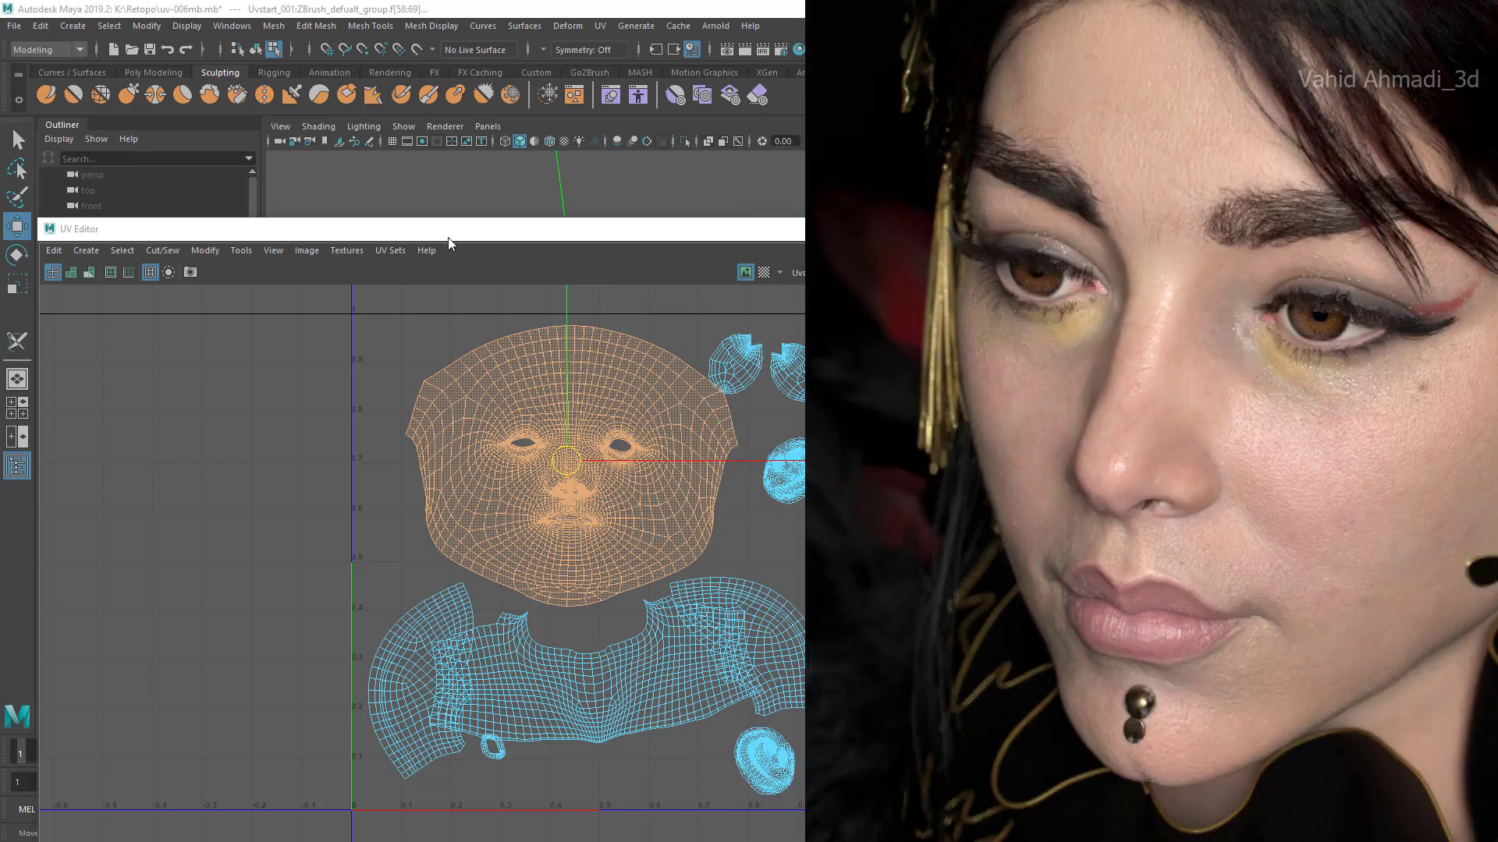
Step: Compare the UV layout with the full portrait reference and return to the UV Editor window
{"action": "key", "text": "alt+Tab"}
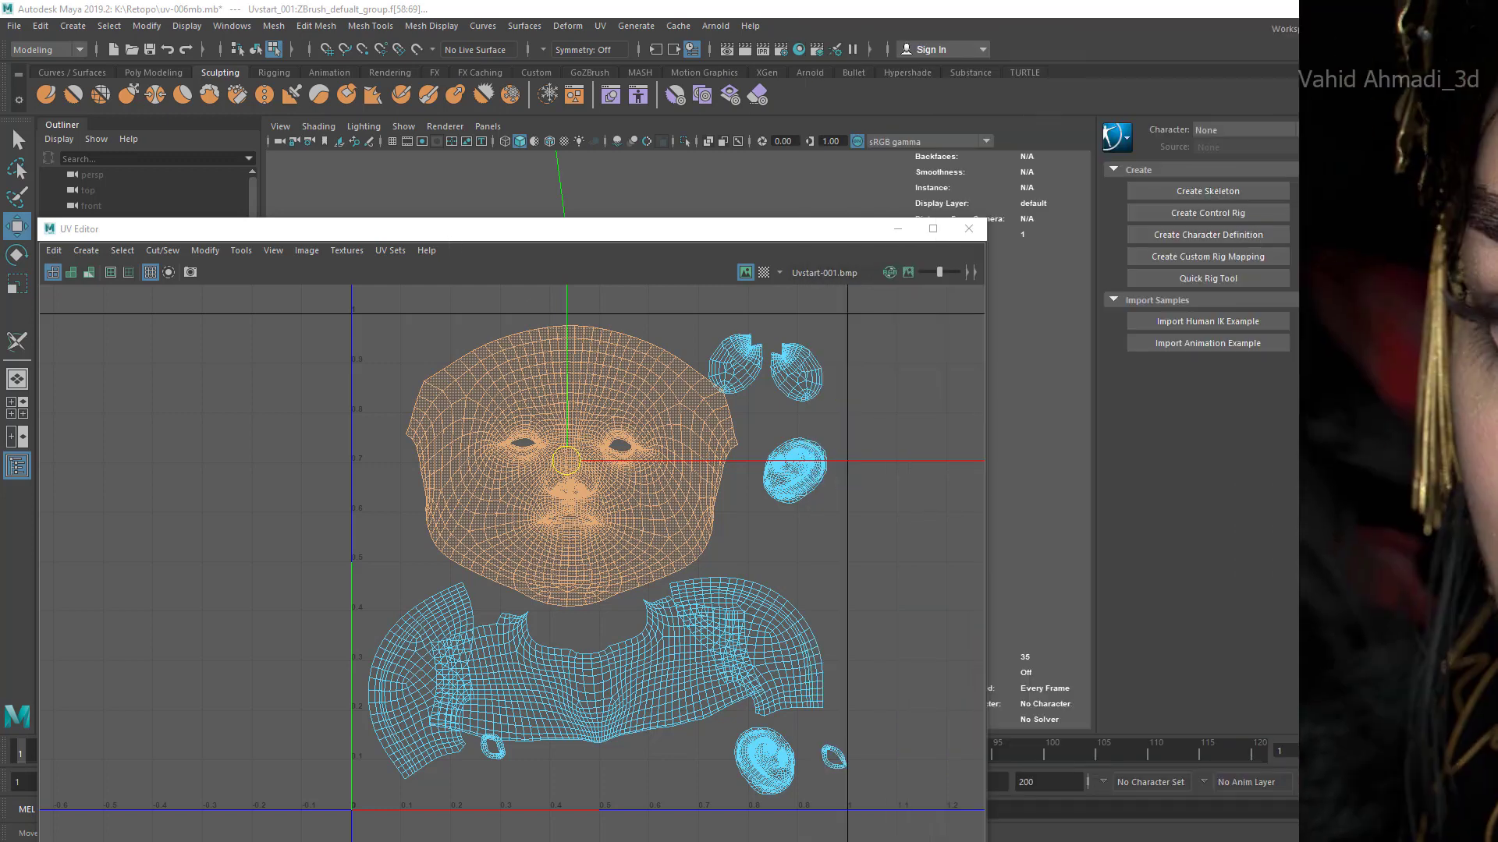
{"action": "key", "text": "alt+Tab"}
{"action": "scroll", "coordinate": [1000, 421], "scroll_direction": "down", "scroll_amount": 4}
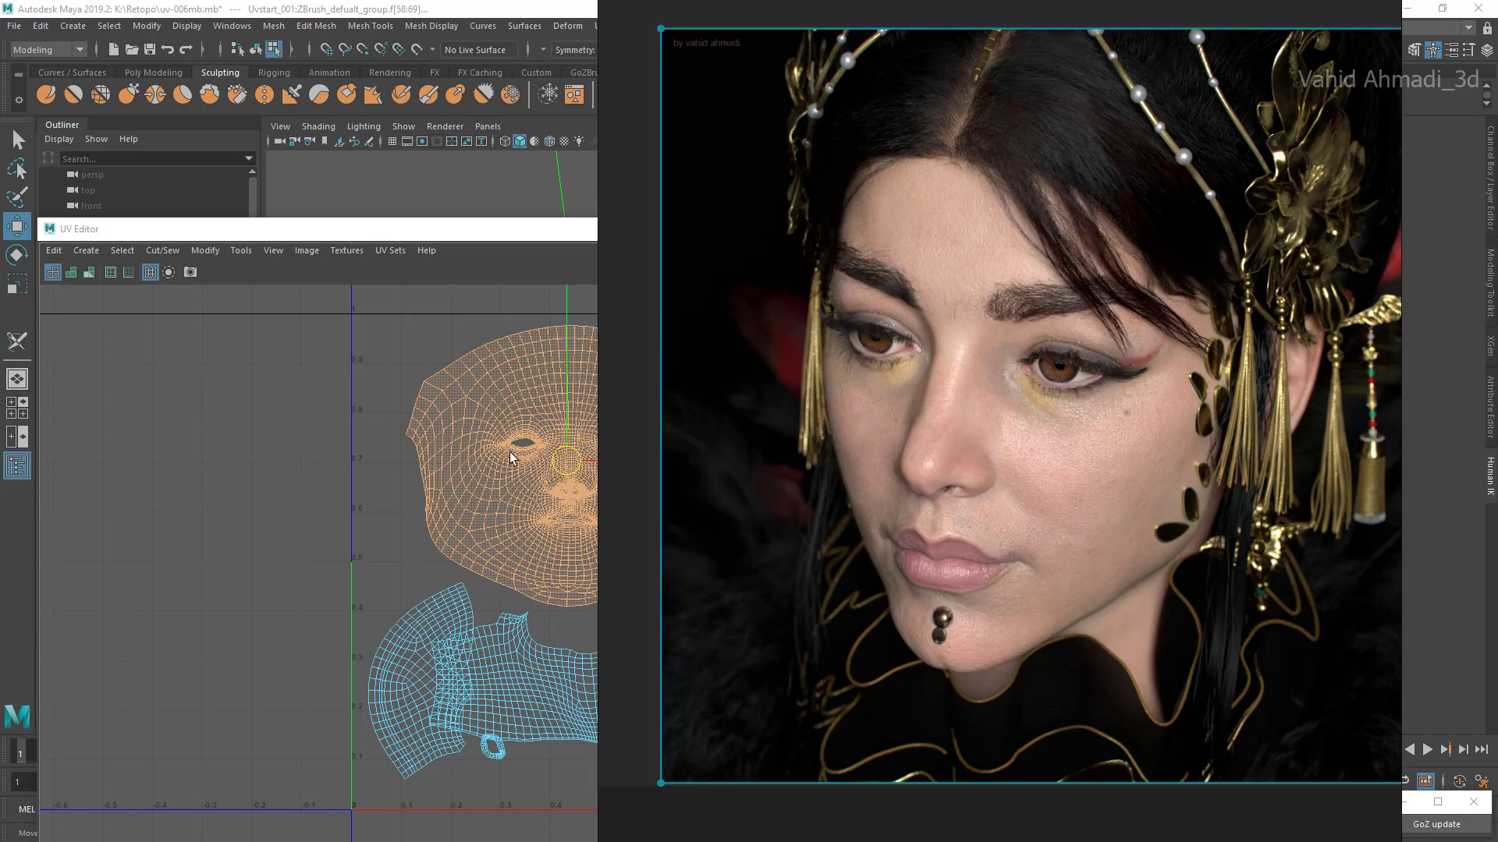
{"action": "left_click", "coordinate": [496, 239]}
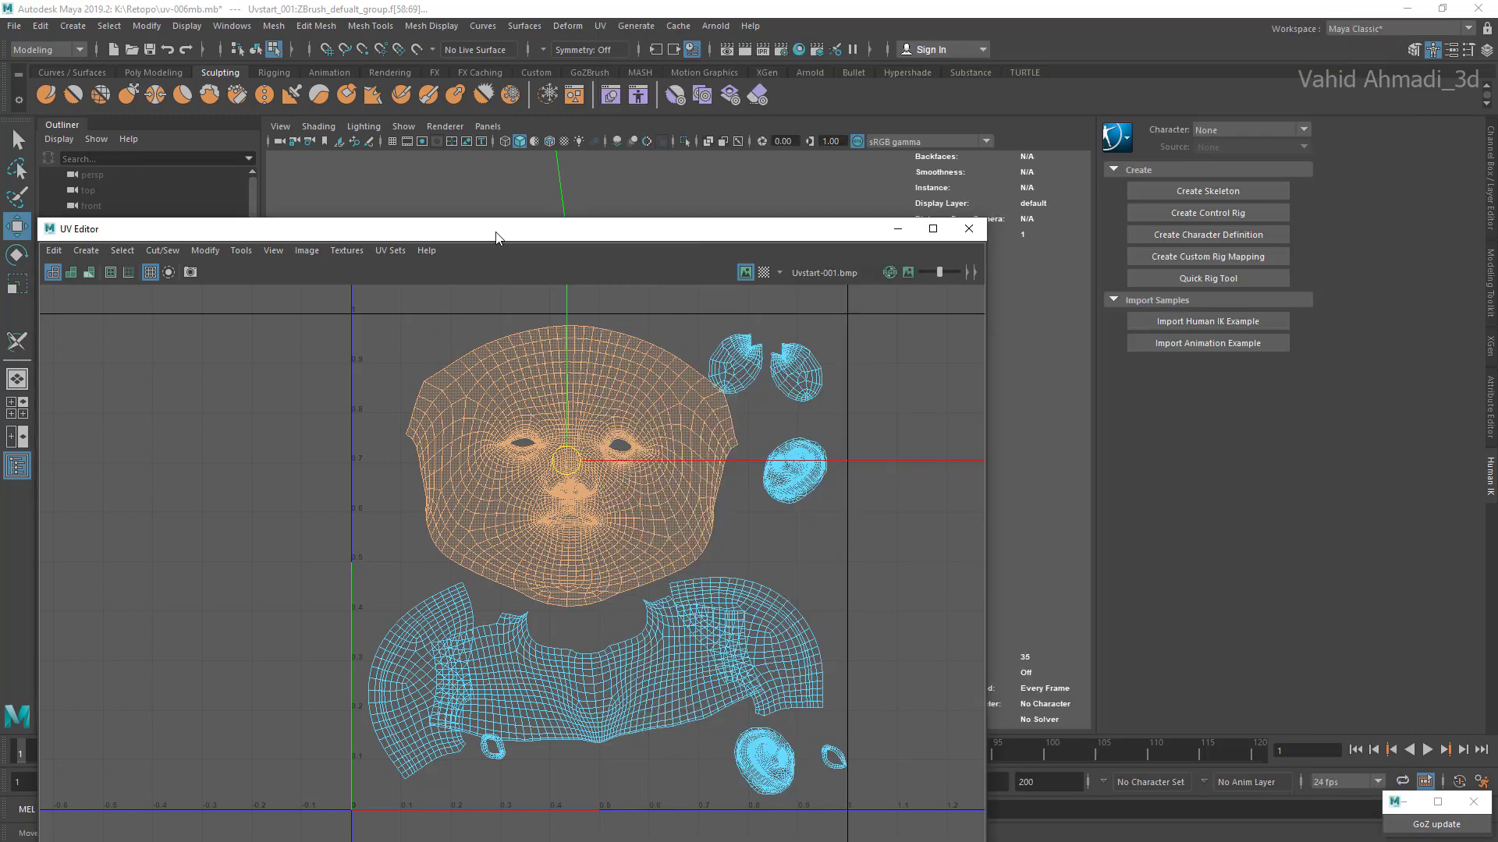
{"action": "scroll", "coordinate": [584, 460], "scroll_direction": "down", "scroll_amount": 3}
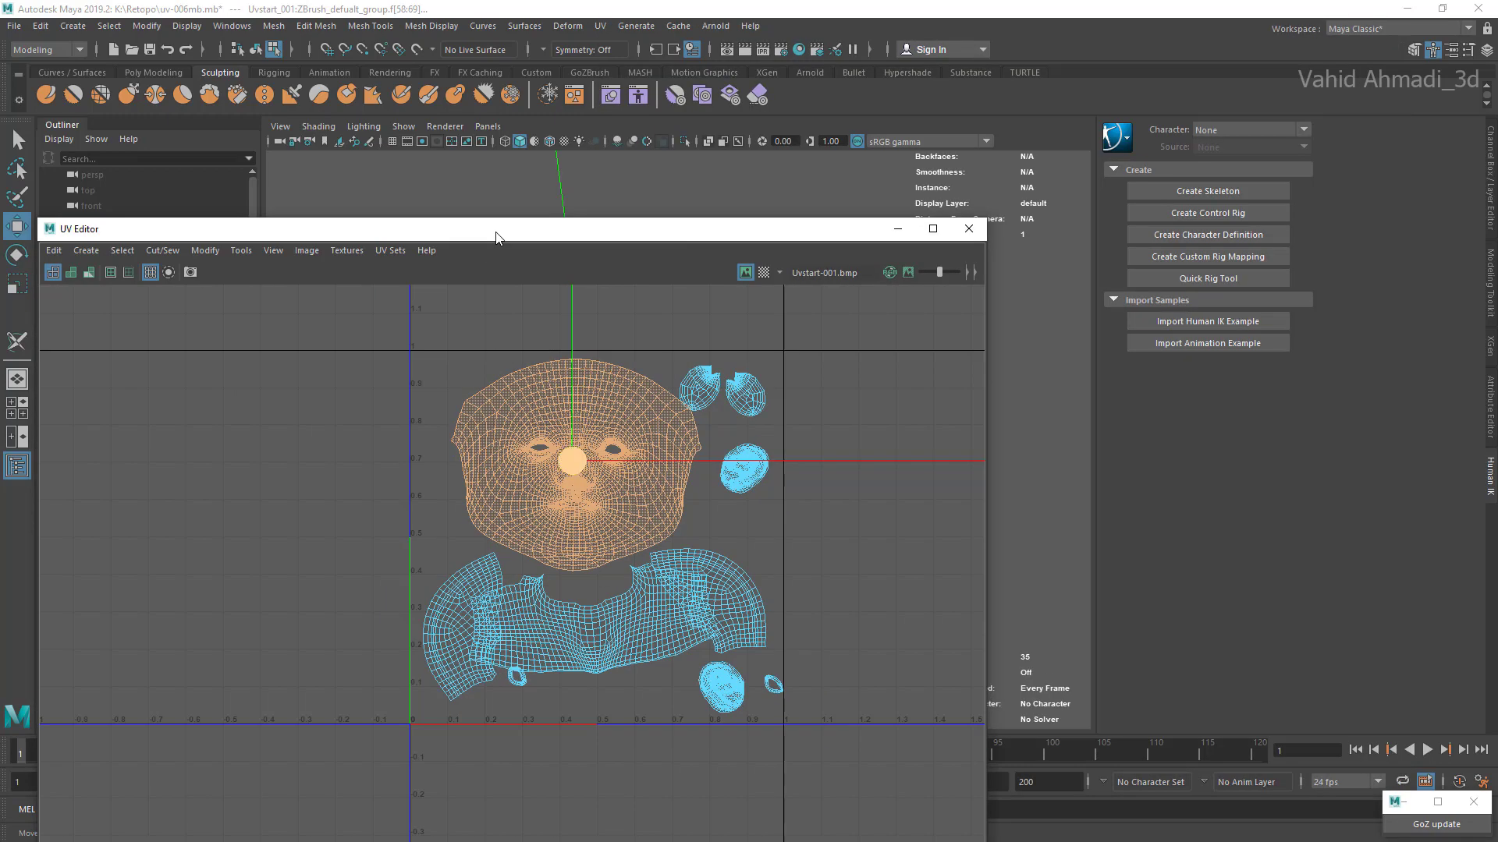
Step: Move the two small rounded shells near the upper-right corner away from the face shell, staggering one diagonally below the other
{"action": "scroll", "coordinate": [574, 460], "scroll_direction": "up", "scroll_amount": 4}
{"action": "left_click", "coordinate": [772, 349]}
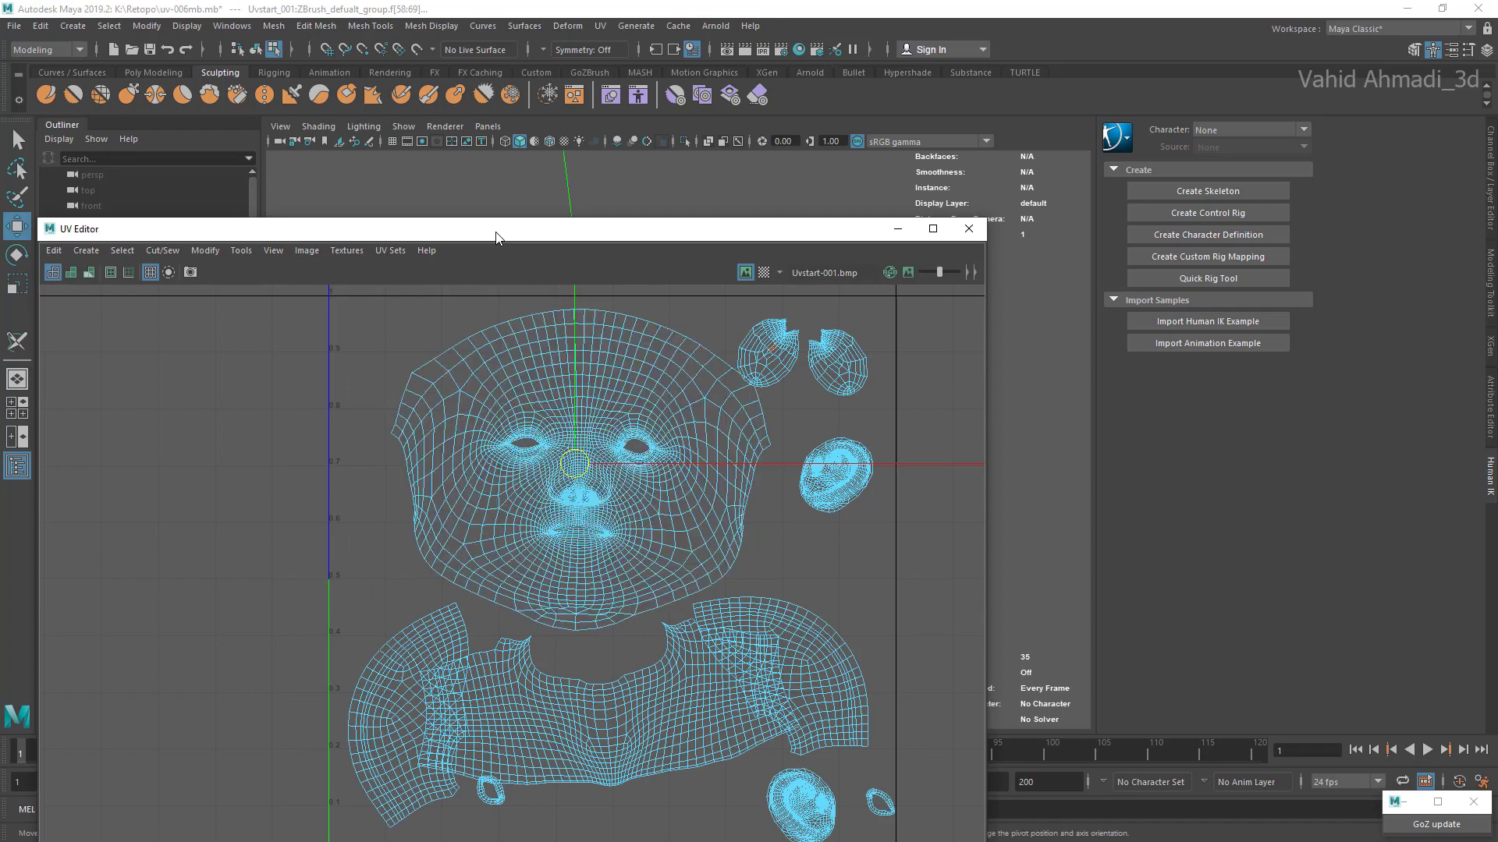
{"action": "scroll", "coordinate": [768, 352], "scroll_direction": "down", "scroll_amount": 4}
{"action": "scroll", "coordinate": [769, 352], "scroll_direction": "up", "scroll_amount": 3}
{"action": "scroll", "coordinate": [771, 350], "scroll_direction": "up", "scroll_amount": 2}
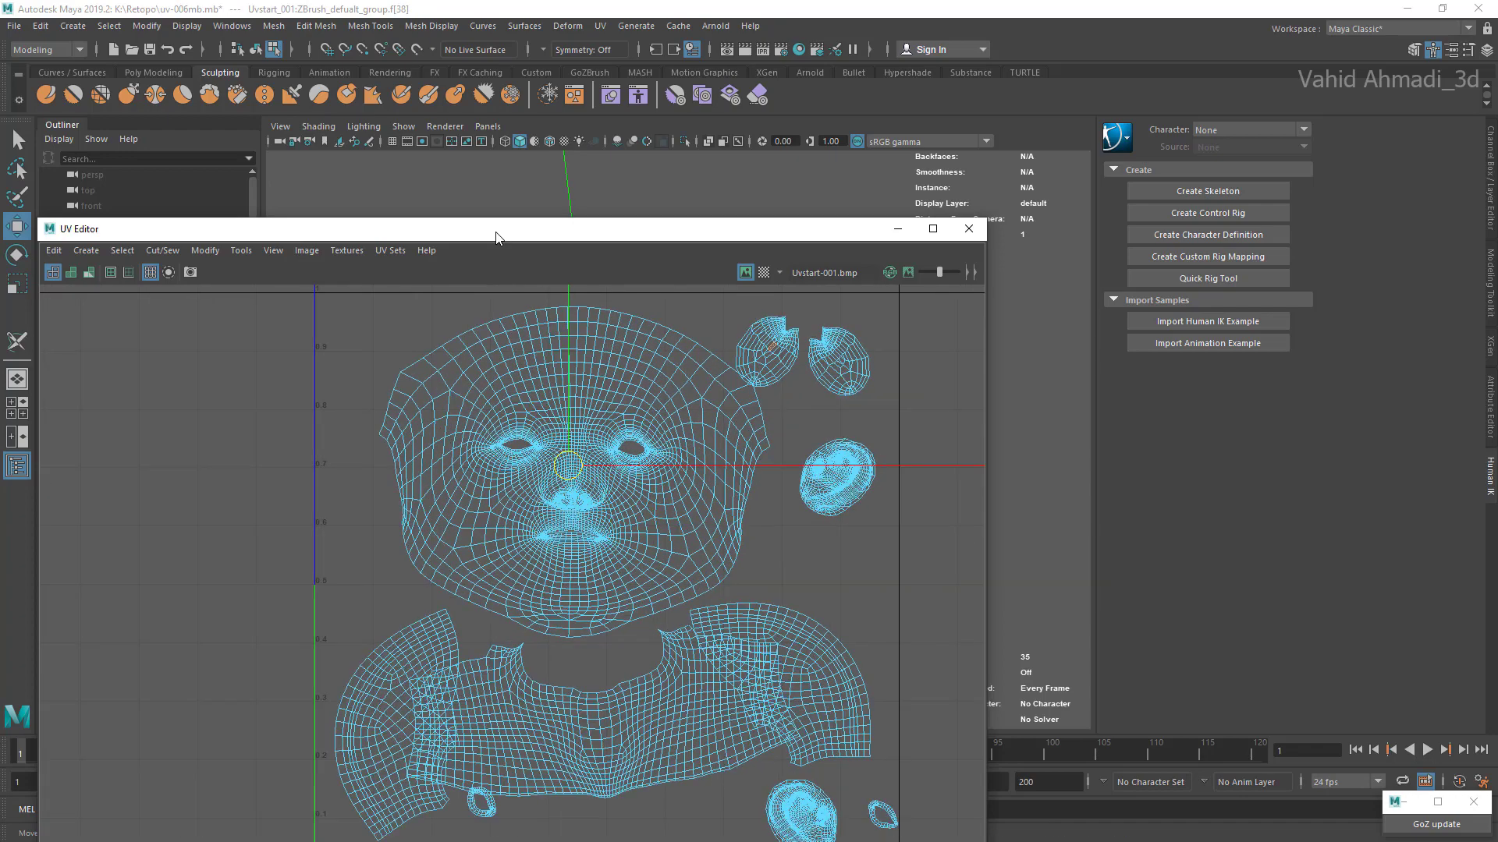
{"action": "double_click", "coordinate": [773, 348]}
{"action": "scroll", "coordinate": [873, 570], "scroll_direction": "down", "scroll_amount": 6}
{"action": "middle_click_drag", "start_coordinate": [874, 571], "coordinate": [749, 554], "text": "alt"}
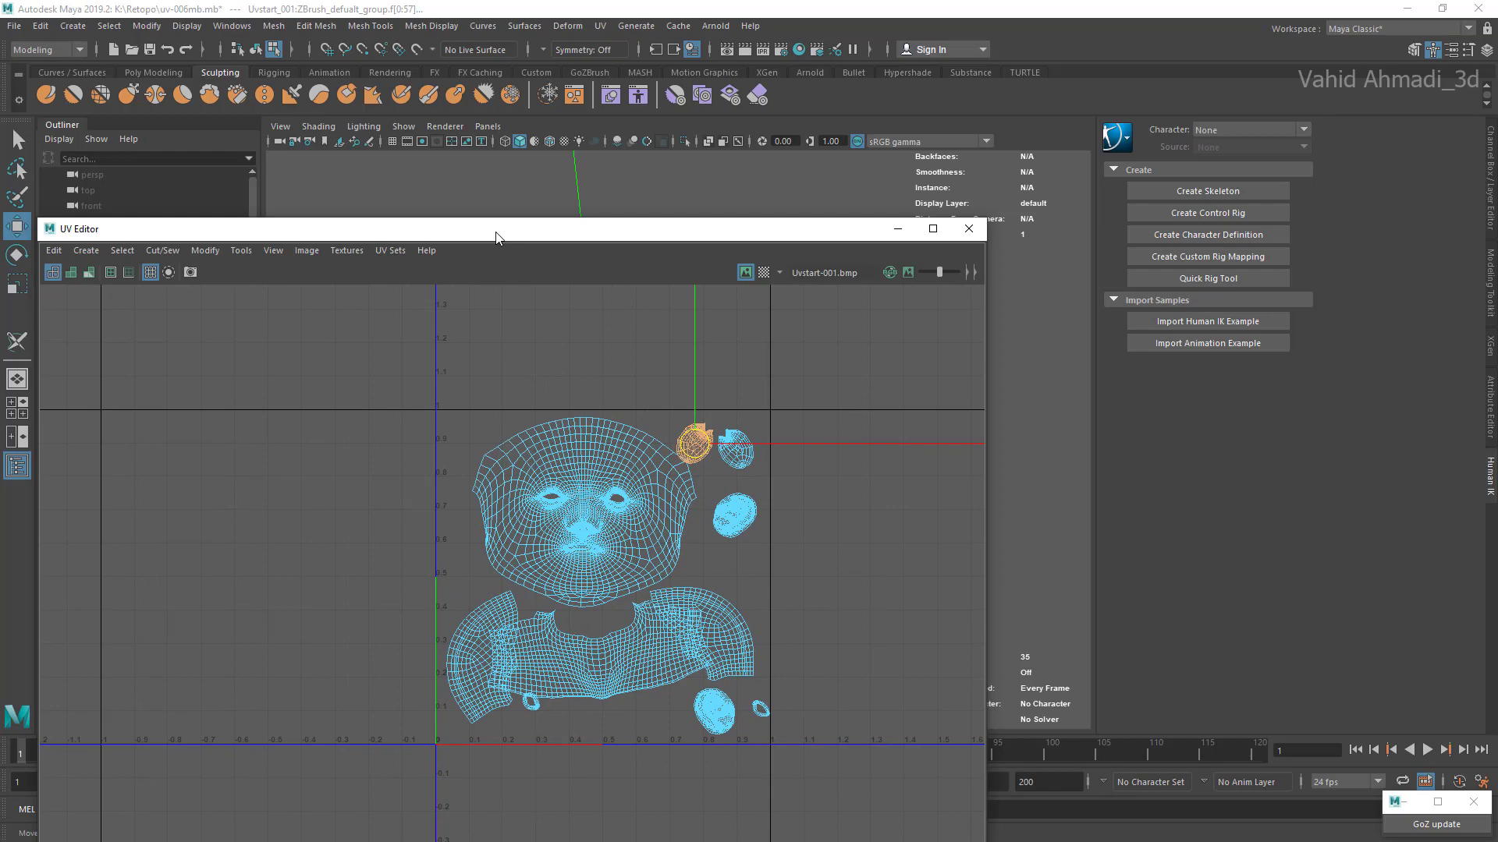
{"action": "scroll", "coordinate": [672, 494], "scroll_direction": "up", "scroll_amount": 2}
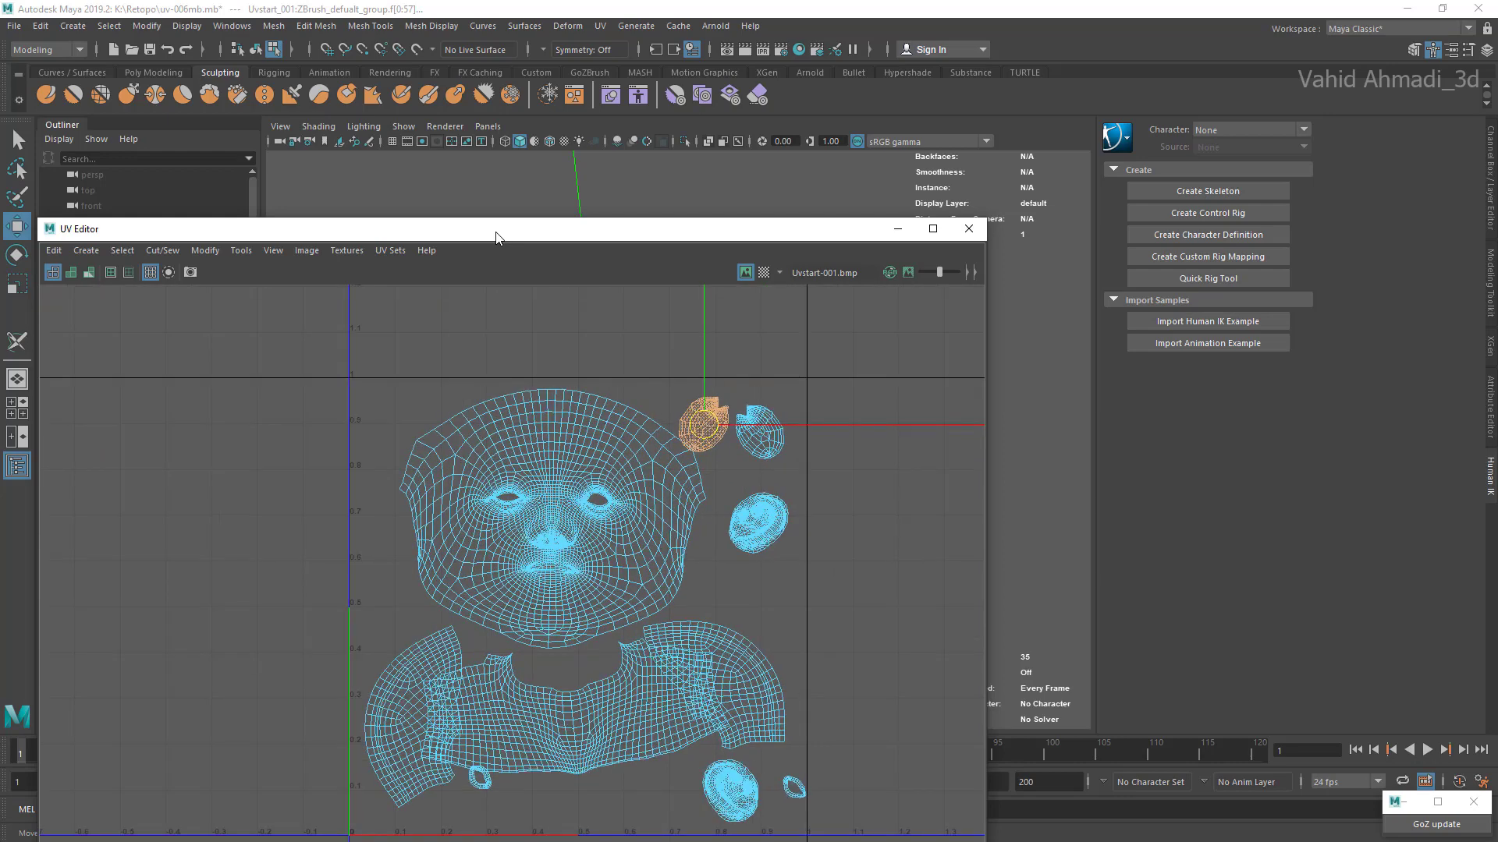
{"action": "mouse_move", "coordinate": [704, 425]}
{"action": "left_mouse_down"}
{"action": "mouse_move", "coordinate": [722, 419]}
{"action": "mouse_move", "coordinate": [770, 451]}
{"action": "mouse_move", "coordinate": [728, 421]}
{"action": "left_mouse_up"}
{"action": "double_click", "coordinate": [761, 432]}
{"action": "double_click", "coordinate": [722, 420]}
Step: Enlarge and rotate the upper ear shell slightly, and stack both ear shells beneath the two rounded shells along the UV square's right border
{"action": "double_click", "coordinate": [758, 522]}
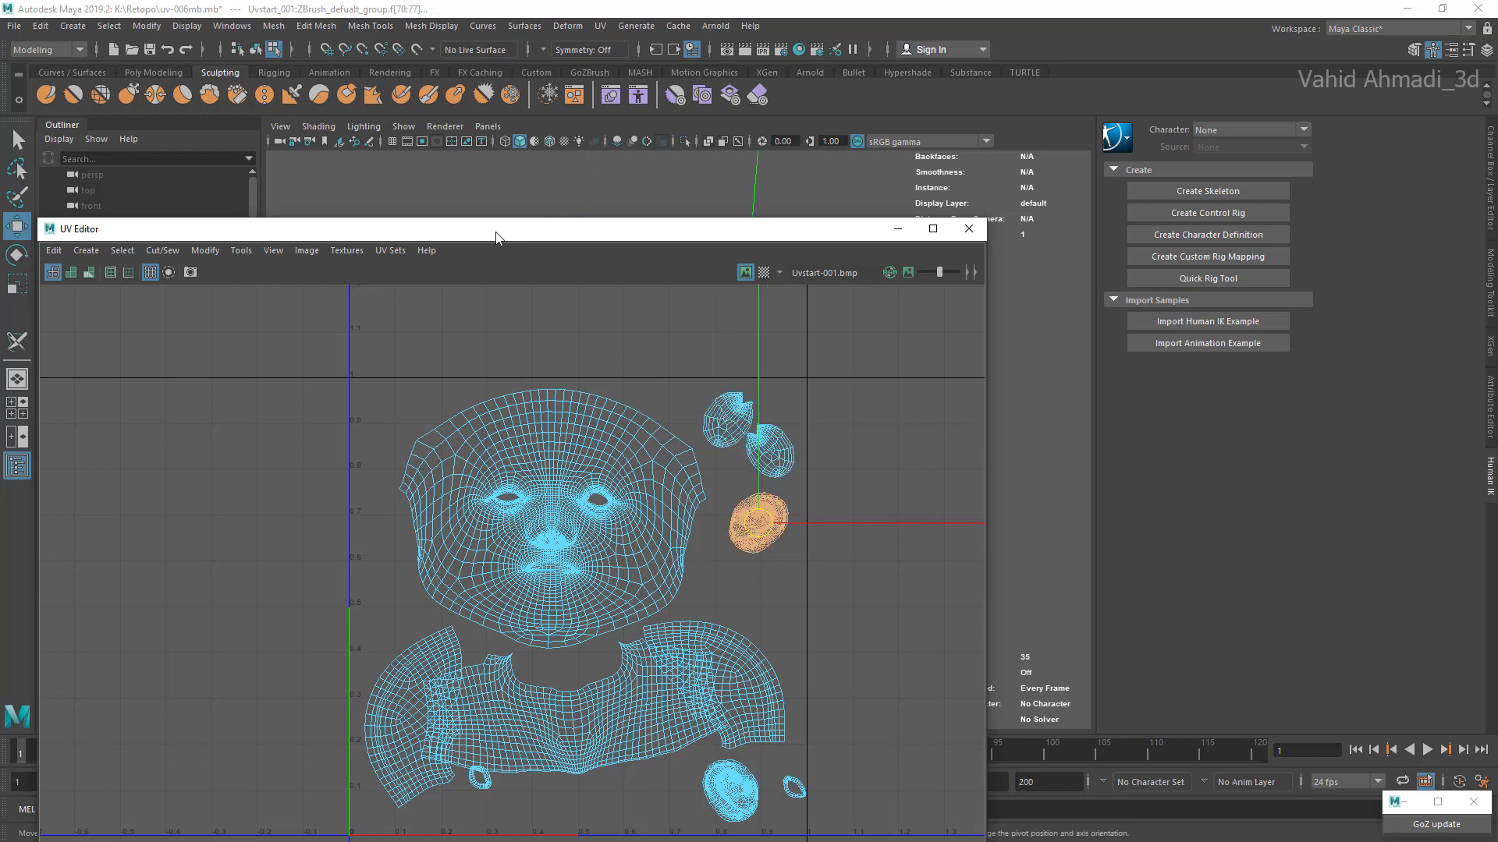
{"action": "key", "text": "r"}
{"action": "key", "text": "w"}
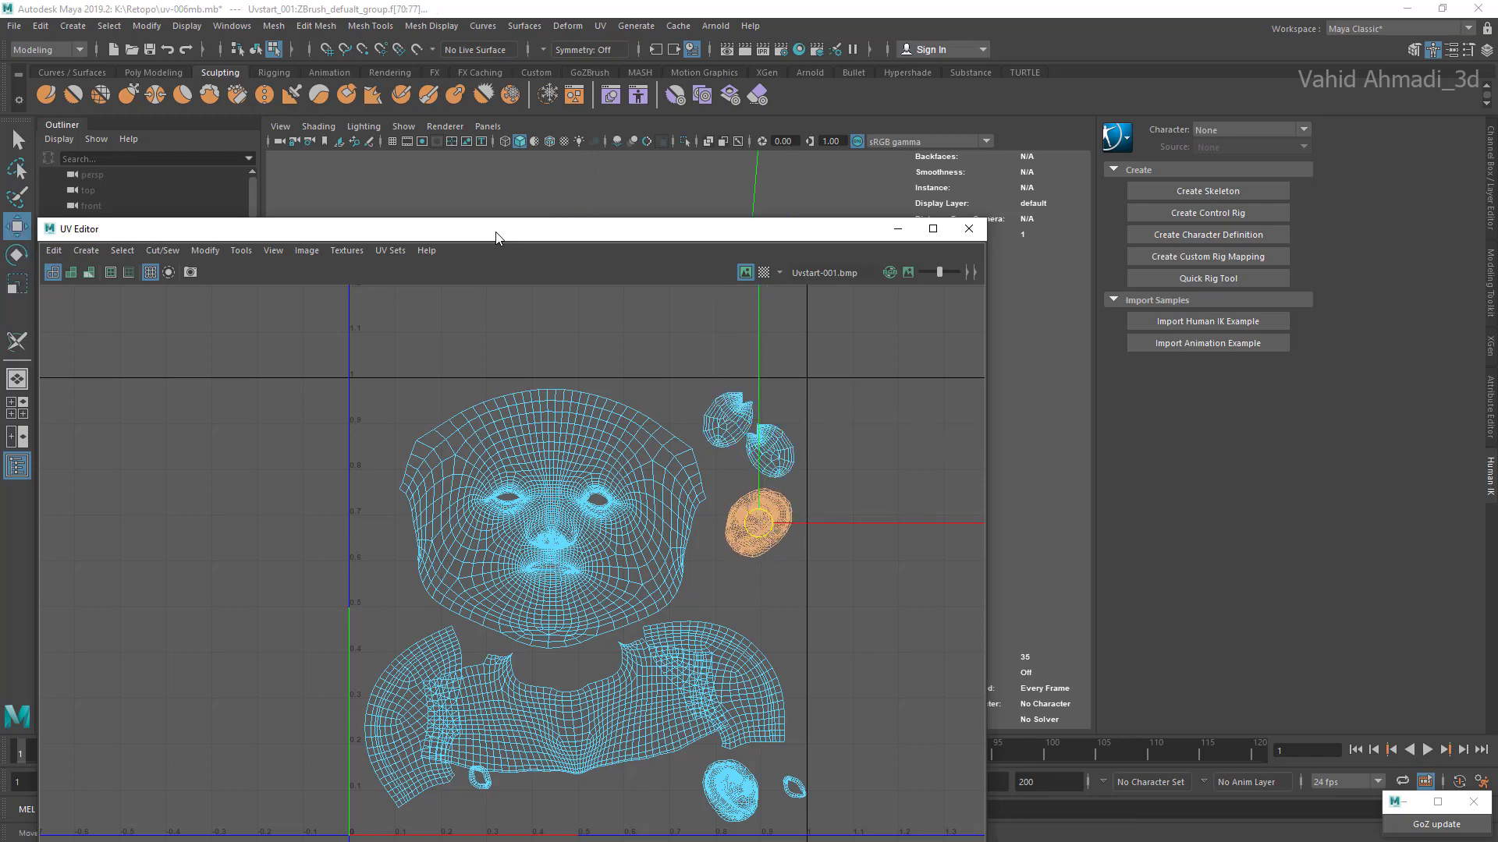
{"action": "left_click_drag", "start_coordinate": [758, 522], "coordinate": [768, 542]}
{"action": "key", "text": "e"}
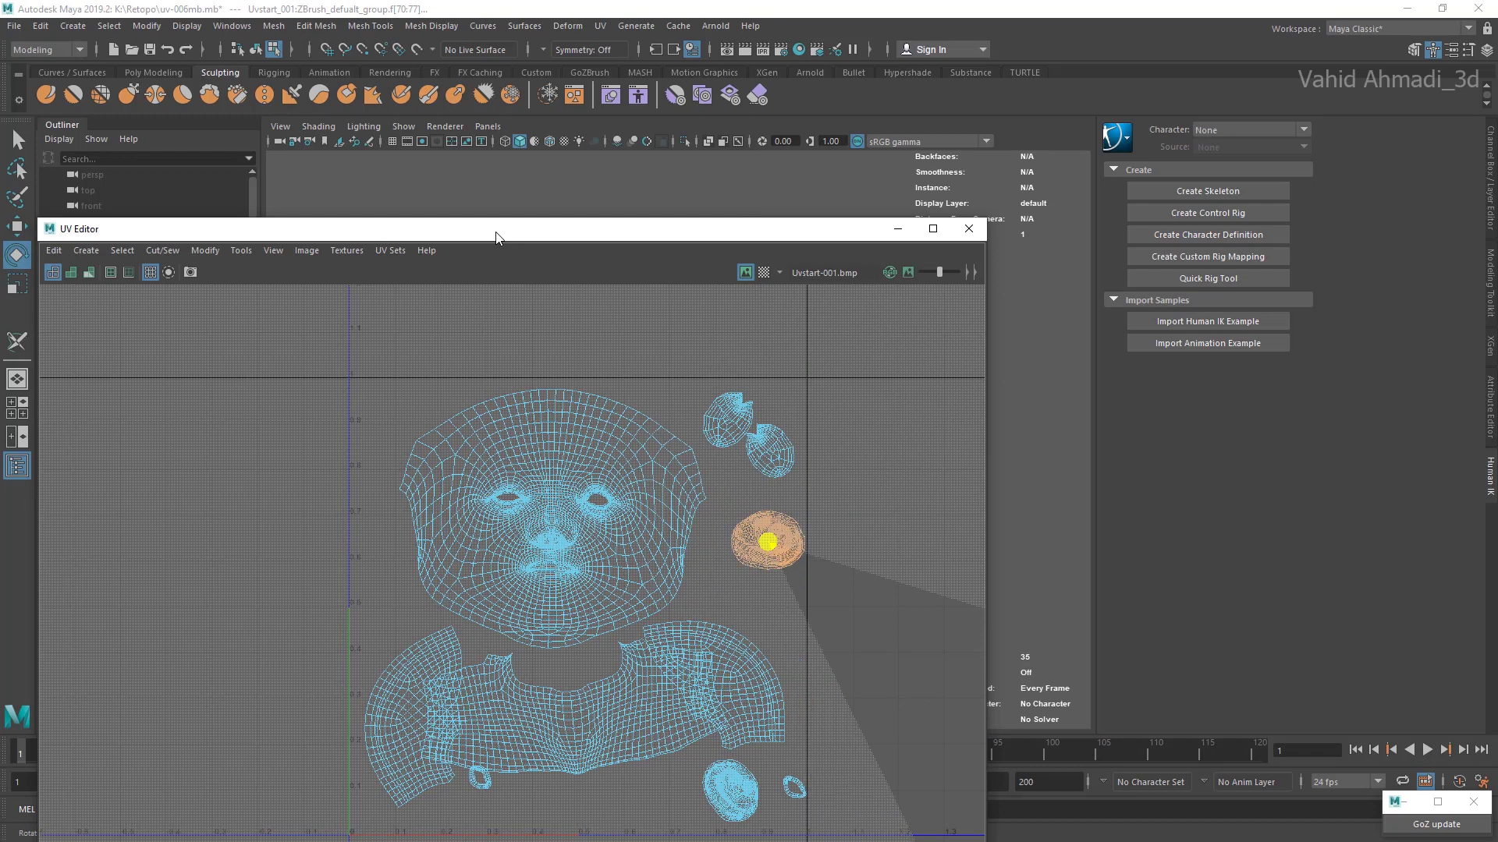
{"action": "key", "text": "w"}
{"action": "left_click_drag", "start_coordinate": [767, 541], "coordinate": [773, 515]}
{"action": "middle_click_drag", "start_coordinate": [772, 515], "coordinate": [773, 458], "text": "alt"}
{"action": "left_click", "coordinate": [730, 733]}
{"action": "left_click_drag", "start_coordinate": [730, 733], "coordinate": [769, 535]}
Step: Move the neck shell down close to the lower border of the UV square
{"action": "left_click", "coordinate": [576, 648]}
{"action": "middle_click_drag", "start_coordinate": [576, 648], "coordinate": [607, 610], "text": "alt"}
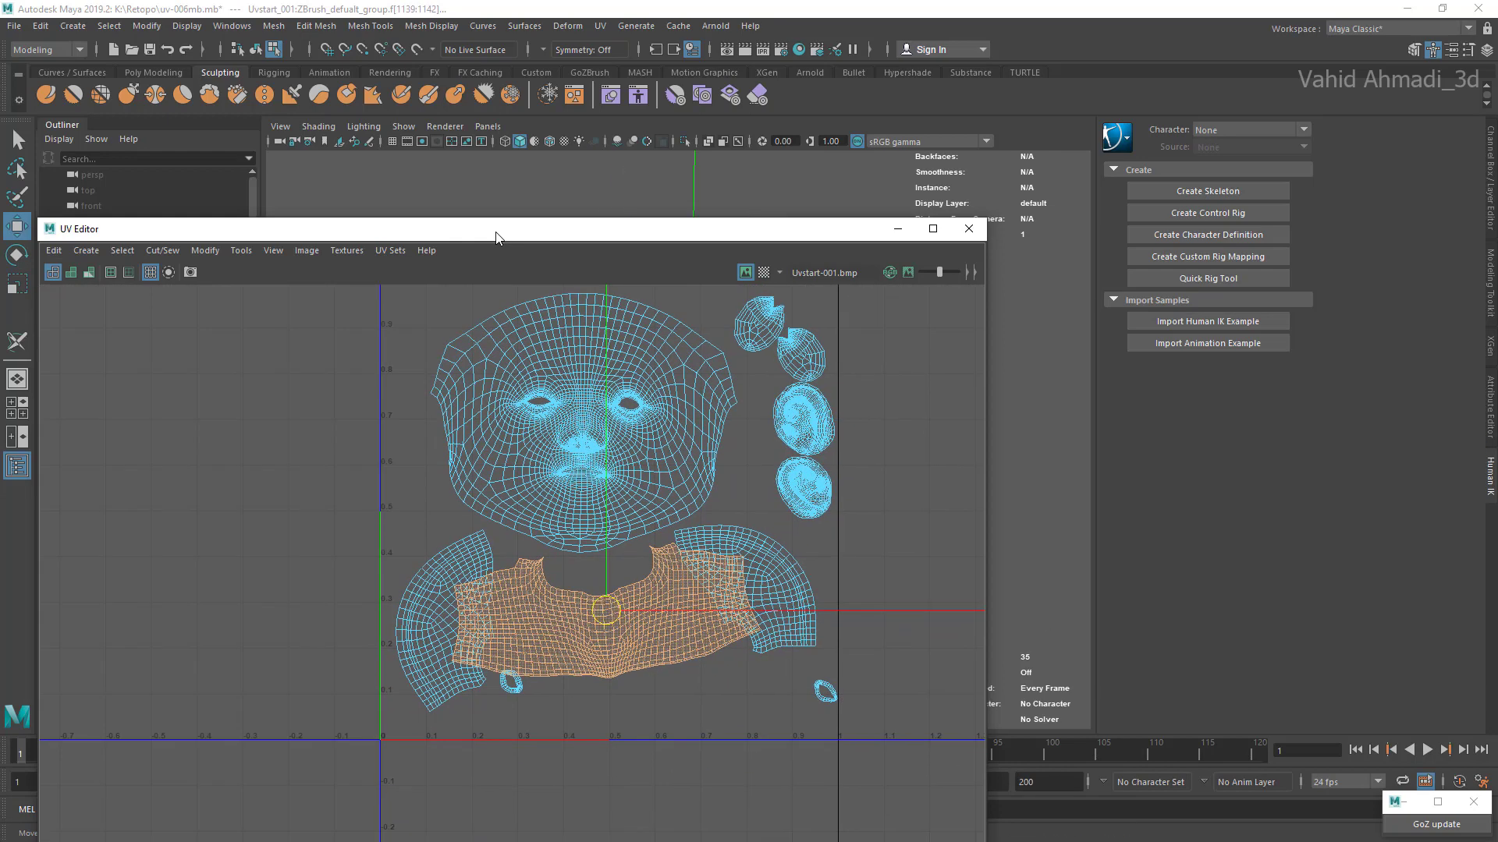
{"action": "left_click_drag", "start_coordinate": [606, 610], "coordinate": [621, 660]}
{"action": "scroll", "coordinate": [621, 661], "scroll_direction": "up", "scroll_amount": 1}
Step: Move the small ring shell from the lower-right corner up beside the rounded shells, next to the face shell's upper edge
{"action": "left_click", "coordinate": [856, 693]}
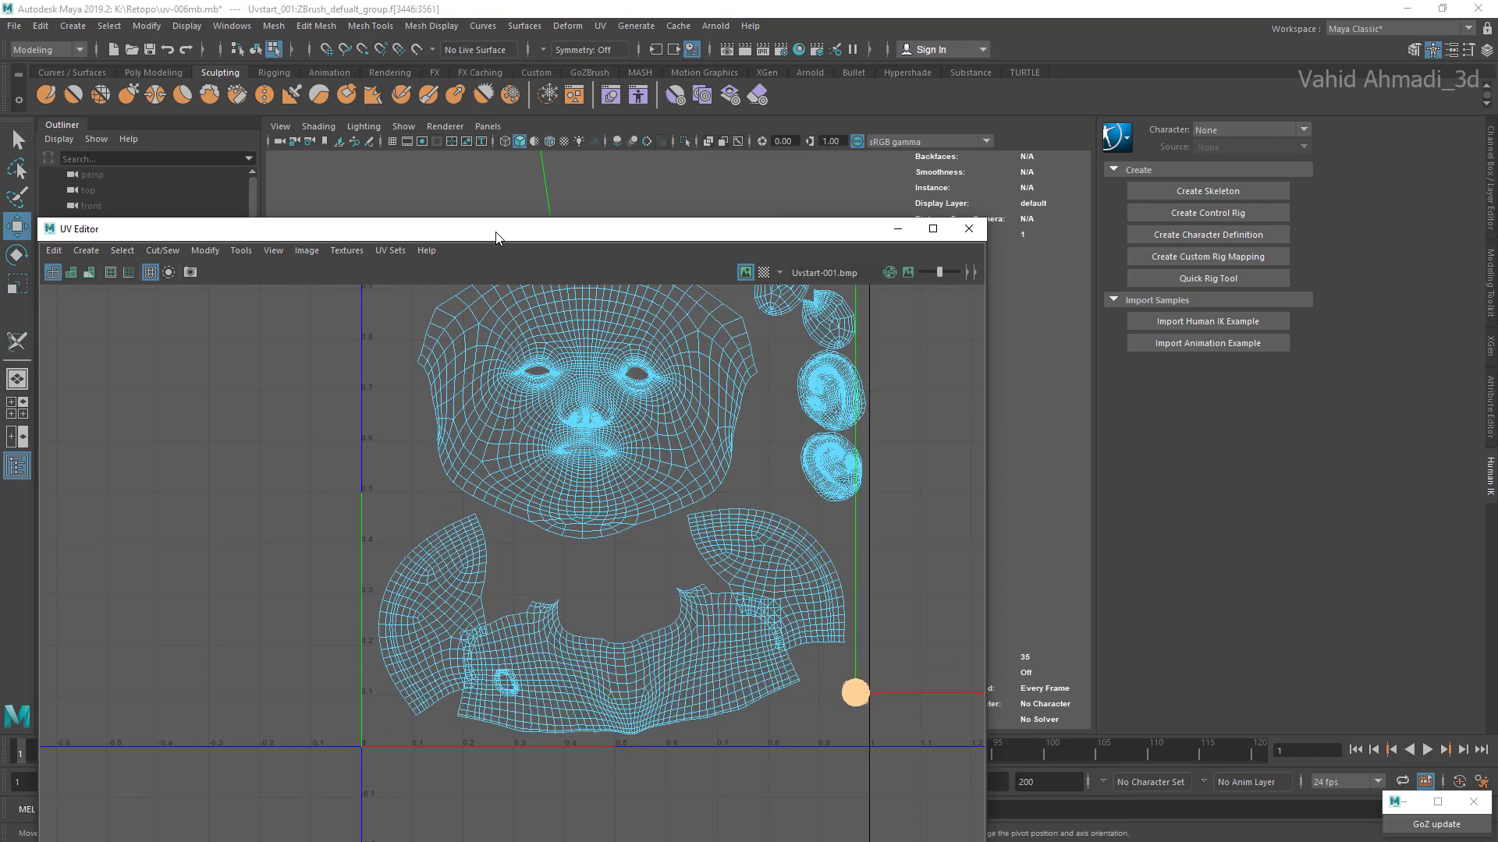
{"action": "left_click_drag", "start_coordinate": [855, 693], "coordinate": [763, 401]}
{"action": "middle_click_drag", "start_coordinate": [762, 401], "coordinate": [784, 553], "text": "alt"}
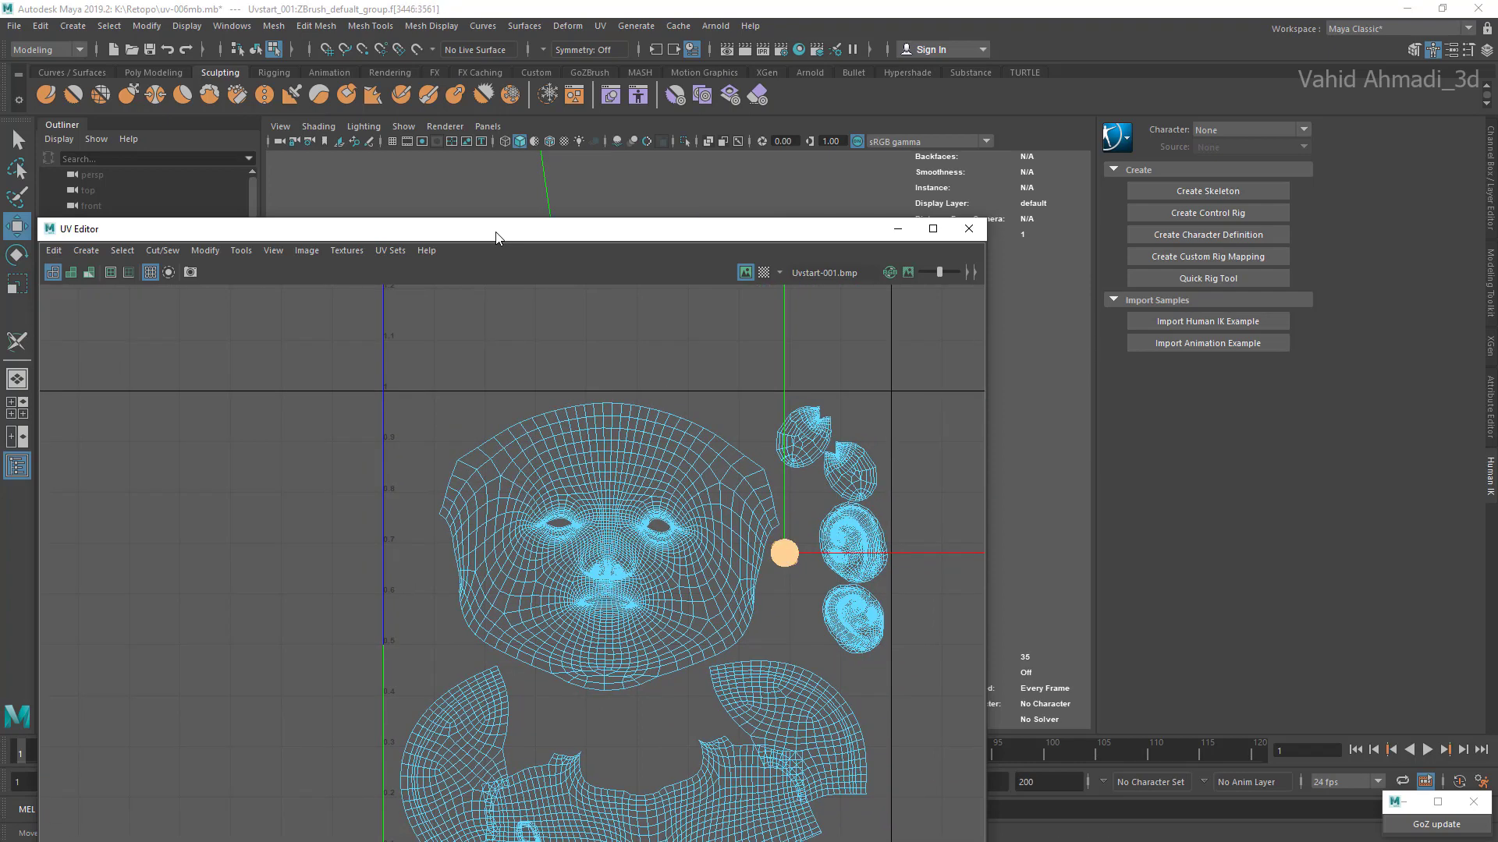
{"action": "left_click_drag", "start_coordinate": [784, 553], "coordinate": [746, 439]}
Step: Move the other small ring shell off the neck shell and place it beside the first ring near the upper border
{"action": "middle_click_drag", "start_coordinate": [559, 778], "coordinate": [611, 632], "text": "alt"}
{"action": "scroll", "coordinate": [611, 632], "scroll_direction": "up", "scroll_amount": 1}
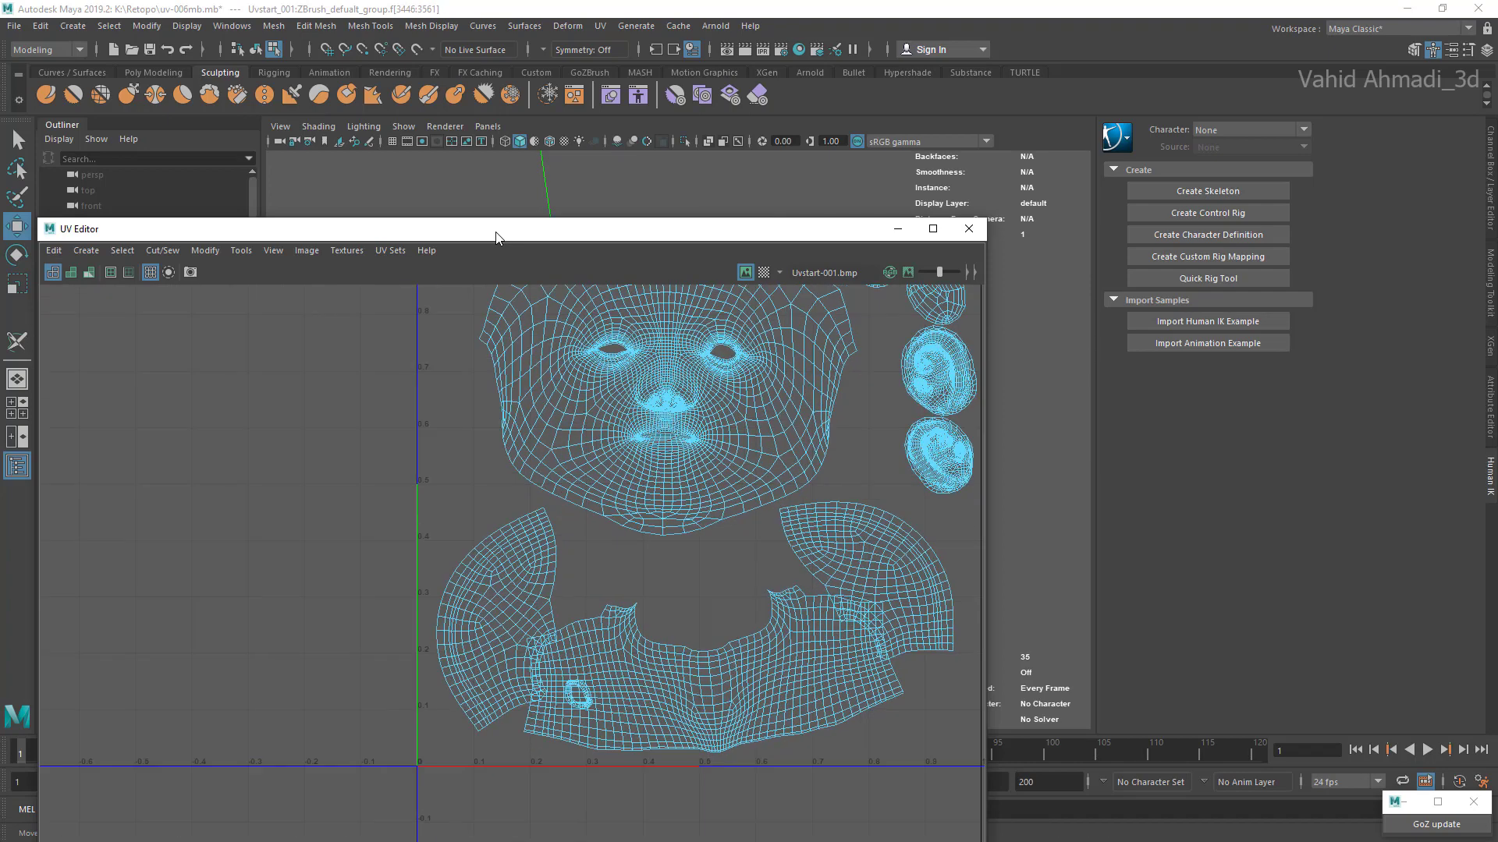
{"action": "left_click", "coordinate": [578, 694]}
{"action": "left_click_drag", "start_coordinate": [578, 694], "coordinate": [572, 422]}
{"action": "middle_click_drag", "start_coordinate": [573, 422], "coordinate": [541, 656], "text": "alt"}
{"action": "mouse_move", "coordinate": [540, 656]}
{"action": "left_mouse_down"}
{"action": "mouse_move", "coordinate": [695, 484]}
{"action": "mouse_move", "coordinate": [746, 455]}
{"action": "left_mouse_up"}
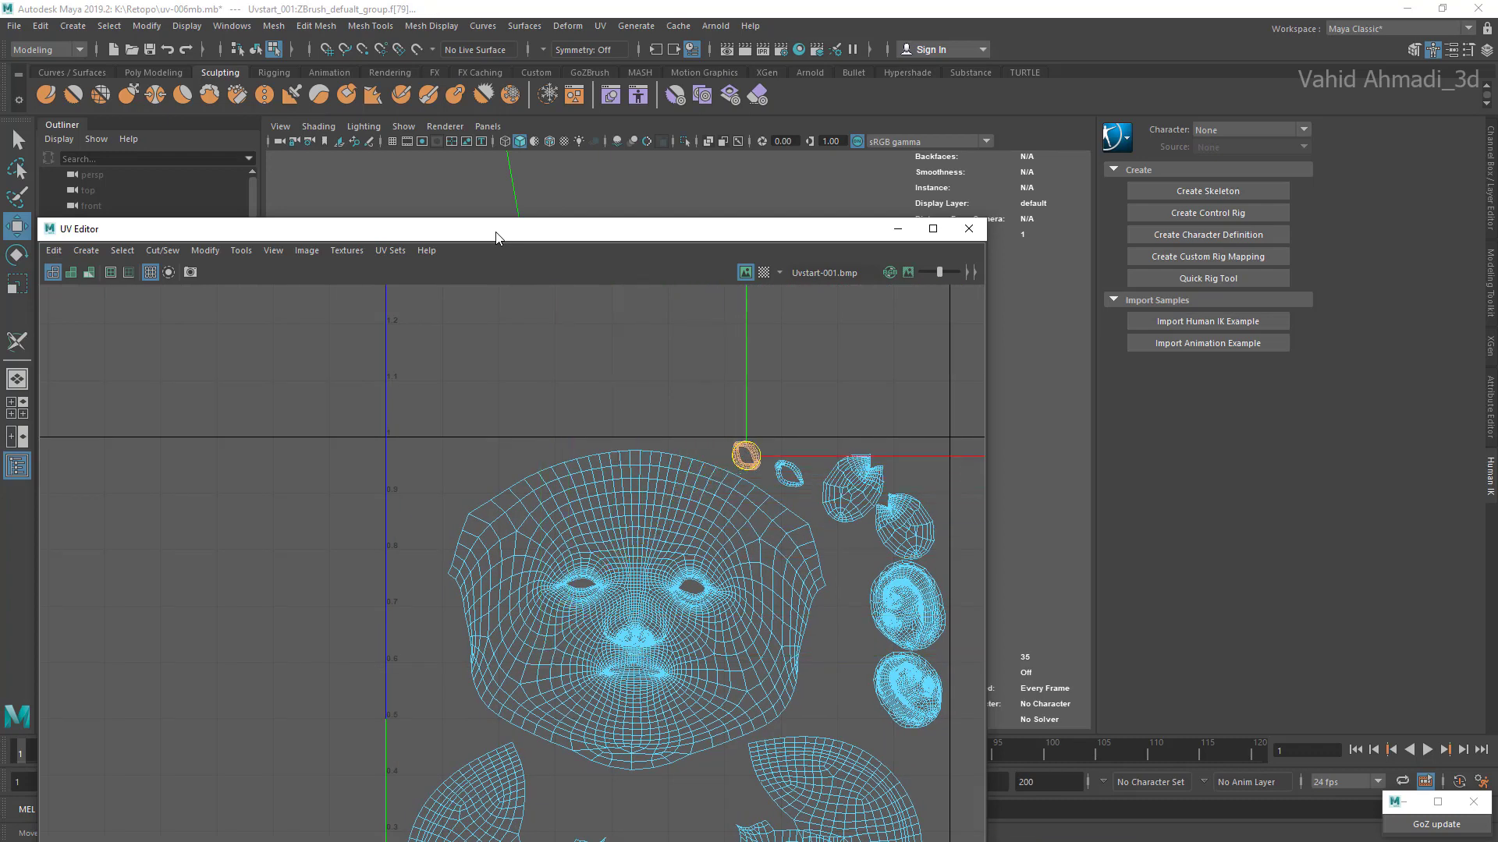
{"action": "middle_click_drag", "start_coordinate": [746, 456], "coordinate": [712, 448], "text": "alt"}
Step: Rotate the two small ring shells so they lie nearly horizontal side by side above the face shell's upper-right edge
{"action": "scroll", "coordinate": [719, 447], "scroll_direction": "up", "scroll_amount": 6}
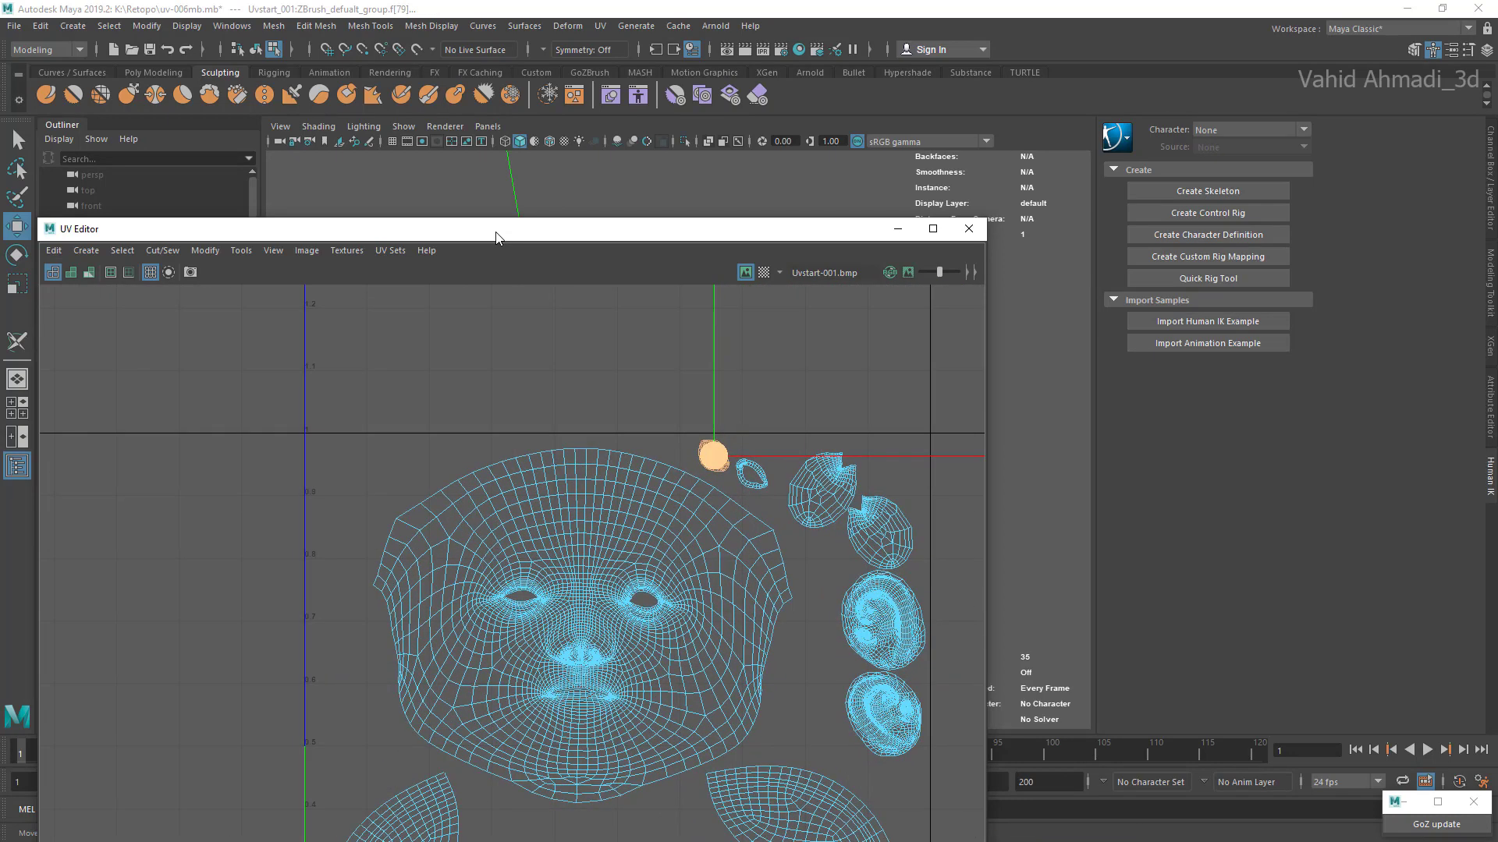
{"action": "key", "text": "e"}
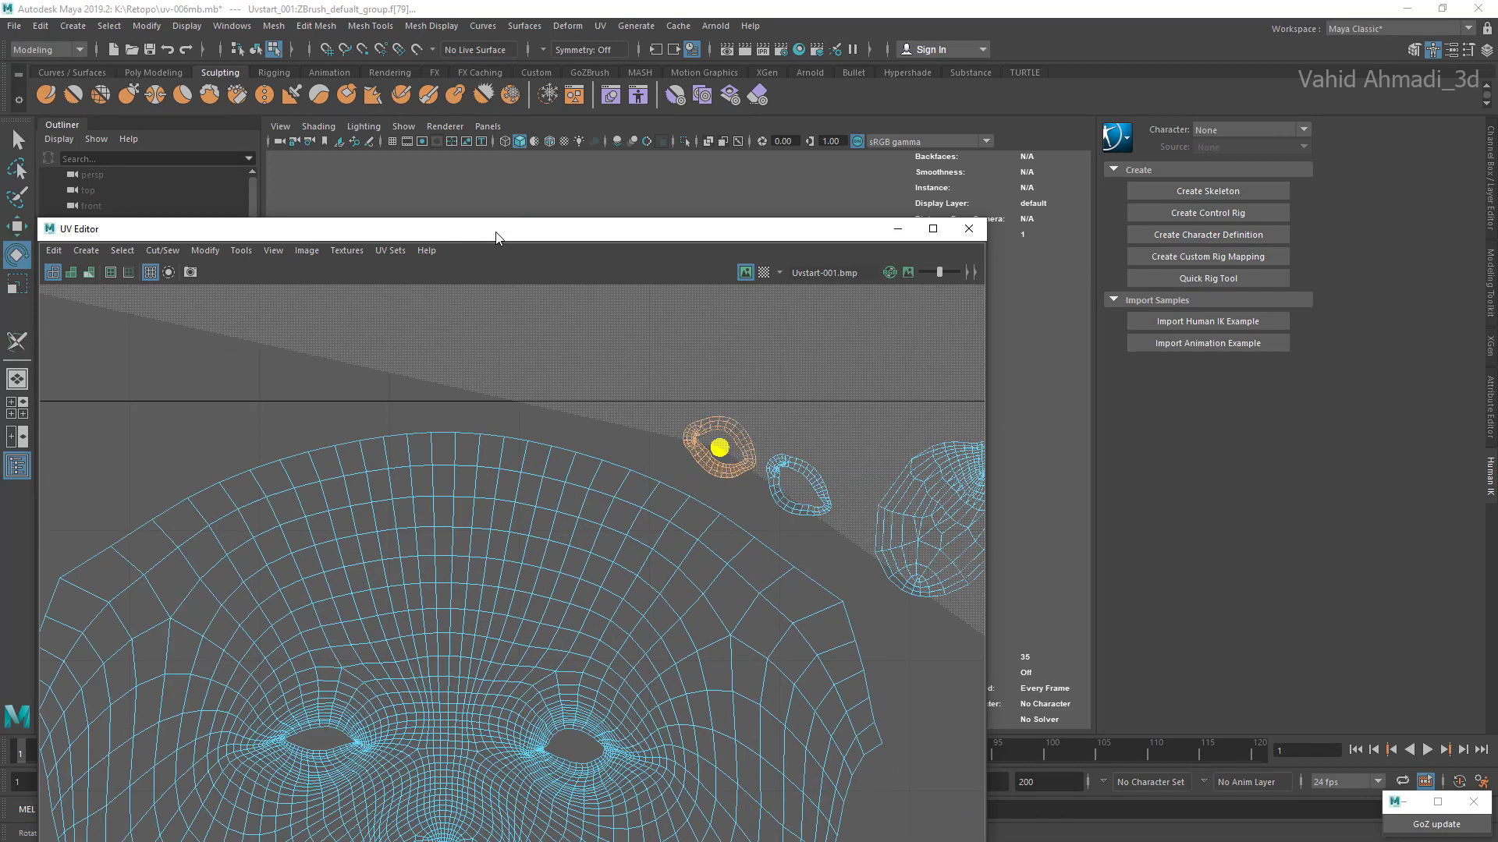
{"action": "left_click", "coordinate": [798, 485]}
{"action": "mouse_move", "coordinate": [803, 479]}
{"action": "left_mouse_down"}
{"action": "mouse_move", "coordinate": [768, 462]}
{"action": "mouse_move", "coordinate": [798, 454]}
{"action": "left_mouse_up"}
{"action": "key", "text": "w"}
Step: Shrink the right fan-shaped shell and shift it outward so it clears the neck shell
{"action": "scroll", "coordinate": [792, 566], "scroll_direction": "down", "scroll_amount": 5}
{"action": "middle_click_drag", "start_coordinate": [811, 780], "coordinate": [796, 351], "text": "alt"}
{"action": "scroll", "coordinate": [796, 351], "scroll_direction": "down", "scroll_amount": 2}
{"action": "left_click", "coordinate": [850, 484]}
{"action": "key", "text": "e"}
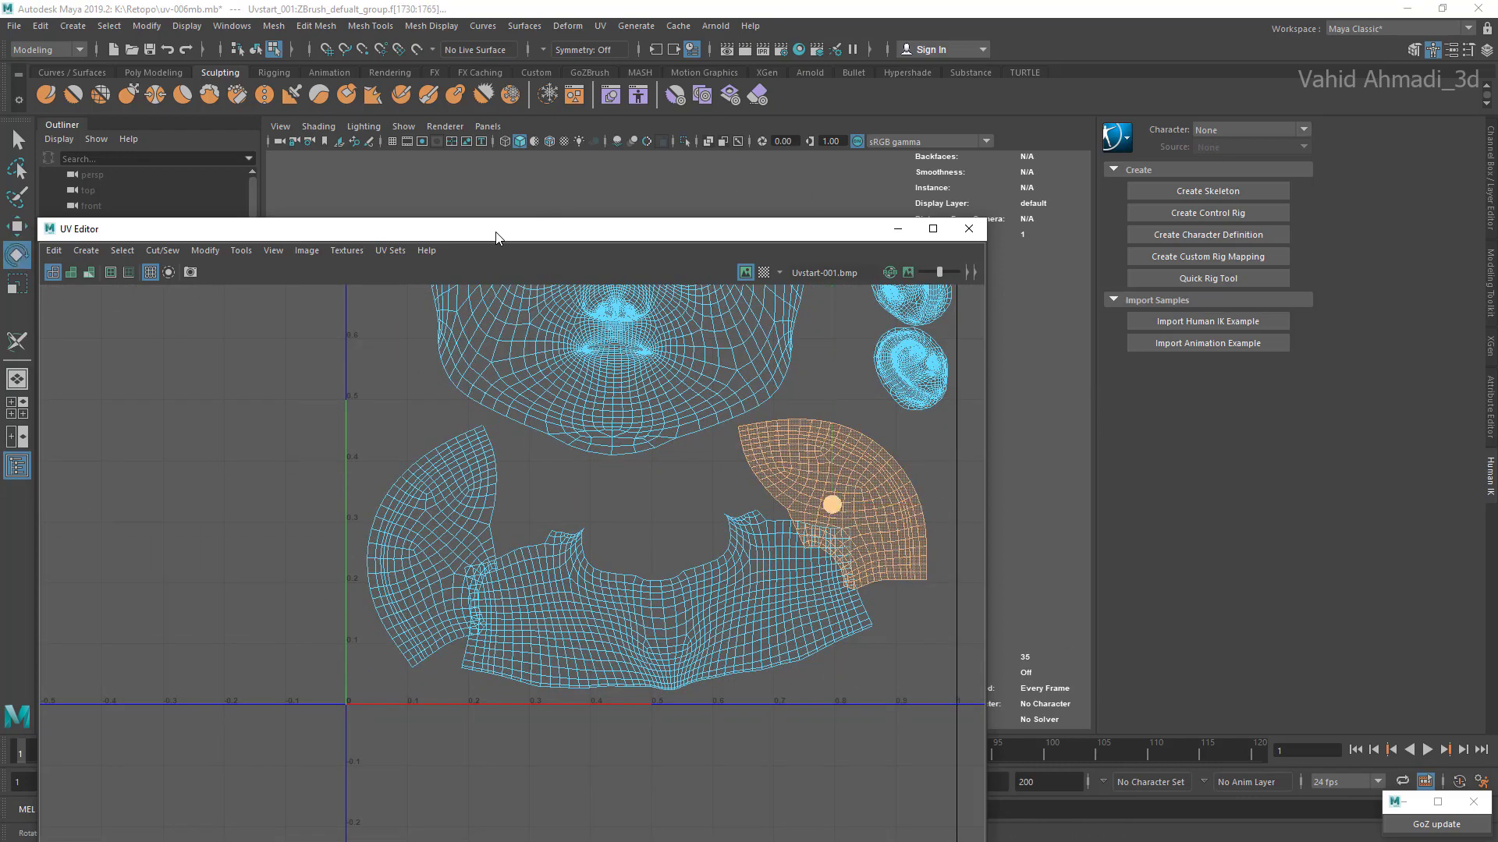
{"action": "left_click_drag", "start_coordinate": [840, 509], "coordinate": [868, 499]}
{"action": "key", "text": "r"}
{"action": "key", "text": "w"}
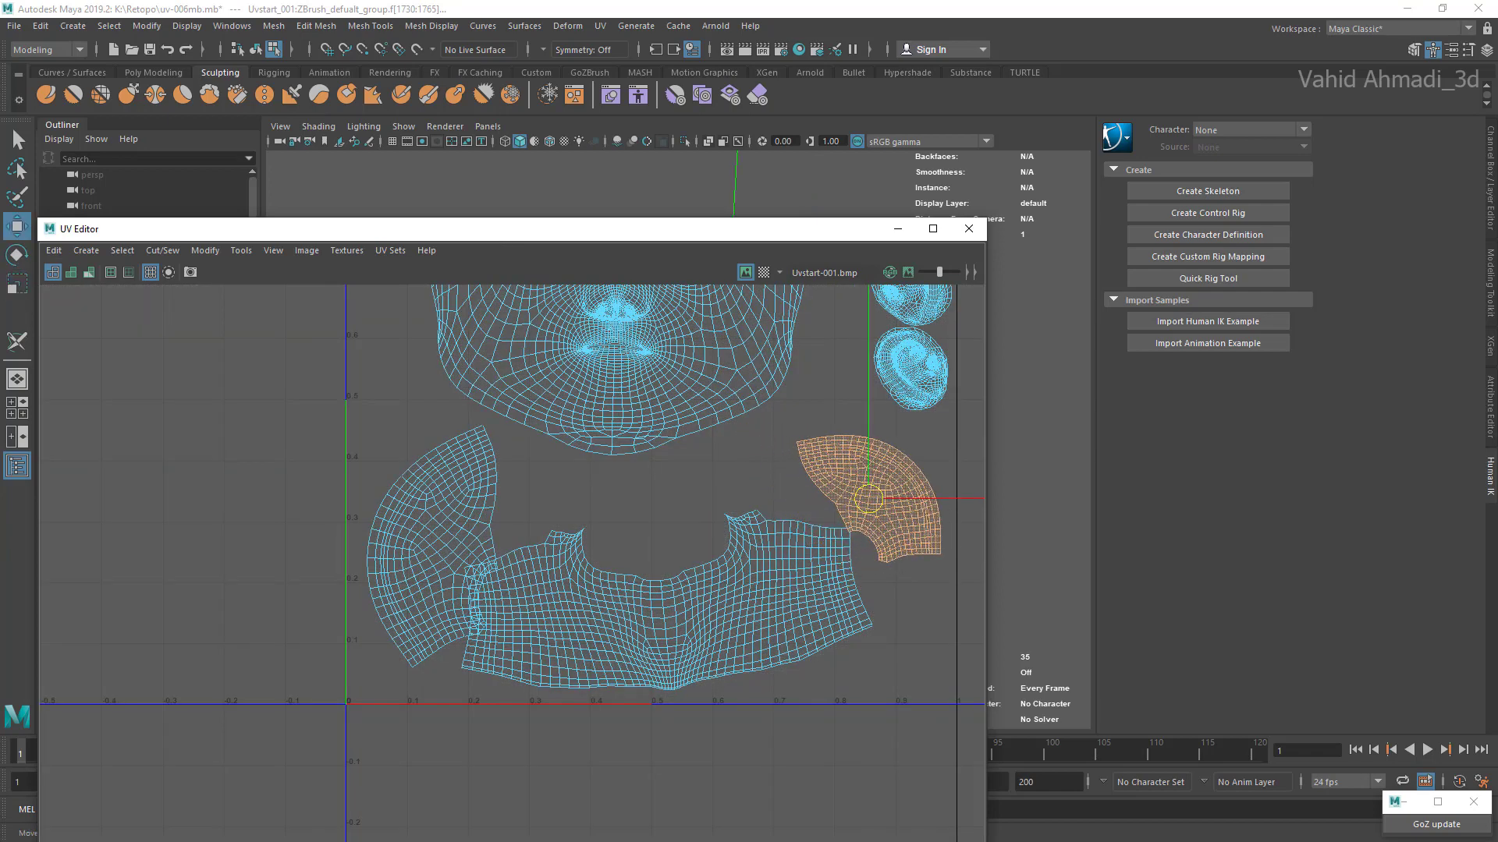
Step: Shrink the left fan-shaped shell and move it up and outward, clear of the neck shell
{"action": "double_click", "coordinate": [443, 524]}
{"action": "key", "text": "r"}
{"action": "left_click_drag", "start_coordinate": [432, 546], "coordinate": [418, 515]}
{"action": "key", "text": "w"}
Step: Scale the neck shell down slightly and position it between the two fan-shaped shells above the lower border
{"action": "left_click", "coordinate": [567, 586]}
{"action": "double_click", "coordinate": [567, 585]}
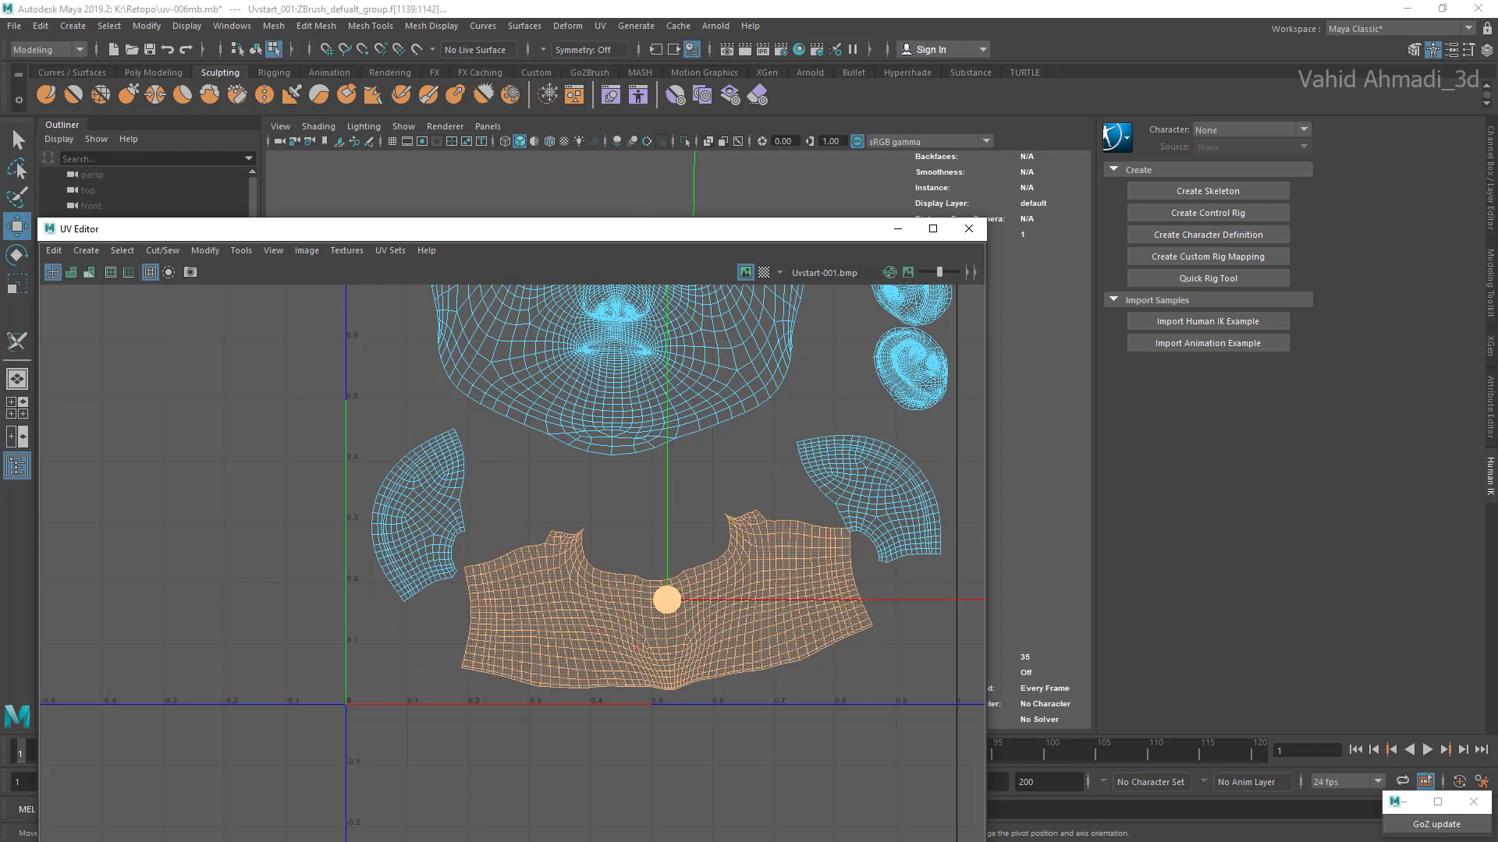
{"action": "left_click_drag", "start_coordinate": [667, 599], "coordinate": [659, 606]}
{"action": "key", "text": "e"}
{"action": "key", "text": "r"}
{"action": "key", "text": "w"}
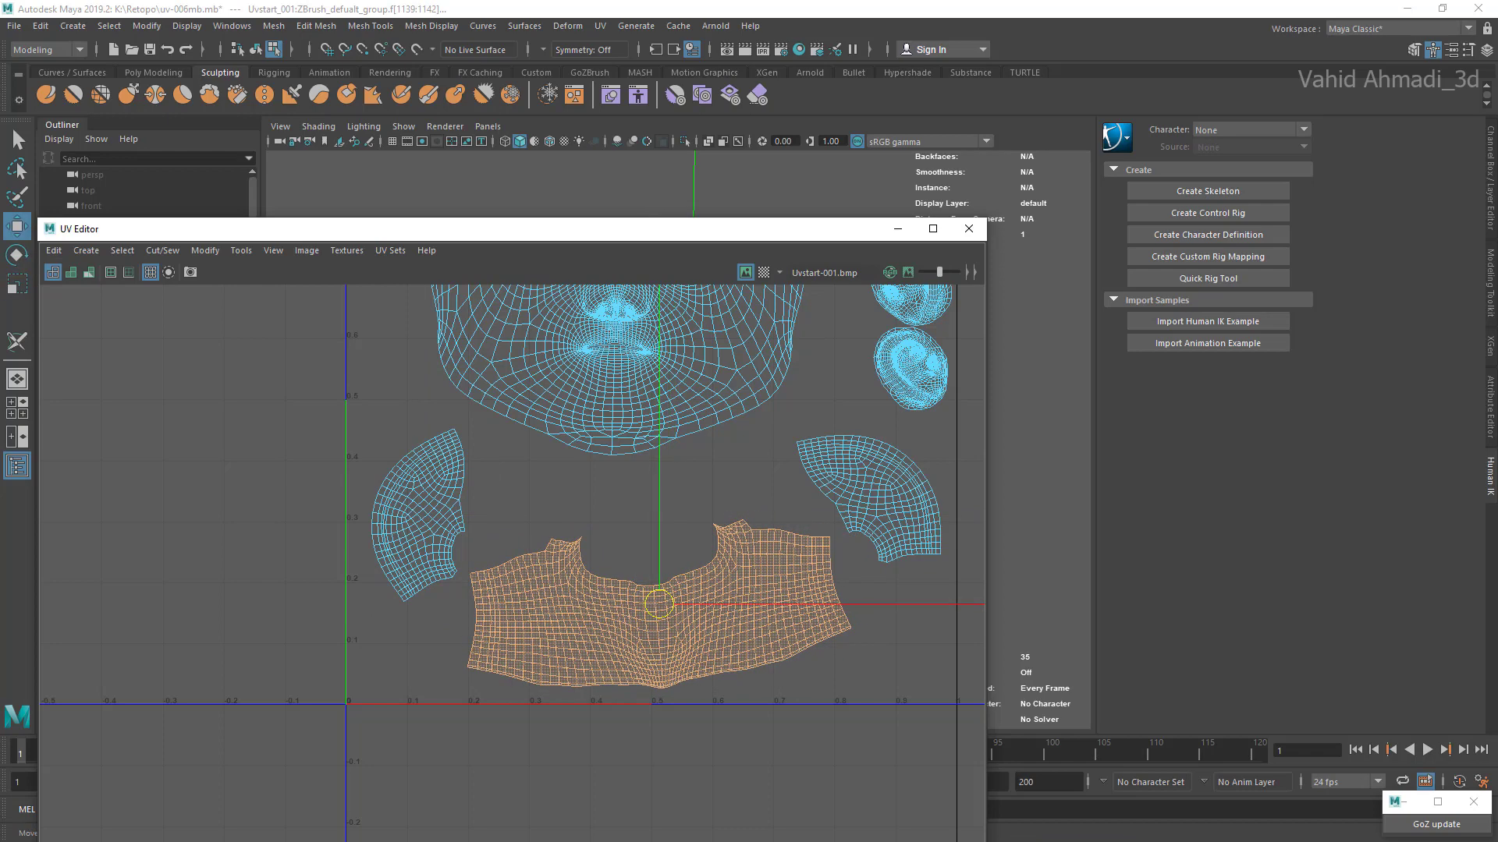
Step: Enlarge the face shell slightly and move it down from the upper border of the UV square
{"action": "scroll", "coordinate": [659, 606], "scroll_direction": "down", "scroll_amount": 2}
{"action": "middle_click_drag", "start_coordinate": [658, 606], "coordinate": [624, 809], "text": "alt"}
{"action": "left_click", "coordinate": [577, 545]}
{"action": "double_click", "coordinate": [577, 544]}
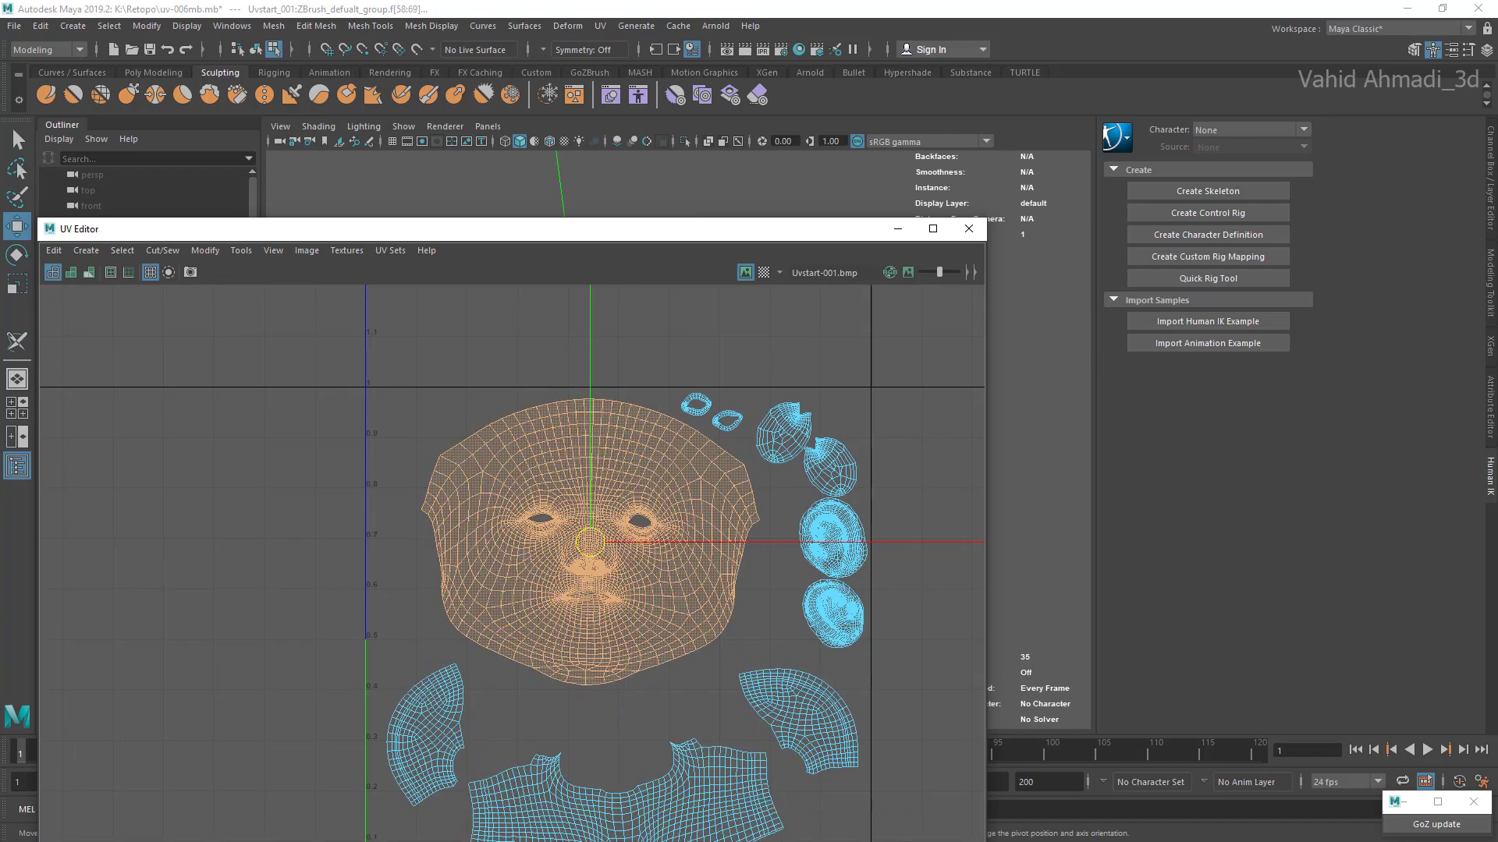
{"action": "key", "text": "r"}
{"action": "left_click_drag", "start_coordinate": [591, 542], "coordinate": [593, 568]}
{"action": "key", "text": "w"}
{"action": "middle_click_drag", "start_coordinate": [593, 568], "coordinate": [630, 488], "text": "alt"}
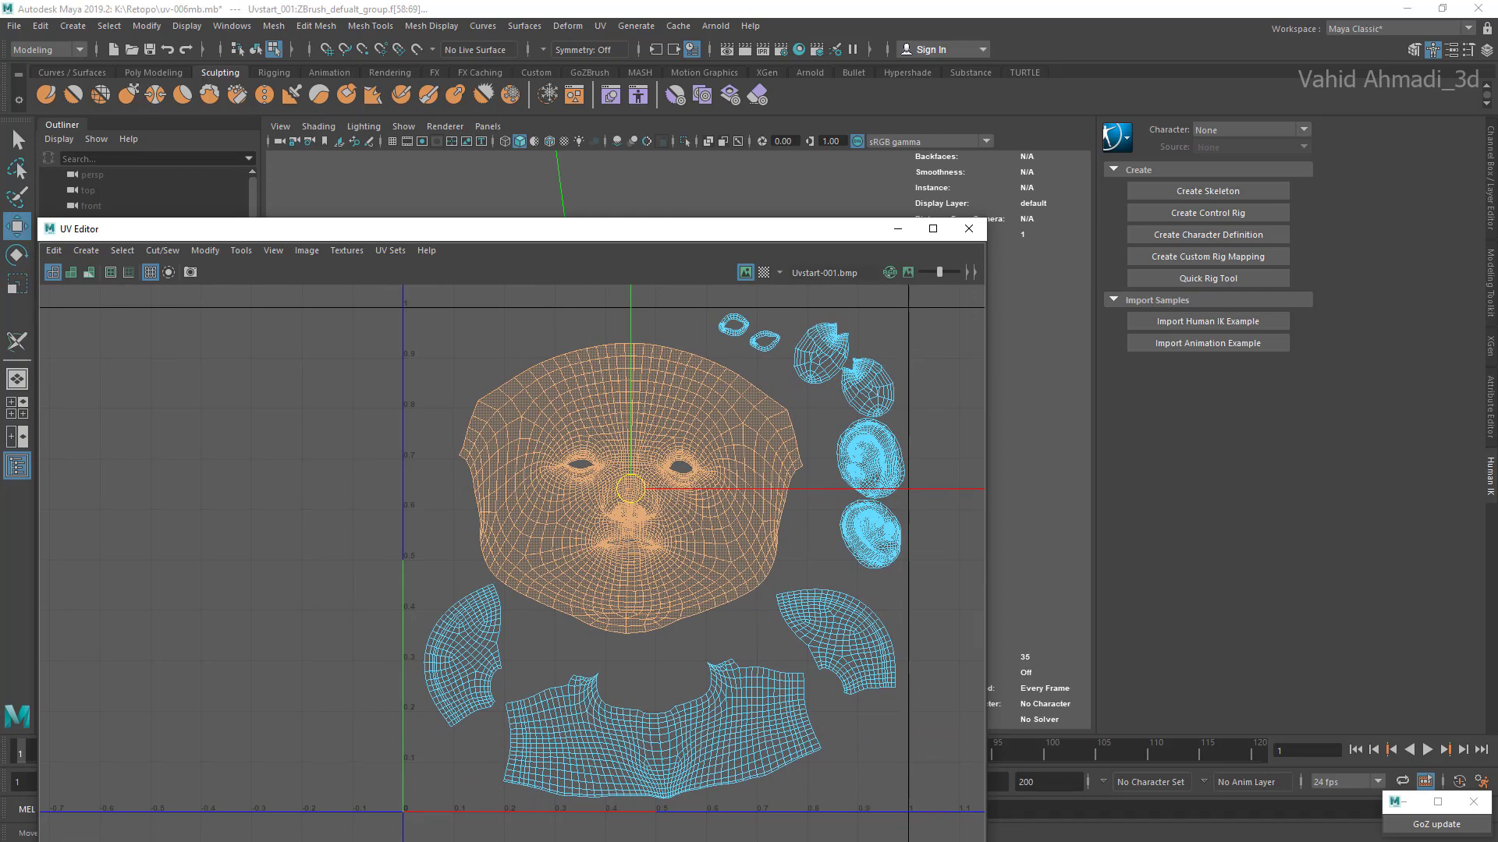
Step: Move the face shell back up toward the upper border and enlarge it further to fill the space beside the ear shells
{"action": "double_click", "coordinate": [481, 655]}
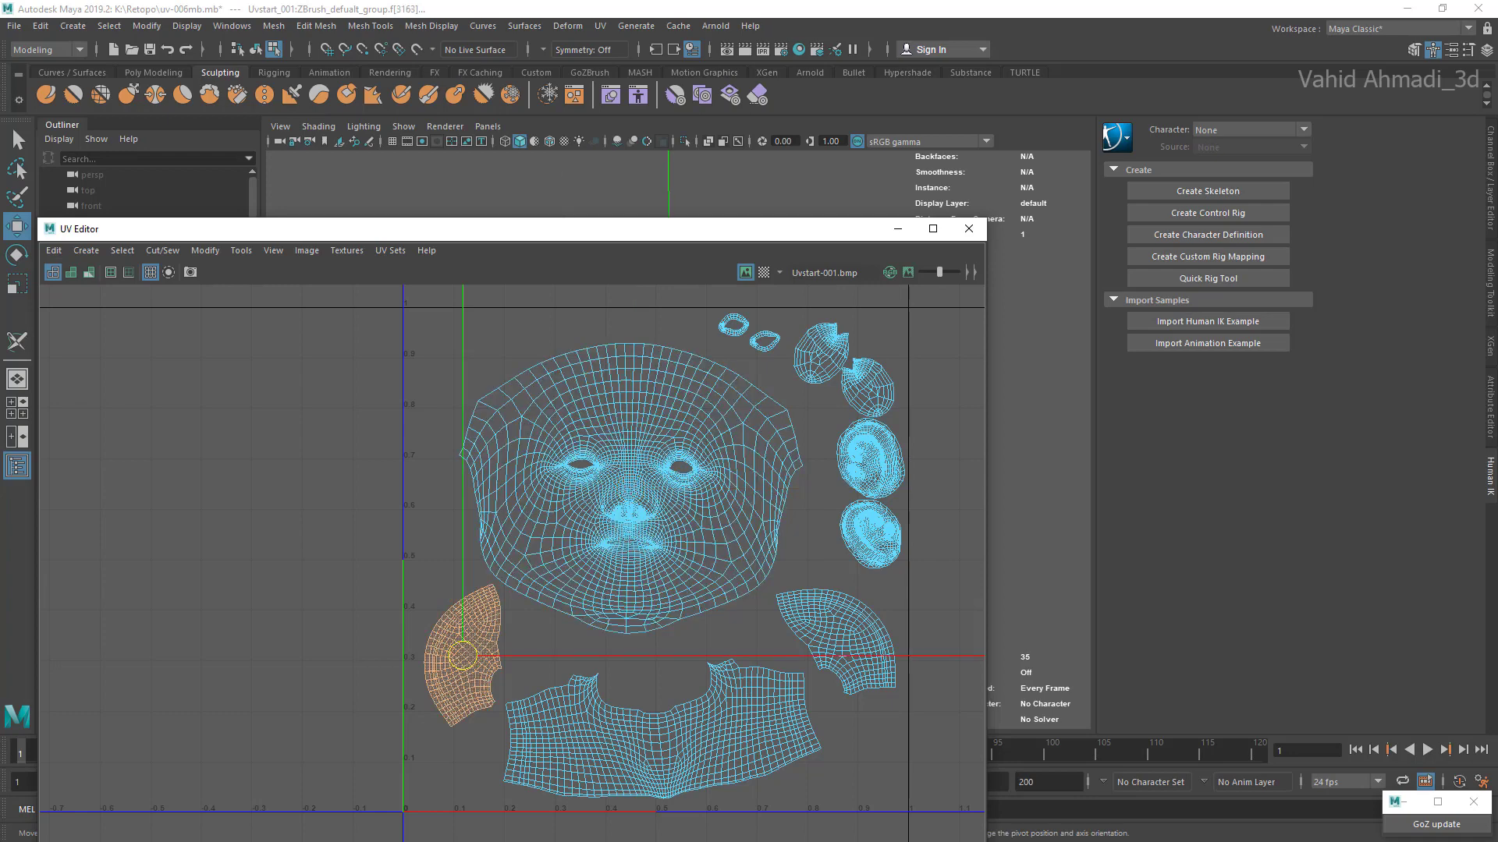
{"action": "double_click", "coordinate": [842, 644]}
{"action": "middle_click_drag", "start_coordinate": [843, 644], "coordinate": [860, 697], "text": "alt"}
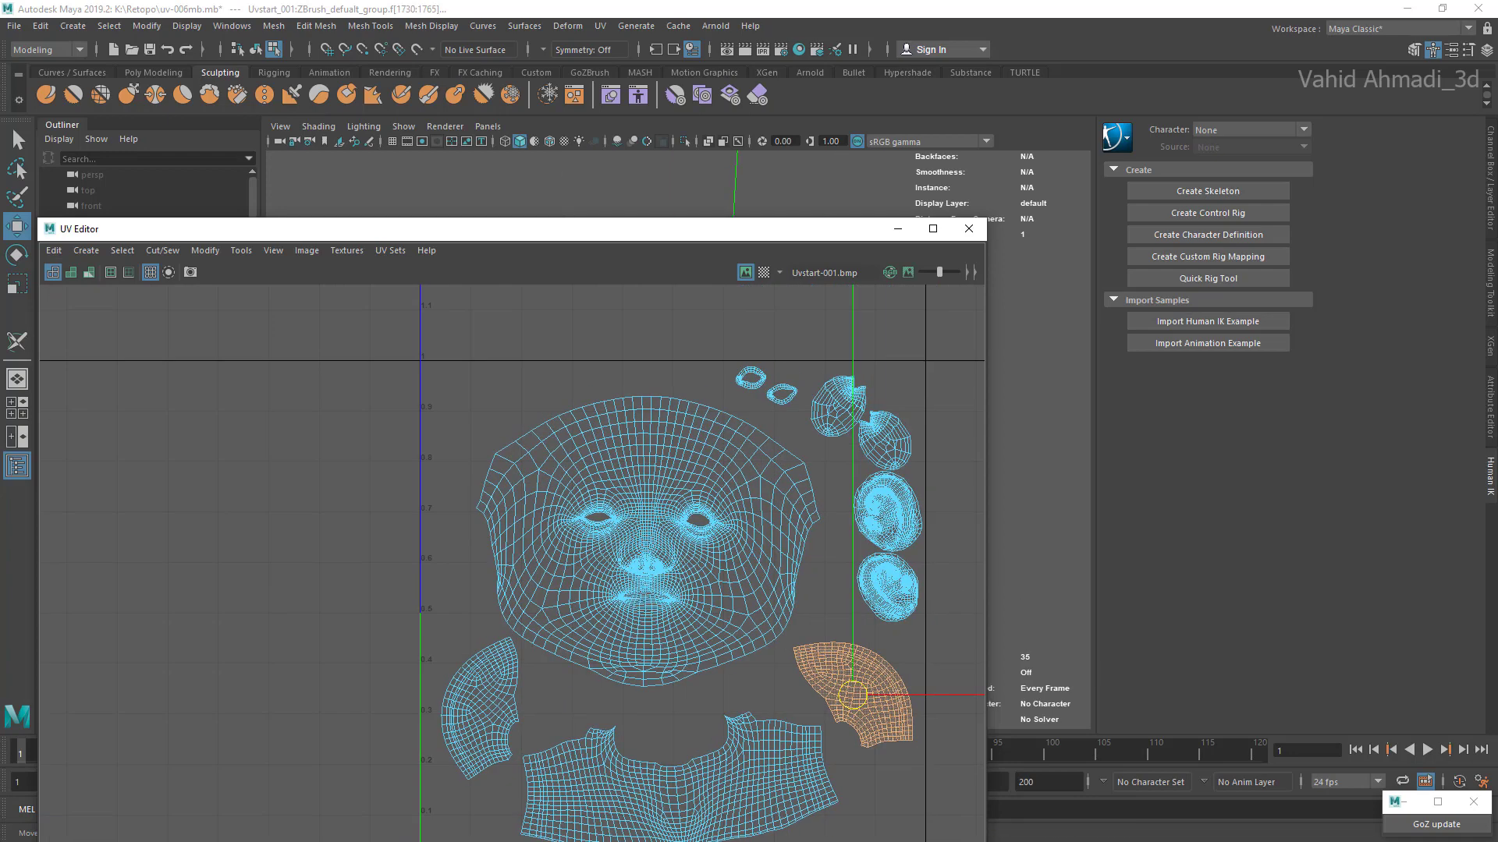
{"action": "double_click", "coordinate": [663, 569]}
{"action": "left_click_drag", "start_coordinate": [647, 541], "coordinate": [646, 534]}
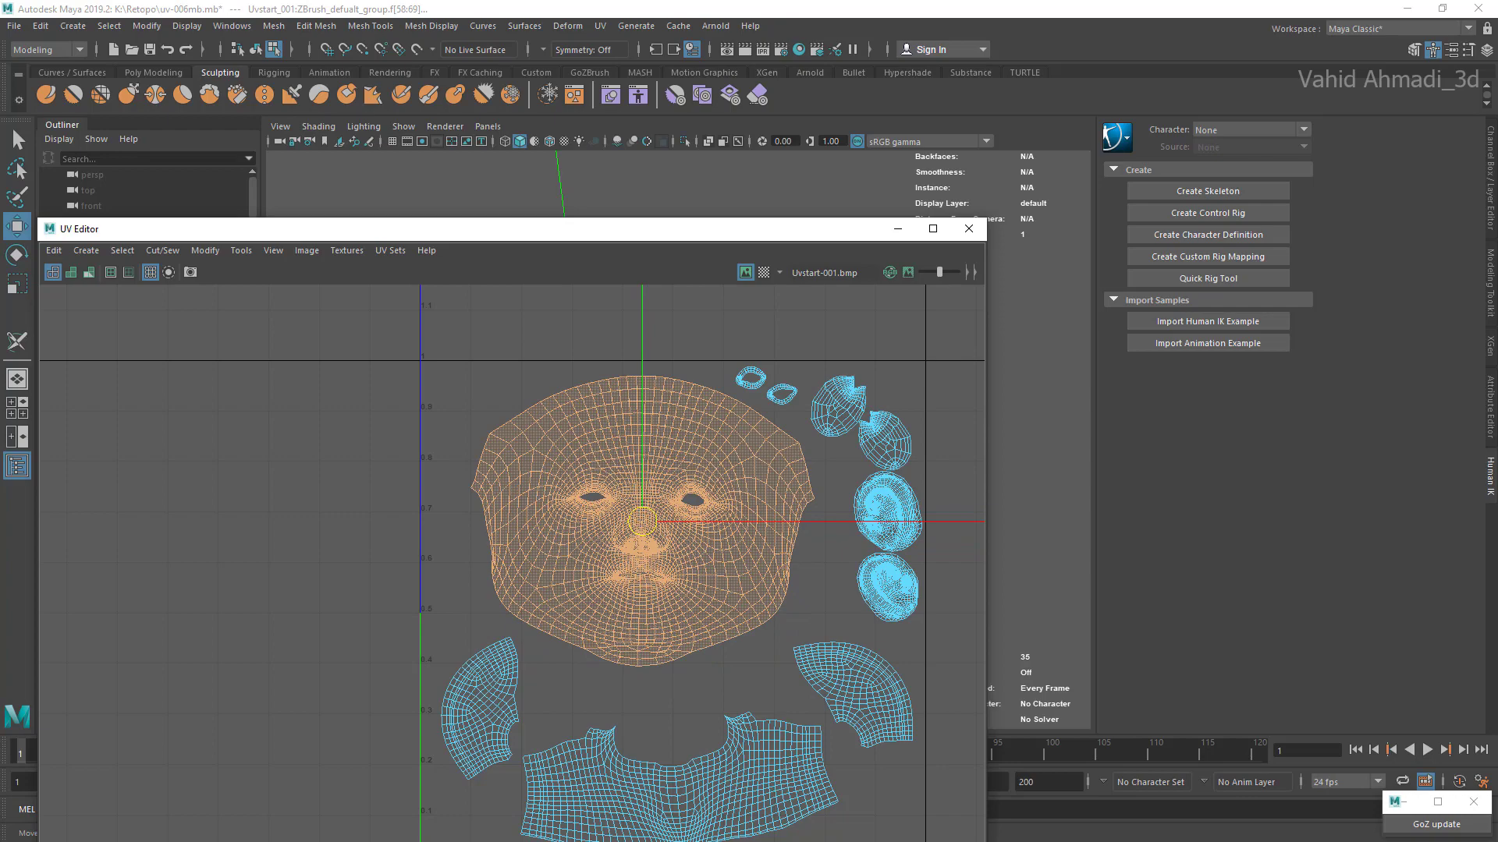
{"action": "scroll", "coordinate": [841, 464], "scroll_direction": "up", "scroll_amount": 1}
{"action": "key", "text": "e"}
{"action": "key", "text": "r"}
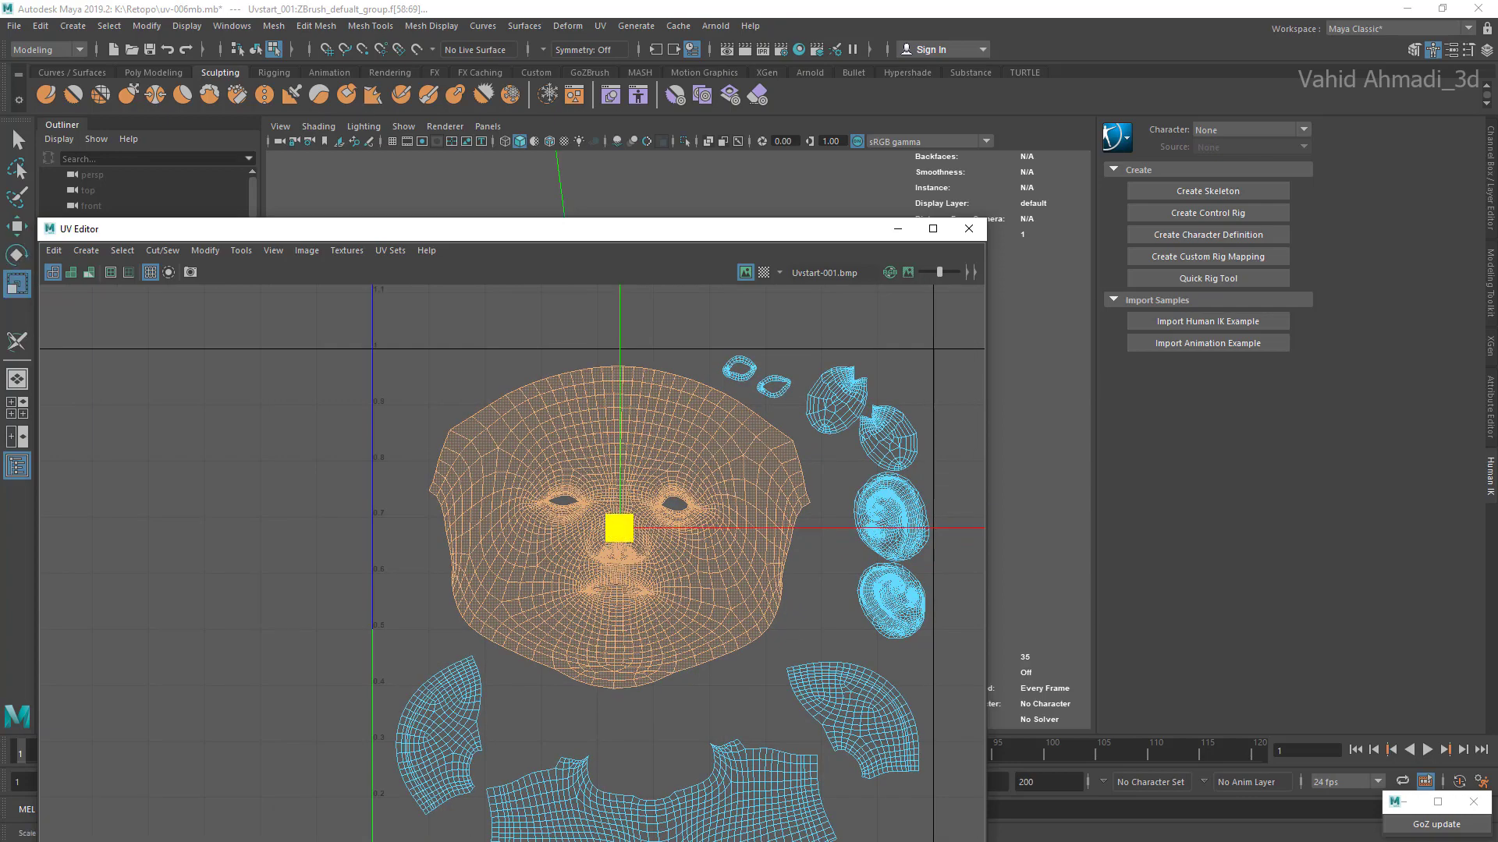
{"action": "mouse_move", "coordinate": [619, 528]}
{"action": "left_mouse_down"}
{"action": "mouse_move", "coordinate": [651, 528]}
{"action": "mouse_move", "coordinate": [614, 534]}
{"action": "left_mouse_up"}
{"action": "key", "text": "w"}
{"action": "middle_click_drag", "start_coordinate": [614, 534], "coordinate": [609, 425], "text": "alt"}
Step: Lower the left fan-shaped shell, and enlarge the neck shell and center it below the face shell
{"action": "left_click", "coordinate": [434, 624]}
{"action": "left_click_drag", "start_coordinate": [434, 627], "coordinate": [420, 677]}
{"action": "left_click", "coordinate": [625, 749]}
{"action": "double_click", "coordinate": [567, 733]}
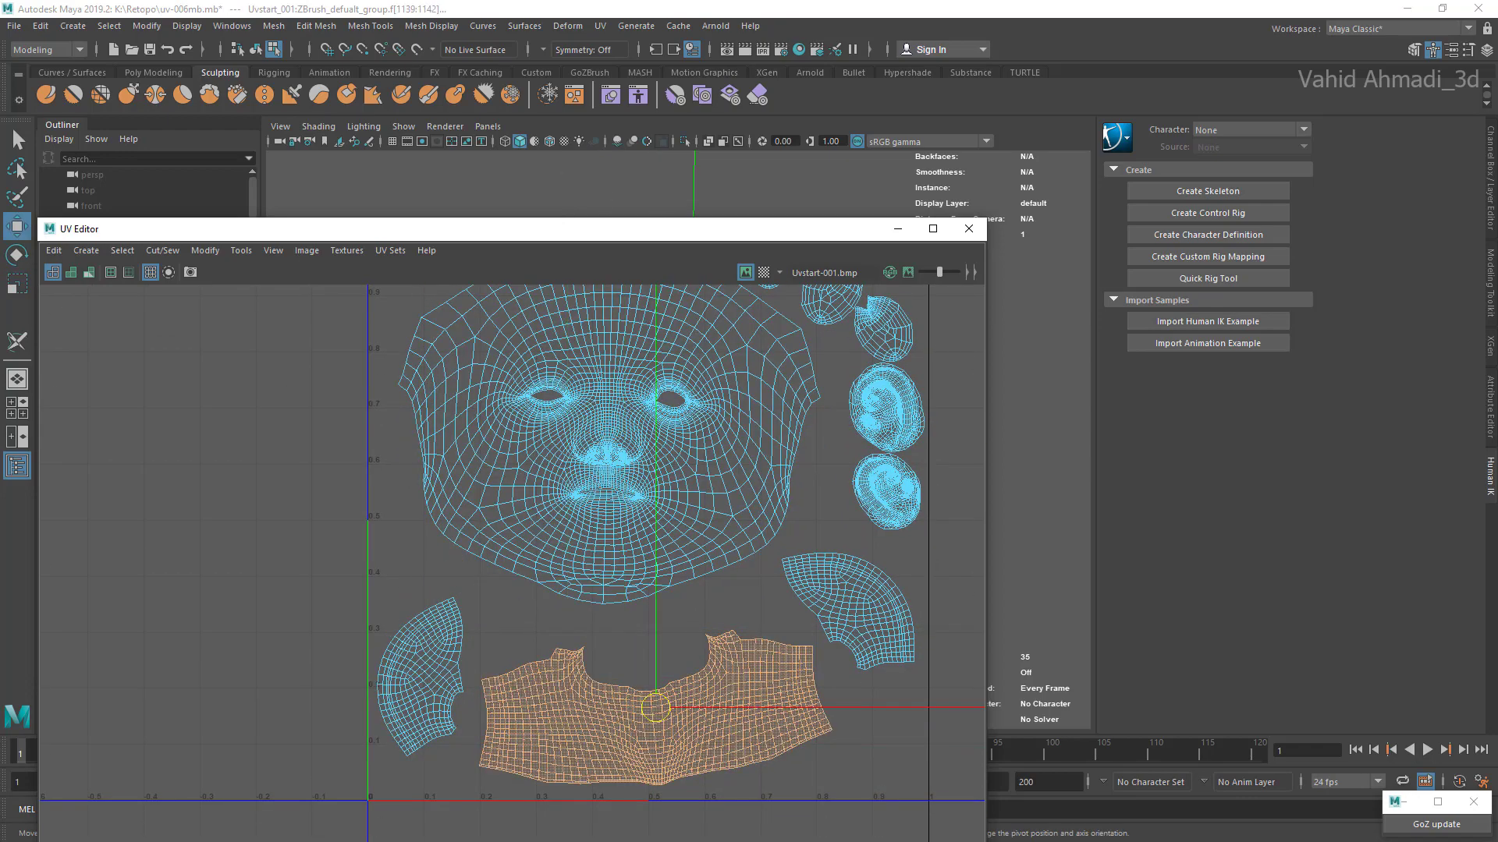
{"action": "key", "text": "e"}
{"action": "key", "text": "r"}
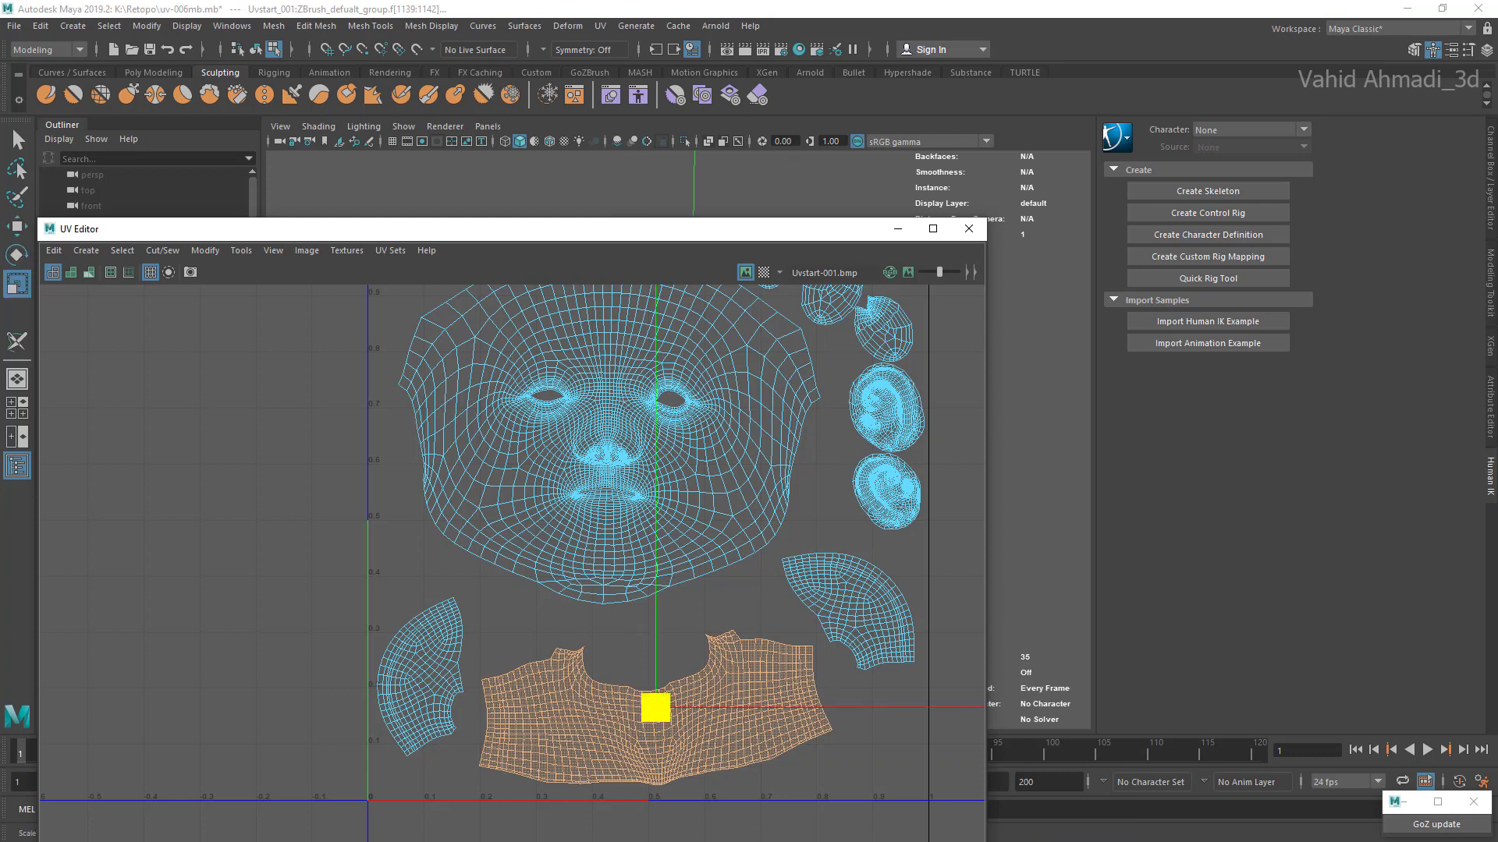
{"action": "left_click_drag", "start_coordinate": [655, 708], "coordinate": [600, 697]}
Step: Move the left fan-shaped shell to the lower-right corner below the other fan-shaped shell and shrink it
{"action": "double_click", "coordinate": [415, 672]}
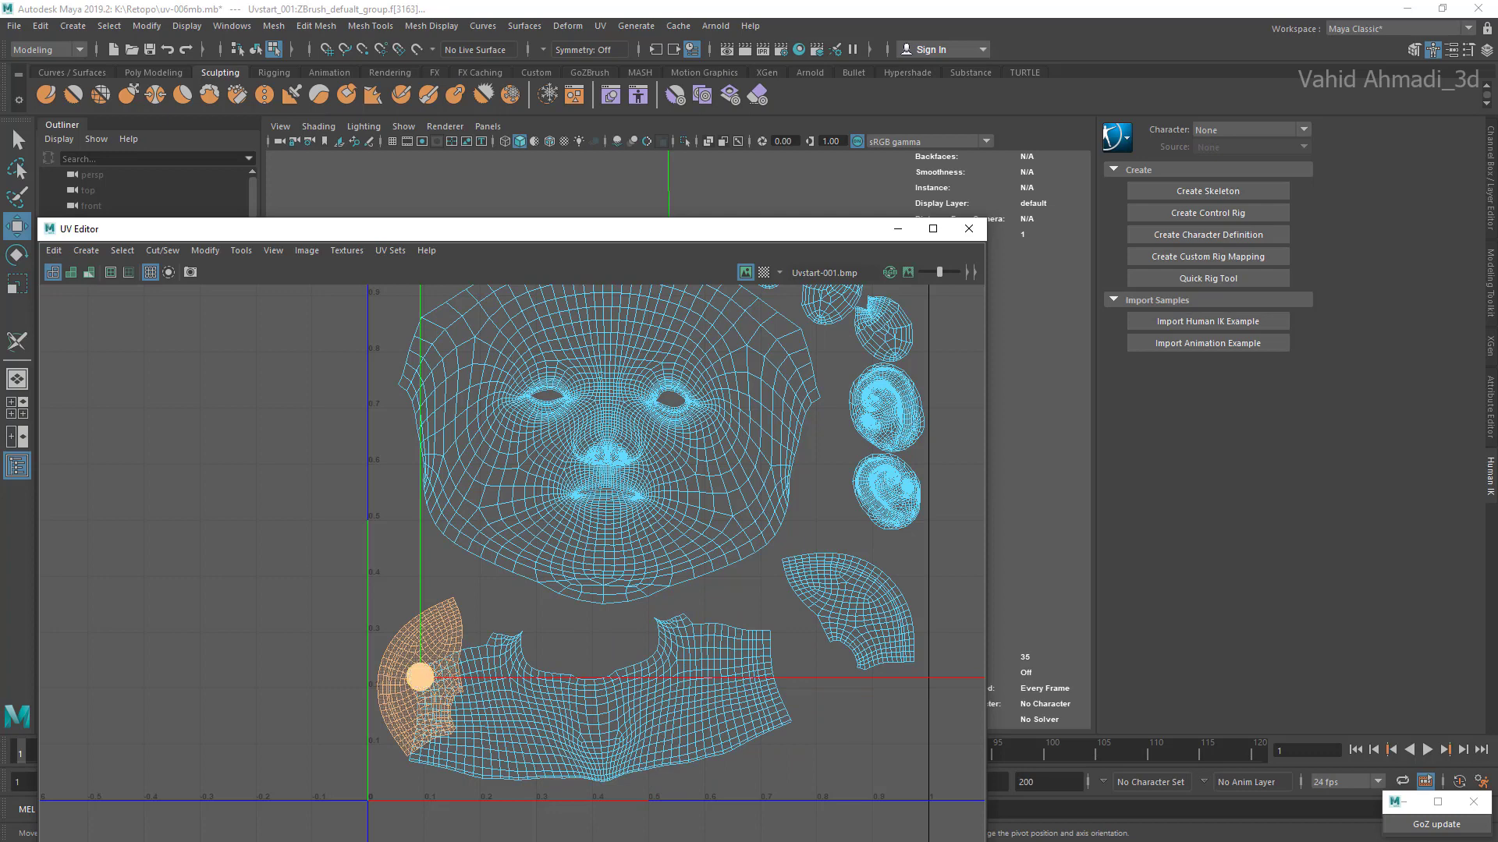
{"action": "left_click_drag", "start_coordinate": [419, 677], "coordinate": [854, 717]}
{"action": "middle_click_drag", "start_coordinate": [854, 718], "coordinate": [834, 699], "text": "alt"}
{"action": "left_click_drag", "start_coordinate": [835, 698], "coordinate": [829, 690]}
{"action": "key", "text": "r"}
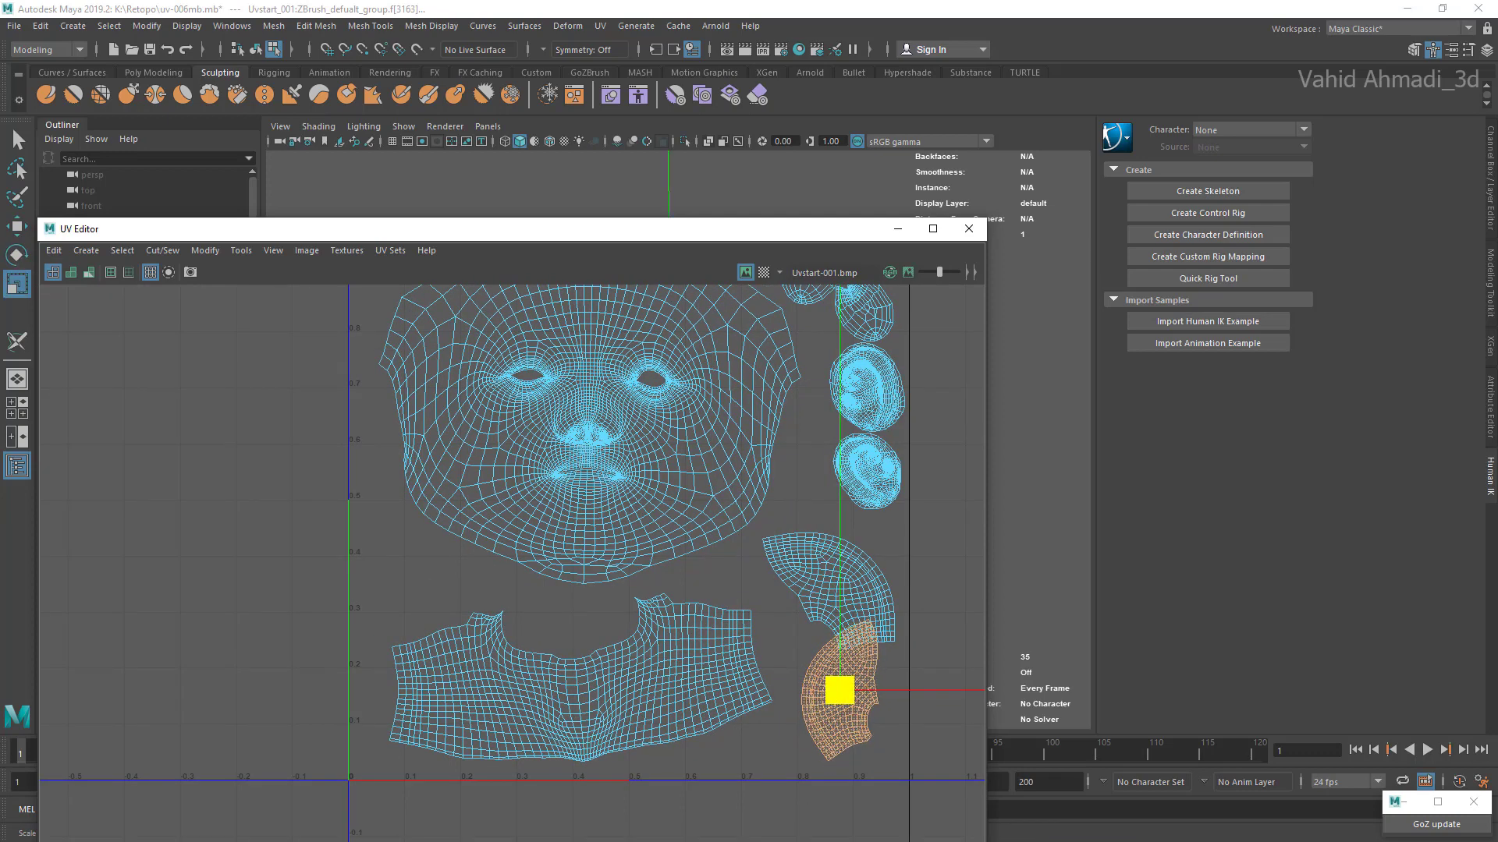
{"action": "middle_click_drag", "start_coordinate": [848, 594], "coordinate": [813, 629], "text": "alt"}
Step: Shrink the upper fan-shaped shell and position it between the lower ear shell and the other fan-shaped shell
{"action": "left_click", "coordinate": [811, 624]}
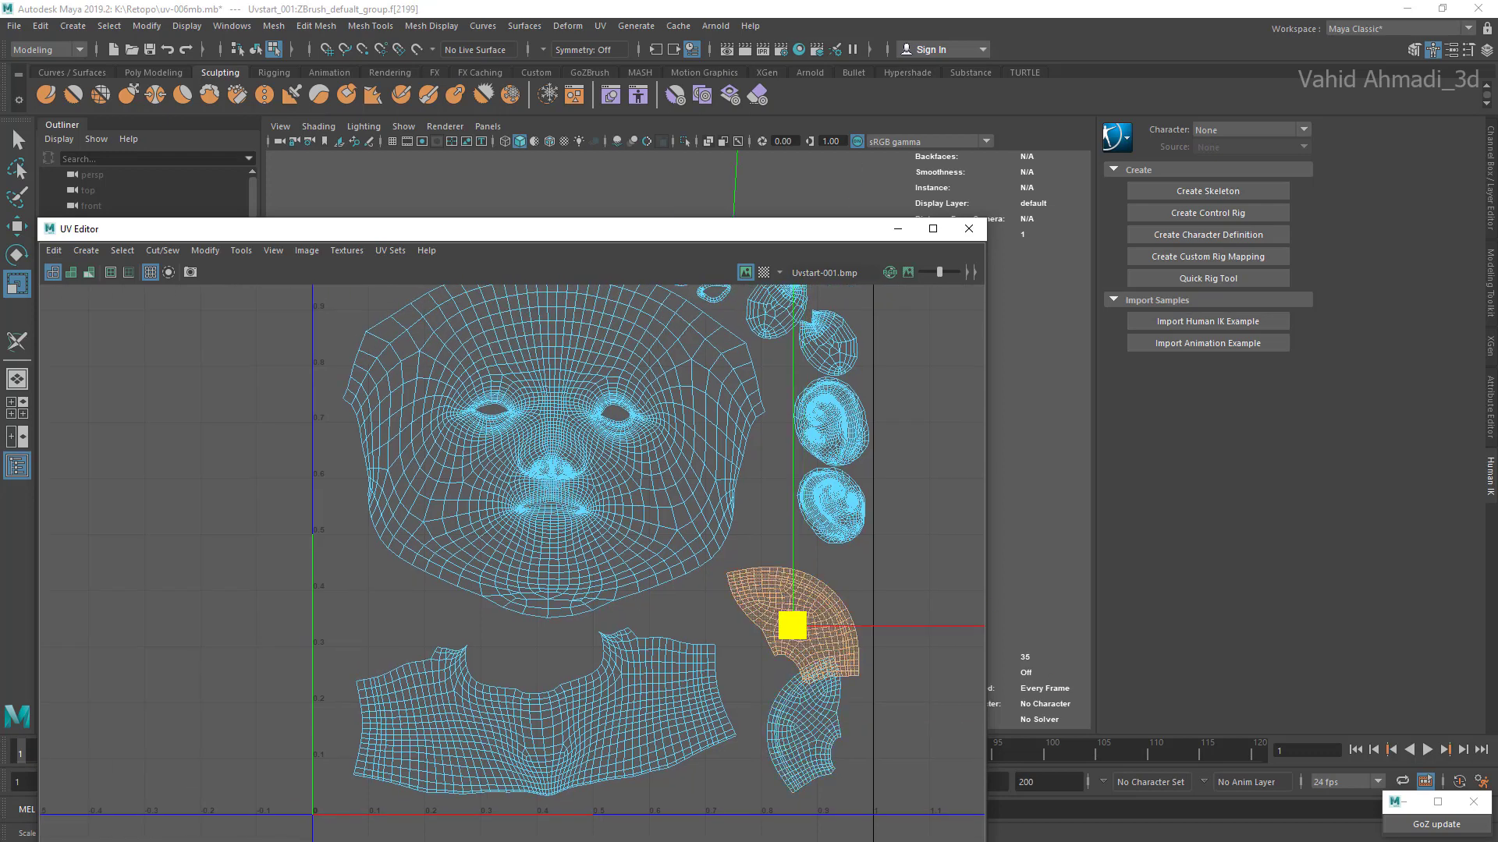
{"action": "mouse_move", "coordinate": [792, 625]}
{"action": "left_mouse_down"}
{"action": "mouse_move", "coordinate": [775, 625]}
{"action": "mouse_move", "coordinate": [802, 606]}
{"action": "left_mouse_up"}
{"action": "middle_click_drag", "start_coordinate": [802, 605], "coordinate": [805, 557], "text": "alt"}
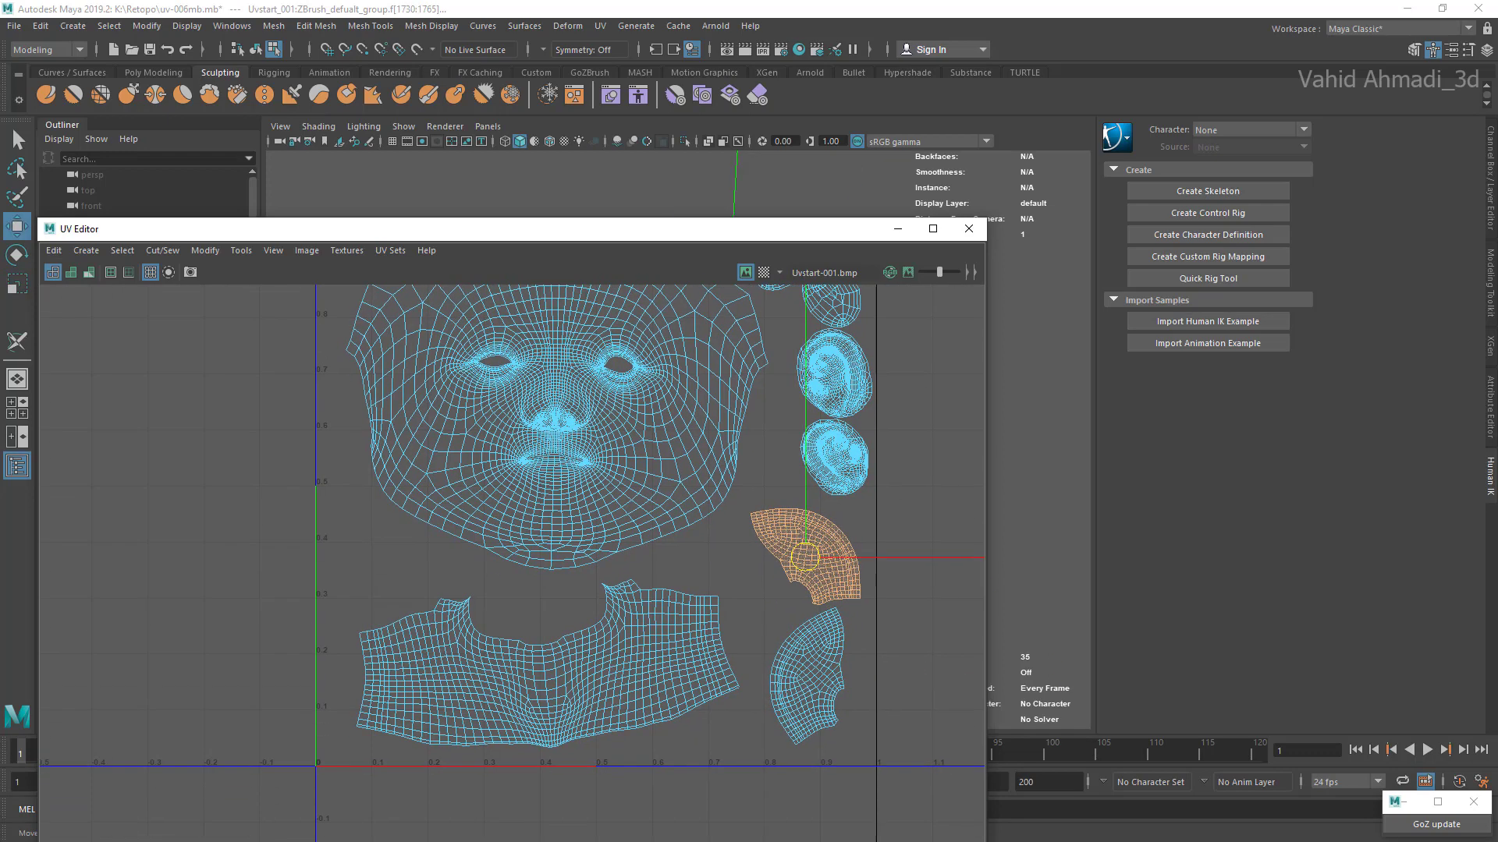
{"action": "scroll", "coordinate": [800, 666], "scroll_direction": "up", "scroll_amount": 2}
{"action": "left_click", "coordinate": [807, 690]}
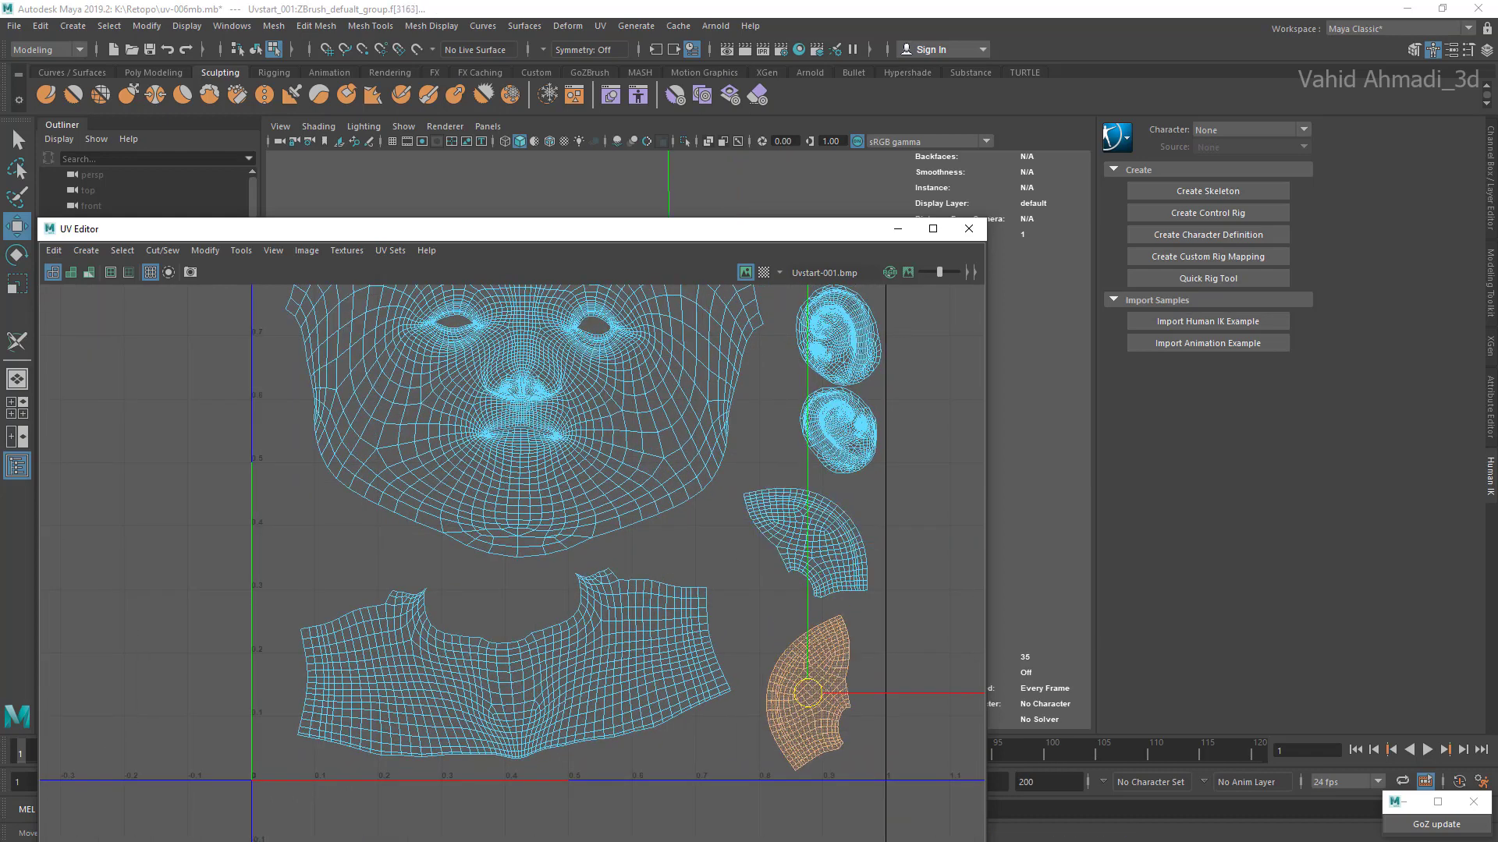
Step: Shrink the neck shell slightly and shift it left, away from the fan-shaped shells
{"action": "left_click", "coordinate": [514, 664]}
{"action": "left_click_drag", "start_coordinate": [514, 664], "coordinate": [505, 663]}
{"action": "middle_click_drag", "start_coordinate": [505, 663], "coordinate": [551, 617], "text": "alt"}
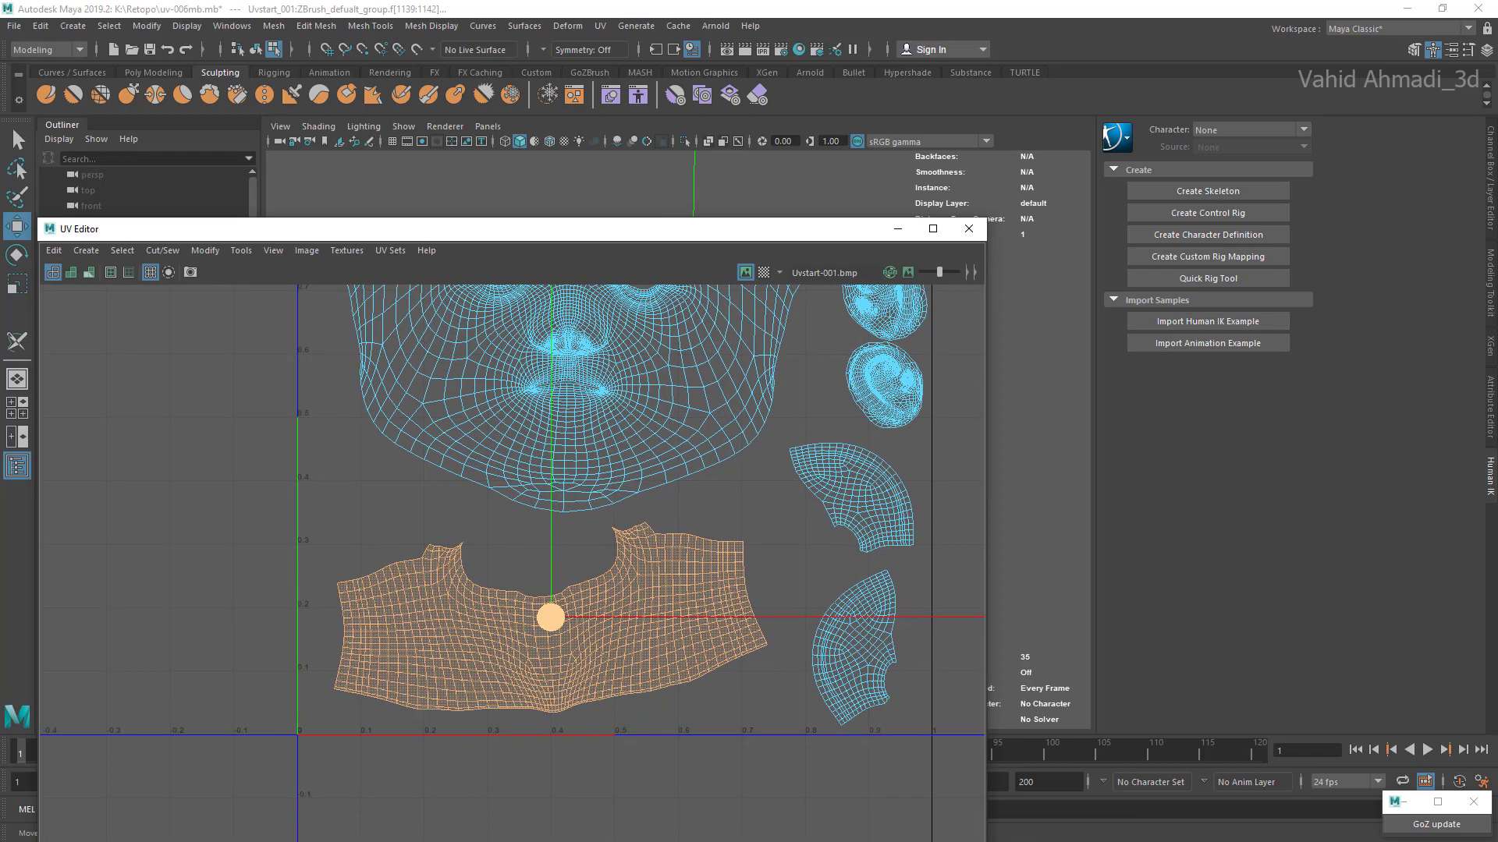
{"action": "left_click_drag", "start_coordinate": [551, 617], "coordinate": [529, 607]}
{"action": "key", "text": "w"}
Step: Nudge the lower fan-shaped shell slightly up and to the left
{"action": "left_click", "coordinate": [869, 678]}
{"action": "double_click", "coordinate": [870, 679]}
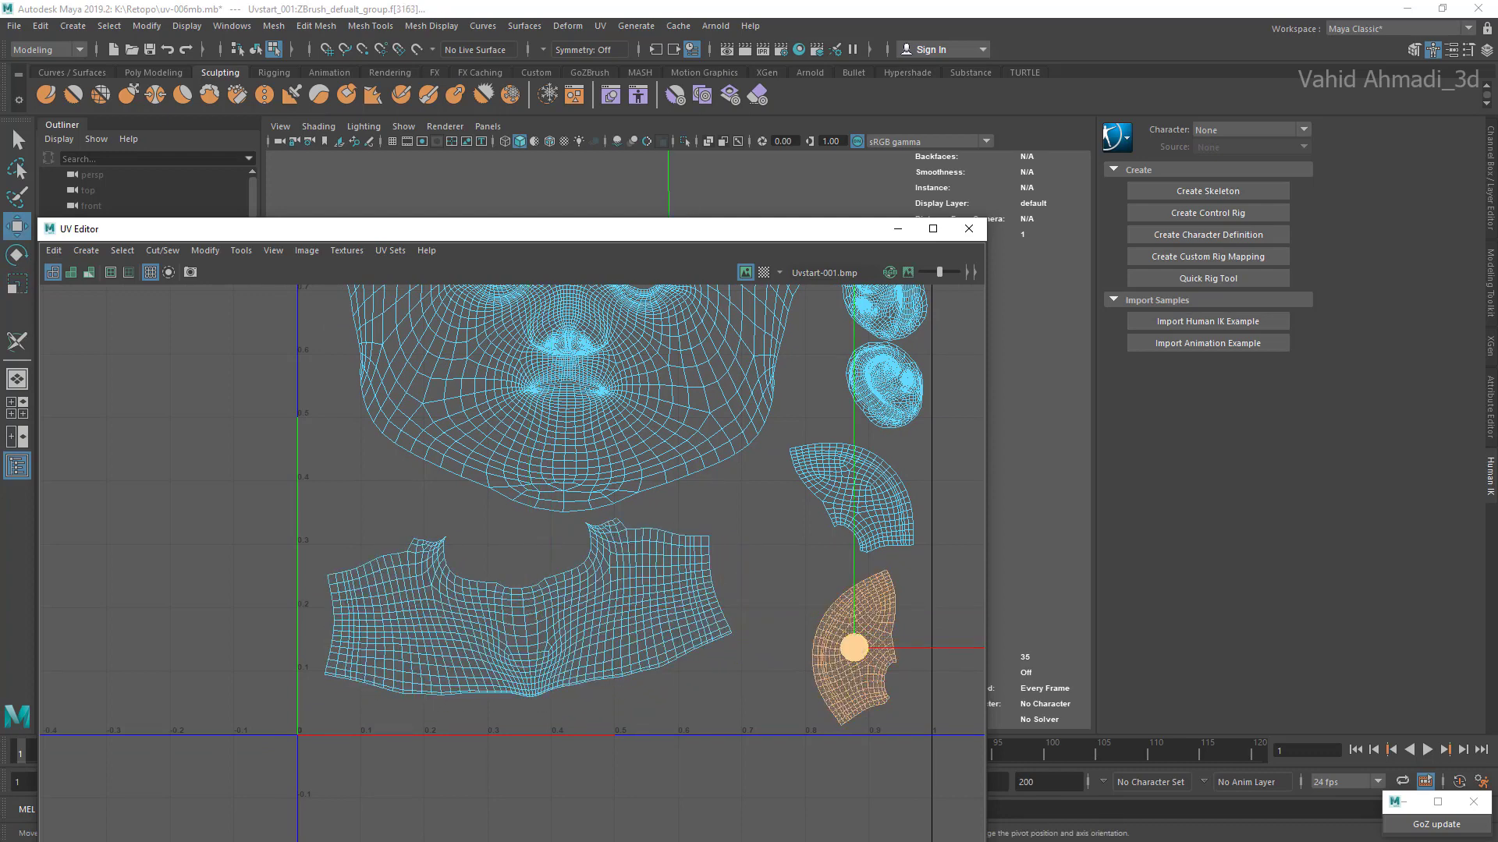
{"action": "left_click_drag", "start_coordinate": [852, 648], "coordinate": [846, 642]}
Step: Enlarge the neck shell and move it right so it sits centered under the chin of the face shell
{"action": "double_click", "coordinate": [663, 625]}
{"action": "key", "text": "r"}
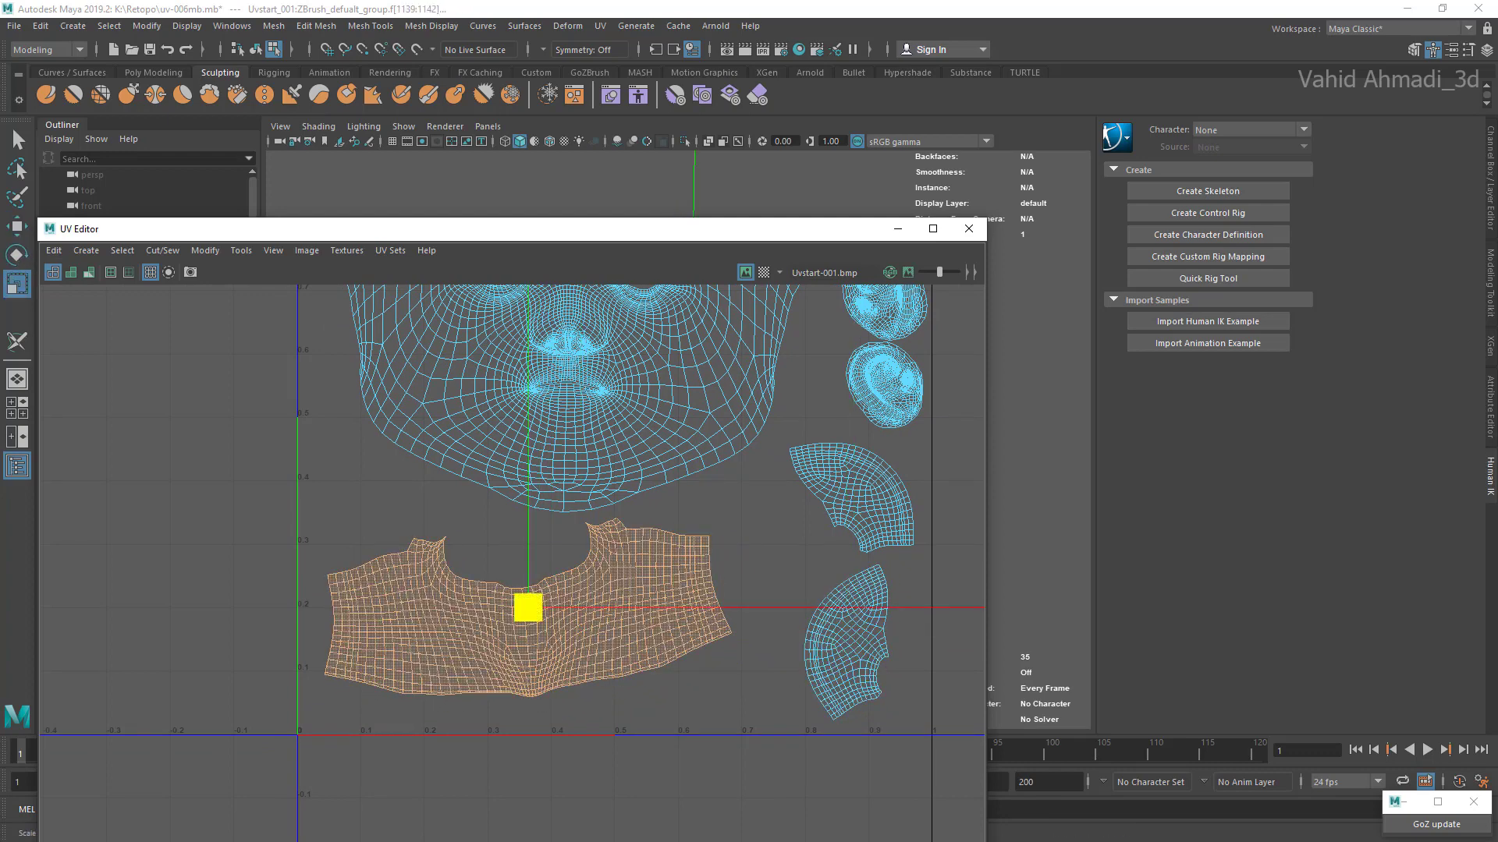
{"action": "left_click_drag", "start_coordinate": [528, 608], "coordinate": [588, 616]}
{"action": "key", "text": "w"}
{"action": "scroll", "coordinate": [622, 614], "scroll_direction": "down", "scroll_amount": 3}
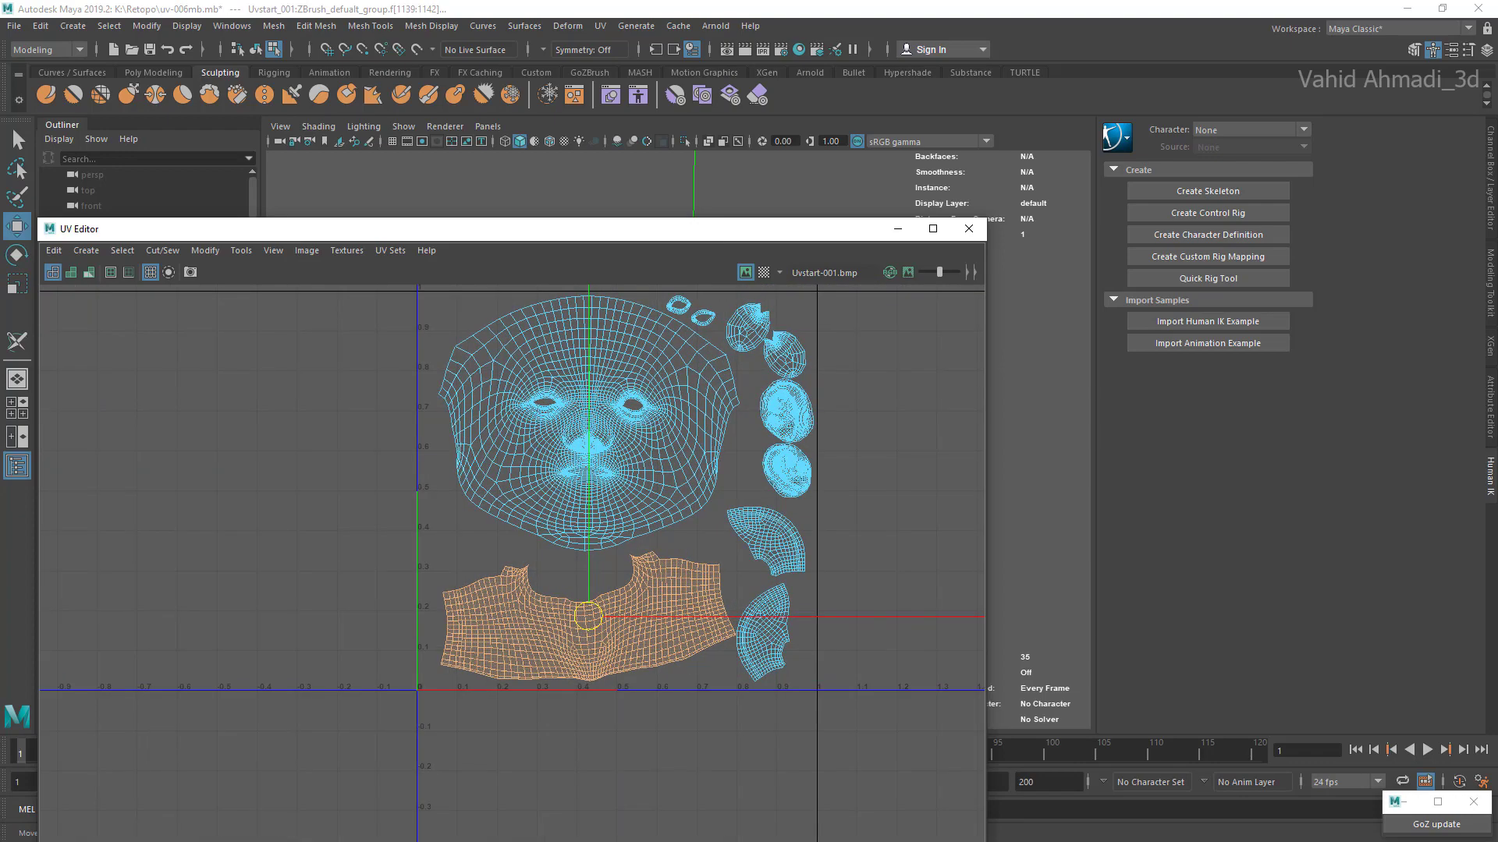
Step: Shift the face shell slightly left, and move the second small eye-ring shell up and right until it is level with the first
{"action": "middle_click_drag", "start_coordinate": [589, 507], "coordinate": [585, 640], "text": "alt"}
{"action": "left_click", "coordinate": [585, 608]}
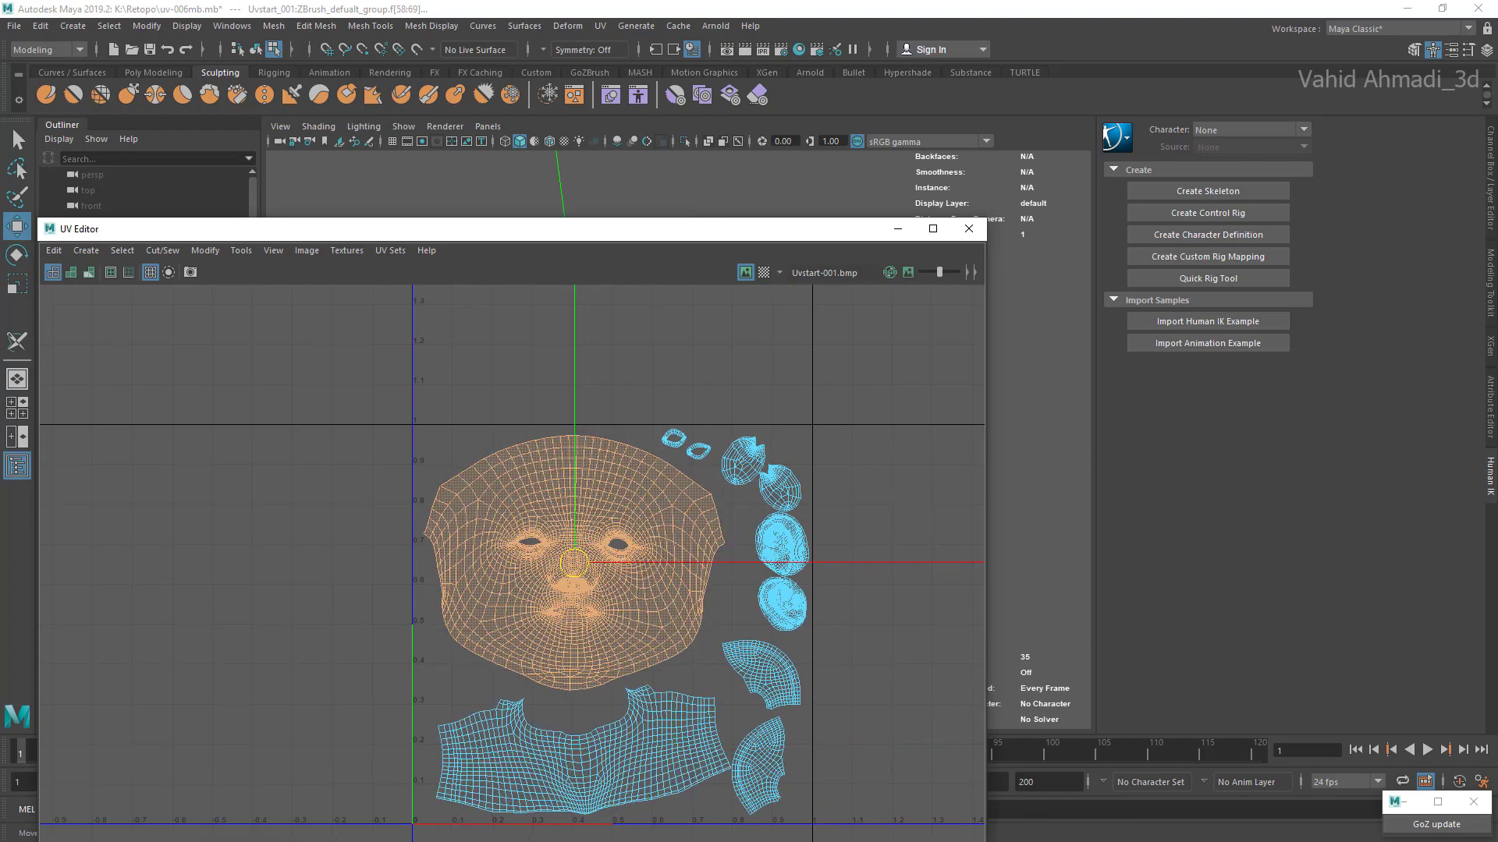
{"action": "scroll", "coordinate": [686, 448], "scroll_direction": "up", "scroll_amount": 5}
{"action": "left_click", "coordinate": [707, 446]}
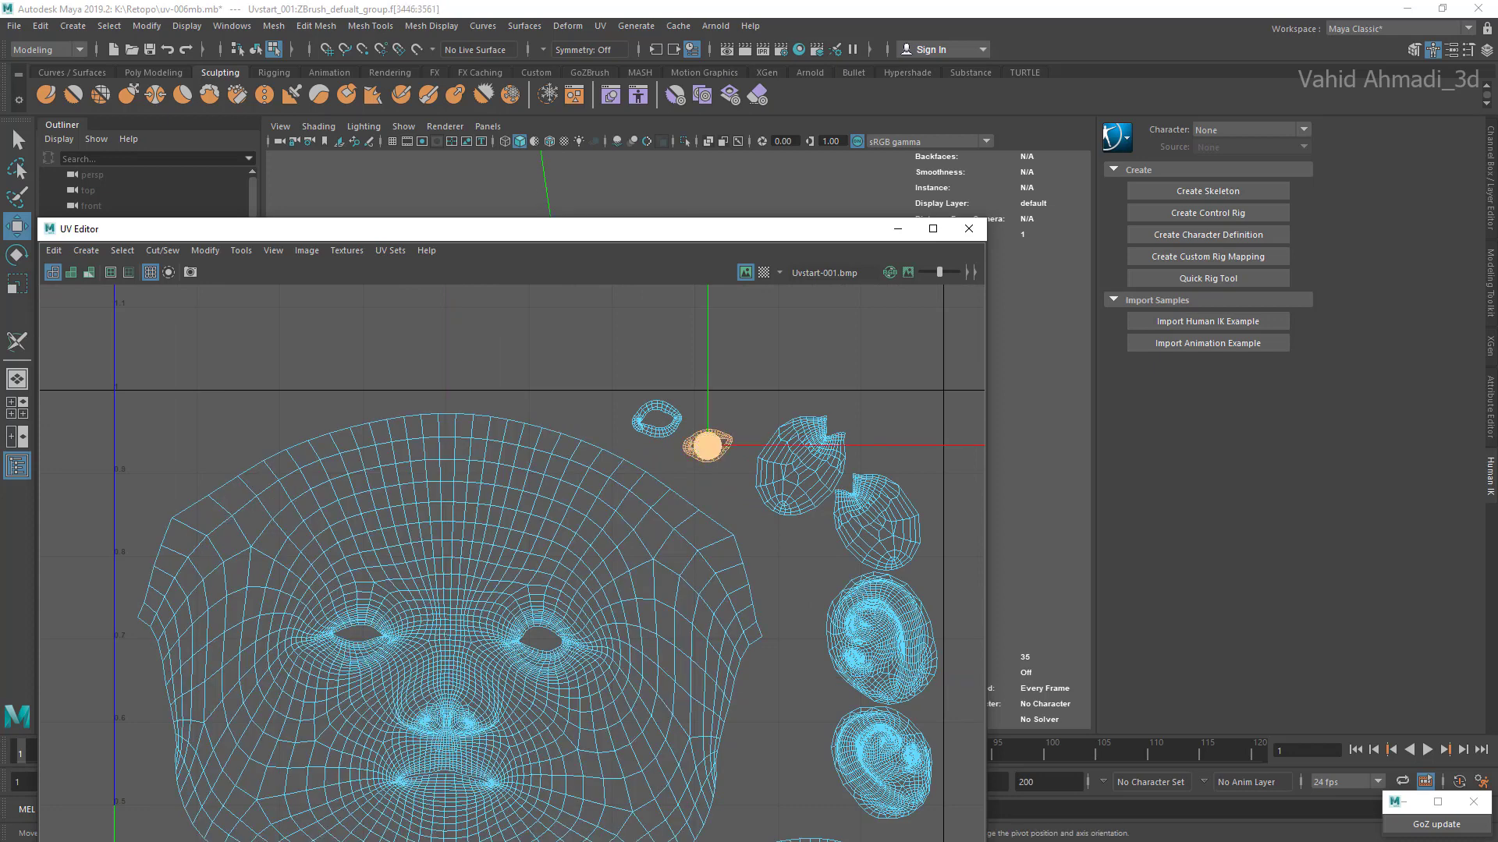
{"action": "left_click_drag", "start_coordinate": [723, 422], "coordinate": [721, 419]}
{"action": "scroll", "coordinate": [683, 432], "scroll_direction": "up", "scroll_amount": 1}
{"action": "left_click", "coordinate": [664, 426]}
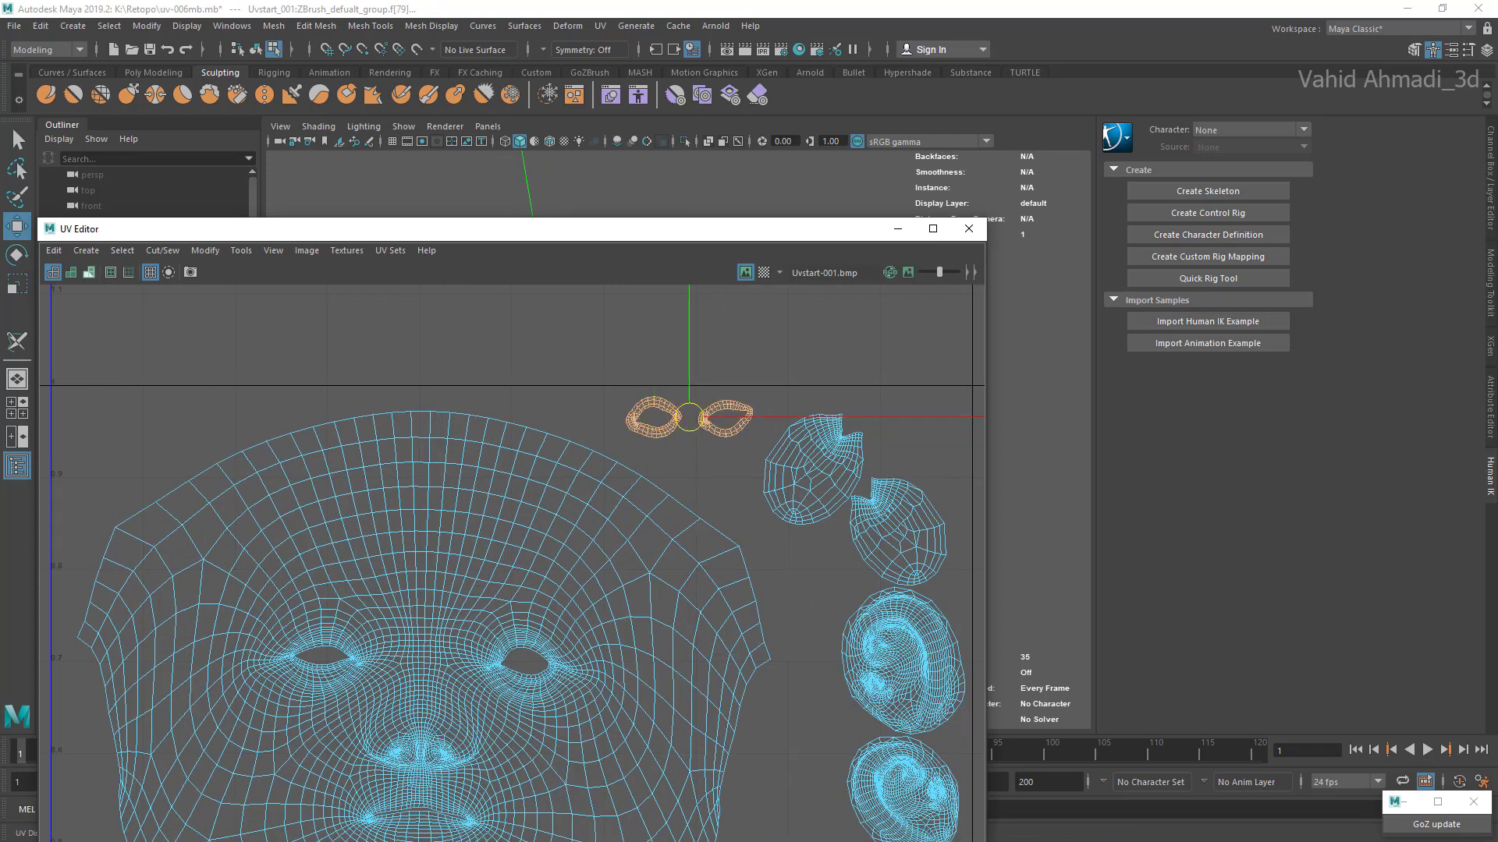
Step: Turn on UV distortion shading and examine the face, ear and neck shells for stretched and compressed areas
{"action": "left_click", "coordinate": [89, 273]}
{"action": "scroll", "coordinate": [390, 538], "scroll_direction": "down", "scroll_amount": 2}
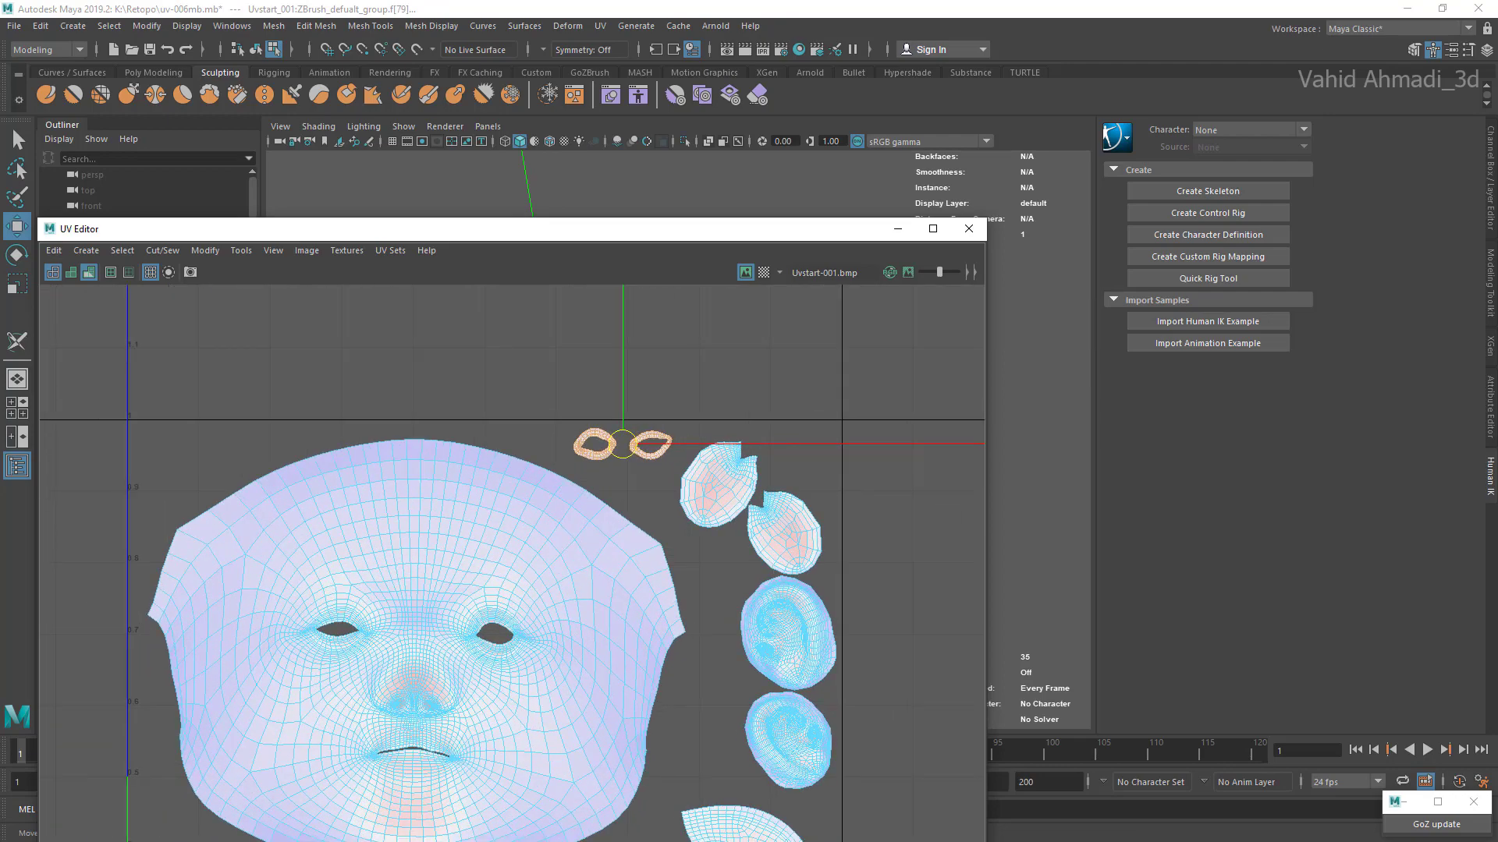
{"action": "scroll", "coordinate": [621, 593], "scroll_direction": "down", "scroll_amount": 4}
{"action": "middle_click_drag", "start_coordinate": [558, 747], "coordinate": [627, 585], "text": "alt"}
{"action": "scroll", "coordinate": [627, 585], "scroll_direction": "up", "scroll_amount": 3}
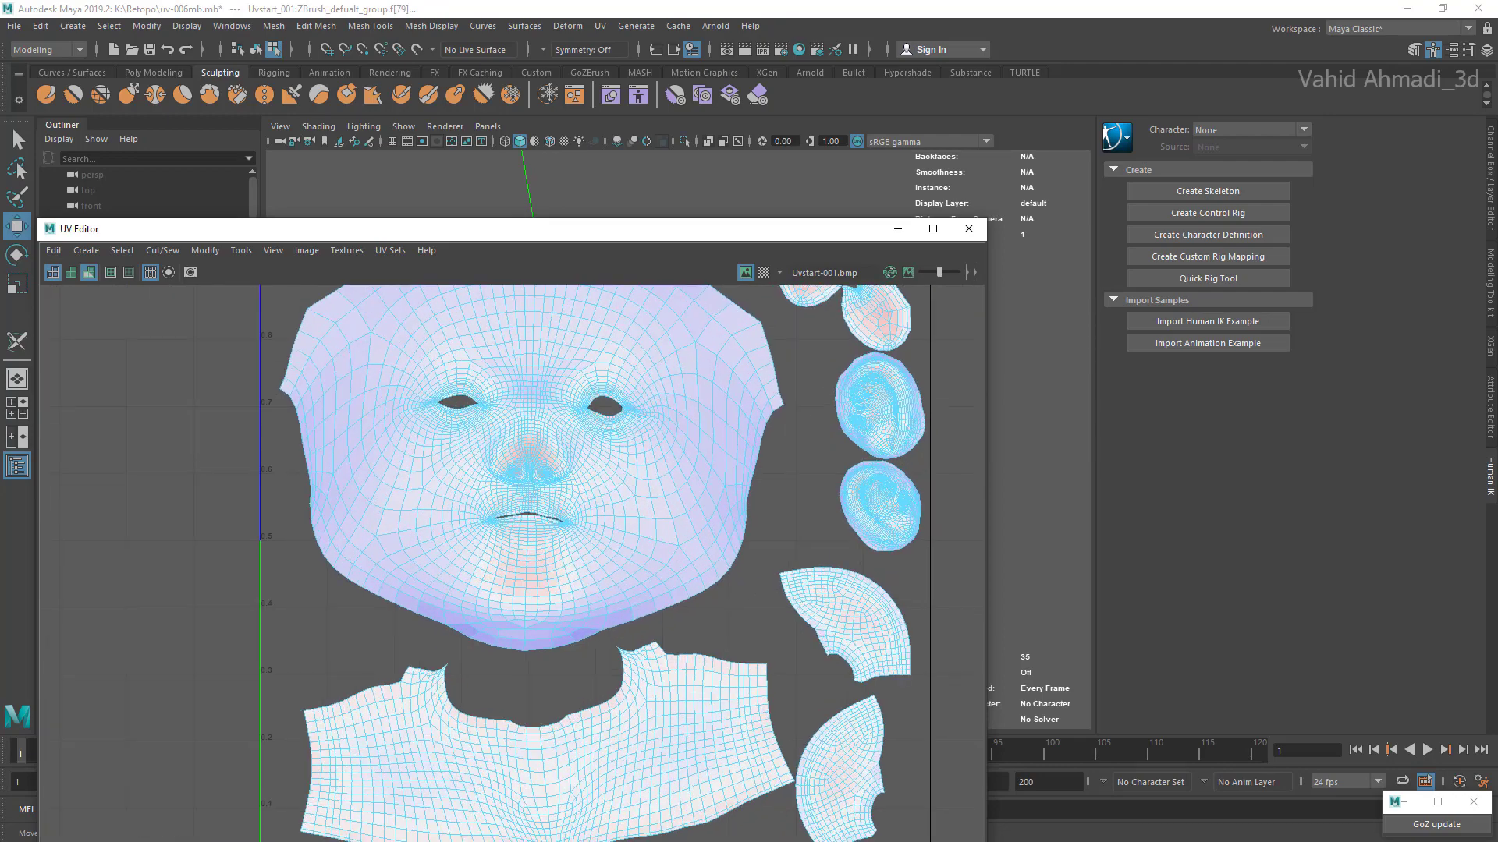
{"action": "scroll", "coordinate": [511, 358], "scroll_direction": "up", "scroll_amount": 4}
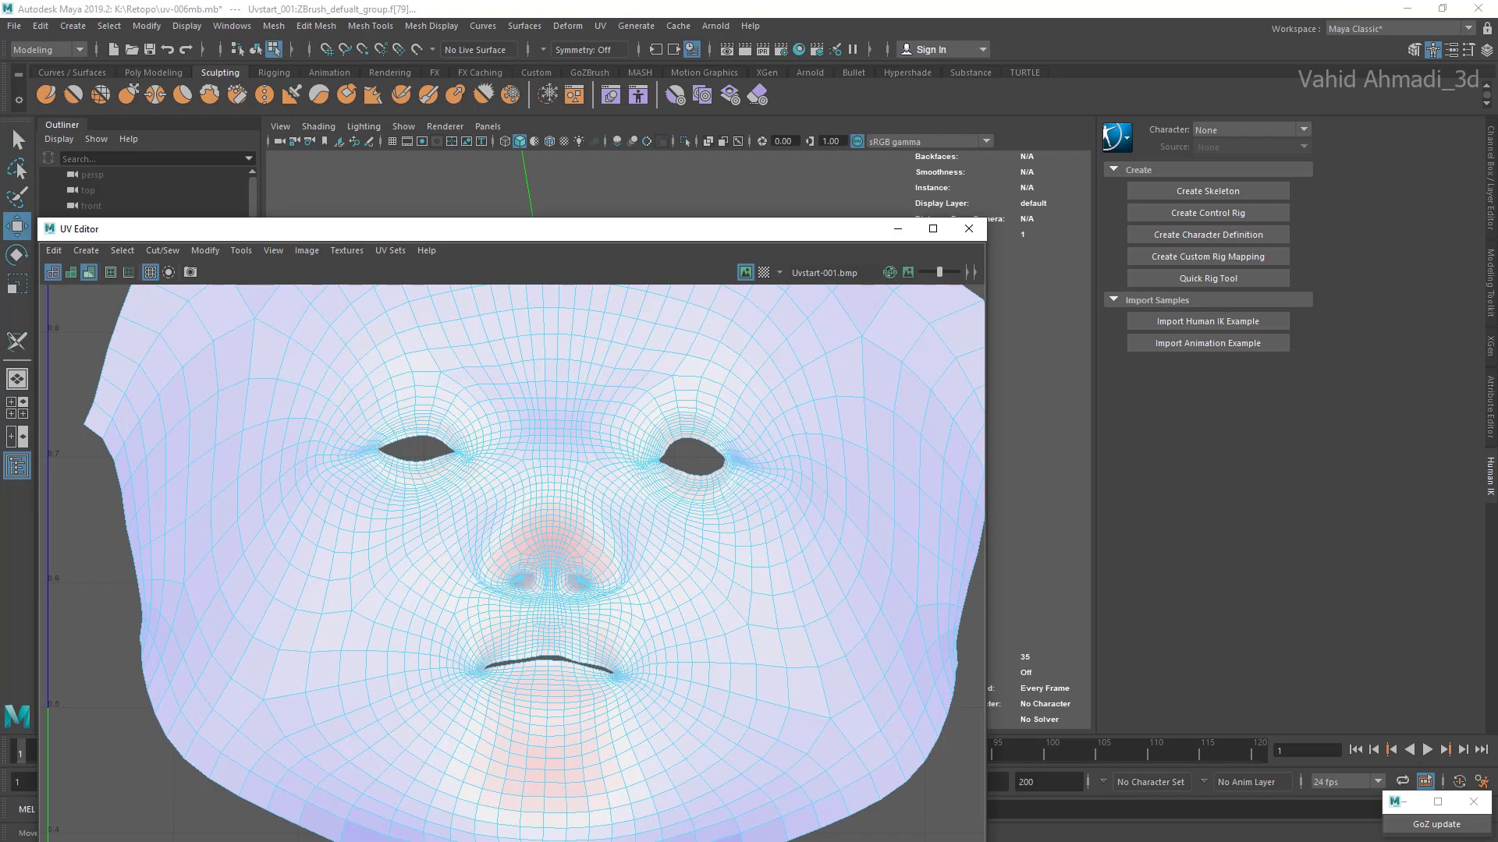
{"action": "scroll", "coordinate": [562, 597], "scroll_direction": "down", "scroll_amount": 3}
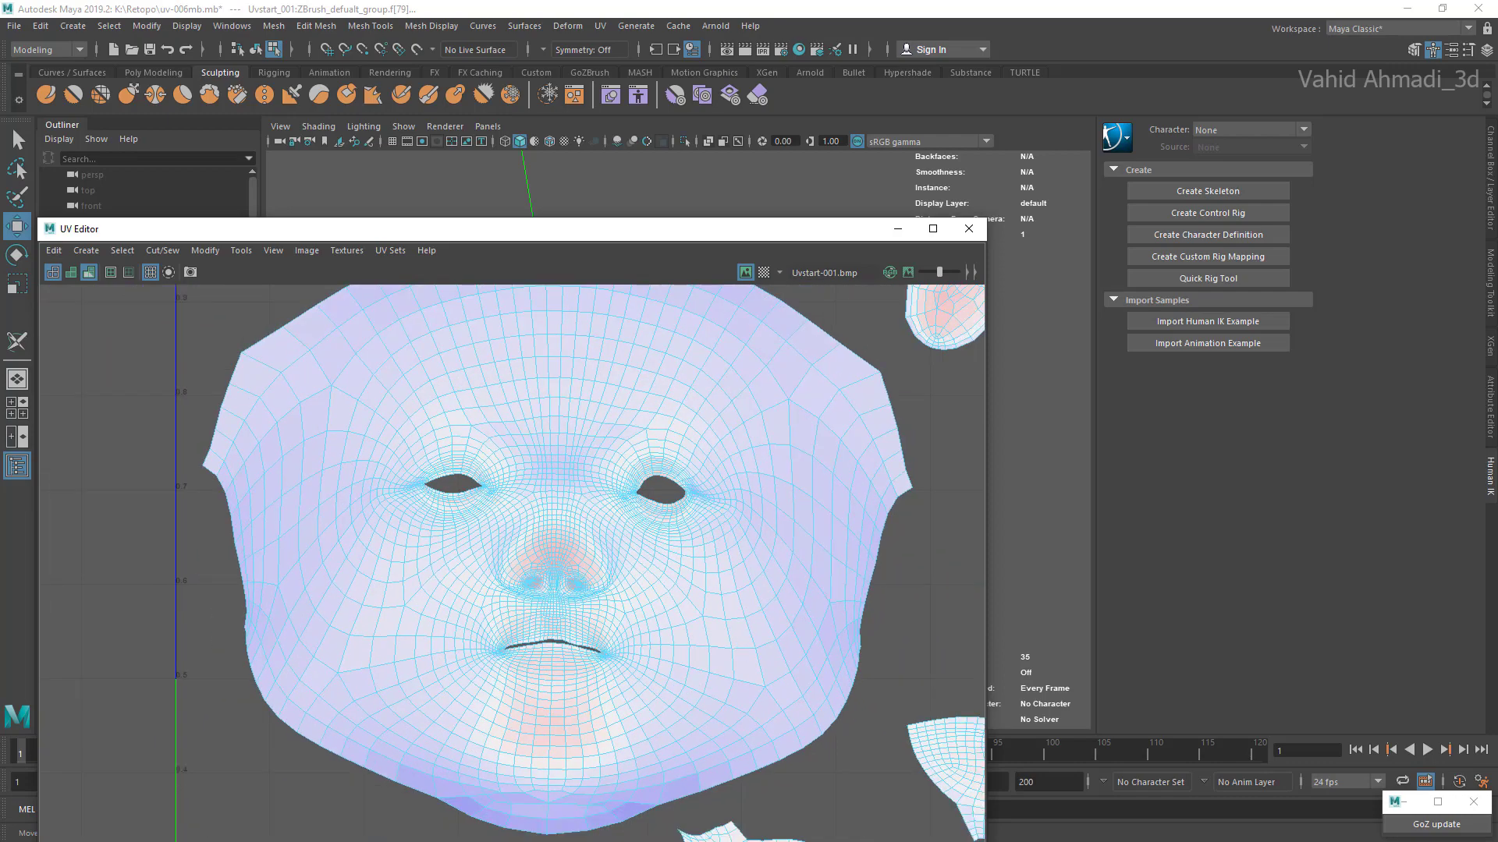
{"action": "scroll", "coordinate": [559, 592], "scroll_direction": "down", "scroll_amount": 2}
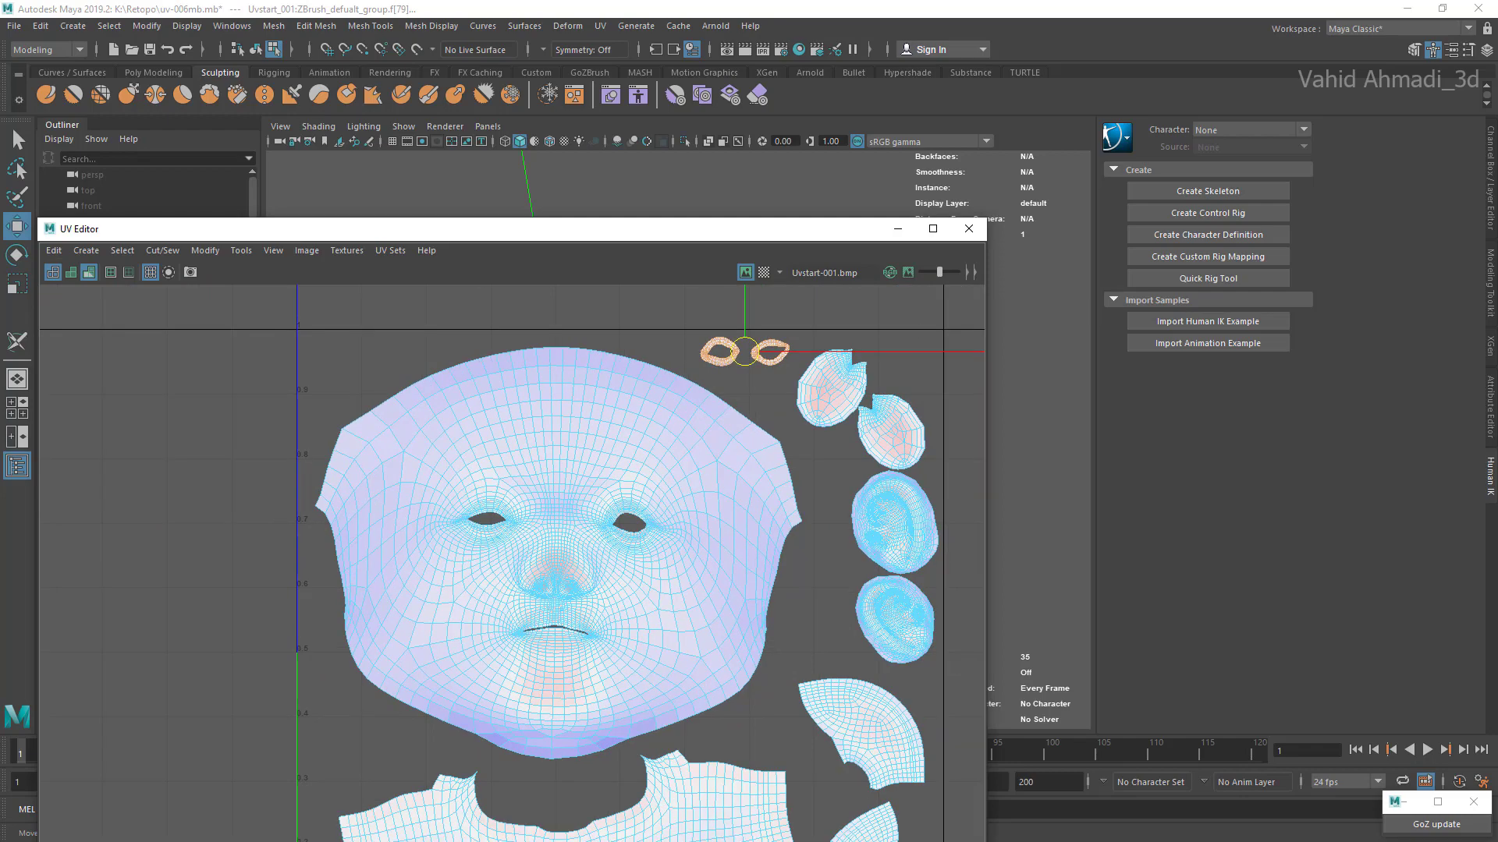
{"action": "scroll", "coordinate": [565, 609], "scroll_direction": "down", "scroll_amount": 2}
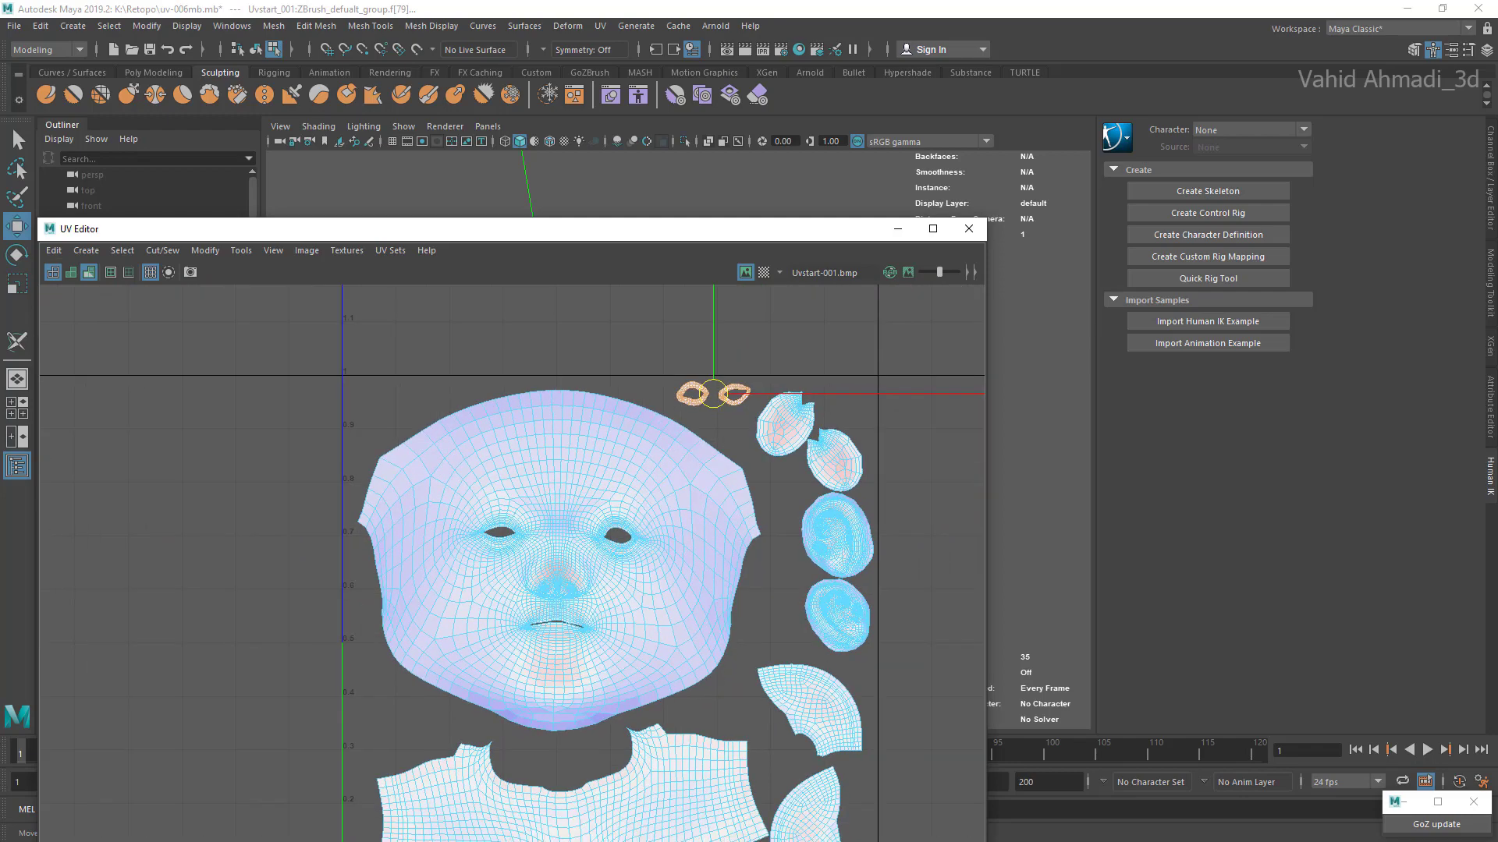
Step: Select the upper notched oval shell and check where its faces lie inside the head in wireframe display
{"action": "middle_click_drag", "start_coordinate": [819, 416], "coordinate": [773, 468], "text": "alt"}
{"action": "scroll", "coordinate": [768, 468], "scroll_direction": "up", "scroll_amount": 5}
{"action": "left_click", "coordinate": [709, 498]}
{"action": "scroll", "coordinate": [714, 507], "scroll_direction": "up", "scroll_amount": 2}
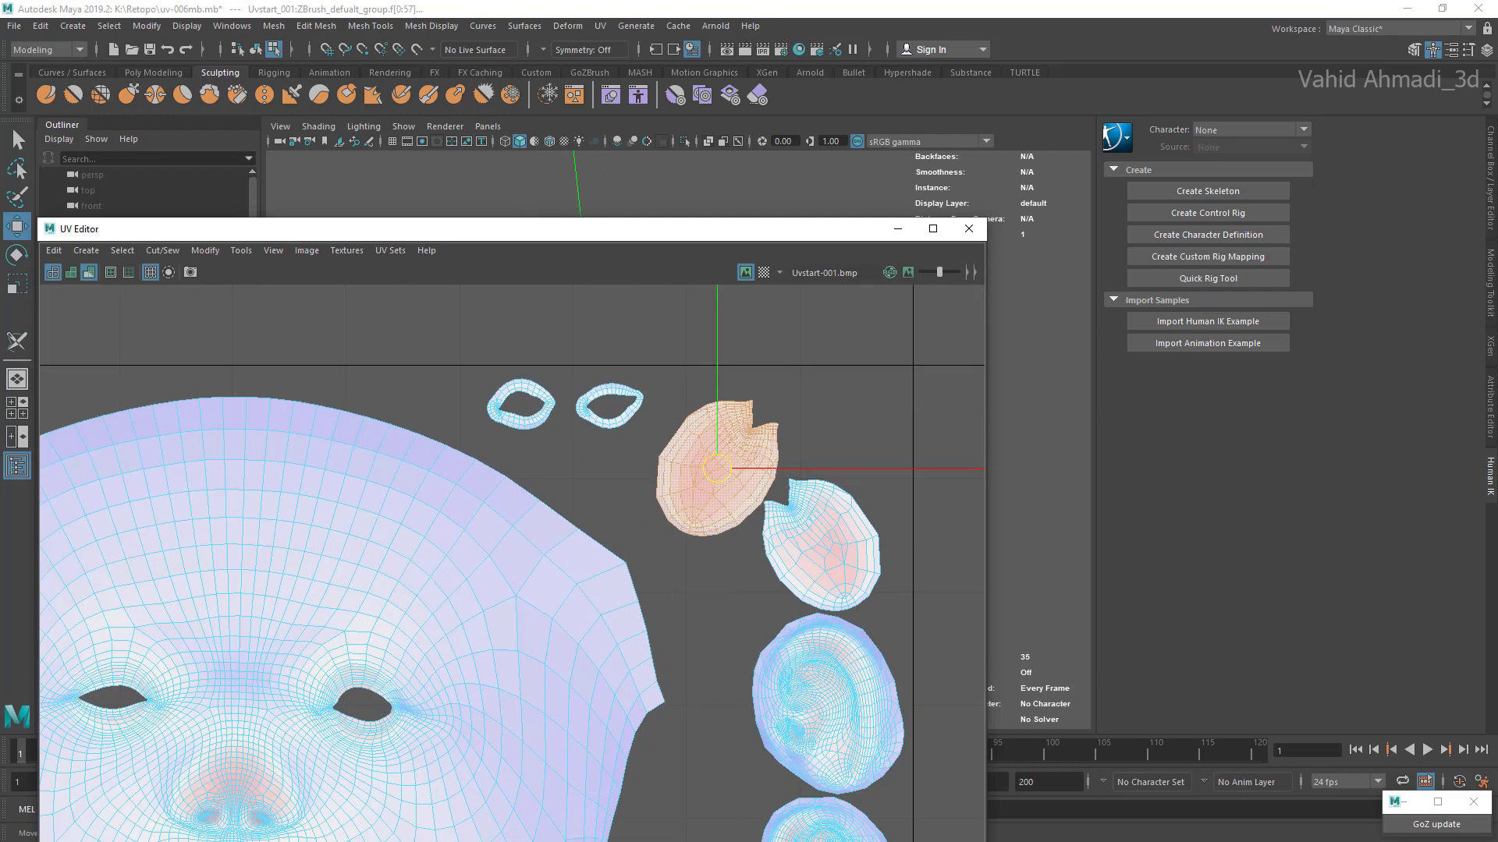
{"action": "left_click_drag", "start_coordinate": [468, 229], "coordinate": [369, 684]}
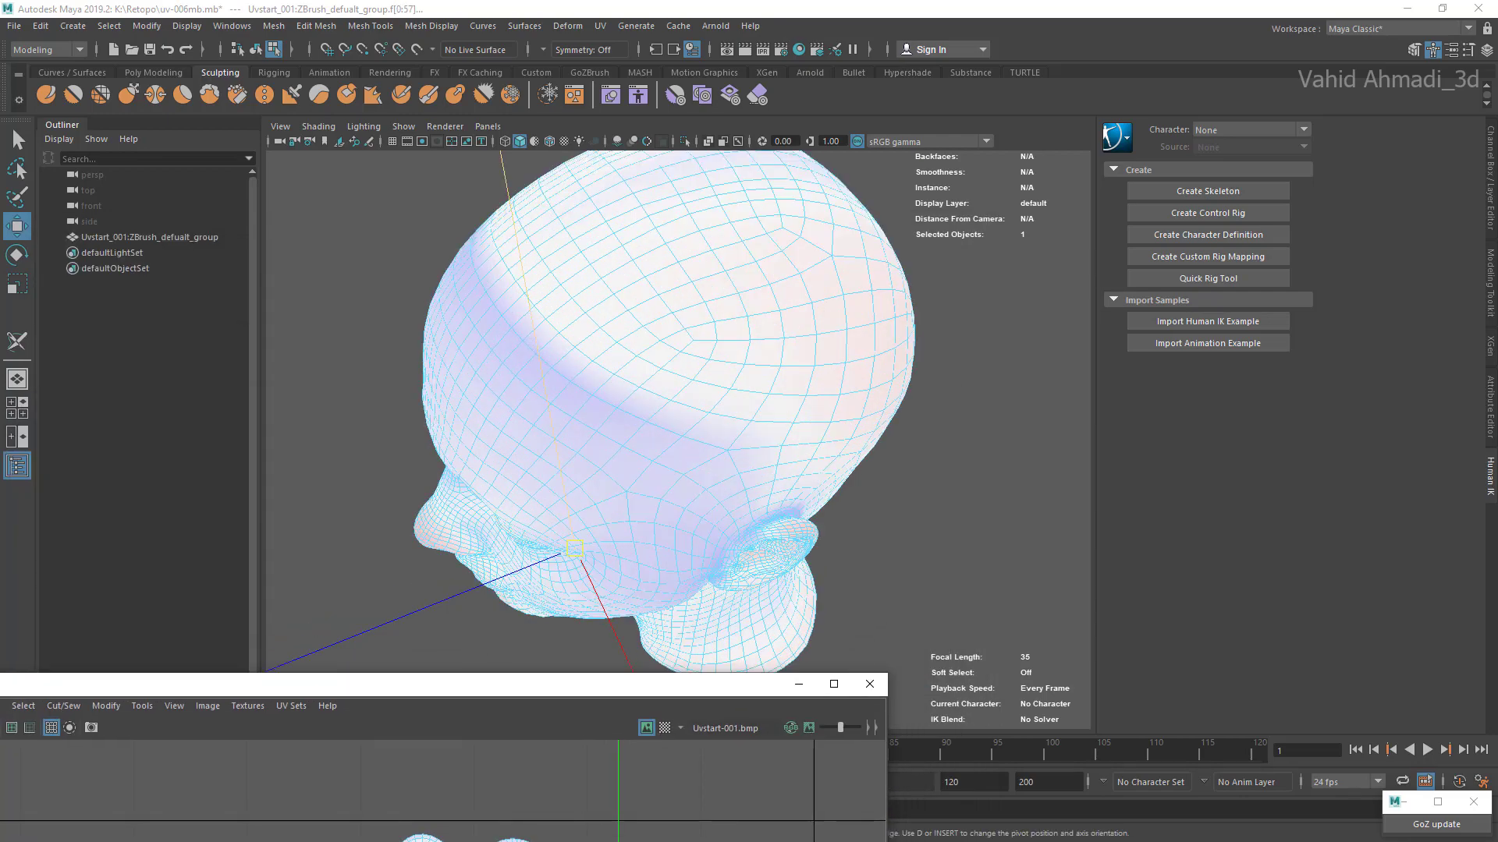
{"action": "key", "text": "4"}
{"action": "left_click_drag", "start_coordinate": [562, 499], "coordinate": [714, 289], "text": "alt"}
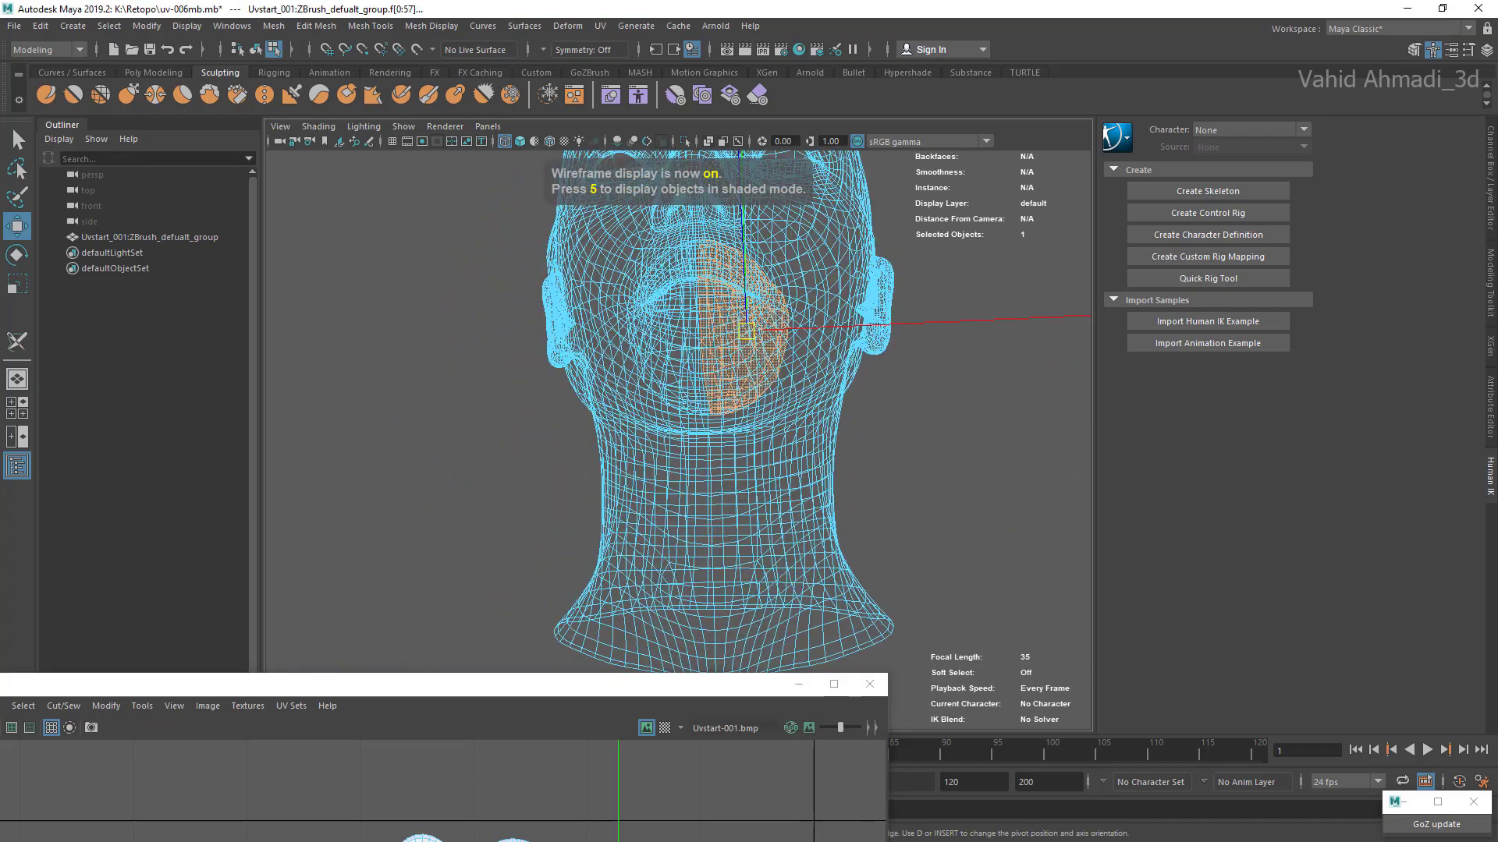
Step: Bring the UV layout back into view and nudge the lower notched oval shell slightly up and right, above the ear shells
{"action": "left_click_drag", "start_coordinate": [593, 684], "coordinate": [663, 326]}
{"action": "scroll", "coordinate": [691, 515], "scroll_direction": "down", "scroll_amount": 4}
{"action": "scroll", "coordinate": [670, 561], "scroll_direction": "up", "scroll_amount": 2}
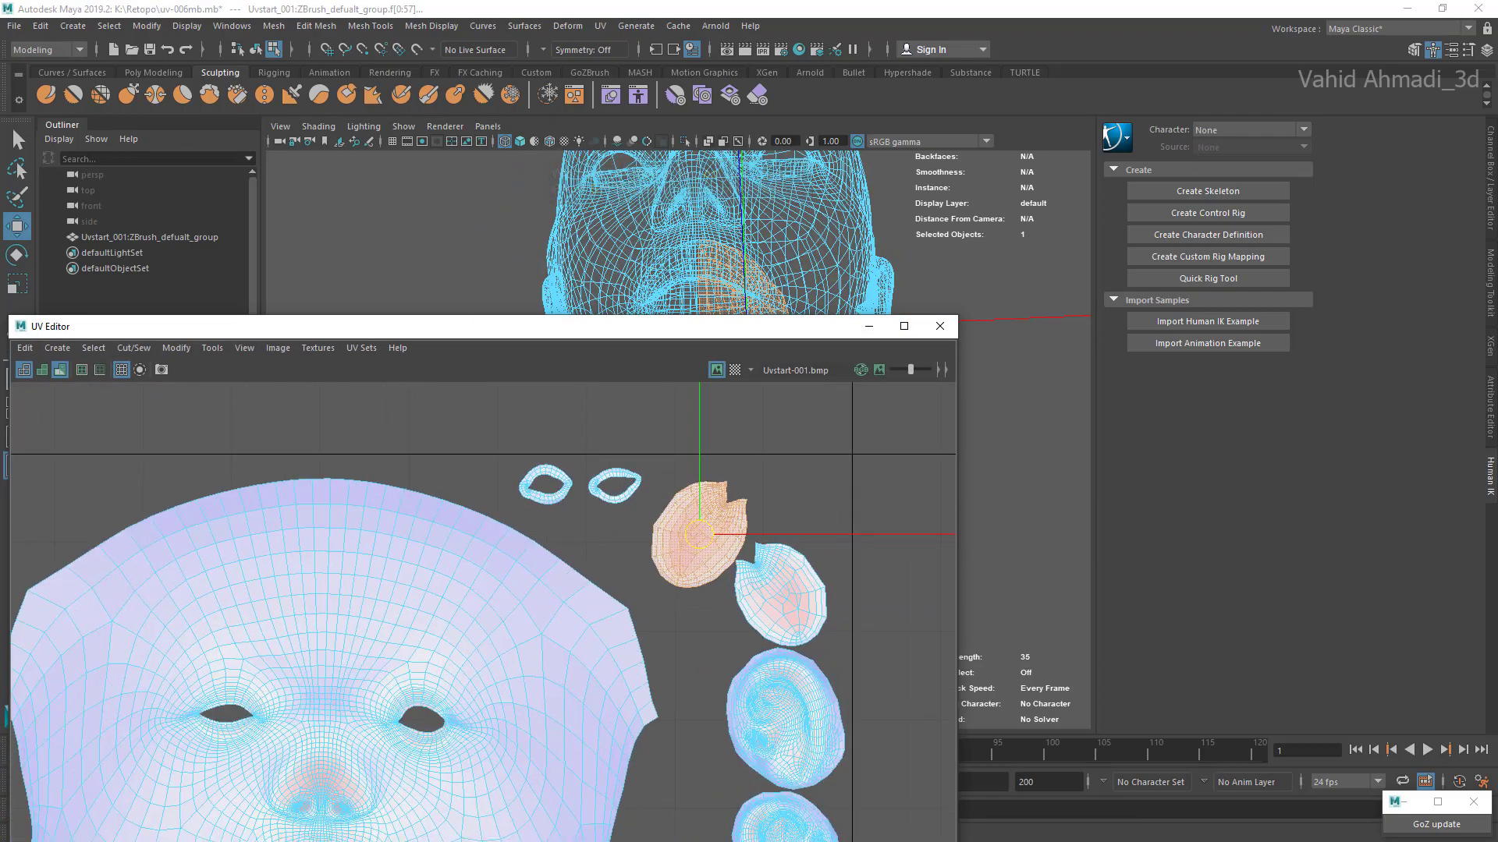
{"action": "left_click", "coordinate": [782, 596]}
{"action": "left_click_drag", "start_coordinate": [780, 595], "coordinate": [787, 582]}
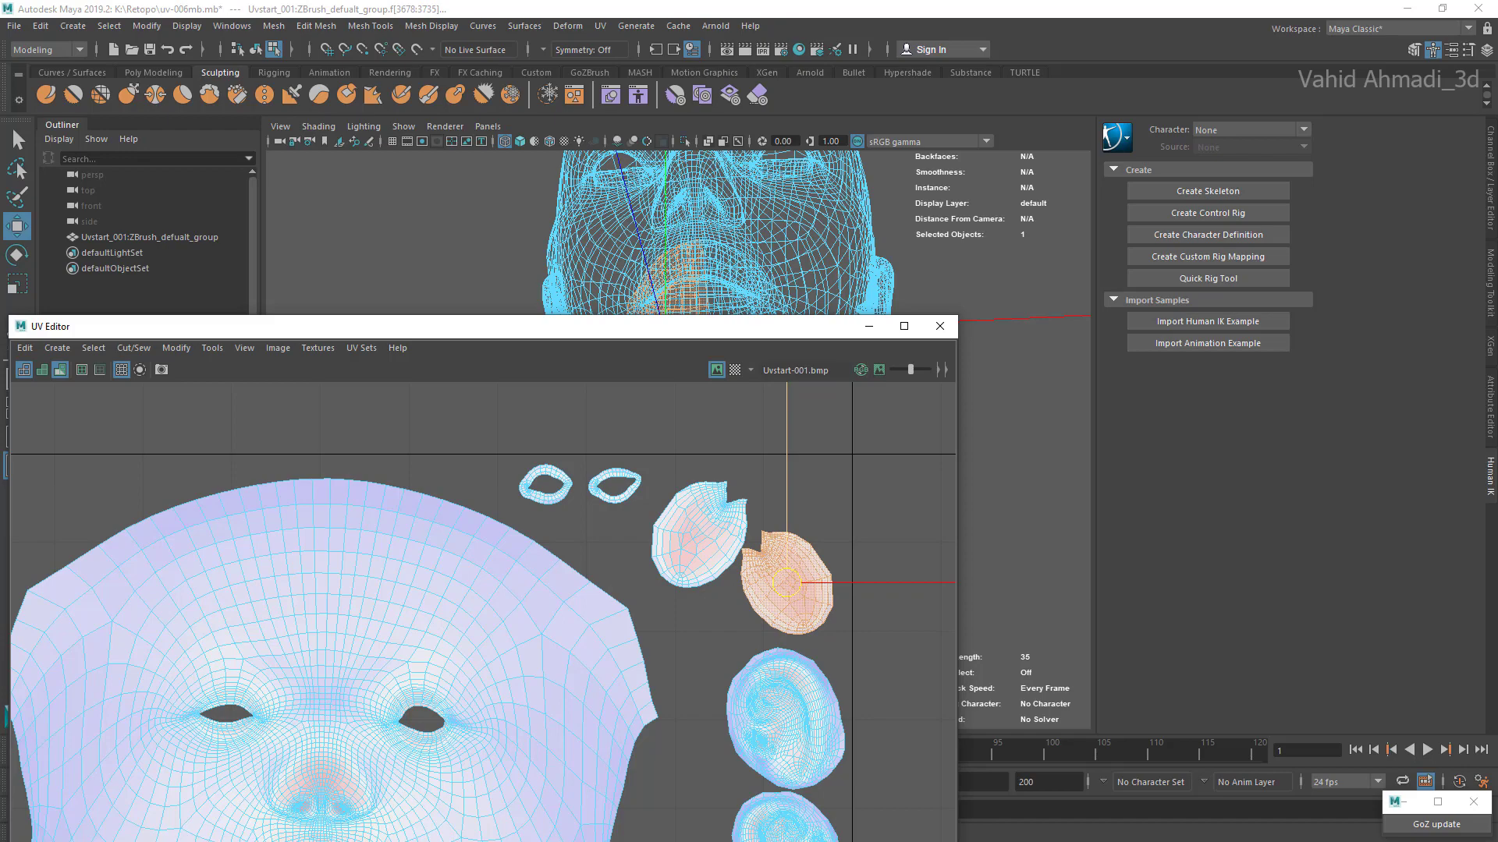
{"action": "left_click_drag", "start_coordinate": [811, 195], "coordinate": [745, 273], "text": "alt"}
{"action": "scroll", "coordinate": [780, 562], "scroll_direction": "down", "scroll_amount": 5}
{"action": "middle_click_drag", "start_coordinate": [671, 573], "coordinate": [691, 468], "text": "alt"}
{"action": "scroll", "coordinate": [690, 468], "scroll_direction": "up", "scroll_amount": 1}
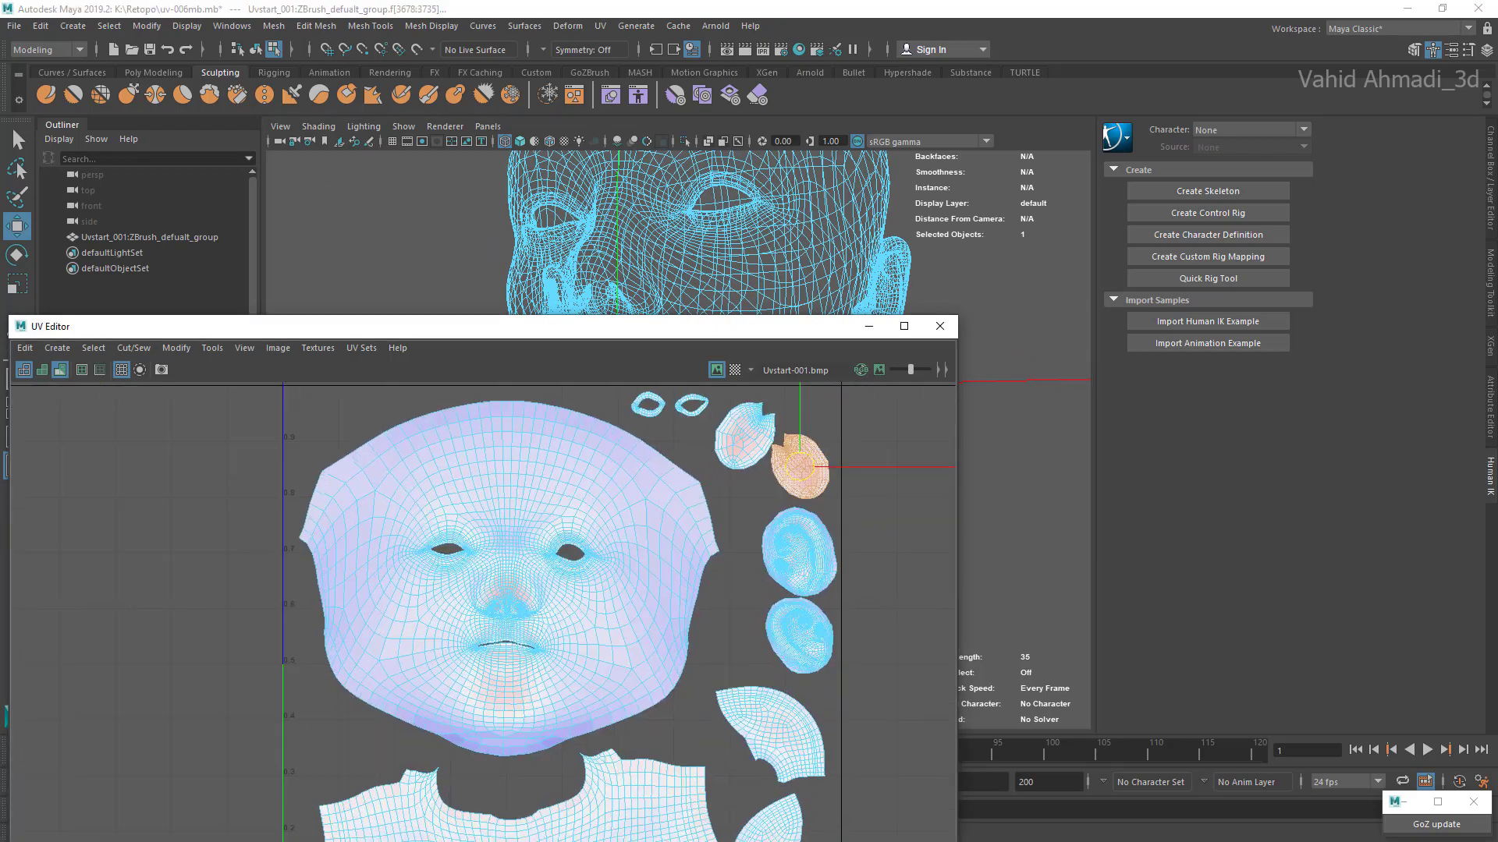
{"action": "scroll", "coordinate": [815, 597], "scroll_direction": "up", "scroll_amount": 2}
Step: Lower the bottom ear shell to leave a gap below the other ear, and nudge the upper fan-shaped shell down slightly
{"action": "left_click", "coordinate": [796, 539]}
{"action": "left_click", "coordinate": [797, 644]}
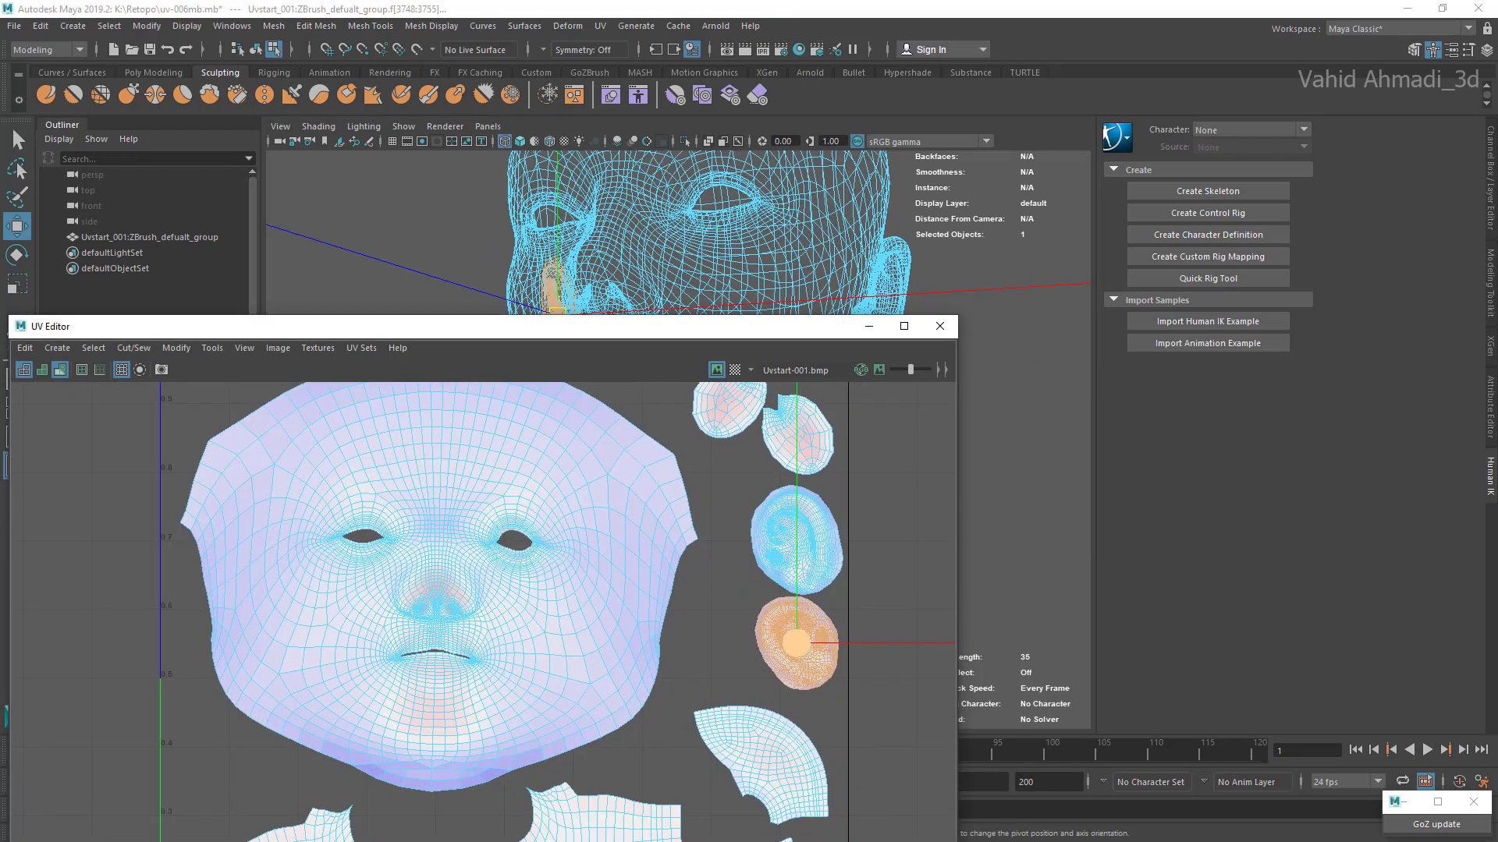
{"action": "middle_click_drag", "start_coordinate": [797, 645], "coordinate": [806, 579], "text": "alt"}
{"action": "left_click_drag", "start_coordinate": [806, 579], "coordinate": [804, 589]}
{"action": "middle_click_drag", "start_coordinate": [804, 589], "coordinate": [815, 447], "text": "alt"}
{"action": "left_click", "coordinate": [780, 550]}
{"action": "left_click_drag", "start_coordinate": [779, 553], "coordinate": [781, 559]}
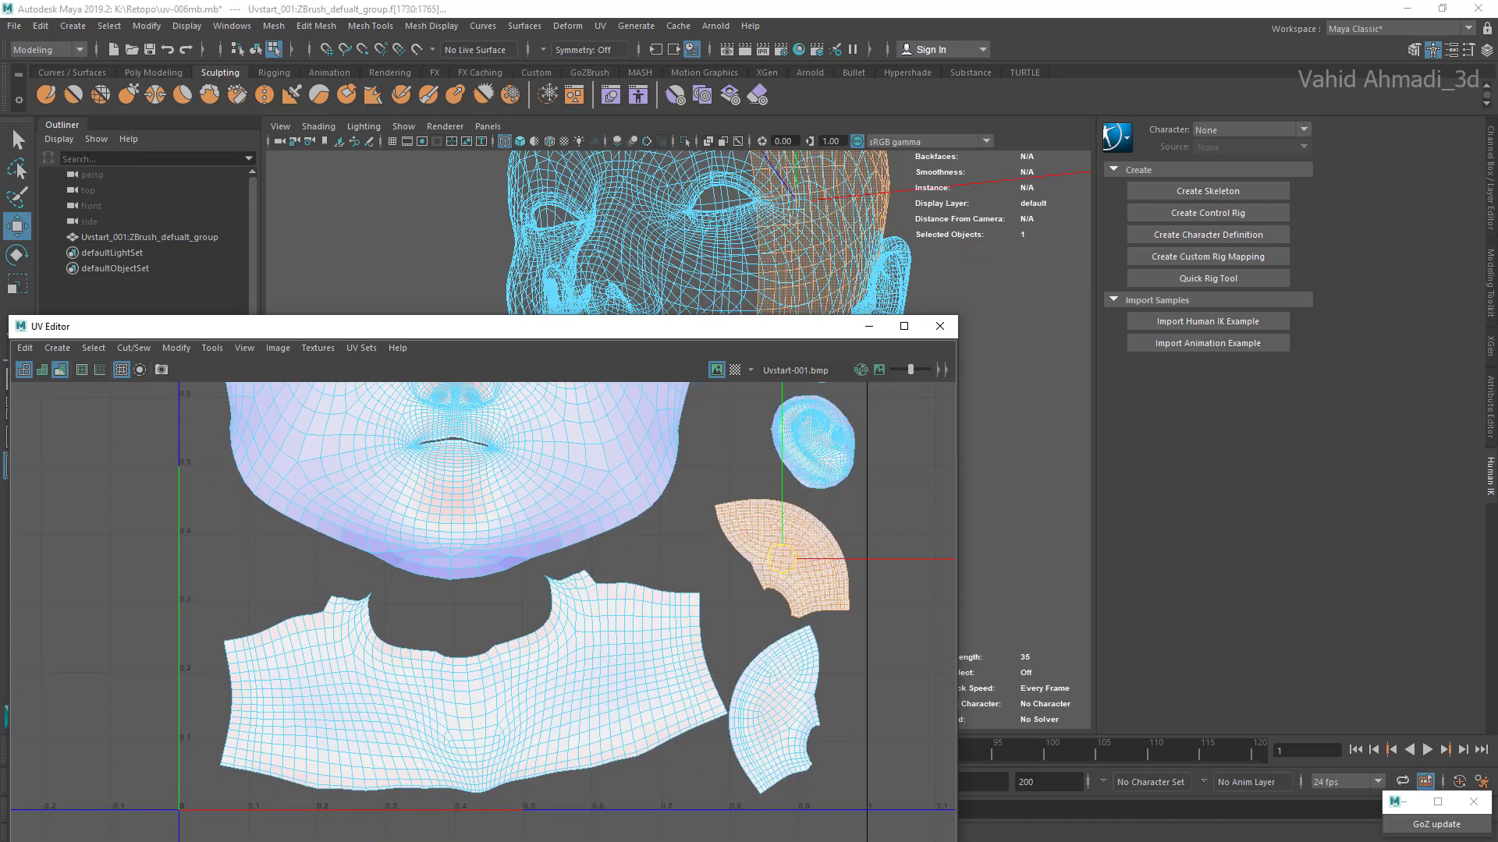
Step: Move the lower fan-shaped shell right toward the UV border, and shift the neck shell slightly right into the freed space
{"action": "left_click", "coordinate": [773, 709]}
{"action": "left_click_drag", "start_coordinate": [773, 709], "coordinate": [794, 713]}
{"action": "middle_click_drag", "start_coordinate": [794, 712], "coordinate": [866, 654], "text": "alt"}
{"action": "left_click", "coordinate": [721, 636]}
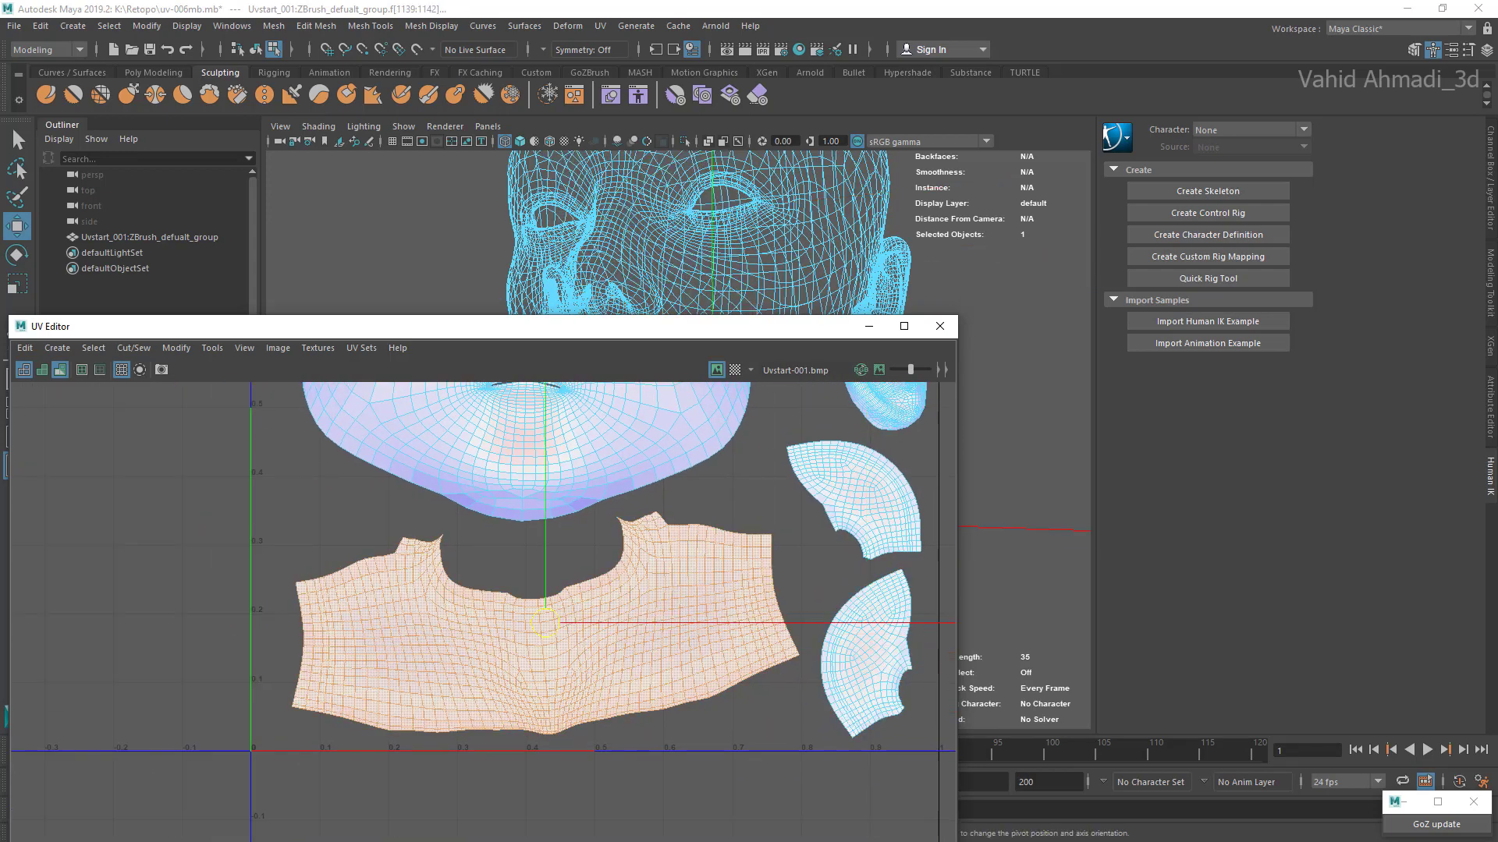
{"action": "scroll", "coordinate": [569, 618], "scroll_direction": "down", "scroll_amount": 3}
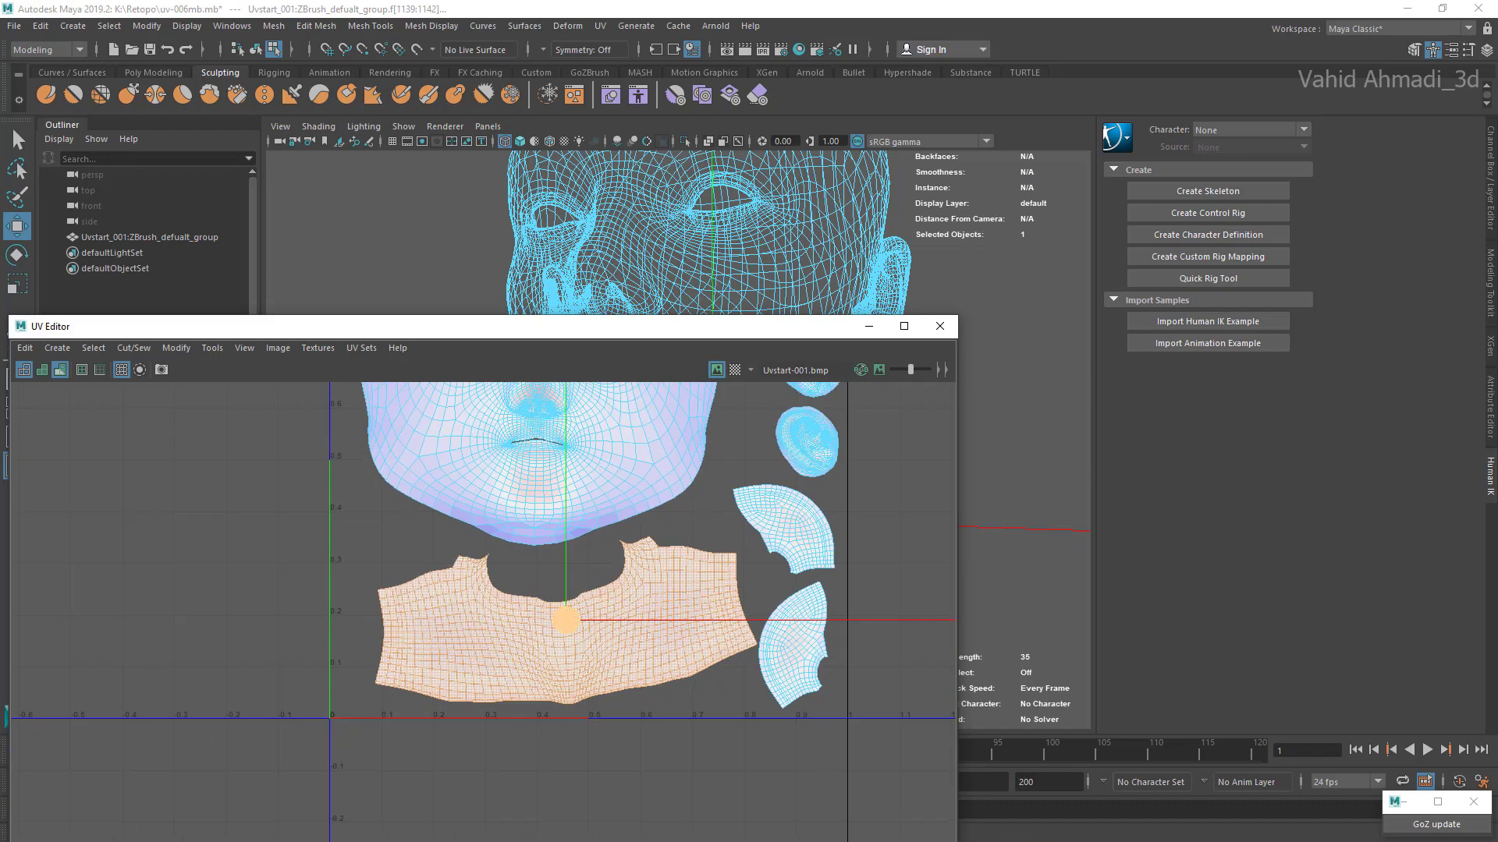
{"action": "key", "text": "r"}
{"action": "scroll", "coordinate": [624, 686], "scroll_direction": "down", "scroll_amount": 2}
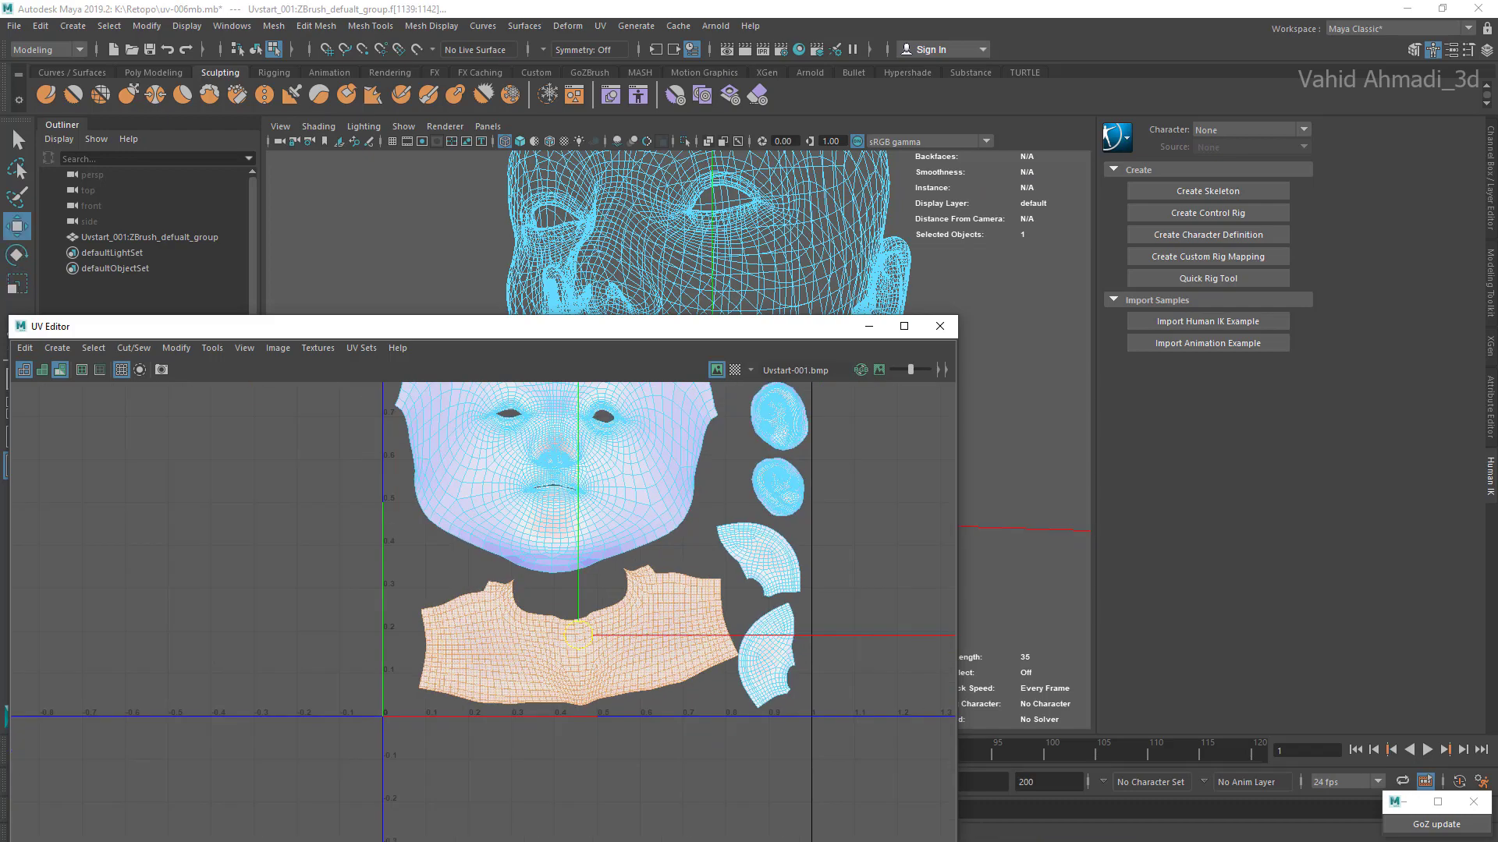
Step: Select the face shell, unfold it, and optimize its UVs to reduce distortion
{"action": "double_click", "coordinate": [645, 601]}
{"action": "middle_click_drag", "start_coordinate": [652, 476], "coordinate": [690, 581], "text": "alt"}
{"action": "scroll", "coordinate": [604, 558], "scroll_direction": "up", "scroll_amount": 1}
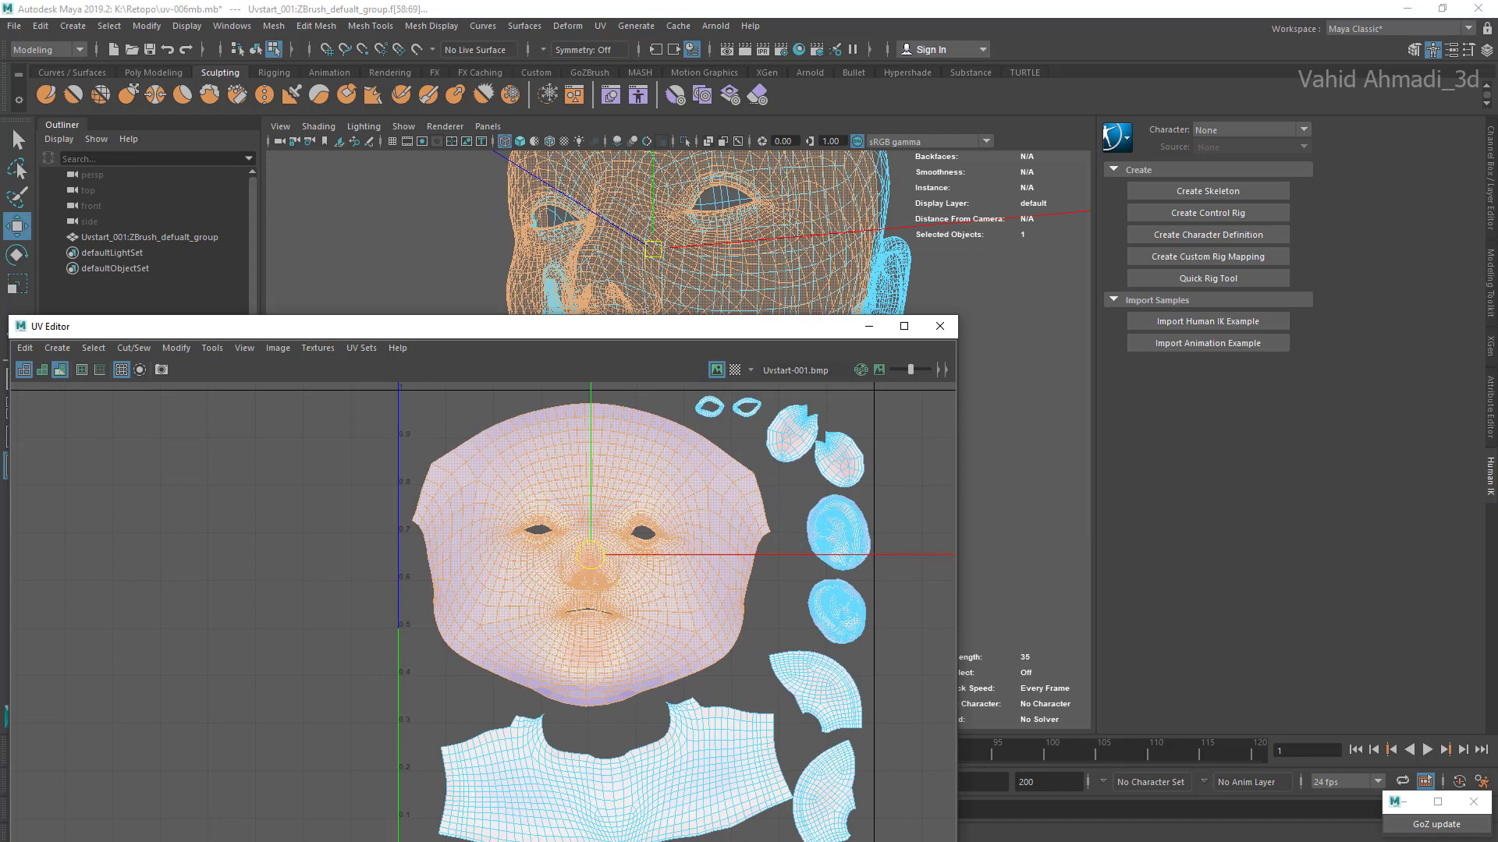
{"action": "left_click", "coordinate": [176, 348]}
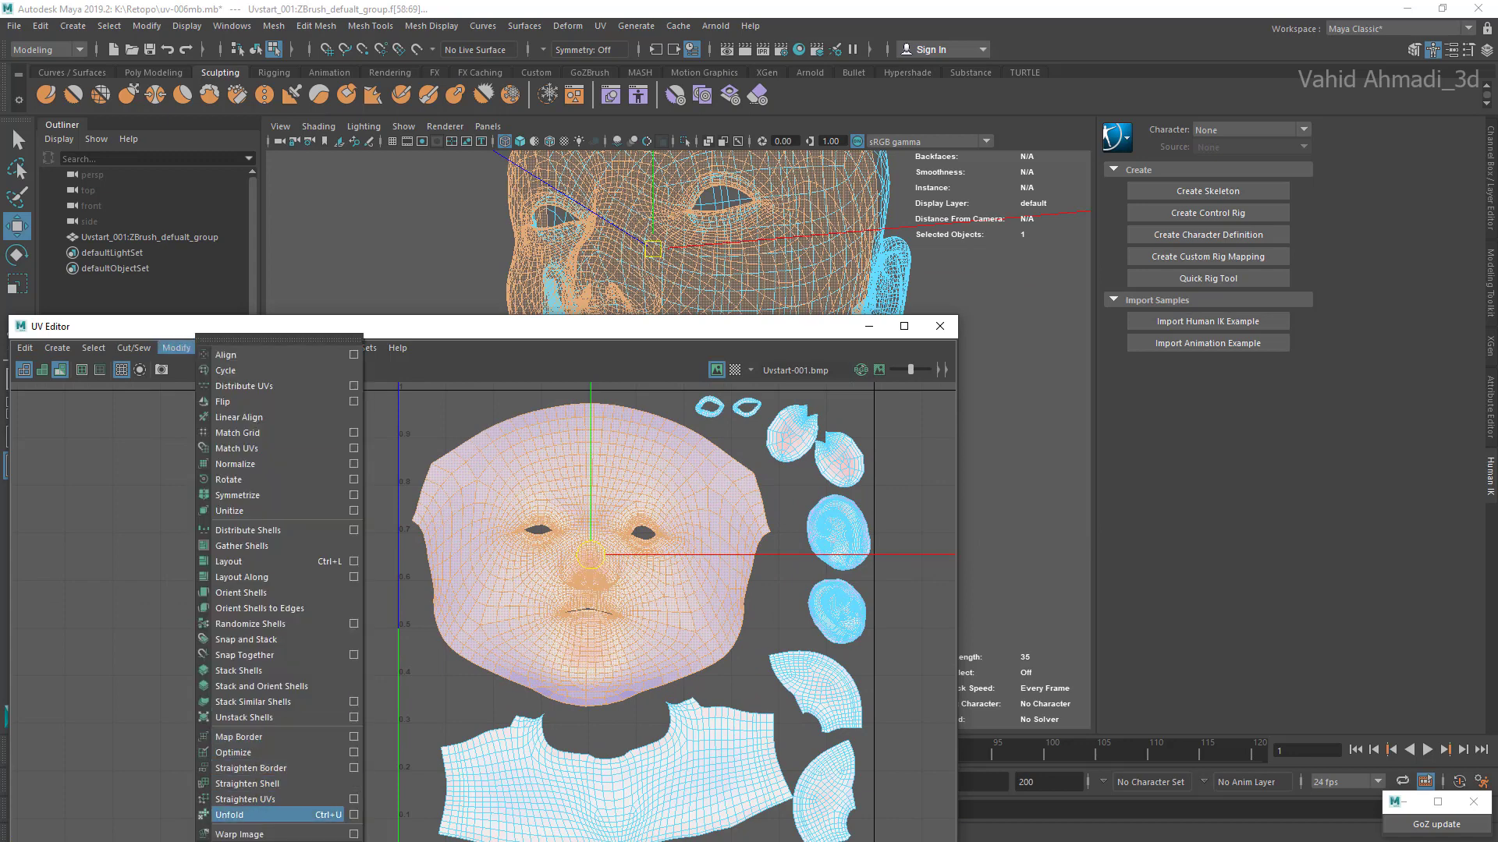
{"action": "left_click", "coordinate": [238, 815]}
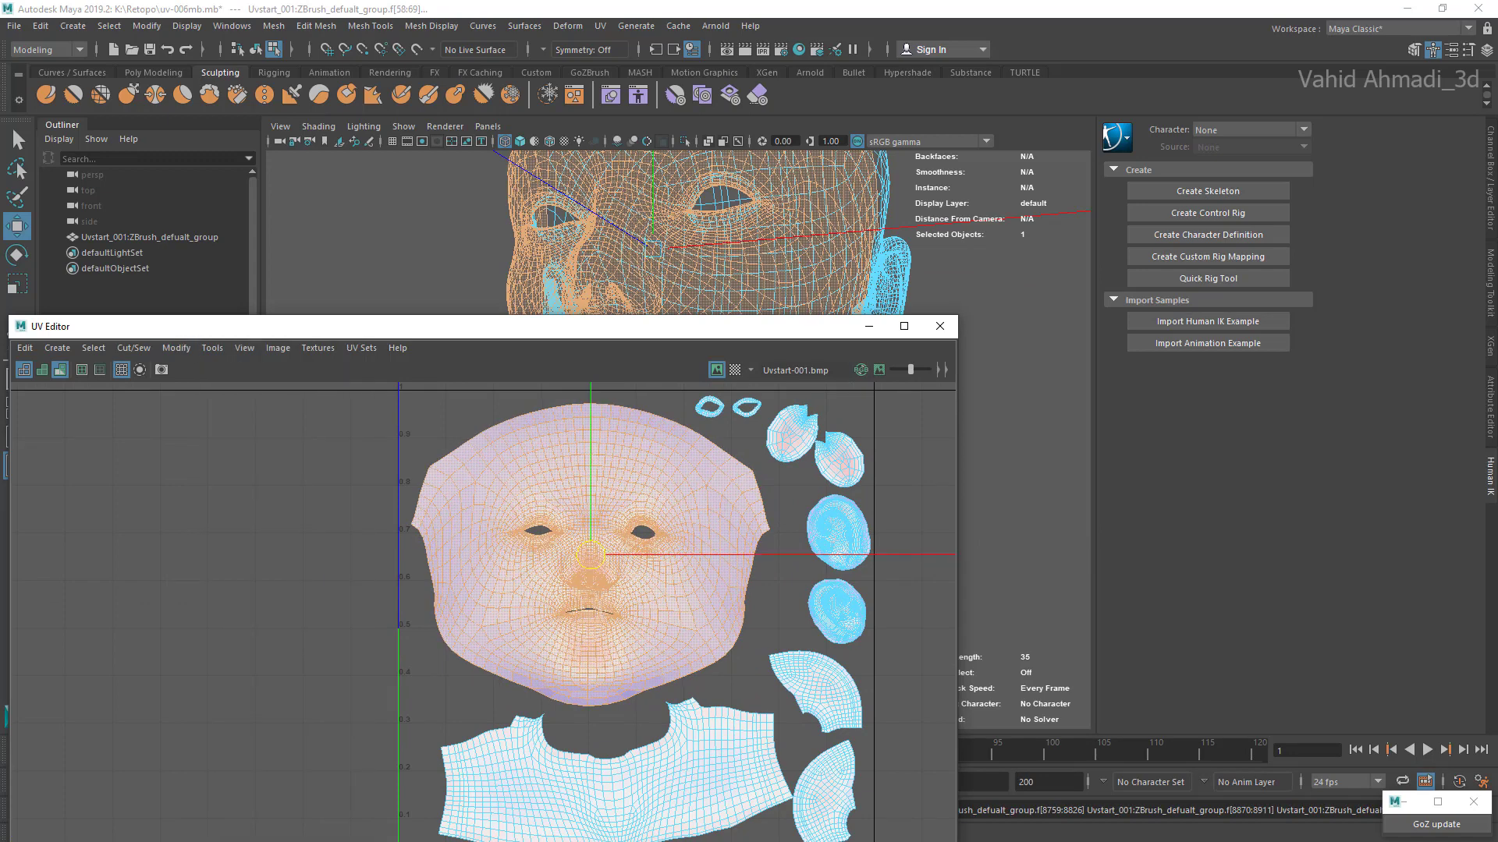
{"action": "left_click", "coordinate": [177, 348]}
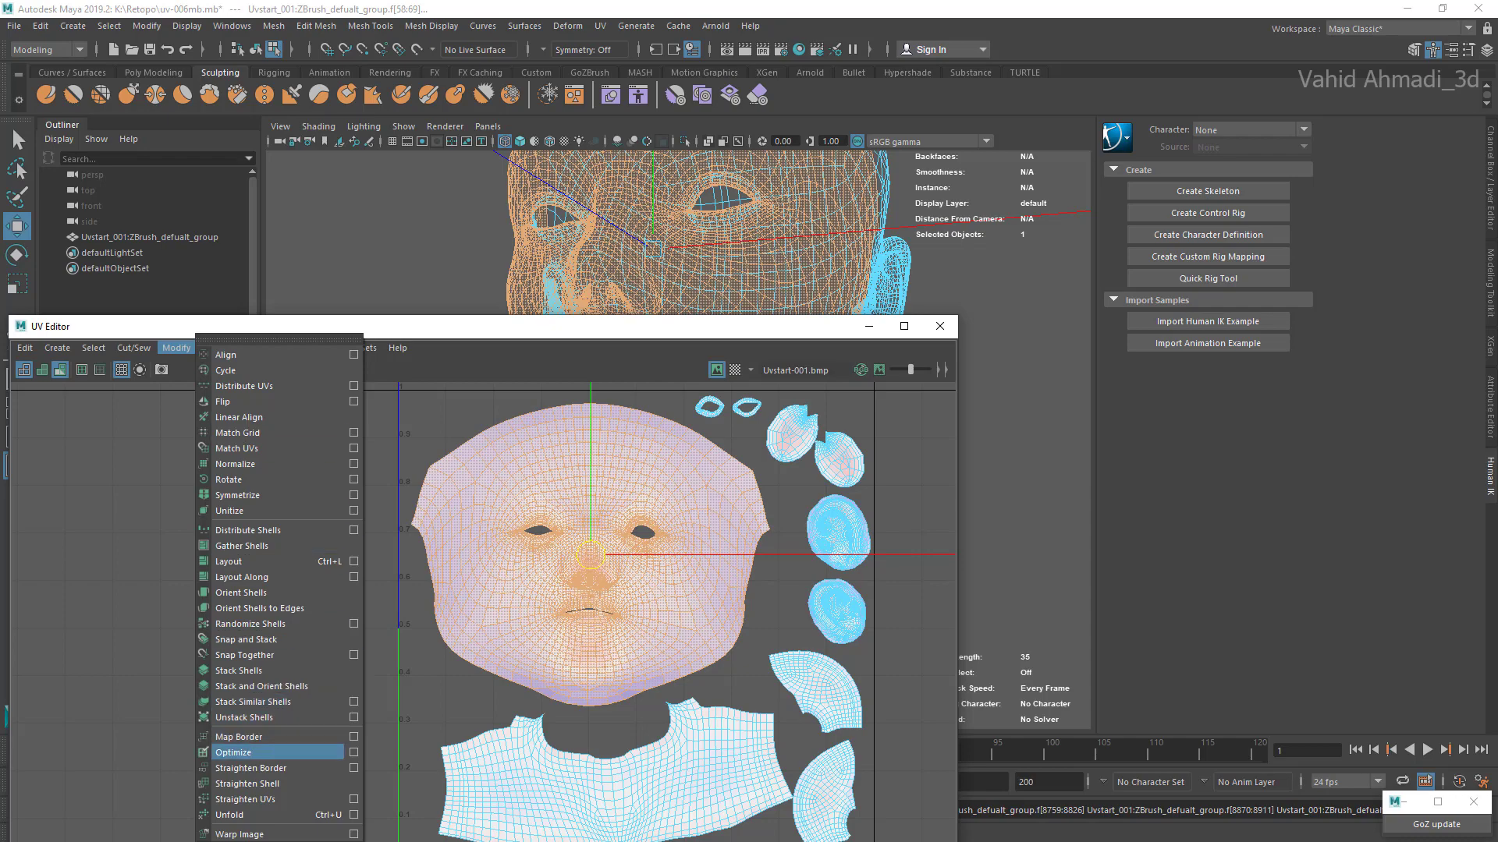
{"action": "left_click", "coordinate": [238, 752]}
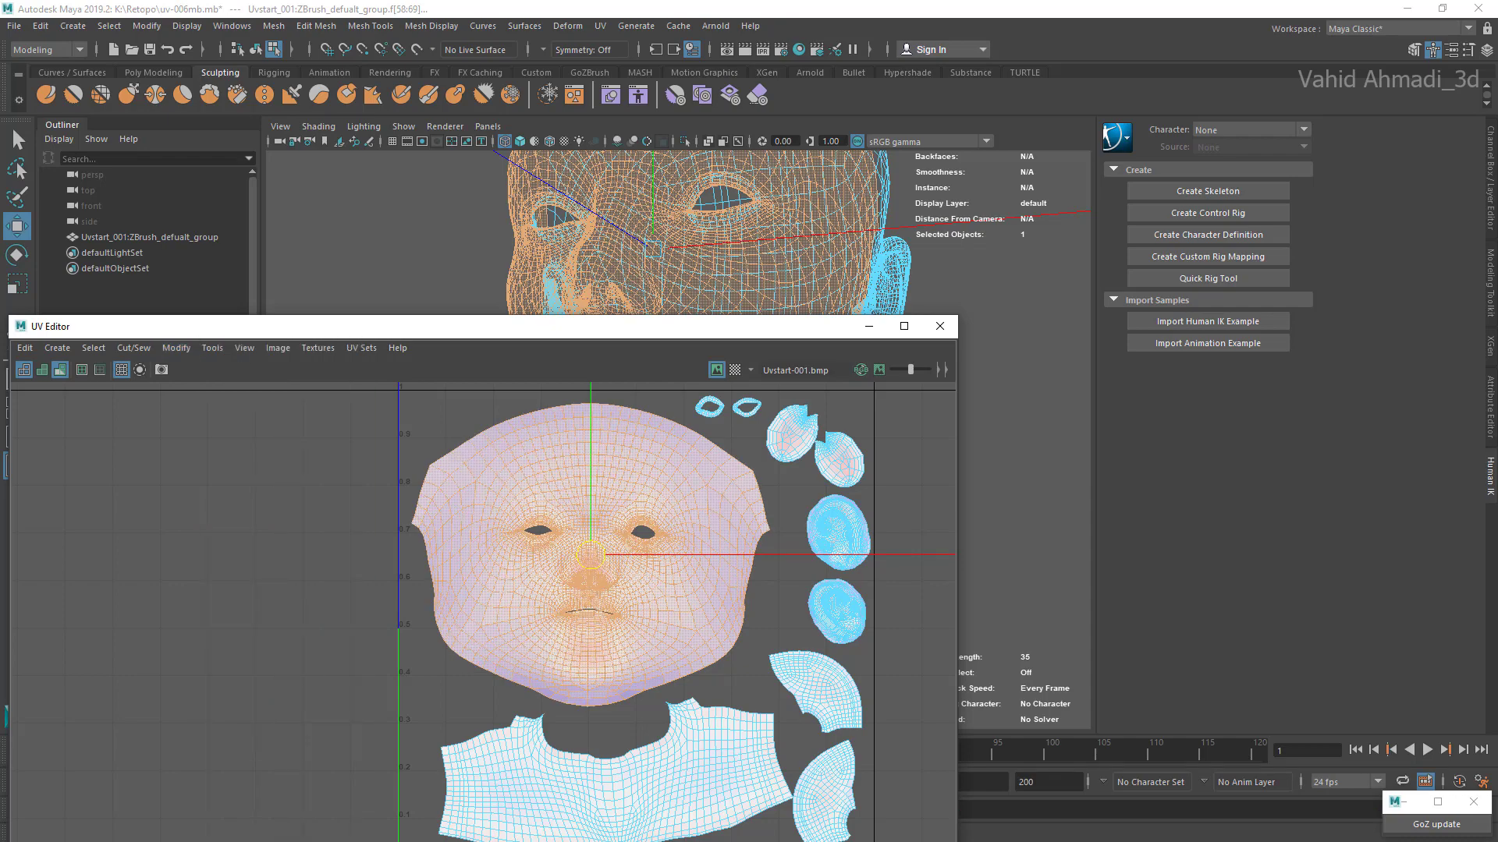
Step: Deselect the face shell and examine the distortion around its mouth opening, especially at the lip corner
{"action": "scroll", "coordinate": [622, 561], "scroll_direction": "up", "scroll_amount": 2}
{"action": "left_click", "coordinate": [304, 593]}
{"action": "scroll", "coordinate": [578, 544], "scroll_direction": "up", "scroll_amount": 6}
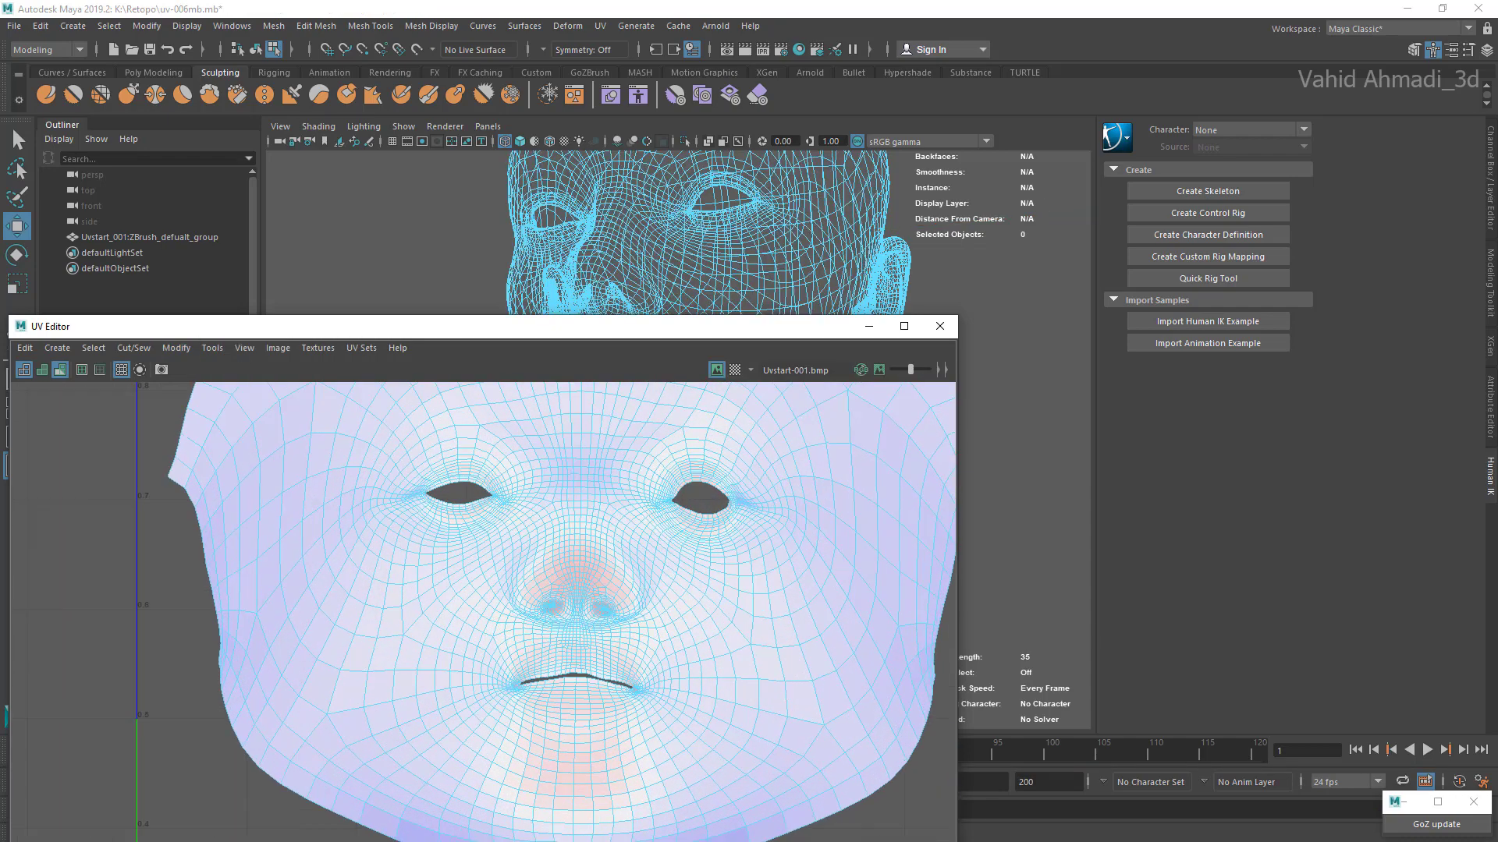
{"action": "scroll", "coordinate": [578, 544], "scroll_direction": "down", "scroll_amount": 2}
{"action": "scroll", "coordinate": [578, 686], "scroll_direction": "up", "scroll_amount": 6}
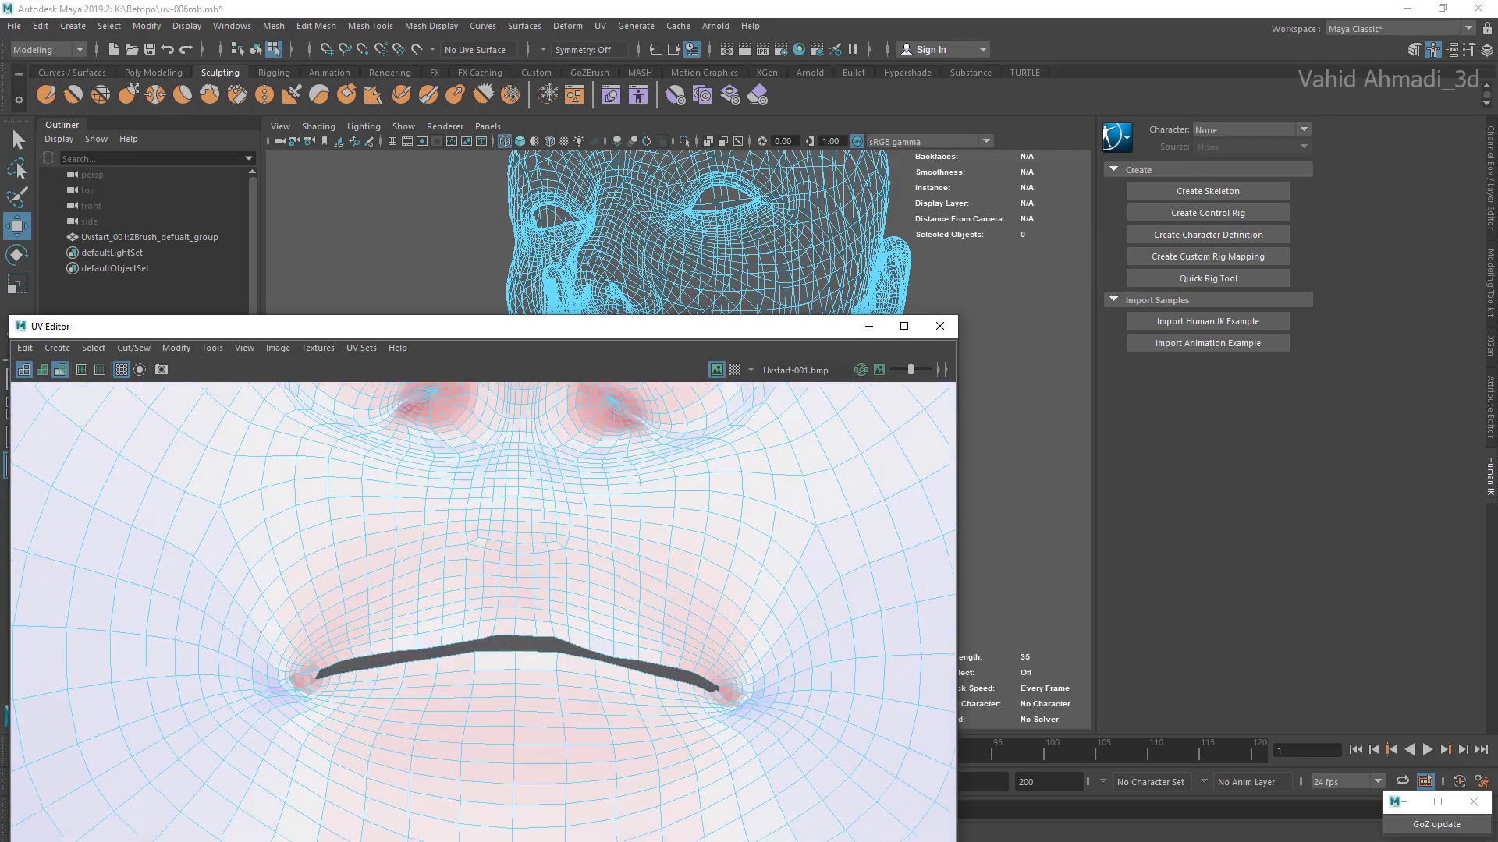
{"action": "scroll", "coordinate": [662, 635], "scroll_direction": "up", "scroll_amount": 3}
{"action": "middle_click_drag", "start_coordinate": [663, 636], "coordinate": [468, 588], "text": "alt"}
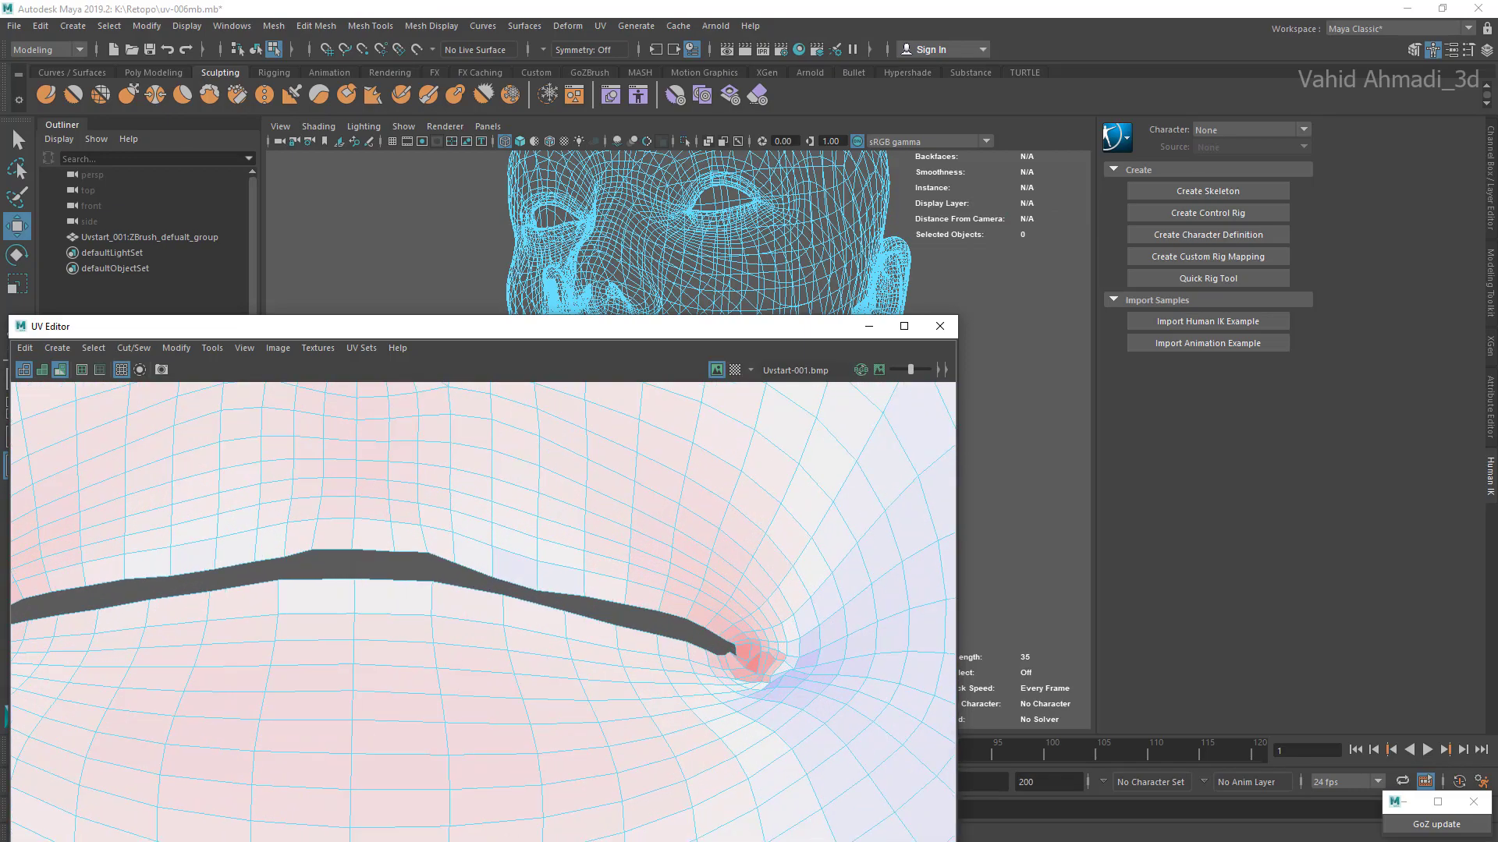
{"action": "left_click_drag", "start_coordinate": [240, 327], "coordinate": [398, 249]}
{"action": "scroll", "coordinate": [515, 452], "scroll_direction": "down", "scroll_amount": 6}
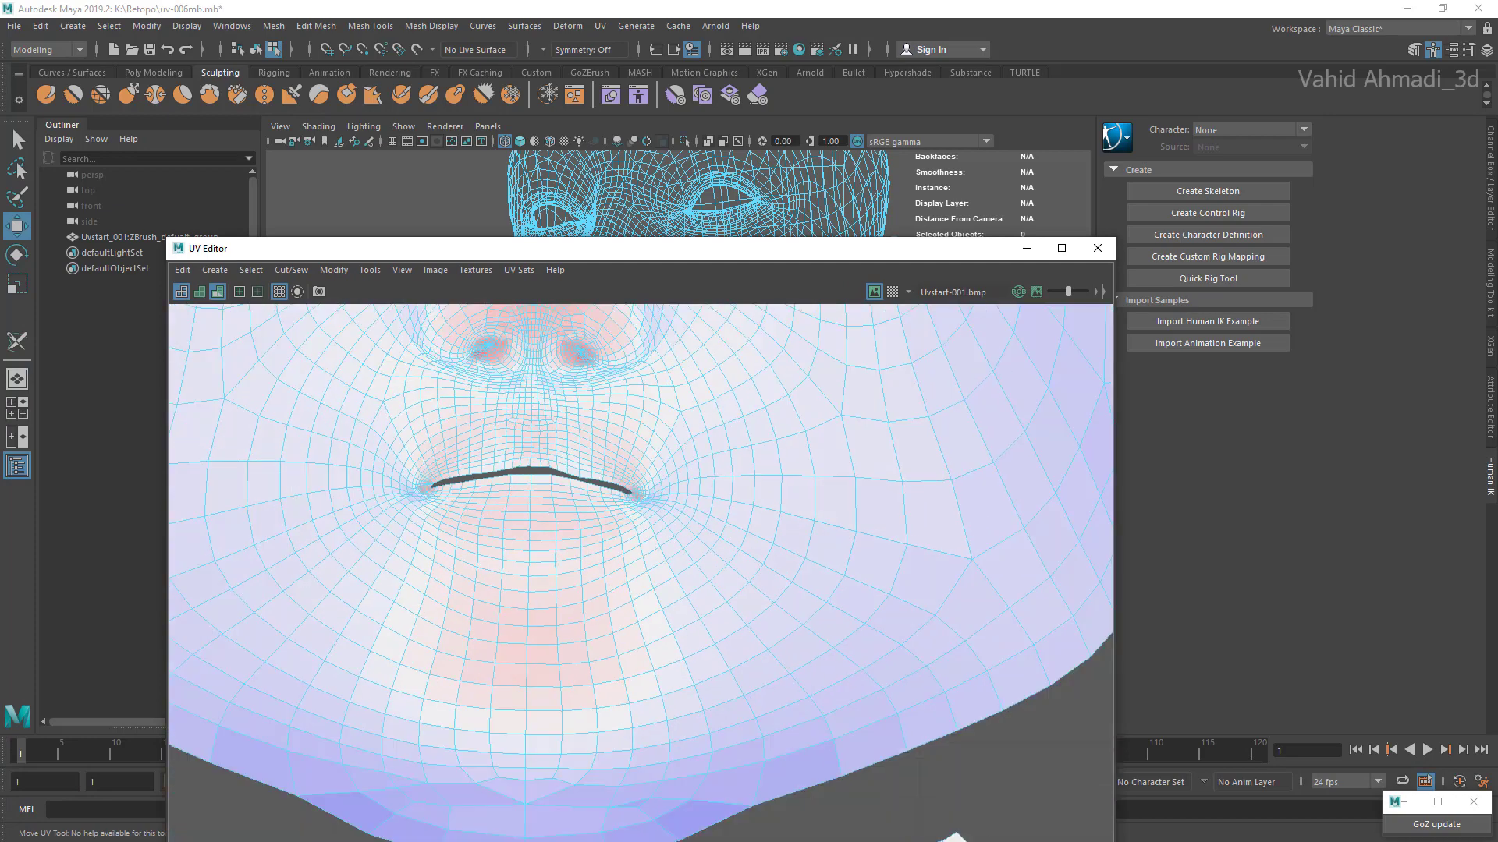
{"action": "scroll", "coordinate": [611, 507], "scroll_direction": "up", "scroll_amount": 3}
{"action": "scroll", "coordinate": [655, 485], "scroll_direction": "up", "scroll_amount": 5}
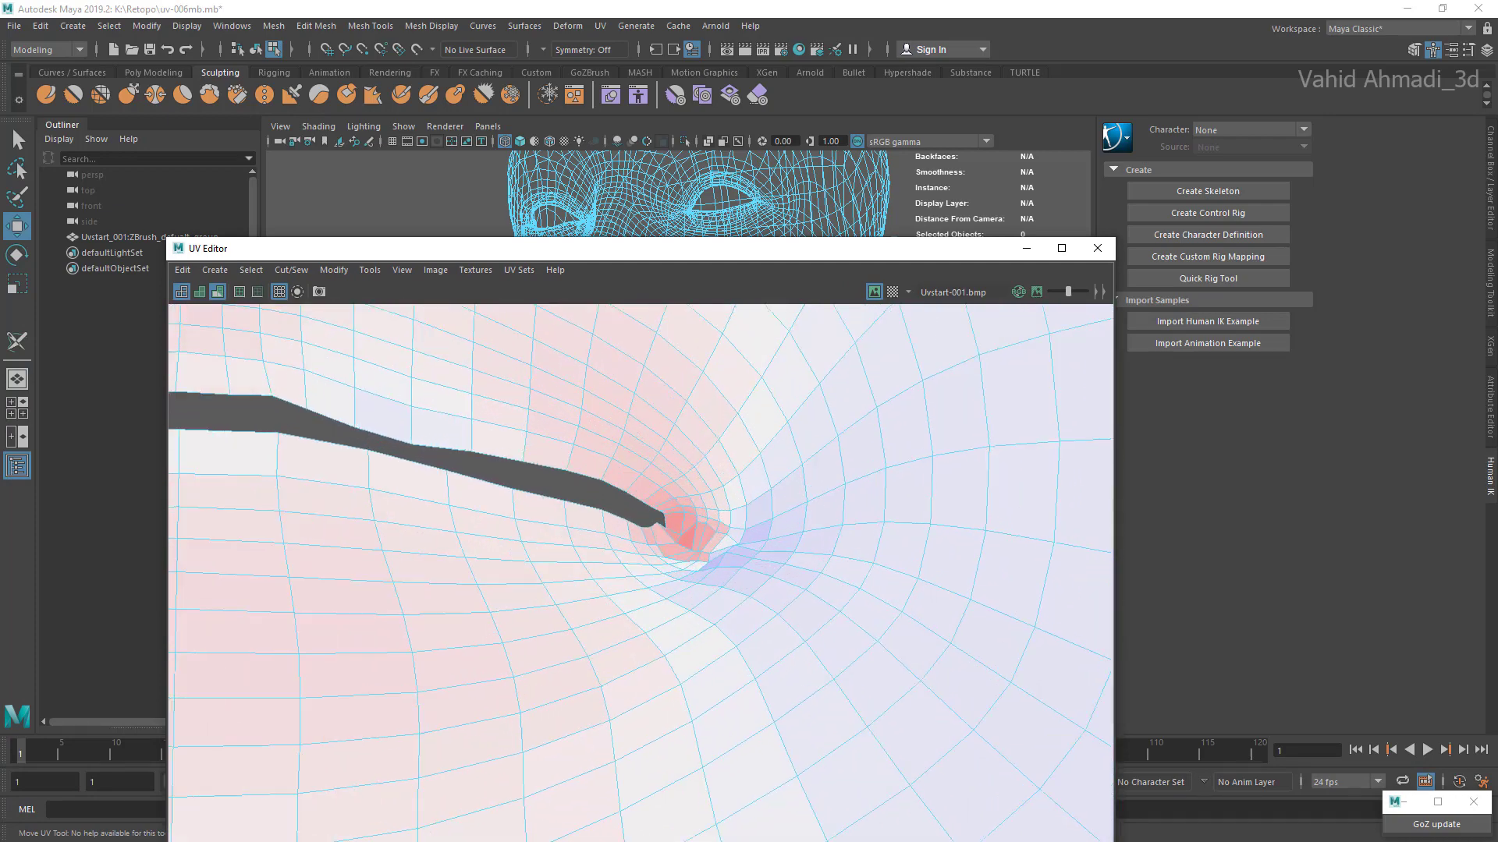
{"action": "scroll", "coordinate": [659, 496], "scroll_direction": "up", "scroll_amount": 2}
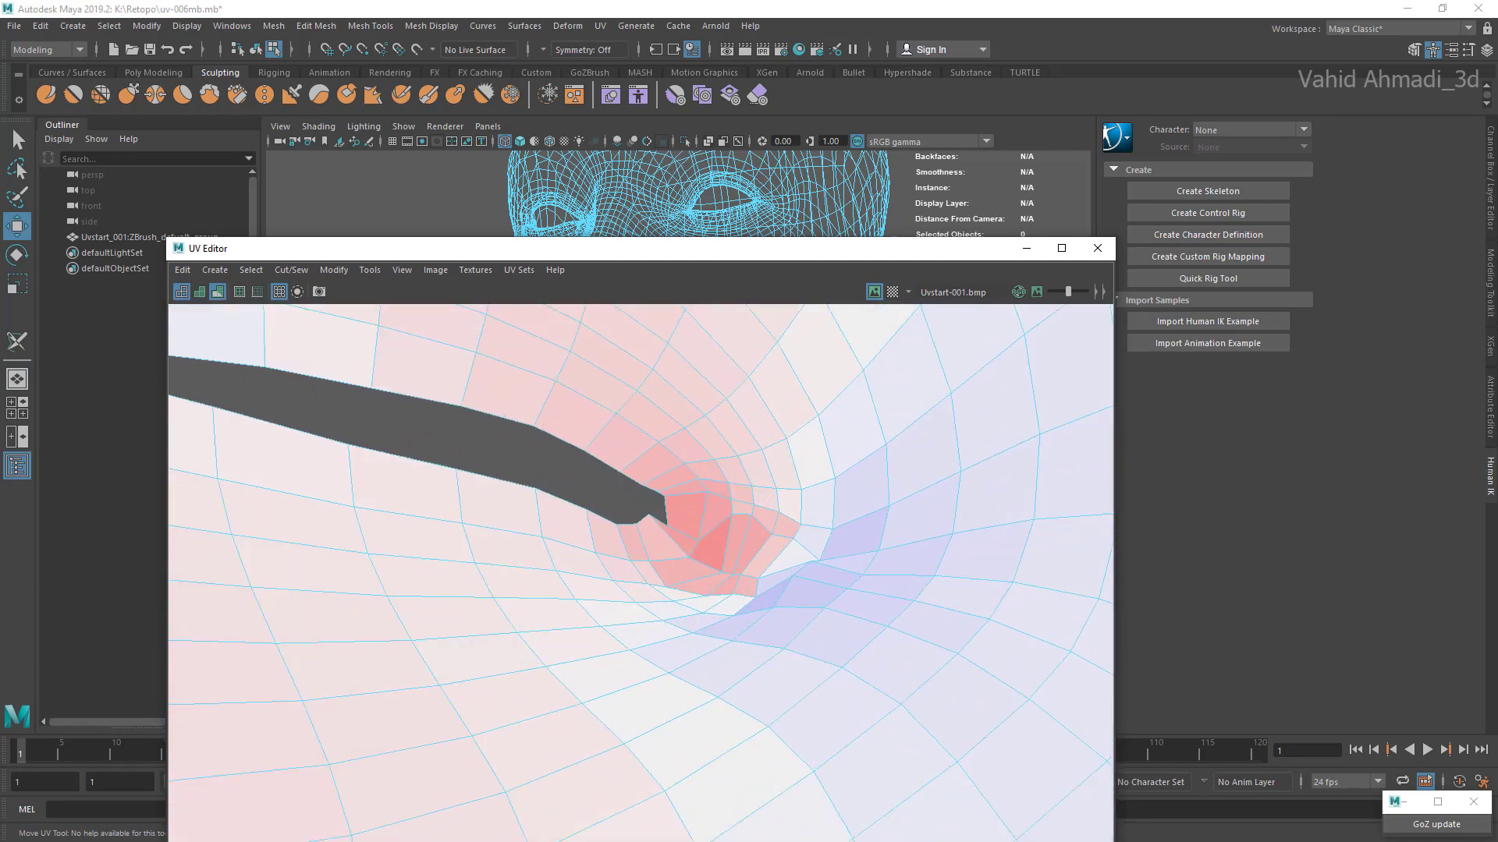
Step: Switch to face selection and shift the upper-lip faces at the mouth opening's lip corner to relieve the distortion
{"action": "scroll", "coordinate": [703, 489], "scroll_direction": "down", "scroll_amount": 1}
{"action": "right_click", "coordinate": [703, 489]}
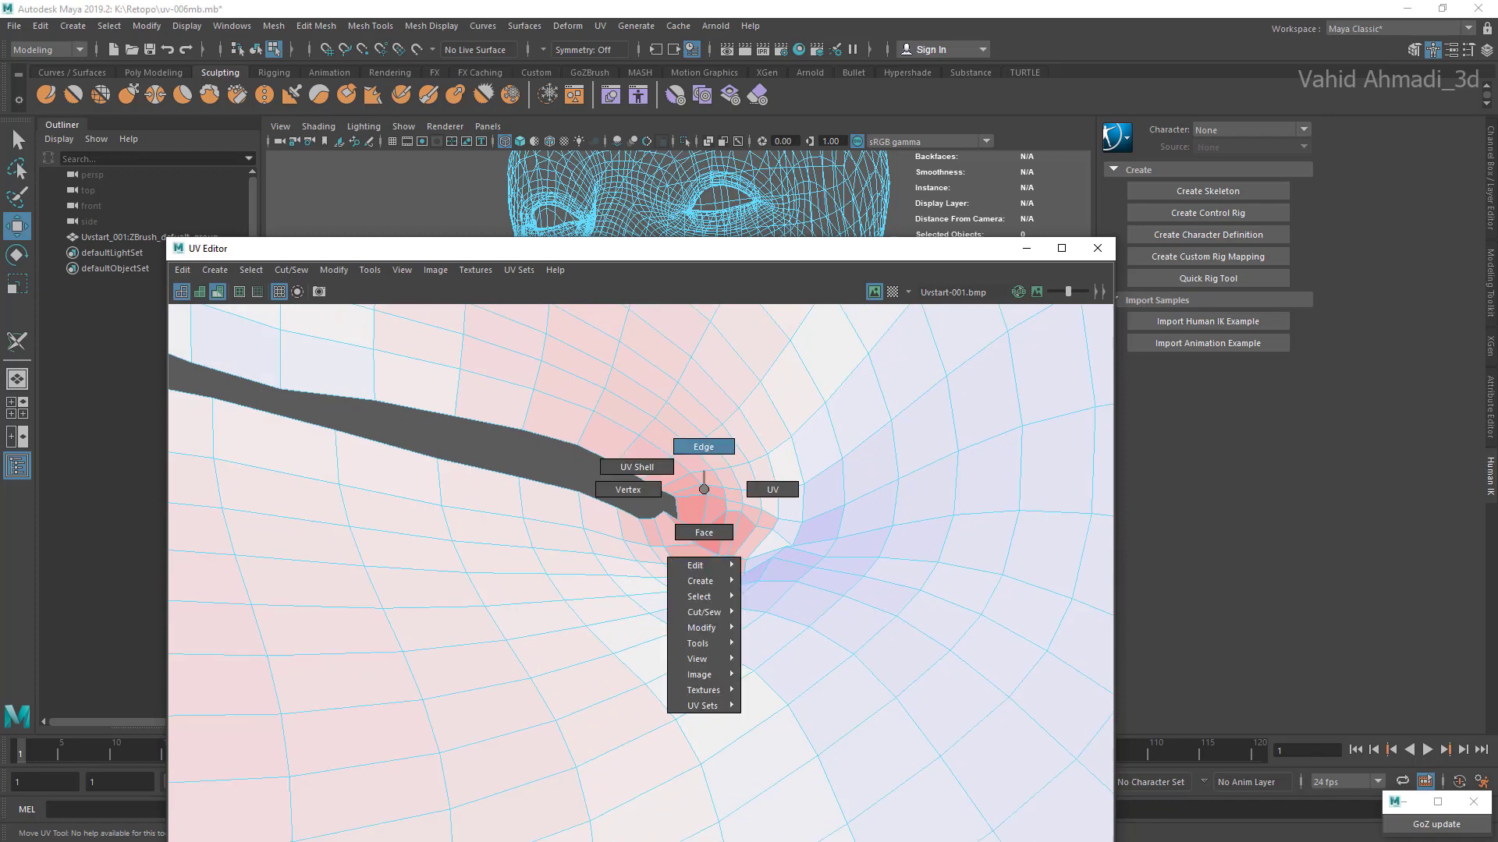
{"action": "right_click_drag", "start_coordinate": [694, 514], "coordinate": [695, 521]}
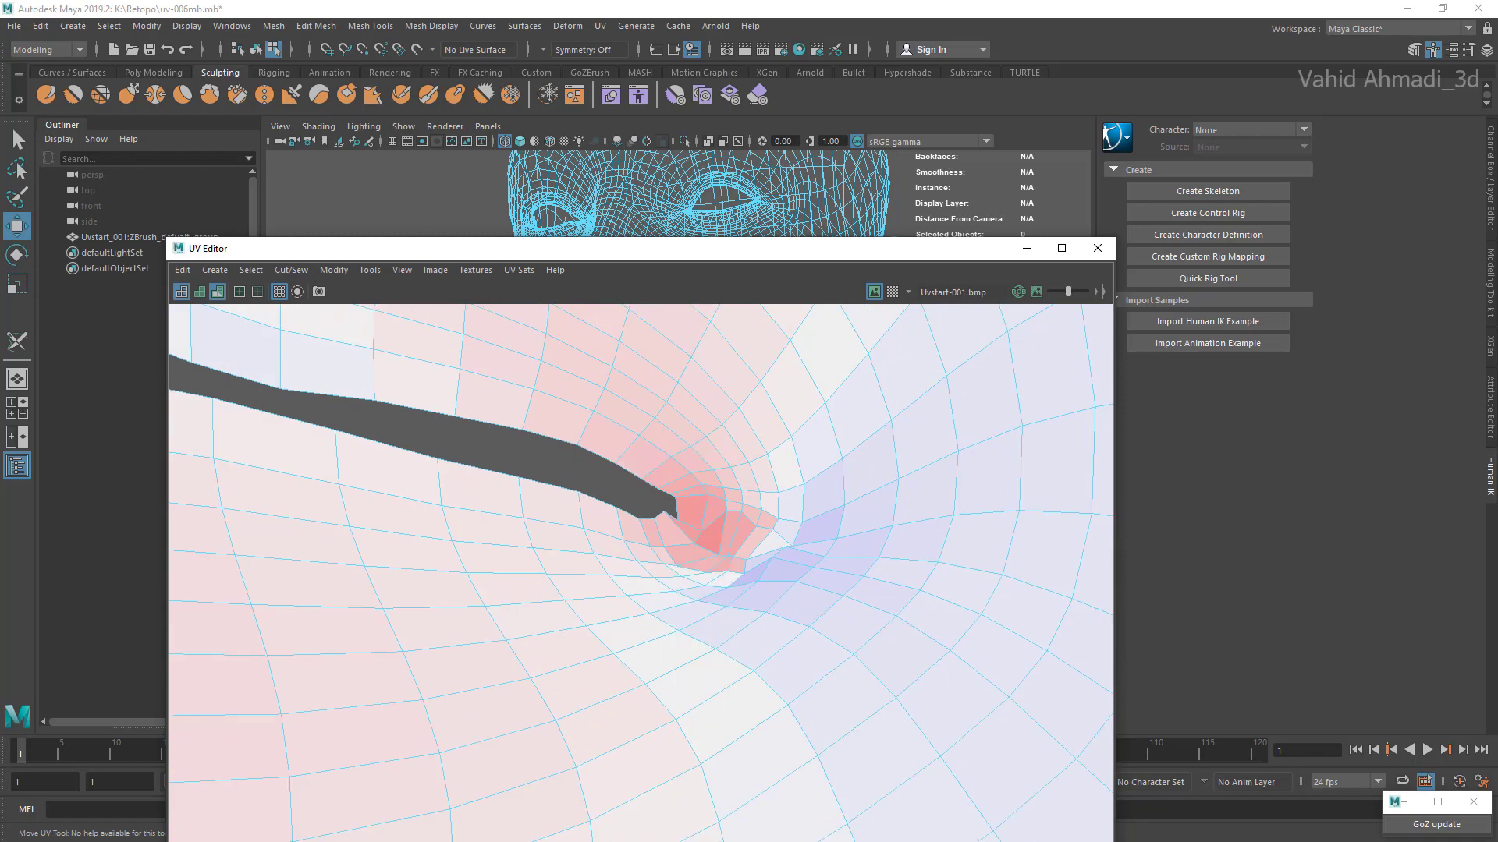
{"action": "scroll", "coordinate": [673, 493], "scroll_direction": "up", "scroll_amount": 1}
{"action": "left_click_drag", "start_coordinate": [690, 483], "coordinate": [676, 539]}
{"action": "scroll", "coordinate": [672, 493], "scroll_direction": "up", "scroll_amount": 1}
{"action": "scroll", "coordinate": [676, 539], "scroll_direction": "up", "scroll_amount": 2}
{"action": "left_click", "coordinate": [679, 520]}
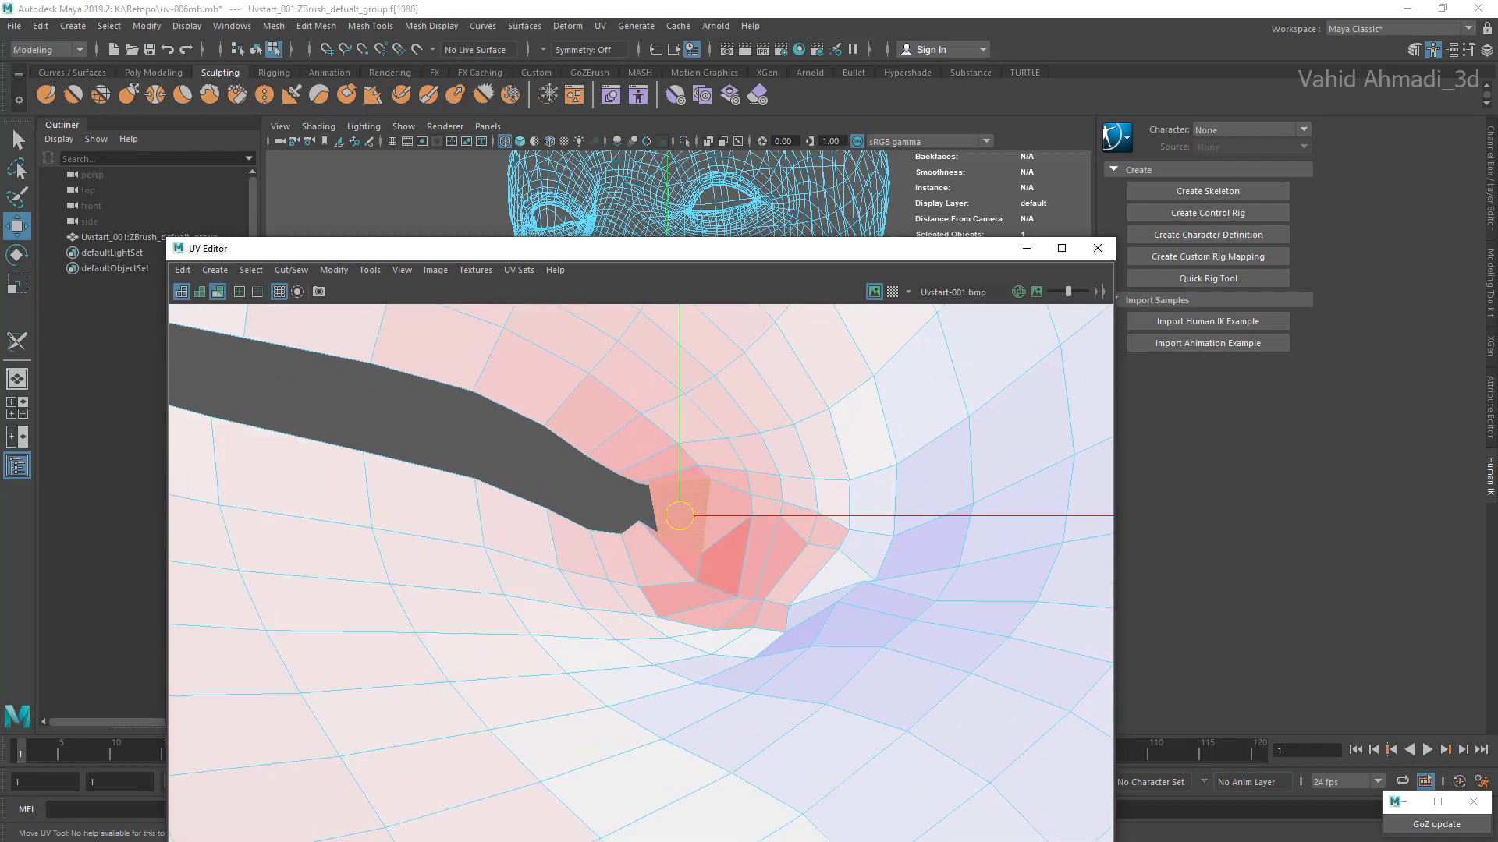
{"action": "left_click_drag", "start_coordinate": [686, 522], "coordinate": [658, 461]}
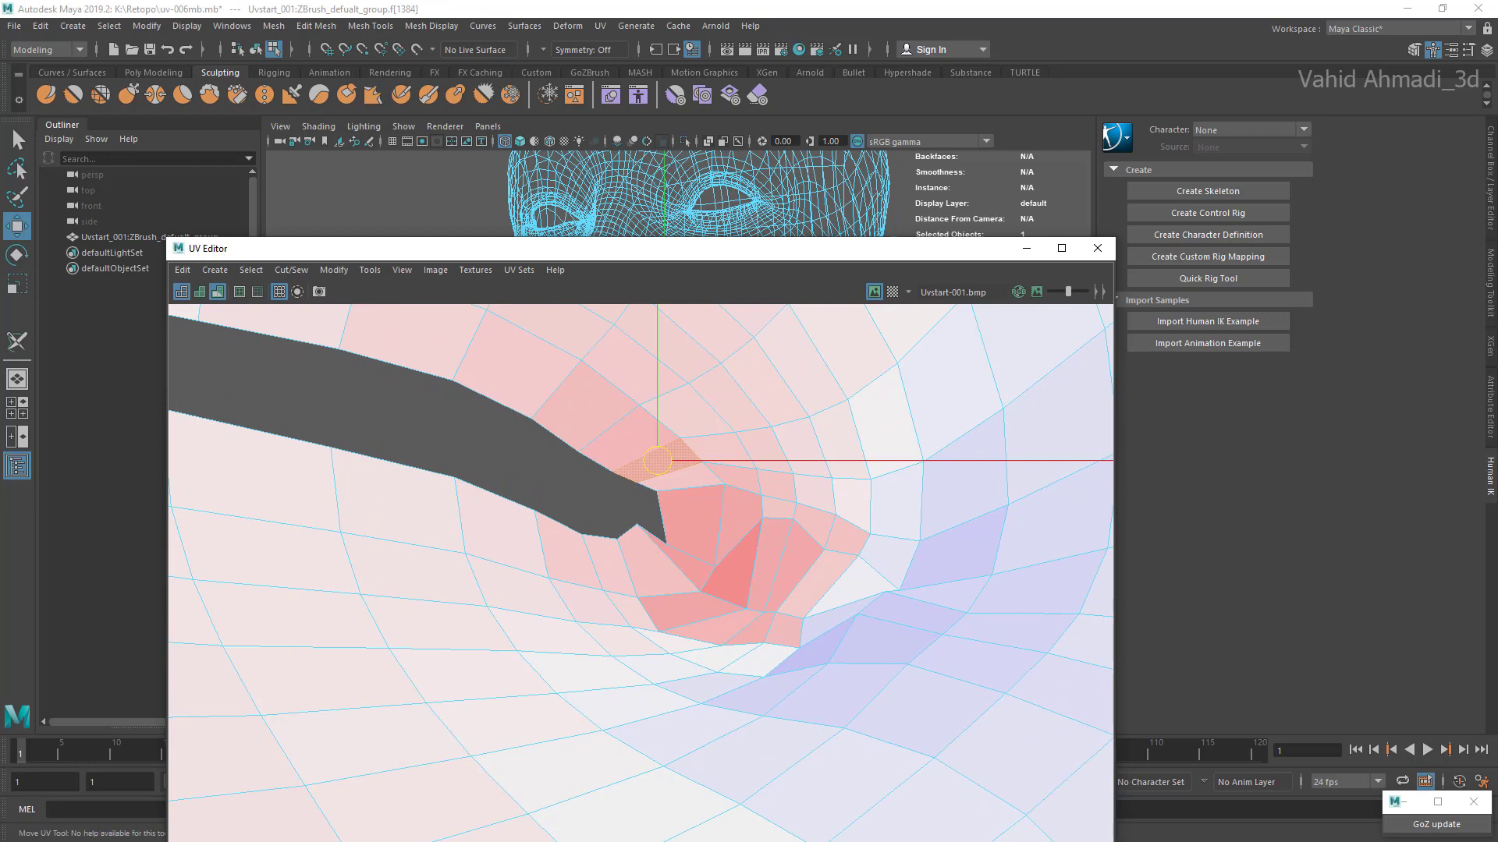
Step: Reposition the lower-lip faces beside that lip corner to smooth the edge of the mouth opening
{"action": "left_click", "coordinate": [658, 561]}
{"action": "left_click_drag", "start_coordinate": [658, 561], "coordinate": [567, 545]}
{"action": "left_click", "coordinate": [610, 568]}
{"action": "left_click", "coordinate": [567, 544]}
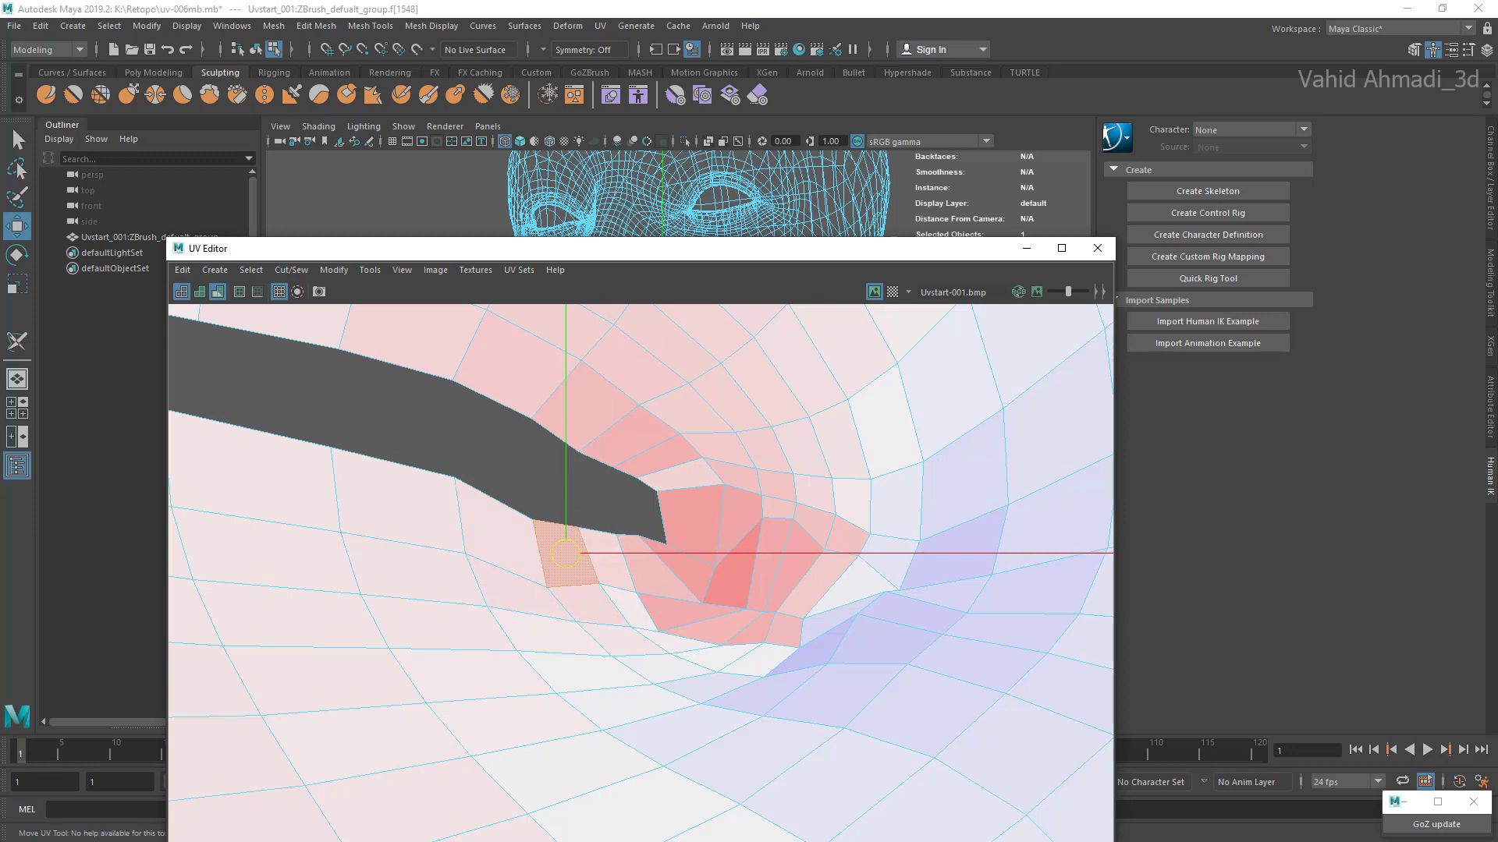
Step: Spread the compressed faces just beyond the end of the mouth opening away from the lip corner
{"action": "left_click", "coordinate": [691, 525]}
{"action": "left_click", "coordinate": [731, 564]}
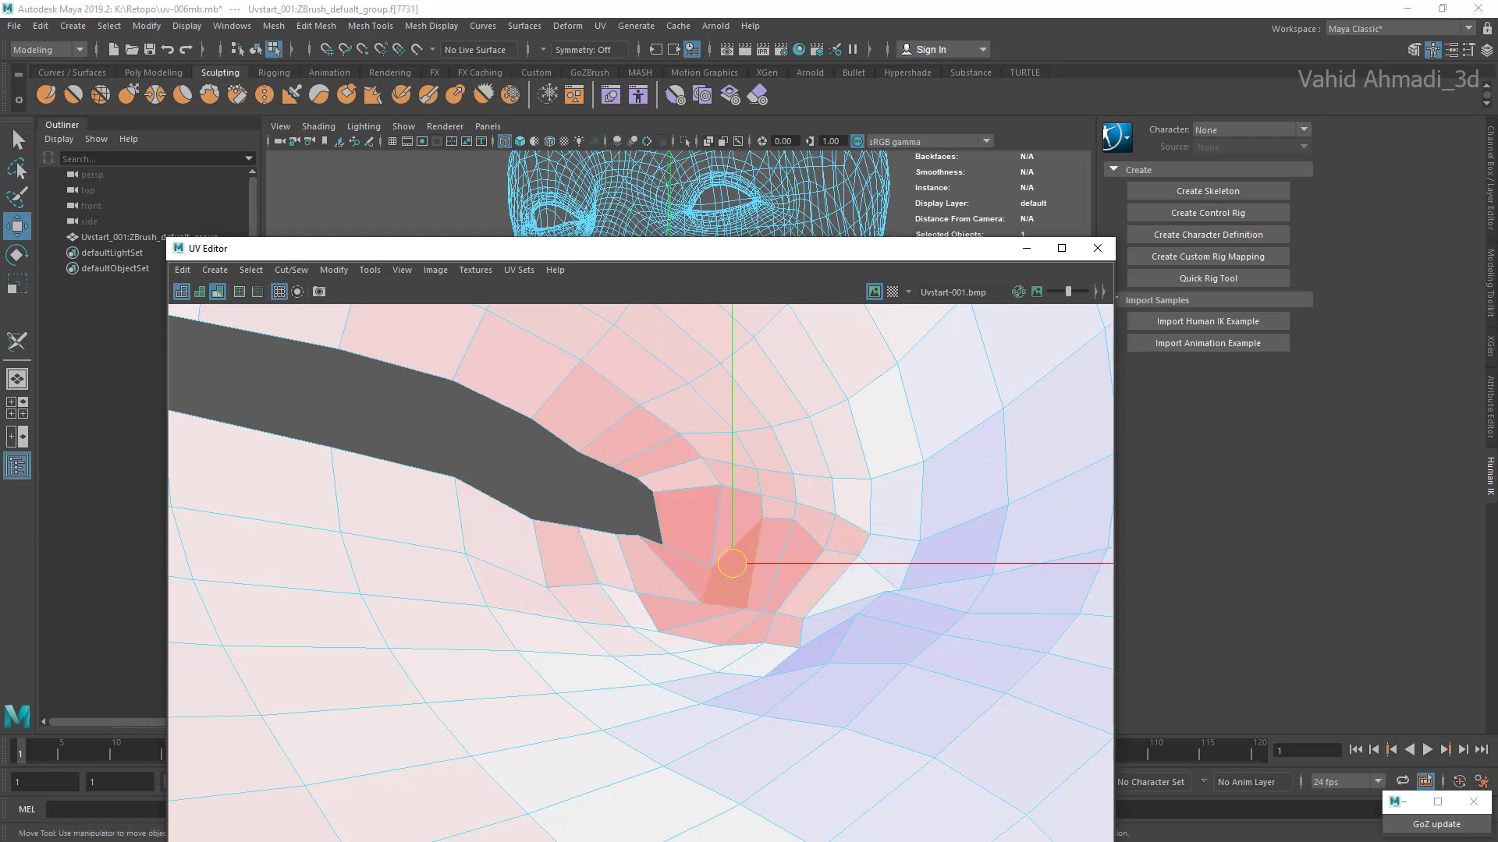
{"action": "left_click_drag", "start_coordinate": [732, 563], "coordinate": [763, 576]}
{"action": "left_click", "coordinate": [763, 558]}
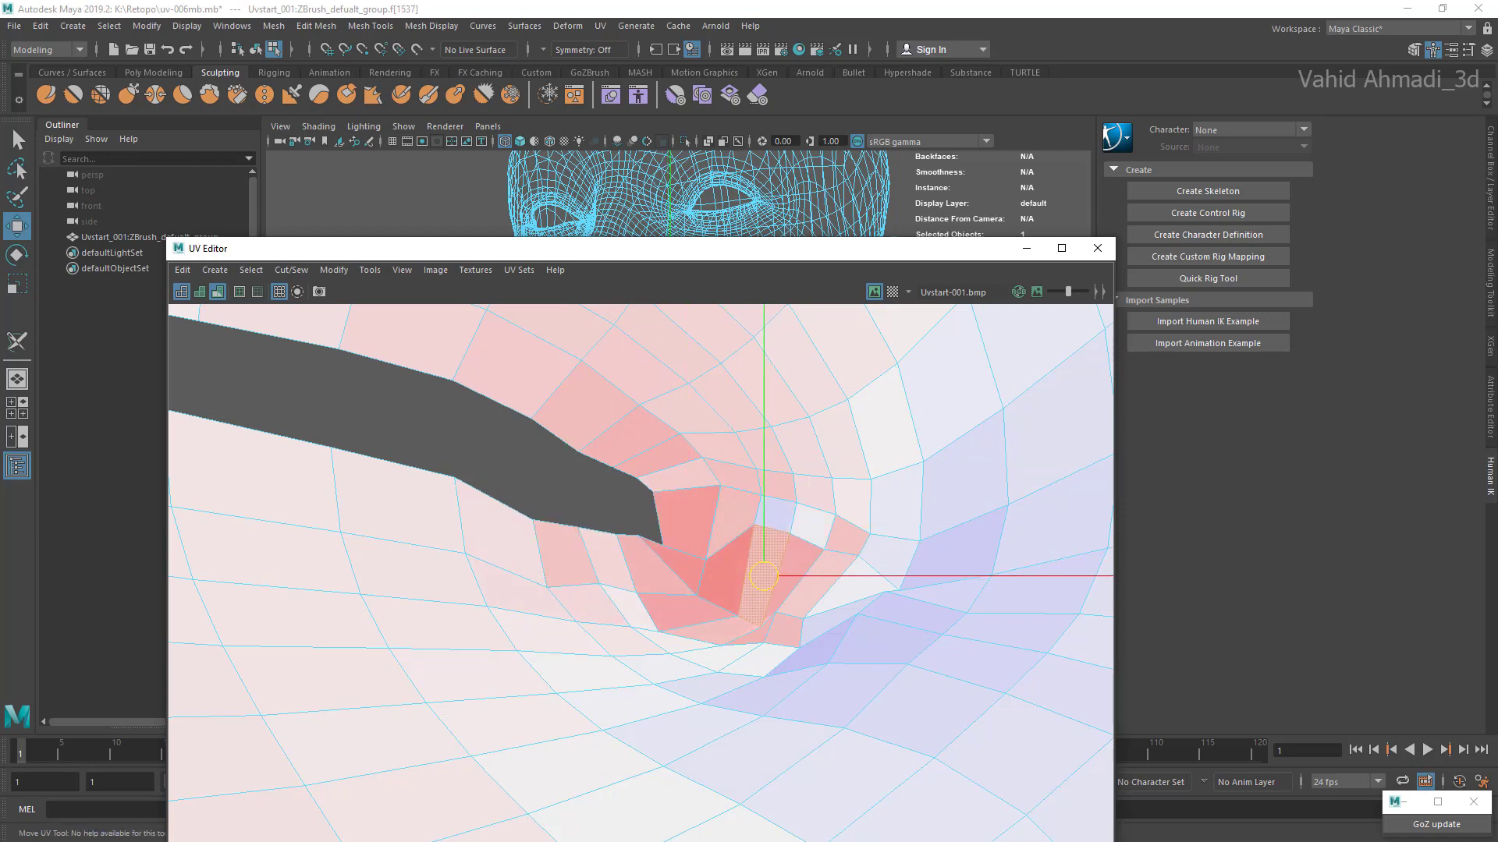
{"action": "left_click", "coordinate": [721, 567]}
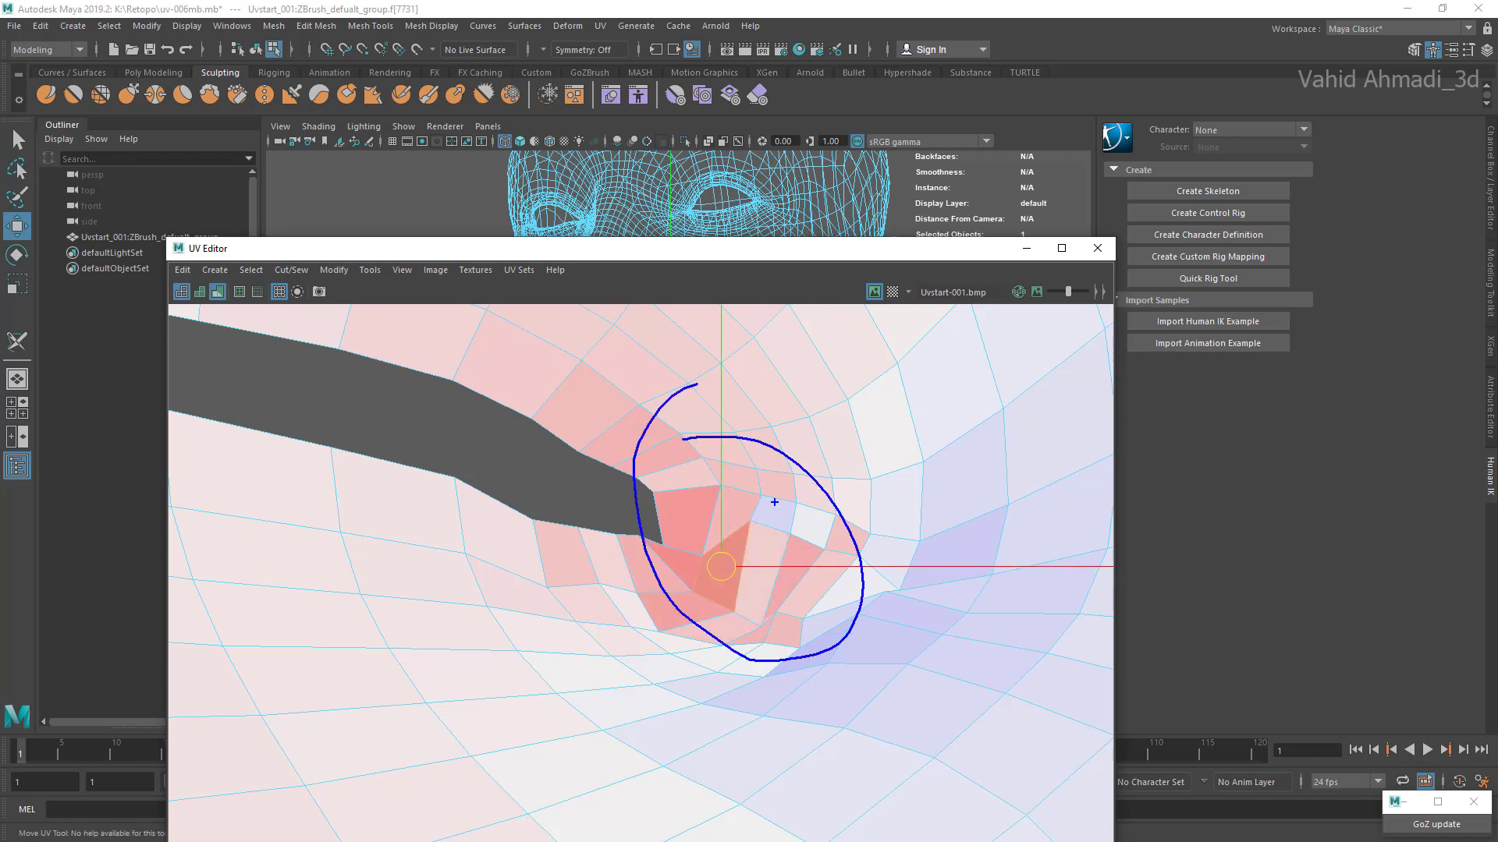
{"action": "key", "text": "Escape"}
{"action": "double_click", "coordinate": [685, 518]}
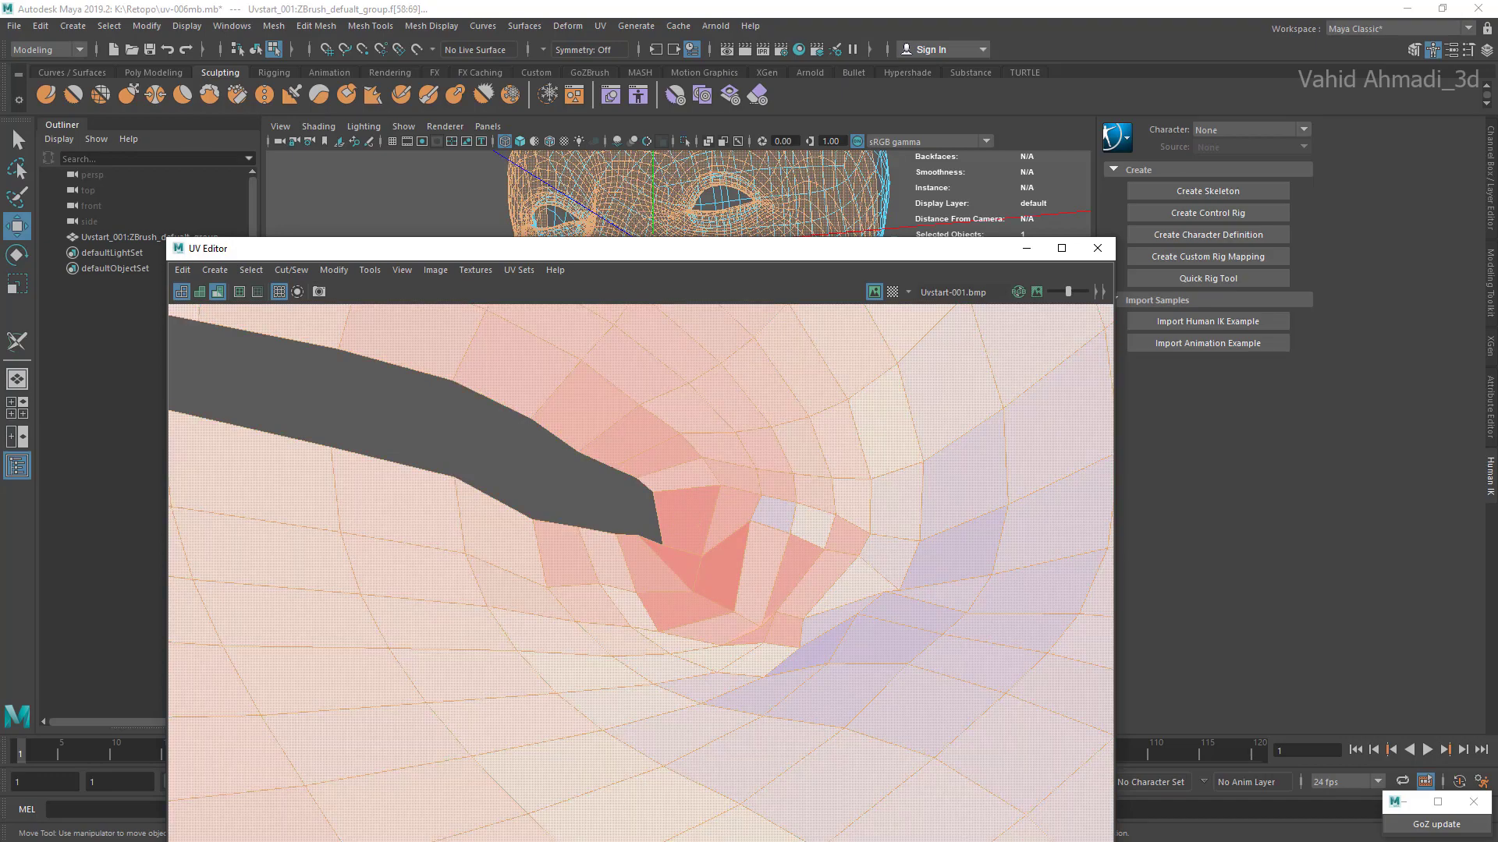
{"action": "key", "text": "ctrl+z"}
{"action": "key", "text": "ctrl+z"}
Step: Minimize the UV Editor and examine the lip corner on the 3D head in wireframe and shaded display
{"action": "left_click", "coordinate": [1027, 248]}
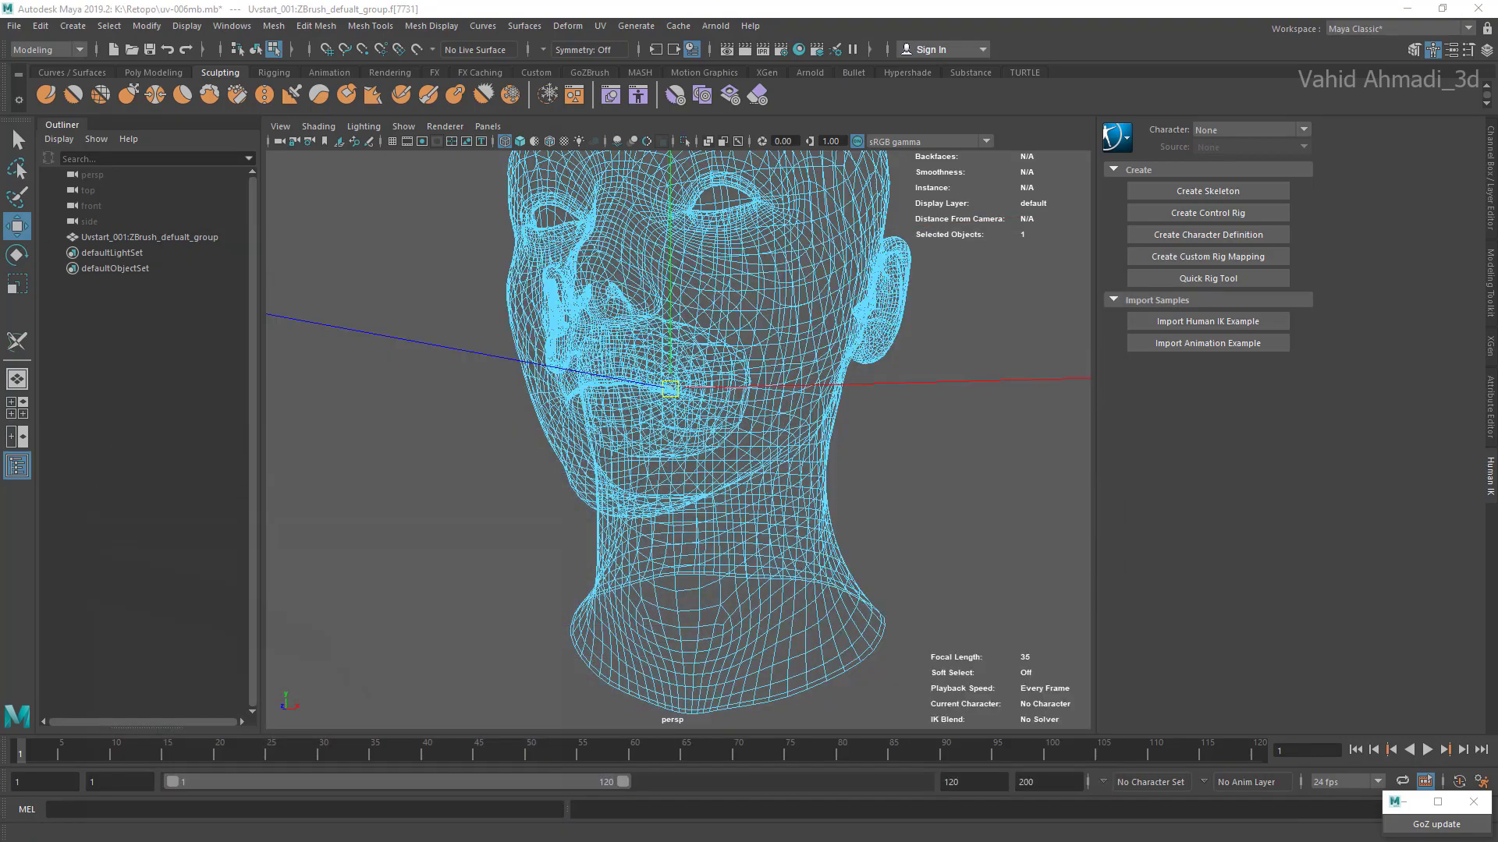
{"action": "key", "text": "f"}
{"action": "scroll", "coordinate": [678, 425], "scroll_direction": "down", "scroll_amount": 3}
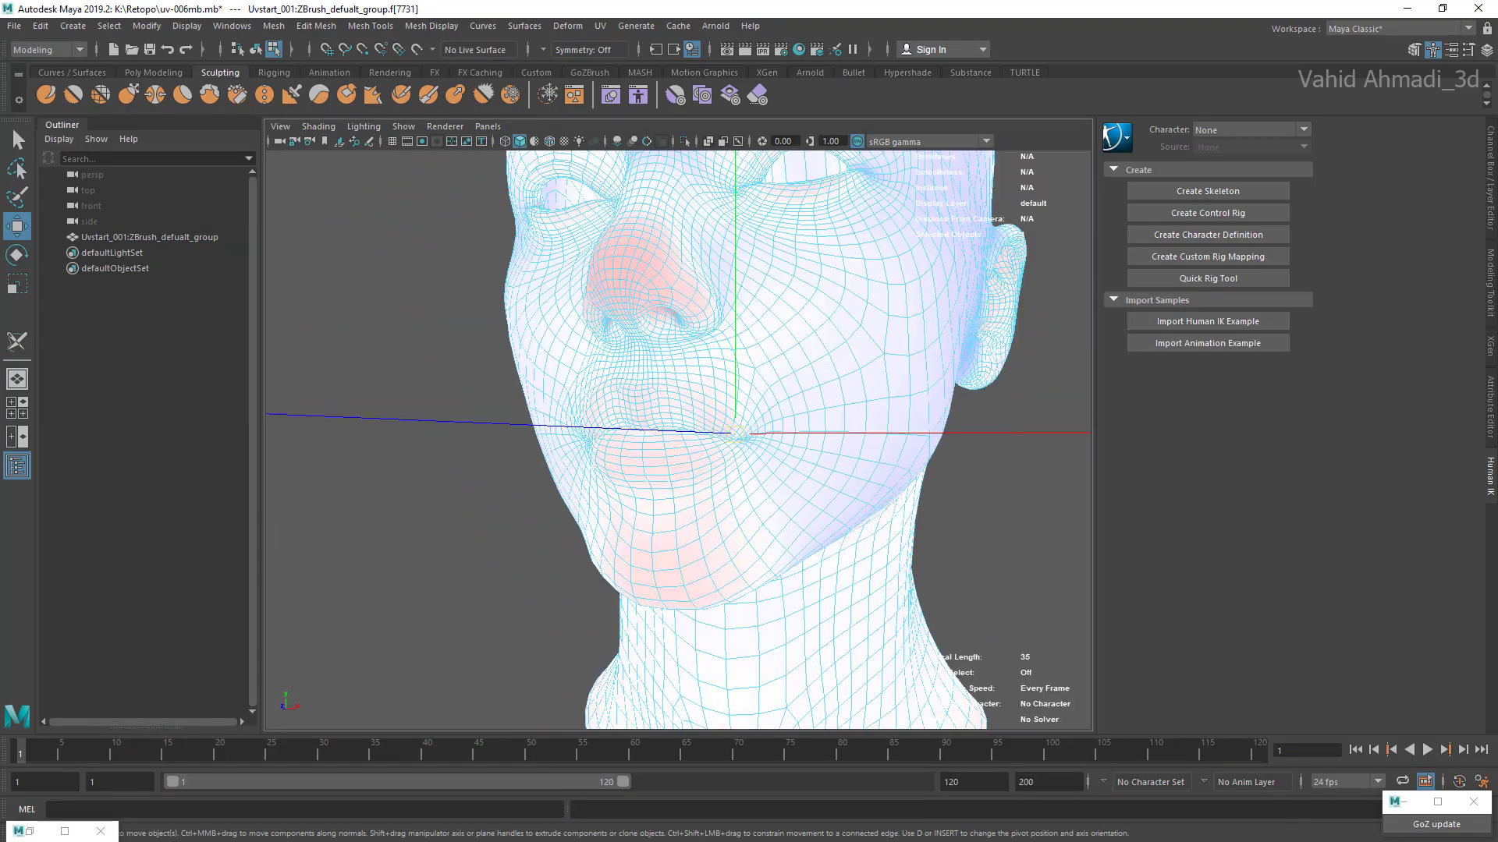
{"action": "scroll", "coordinate": [678, 425], "scroll_direction": "up", "scroll_amount": 5}
{"action": "mouse_move", "coordinate": [655, 429]}
{"action": "left_mouse_down", "text": "alt"}
{"action": "mouse_move", "coordinate": [811, 437]}
{"action": "mouse_move", "coordinate": [655, 441]}
{"action": "mouse_move", "coordinate": [748, 461]}
{"action": "mouse_move", "coordinate": [562, 453]}
{"action": "mouse_move", "coordinate": [686, 445]}
{"action": "mouse_move", "coordinate": [631, 446]}
{"action": "mouse_move", "coordinate": [678, 480]}
{"action": "mouse_move", "coordinate": [636, 499]}
{"action": "mouse_move", "coordinate": [764, 454]}
{"action": "left_mouse_up", "text": "alt"}
{"action": "scroll", "coordinate": [678, 440], "scroll_direction": "up", "scroll_amount": 4}
{"action": "key", "text": "4"}
{"action": "scroll", "coordinate": [678, 440], "scroll_direction": "down", "scroll_amount": 3}
{"action": "key", "text": "5"}
{"action": "scroll", "coordinate": [635, 499], "scroll_direction": "down", "scroll_amount": 4}
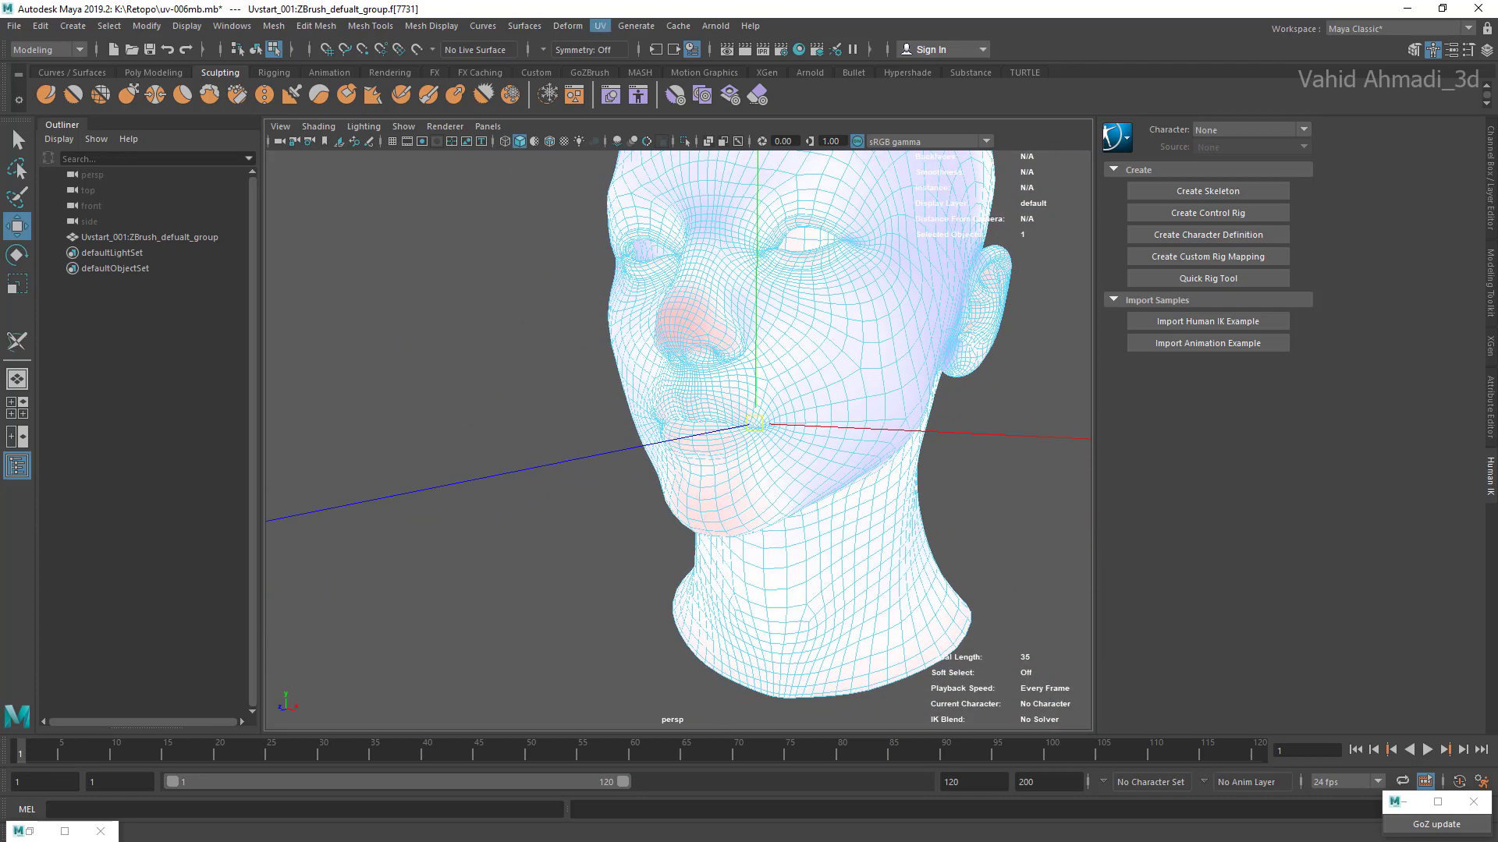
Step: Bring back the minimized UV Editor and switch the head mesh from face to object selection
{"action": "left_click", "coordinate": [64, 831]}
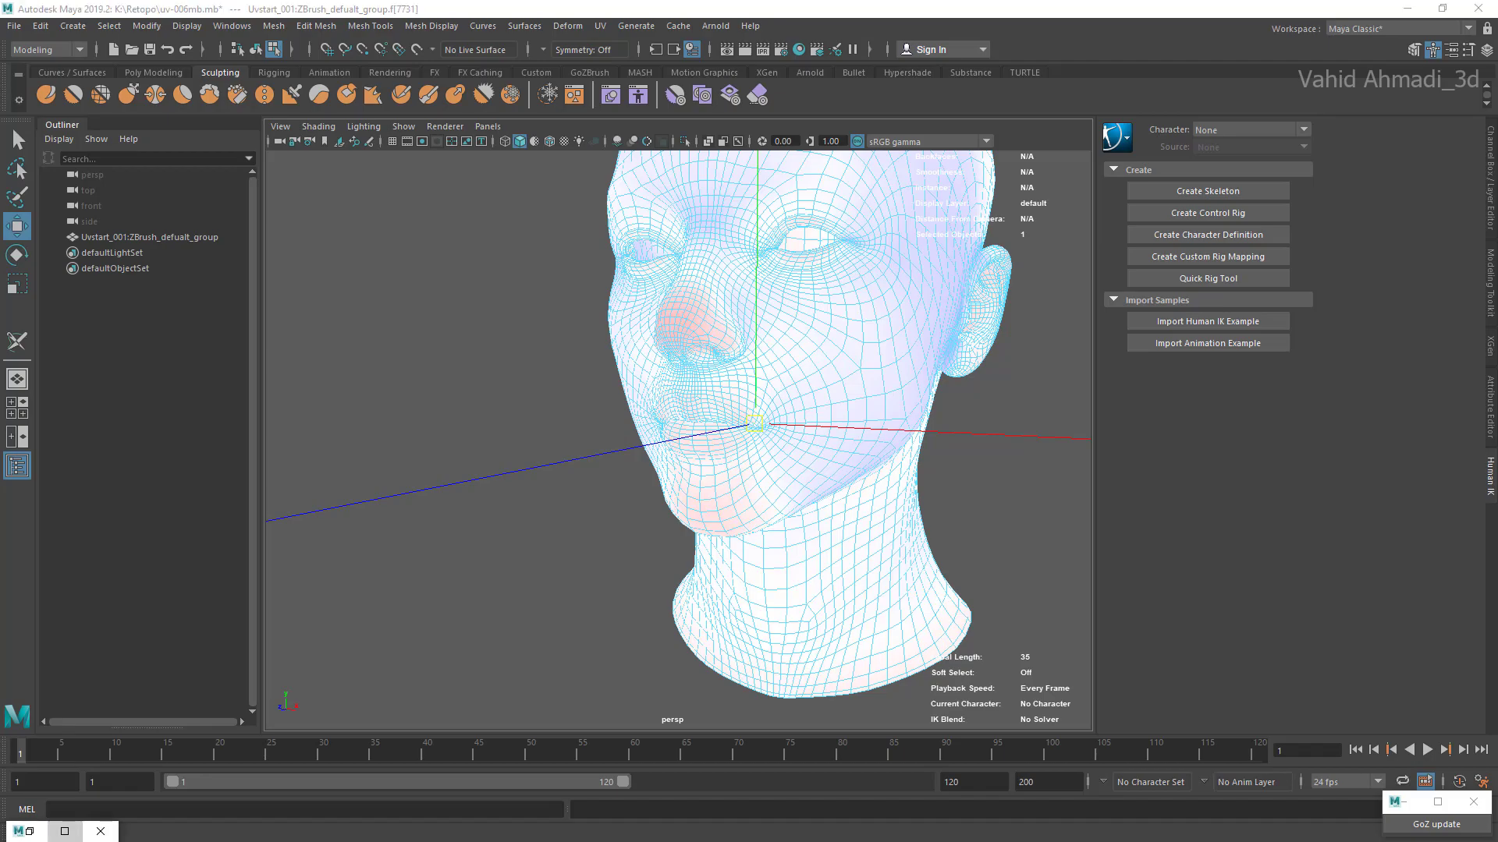
{"action": "scroll", "coordinate": [648, 507], "scroll_direction": "down", "scroll_amount": 10}
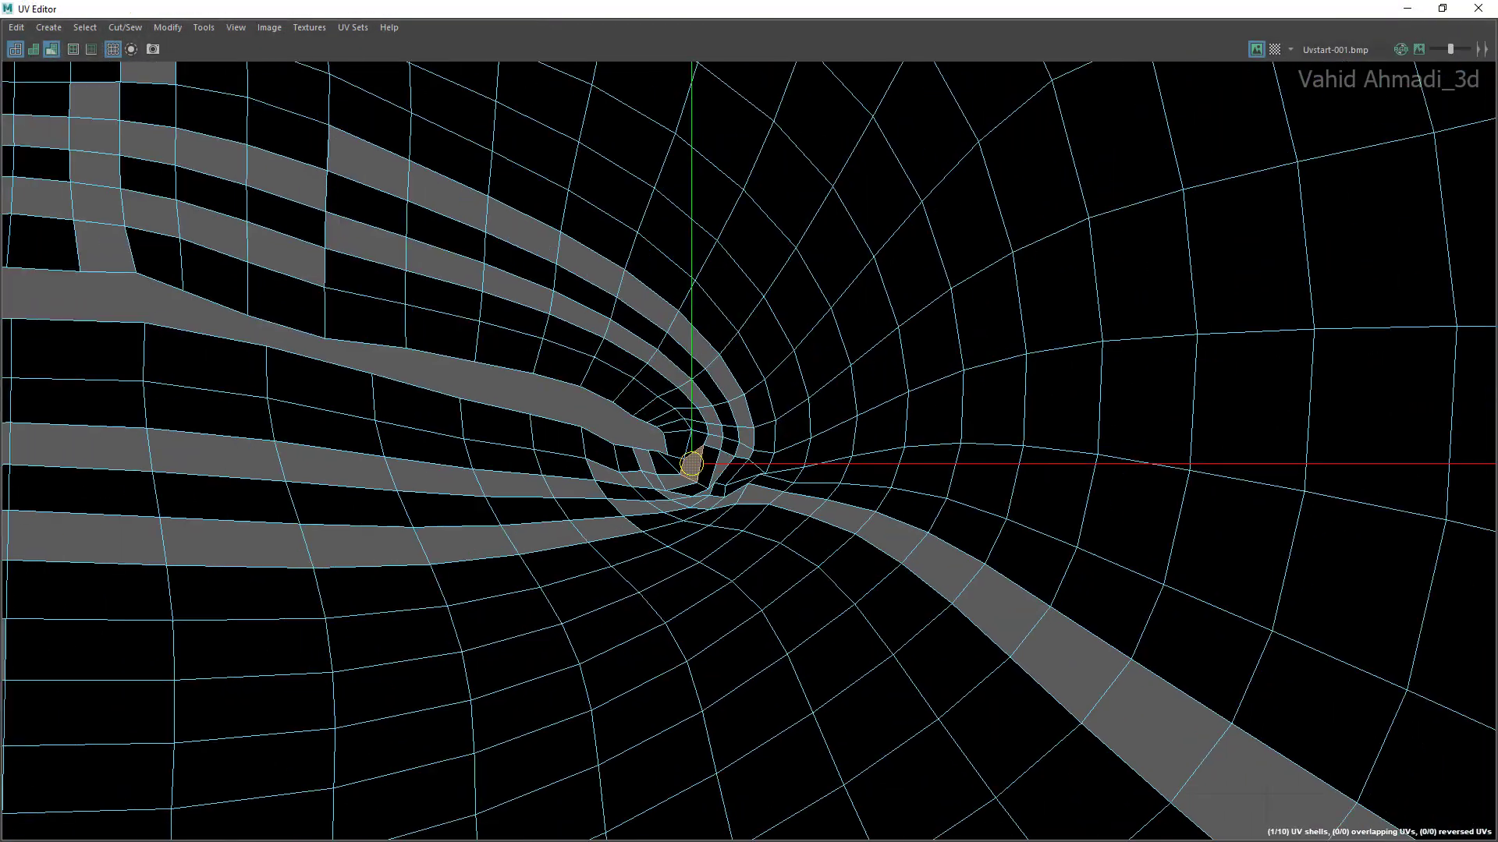
{"action": "scroll", "coordinate": [733, 554], "scroll_direction": "down", "scroll_amount": 10}
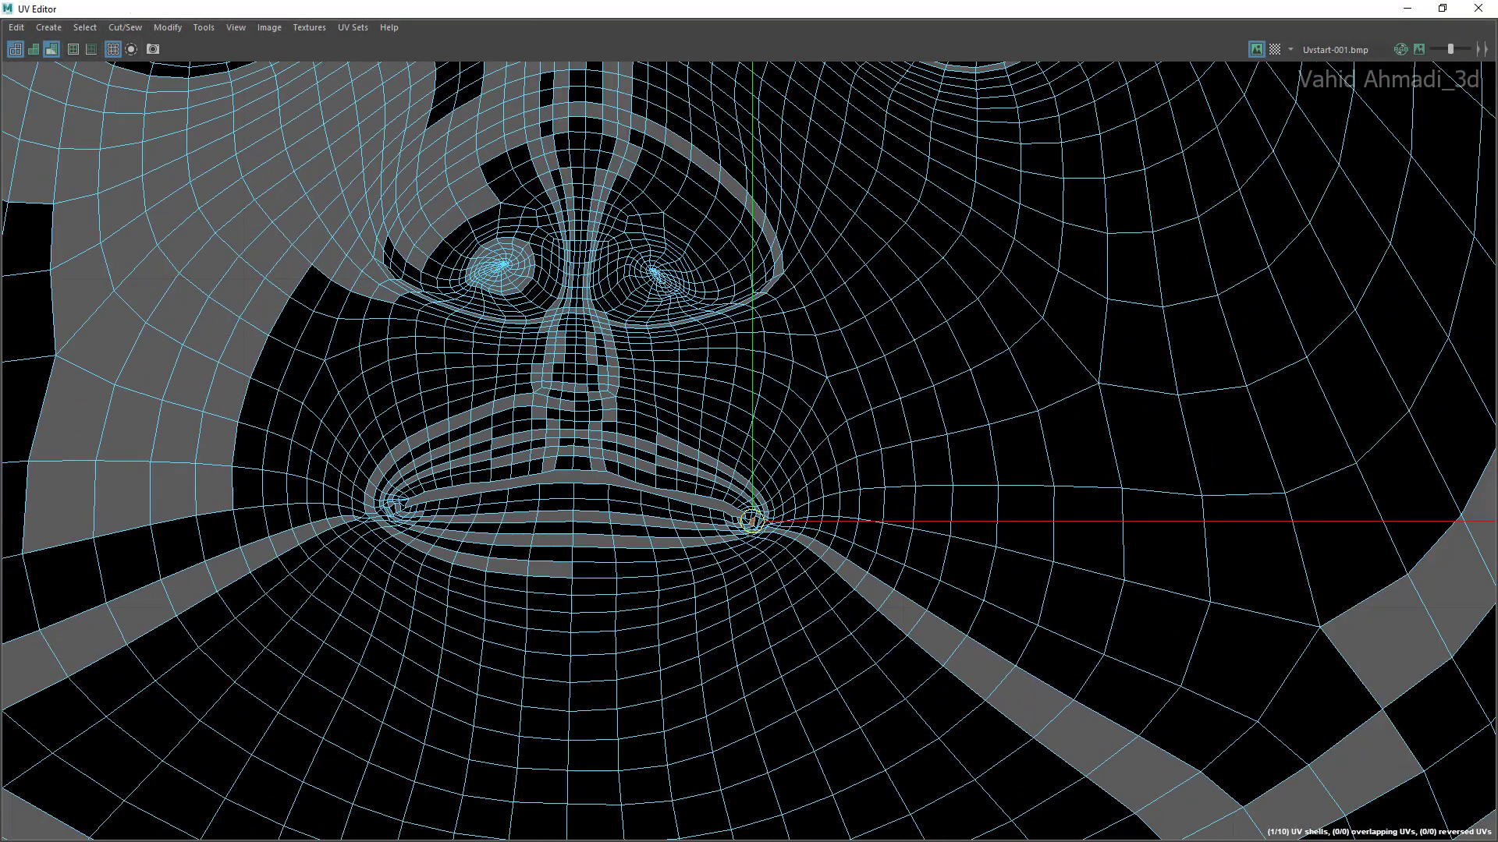
{"action": "scroll", "coordinate": [720, 538], "scroll_direction": "down", "scroll_amount": 6}
{"action": "scroll", "coordinate": [706, 546], "scroll_direction": "up", "scroll_amount": 6}
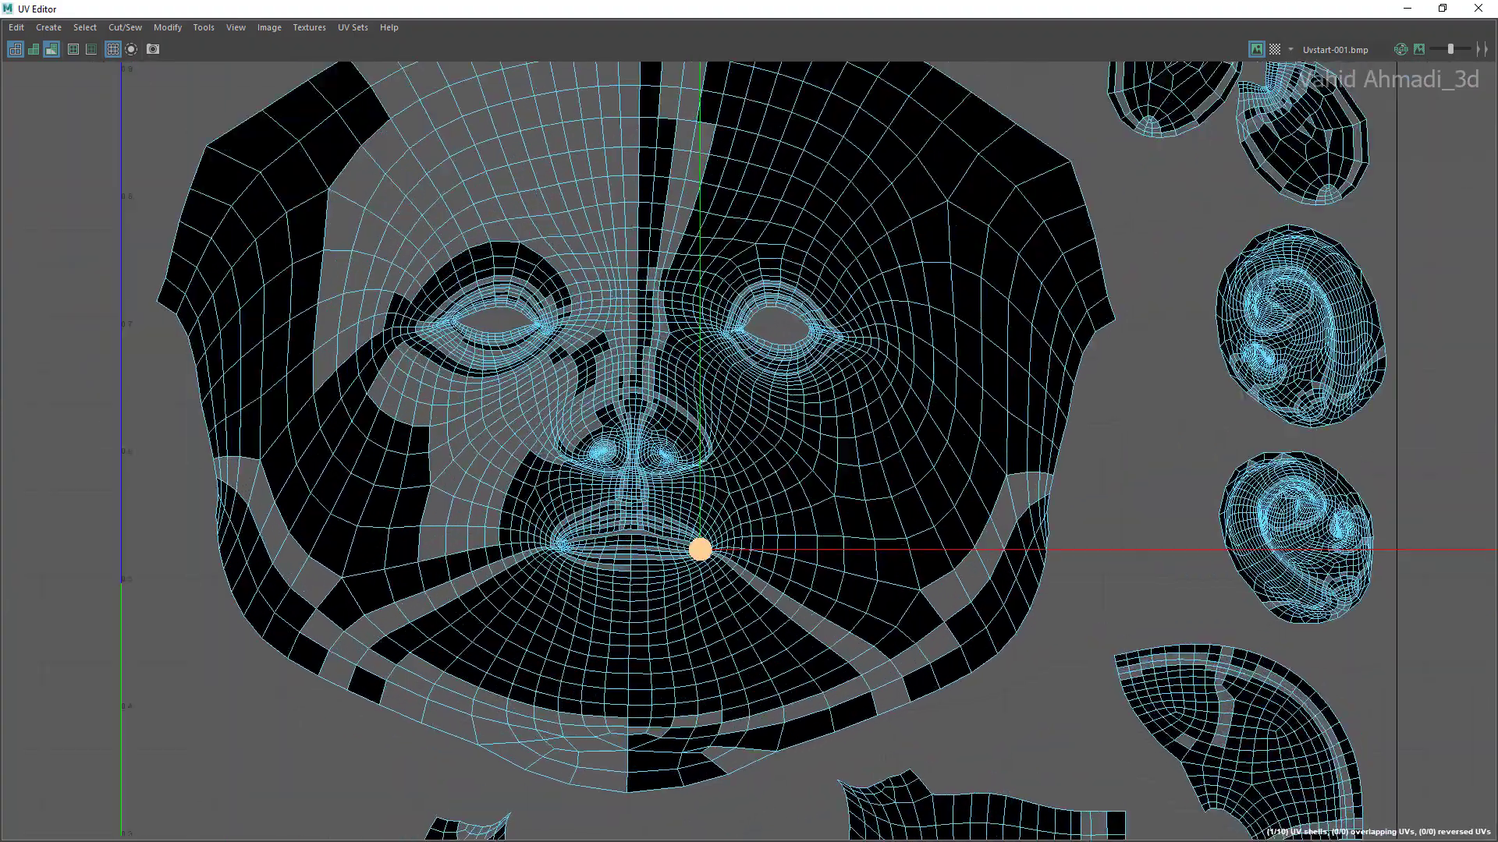
{"action": "scroll", "coordinate": [708, 546], "scroll_direction": "down", "scroll_amount": 5}
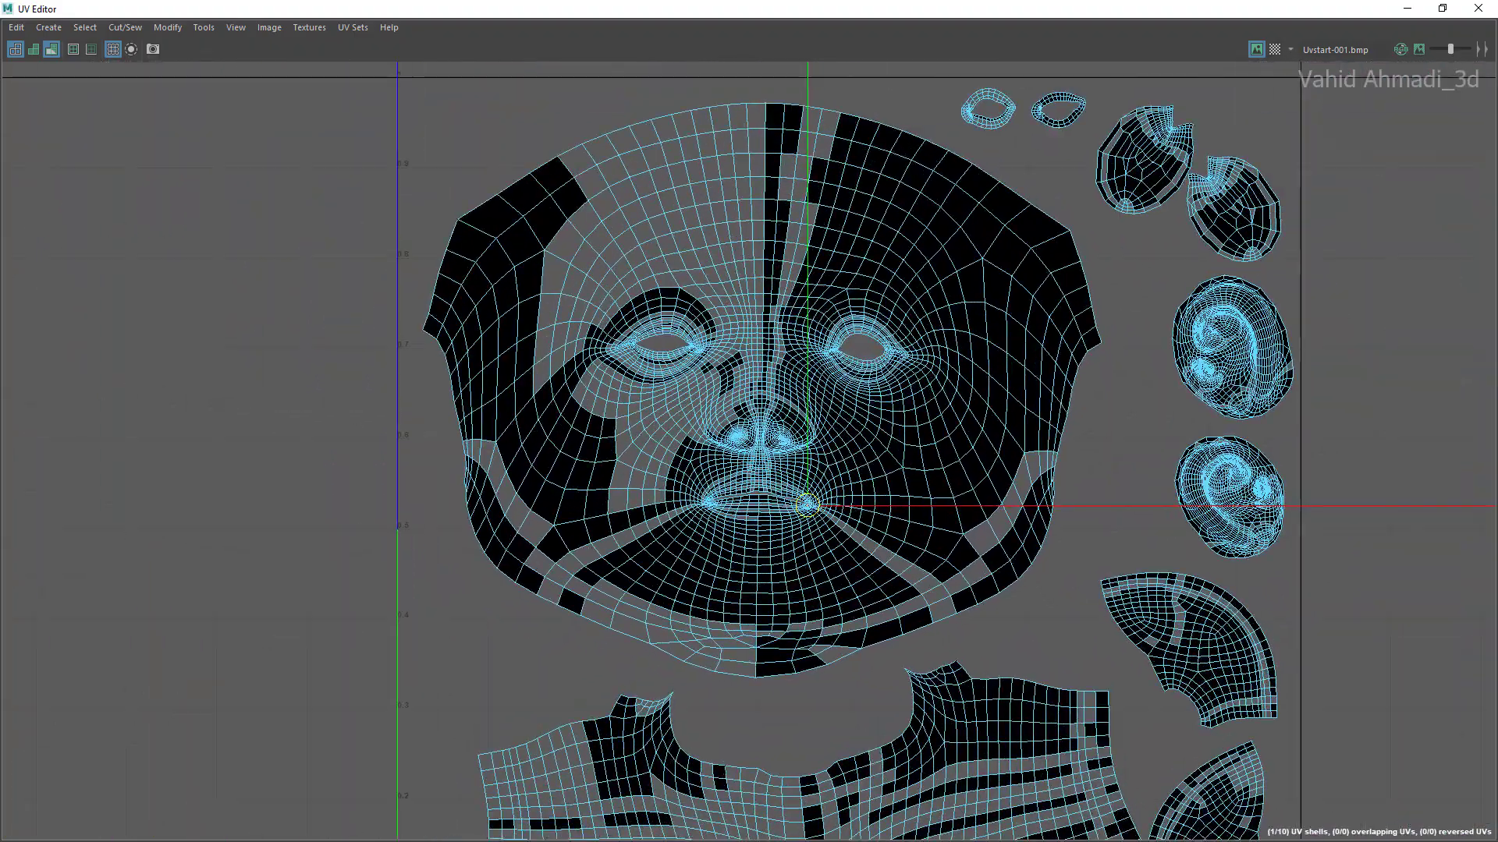
{"action": "double_click", "coordinate": [827, 9]}
{"action": "right_click", "coordinate": [852, 301]}
{"action": "right_click_drag", "start_coordinate": [853, 269], "coordinate": [928, 279]}
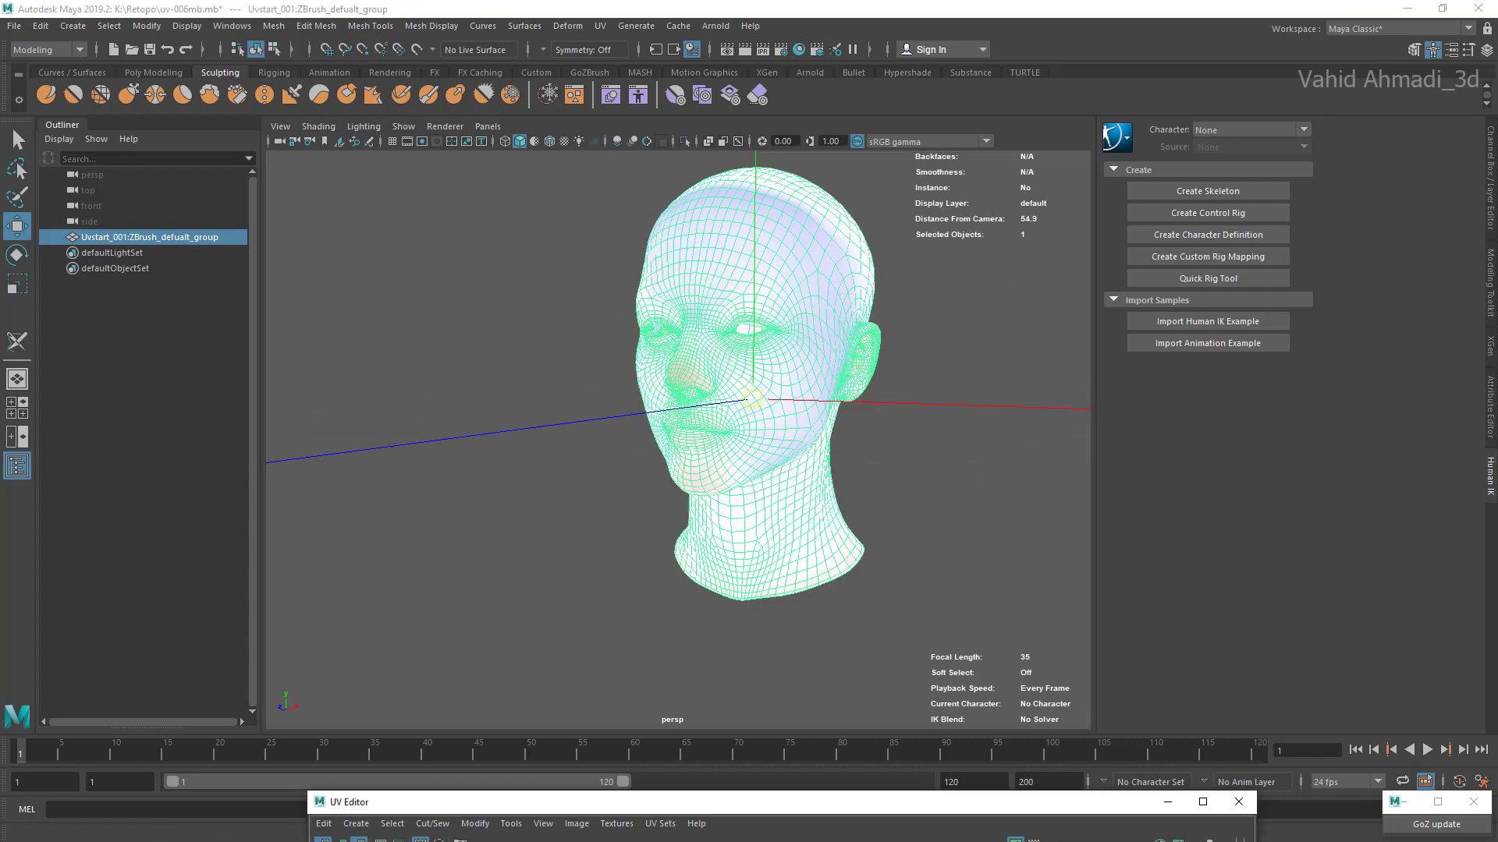
Step: Close the UV Editor and reopen it with the head mesh reselected
{"action": "left_click", "coordinate": [1238, 802]}
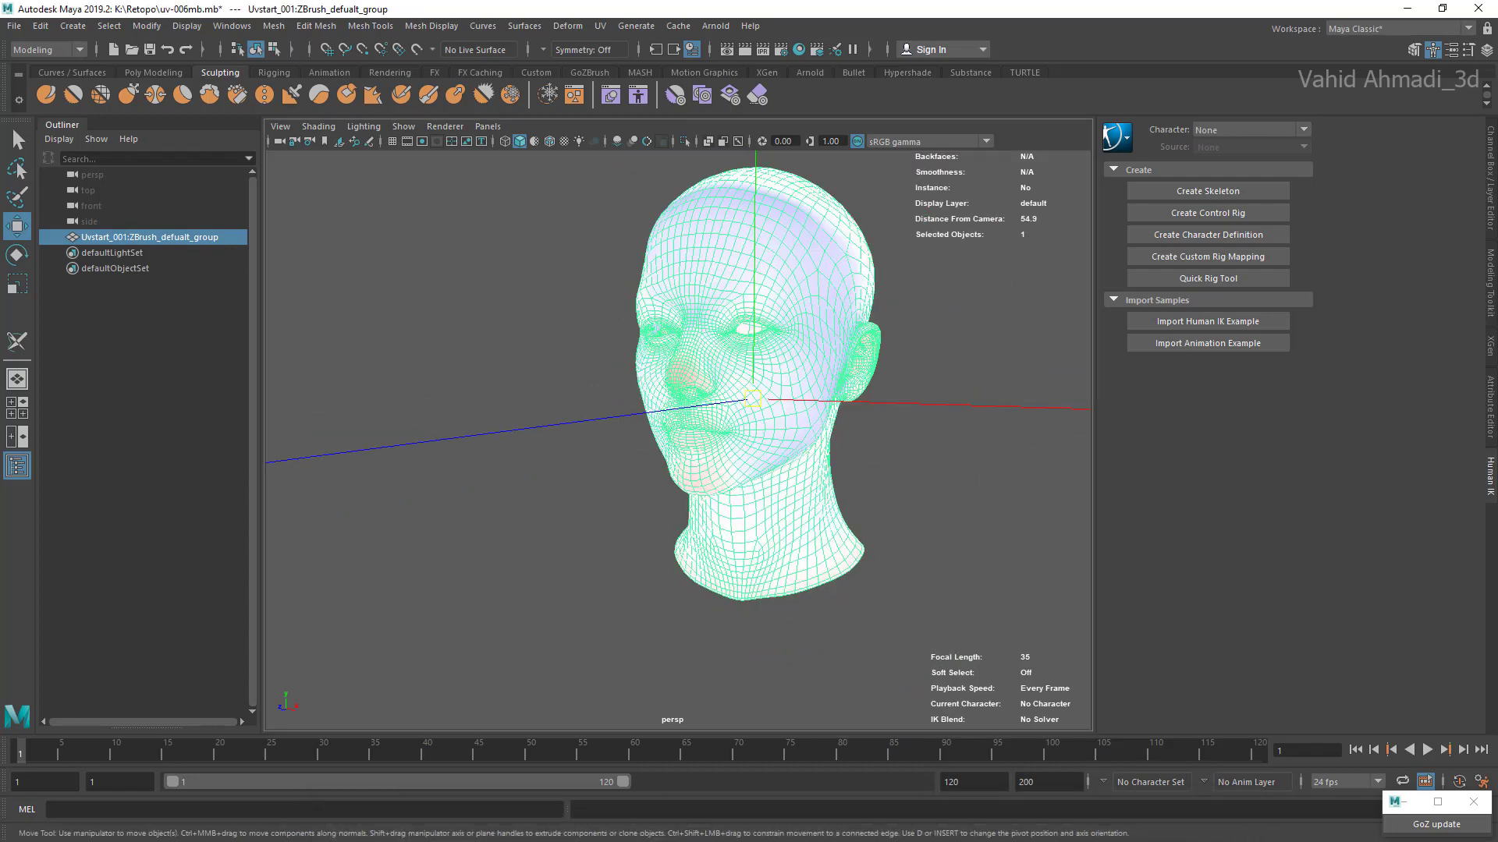
{"action": "left_click", "coordinate": [149, 351]}
{"action": "left_click", "coordinate": [150, 237]}
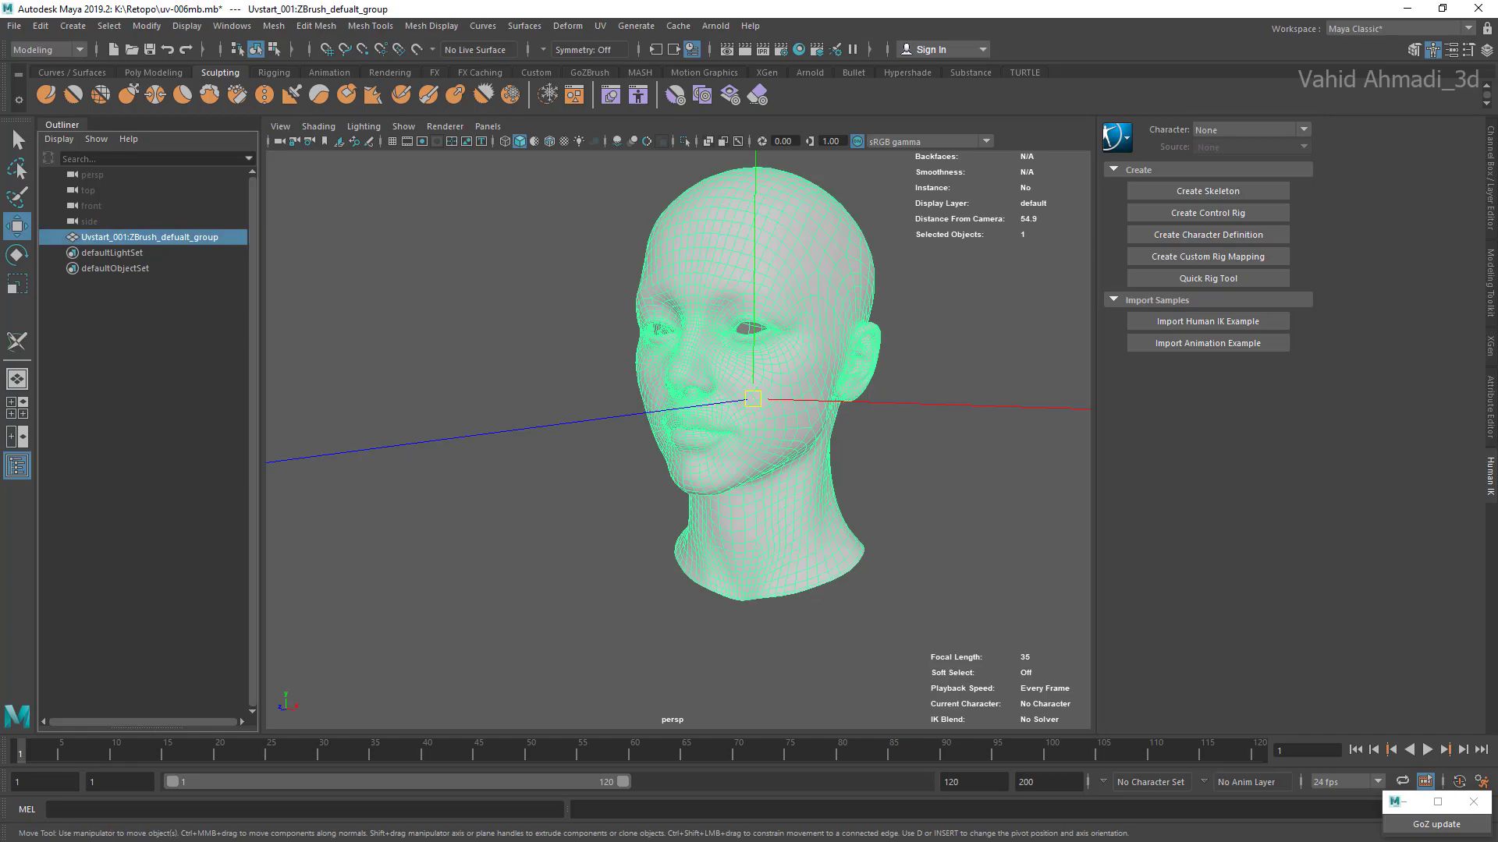
{"action": "key", "text": "f"}
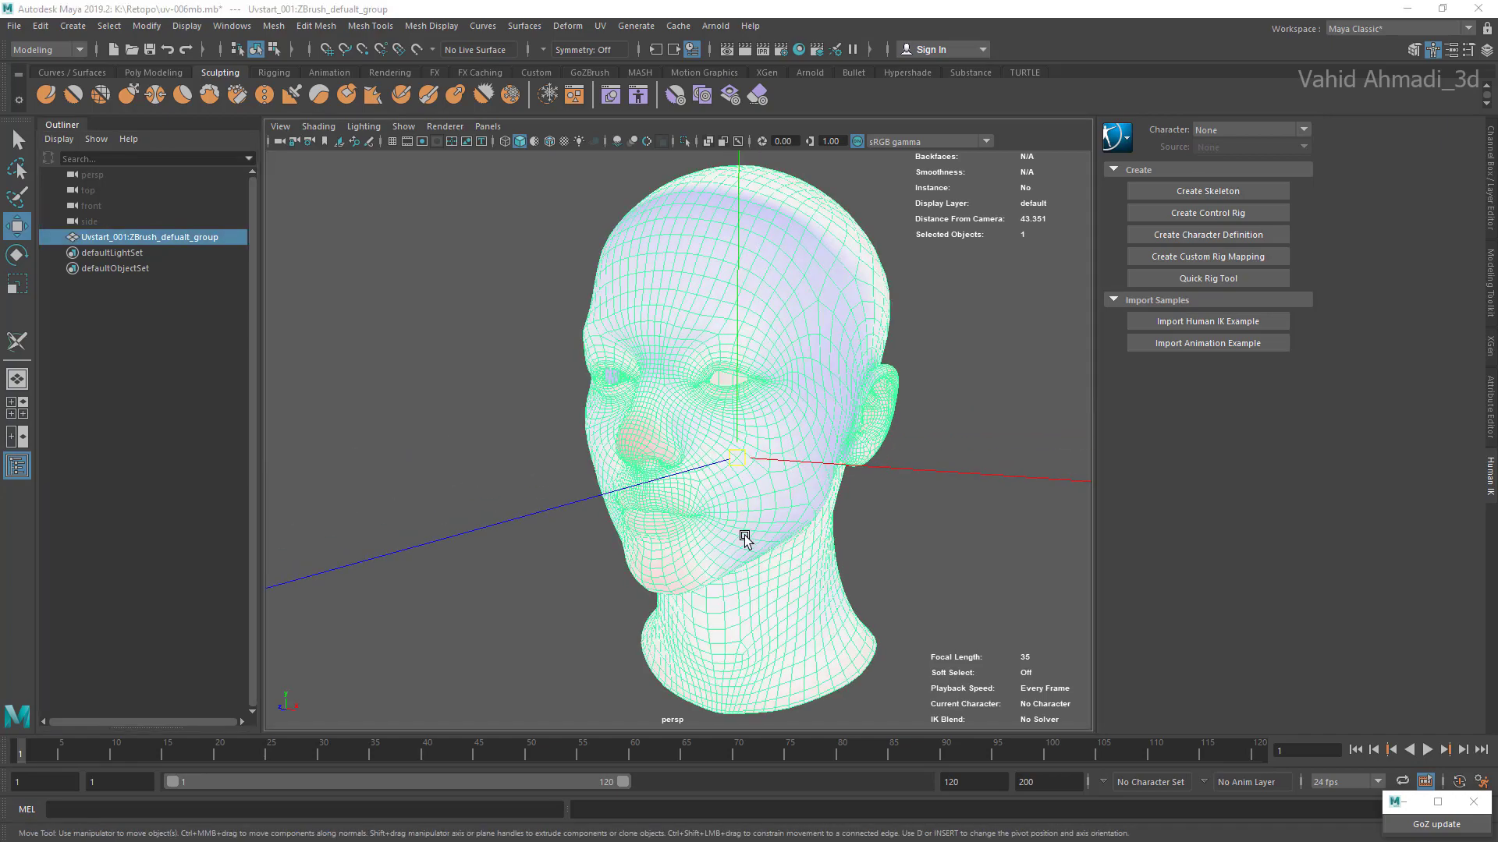
{"action": "scroll", "coordinate": [742, 524], "scroll_direction": "up", "scroll_amount": 5}
{"action": "scroll", "coordinate": [738, 535], "scroll_direction": "down", "scroll_amount": 4}
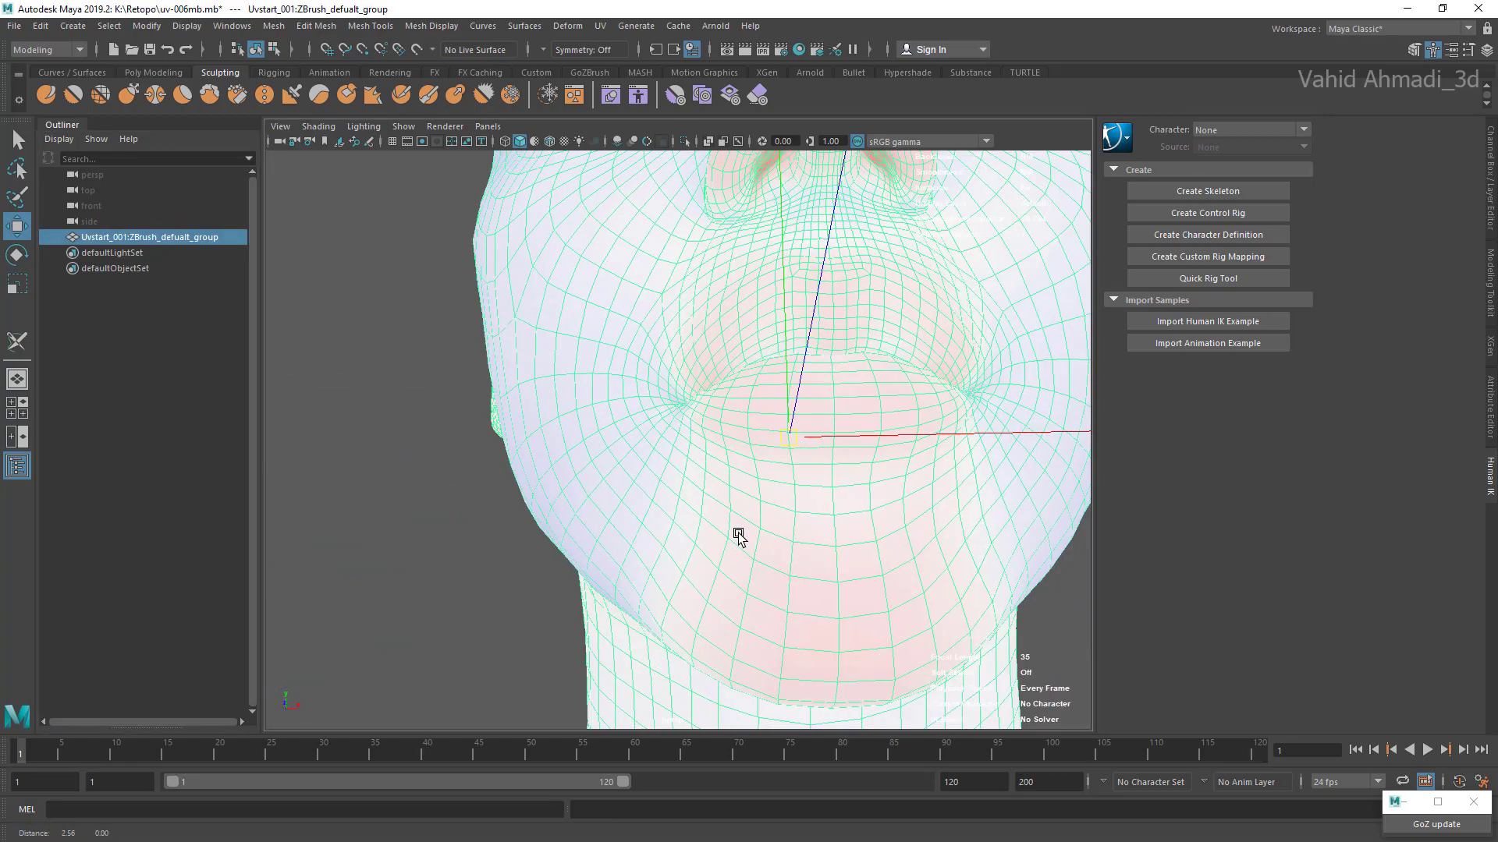
{"action": "key", "text": "alt+u"}
{"action": "key", "text": "Down"}
{"action": "key", "text": "Down"}
{"action": "key", "text": "Return"}
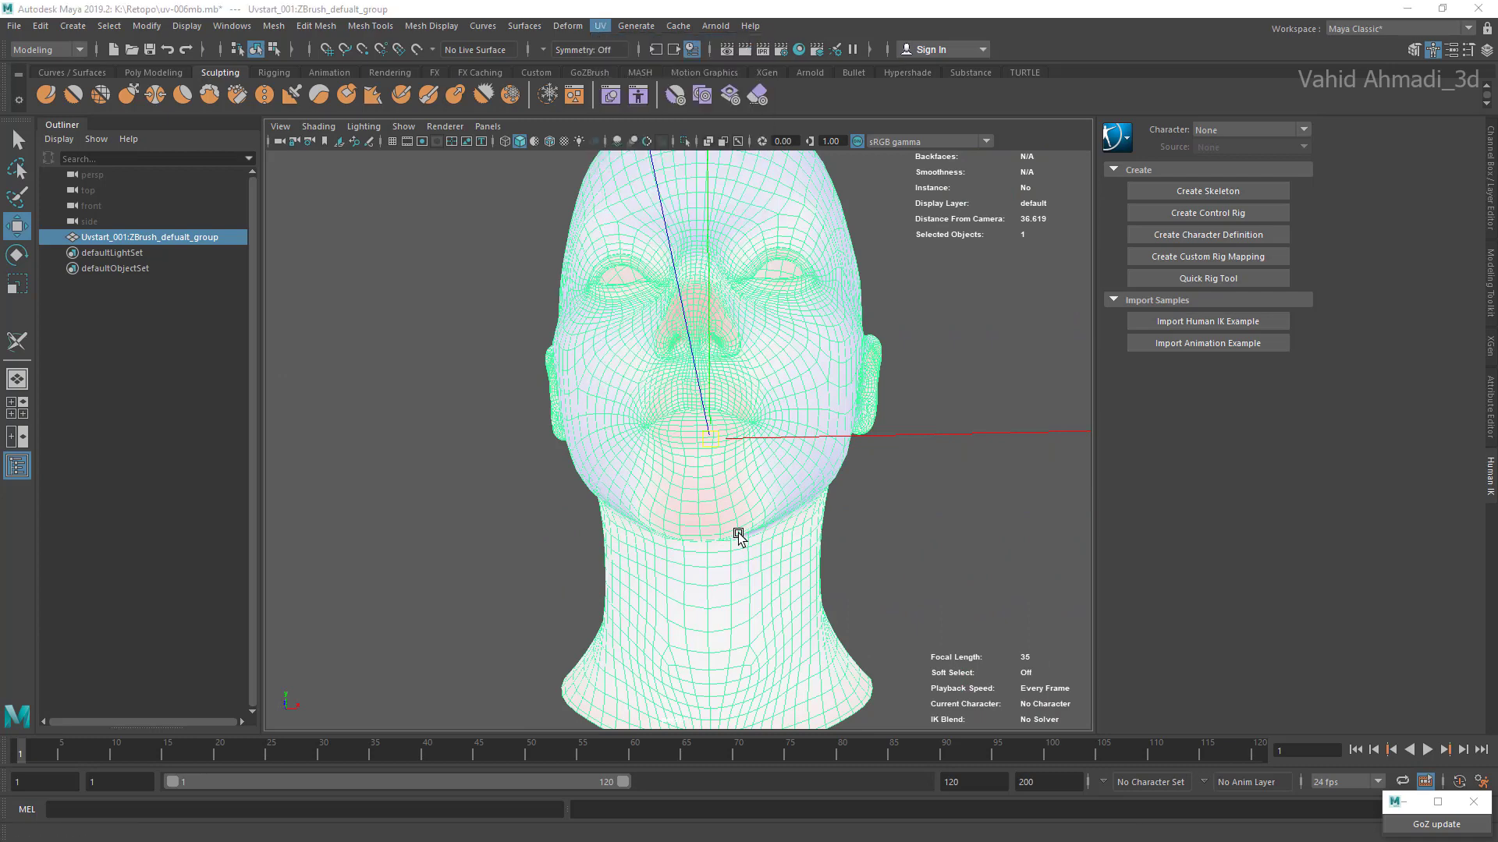
Step: Switch to face selection and move the face at the opposite lip corner slightly away from the mouth opening
{"action": "scroll", "coordinate": [738, 536], "scroll_direction": "up", "scroll_amount": 8}
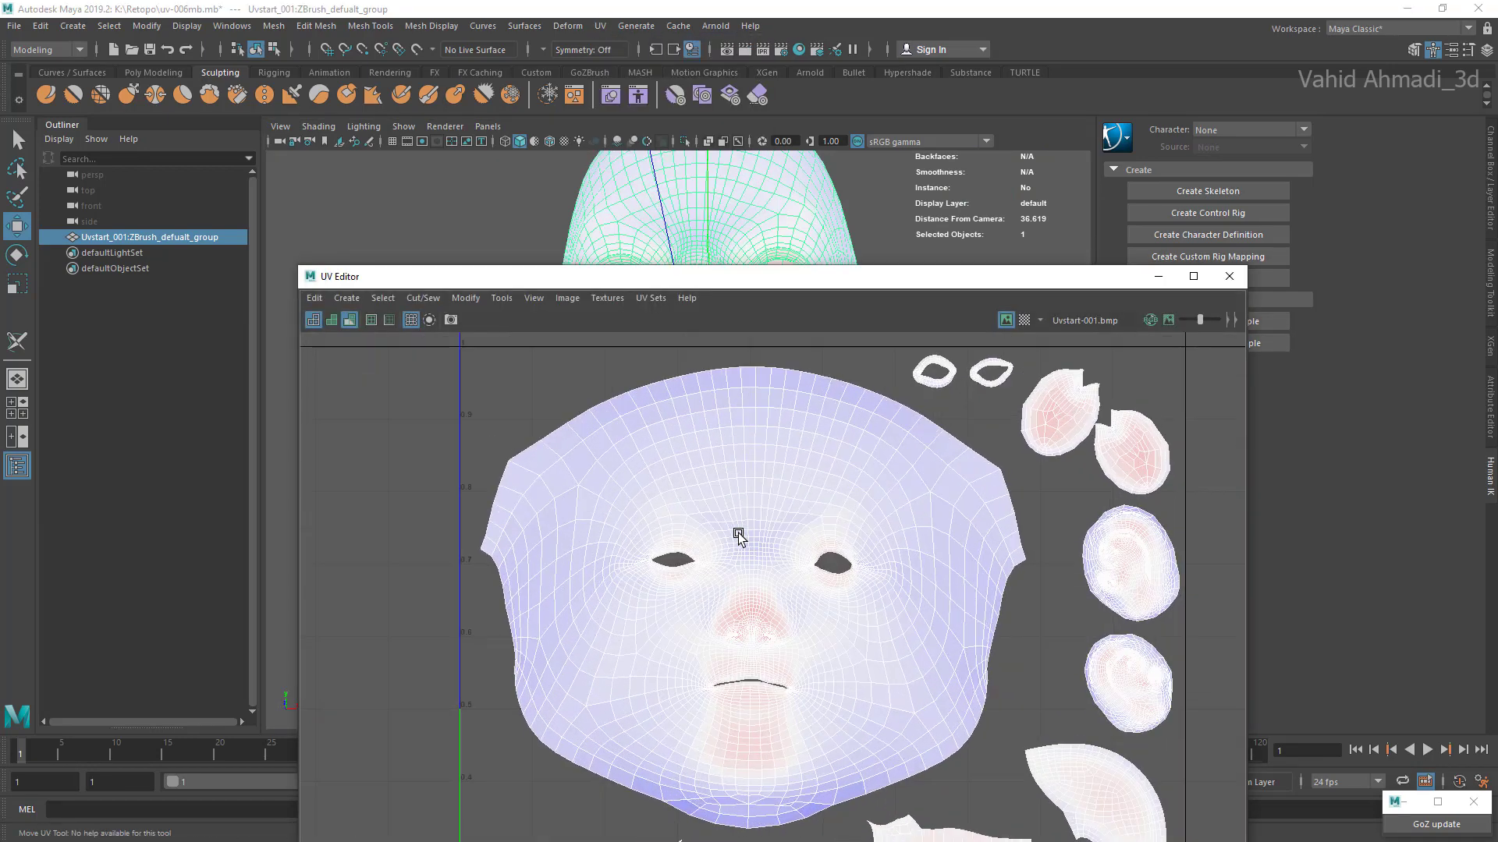
{"action": "scroll", "coordinate": [738, 536], "scroll_direction": "up", "scroll_amount": 6}
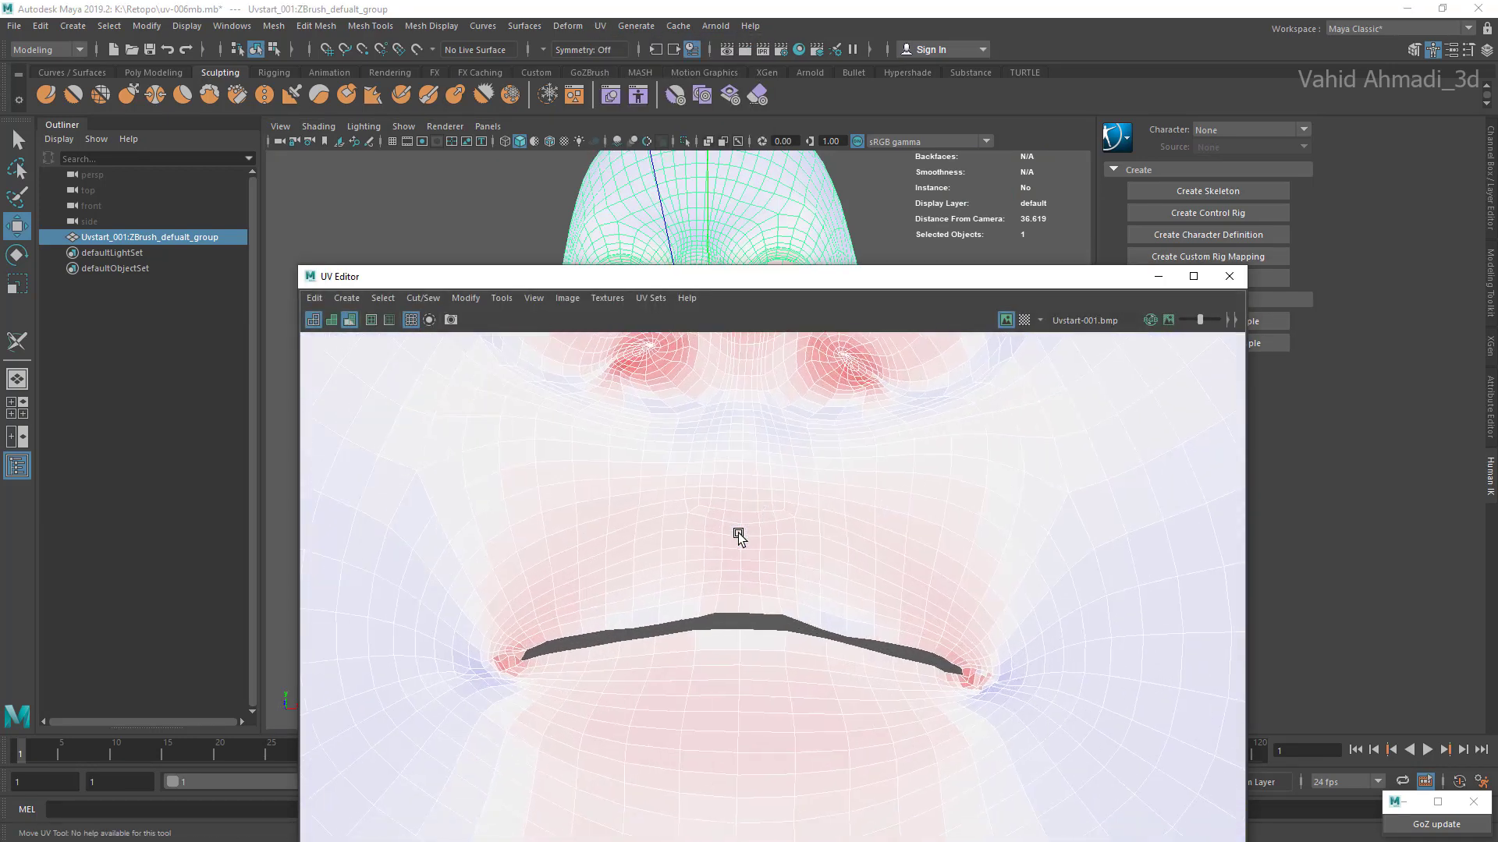
{"action": "middle_click_drag", "start_coordinate": [738, 535], "coordinate": [836, 468], "text": "alt"}
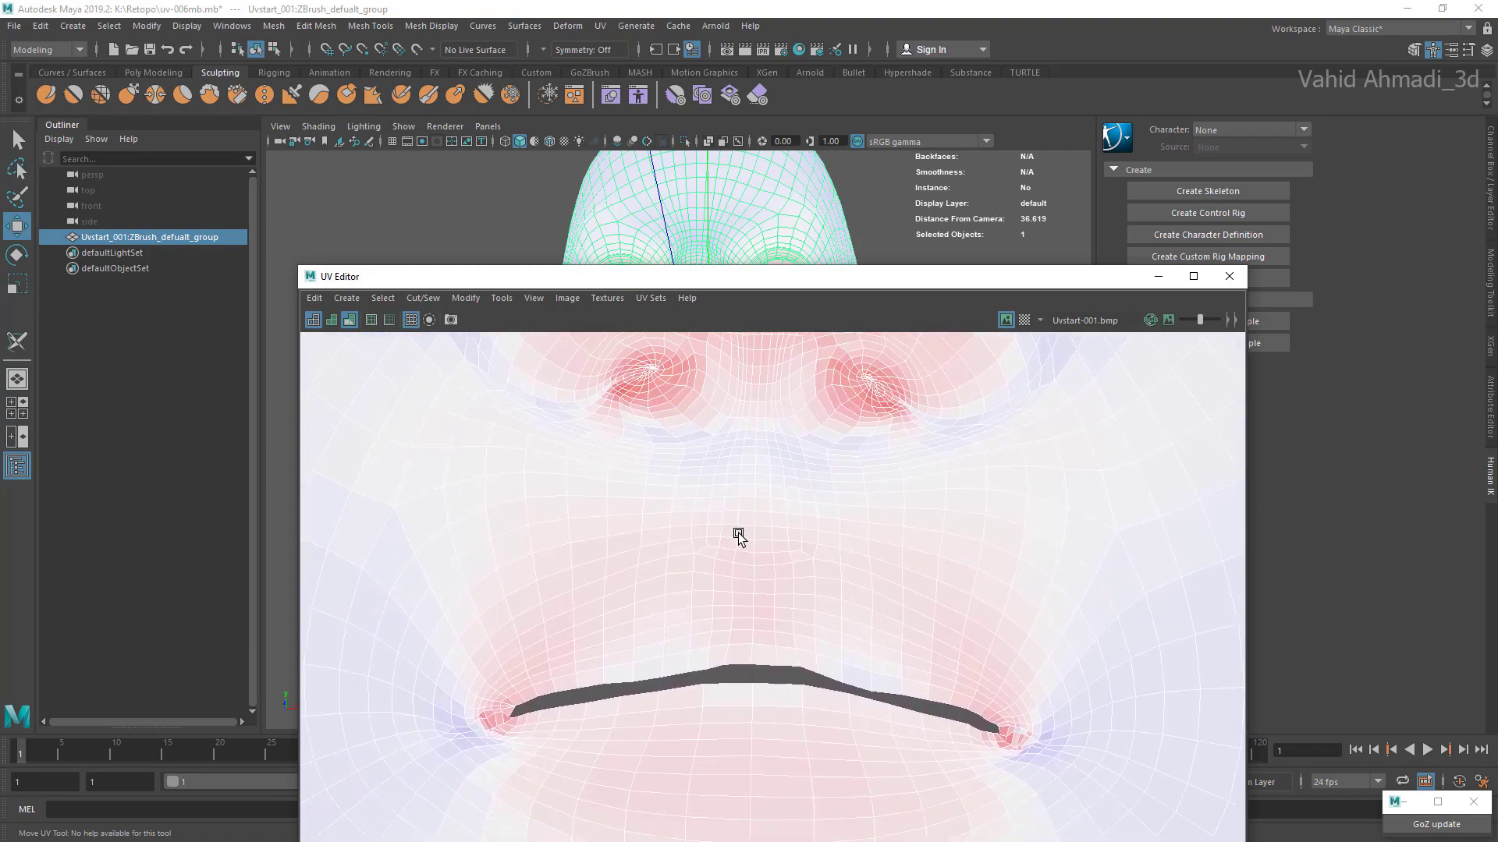
{"action": "right_click_drag", "start_coordinate": [647, 611], "coordinate": [640, 648]}
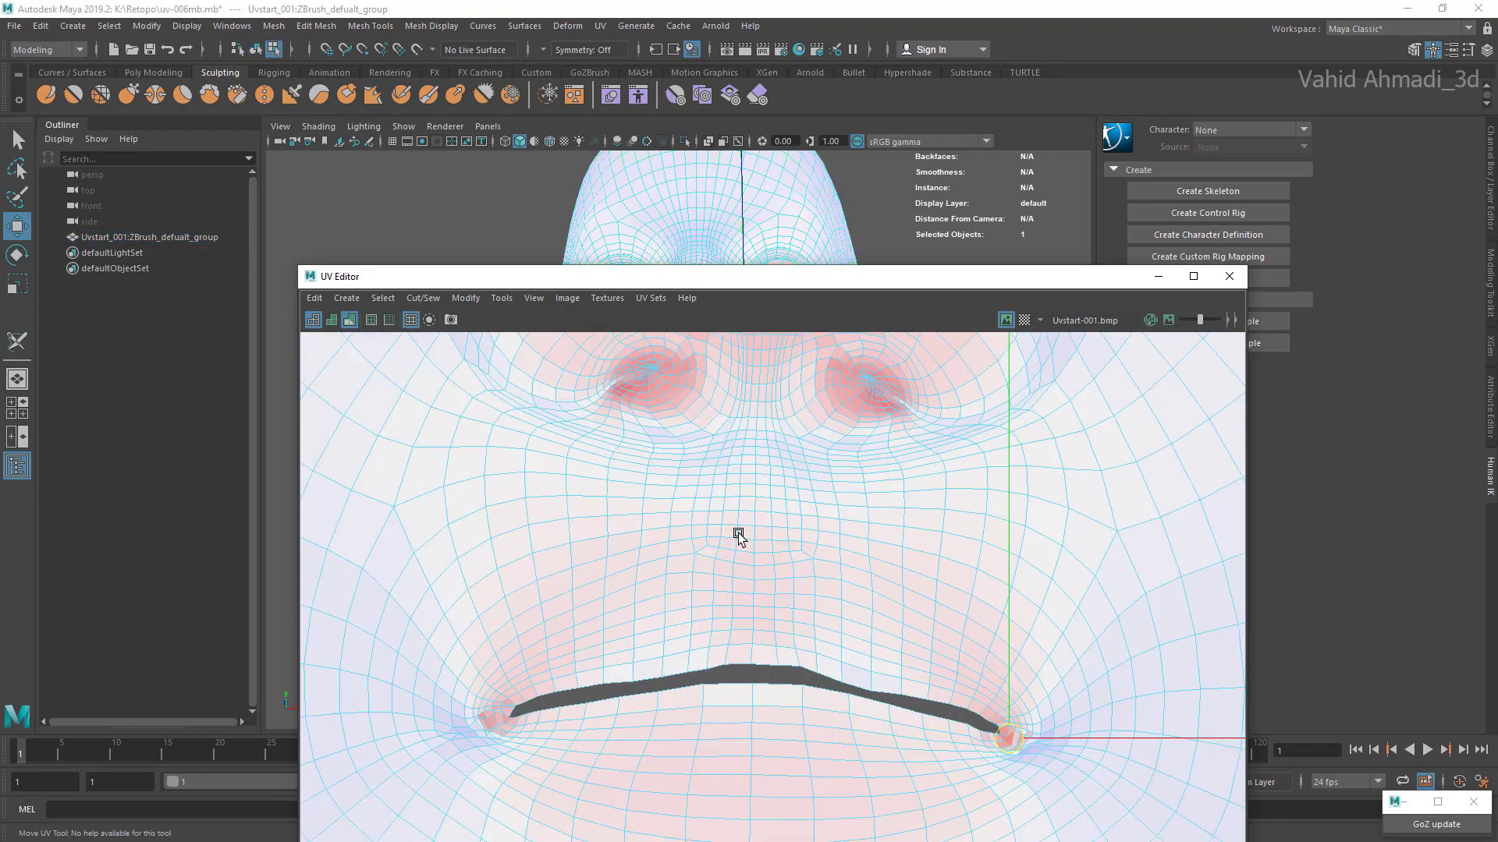
{"action": "middle_click_drag", "start_coordinate": [515, 722], "coordinate": [599, 669], "text": "alt"}
{"action": "scroll", "coordinate": [599, 670], "scroll_direction": "up", "scroll_amount": 8}
{"action": "left_click", "coordinate": [592, 638]}
{"action": "scroll", "coordinate": [596, 639], "scroll_direction": "up", "scroll_amount": 3}
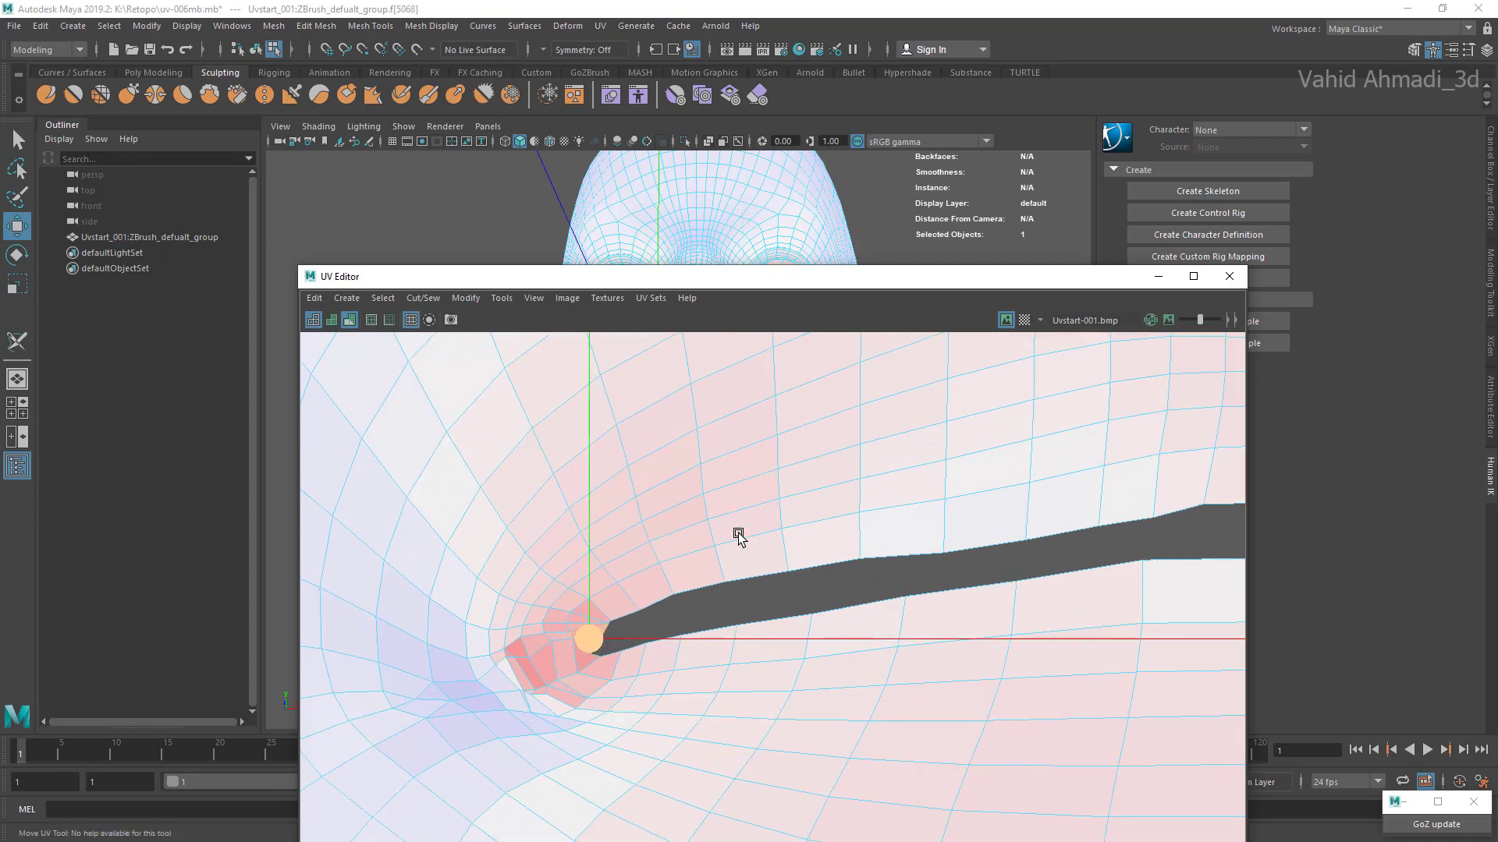
{"action": "left_click_drag", "start_coordinate": [592, 639], "coordinate": [579, 637]}
{"action": "scroll", "coordinate": [600, 637], "scroll_direction": "up", "scroll_amount": 3}
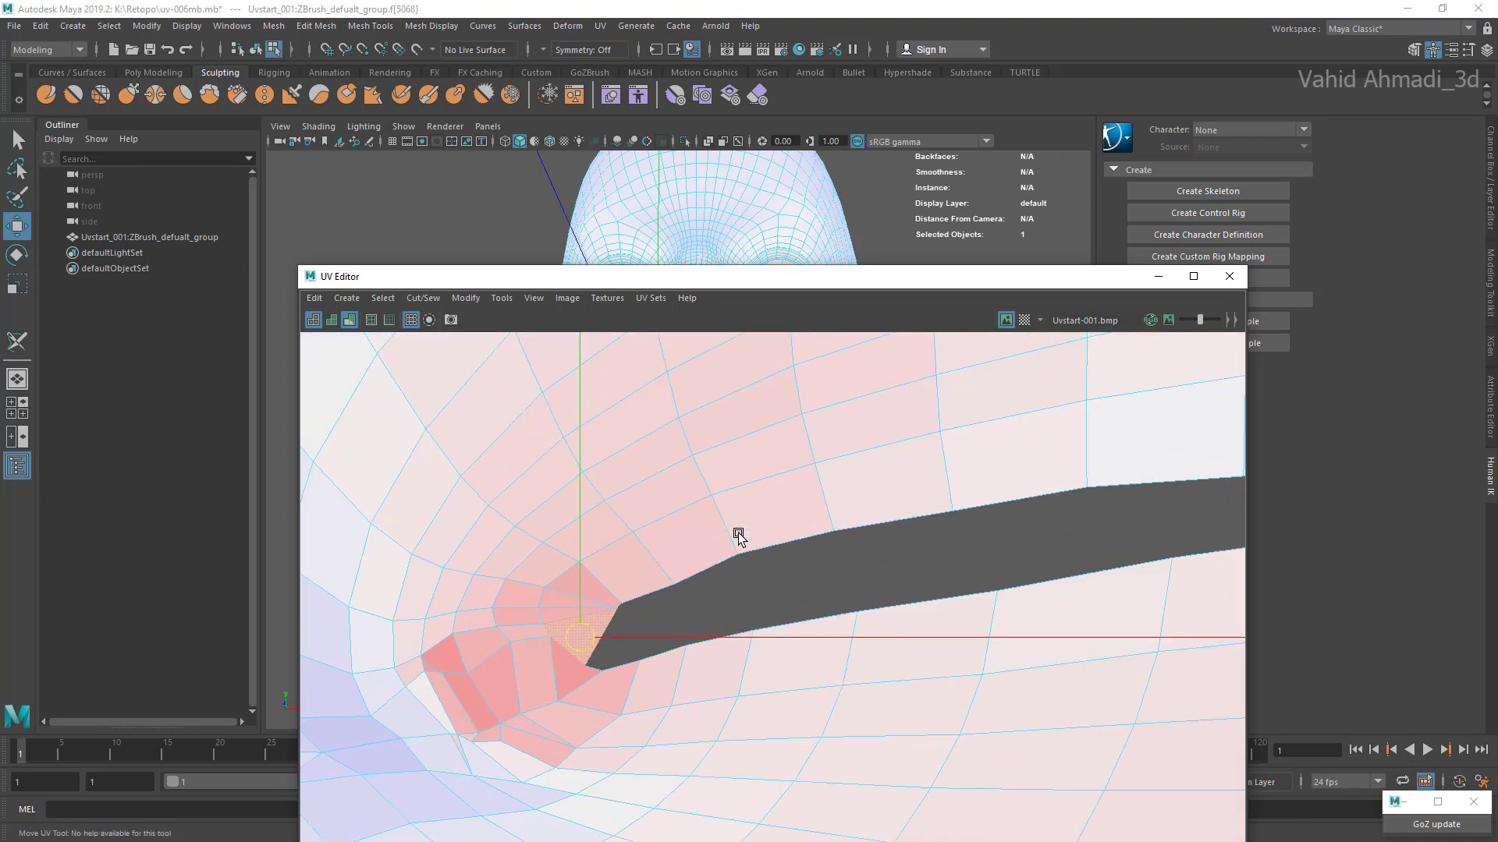
Step: Nudge the upper-lip faces at this corner to smooth the upper edge of the mouth opening
{"action": "key", "text": "ctrl+z"}
{"action": "key", "text": "ctrl+z"}
{"action": "key", "text": "ctrl+z"}
{"action": "key", "text": "ctrl+z"}
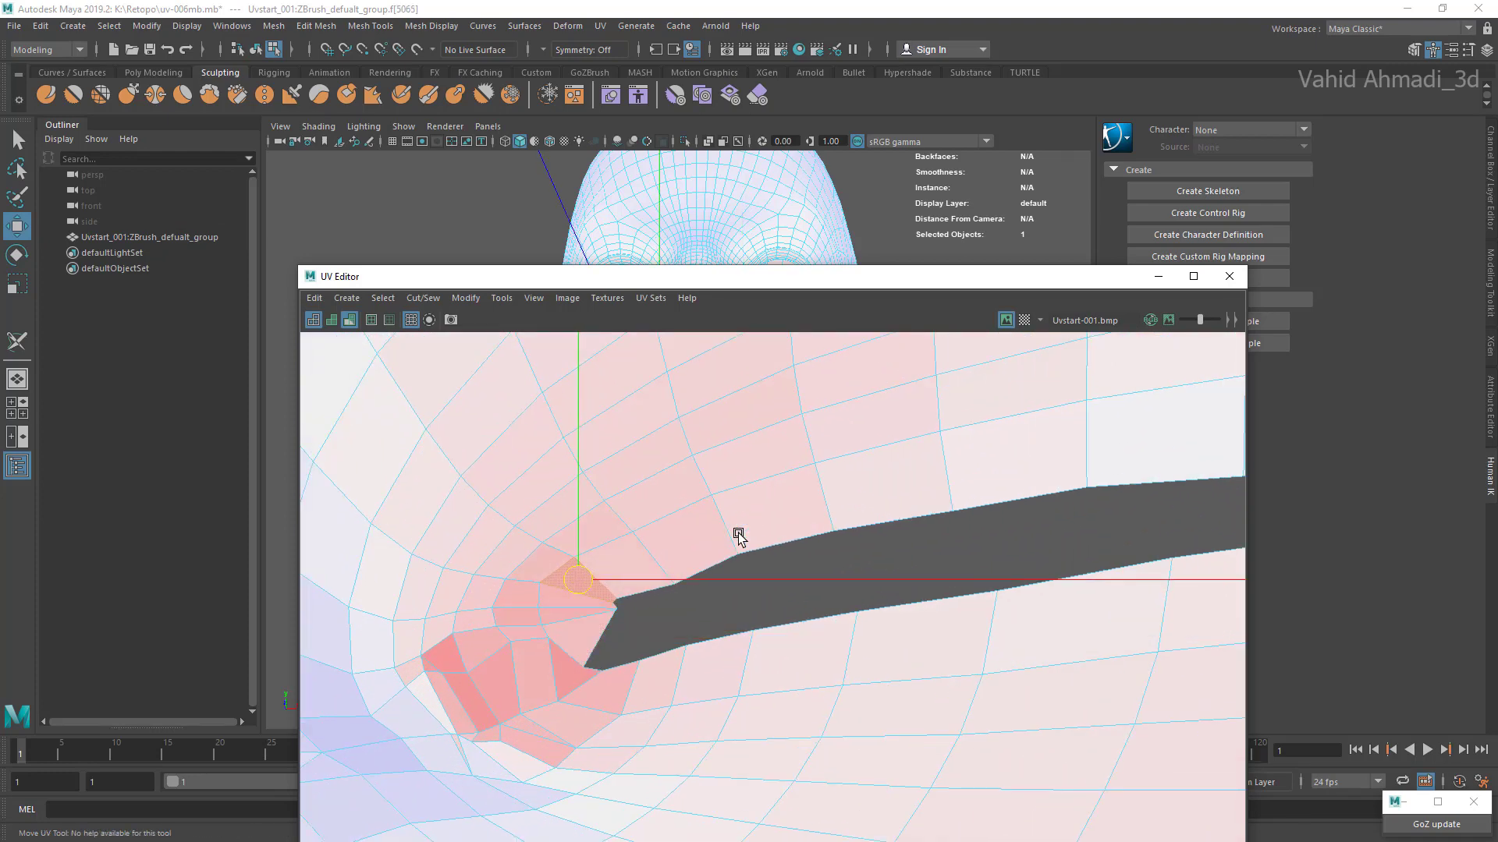
{"action": "key", "text": "ctrl+z"}
{"action": "key", "text": "ctrl+z"}
{"action": "key", "text": "ctrl+z"}
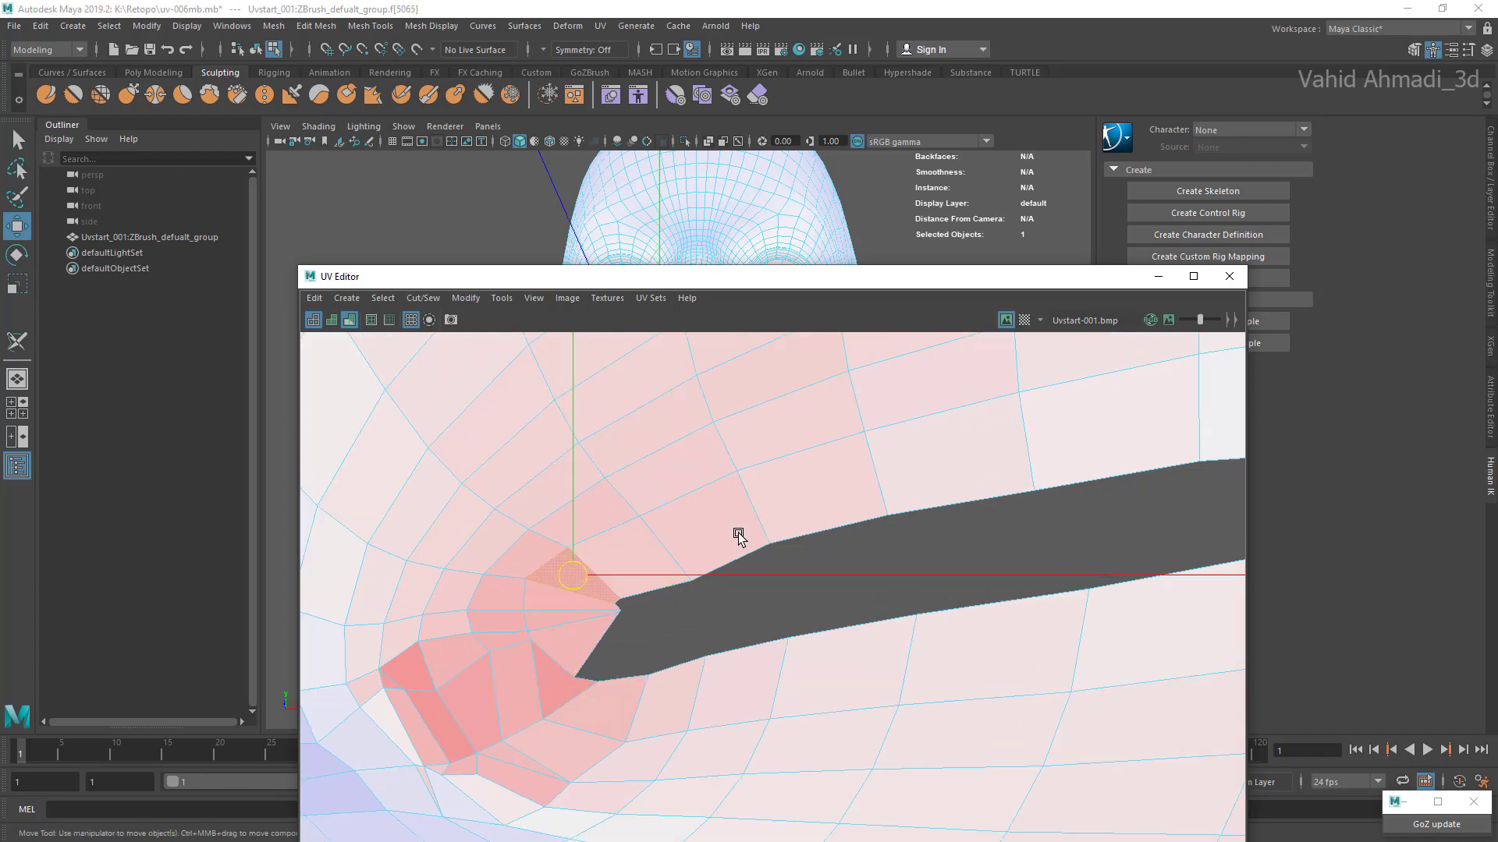
{"action": "key", "text": "ctrl+z"}
{"action": "key", "text": "ctrl+z"}
{"action": "key", "text": "ctrl+z"}
{"action": "key", "text": "ctrl+z"}
{"action": "key", "text": "ctrl+z"}
{"action": "key", "text": "ctrl+z"}
{"action": "key", "text": "ctrl+z"}
{"action": "key", "text": "ctrl+z"}
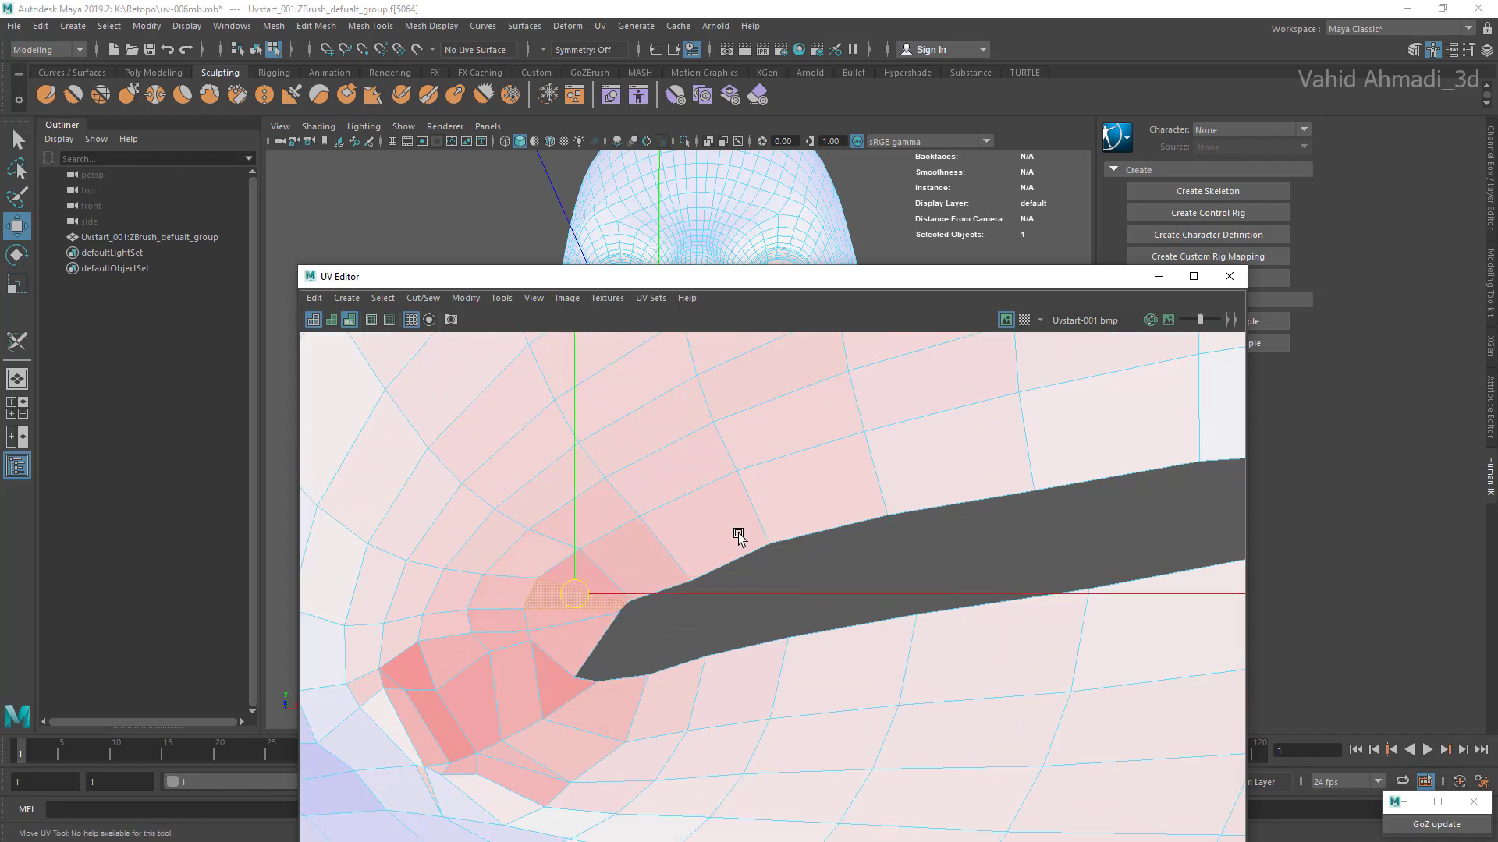
Step: Undo the recent series of face moves at this lip corner
{"action": "key", "text": "ctrl+z"}
{"action": "key", "text": "ctrl+z"}
{"action": "key", "text": "ctrl+z"}
{"action": "key", "text": "ctrl+z"}
{"action": "key", "text": "ctrl+z"}
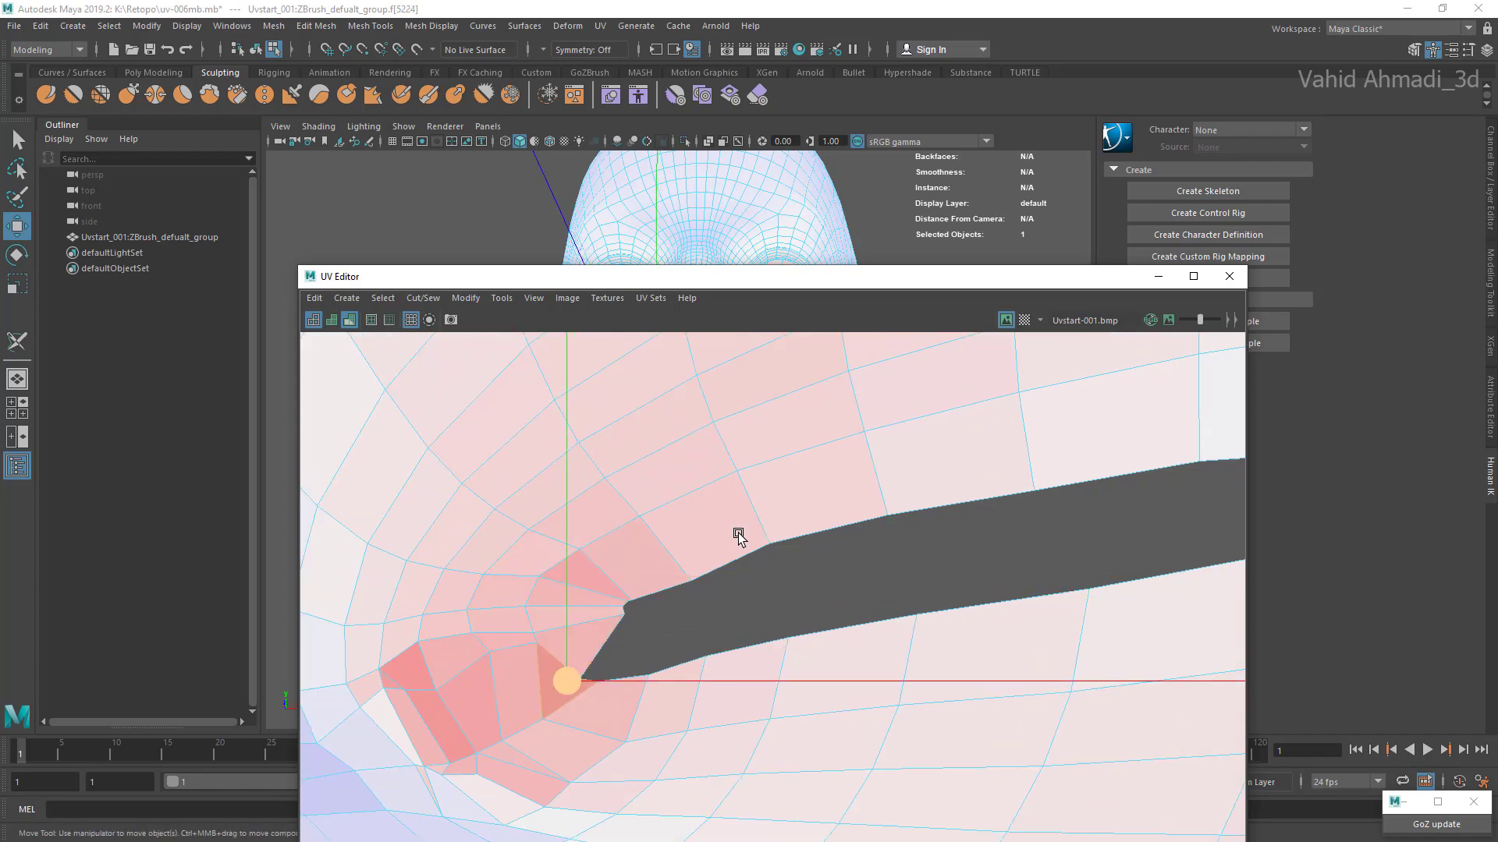
{"action": "key", "text": "ctrl+z"}
{"action": "key", "text": "ctrl+z"}
{"action": "key", "text": "ctrl+z"}
{"action": "key", "text": "ctrl+z"}
{"action": "key", "text": "ctrl+z"}
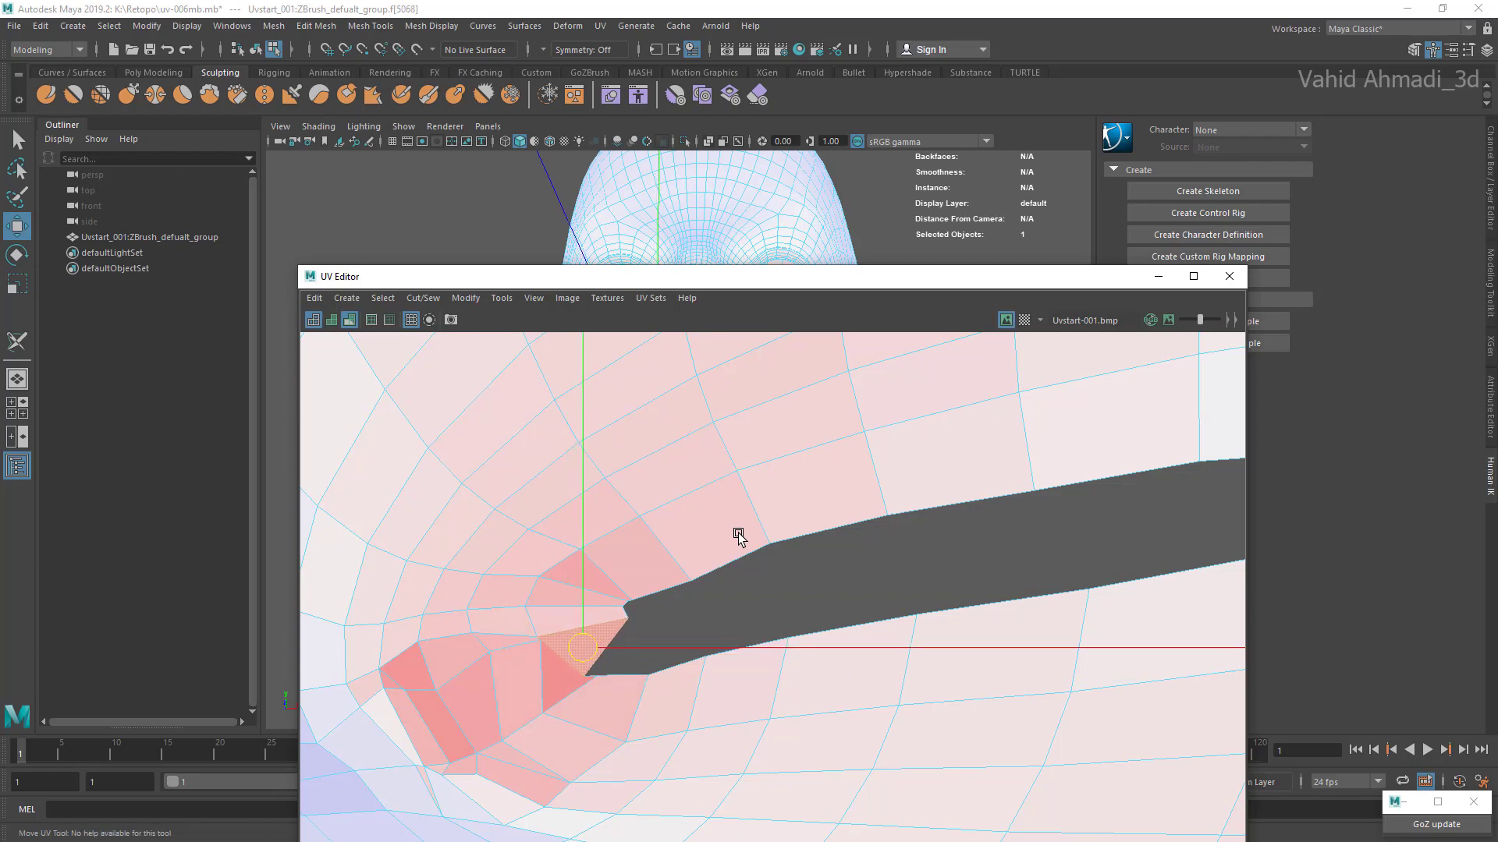
{"action": "key", "text": "ctrl+z"}
{"action": "key", "text": "ctrl+z"}
{"action": "key", "text": "ctrl+z"}
{"action": "key", "text": "ctrl+z"}
{"action": "key", "text": "ctrl+z"}
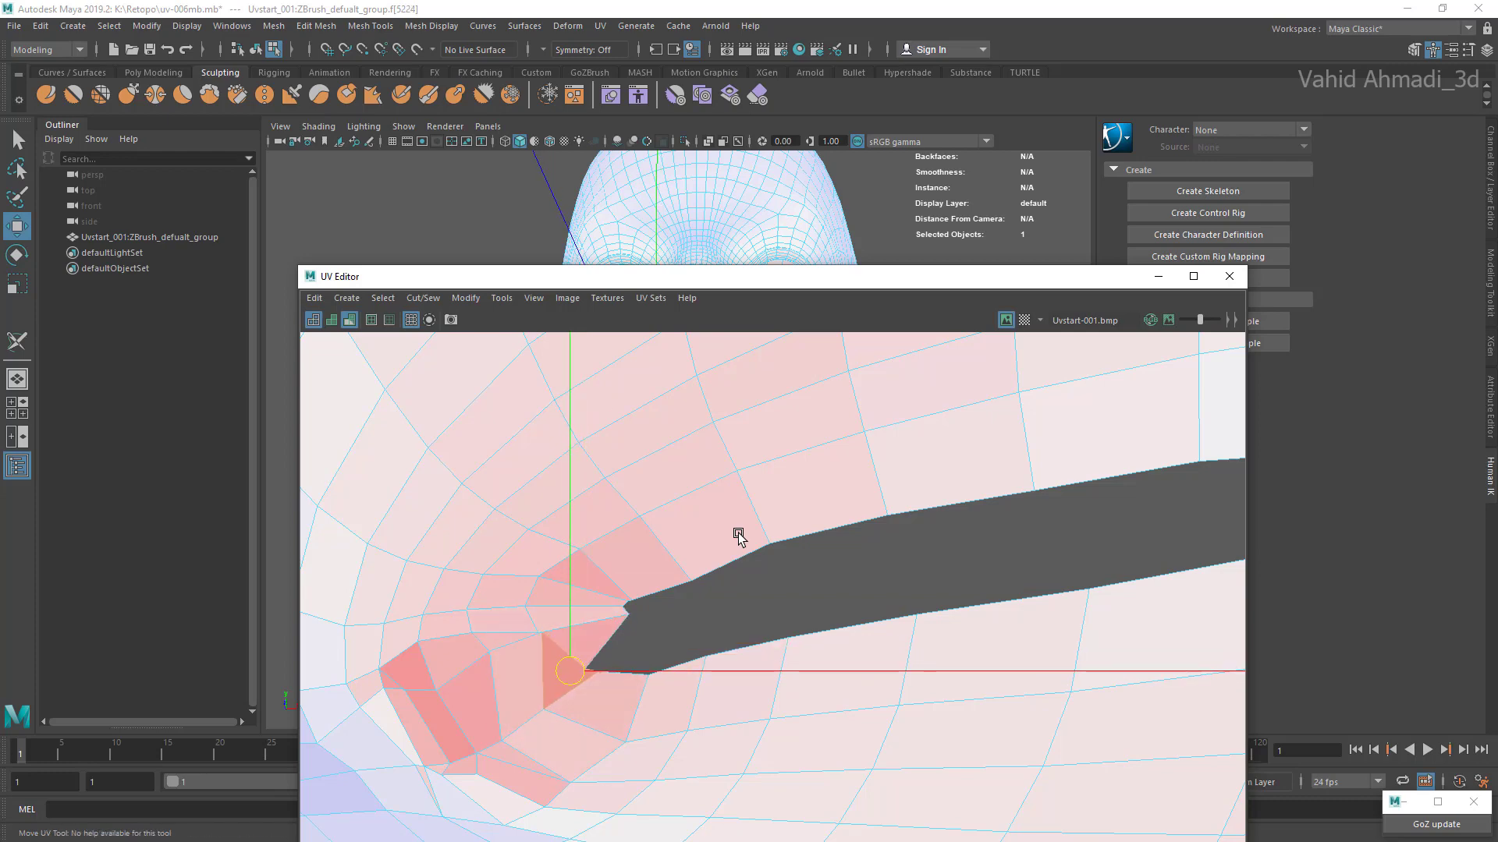
{"action": "key", "text": "ctrl+z"}
{"action": "key", "text": "ctrl+z"}
{"action": "key", "text": "ctrl+z"}
{"action": "key", "text": "ctrl+z"}
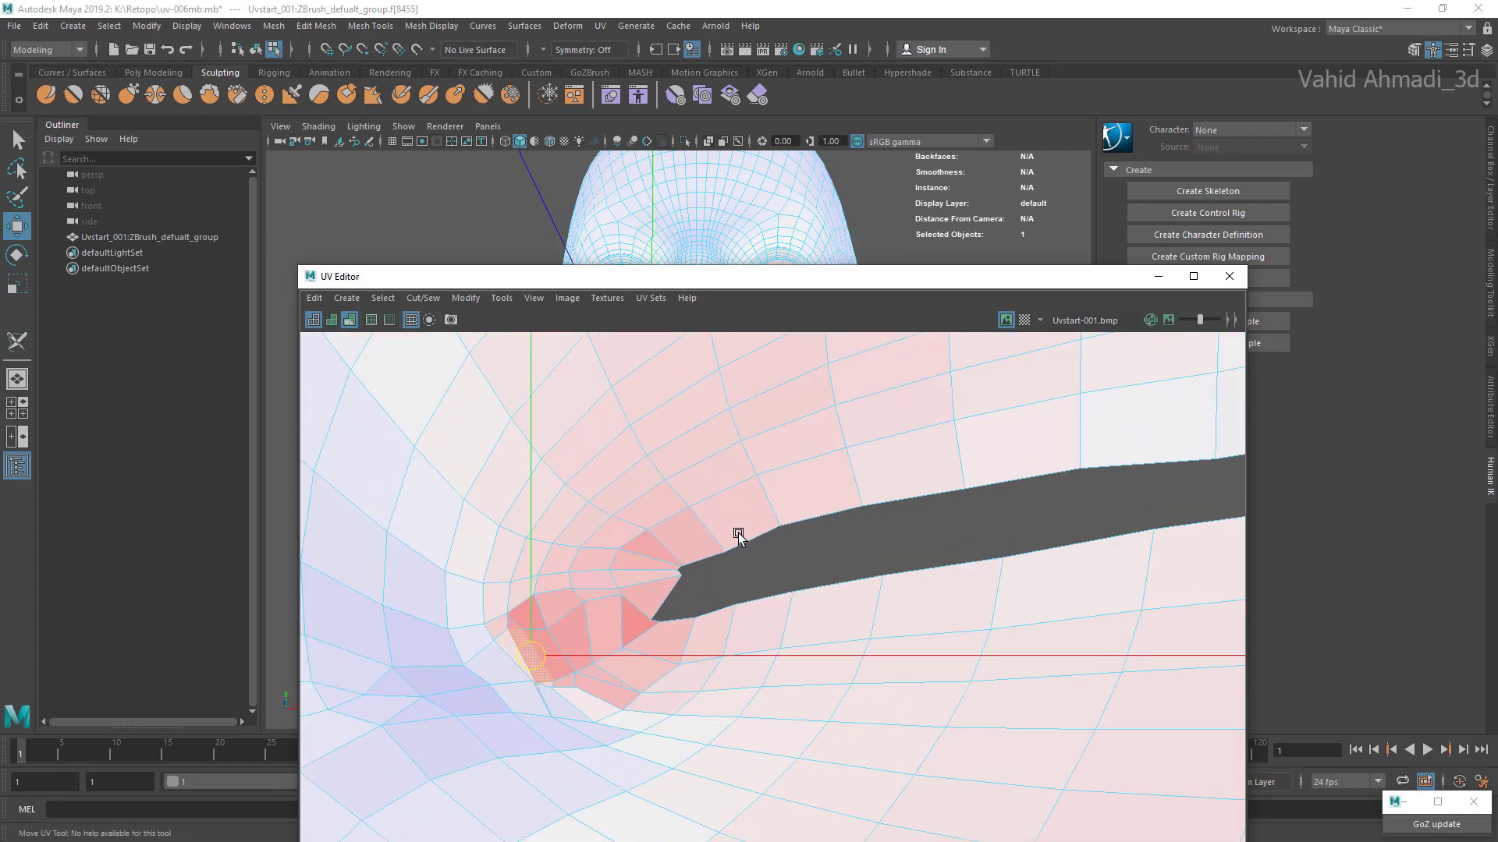
Step: Open the UV Toolkit and try the Optimize Tool at the lip corner, finishing back in the Move tool
{"action": "key", "text": "alt+m"}
{"action": "left_click", "coordinate": [502, 298]}
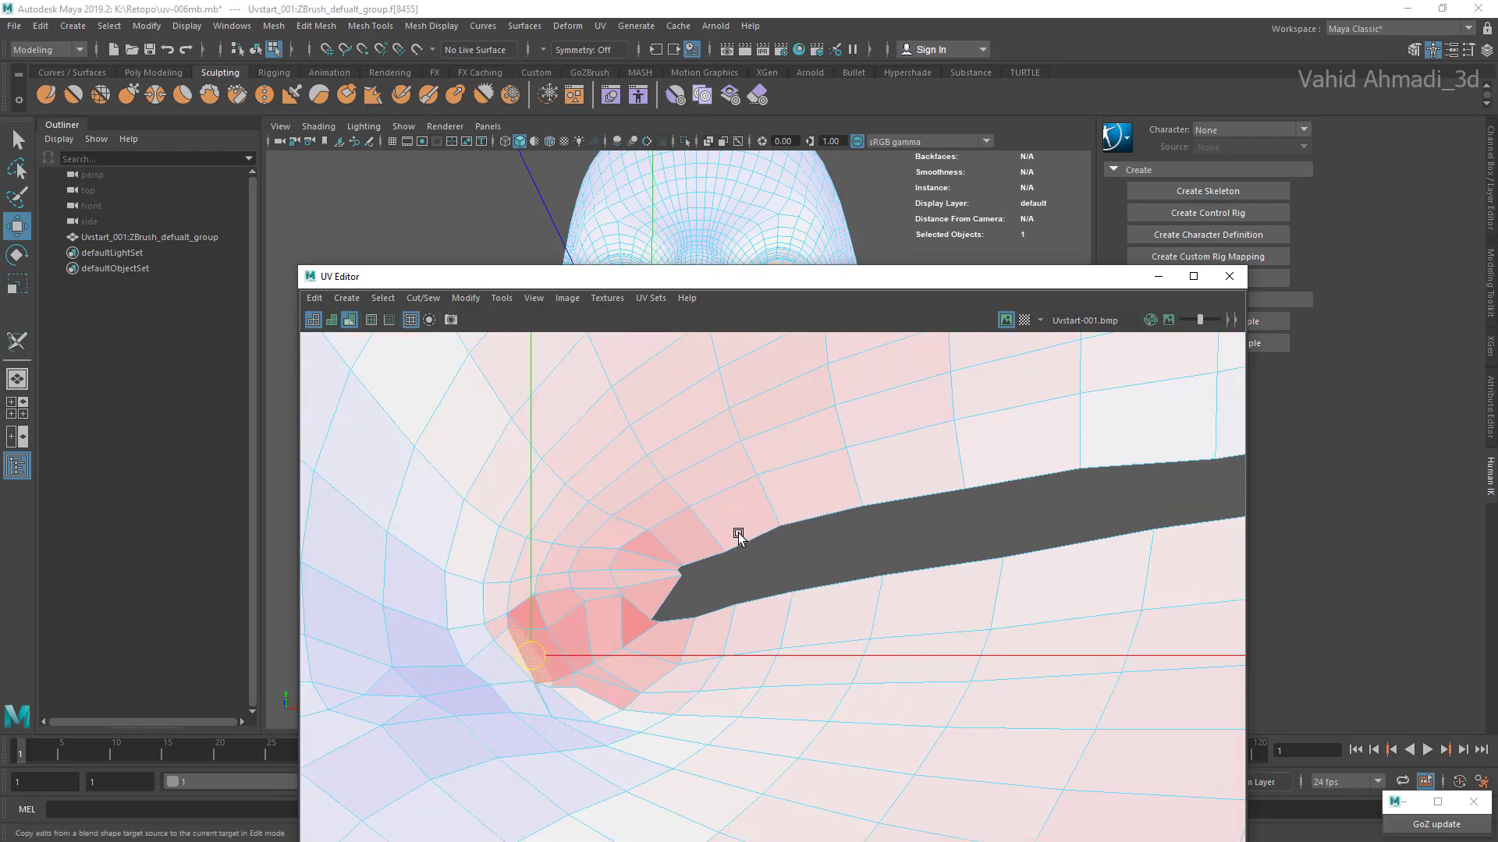
{"action": "left_click", "coordinate": [600, 26]}
{"action": "key", "text": "Escape"}
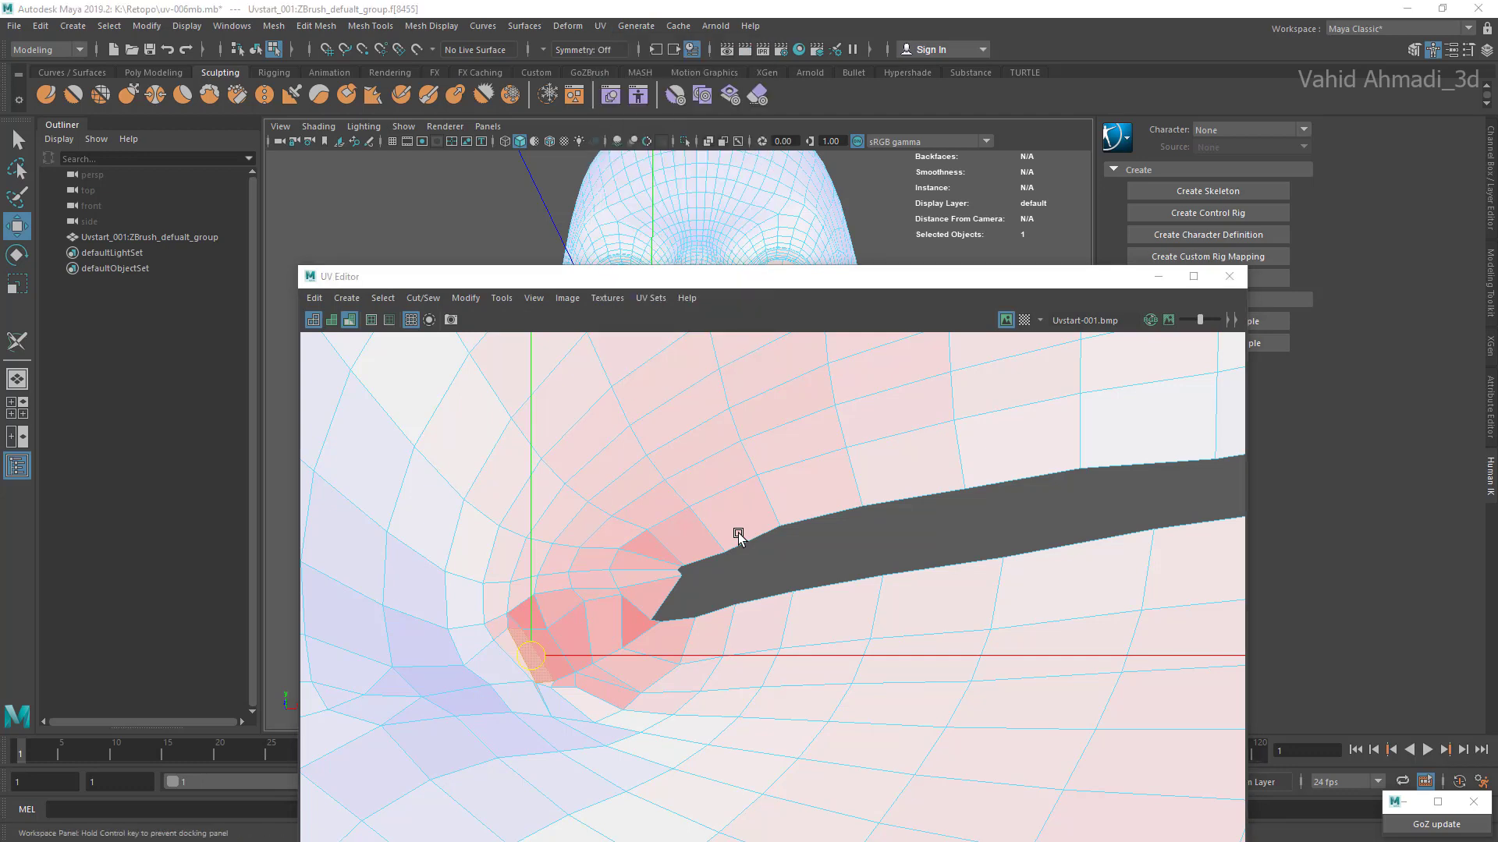
{"action": "left_click", "coordinate": [909, 520]}
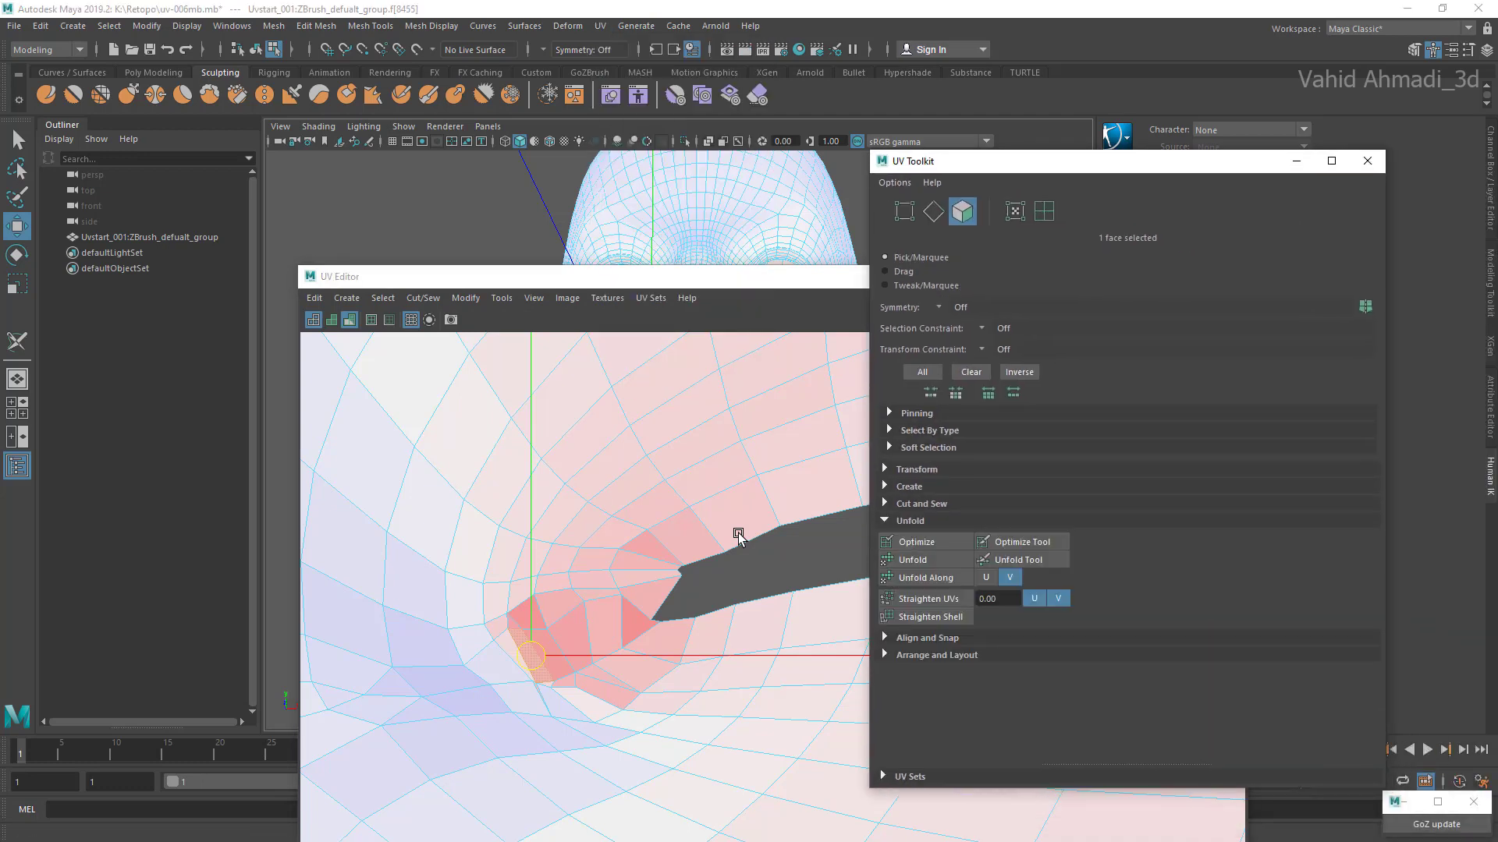
{"action": "left_click", "coordinate": [1022, 541]}
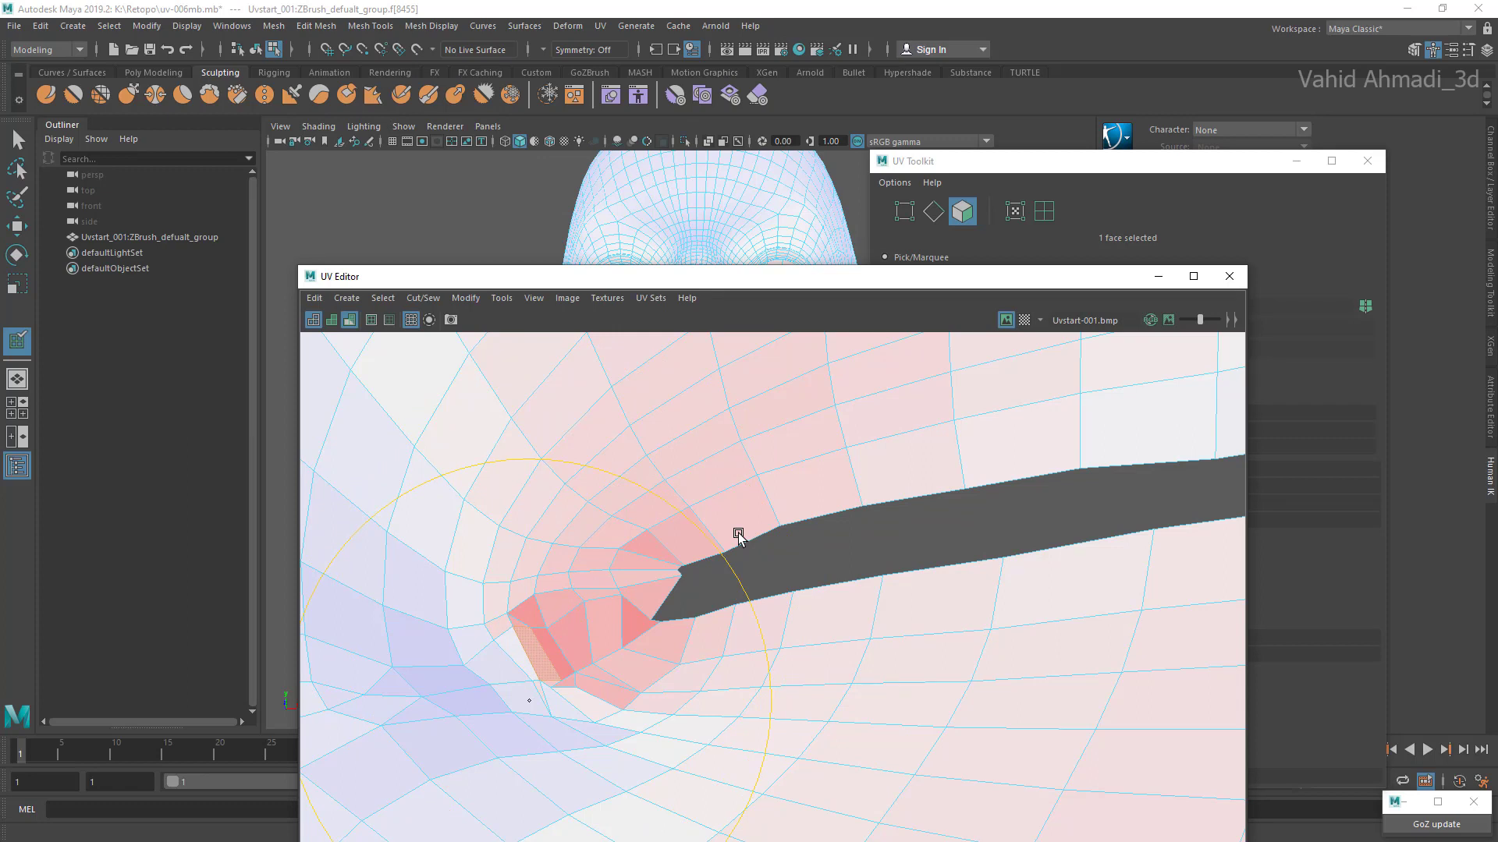
{"action": "left_click", "coordinate": [17, 227]}
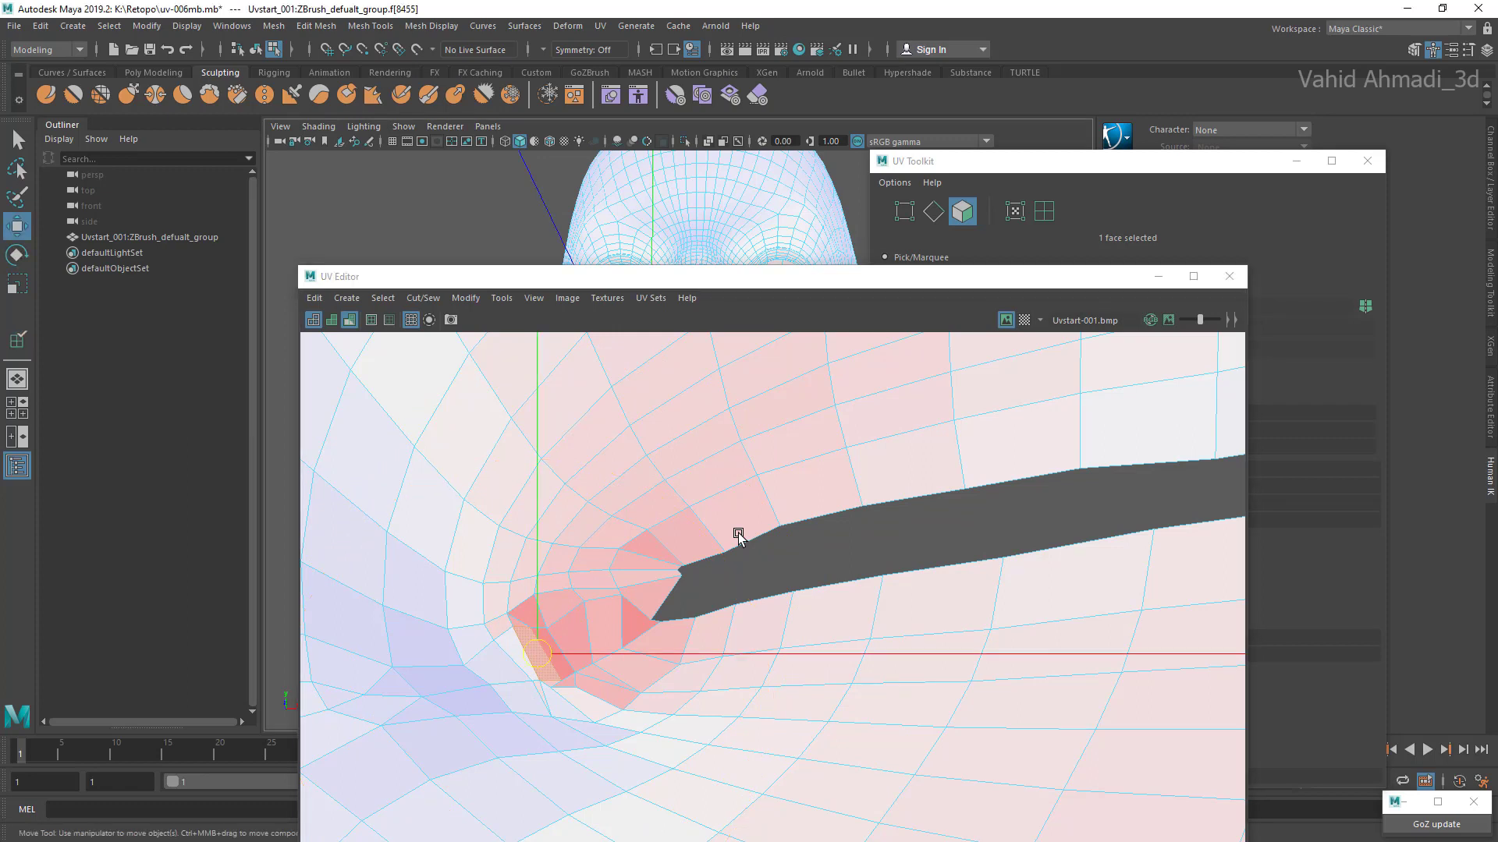
Step: Select faces at the lip corner and switch to edge selection to pick the edges inside that corner
{"action": "scroll", "coordinate": [538, 567], "scroll_direction": "up", "scroll_amount": 1}
{"action": "mouse_move", "coordinate": [571, 652]}
{"action": "left_mouse_down"}
{"action": "mouse_move", "coordinate": [599, 583]}
{"action": "mouse_move", "coordinate": [660, 604]}
{"action": "mouse_move", "coordinate": [577, 555]}
{"action": "mouse_move", "coordinate": [614, 568]}
{"action": "left_mouse_up"}
{"action": "left_click", "coordinate": [611, 634]}
{"action": "left_click", "coordinate": [662, 601]}
{"action": "scroll", "coordinate": [676, 578], "scroll_direction": "up", "scroll_amount": 2}
{"action": "right_click", "coordinate": [595, 556]}
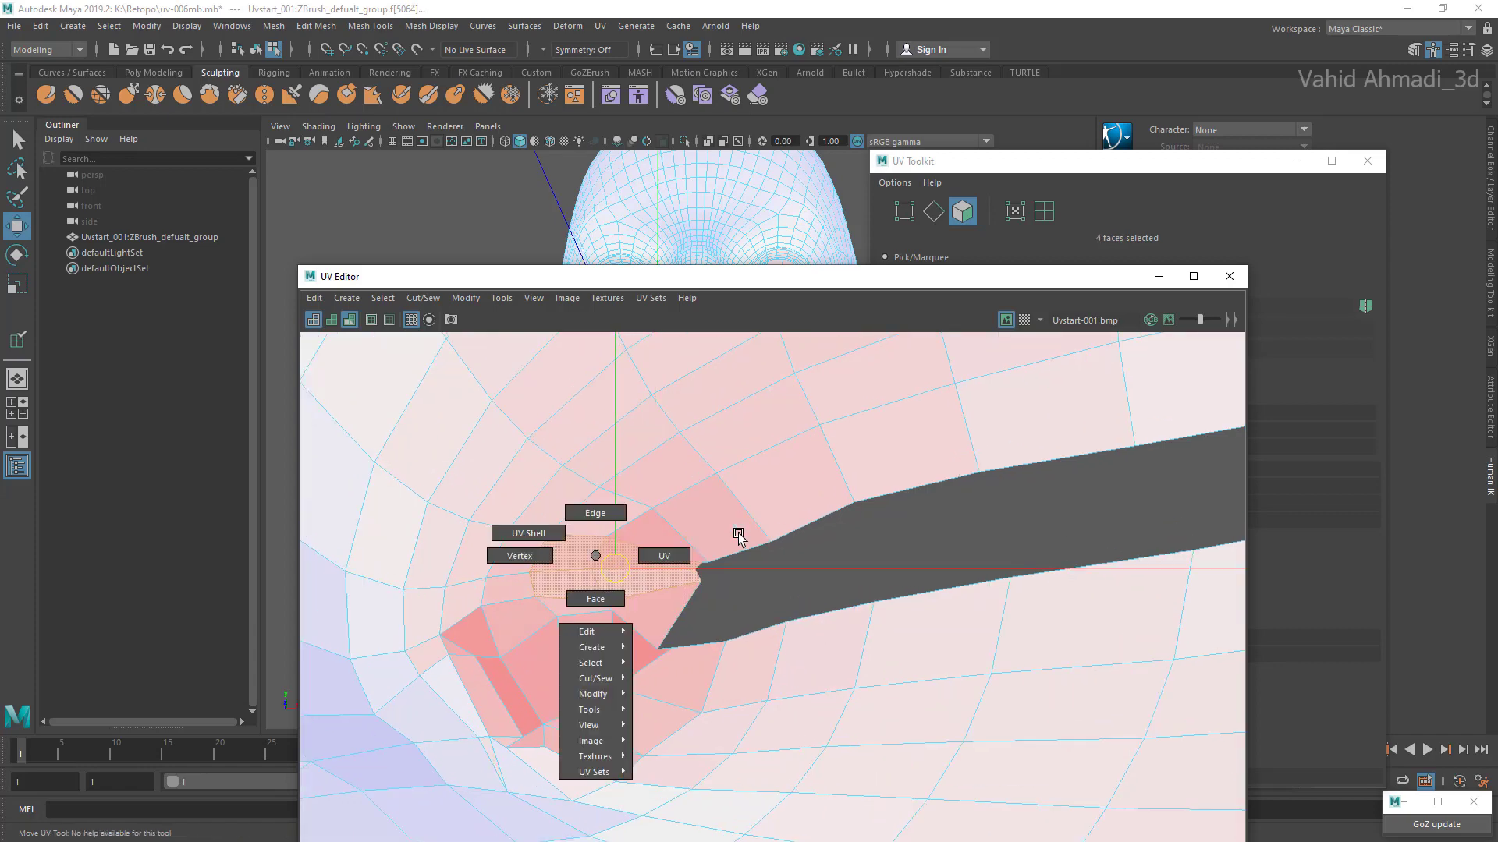
{"action": "left_click", "coordinate": [595, 512]}
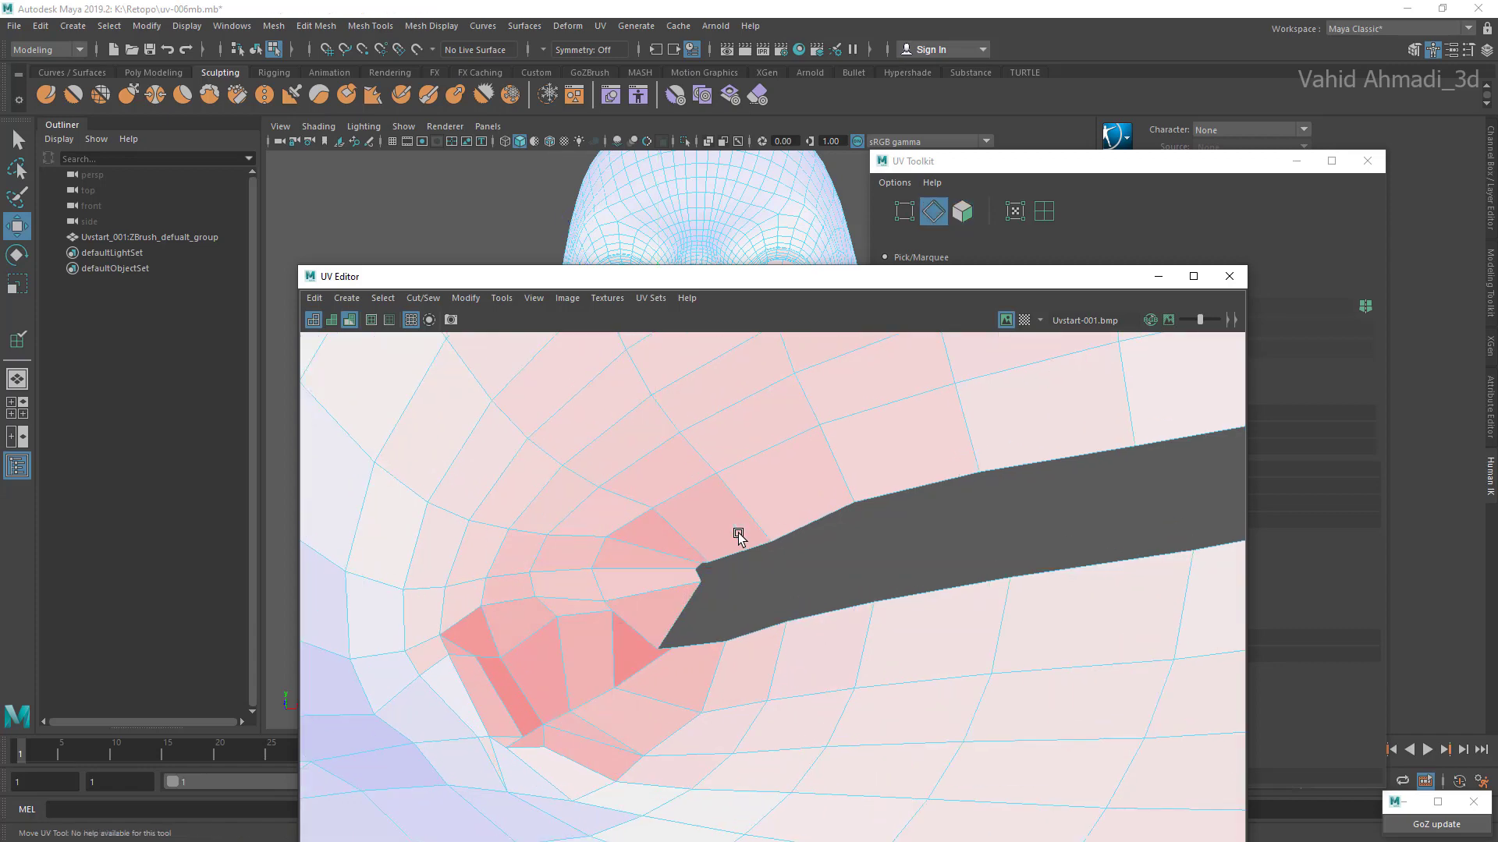
{"action": "left_click_drag", "start_coordinate": [612, 569], "coordinate": [619, 622]}
{"action": "scroll", "coordinate": [738, 534], "scroll_direction": "down", "scroll_amount": 6}
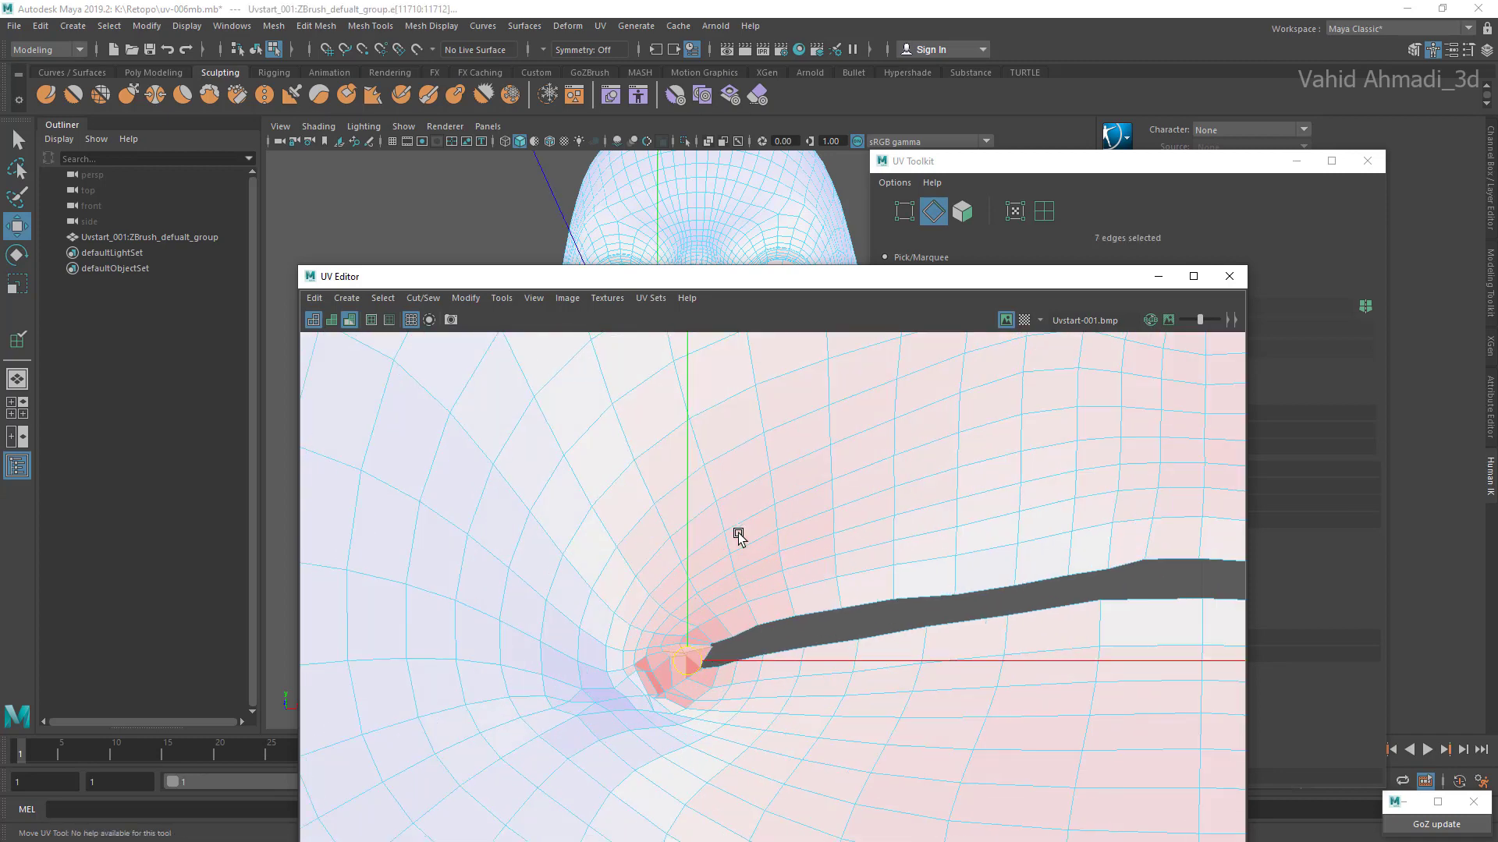
{"action": "scroll", "coordinate": [738, 533], "scroll_direction": "up", "scroll_amount": 4}
{"action": "scroll", "coordinate": [738, 533], "scroll_direction": "up", "scroll_amount": 3}
Step: Switch to face selection and slightly nudge the compressed faces inside the lip corner
{"action": "mouse_move", "coordinate": [634, 610]}
{"action": "right_mouse_down"}
{"action": "mouse_move", "coordinate": [634, 628]}
{"action": "mouse_move", "coordinate": [616, 610]}
{"action": "mouse_move", "coordinate": [634, 652]}
{"action": "right_mouse_up"}
{"action": "left_click", "coordinate": [629, 663]}
{"action": "left_click_drag", "start_coordinate": [621, 665], "coordinate": [619, 670]}
{"action": "left_click", "coordinate": [644, 749]}
{"action": "left_click", "coordinate": [538, 729]}
Step: Move the outermost face of the compressed lip-corner cluster slightly toward the cheek
{"action": "scroll", "coordinate": [538, 705], "scroll_direction": "down", "scroll_amount": 3}
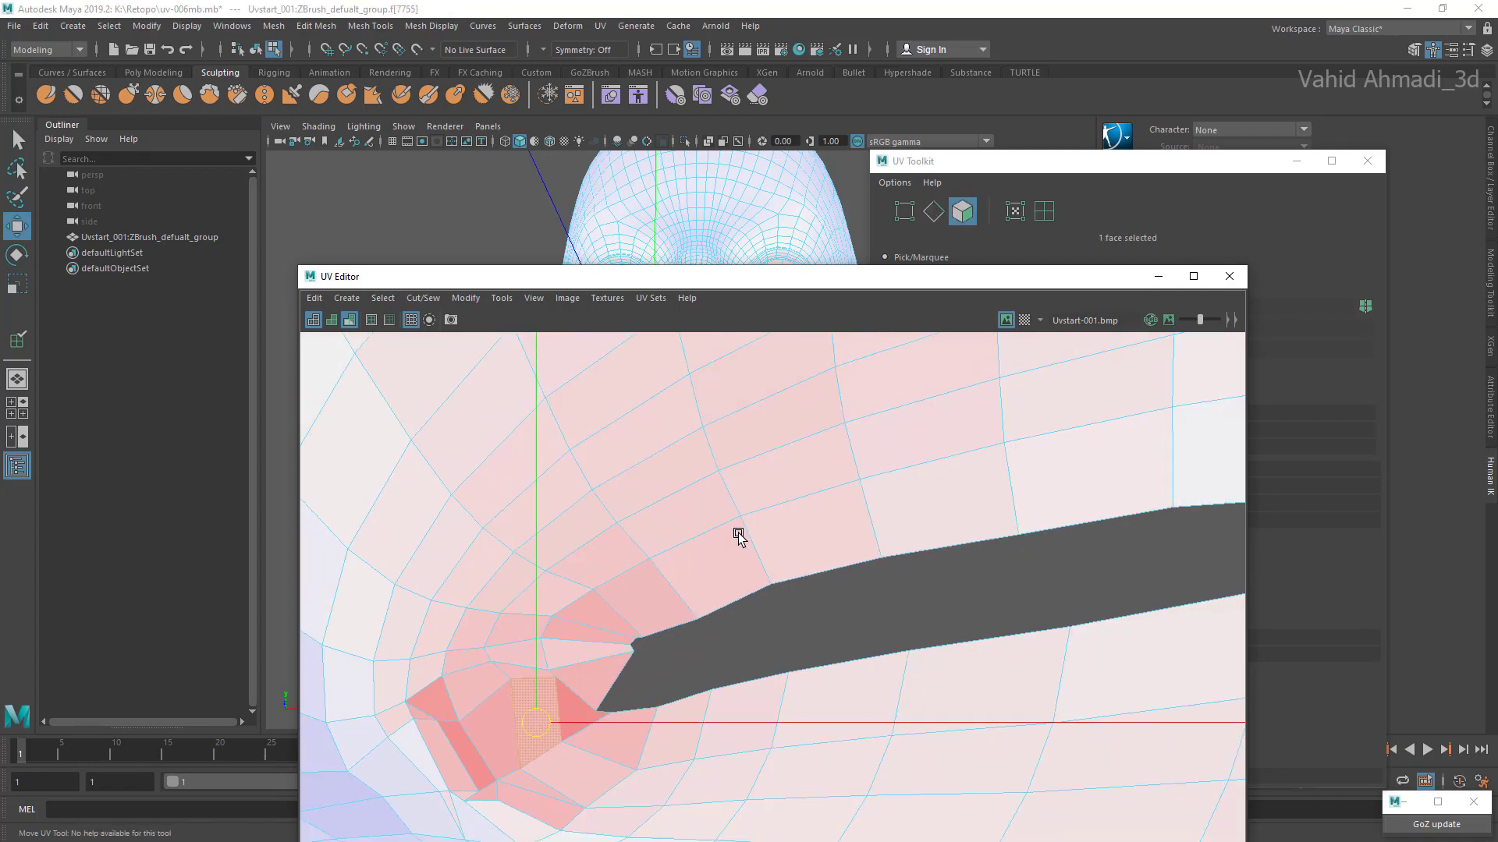
{"action": "middle_click_drag", "start_coordinate": [538, 705], "coordinate": [700, 589], "text": "alt"}
{"action": "scroll", "coordinate": [614, 643], "scroll_direction": "up", "scroll_amount": 2}
{"action": "left_click", "coordinate": [611, 640]}
{"action": "left_click_drag", "start_coordinate": [611, 637], "coordinate": [606, 639]}
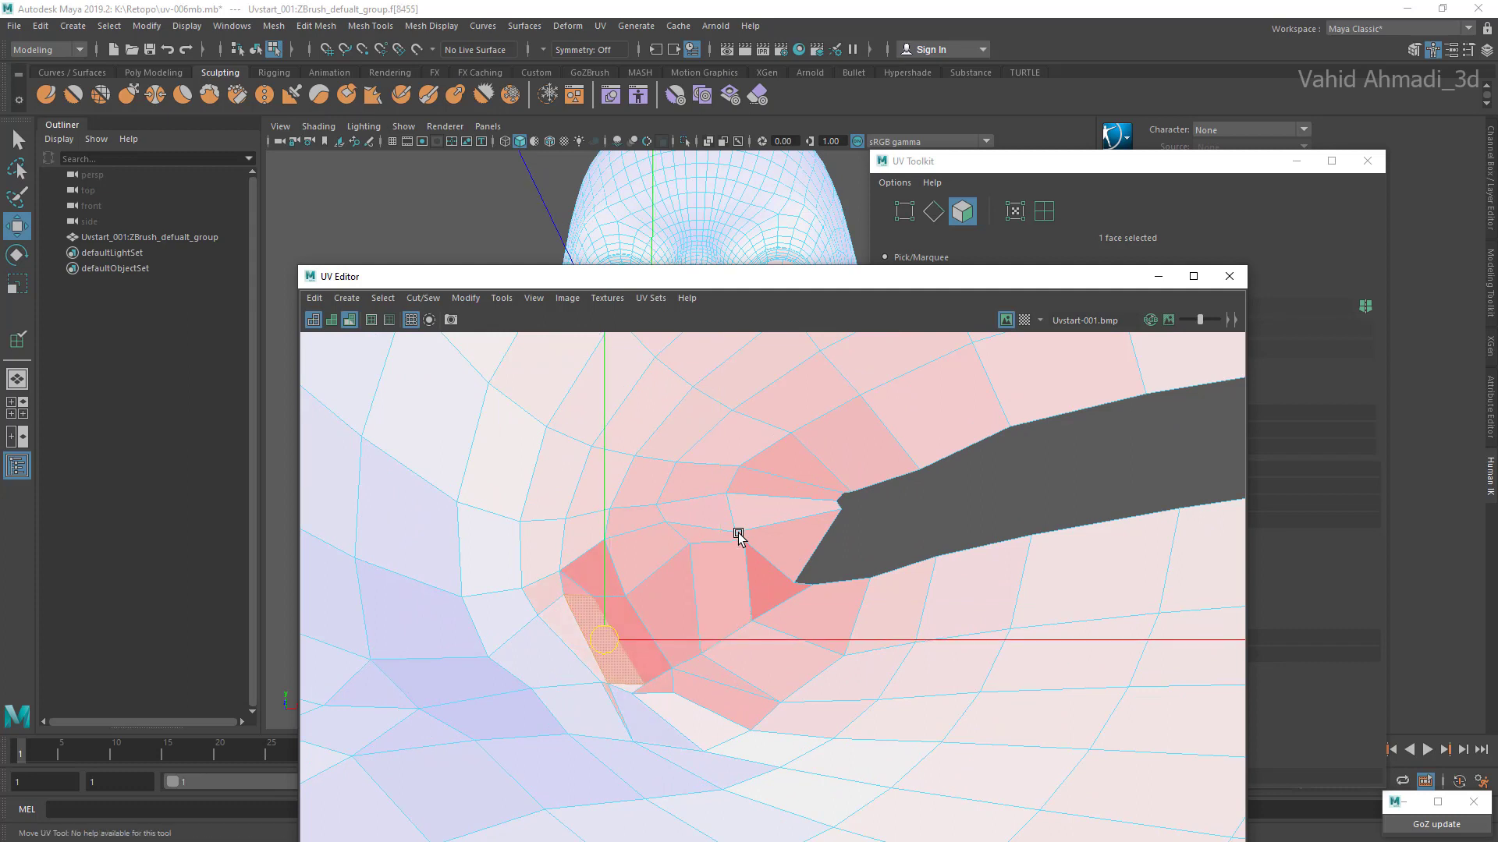
Step: Nudge the faces along the upper side of the lip corner slightly away from the mouth opening
{"action": "left_click", "coordinate": [788, 546]}
{"action": "left_click", "coordinate": [782, 512]}
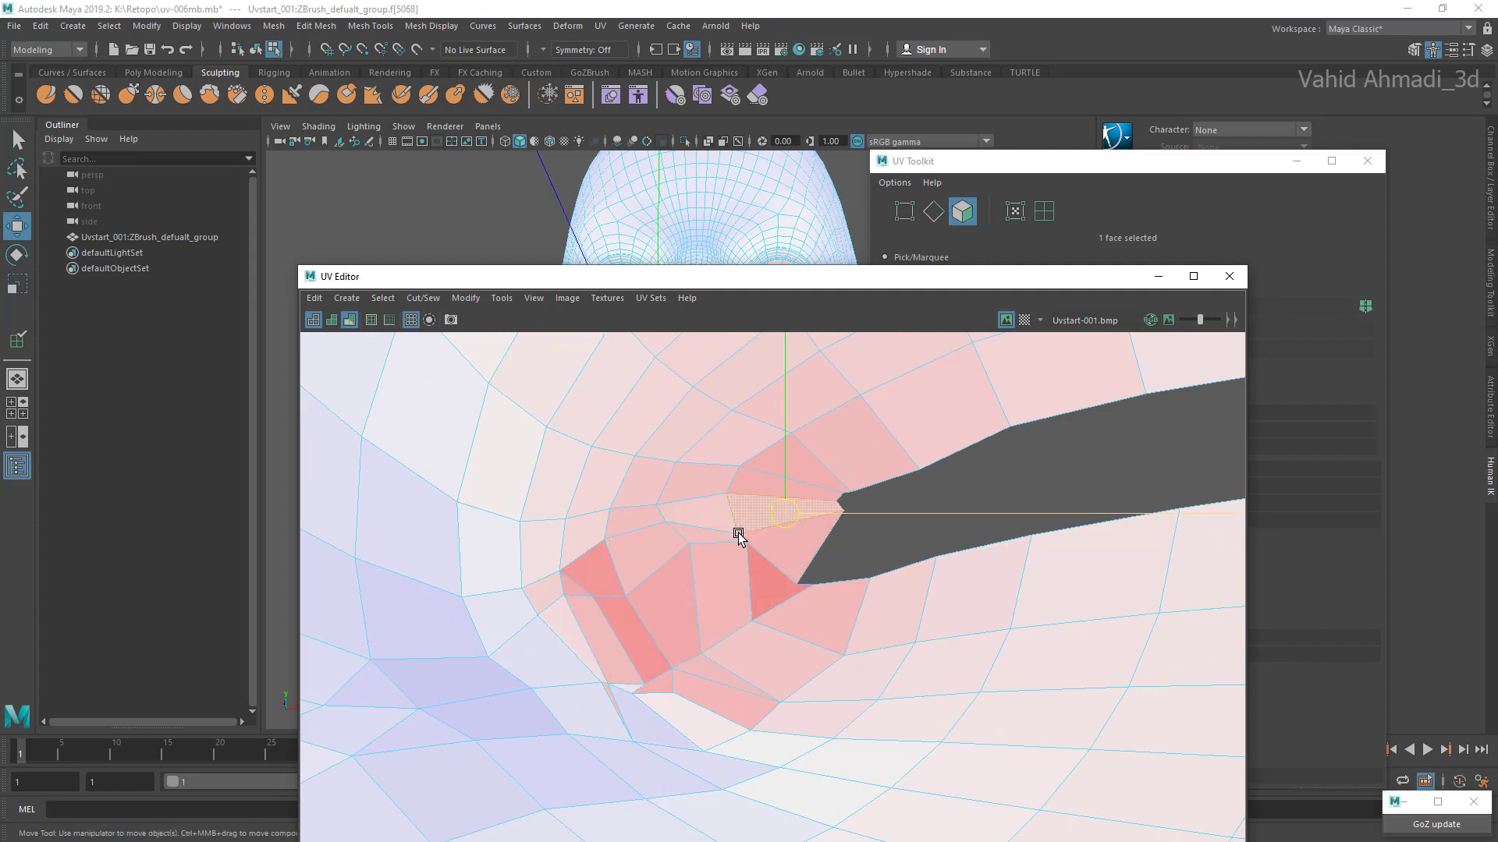
{"action": "left_click_drag", "start_coordinate": [785, 513], "coordinate": [780, 513]}
{"action": "left_click", "coordinate": [782, 485]}
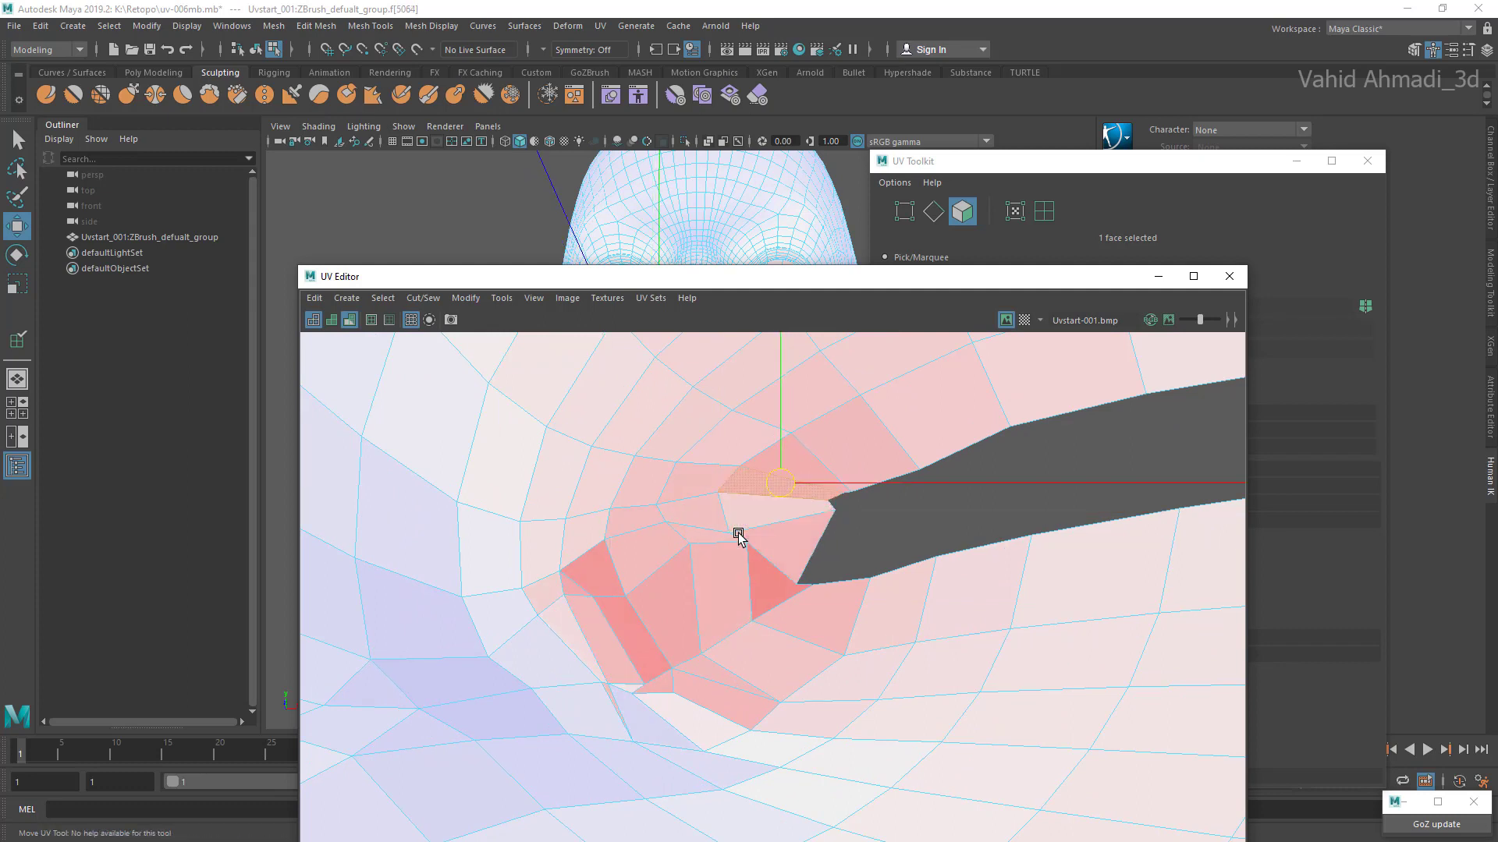
{"action": "left_click", "coordinate": [697, 481]}
{"action": "left_click_drag", "start_coordinate": [698, 481], "coordinate": [688, 481]}
{"action": "left_click", "coordinate": [791, 463]}
{"action": "left_click", "coordinate": [771, 513]}
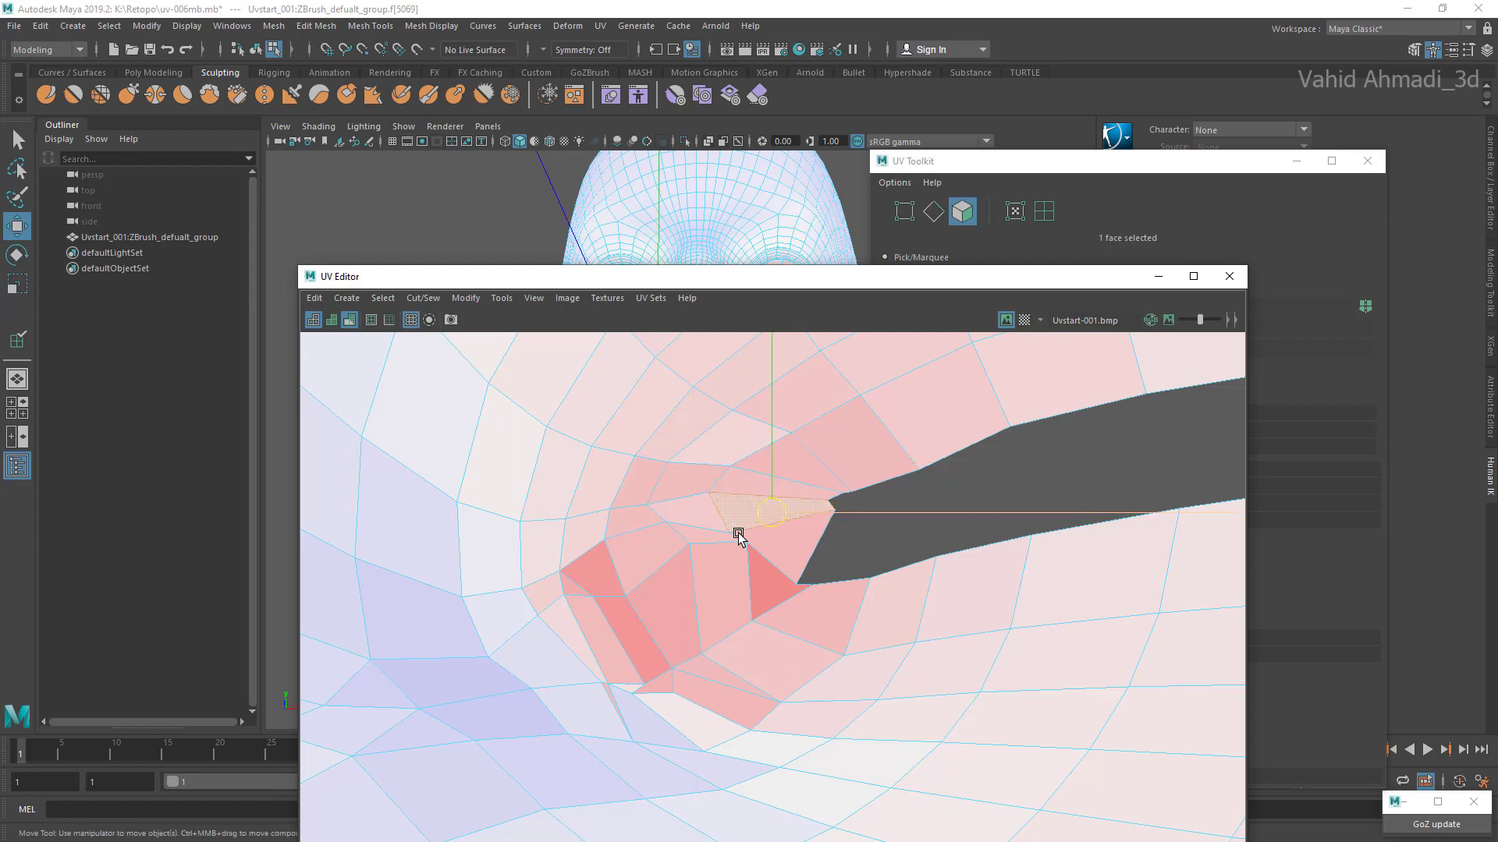
{"action": "left_click_drag", "start_coordinate": [771, 513], "coordinate": [769, 510]}
Step: Nudge the compressed inner face and the face bordering the mouth opening slightly toward the cheek
{"action": "left_click", "coordinate": [720, 598]}
{"action": "left_click_drag", "start_coordinate": [720, 598], "coordinate": [709, 607]}
{"action": "left_click", "coordinate": [779, 545]}
{"action": "left_click_drag", "start_coordinate": [779, 545], "coordinate": [773, 546]}
Step: Move the UV Editor and UV Toolkit windows apart so both can be used
{"action": "left_click_drag", "start_coordinate": [780, 277], "coordinate": [441, 245]}
{"action": "left_click_drag", "start_coordinate": [1092, 160], "coordinate": [1280, 290]}
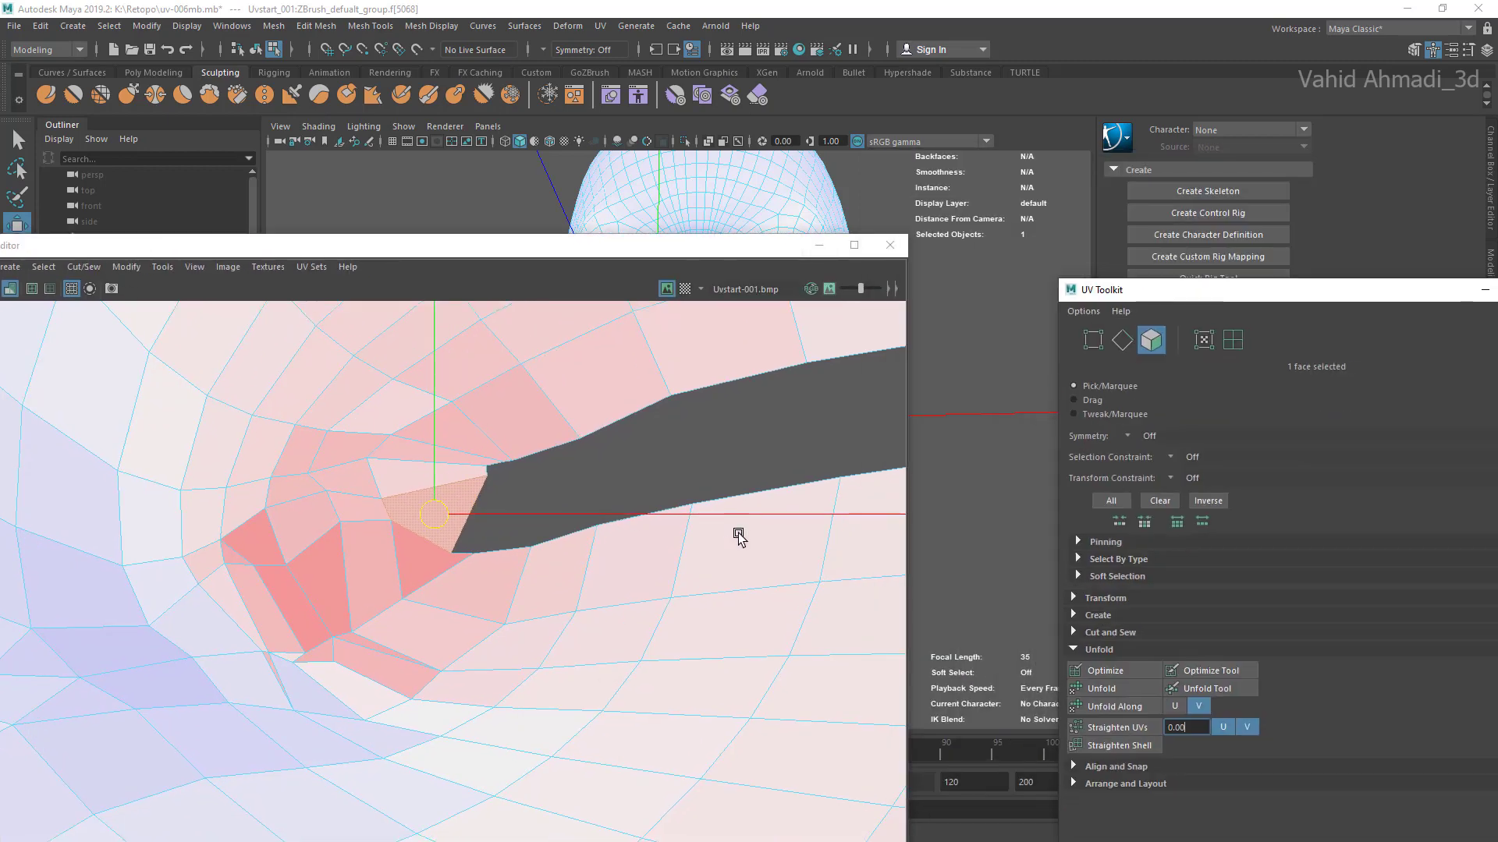
{"action": "left_click_drag", "start_coordinate": [441, 245], "coordinate": [464, 246]}
Step: Turn on Soft Select in the UV Toolkit and lower the middle point of its falloff curve
{"action": "left_click", "coordinate": [1117, 576]}
{"action": "scroll", "coordinate": [1117, 576], "scroll_direction": "down", "scroll_amount": 1}
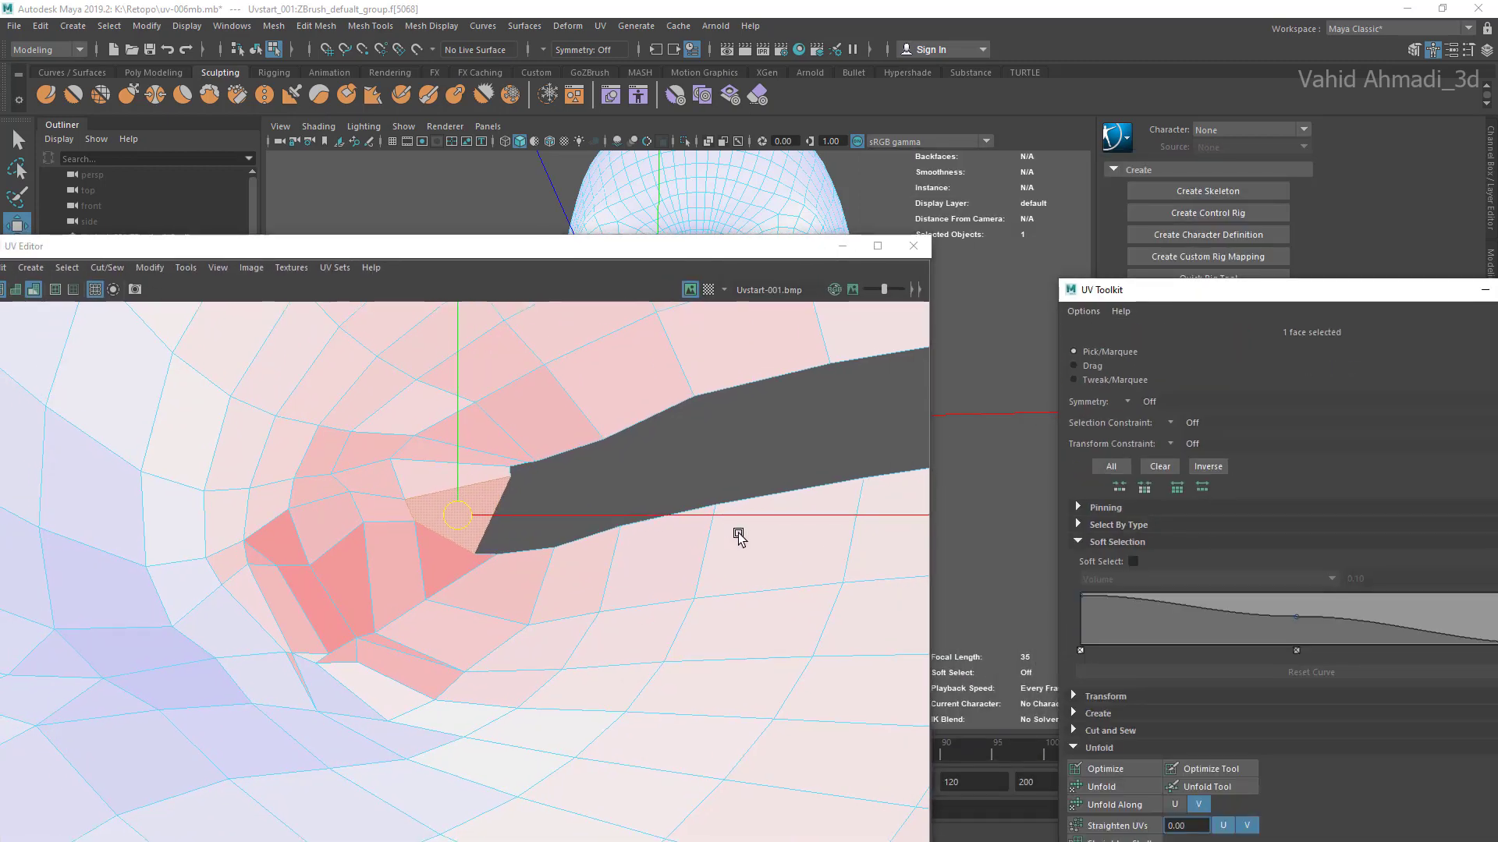
{"action": "left_click", "coordinate": [1133, 561]}
{"action": "double_click", "coordinate": [1355, 579]}
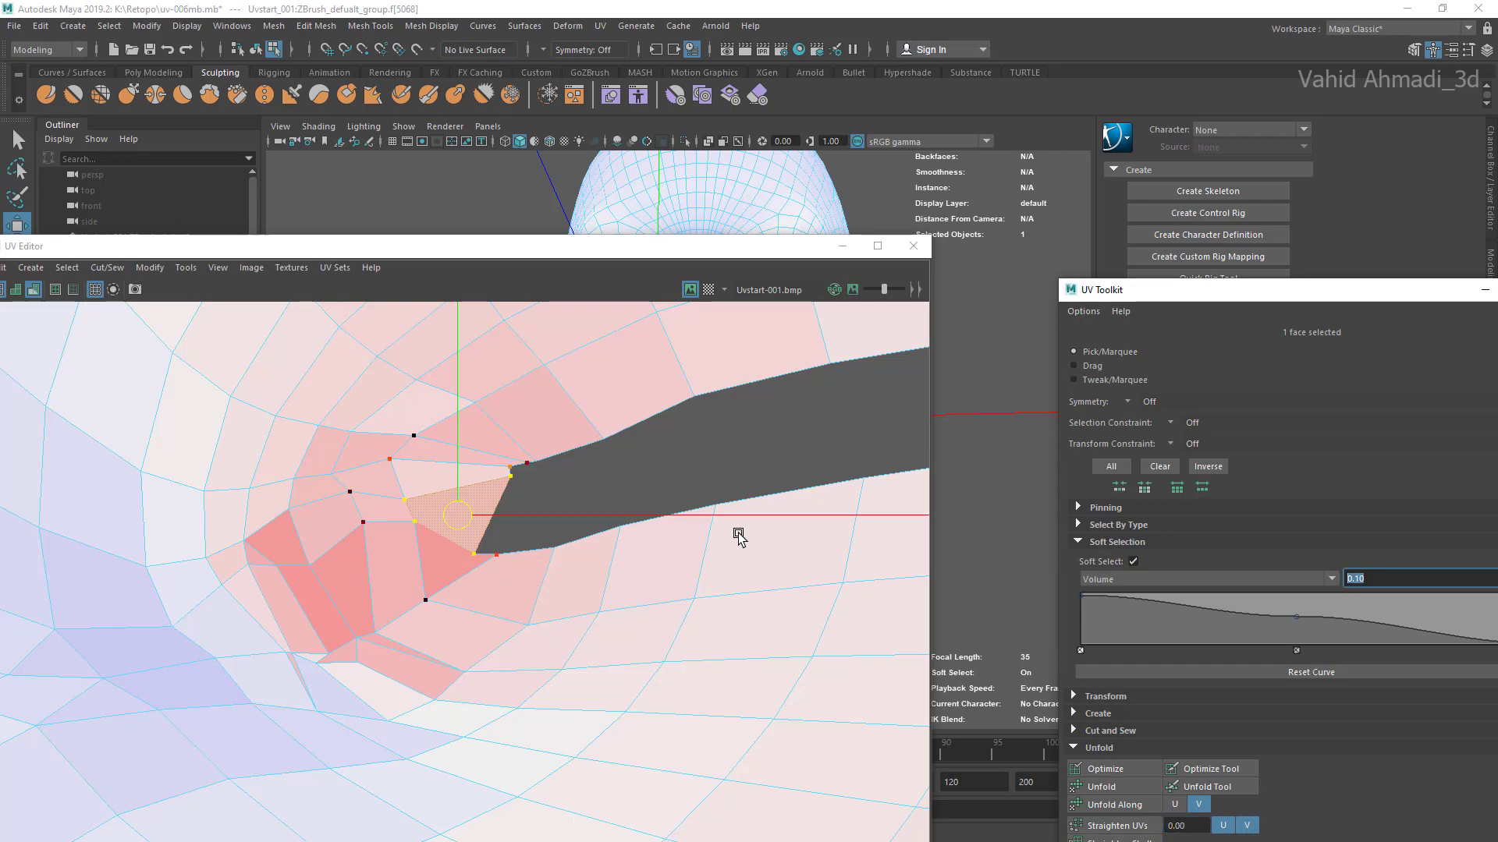
{"action": "left_click_drag", "start_coordinate": [1248, 289], "coordinate": [737, 222]}
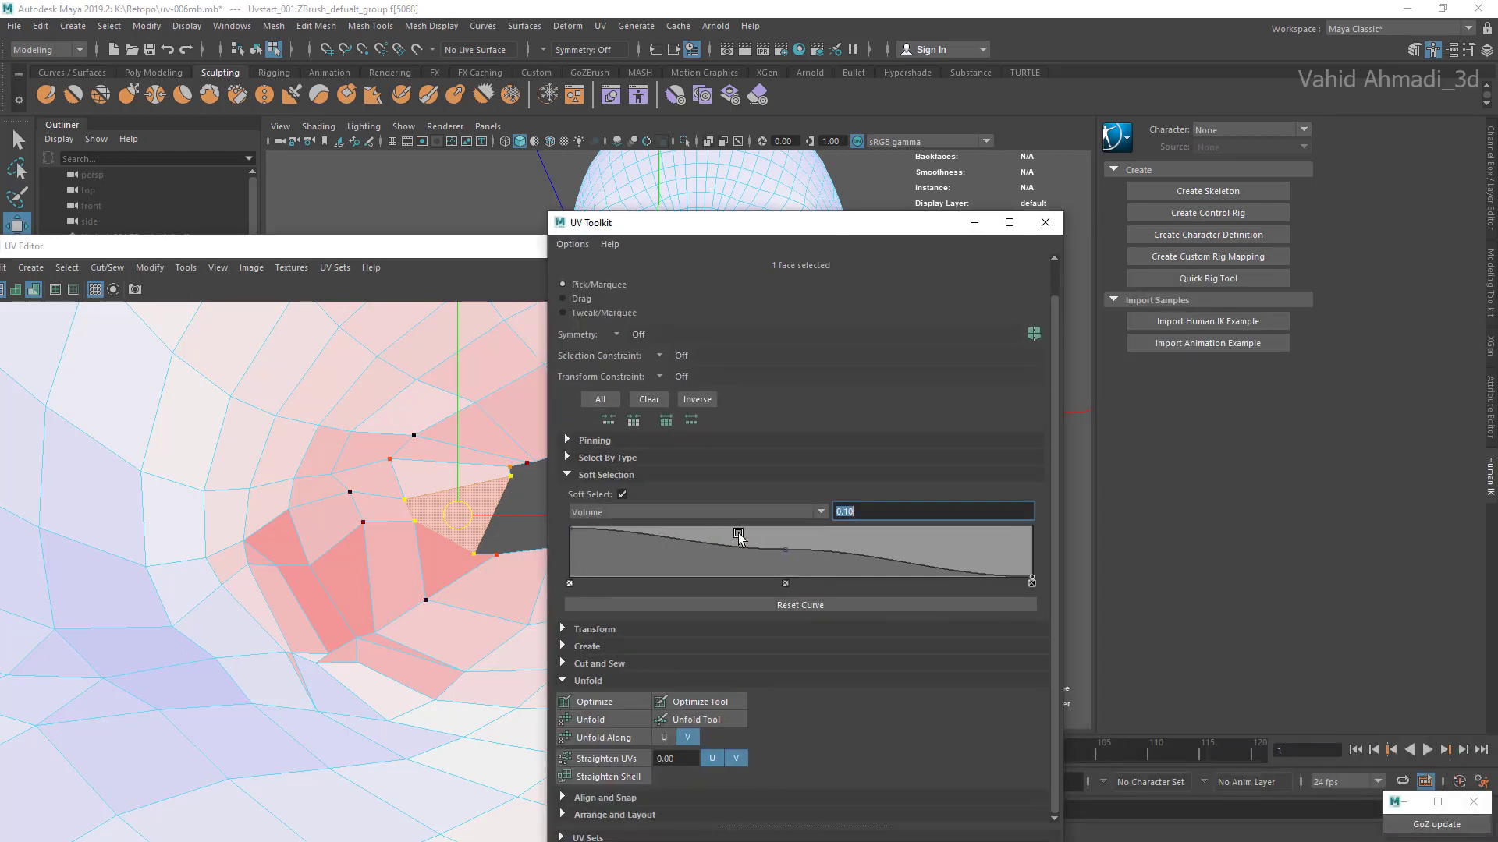
{"action": "left_click_drag", "start_coordinate": [785, 549], "coordinate": [764, 560]}
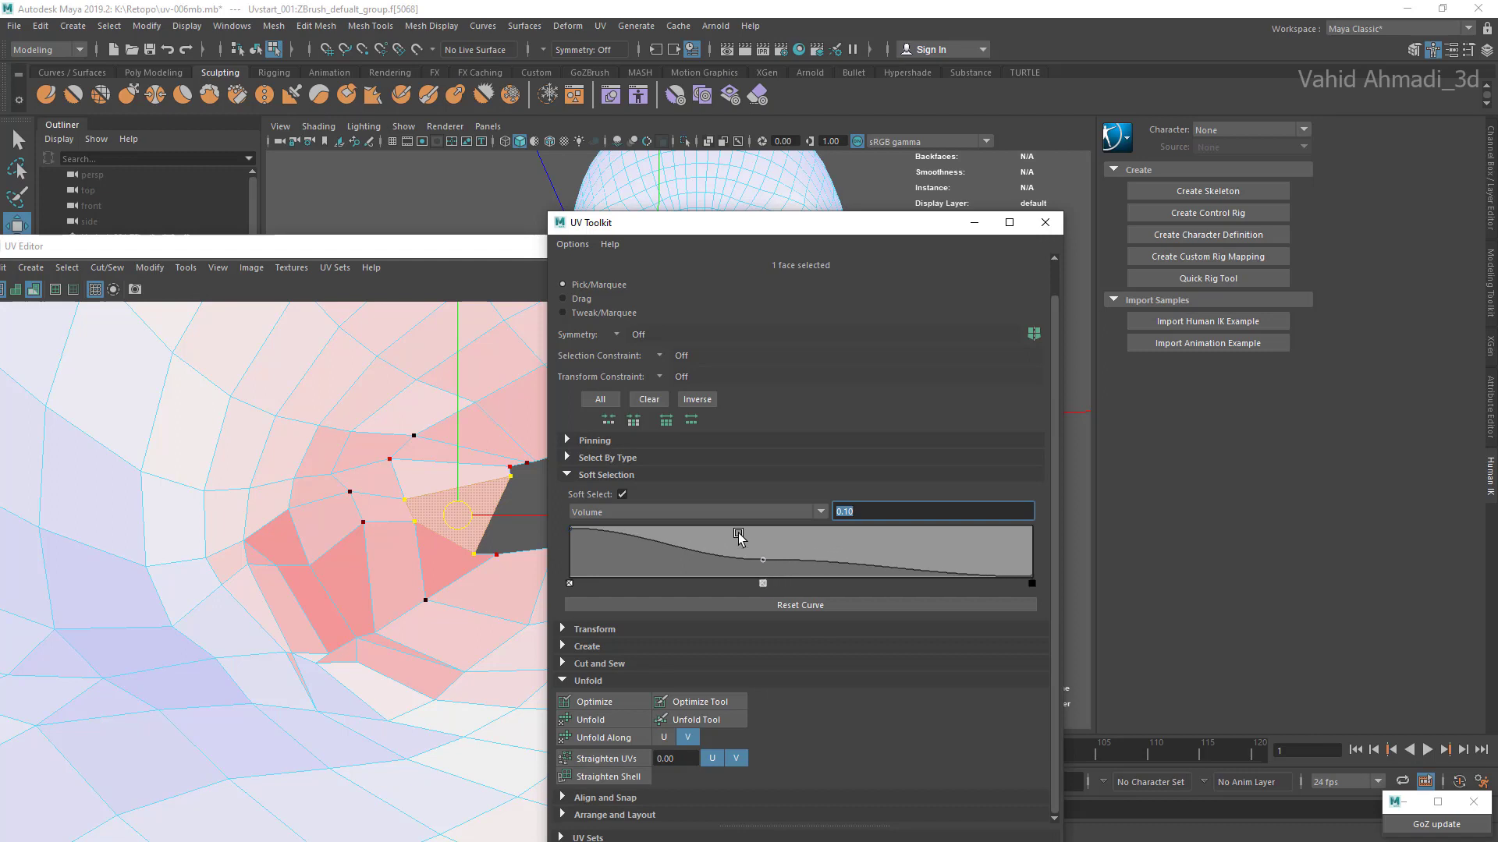
Step: Undo a test adjustment of the lip-corner faces and set the soft selection falloff radius to 0.01
{"action": "left_click_drag", "start_coordinate": [749, 223], "coordinate": [884, 236]}
{"action": "scroll", "coordinate": [437, 538], "scroll_direction": "up", "scroll_amount": 2}
{"action": "mouse_move", "coordinate": [394, 500]}
{"action": "left_mouse_down"}
{"action": "mouse_move", "coordinate": [433, 532]}
{"action": "mouse_move", "coordinate": [433, 558]}
{"action": "left_mouse_up"}
{"action": "key", "text": "ctrl+z"}
{"action": "left_click", "coordinate": [1011, 525]}
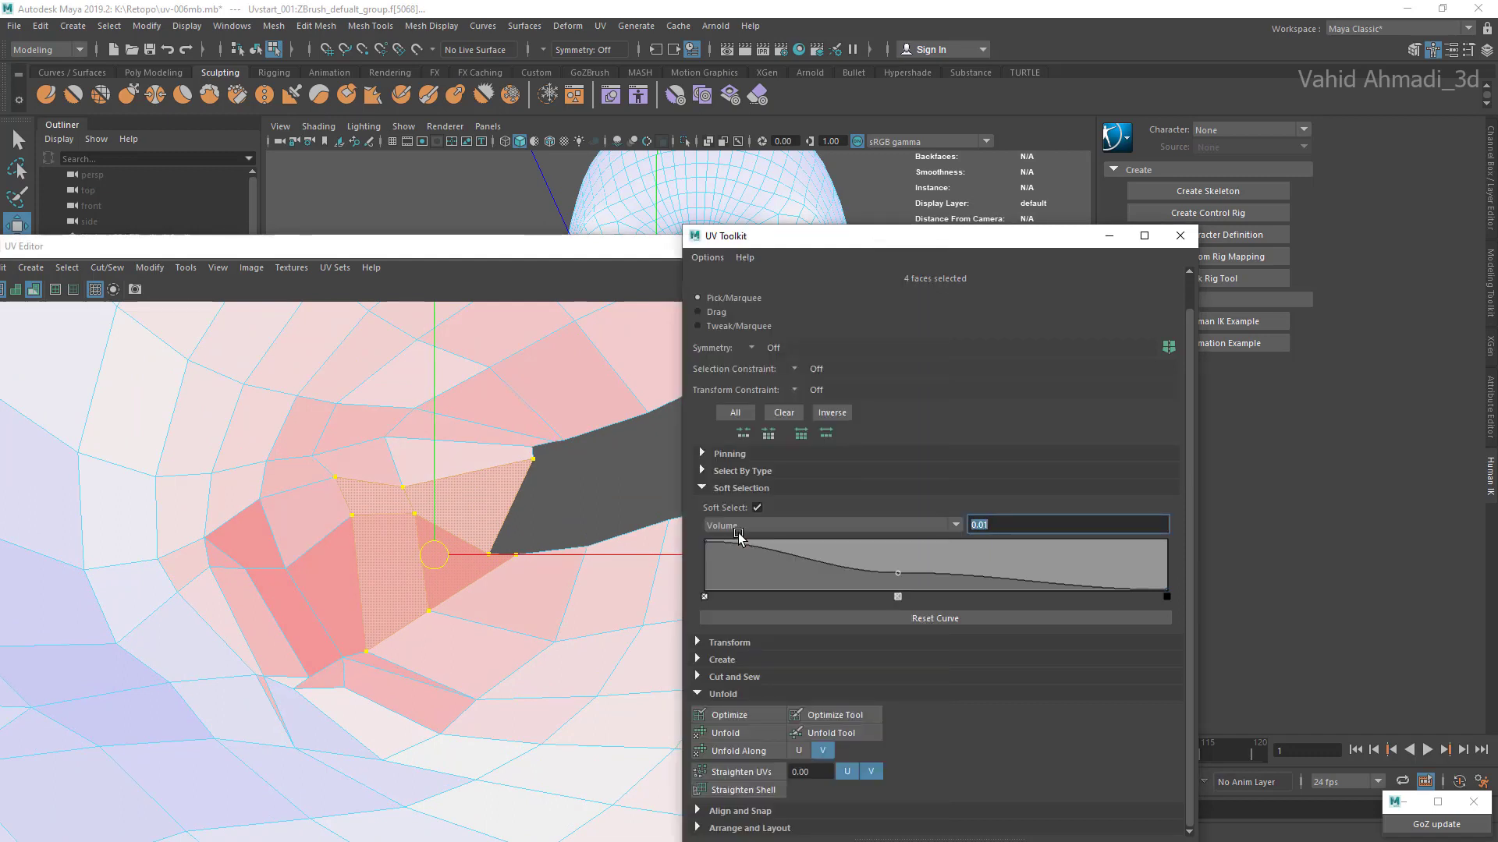
Step: Select only the face bordering the mouth opening at the lip corner and nudge it slightly toward the cheek
{"action": "left_click_drag", "start_coordinate": [434, 555], "coordinate": [437, 554]}
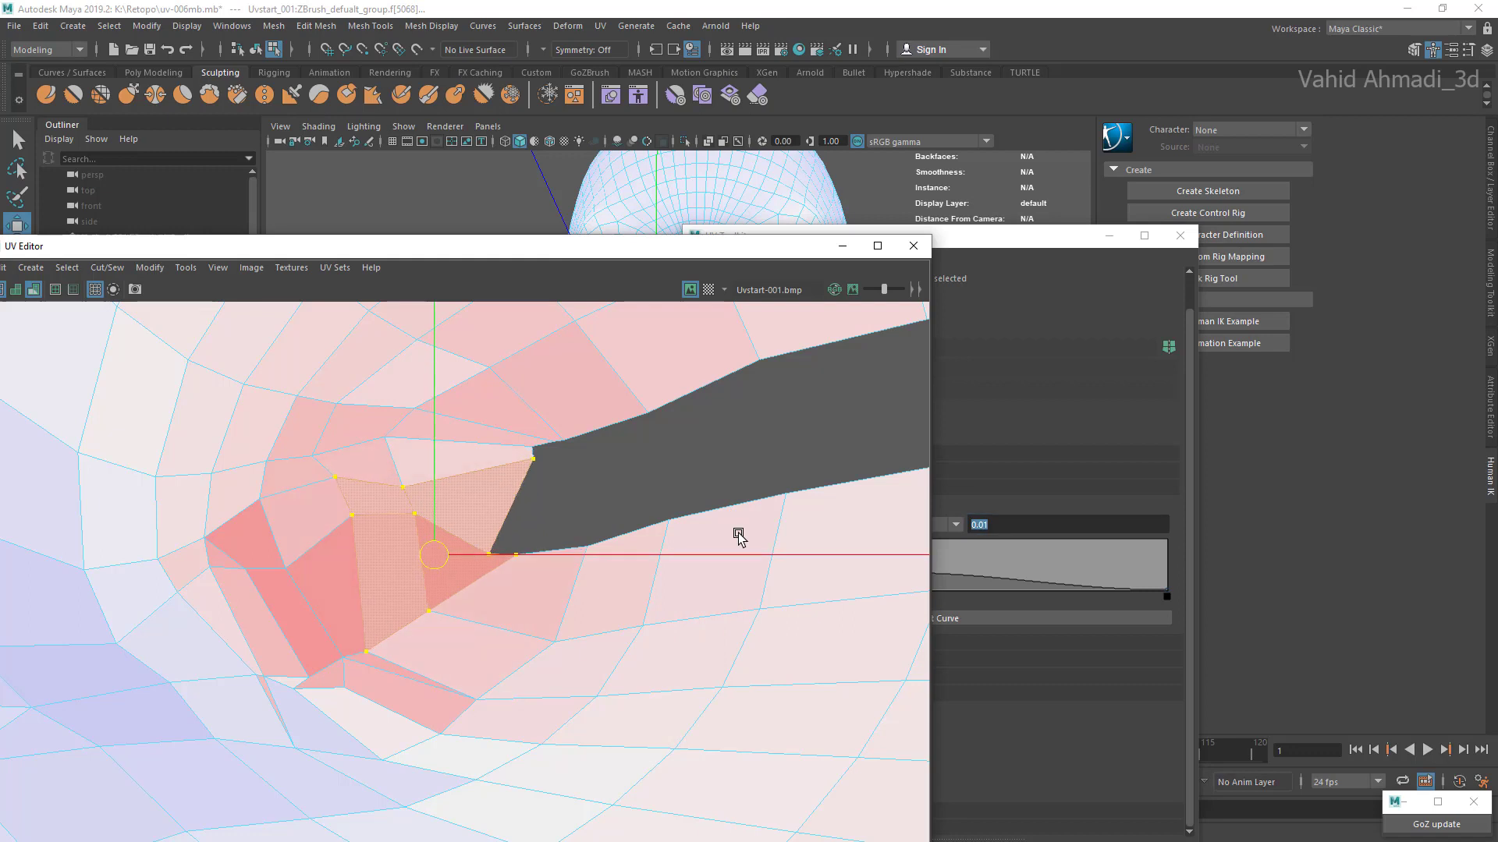
{"action": "key", "text": "ctrl+z"}
{"action": "left_click", "coordinate": [393, 497]}
{"action": "left_click", "coordinate": [468, 507]}
{"action": "left_click", "coordinate": [450, 557], "text": "shift"}
{"action": "left_click", "coordinate": [392, 577], "text": "shift"}
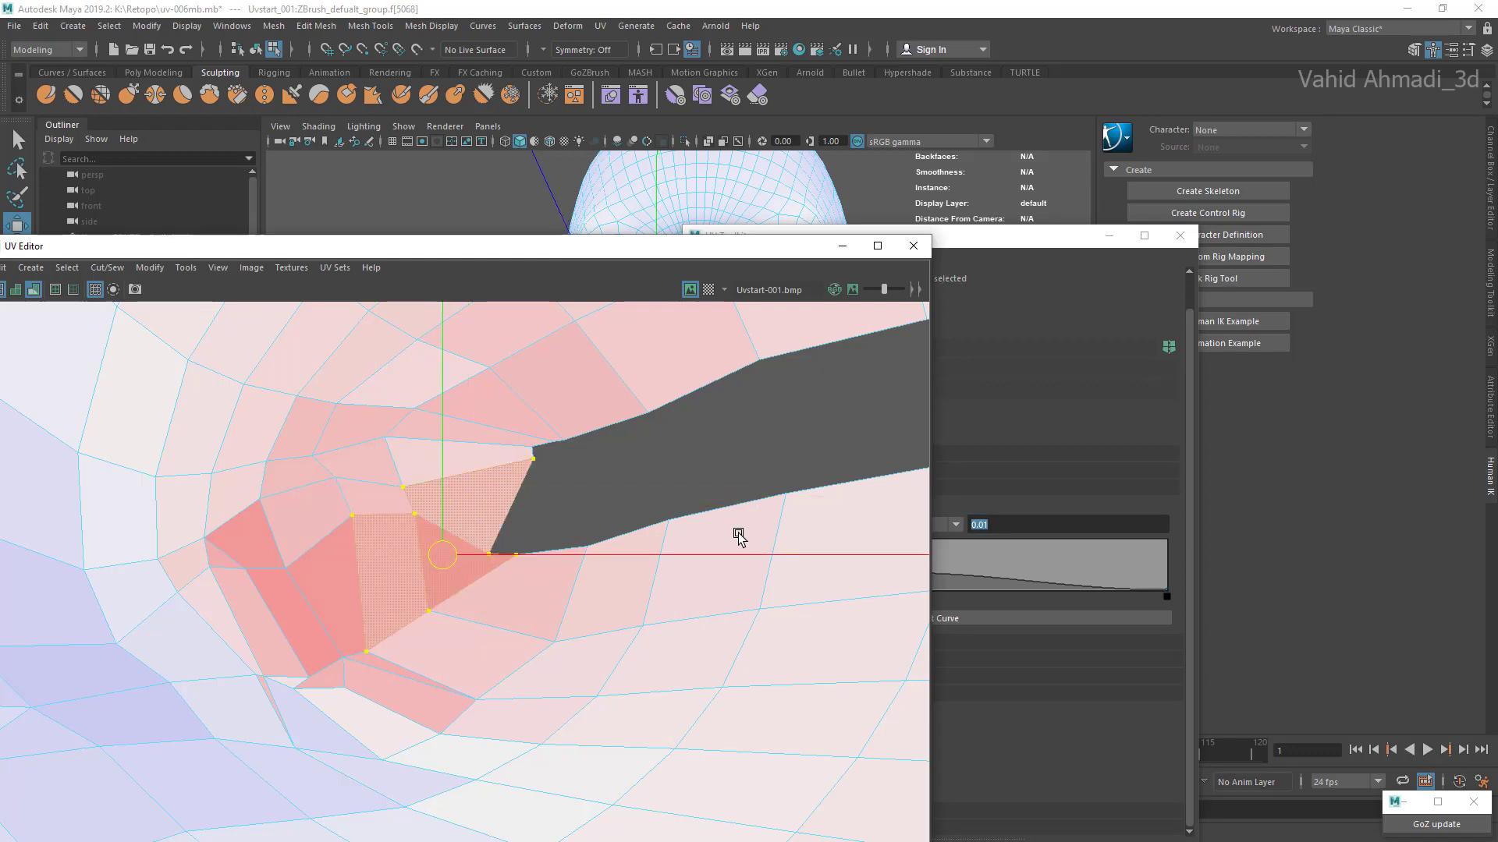
{"action": "left_click", "coordinate": [468, 507]}
{"action": "left_click_drag", "start_coordinate": [468, 507], "coordinate": [466, 507]}
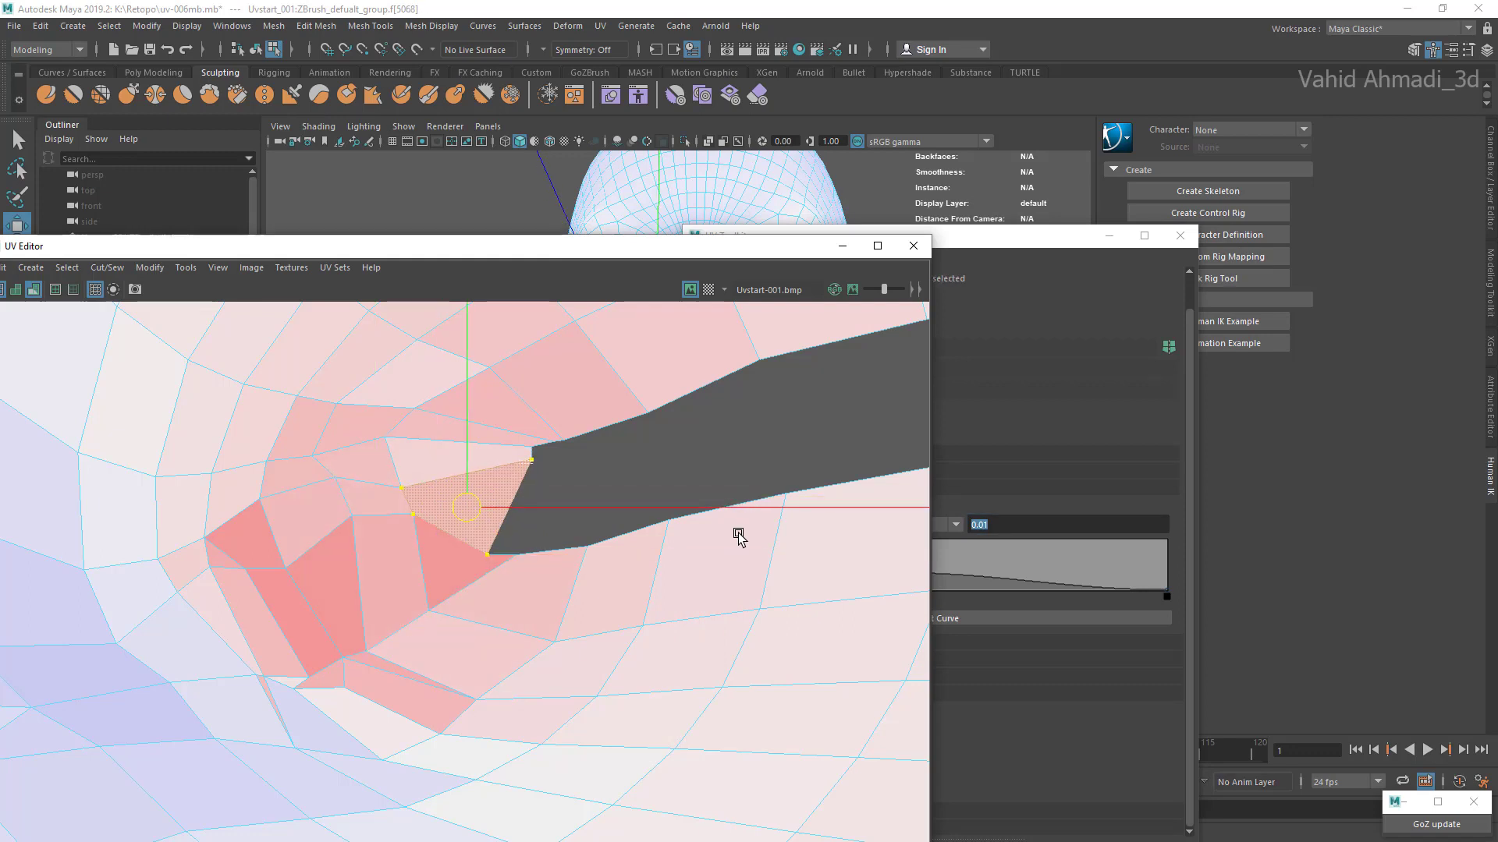
Step: Nudge the compressed face just below the corner opening slightly upward
{"action": "left_click", "coordinate": [456, 460], "text": "shift"}
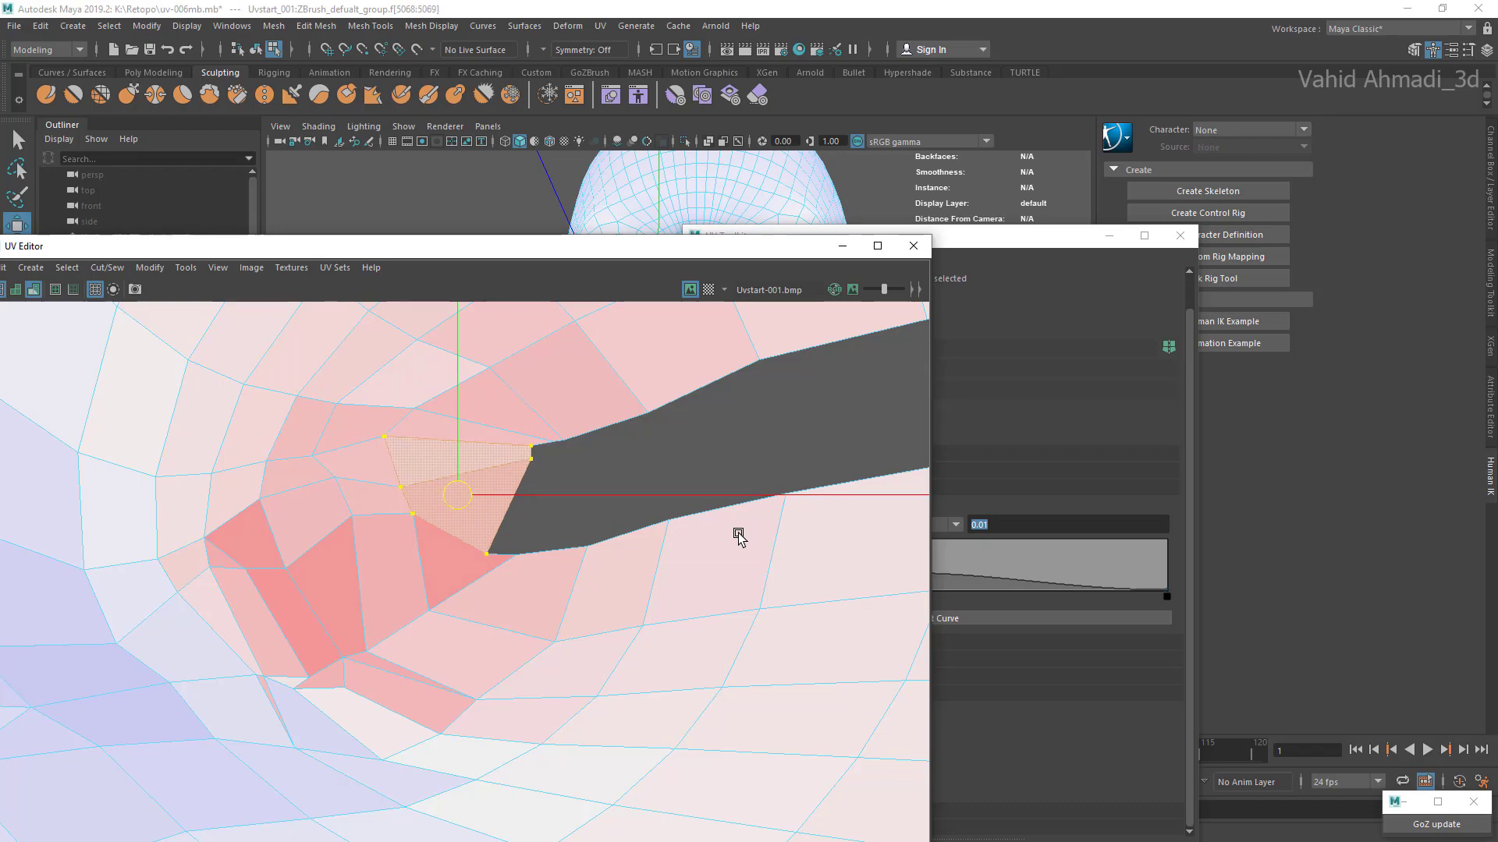
{"action": "left_click", "coordinate": [461, 558]}
{"action": "left_click_drag", "start_coordinate": [464, 562], "coordinate": [464, 552]}
Step: Adjust the faces along the middle of the upper lip's edge to narrow and smooth the mouth opening
{"action": "scroll", "coordinate": [464, 552], "scroll_direction": "down", "scroll_amount": 10}
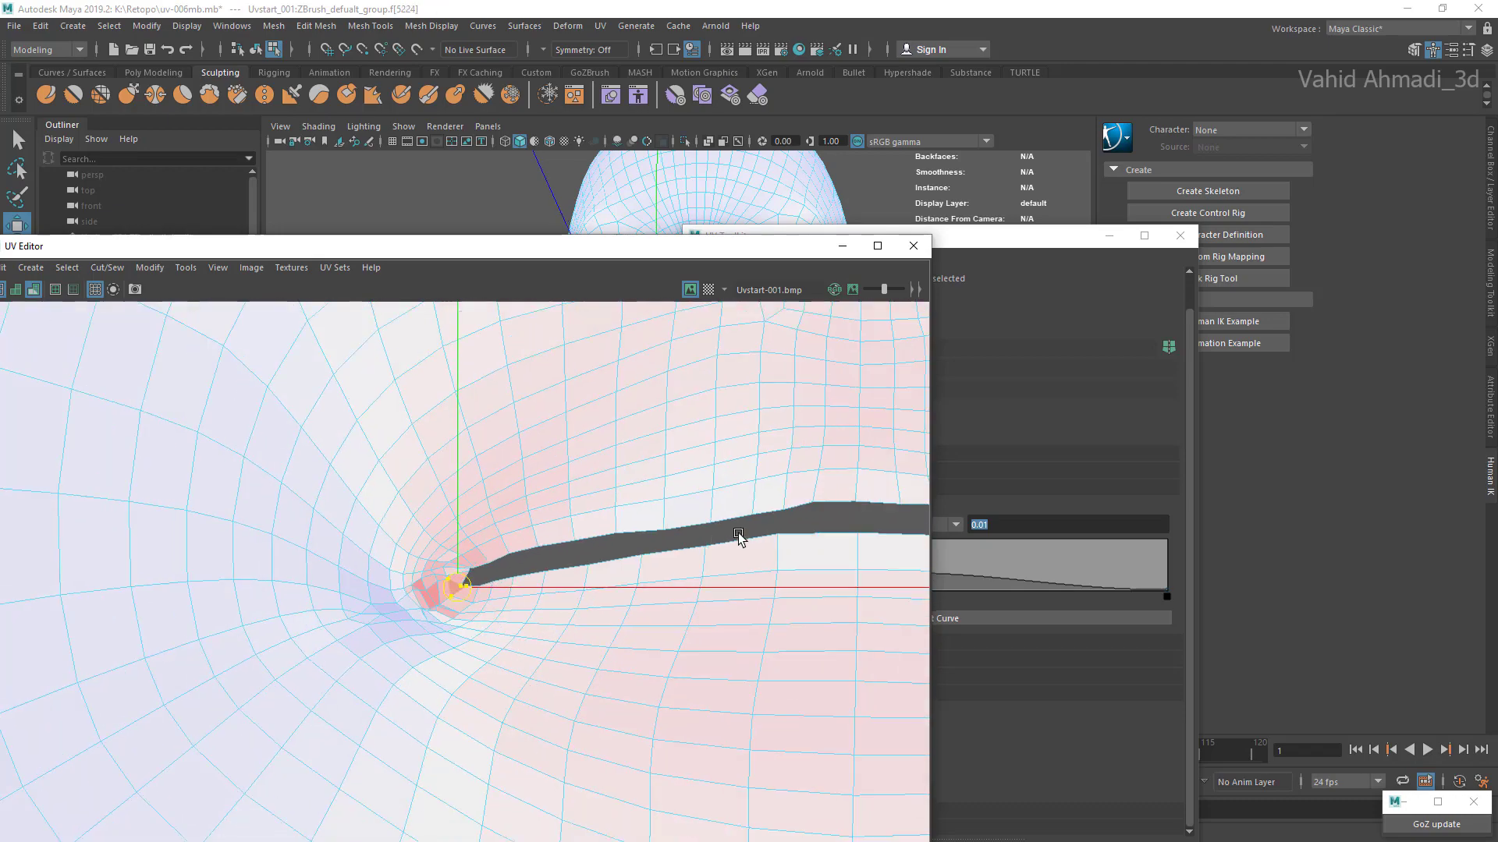
{"action": "scroll", "coordinate": [484, 577], "scroll_direction": "down", "scroll_amount": 10}
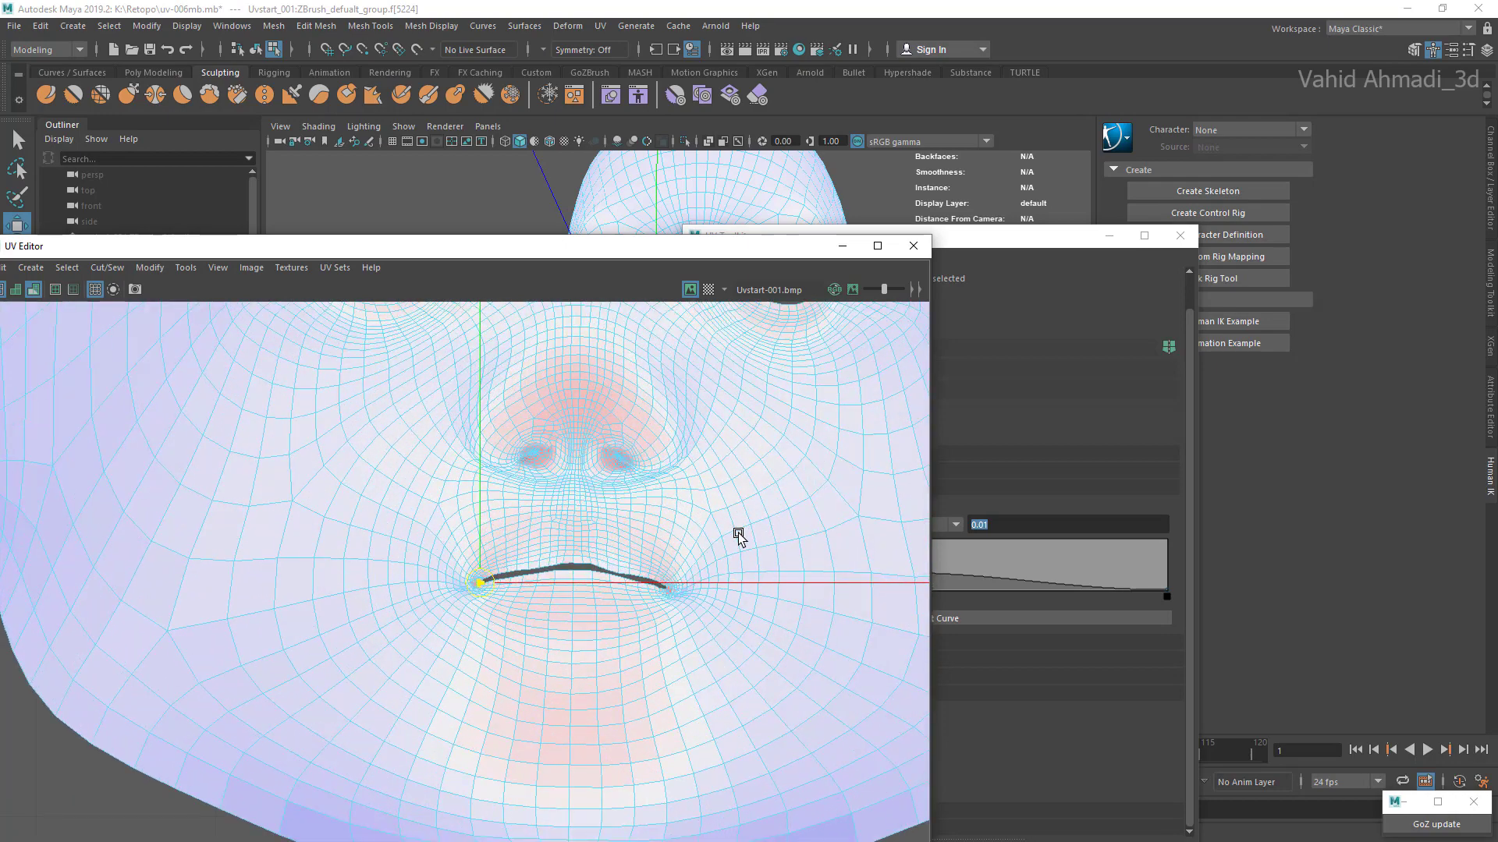
{"action": "scroll", "coordinate": [589, 565], "scroll_direction": "up", "scroll_amount": 8}
{"action": "left_click", "coordinate": [584, 558]}
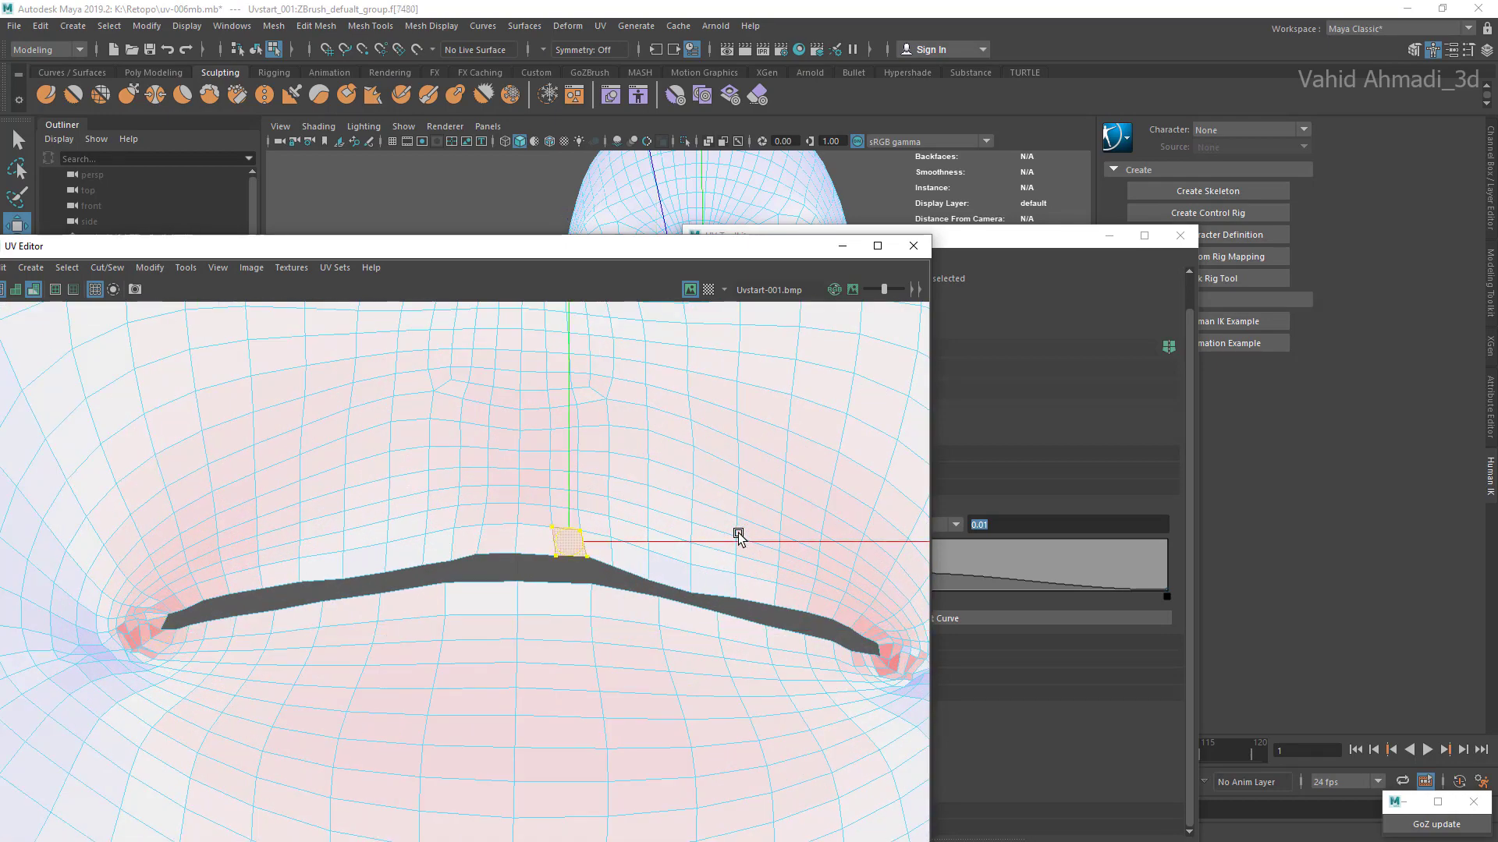
{"action": "left_click_drag", "start_coordinate": [568, 541], "coordinate": [446, 551]}
{"action": "scroll", "coordinate": [548, 538], "scroll_direction": "up", "scroll_amount": 2}
{"action": "left_click", "coordinate": [533, 540]}
{"action": "left_click", "coordinate": [485, 543]}
{"action": "left_click", "coordinate": [448, 544]}
{"action": "left_click", "coordinate": [463, 609]}
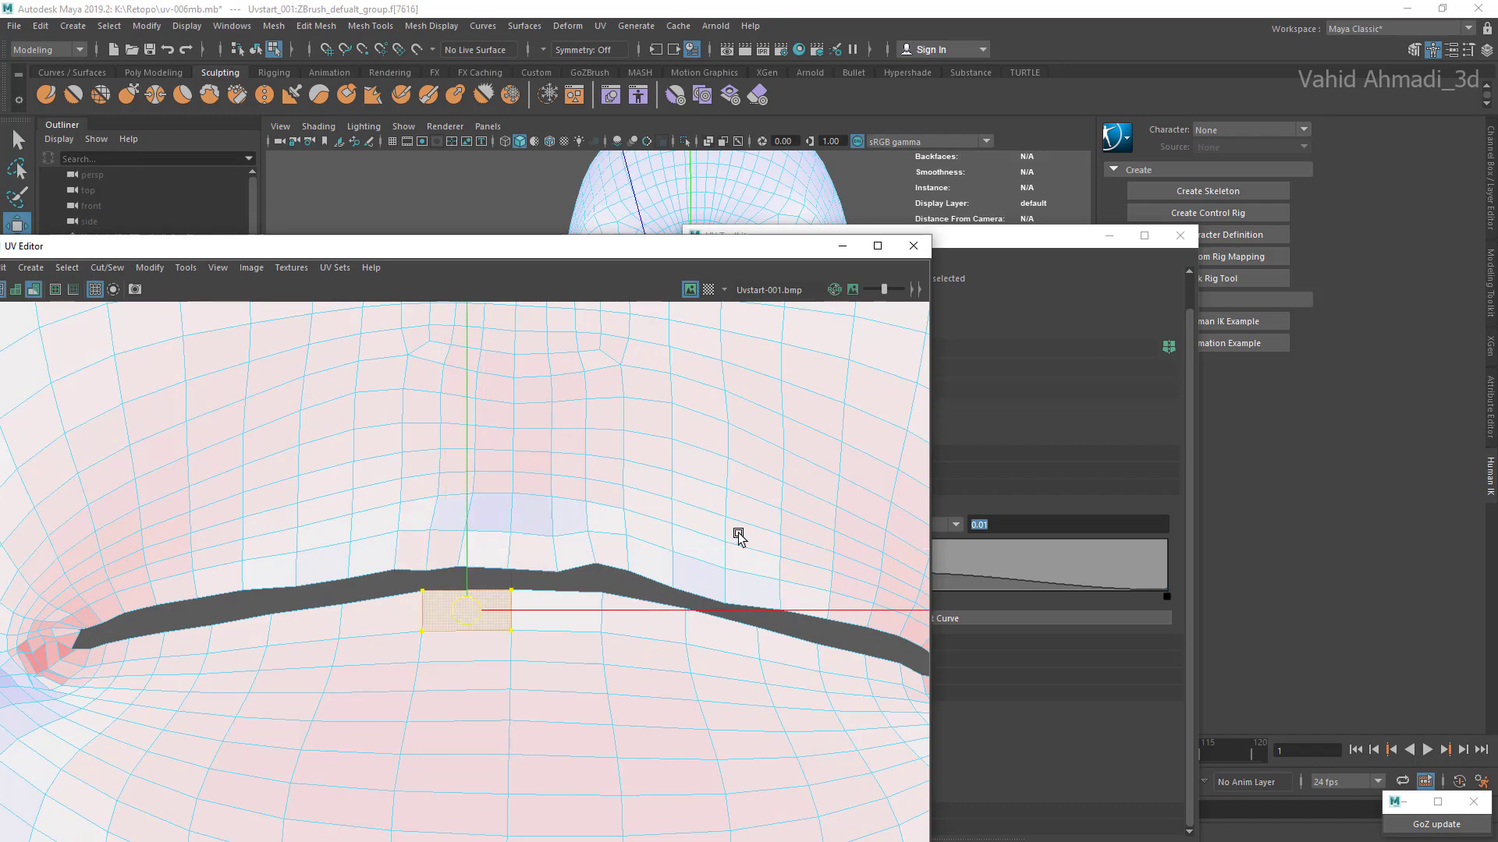
{"action": "left_click", "coordinate": [373, 554]}
Step: Nudge the upper-lip edge face midway between the lip's centre and the other lip corner
{"action": "scroll", "coordinate": [401, 573], "scroll_direction": "down", "scroll_amount": 5}
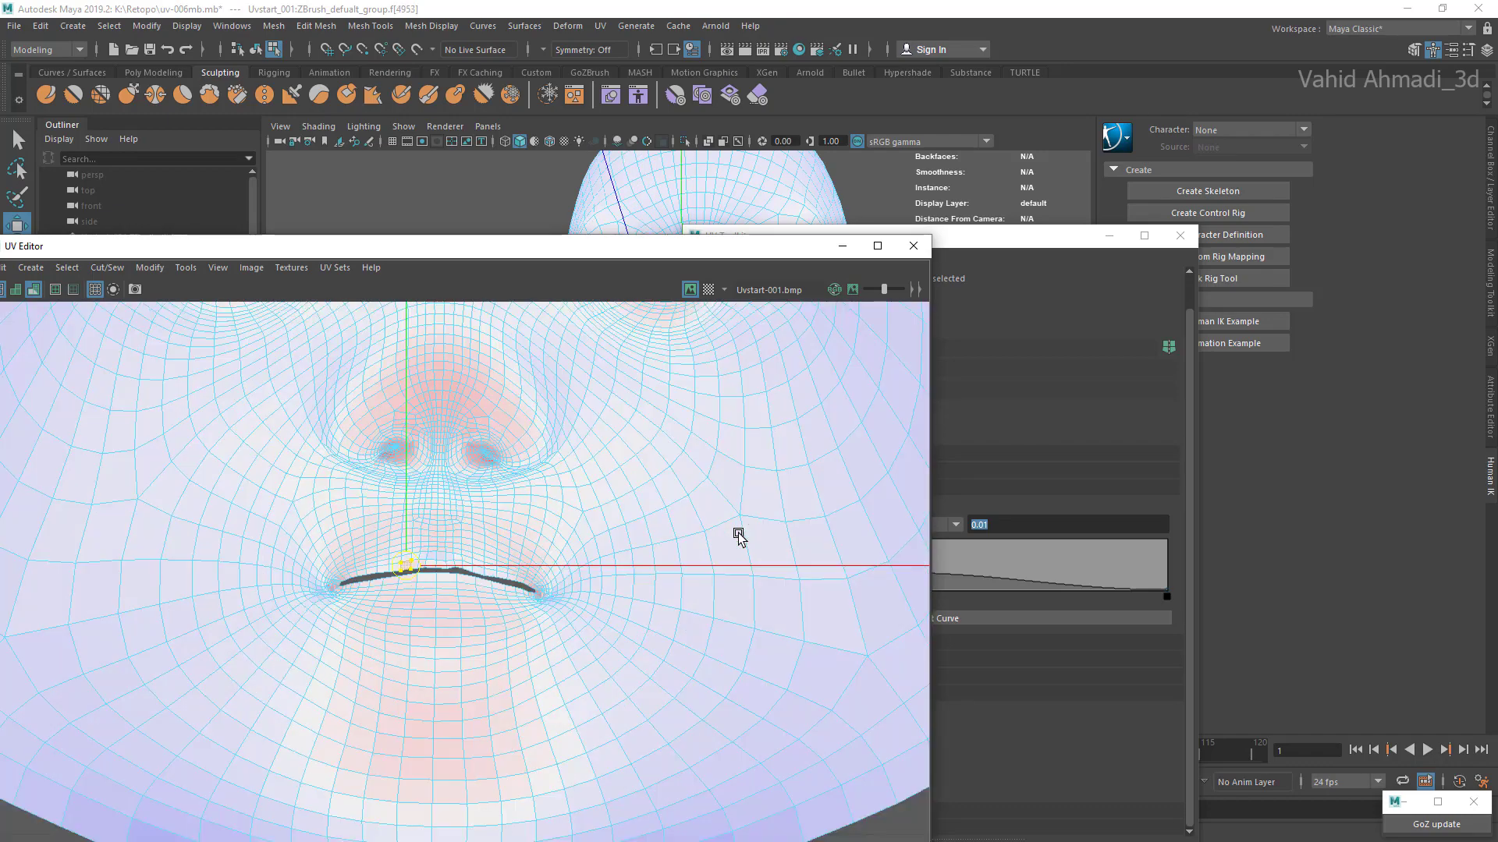
{"action": "scroll", "coordinate": [484, 593], "scroll_direction": "up", "scroll_amount": 3}
{"action": "scroll", "coordinate": [472, 589], "scroll_direction": "up", "scroll_amount": 2}
{"action": "left_click", "coordinate": [492, 535]}
{"action": "left_click_drag", "start_coordinate": [492, 535], "coordinate": [494, 538]}
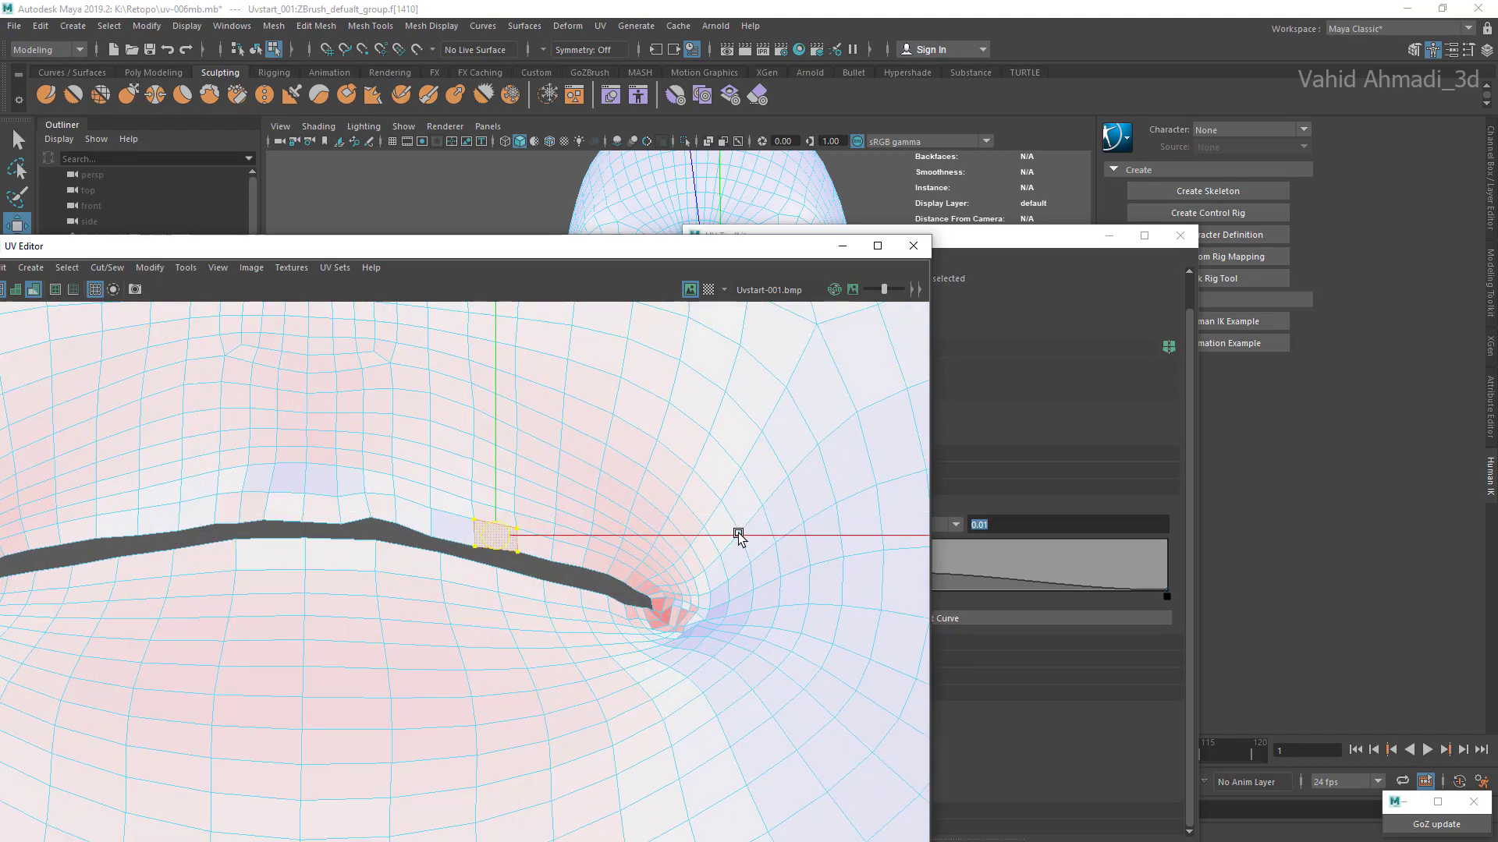
Step: Nudge the two edge faces beside the upper lip's peak to even out the bump in the mouth opening
{"action": "scroll", "coordinate": [487, 545], "scroll_direction": "up", "scroll_amount": 1}
{"action": "left_click", "coordinate": [452, 524]}
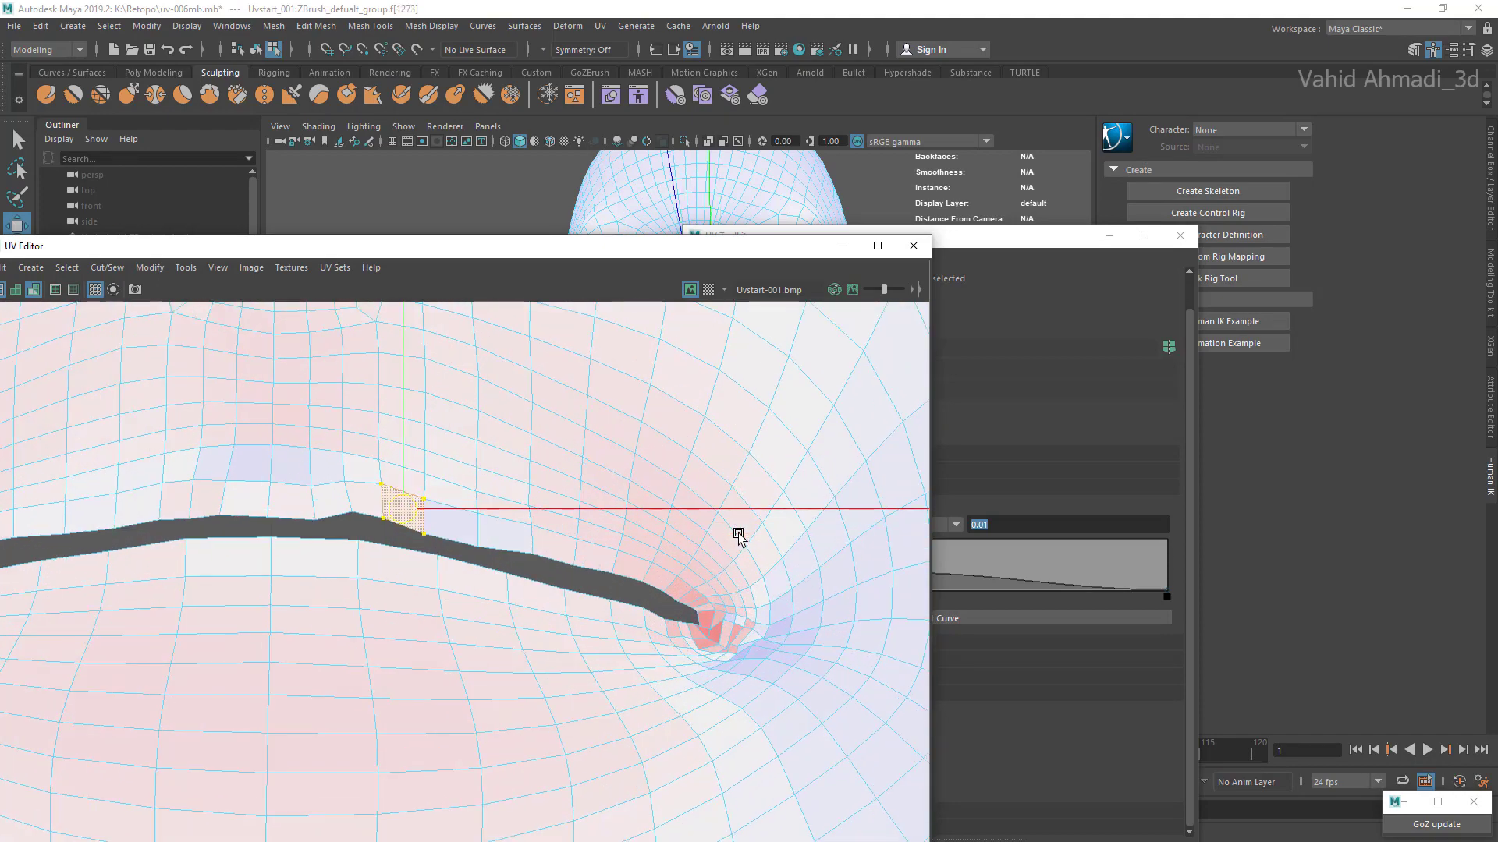
{"action": "left_click_drag", "start_coordinate": [402, 509], "coordinate": [364, 500]}
{"action": "left_click", "coordinate": [364, 497]}
{"action": "left_click", "coordinate": [402, 504]}
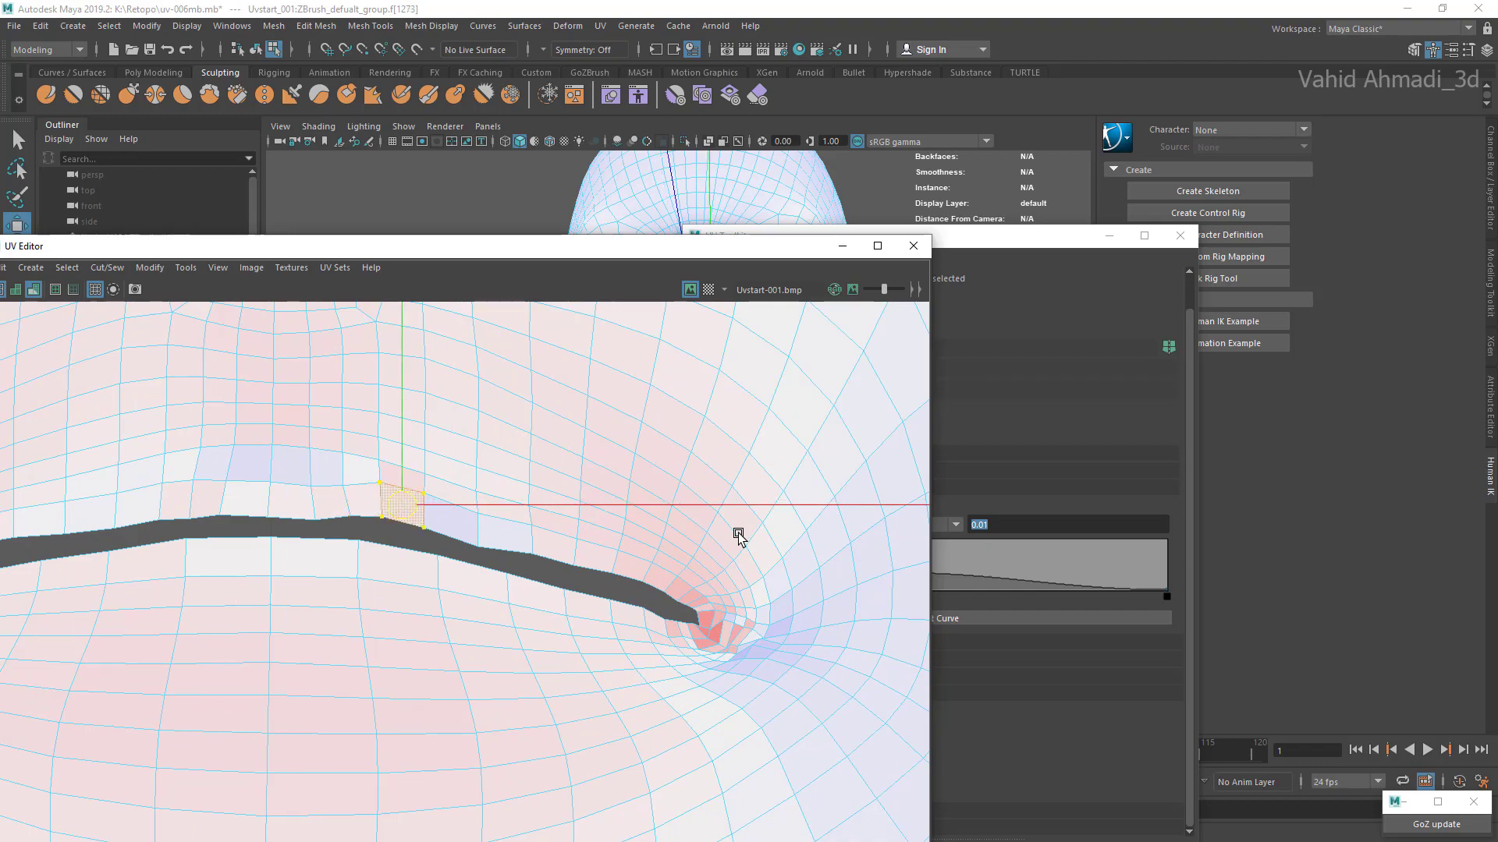
Step: Nudge the upper-lip edge face partway towards the lip corner and select the compressed face at that corner
{"action": "left_click", "coordinate": [505, 534]}
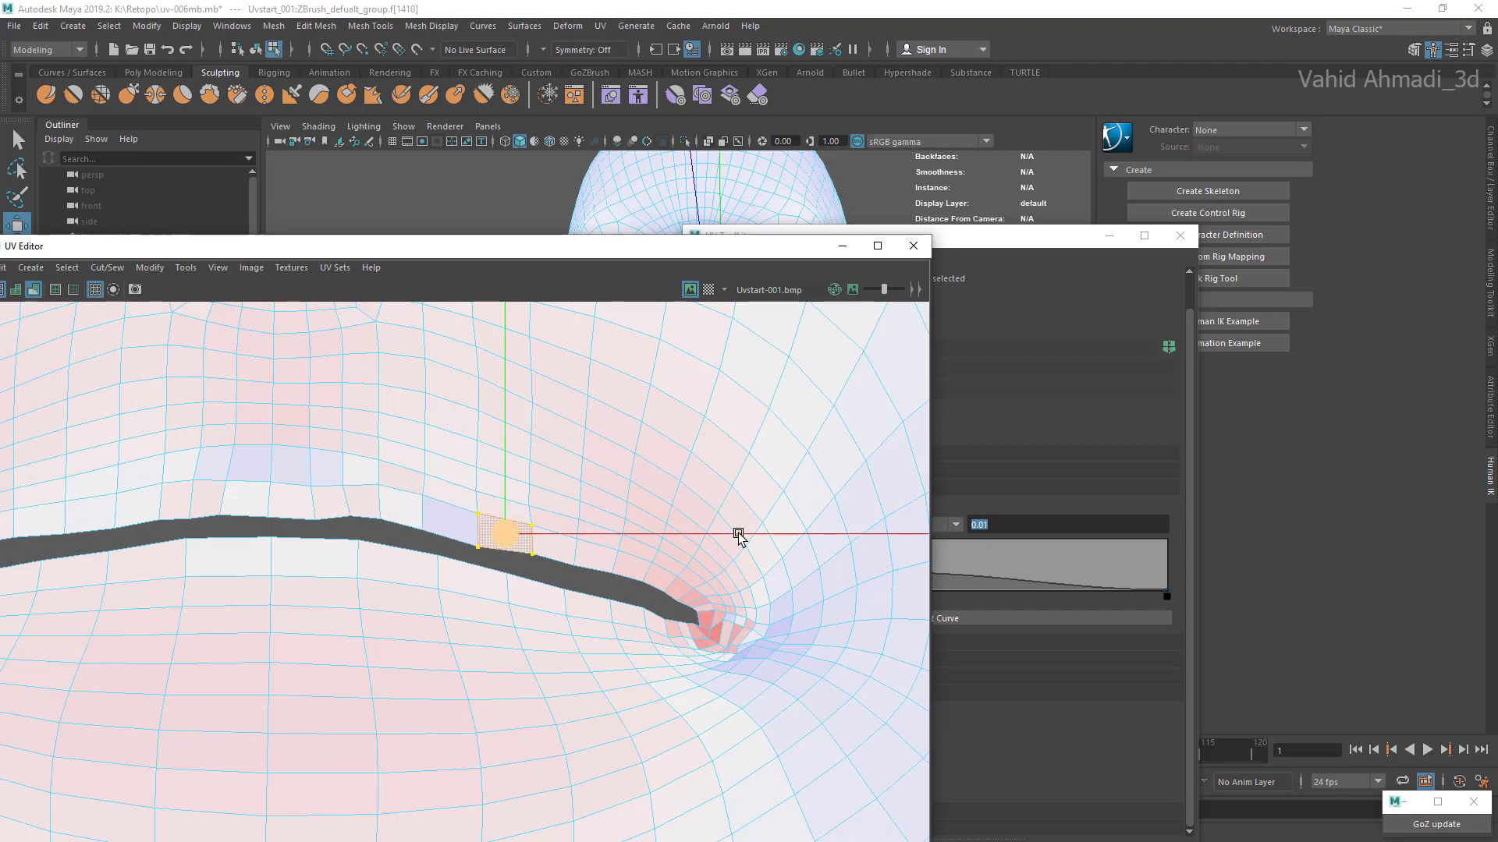
{"action": "left_click_drag", "start_coordinate": [505, 534], "coordinate": [551, 545]}
{"action": "left_click", "coordinate": [552, 545]}
{"action": "left_click", "coordinate": [715, 633]}
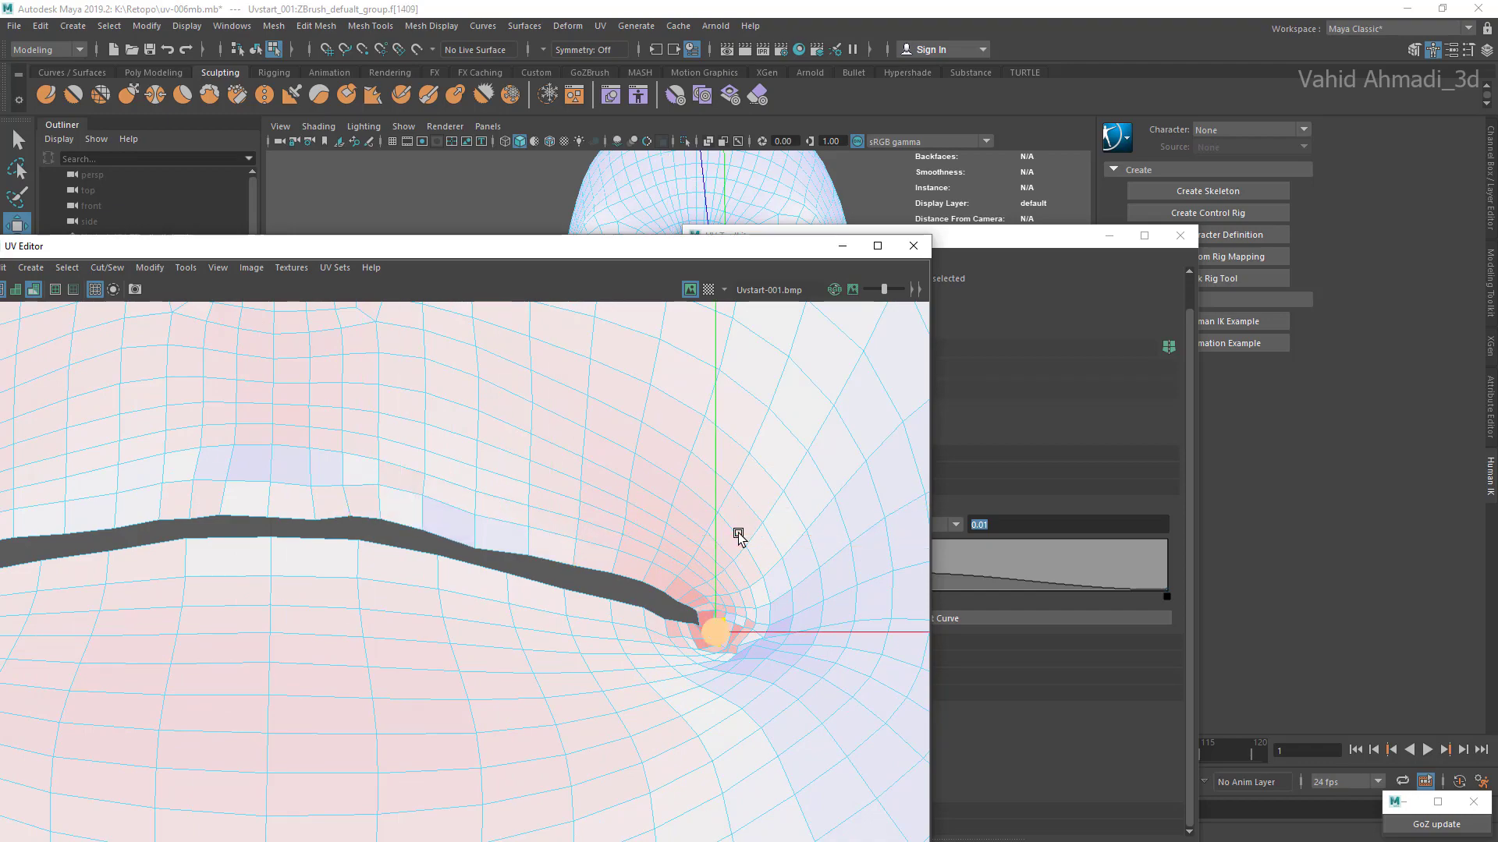
{"action": "scroll", "coordinate": [739, 536], "scroll_direction": "down", "scroll_amount": 10}
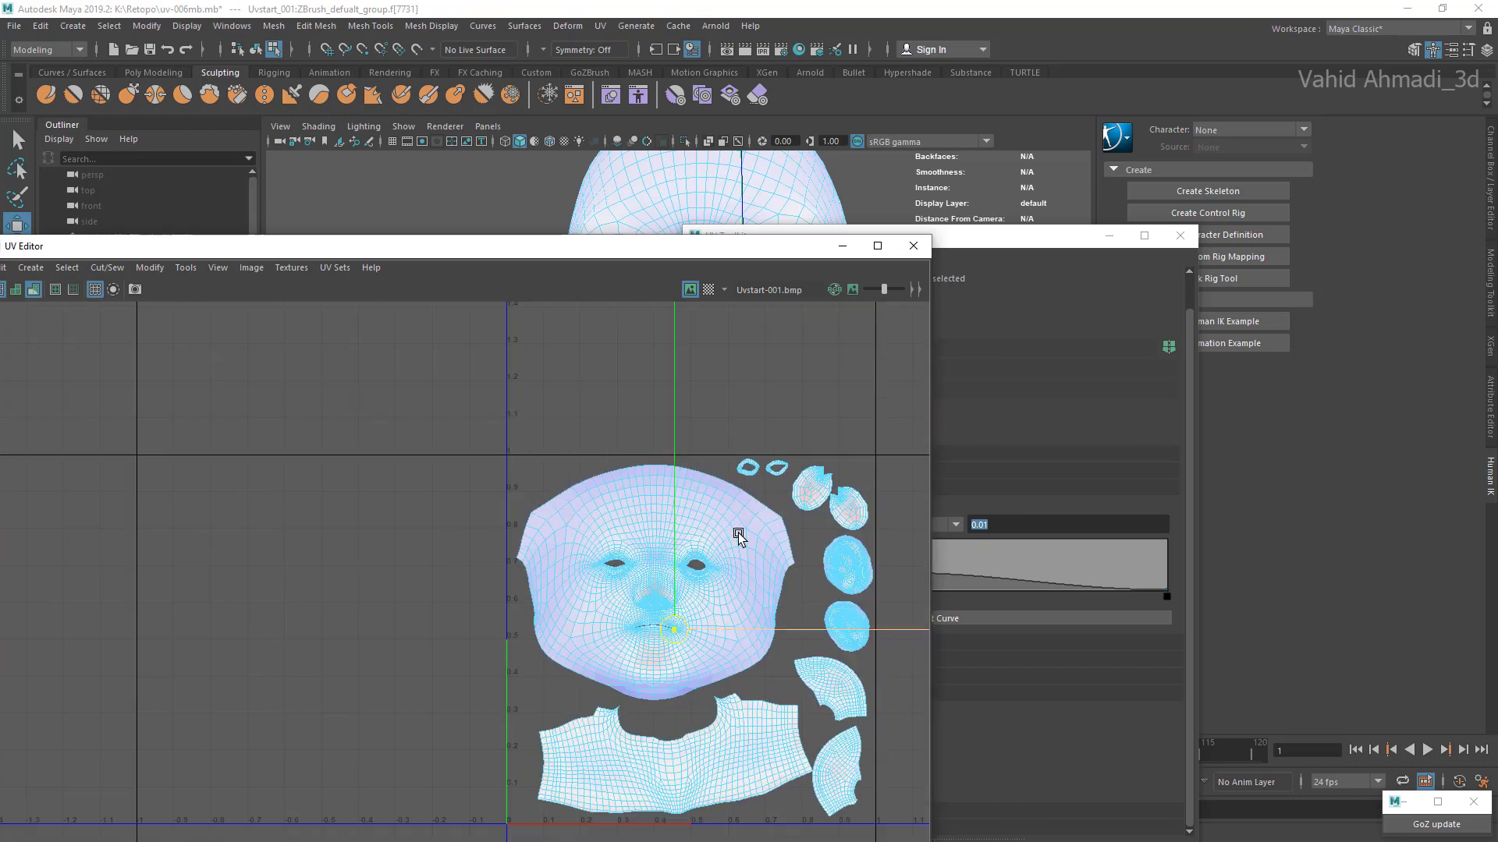
Step: Select the upper fan-shaped shell and turn off soft selection so that the shell can be handled on its own
{"action": "scroll", "coordinate": [739, 536], "scroll_direction": "up", "scroll_amount": 8}
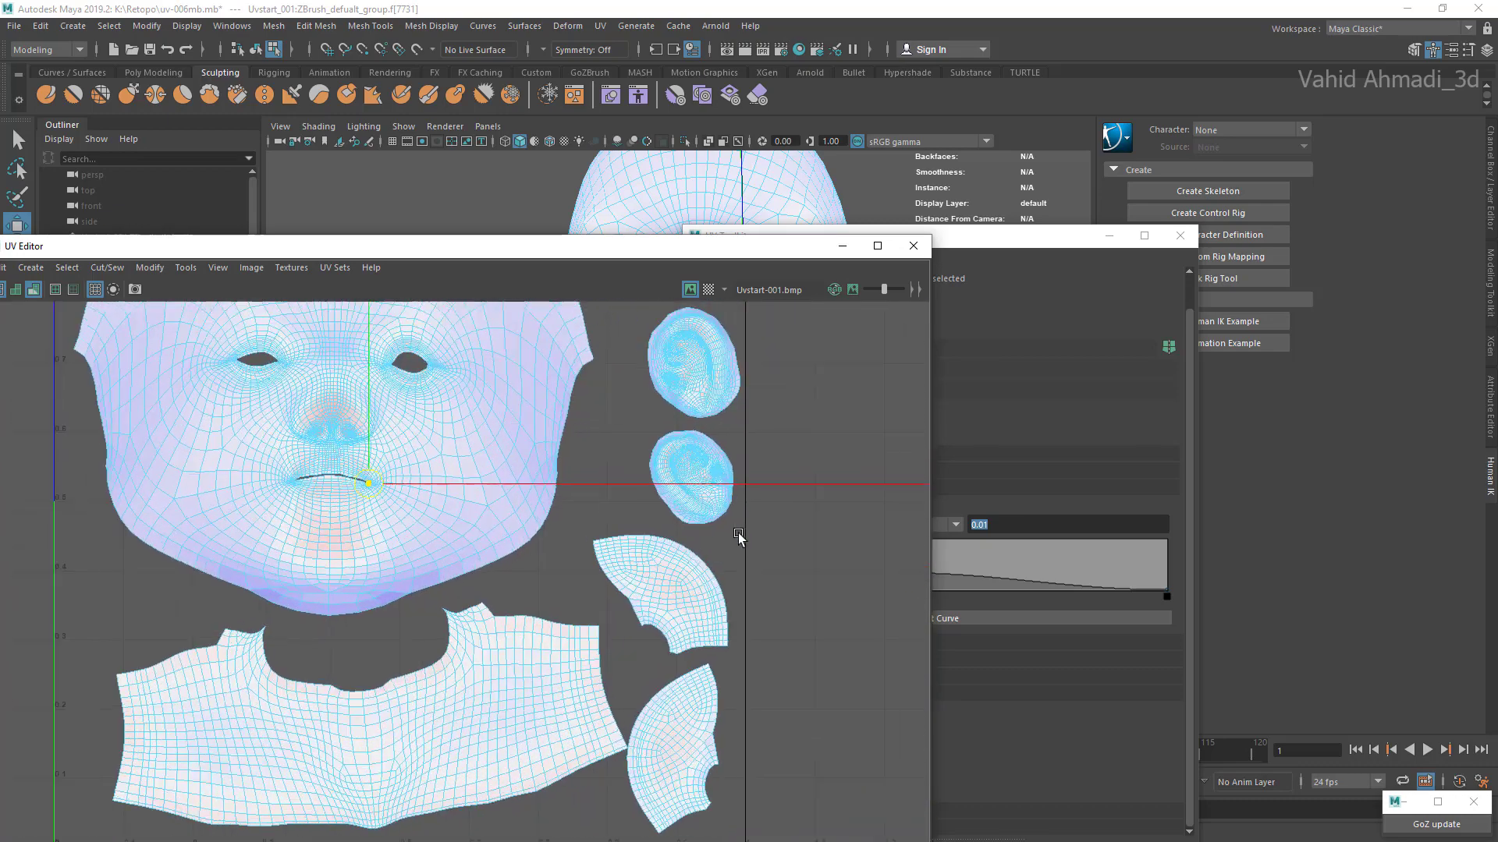
{"action": "scroll", "coordinate": [673, 605], "scroll_direction": "up", "scroll_amount": 1}
{"action": "double_click", "coordinate": [674, 602]}
{"action": "scroll", "coordinate": [674, 605], "scroll_direction": "up", "scroll_amount": 1}
{"action": "right_click", "coordinate": [704, 593]}
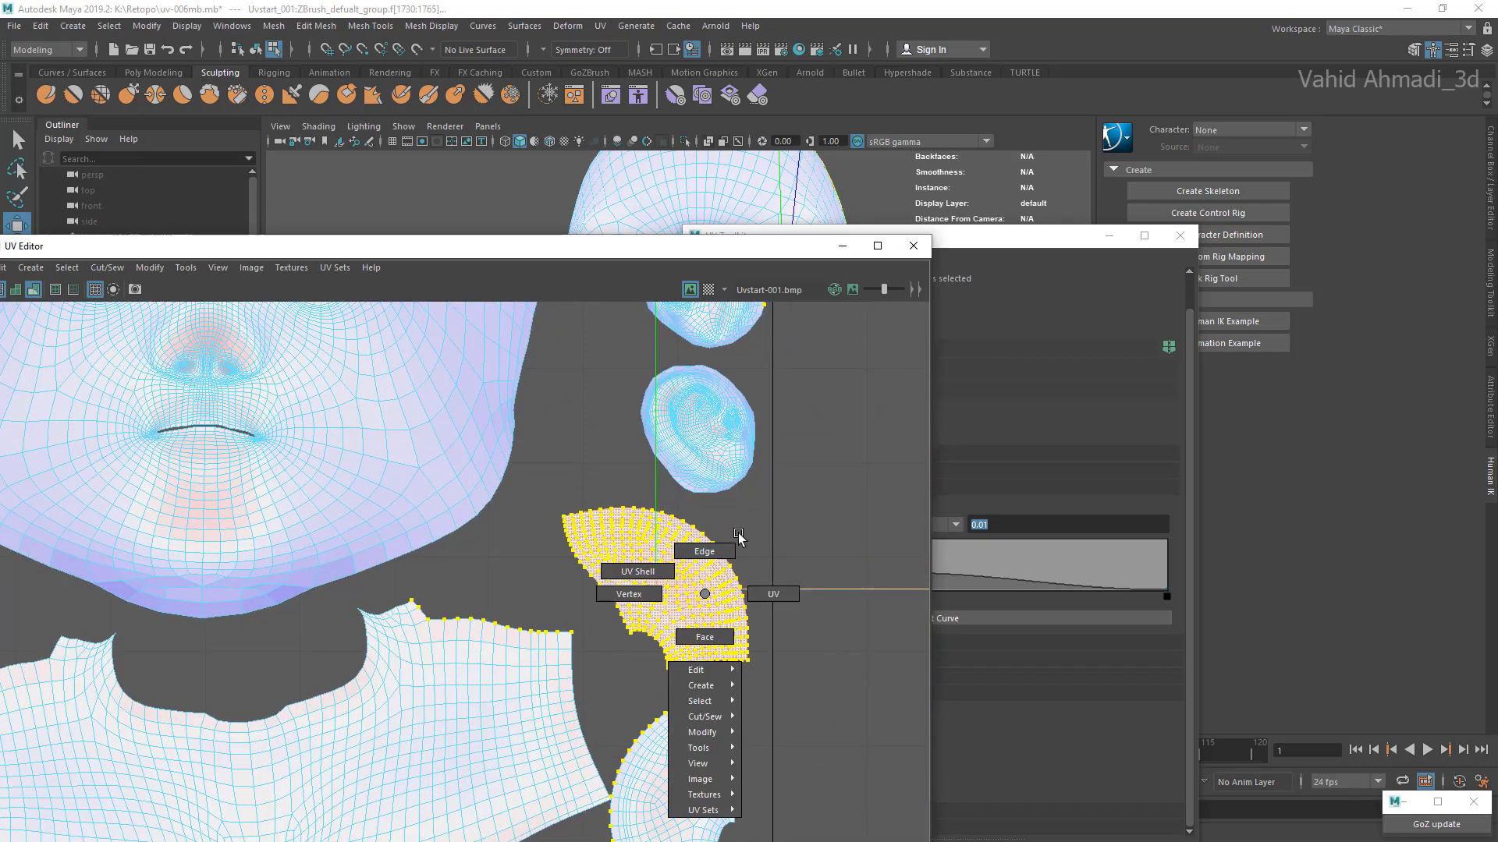
{"action": "right_click_drag", "start_coordinate": [704, 594], "coordinate": [705, 635]}
{"action": "scroll", "coordinate": [739, 537], "scroll_direction": "down", "scroll_amount": 2}
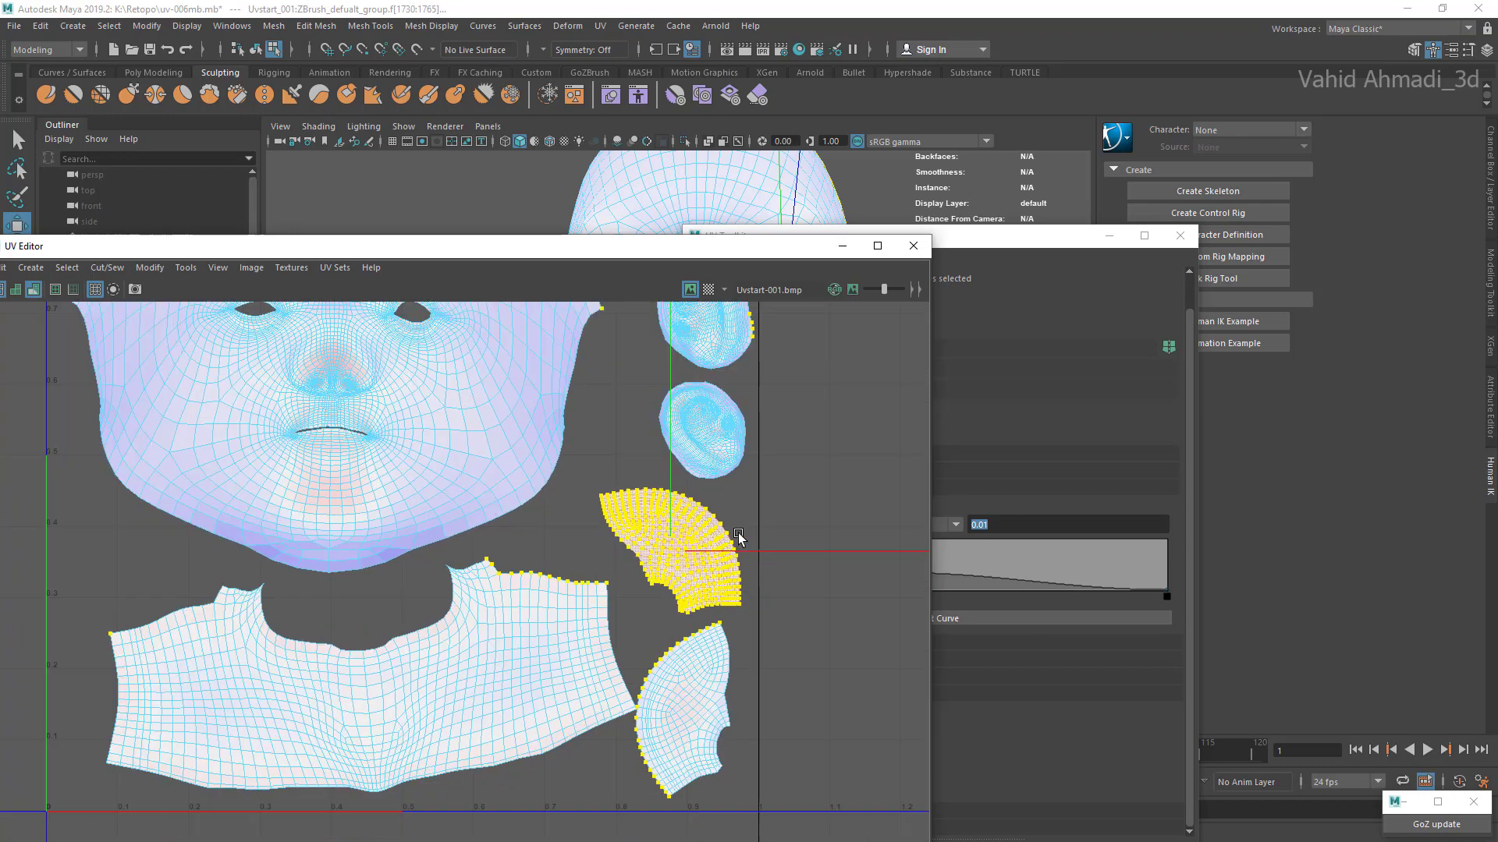
{"action": "left_click_drag", "start_coordinate": [713, 246], "coordinate": [670, 476]}
{"action": "right_click_drag", "start_coordinate": [666, 279], "coordinate": [665, 323]}
{"action": "left_click", "coordinate": [468, 351]}
{"action": "double_click", "coordinate": [632, 702]}
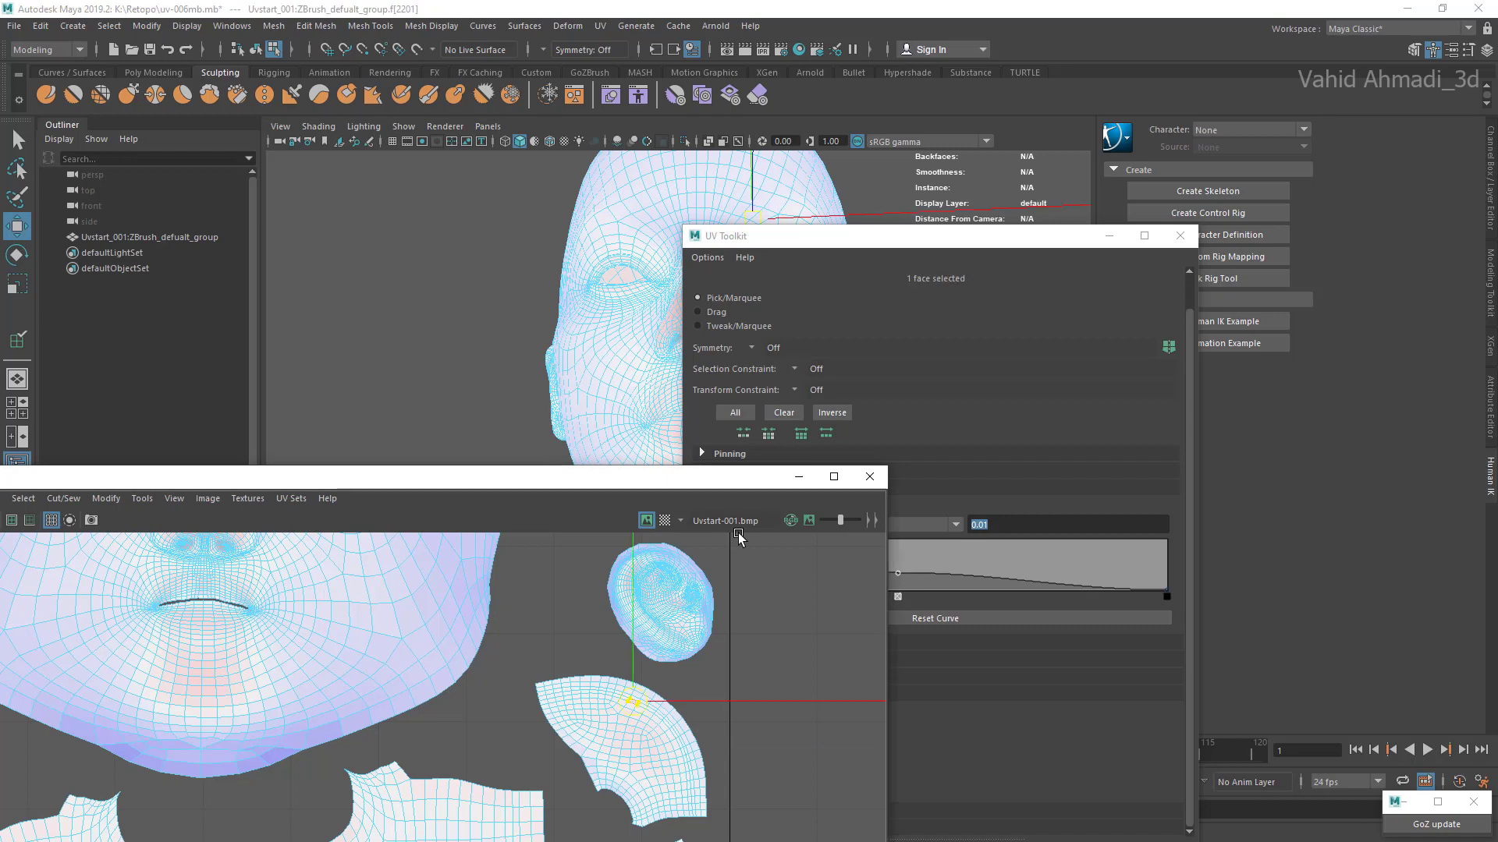
{"action": "scroll", "coordinate": [639, 763], "scroll_direction": "down", "scroll_amount": 2}
{"action": "left_click_drag", "start_coordinate": [936, 237], "coordinate": [943, 203]}
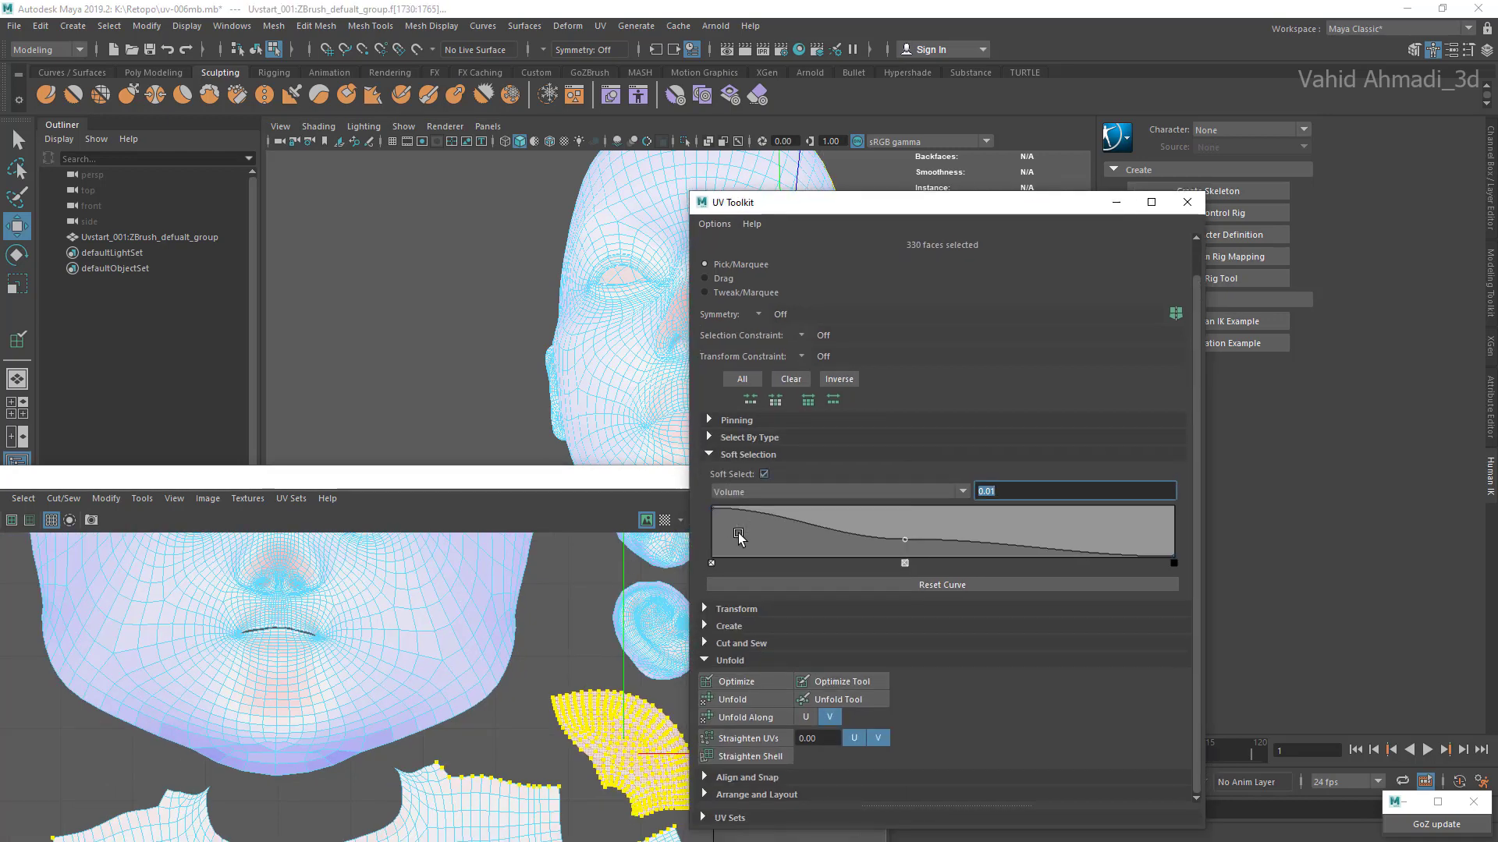
{"action": "left_click", "coordinate": [763, 475]}
Step: Fine-tune the placement of the fan-shaped shells beside the chest shell
{"action": "scroll", "coordinate": [437, 725], "scroll_direction": "down", "scroll_amount": 5}
{"action": "scroll", "coordinate": [437, 726], "scroll_direction": "up", "scroll_amount": 4}
{"action": "scroll", "coordinate": [583, 741], "scroll_direction": "up", "scroll_amount": 8}
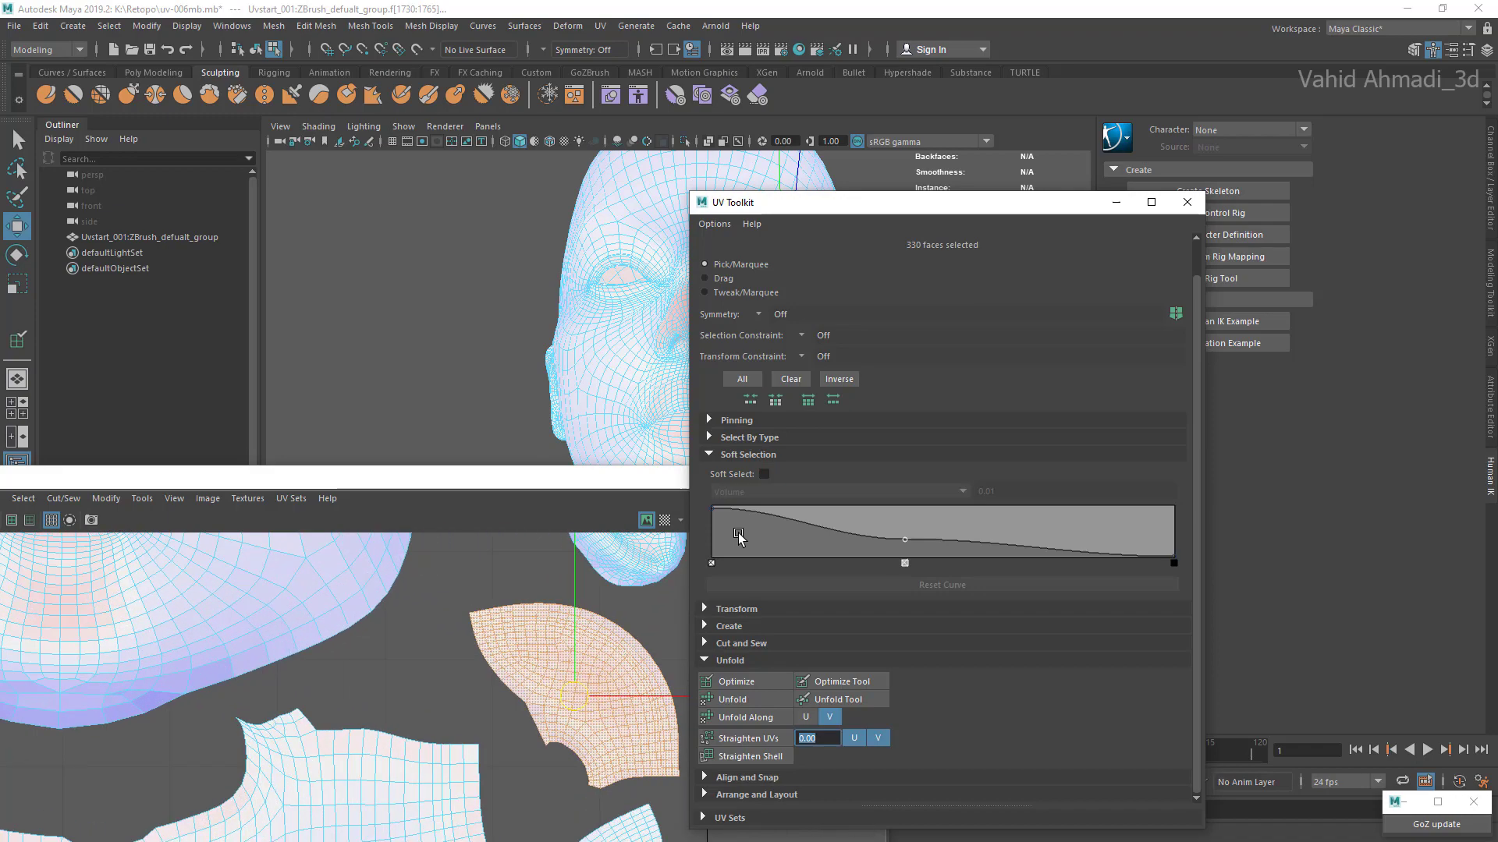
{"action": "left_click", "coordinate": [499, 768]}
{"action": "middle_click_drag", "start_coordinate": [577, 702], "coordinate": [533, 615], "text": "alt"}
{"action": "scroll", "coordinate": [532, 615], "scroll_direction": "down", "scroll_amount": 1}
{"action": "scroll", "coordinate": [555, 626], "scroll_direction": "down", "scroll_amount": 1}
{"action": "double_click", "coordinate": [555, 626]}
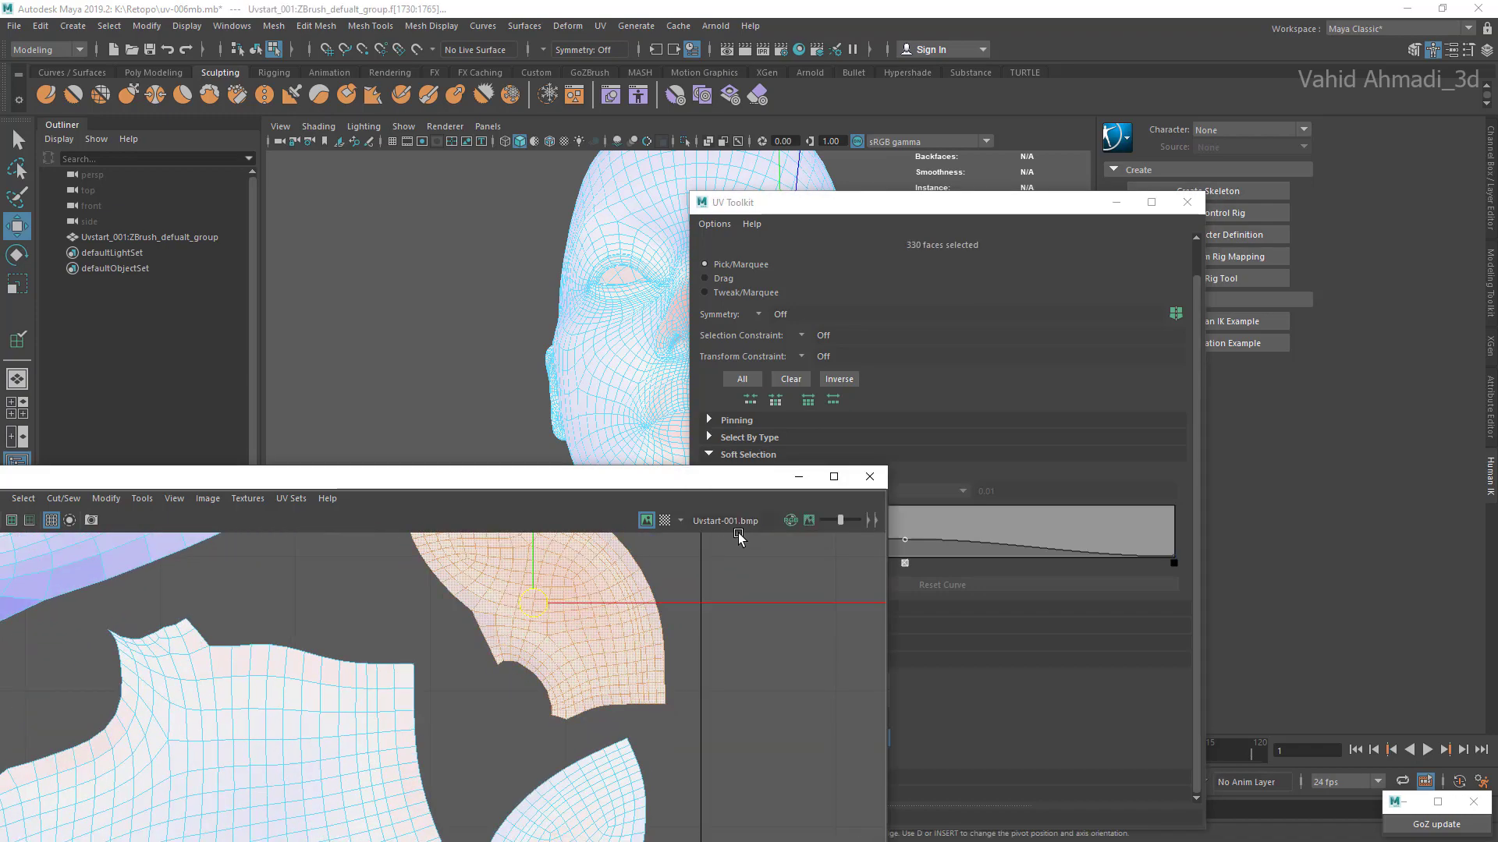
{"action": "middle_click_drag", "start_coordinate": [550, 803], "coordinate": [660, 647], "text": "alt"}
{"action": "double_click", "coordinate": [659, 682]}
{"action": "scroll", "coordinate": [659, 682], "scroll_direction": "down", "scroll_amount": 2}
Step: Shift the whole chest shell slightly away from the fan-shaped shells
{"action": "left_click", "coordinate": [420, 716]}
{"action": "scroll", "coordinate": [421, 716], "scroll_direction": "down", "scroll_amount": 2}
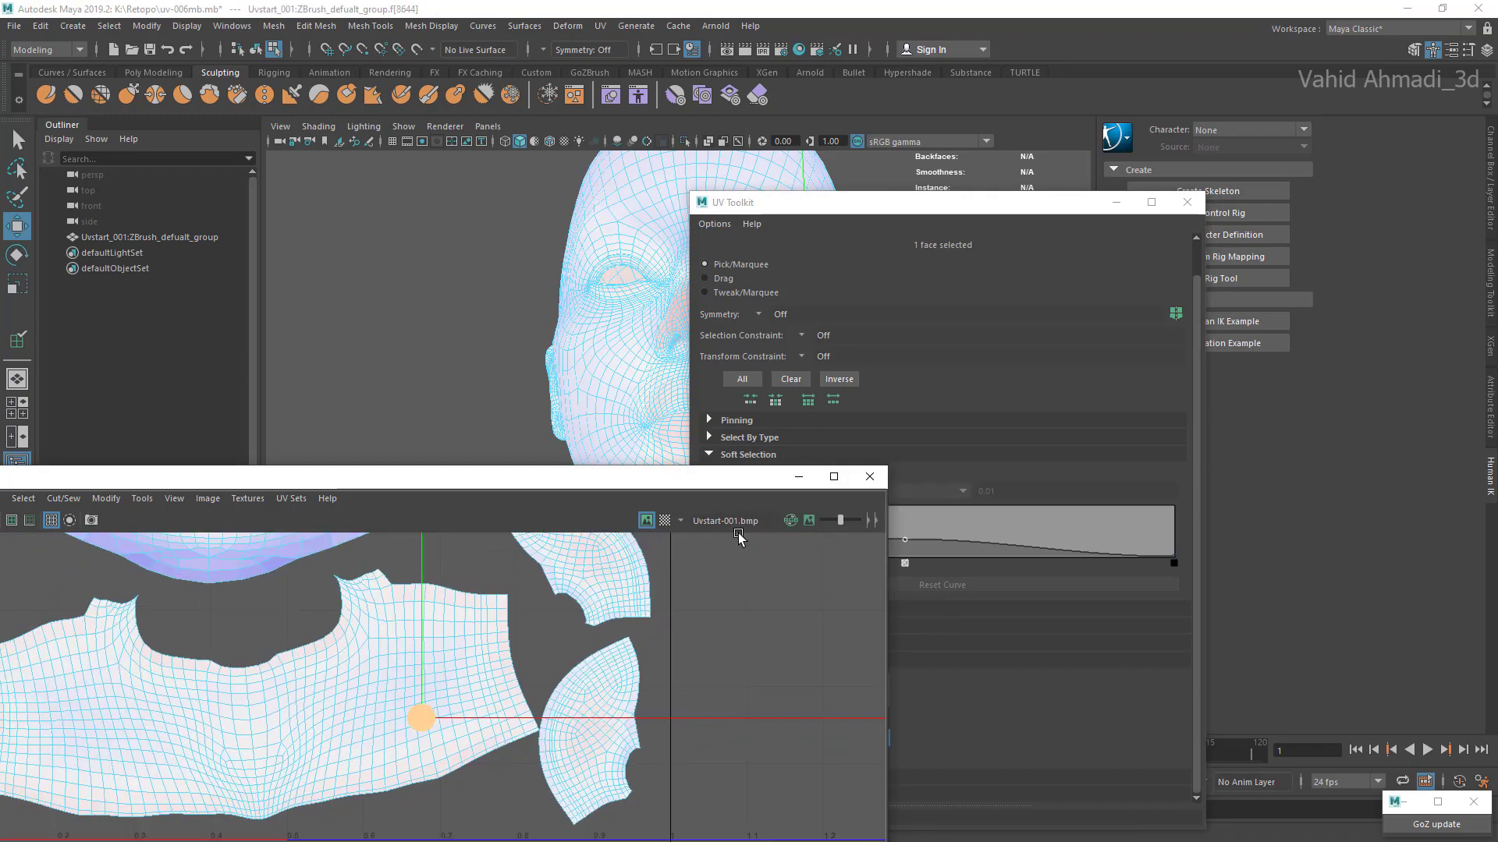
{"action": "double_click", "coordinate": [422, 717]}
{"action": "middle_click_drag", "start_coordinate": [422, 717], "coordinate": [556, 679], "text": "alt"}
{"action": "left_click_drag", "start_coordinate": [390, 657], "coordinate": [354, 653]}
{"action": "scroll", "coordinate": [355, 654], "scroll_direction": "down", "scroll_amount": 10}
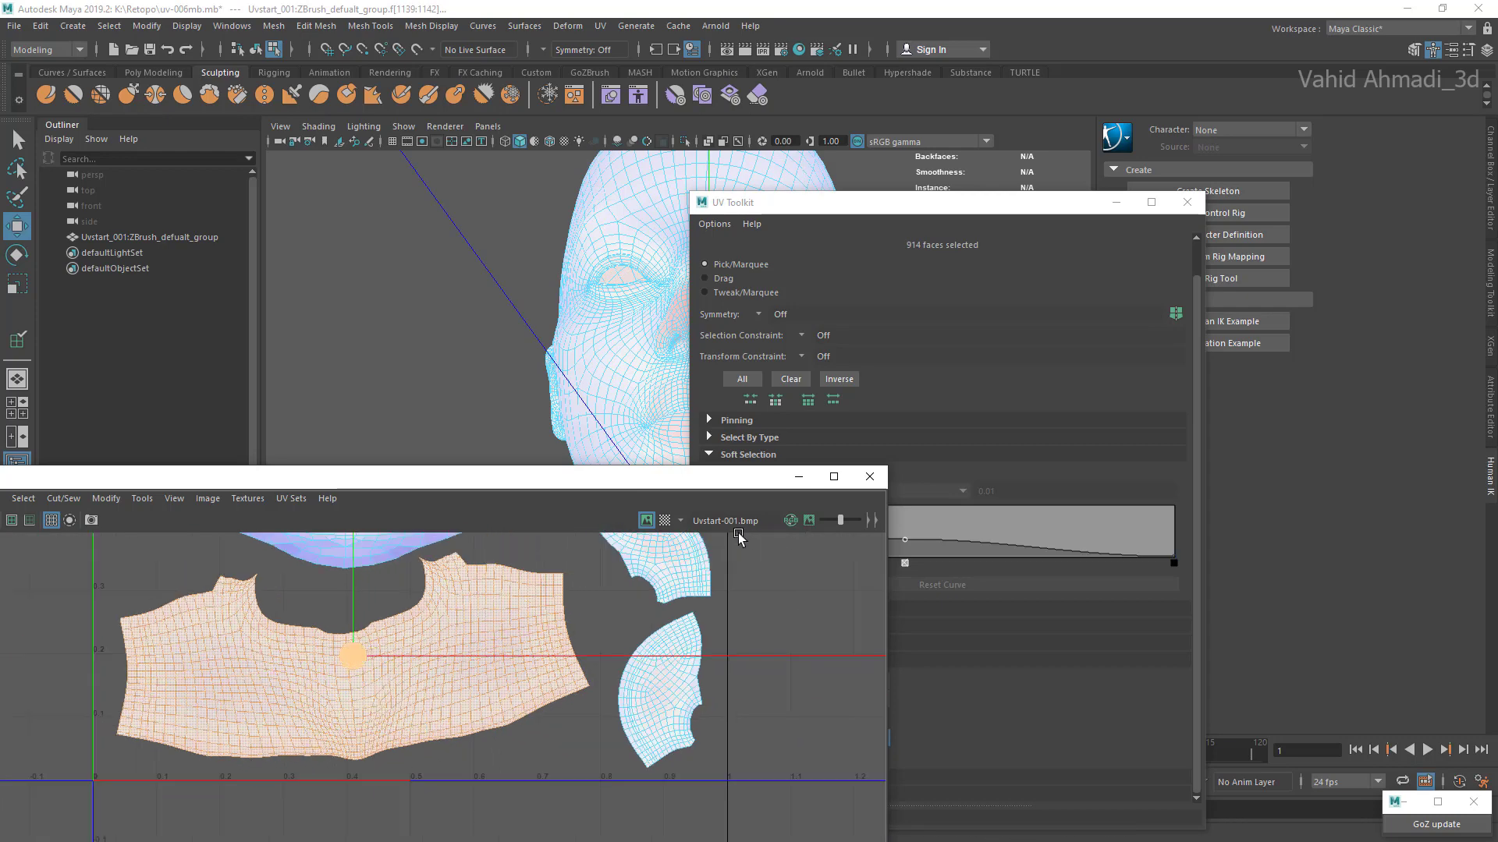
Step: Move the chest shell into the neighbouring UV tile and back beneath the face shell
{"action": "scroll", "coordinate": [461, 686], "scroll_direction": "up", "scroll_amount": 4}
{"action": "middle_click_drag", "start_coordinate": [338, 692], "coordinate": [449, 724], "text": "alt"}
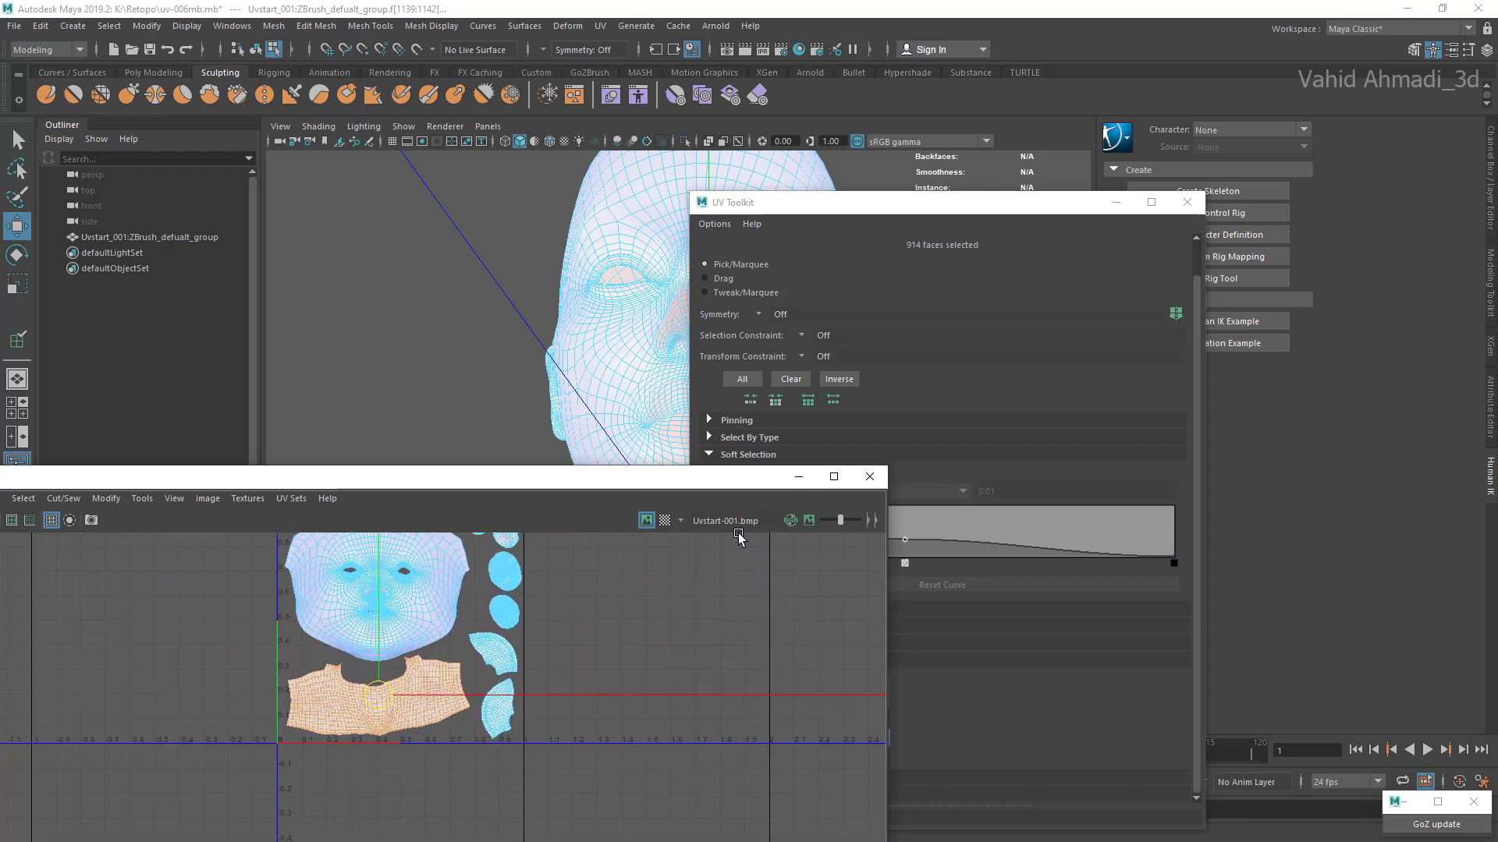
{"action": "scroll", "coordinate": [449, 724], "scroll_direction": "down", "scroll_amount": 2}
{"action": "mouse_move", "coordinate": [393, 699]}
{"action": "left_mouse_down"}
{"action": "mouse_move", "coordinate": [637, 623]}
{"action": "mouse_move", "coordinate": [609, 575]}
{"action": "left_mouse_up"}
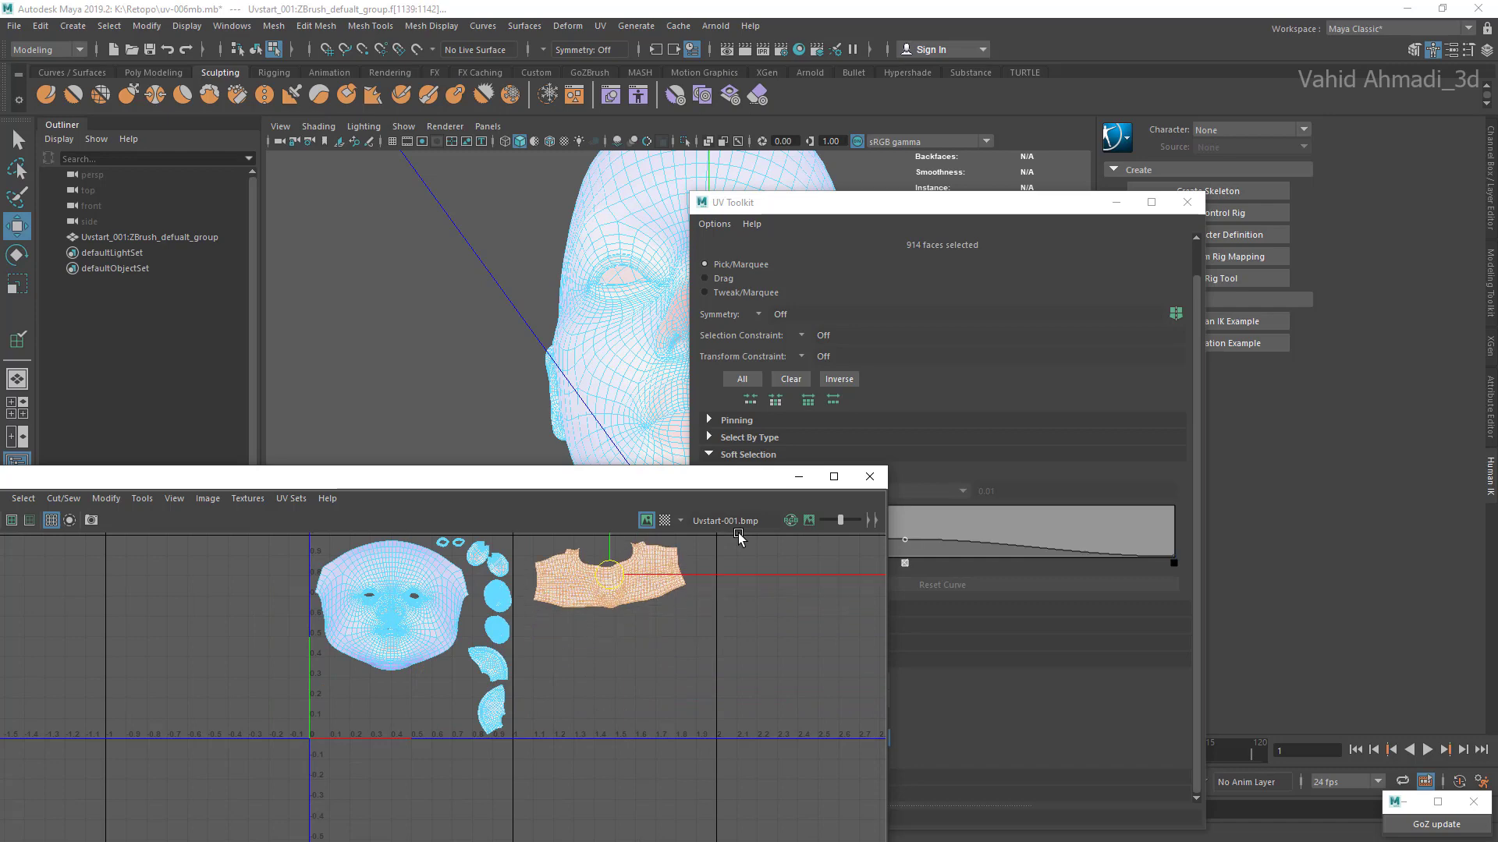
{"action": "middle_click_drag", "start_coordinate": [609, 575], "coordinate": [567, 610], "text": "alt"}
{"action": "scroll", "coordinate": [567, 610], "scroll_direction": "up", "scroll_amount": 2}
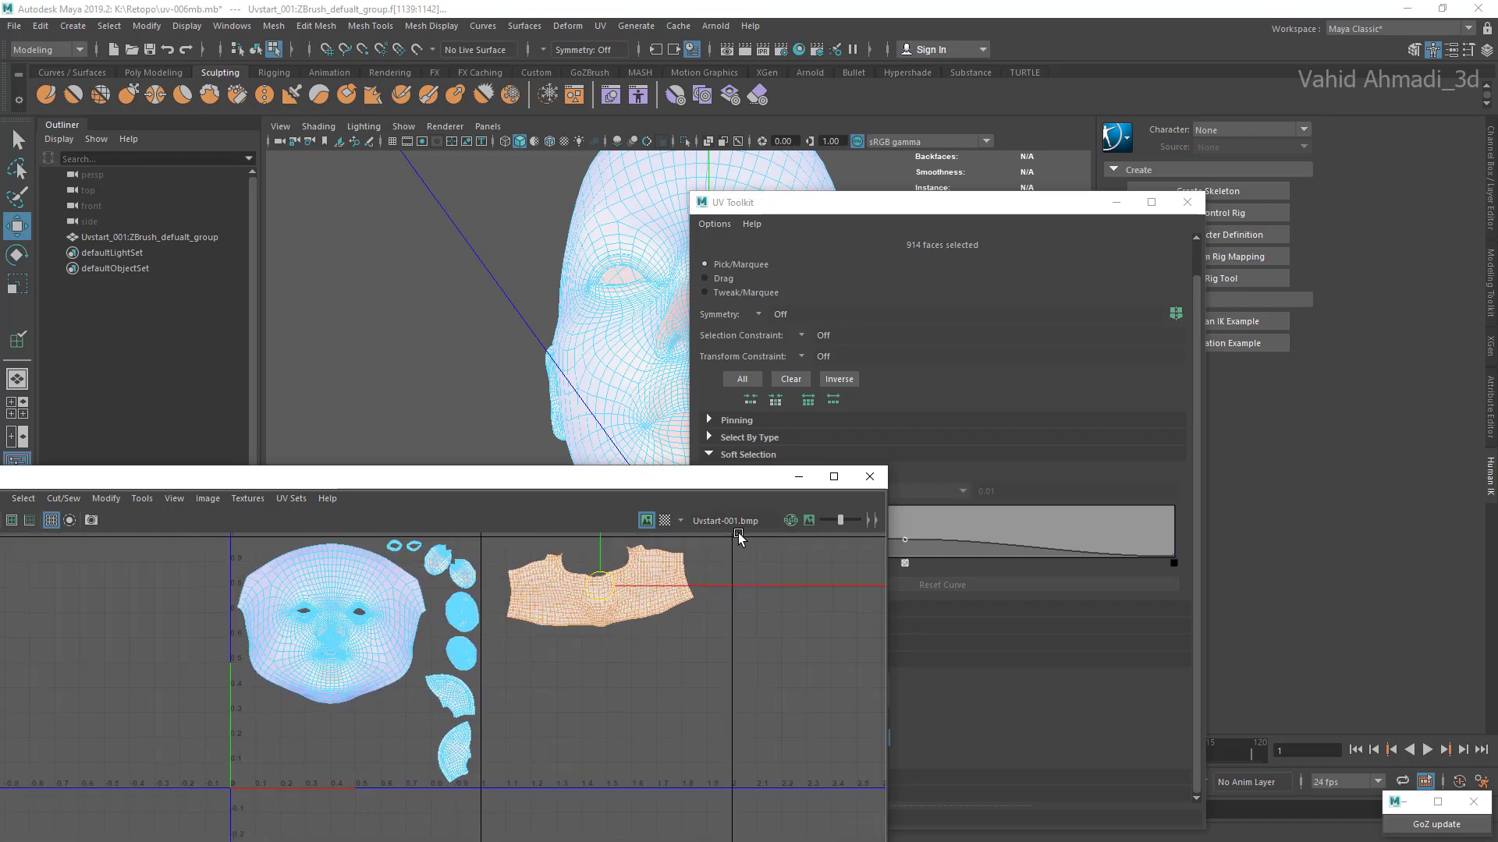
{"action": "left_click_drag", "start_coordinate": [599, 587], "coordinate": [345, 737]}
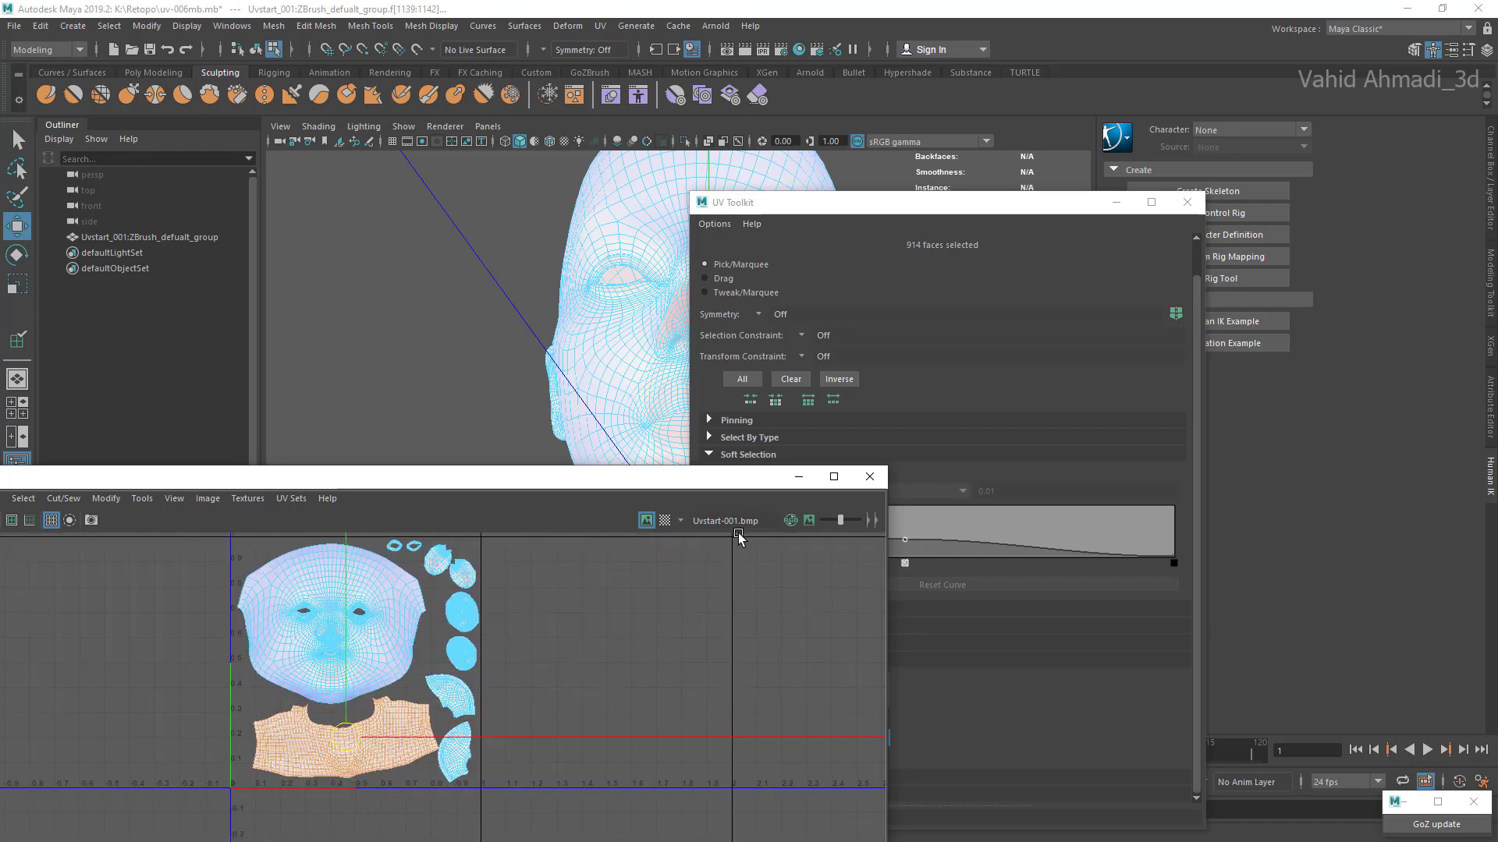
{"action": "scroll", "coordinate": [398, 546], "scroll_direction": "up", "scroll_amount": 8}
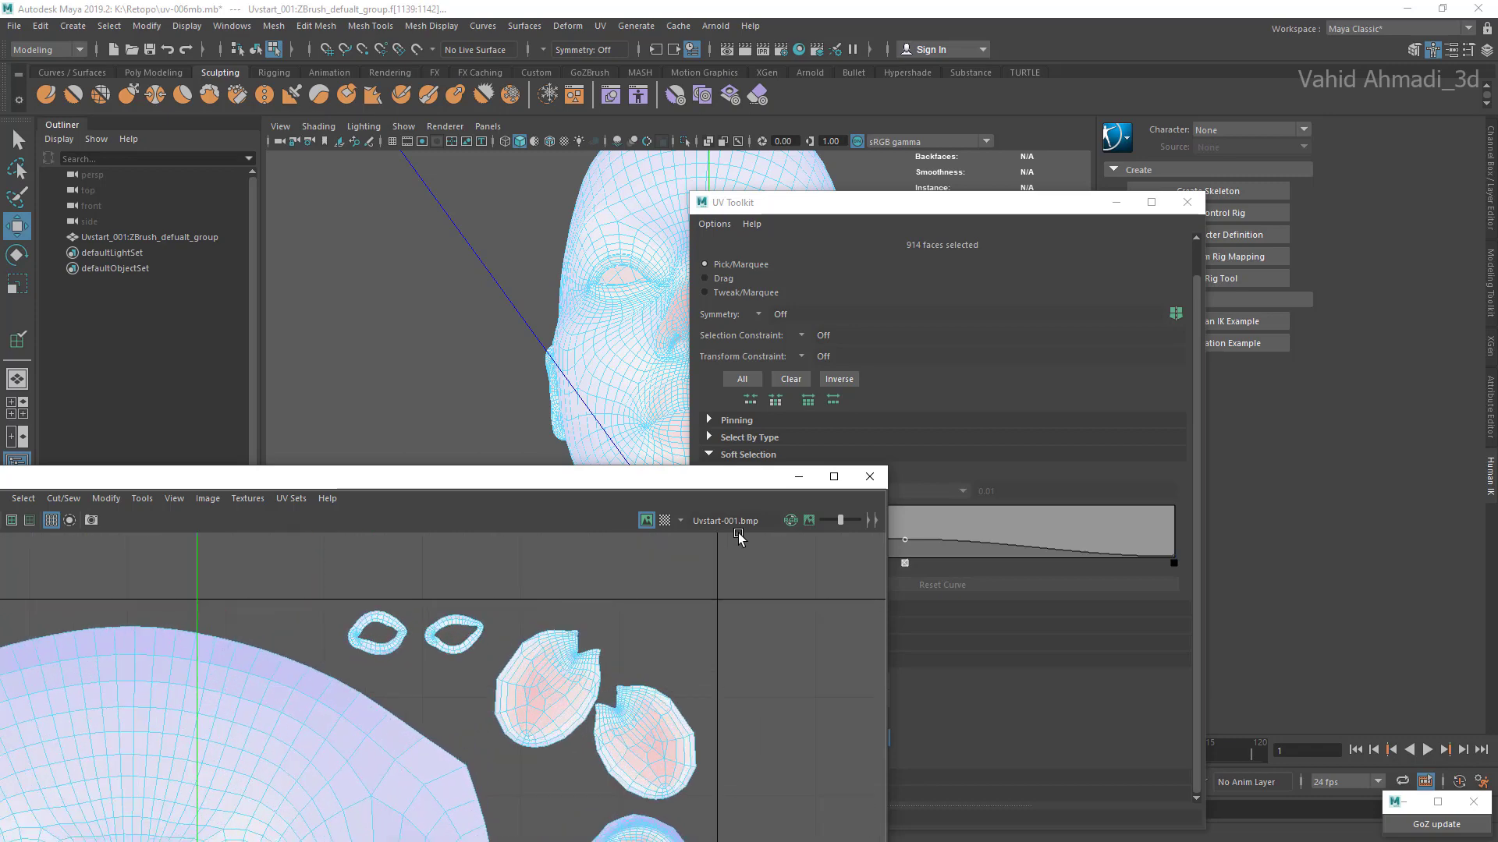
Step: Nudge the eye-ring shell nearest the notched oval shells down and shift the upper notched shell slightly up
{"action": "middle_click_drag", "start_coordinate": [398, 663], "coordinate": [437, 613], "text": "alt"}
{"action": "scroll", "coordinate": [437, 613], "scroll_direction": "down", "scroll_amount": 1}
{"action": "double_click", "coordinate": [469, 587]}
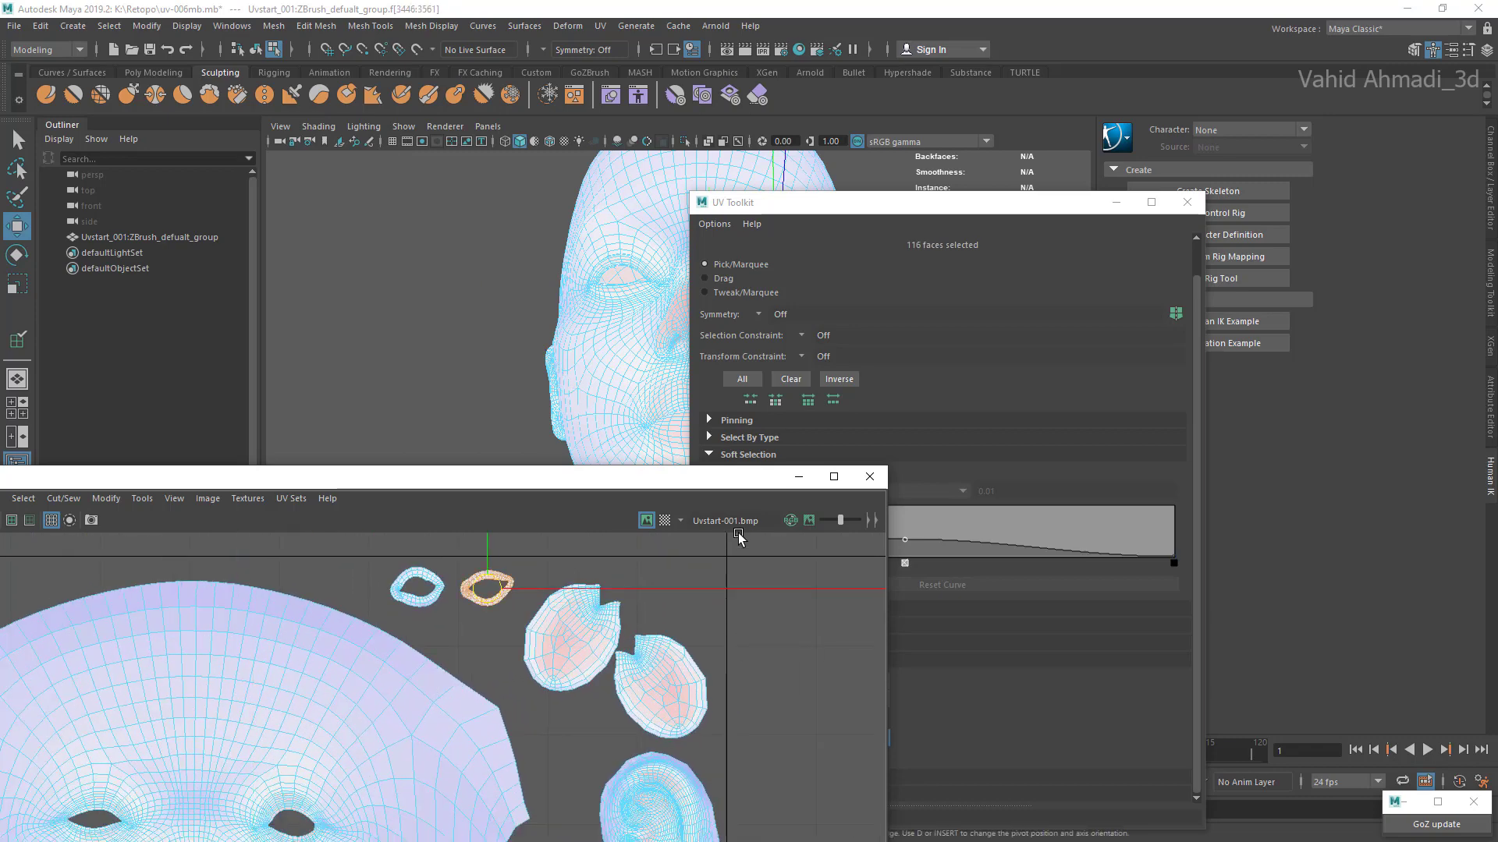
{"action": "left_click_drag", "start_coordinate": [487, 588], "coordinate": [487, 593]}
{"action": "double_click", "coordinate": [571, 637]}
{"action": "left_click_drag", "start_coordinate": [572, 638], "coordinate": [579, 622]}
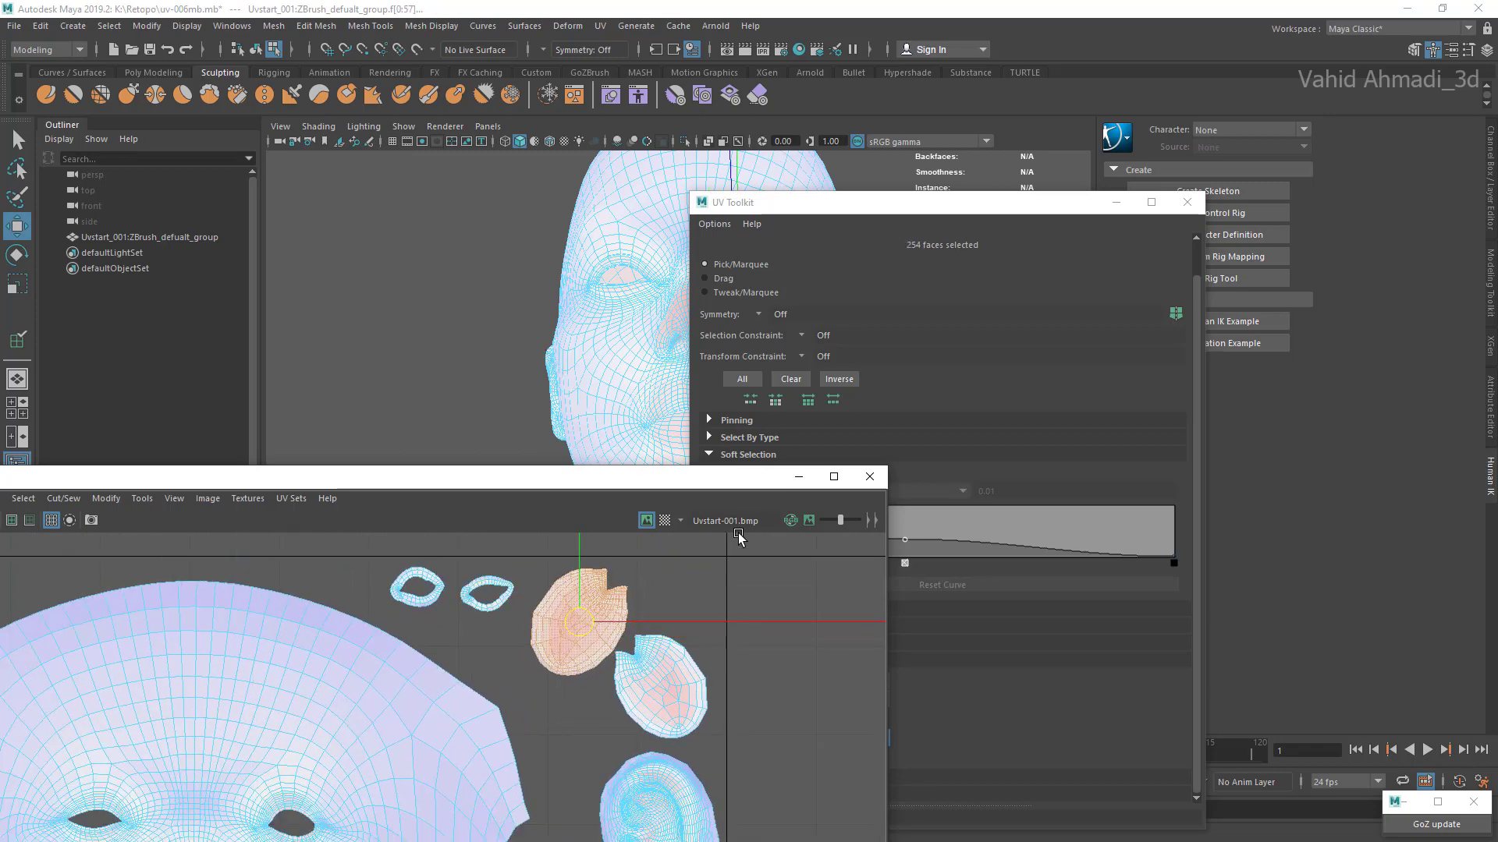
Step: Enlarge the eye-ring shell nearest the notched oval shells and nudge it slightly down
{"action": "double_click", "coordinate": [470, 595]}
{"action": "key", "text": "e"}
{"action": "key", "text": "r"}
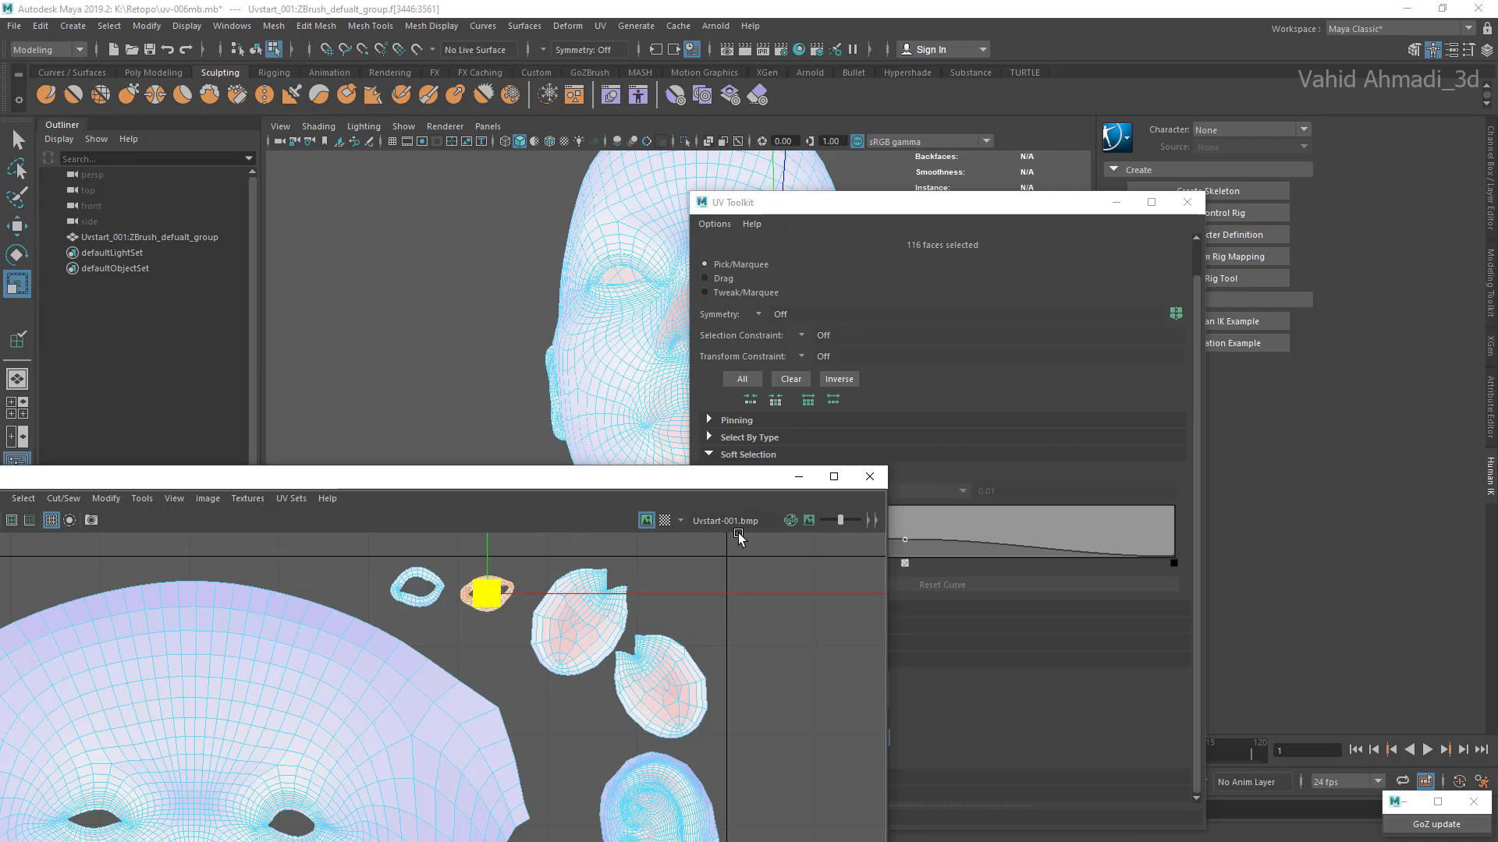
{"action": "left_click_drag", "start_coordinate": [486, 593], "coordinate": [510, 593]}
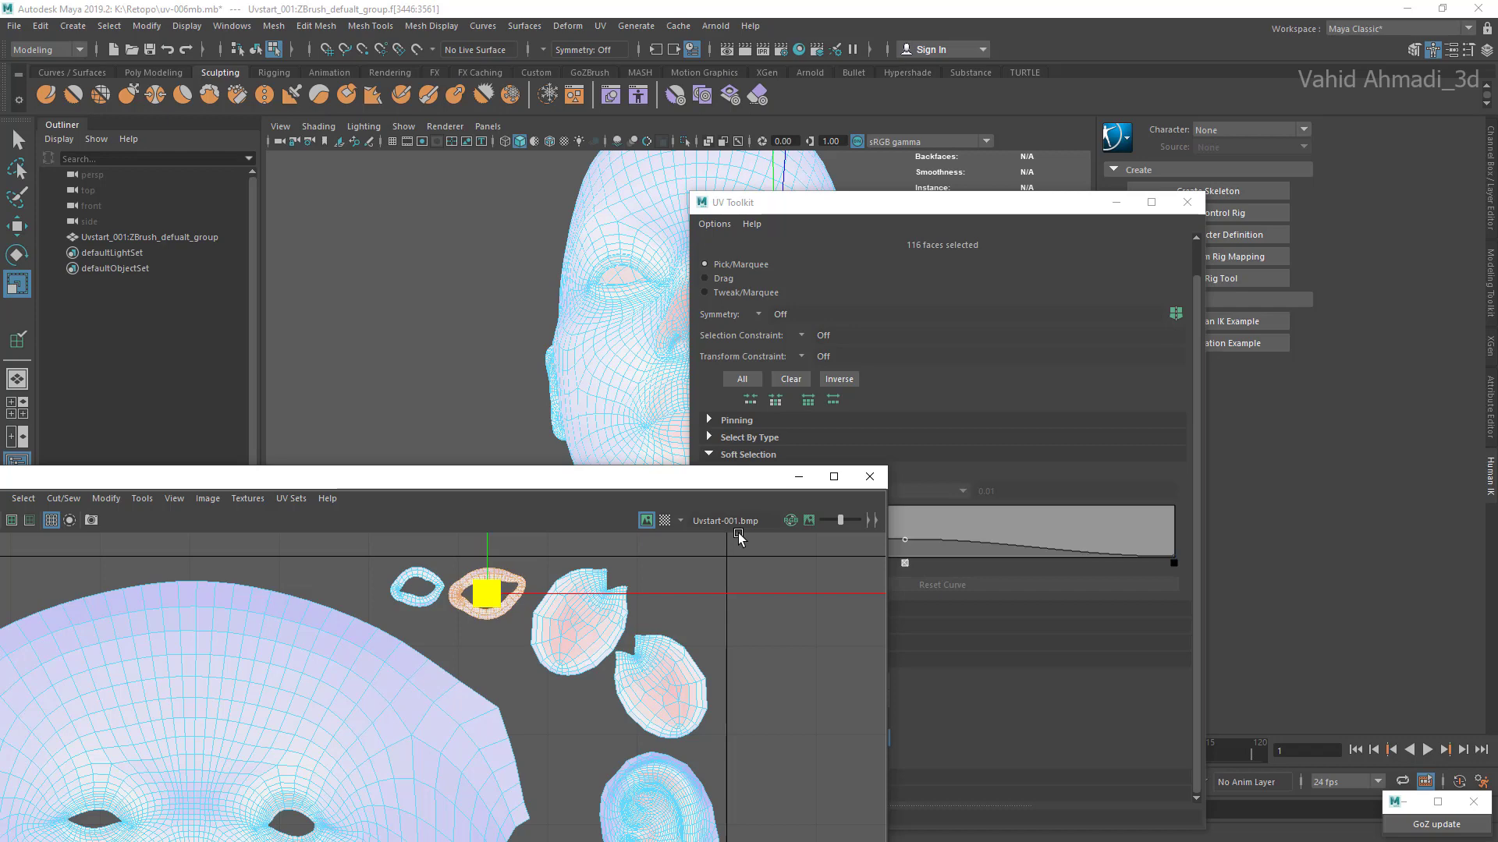
{"action": "middle_click_drag", "start_coordinate": [562, 585], "coordinate": [693, 613], "text": "alt"}
{"action": "scroll", "coordinate": [694, 613], "scroll_direction": "up", "scroll_amount": 1}
{"action": "left_click_drag", "start_coordinate": [609, 624], "coordinate": [611, 633]}
{"action": "key", "text": "w"}
Step: Enlarge the other eye-ring shell and position it beside the first one above the face shell
{"action": "double_click", "coordinate": [553, 618]}
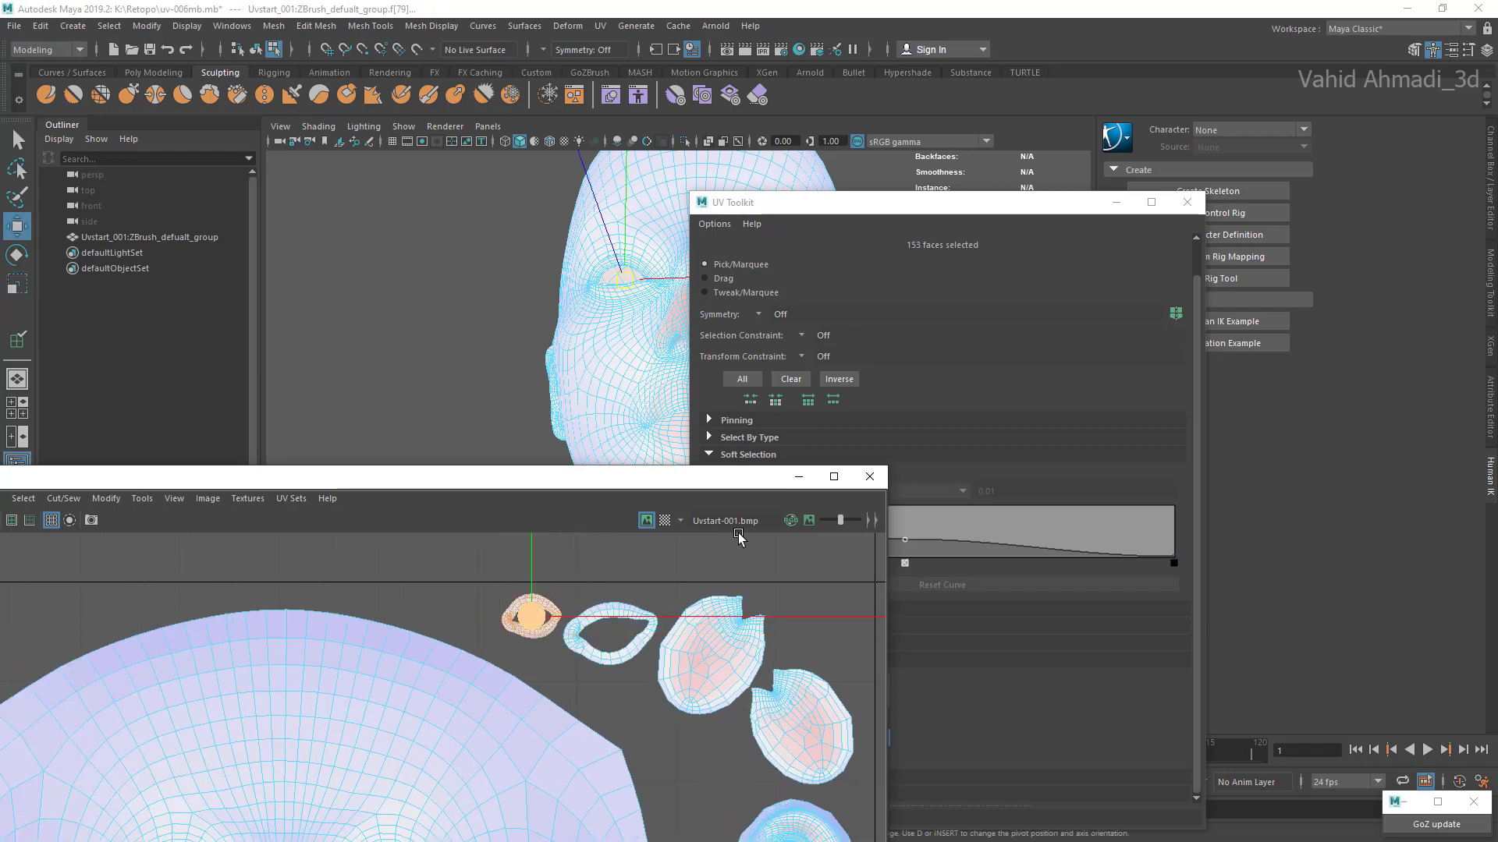
{"action": "key", "text": "r"}
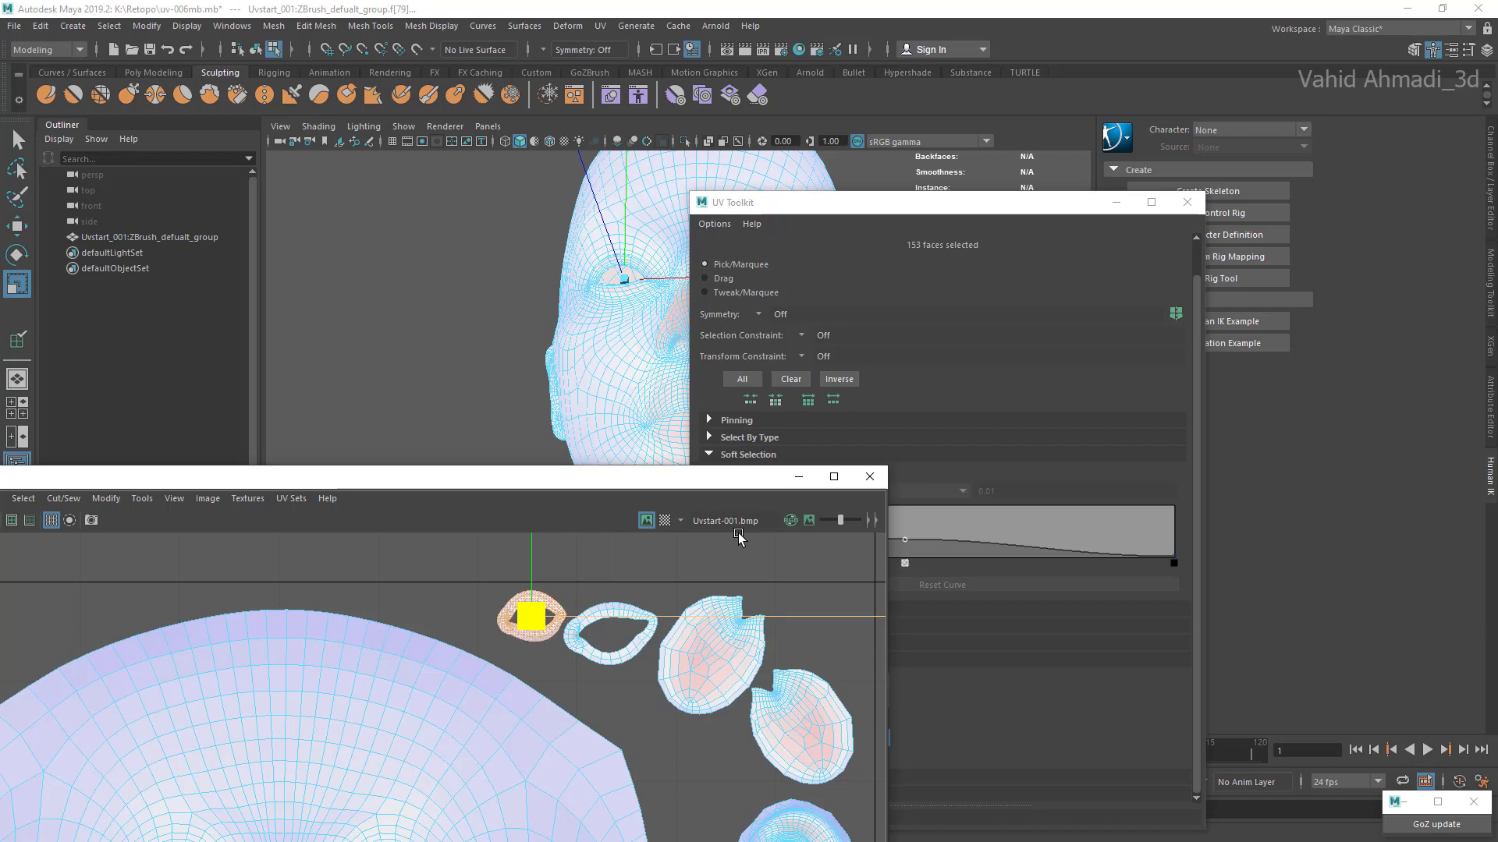
{"action": "left_click_drag", "start_coordinate": [531, 616], "coordinate": [503, 615]}
{"action": "key", "text": "w"}
{"action": "middle_click_drag", "start_coordinate": [503, 616], "coordinate": [663, 633], "text": "alt"}
{"action": "scroll", "coordinate": [621, 619], "scroll_direction": "up", "scroll_amount": 2}
{"action": "left_click", "coordinate": [621, 619]}
{"action": "double_click", "coordinate": [635, 633]}
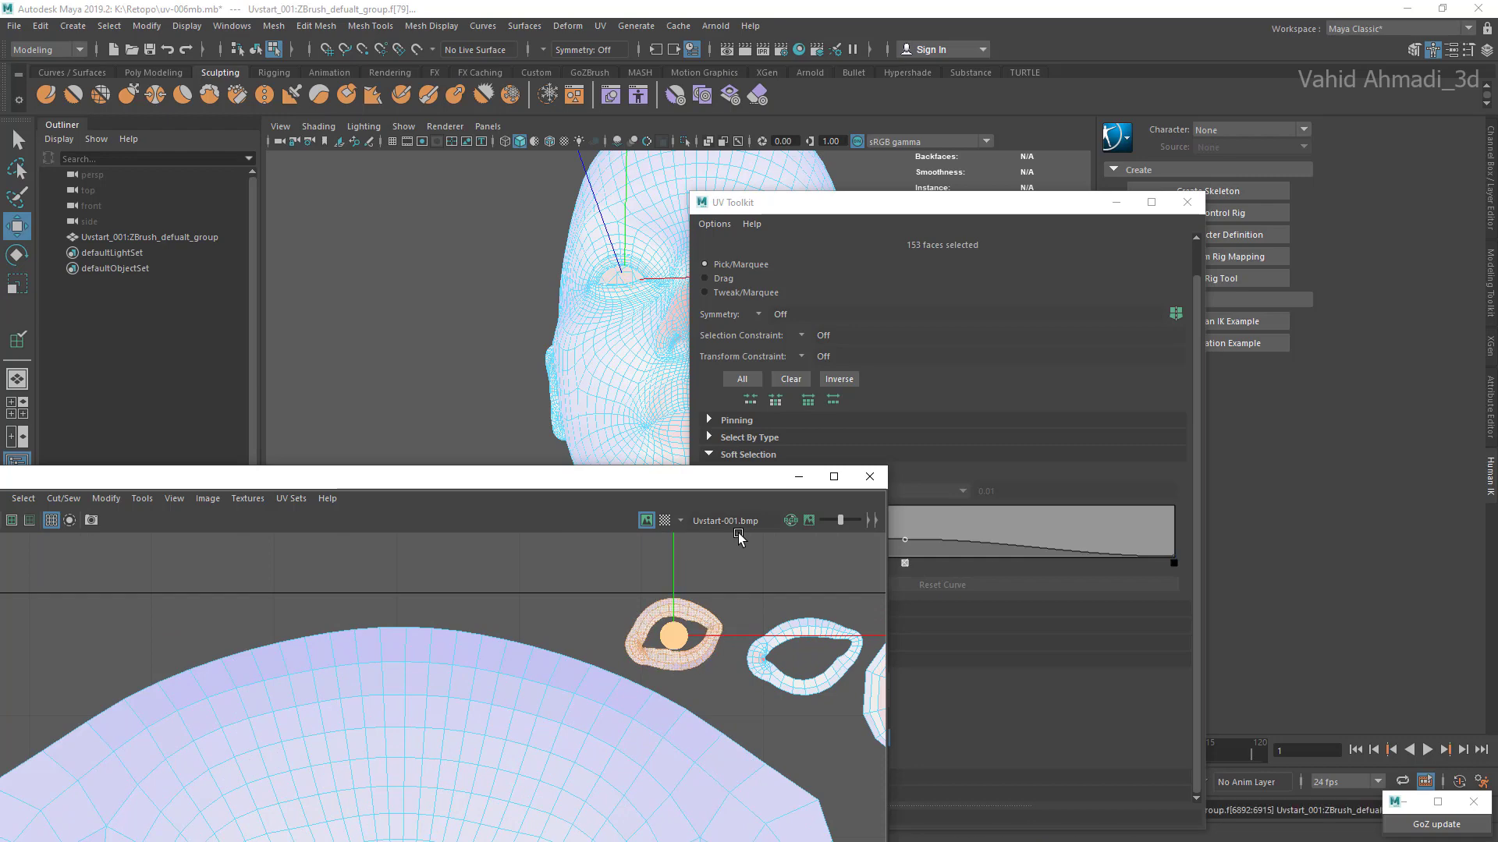
Step: Nudge the compressed face at the inner corner of the smaller eye-ring shell
{"action": "scroll", "coordinate": [739, 536], "scroll_direction": "up", "scroll_amount": 3}
{"action": "middle_click_drag", "start_coordinate": [739, 535], "coordinate": [679, 522], "text": "alt"}
{"action": "scroll", "coordinate": [739, 535], "scroll_direction": "up", "scroll_amount": 5}
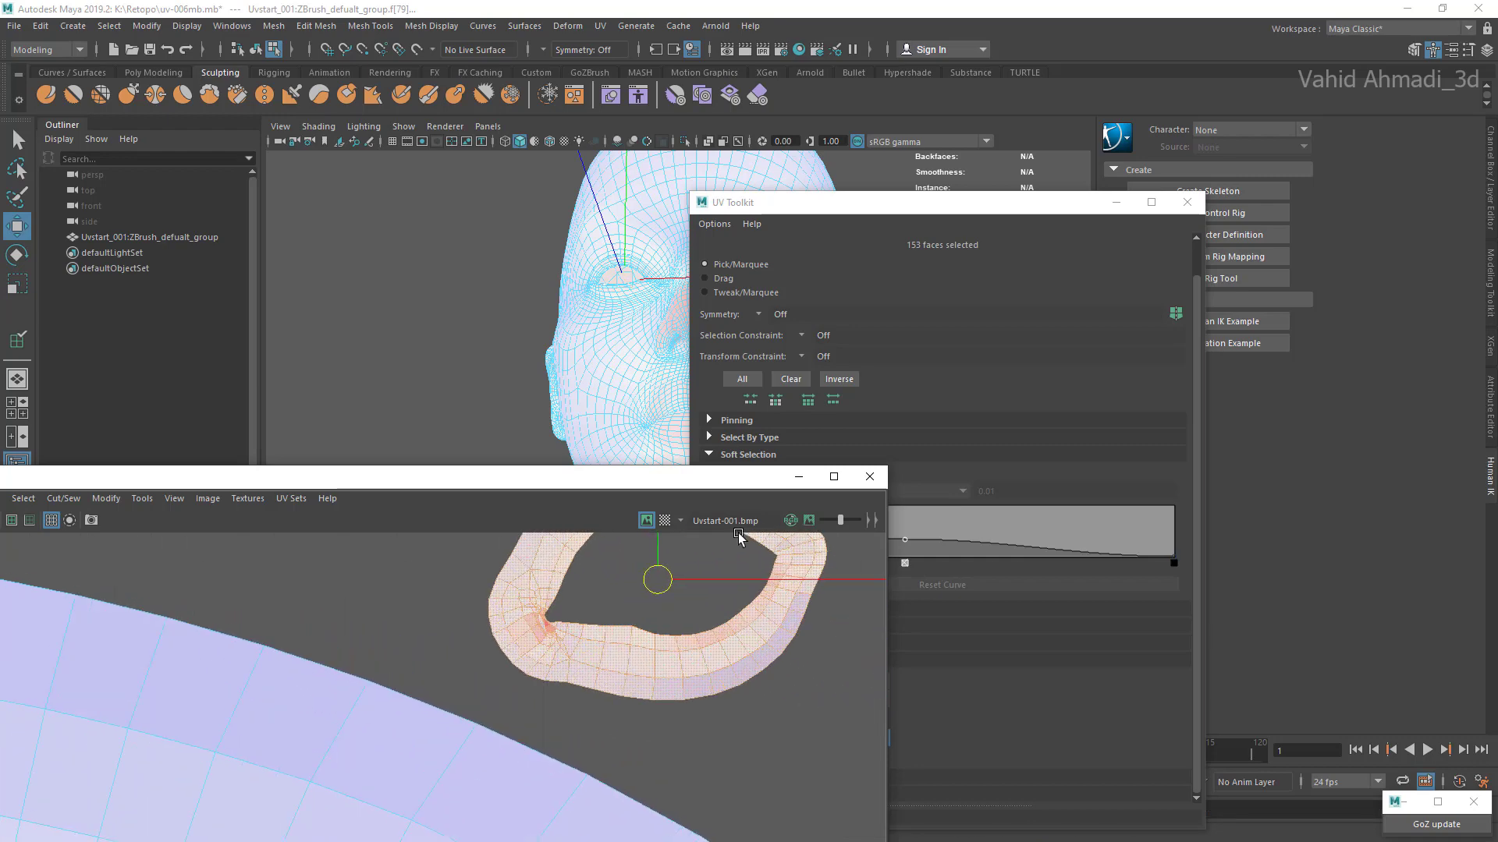
{"action": "left_click", "coordinate": [573, 610]}
{"action": "scroll", "coordinate": [560, 621], "scroll_direction": "up", "scroll_amount": 4}
{"action": "left_click", "coordinate": [539, 618]}
{"action": "left_click", "coordinate": [505, 656]}
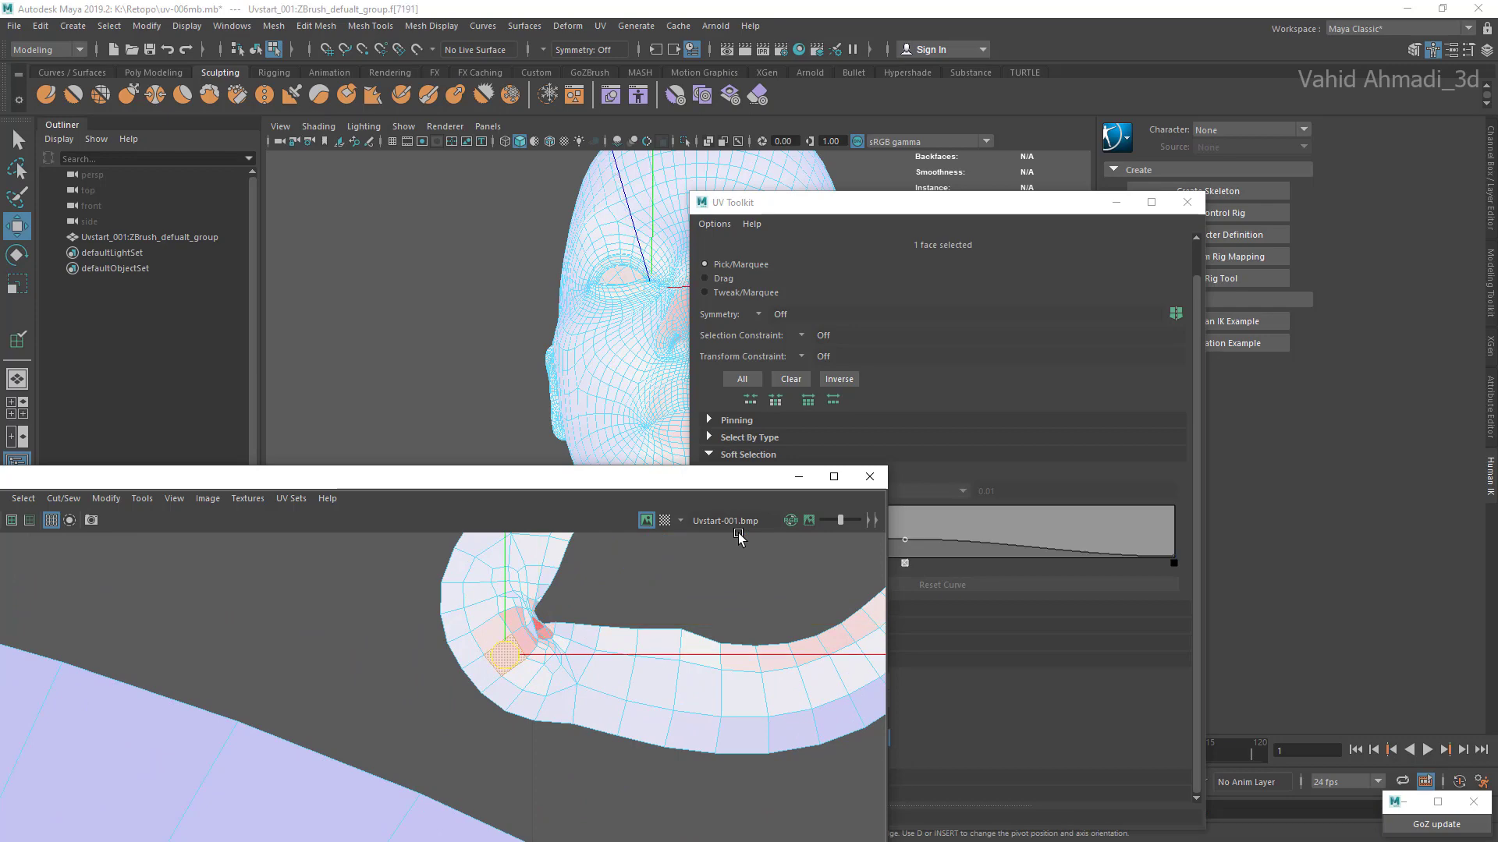
{"action": "left_click", "coordinate": [544, 621]}
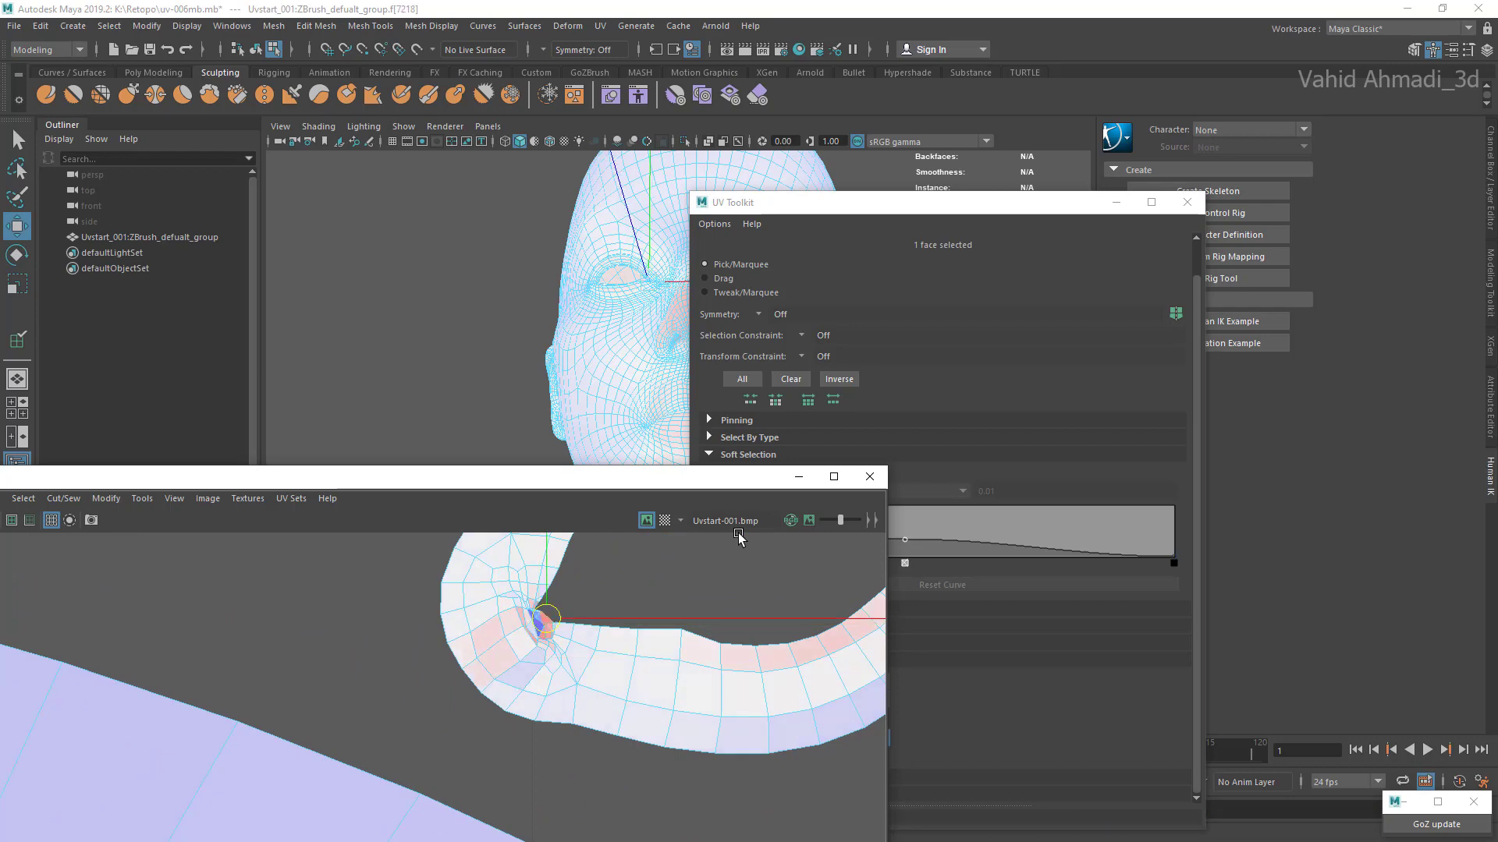
{"action": "scroll", "coordinate": [738, 536], "scroll_direction": "down", "scroll_amount": 5}
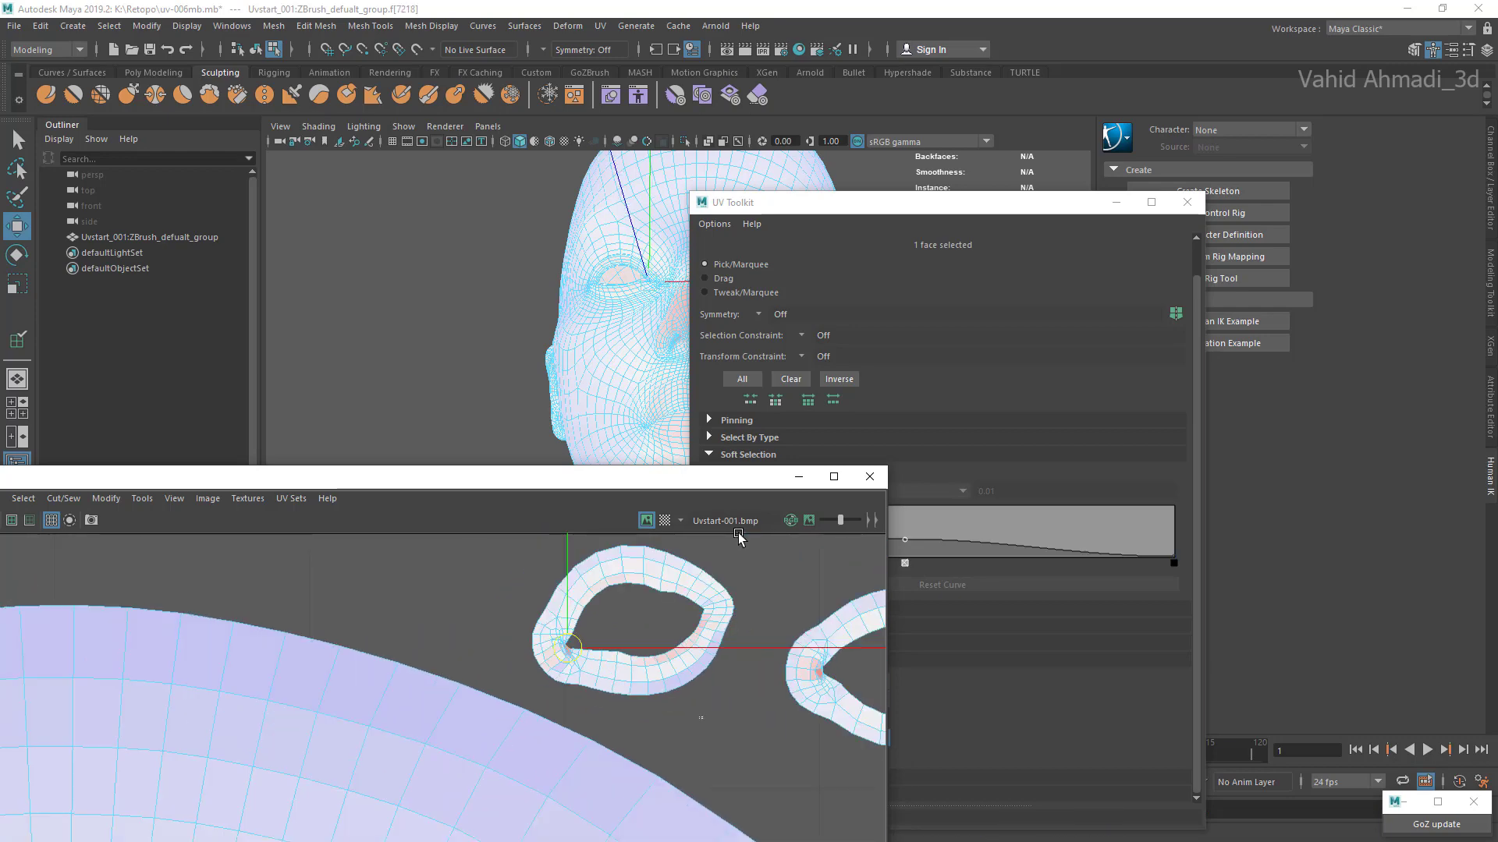
{"action": "left_click", "coordinate": [739, 536]}
{"action": "scroll", "coordinate": [738, 536], "scroll_direction": "down", "scroll_amount": 5}
{"action": "scroll", "coordinate": [698, 689], "scroll_direction": "up", "scroll_amount": 3}
Step: Select both eye-ring shells and apply Optimize to even out their UV spacing
{"action": "double_click", "coordinate": [702, 694]}
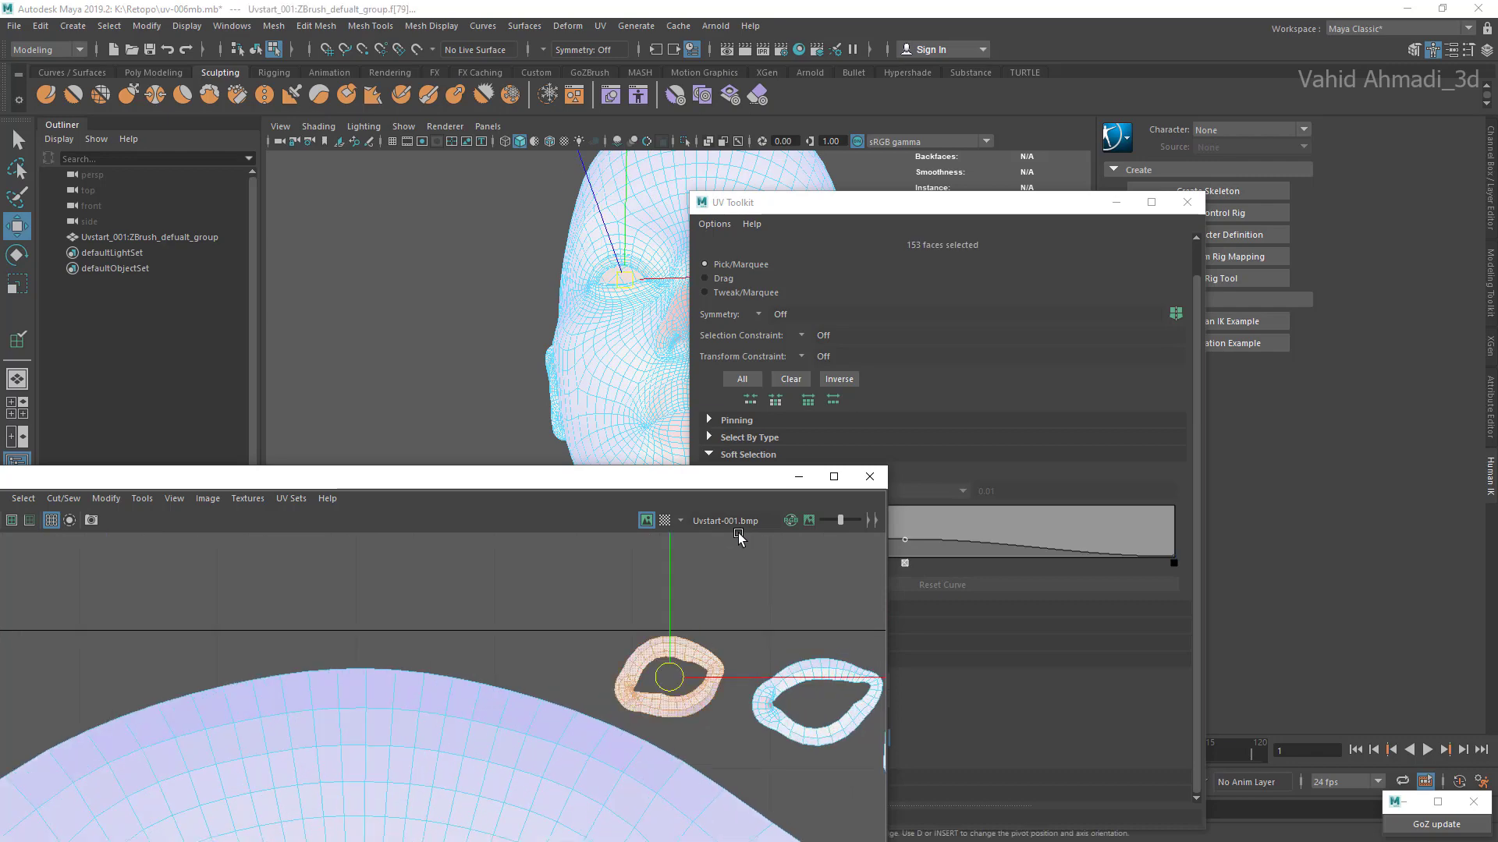
{"action": "double_click", "coordinate": [766, 696], "text": "shift"}
{"action": "left_click_drag", "start_coordinate": [78, 476], "coordinate": [464, 341]}
{"action": "left_click", "coordinate": [492, 364]}
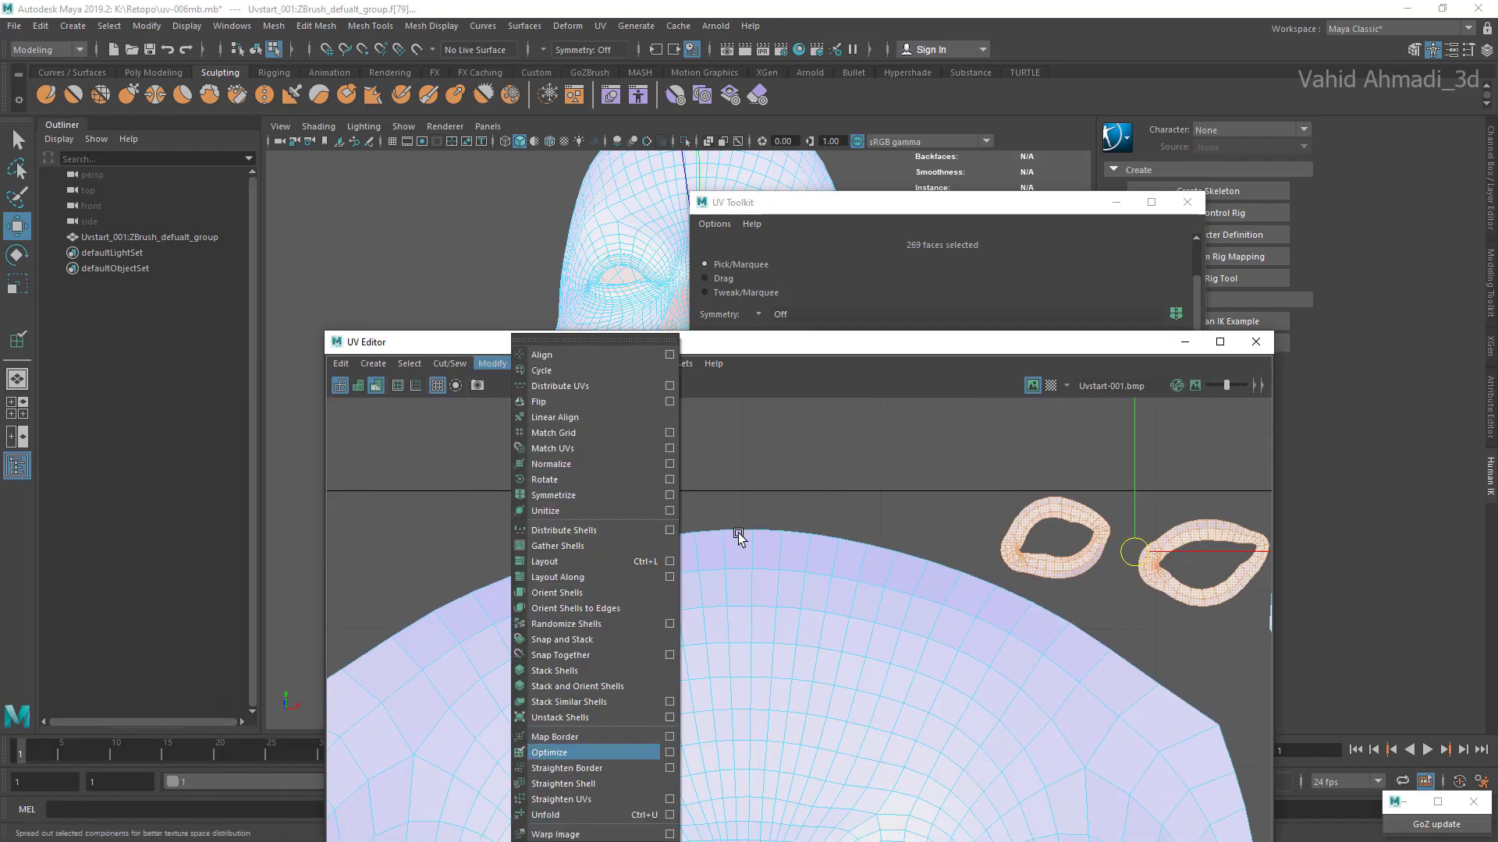
{"action": "left_click", "coordinate": [569, 751]}
{"action": "middle_click_drag", "start_coordinate": [1061, 540], "coordinate": [819, 530], "text": "alt"}
Step: Inspect the inner corner of the optimized eye-ring shell and the overall shell layout within the UV tile
{"action": "scroll", "coordinate": [819, 531], "scroll_direction": "up", "scroll_amount": 4}
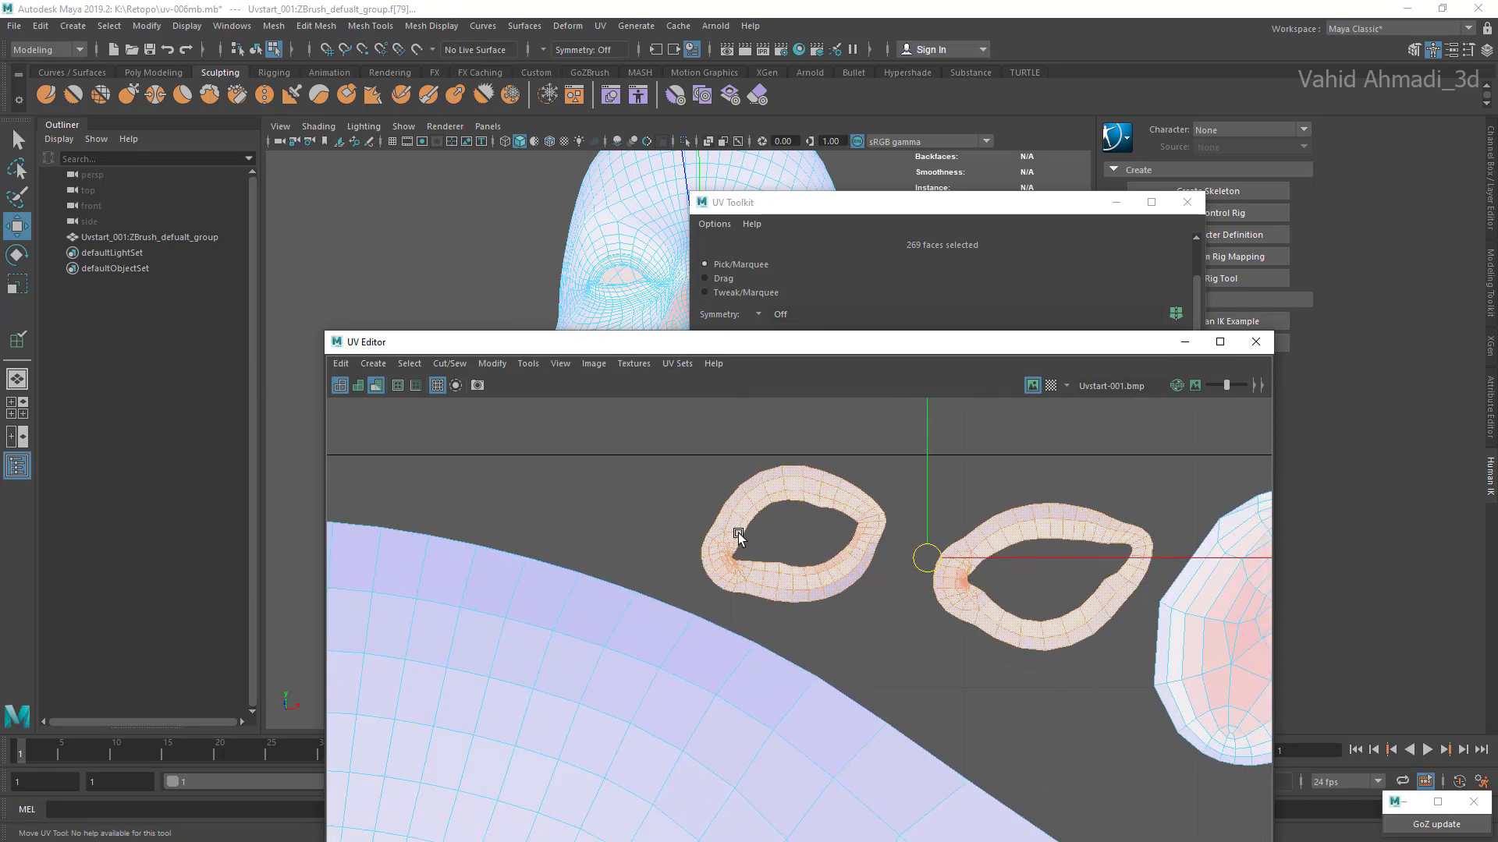
{"action": "left_click", "coordinate": [819, 531]}
{"action": "scroll", "coordinate": [819, 532], "scroll_direction": "up", "scroll_amount": 2}
{"action": "scroll", "coordinate": [738, 532], "scroll_direction": "up", "scroll_amount": 5}
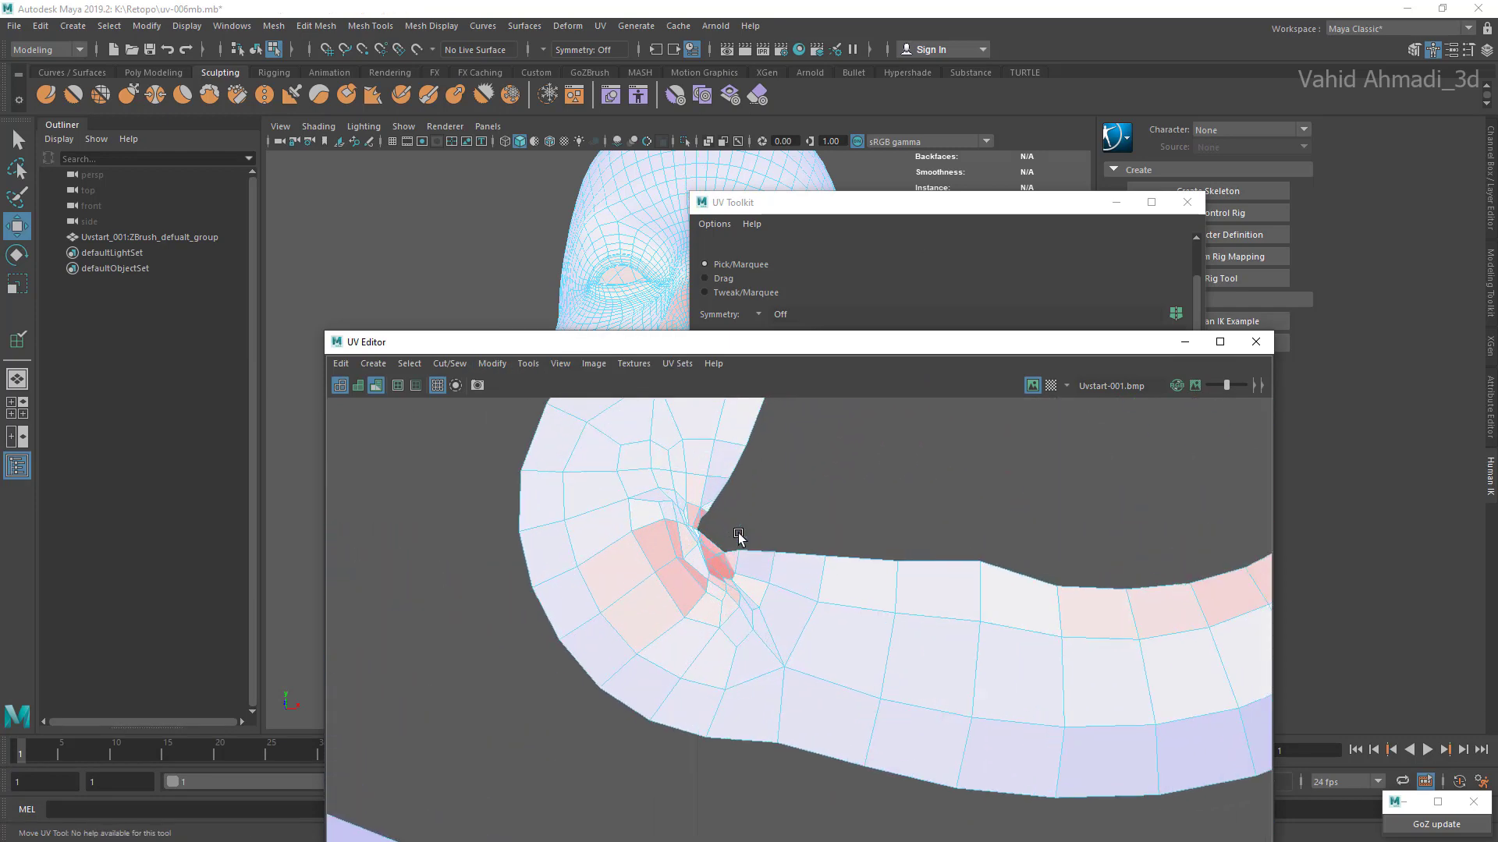
{"action": "scroll", "coordinate": [738, 532], "scroll_direction": "down", "scroll_amount": 2}
{"action": "scroll", "coordinate": [738, 532], "scroll_direction": "down", "scroll_amount": 10}
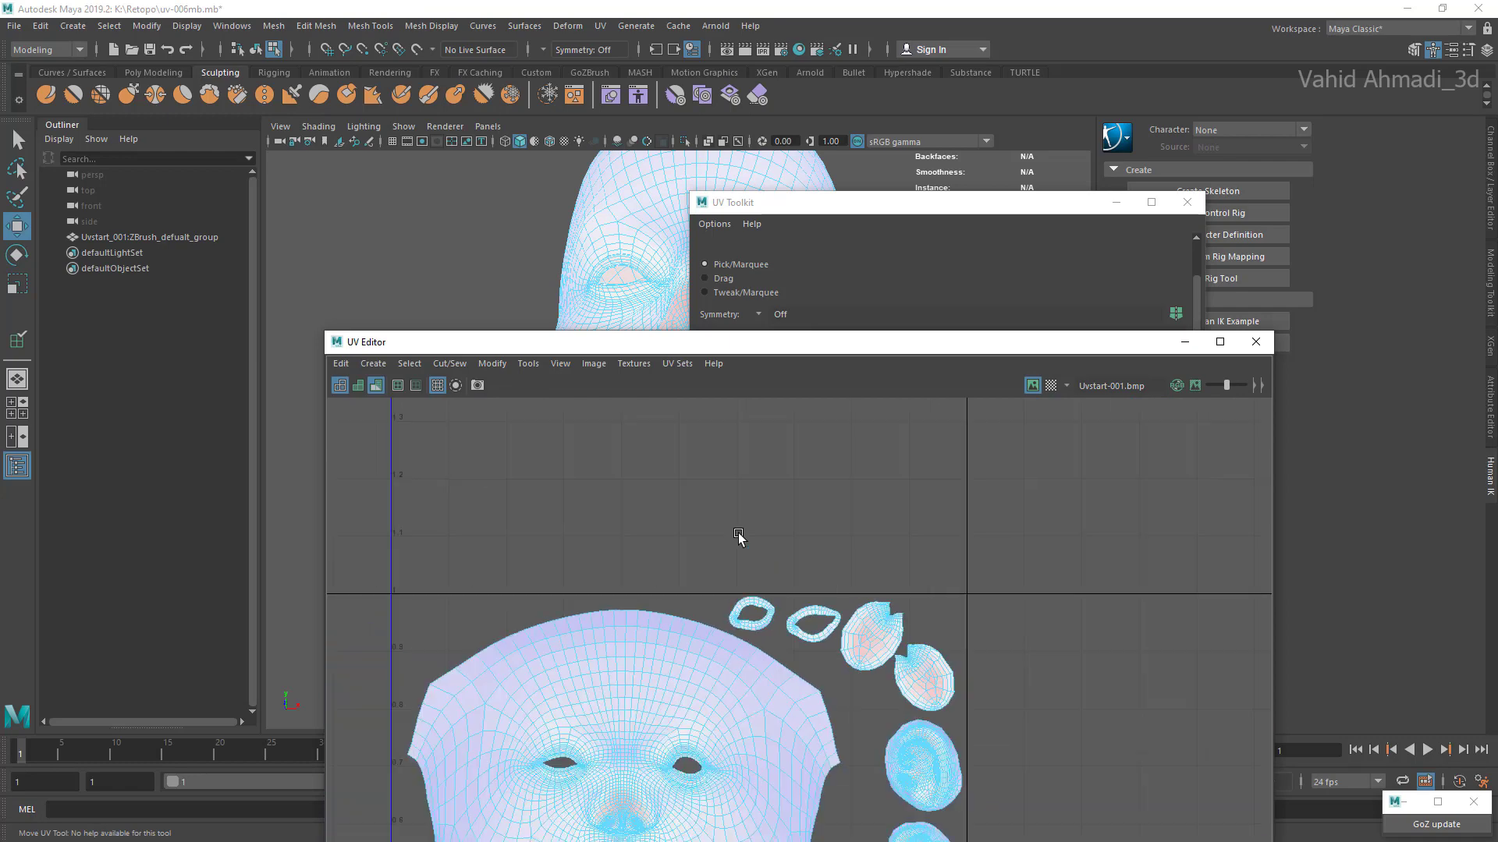
{"action": "scroll", "coordinate": [738, 532], "scroll_direction": "down", "scroll_amount": 4}
{"action": "scroll", "coordinate": [738, 532], "scroll_direction": "up", "scroll_amount": 5}
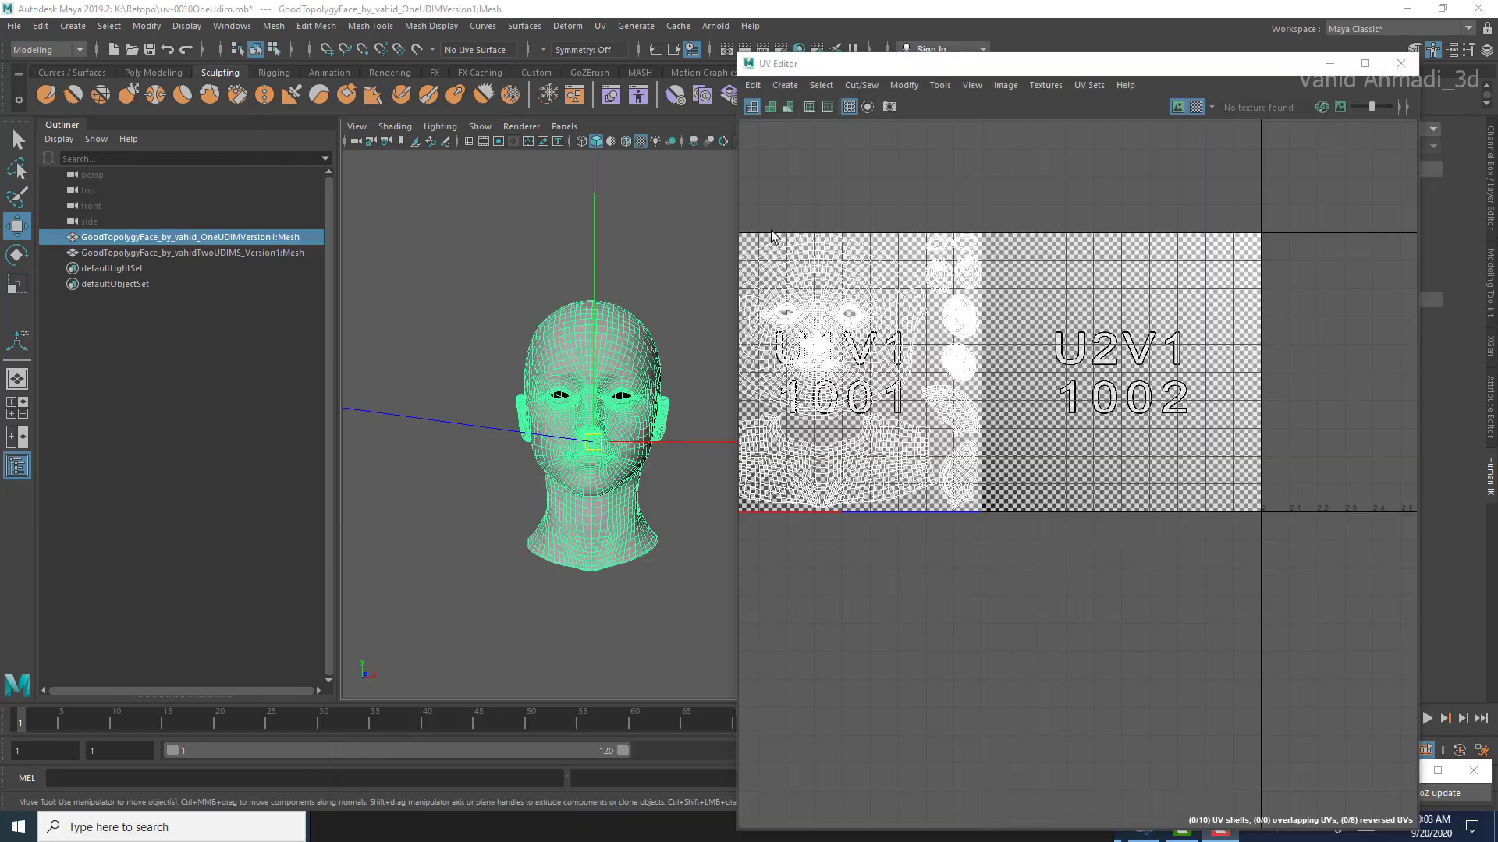
{"action": "scroll", "coordinate": [850, 319], "scroll_direction": "up", "scroll_amount": 3}
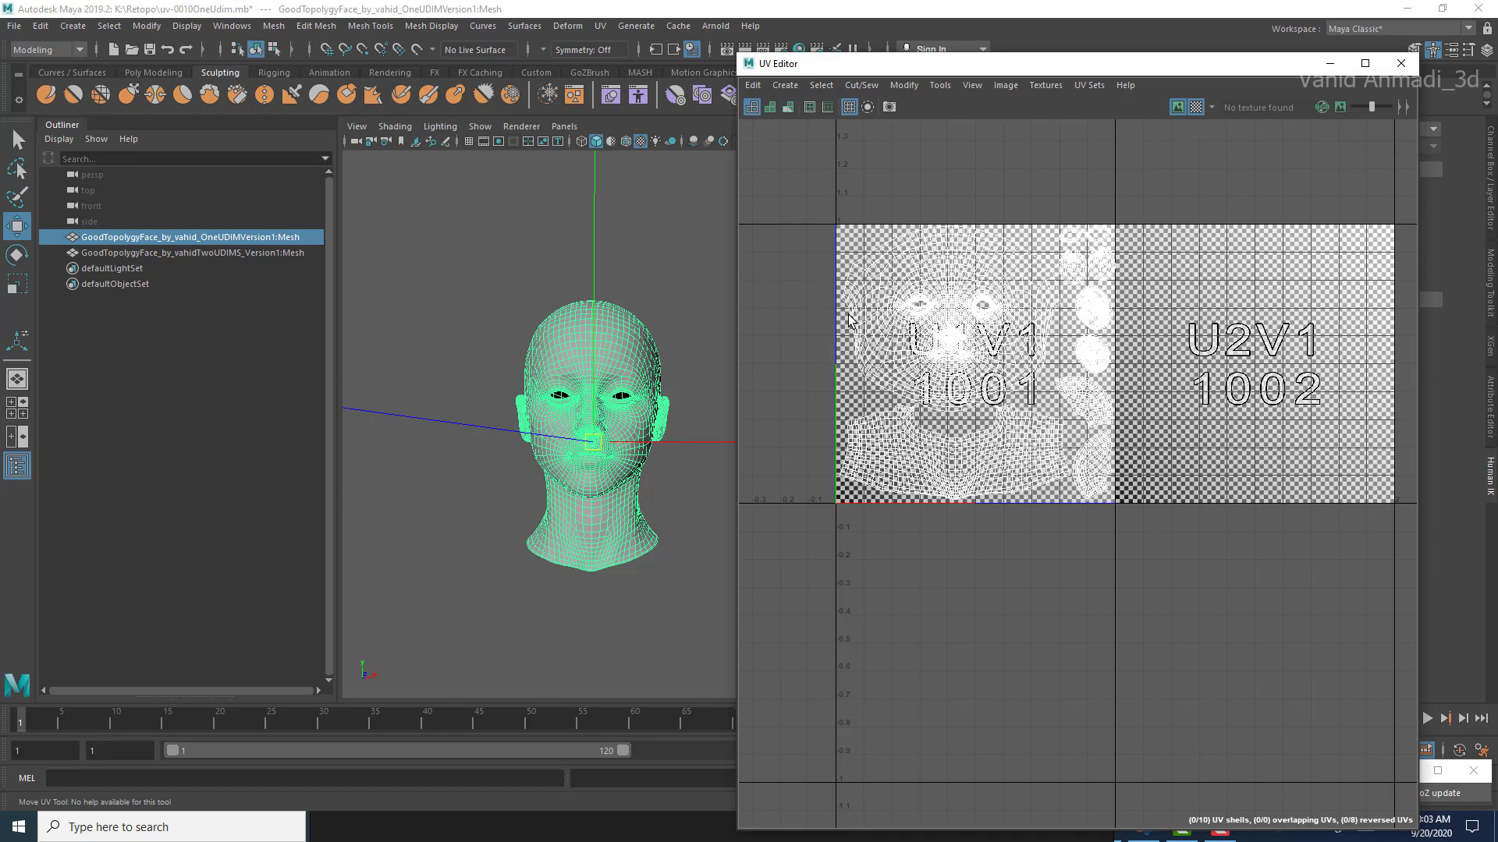
Step: Compare the UV layouts of the one-UDIM and two-UDIM head meshes
{"action": "left_click", "coordinate": [192, 252]}
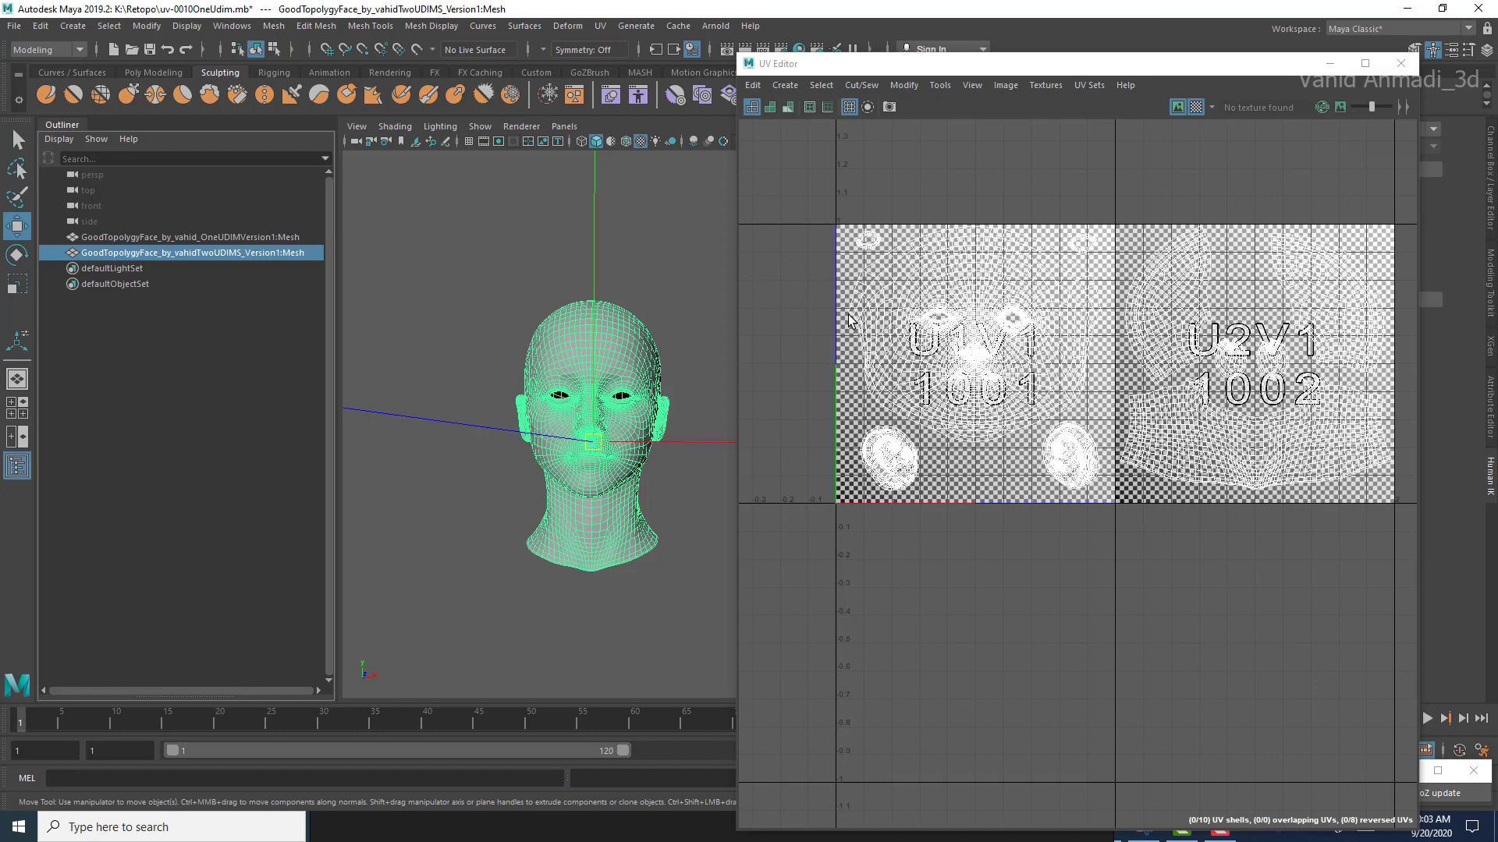
{"action": "key", "text": "Up"}
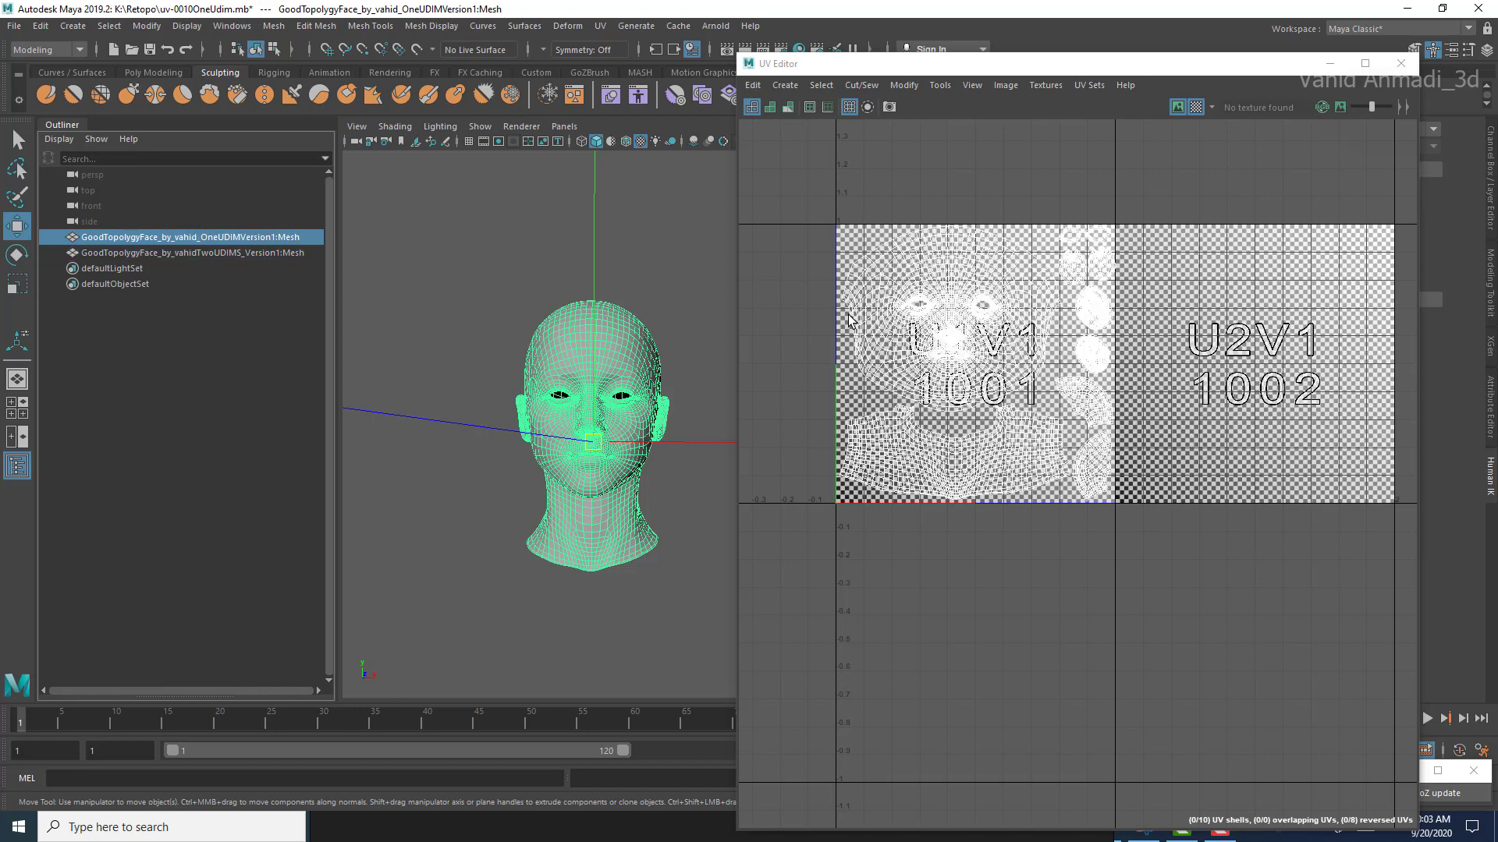
{"action": "scroll", "coordinate": [849, 318], "scroll_direction": "up", "scroll_amount": 3}
{"action": "scroll", "coordinate": [849, 318], "scroll_direction": "down", "scroll_amount": 3}
{"action": "scroll", "coordinate": [850, 319], "scroll_direction": "up", "scroll_amount": 2}
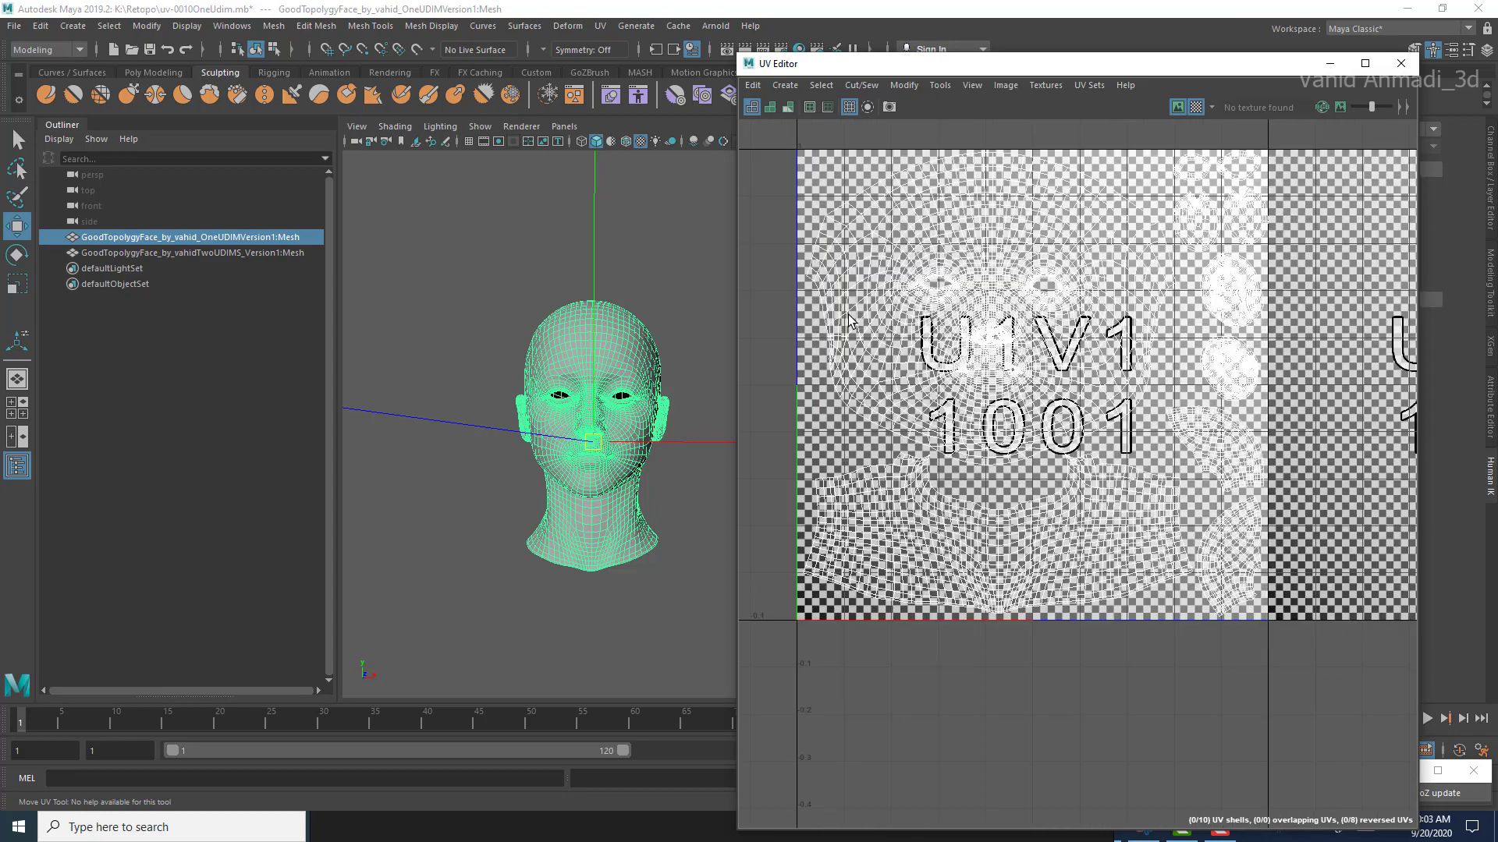
{"action": "scroll", "coordinate": [849, 318], "scroll_direction": "down", "scroll_amount": 2}
{"action": "key", "text": "Down"}
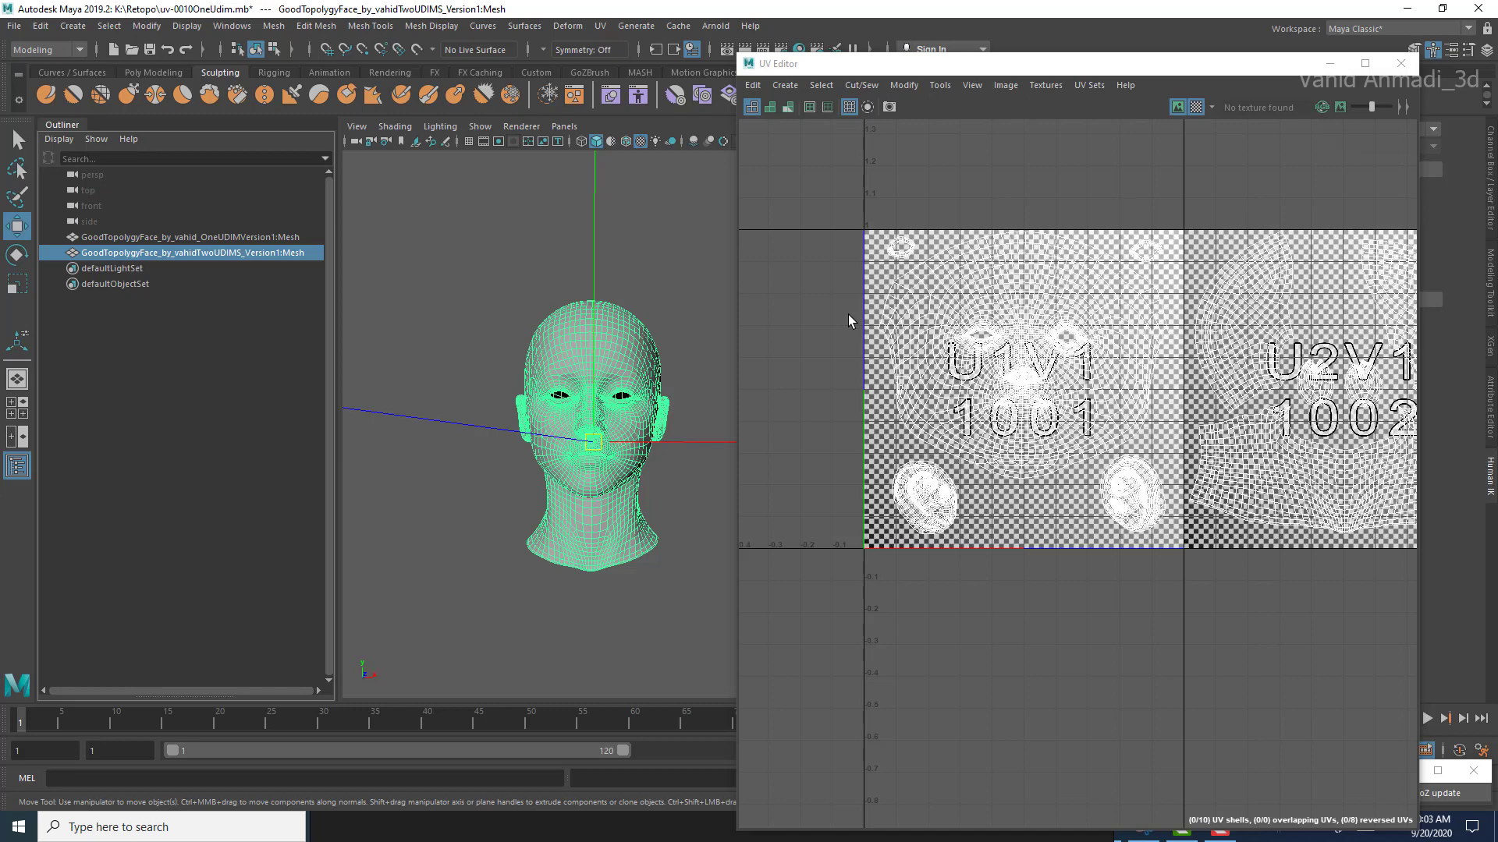
{"action": "key", "text": "Up"}
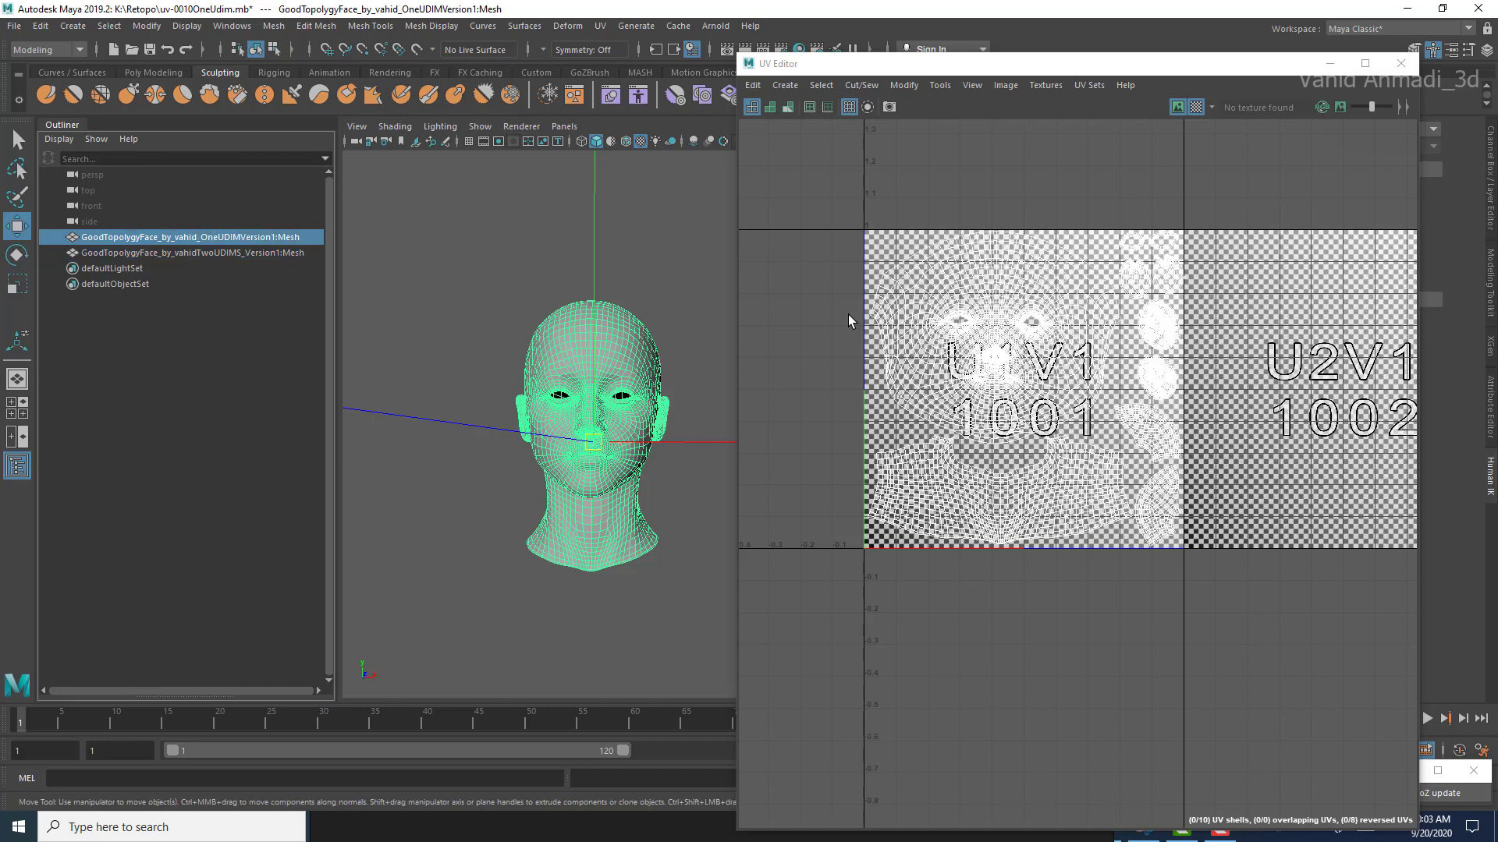
Step: Hide the one-UDIM head mesh and inspect the checker pattern on the two-UDIM head from several angles
{"action": "key", "text": "ctrl+h"}
{"action": "key", "text": "Down"}
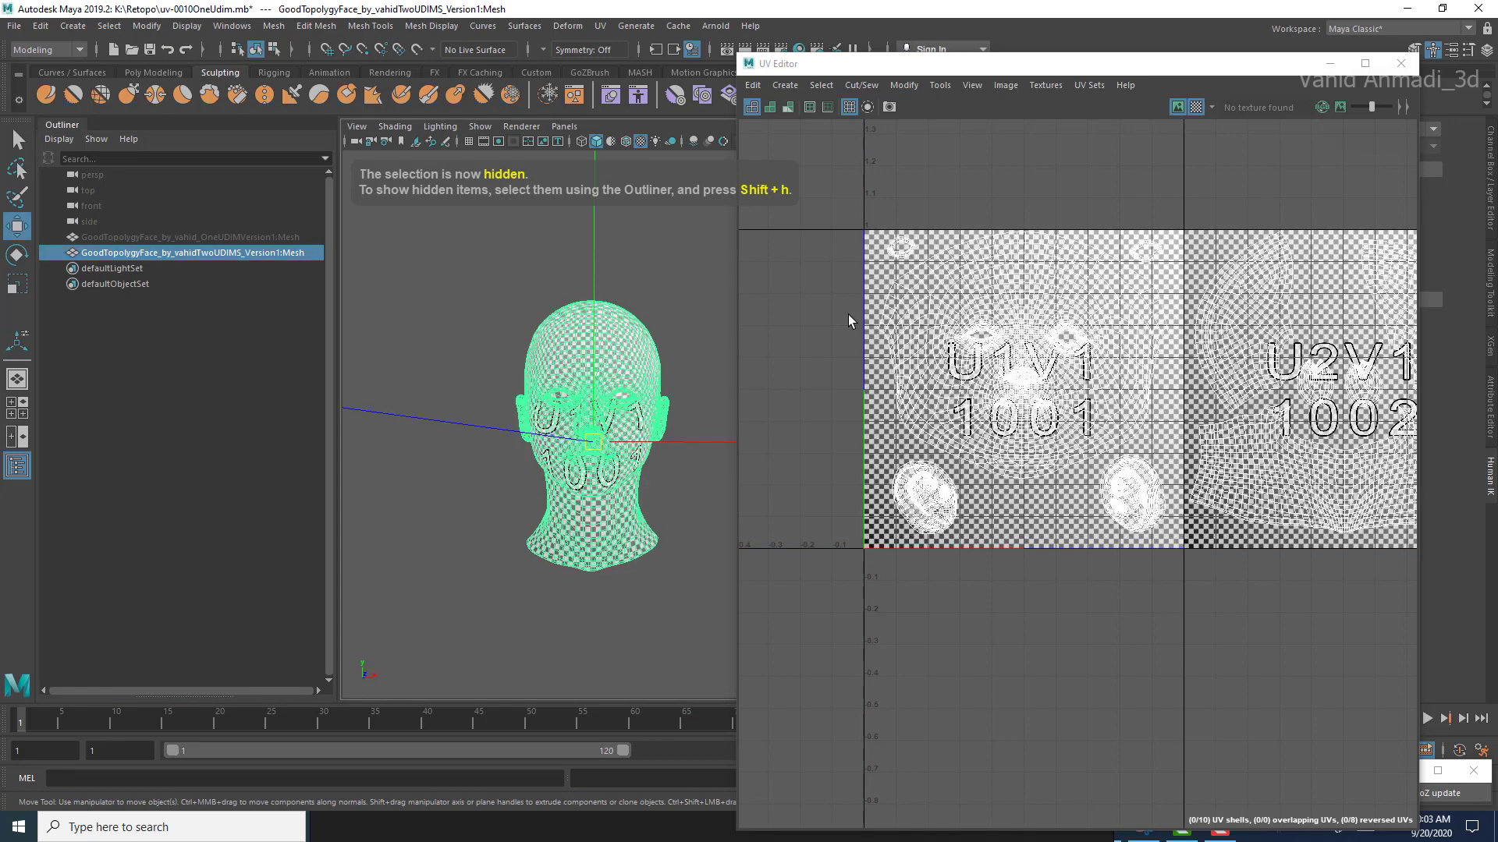
{"action": "left_click", "coordinate": [848, 316]}
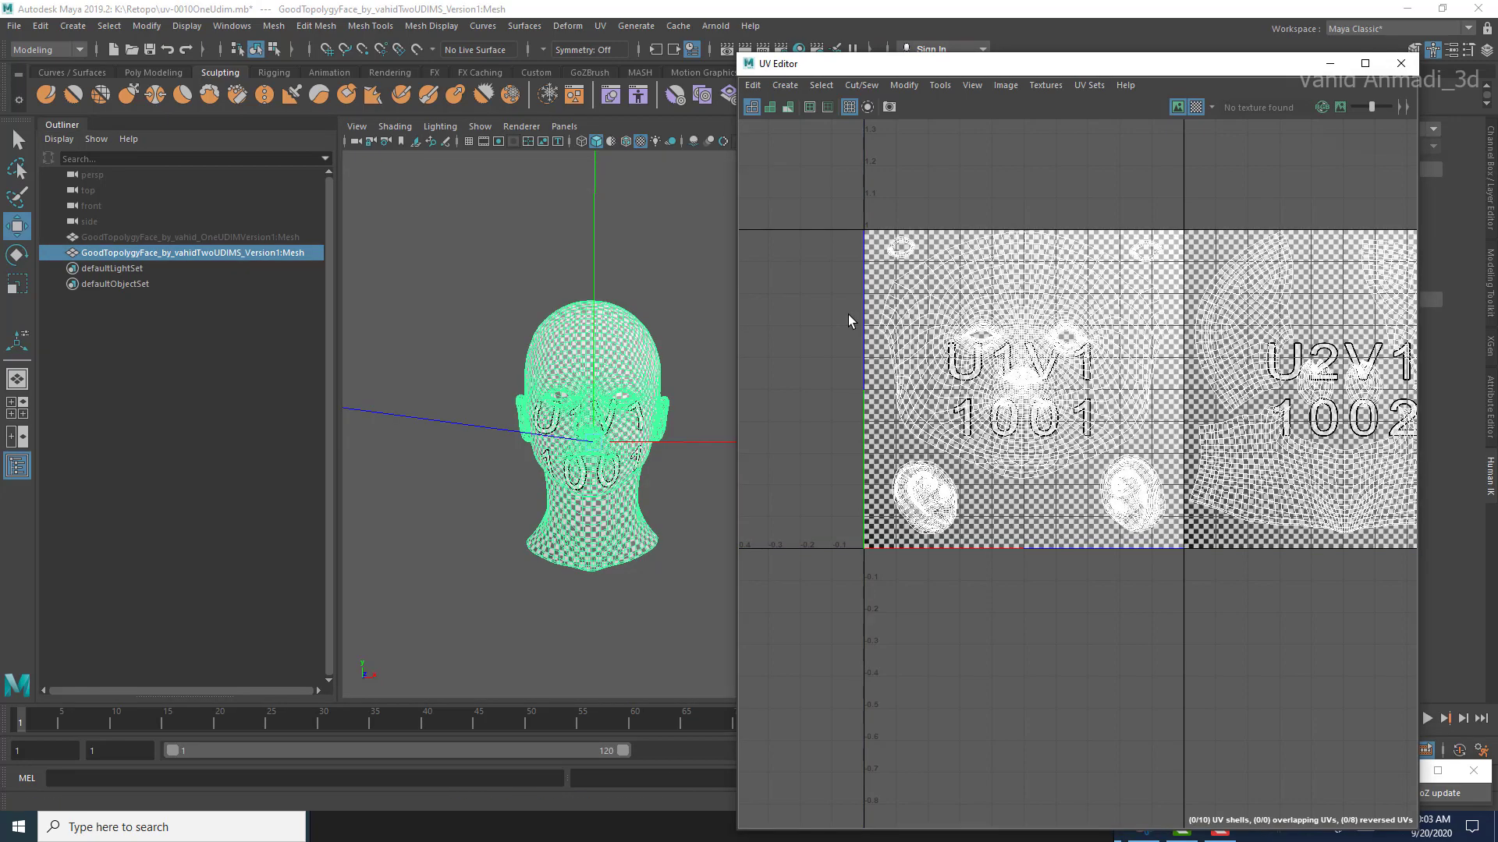
{"action": "left_click_drag", "start_coordinate": [593, 437], "coordinate": [483, 440], "text": "alt"}
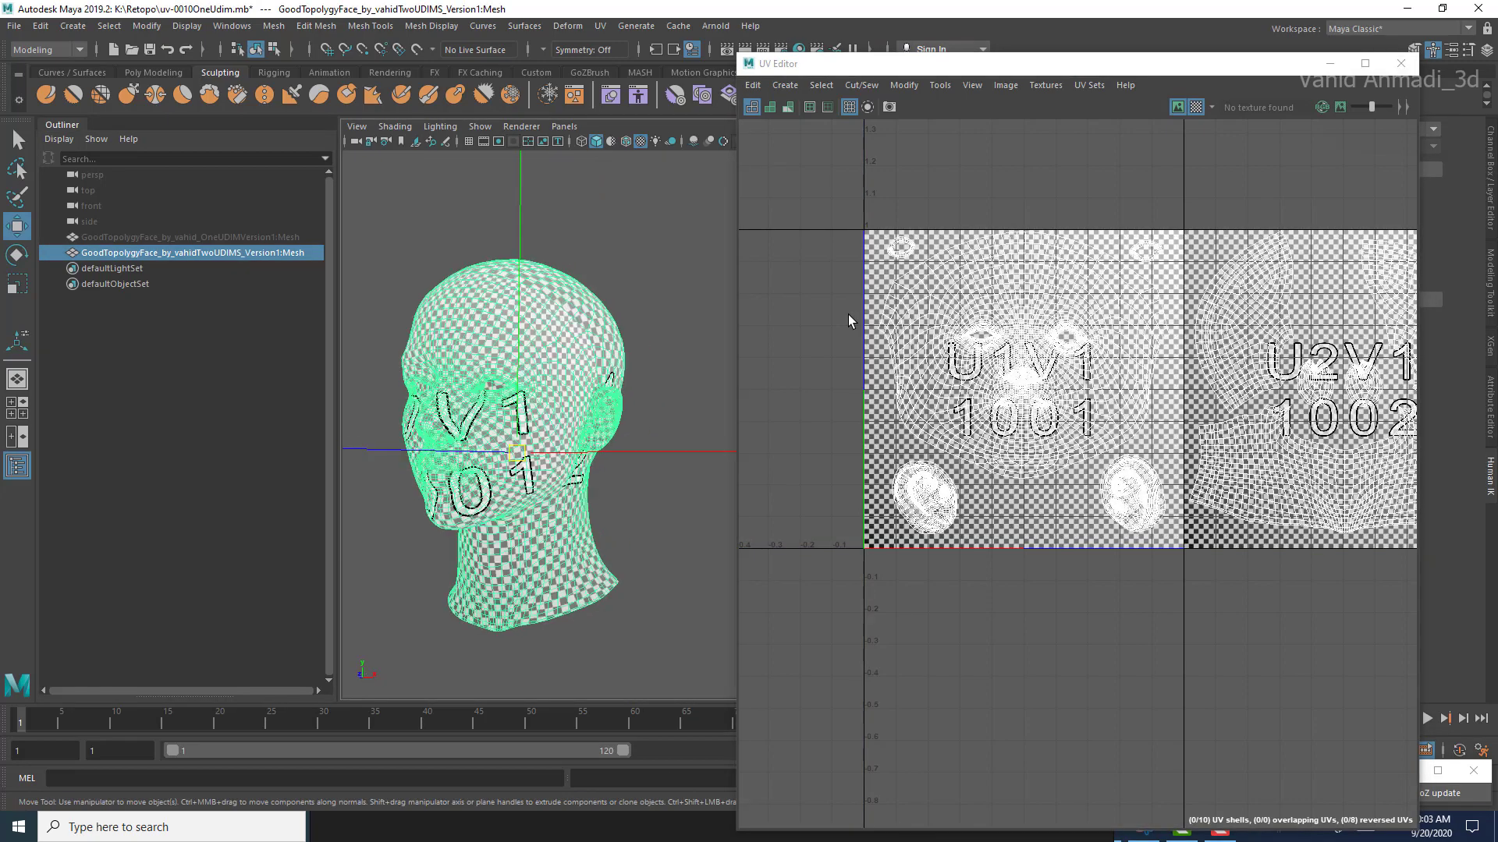
{"action": "right_click_drag", "start_coordinate": [484, 440], "coordinate": [577, 445], "text": "alt"}
{"action": "mouse_move", "coordinate": [437, 436]}
{"action": "middle_mouse_down", "text": "alt"}
{"action": "mouse_move", "coordinate": [546, 468]}
{"action": "mouse_move", "coordinate": [644, 525]}
{"action": "middle_mouse_up", "text": "alt"}
{"action": "mouse_move", "coordinate": [515, 436]}
{"action": "left_mouse_down", "text": "alt"}
{"action": "mouse_move", "coordinate": [546, 448]}
{"action": "mouse_move", "coordinate": [507, 487]}
{"action": "left_mouse_up", "text": "alt"}
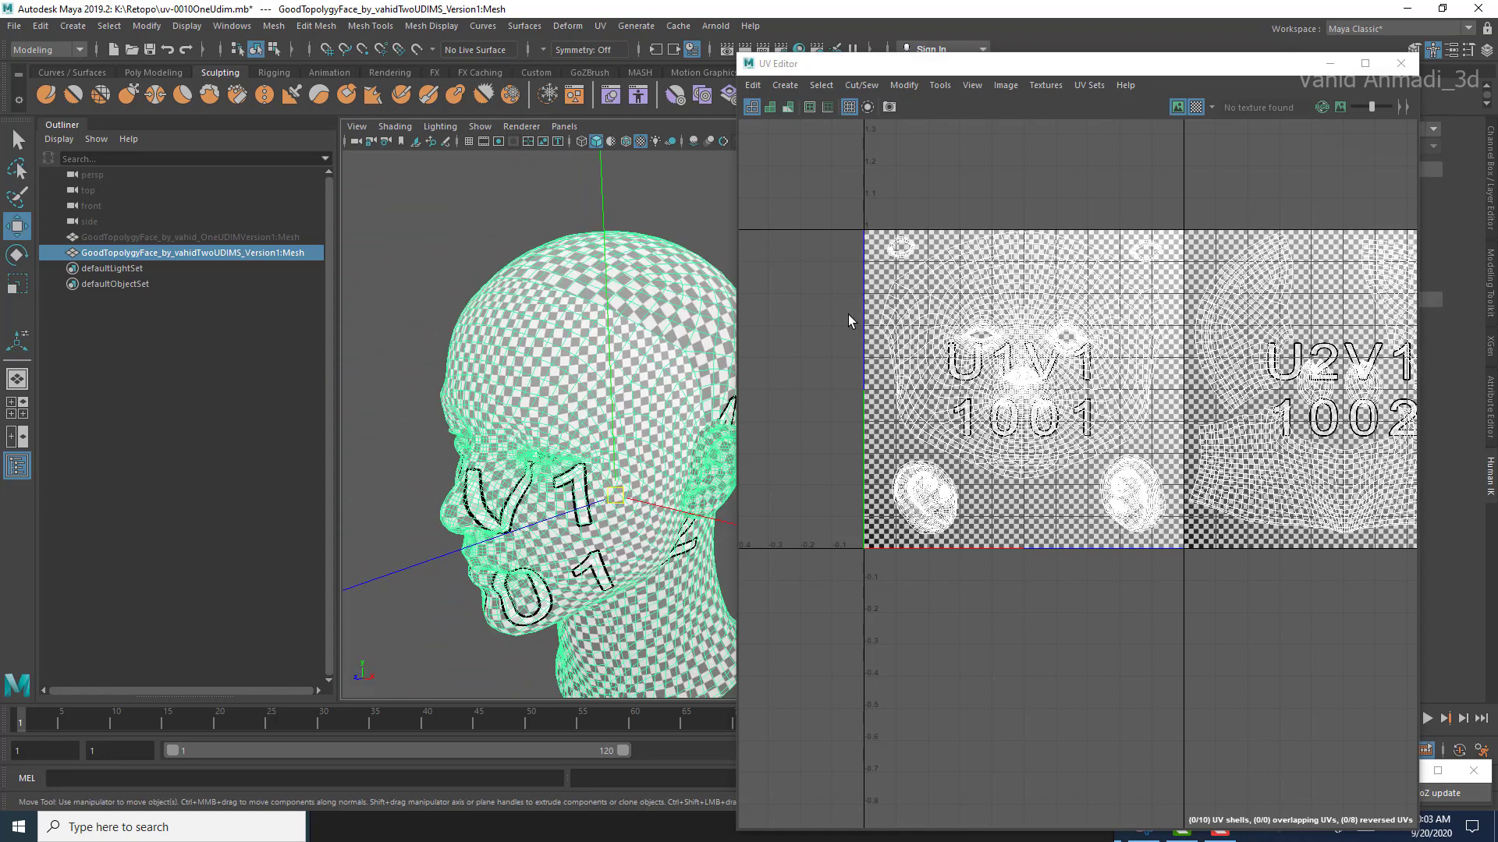
{"action": "middle_click_drag", "start_coordinate": [507, 487], "coordinate": [473, 533], "text": "alt"}
{"action": "mouse_move", "coordinate": [473, 532]}
{"action": "right_mouse_down", "text": "alt"}
{"action": "mouse_move", "coordinate": [523, 533]}
{"action": "mouse_move", "coordinate": [460, 532]}
{"action": "right_mouse_up", "text": "alt"}
{"action": "left_click_drag", "start_coordinate": [484, 500], "coordinate": [530, 511], "text": "alt"}
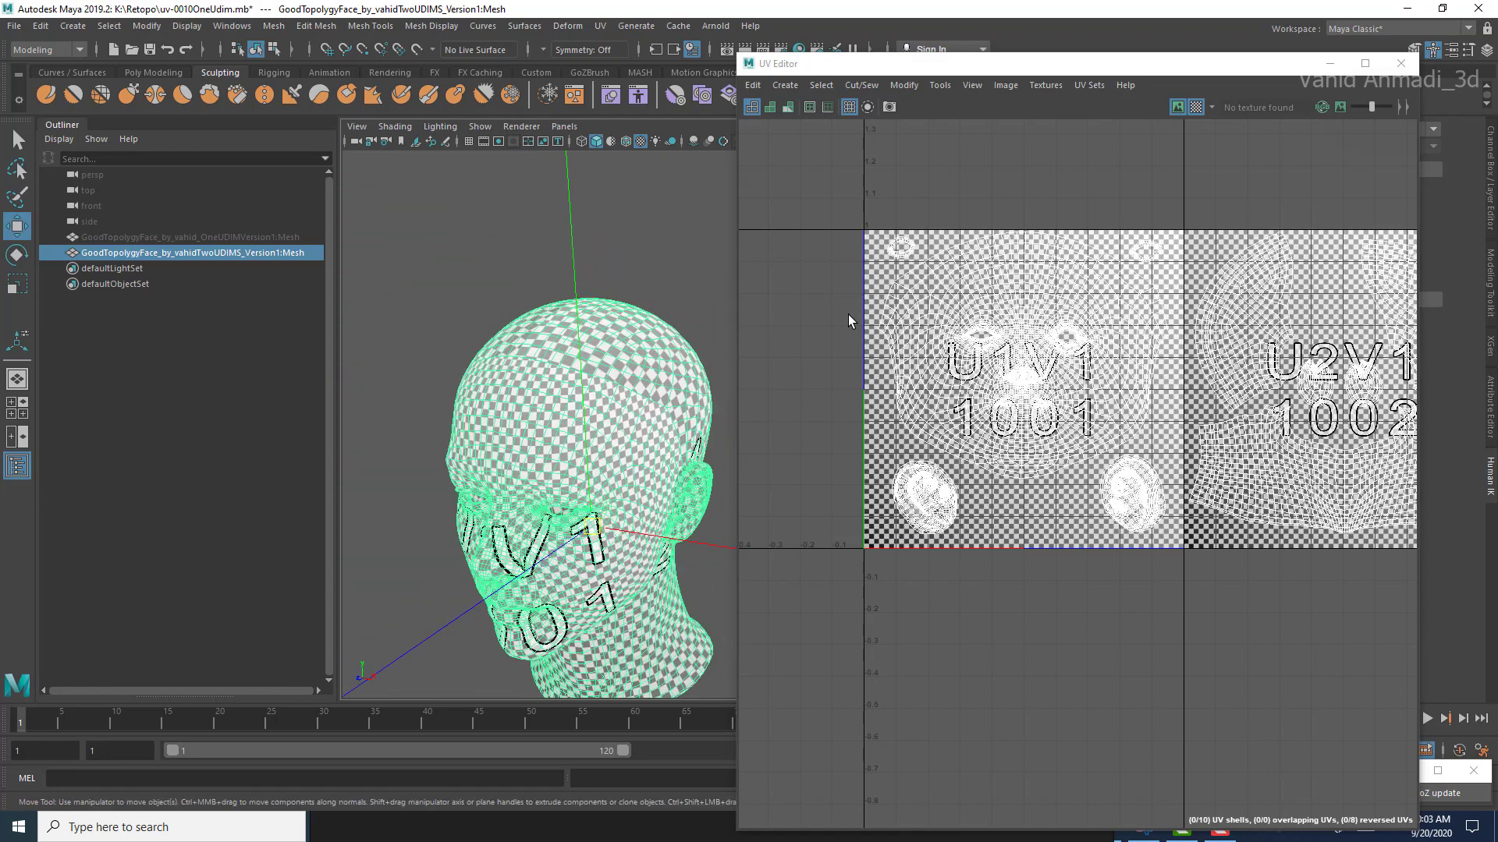
{"action": "middle_click_drag", "start_coordinate": [849, 319], "coordinate": [794, 330], "text": "alt"}
{"action": "left_click_drag", "start_coordinate": [546, 484], "coordinate": [515, 437], "text": "alt"}
{"action": "middle_click_drag", "start_coordinate": [515, 437], "coordinate": [534, 412], "text": "alt"}
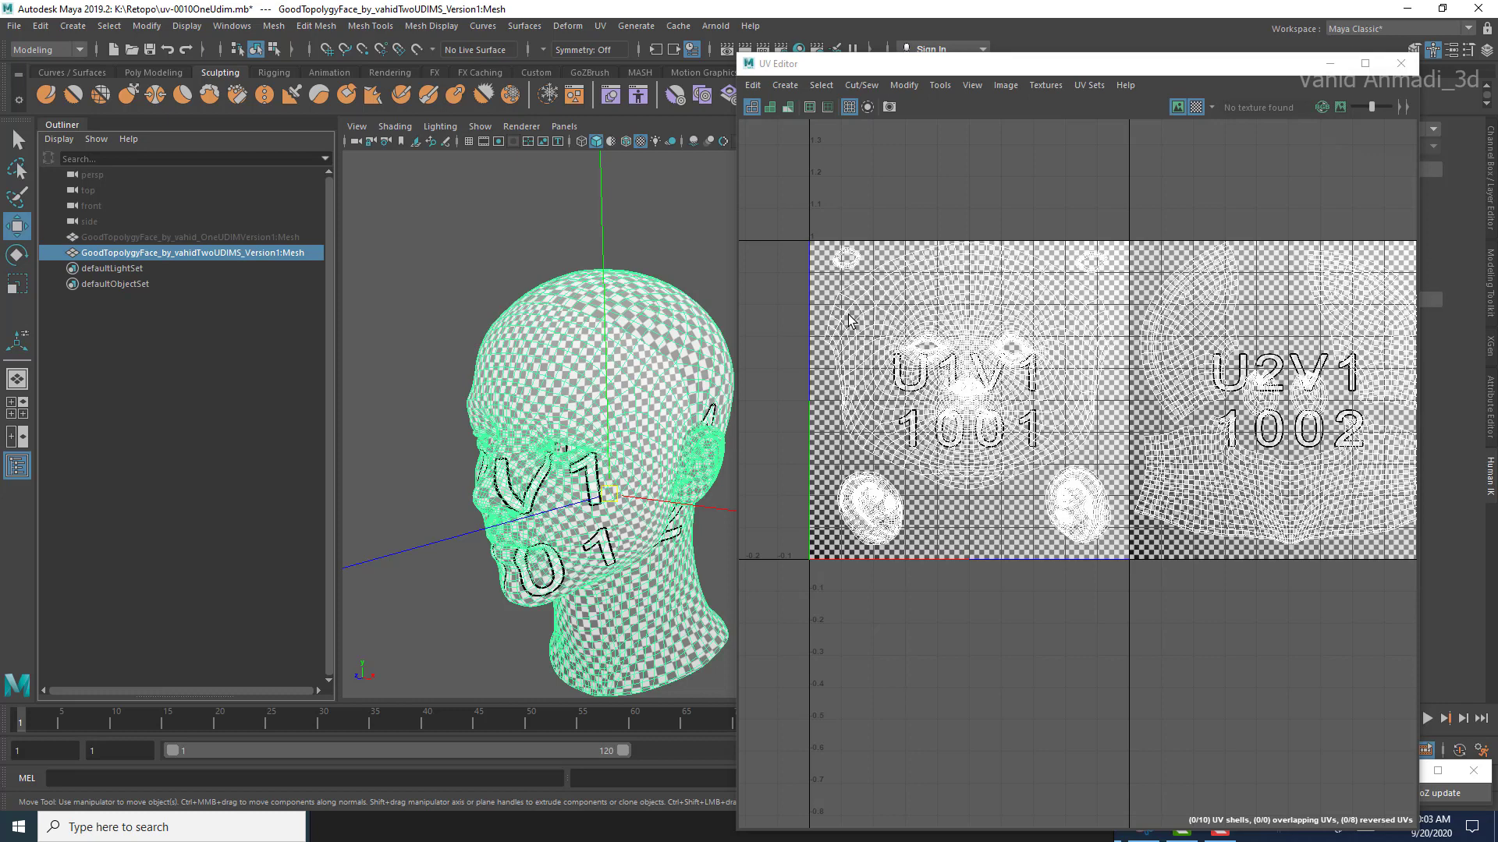
{"action": "middle_click_drag", "start_coordinate": [546, 468], "coordinate": [529, 447], "text": "alt"}
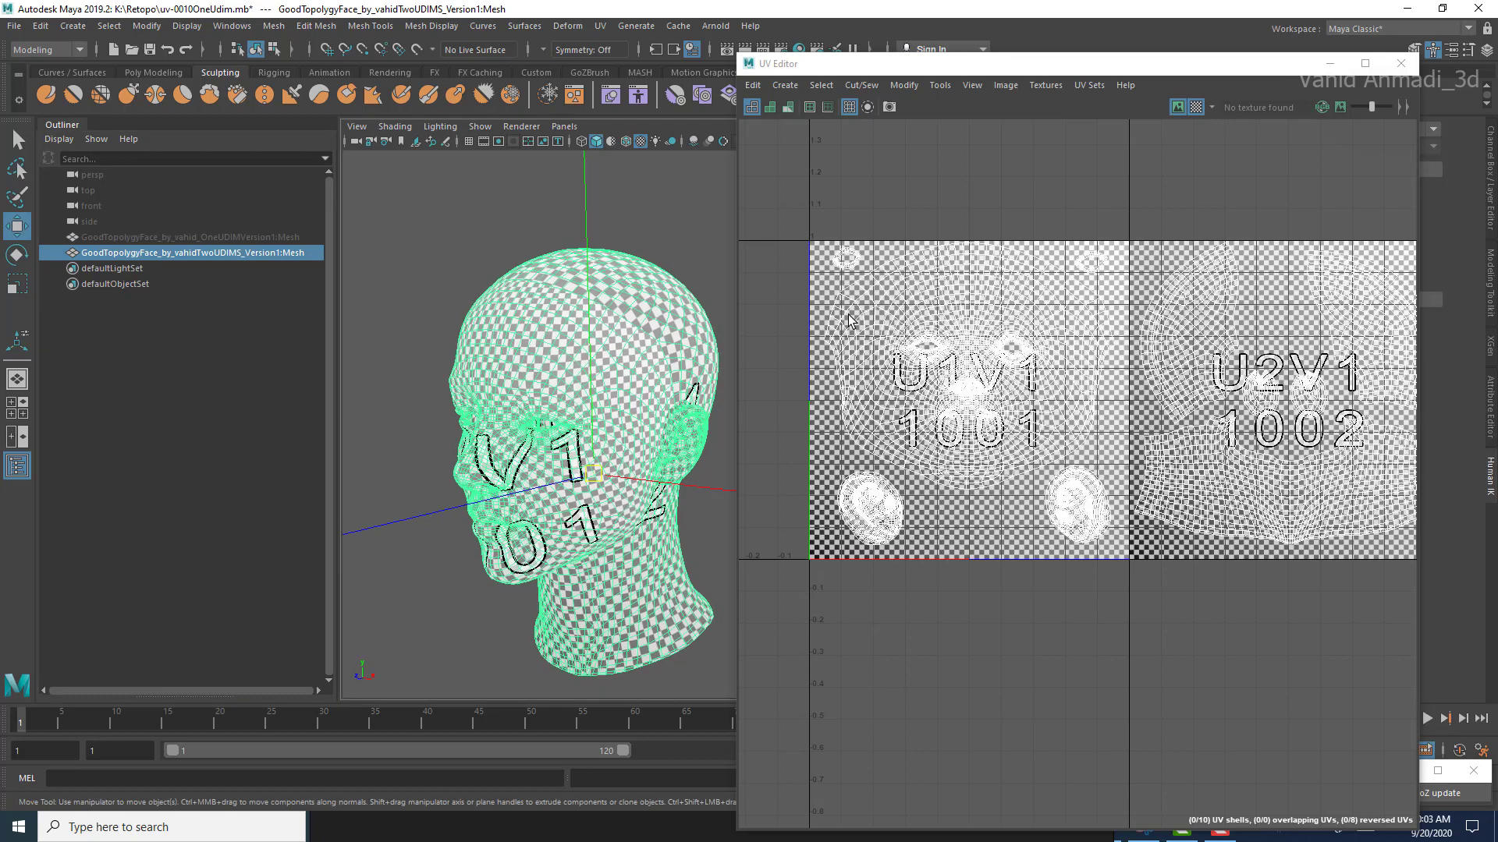
Step: Hide the two-UDIM head mesh and show the one-UDIM head mesh again
{"action": "key", "text": "ctrl+h"}
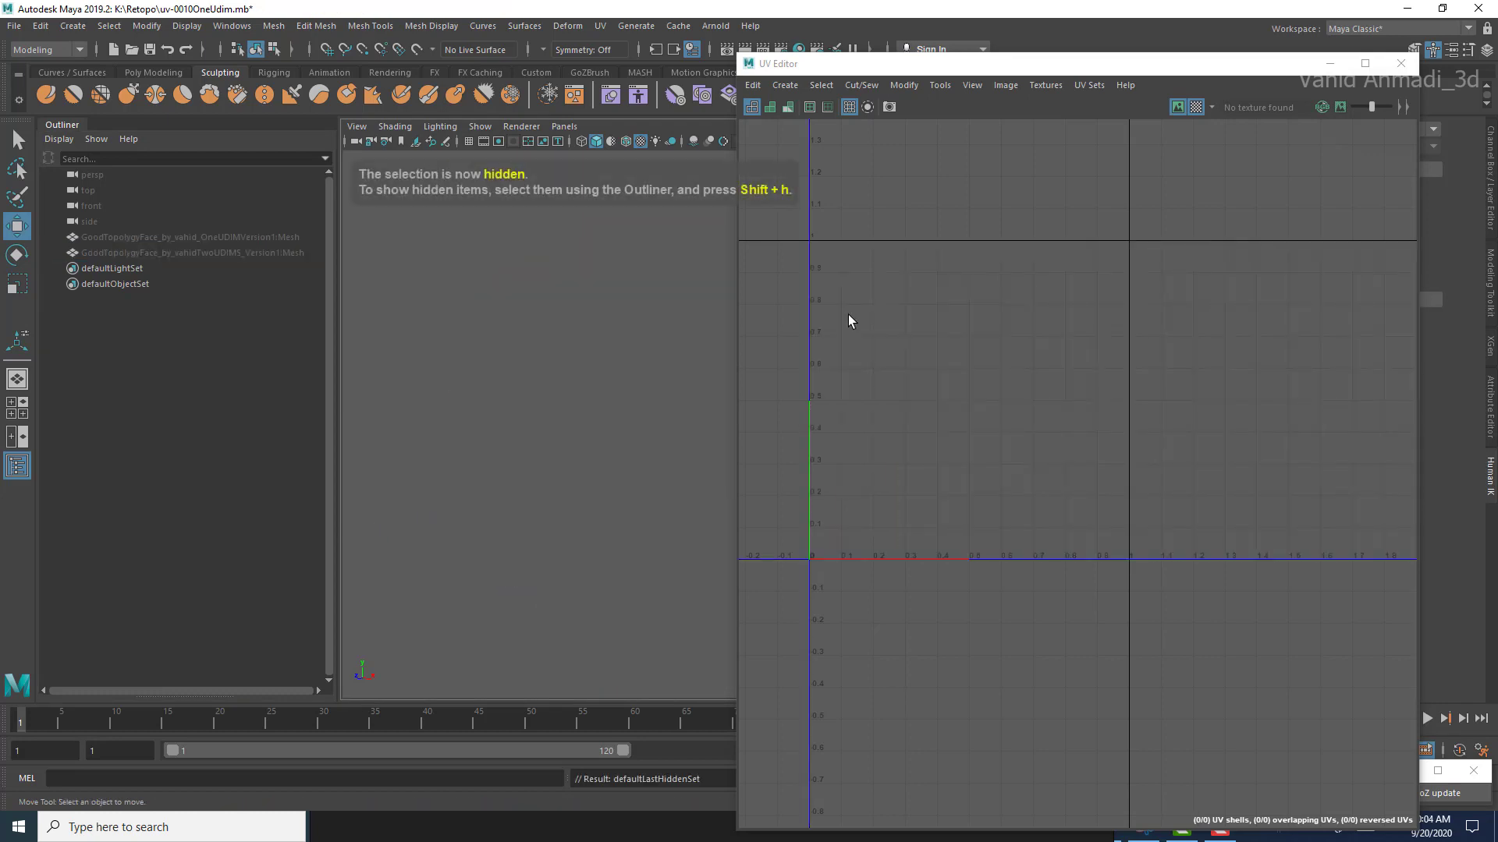
{"action": "left_click", "coordinate": [190, 237]}
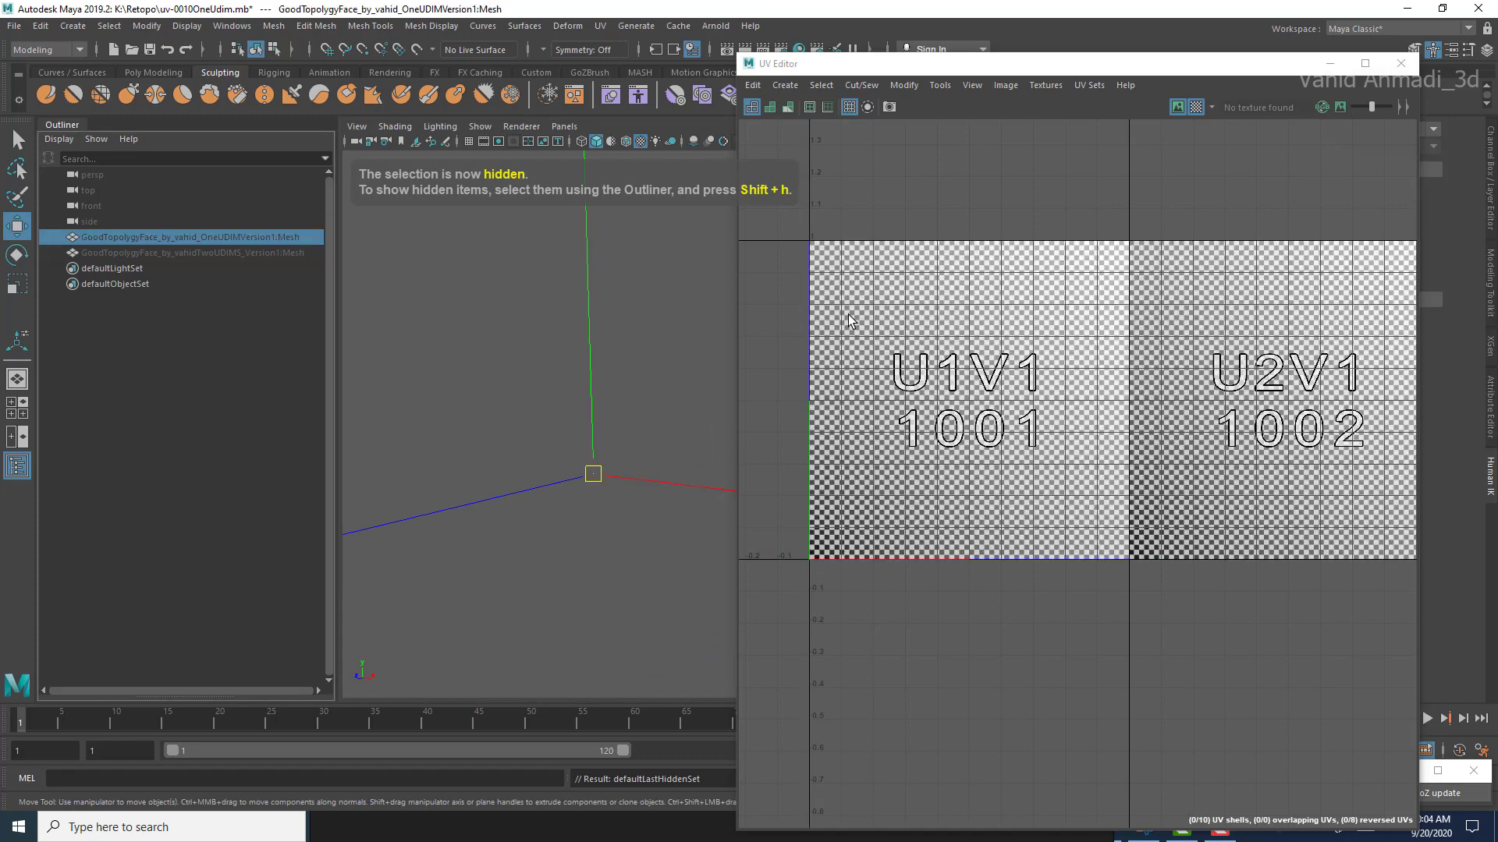
{"action": "key", "text": "shift+h"}
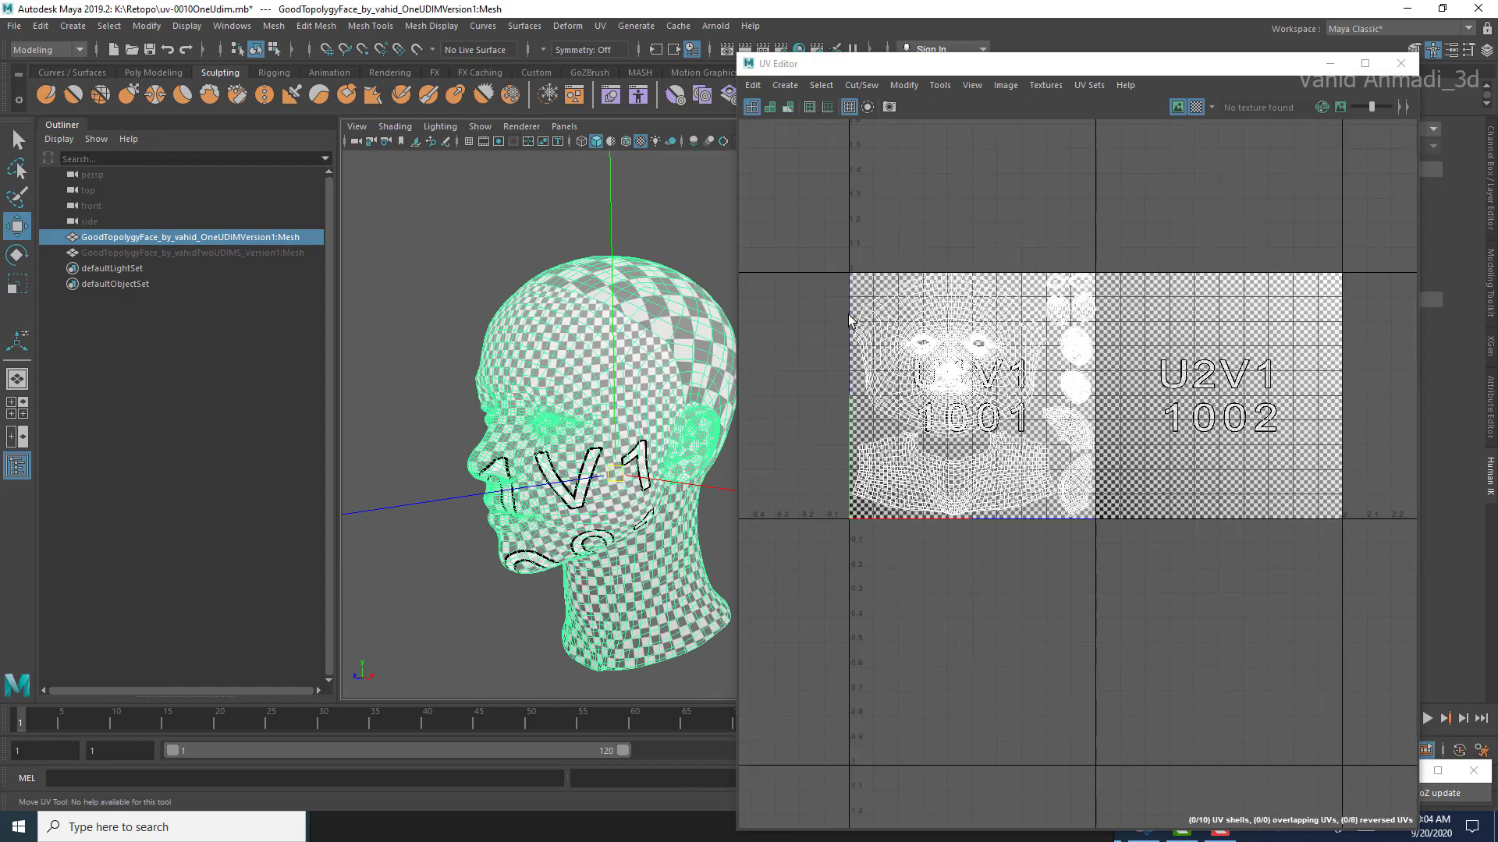
Step: Examine the checker size on the one-UDIM head's face, skull and neck against its UV layout
{"action": "scroll", "coordinate": [850, 320], "scroll_direction": "up", "scroll_amount": 2}
{"action": "mouse_move", "coordinate": [585, 437]}
{"action": "left_mouse_down", "text": "alt"}
{"action": "mouse_move", "coordinate": [550, 437]}
{"action": "mouse_move", "coordinate": [565, 437]}
{"action": "left_mouse_up", "text": "alt"}
{"action": "scroll", "coordinate": [550, 437], "scroll_direction": "up", "scroll_amount": 4}
{"action": "scroll", "coordinate": [550, 437], "scroll_direction": "down", "scroll_amount": 4}
{"action": "middle_click_drag", "start_coordinate": [566, 436], "coordinate": [539, 444], "text": "alt"}
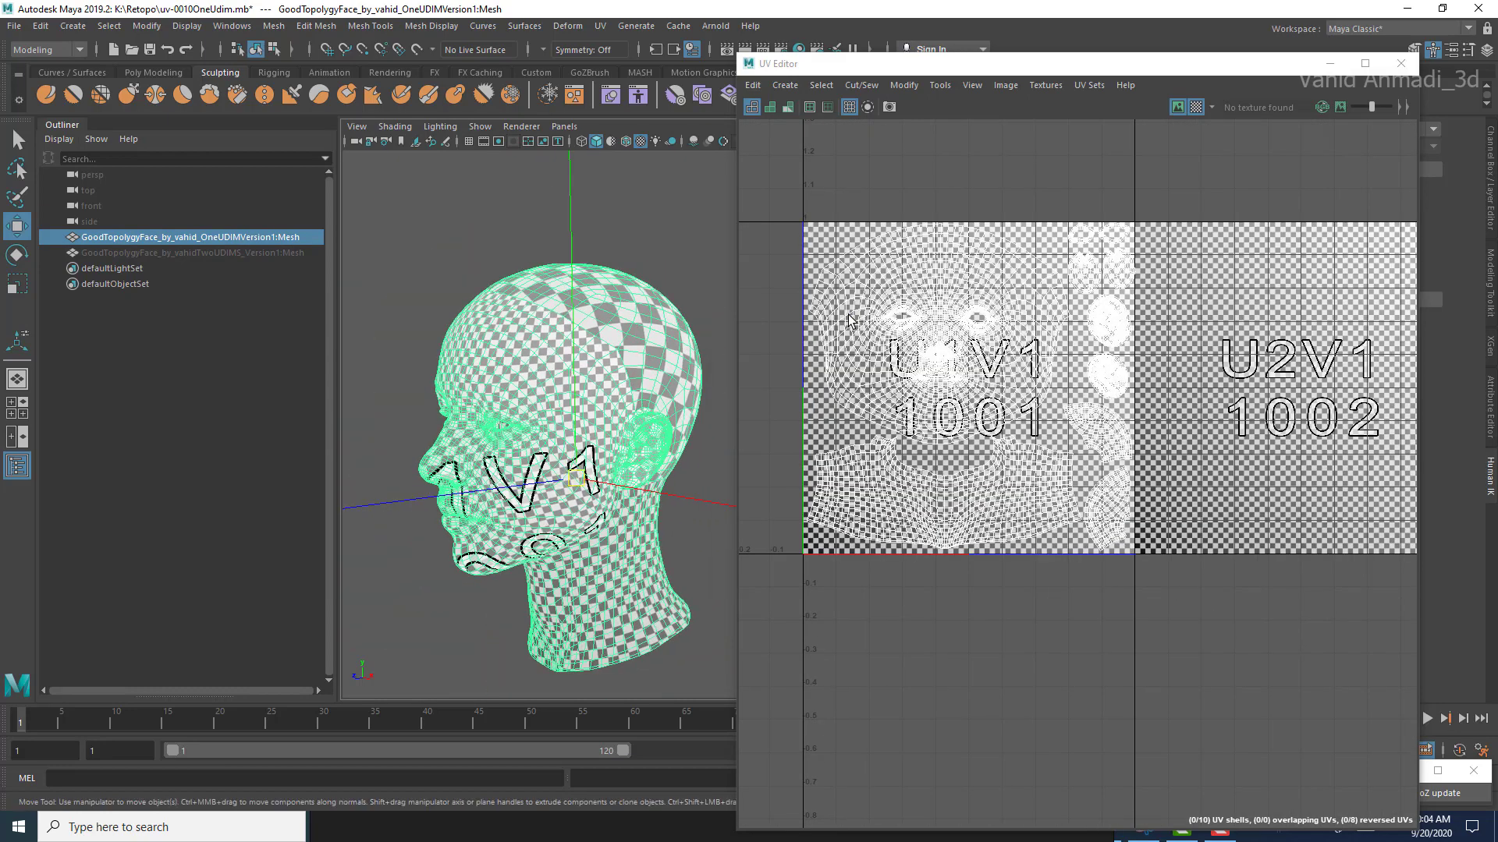
{"action": "left_click_drag", "start_coordinate": [540, 444], "coordinate": [523, 449], "text": "alt"}
{"action": "scroll", "coordinate": [523, 449], "scroll_direction": "up", "scroll_amount": 3}
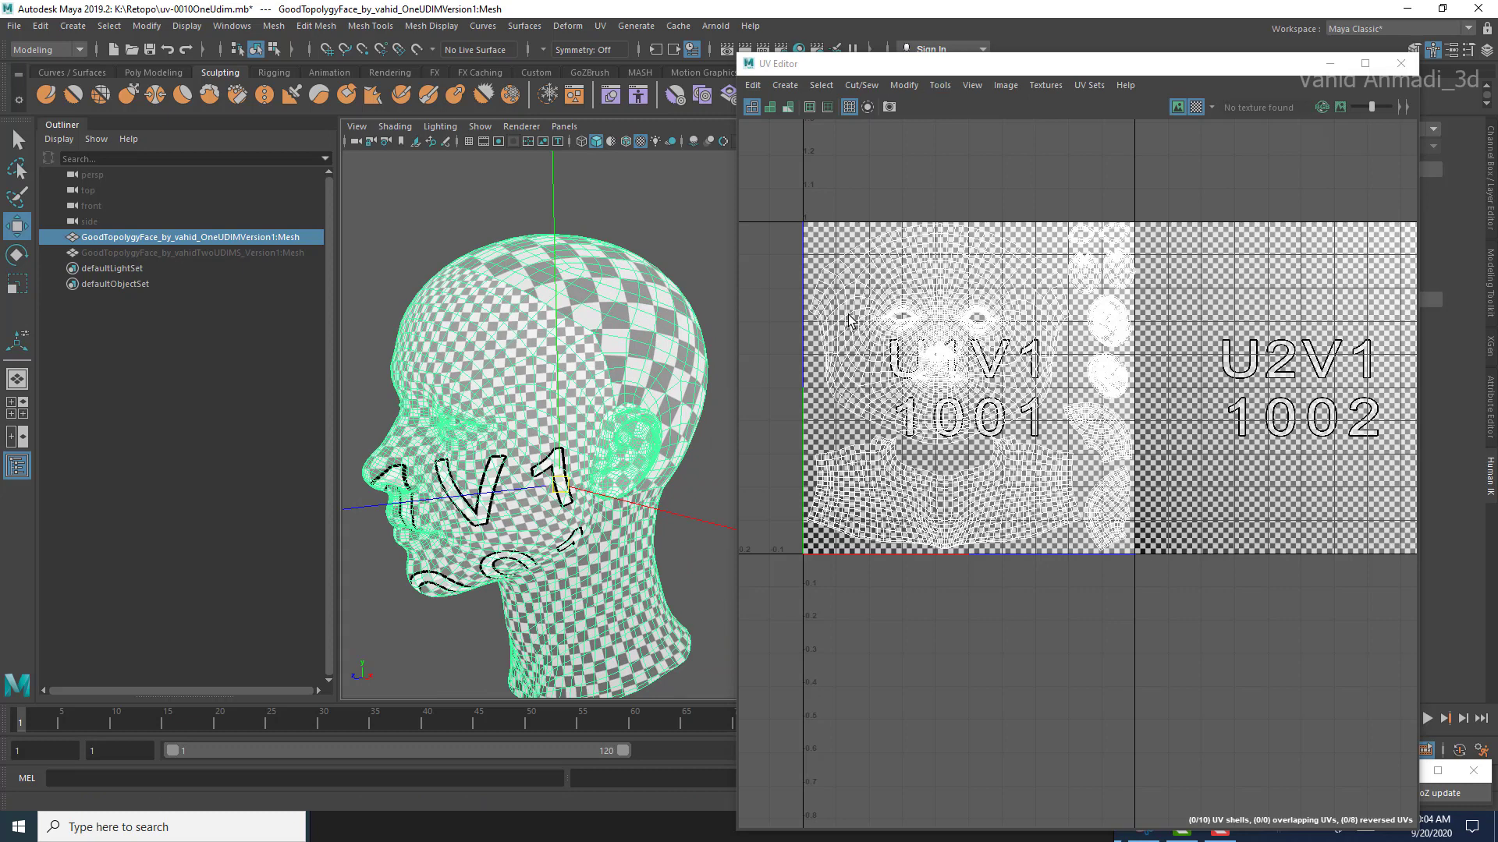
Step: Turn off the checker map to show only the UV shells of the one-UDIM head
{"action": "left_click", "coordinate": [1196, 108]}
{"action": "middle_click_drag", "start_coordinate": [1092, 351], "coordinate": [1112, 326], "text": "alt"}
{"action": "scroll", "coordinate": [1111, 326], "scroll_direction": "up", "scroll_amount": 1}
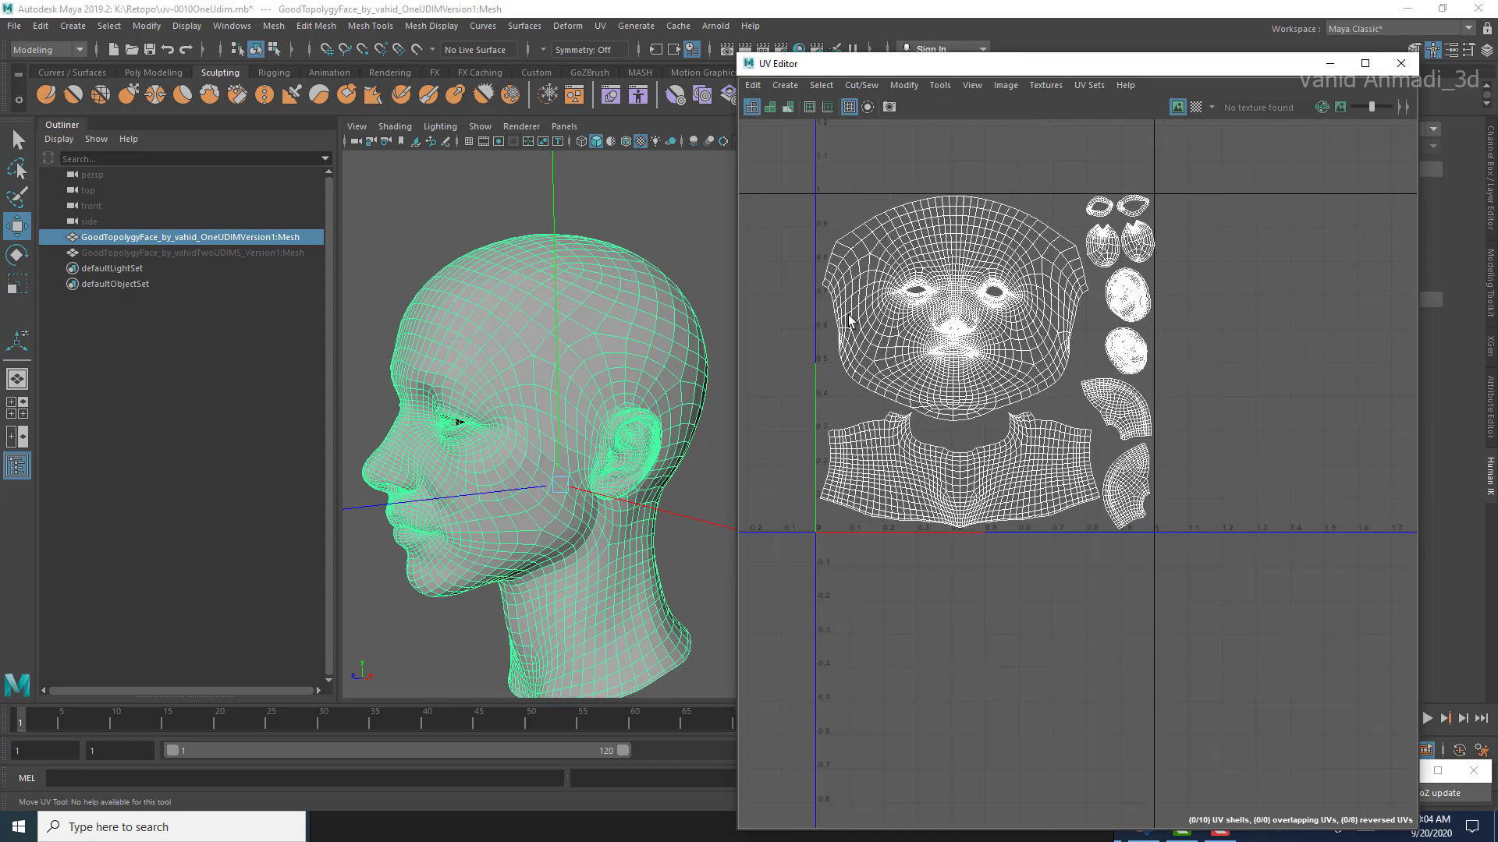
{"action": "scroll", "coordinate": [1078, 407], "scroll_direction": "down", "scroll_amount": 1}
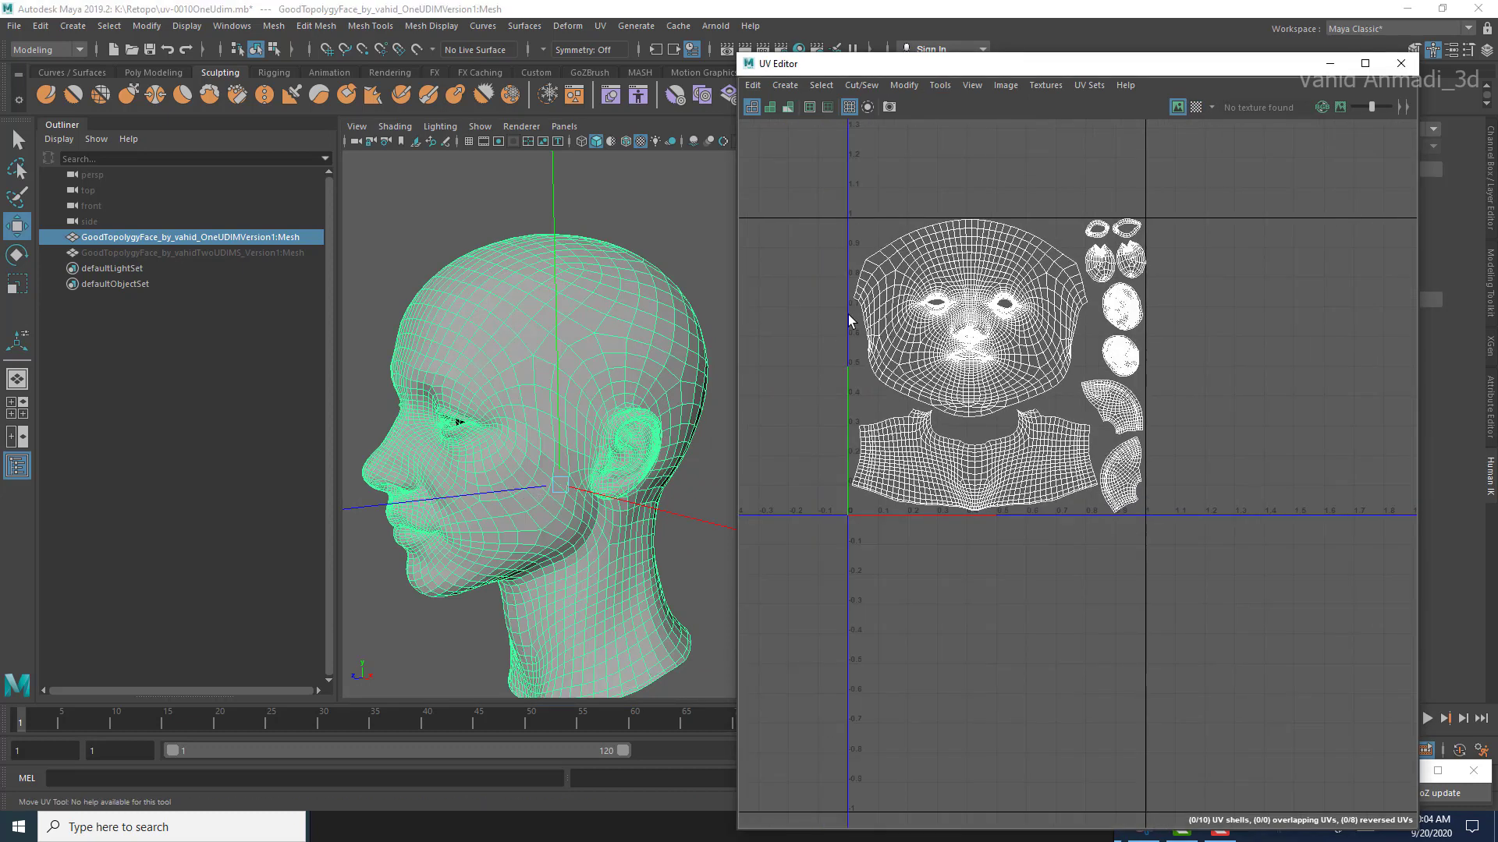
Step: Select the neck shell and move it from the first UV tile into the second one
{"action": "scroll", "coordinate": [1014, 468], "scroll_direction": "up", "scroll_amount": 2}
{"action": "right_click_drag", "start_coordinate": [1011, 461], "coordinate": [1006, 502]}
{"action": "double_click", "coordinate": [1002, 498]}
{"action": "middle_click_drag", "start_coordinate": [1002, 484], "coordinate": [917, 494], "text": "alt"}
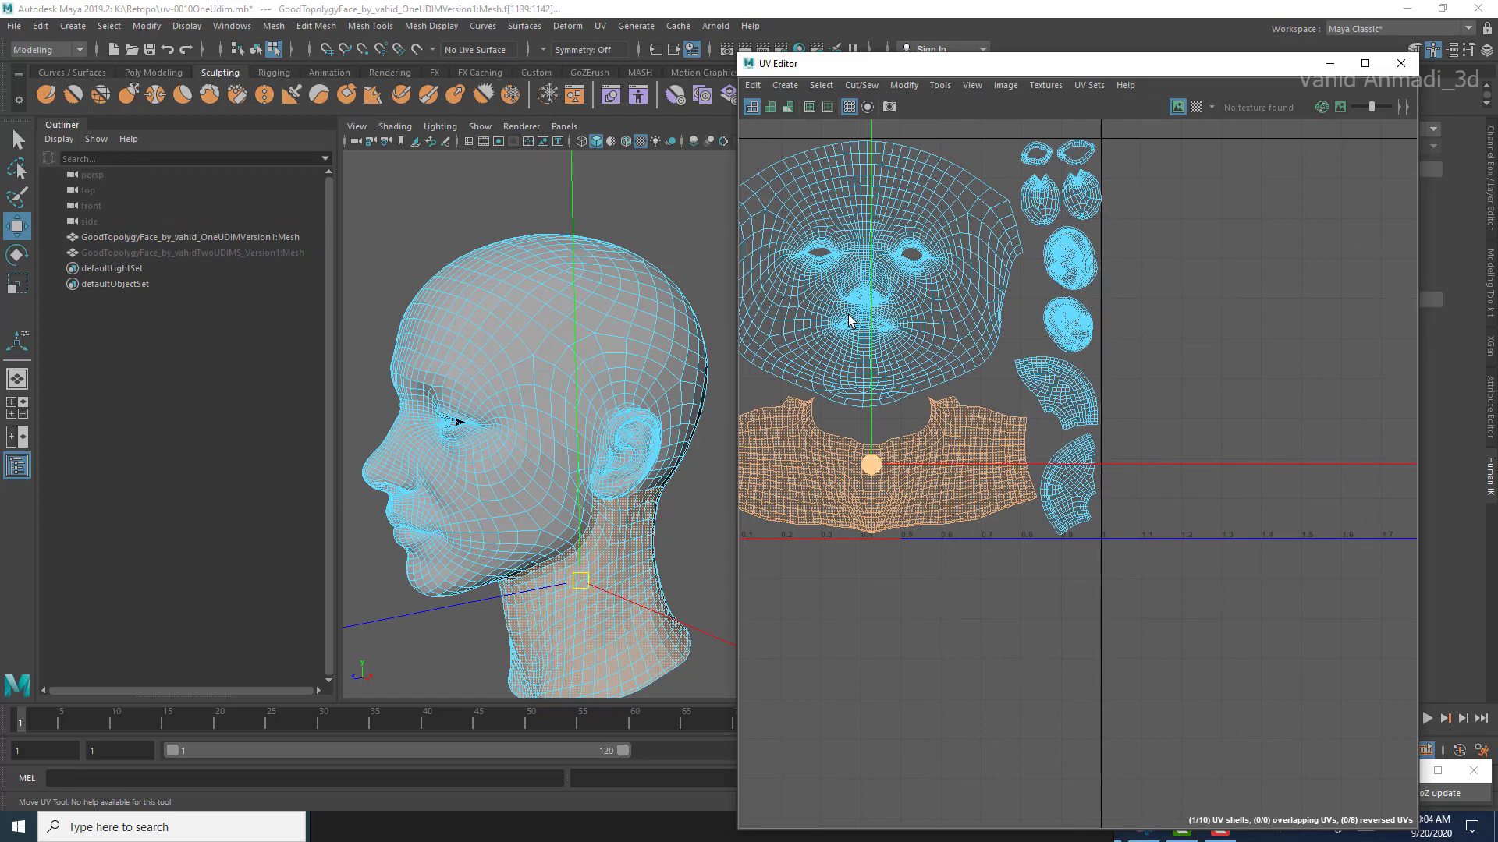
{"action": "left_click_drag", "start_coordinate": [870, 465], "coordinate": [1230, 448]}
{"action": "middle_click_drag", "start_coordinate": [1230, 449], "coordinate": [1134, 469], "text": "alt"}
{"action": "left_click_drag", "start_coordinate": [1135, 469], "coordinate": [1201, 464]}
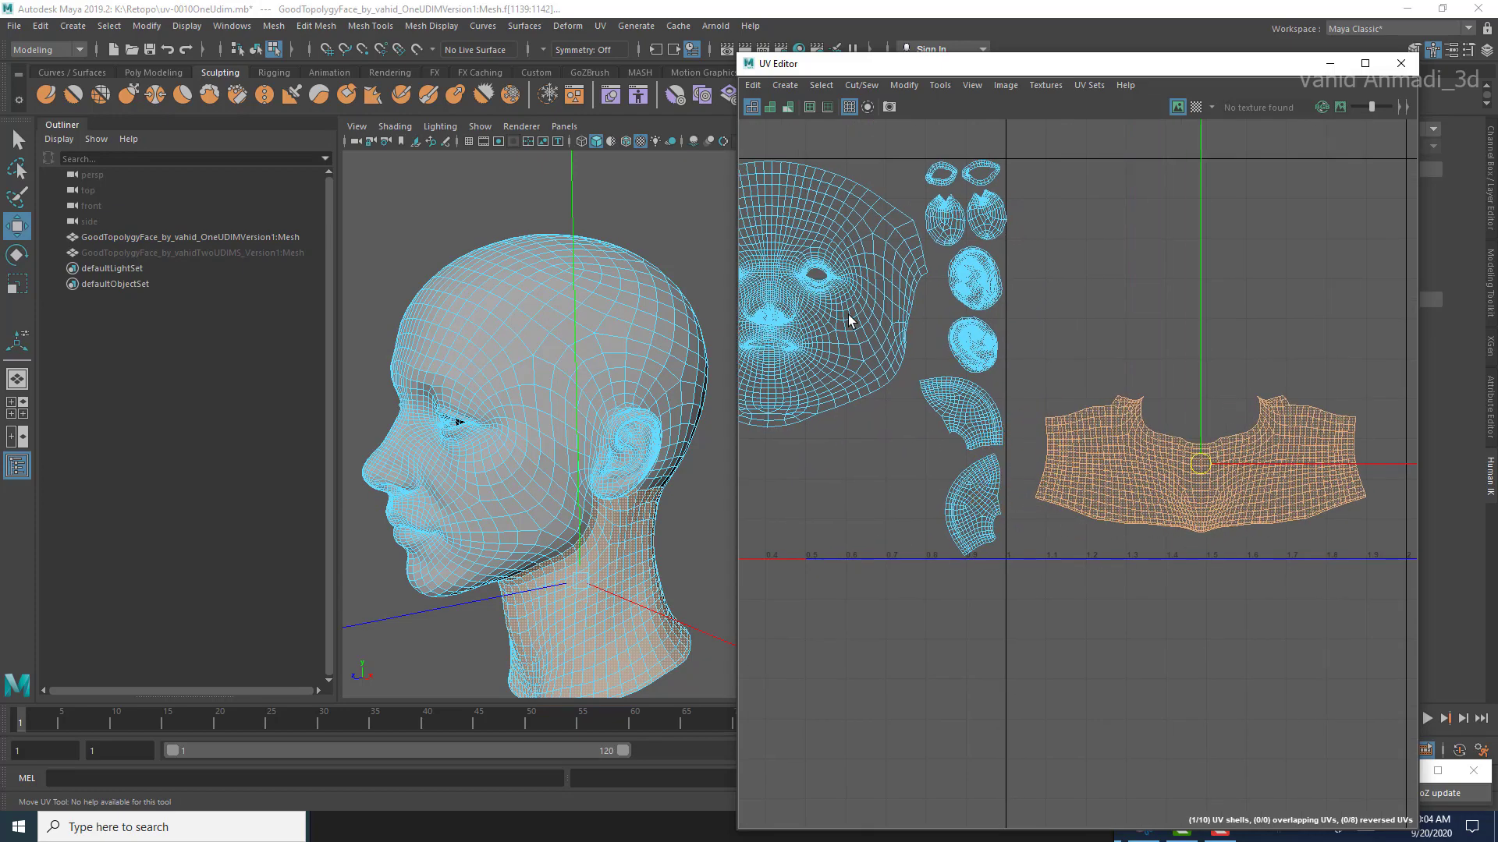
{"action": "scroll", "coordinate": [850, 321], "scroll_direction": "down", "scroll_amount": 1}
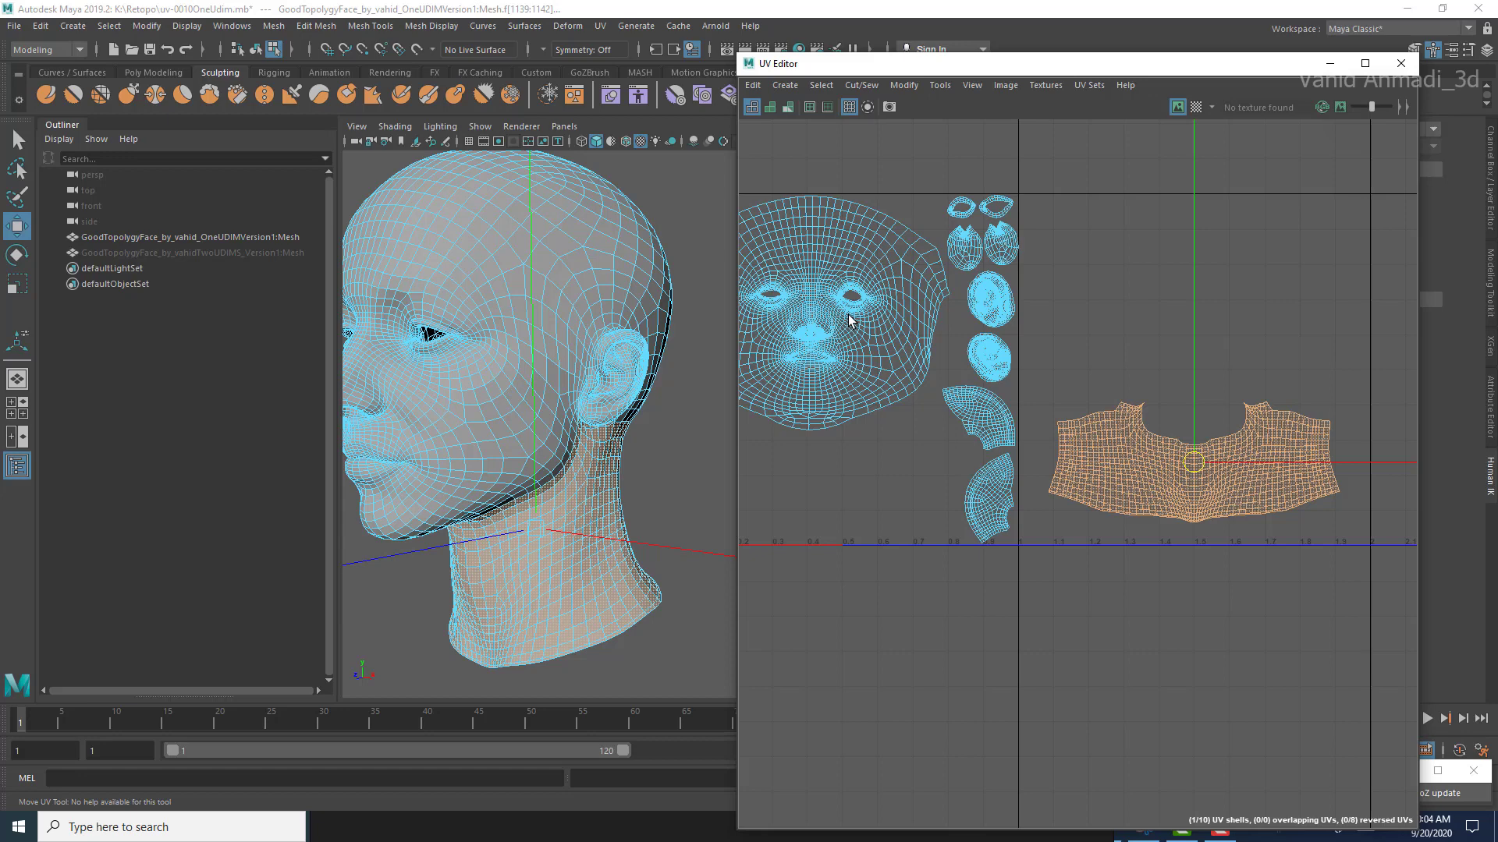
Step: Enlarge the neck shell and position it in the lower part of the second UV tile
{"action": "mouse_move", "coordinate": [1194, 463]}
{"action": "left_mouse_down"}
{"action": "mouse_move", "coordinate": [1211, 470]}
{"action": "mouse_move", "coordinate": [1203, 452]}
{"action": "left_mouse_up"}
{"action": "key", "text": "e"}
{"action": "key", "text": "r"}
{"action": "key", "text": "w"}
{"action": "key", "text": "e"}
{"action": "key", "text": "r"}
{"action": "key", "text": "w"}
{"action": "middle_click_drag", "start_coordinate": [1203, 452], "coordinate": [1177, 494], "text": "alt"}
Step: Move the upper fan-shaped skull shell into the second UV tile above the neck shell and enlarge it
{"action": "left_click", "coordinate": [953, 460]}
{"action": "left_click_drag", "start_coordinate": [953, 460], "coordinate": [1416, 121]}
{"action": "key", "text": "r"}
{"action": "key", "text": "ctrl+z"}
{"action": "left_click_drag", "start_coordinate": [1262, 299], "coordinate": [1265, 299]}
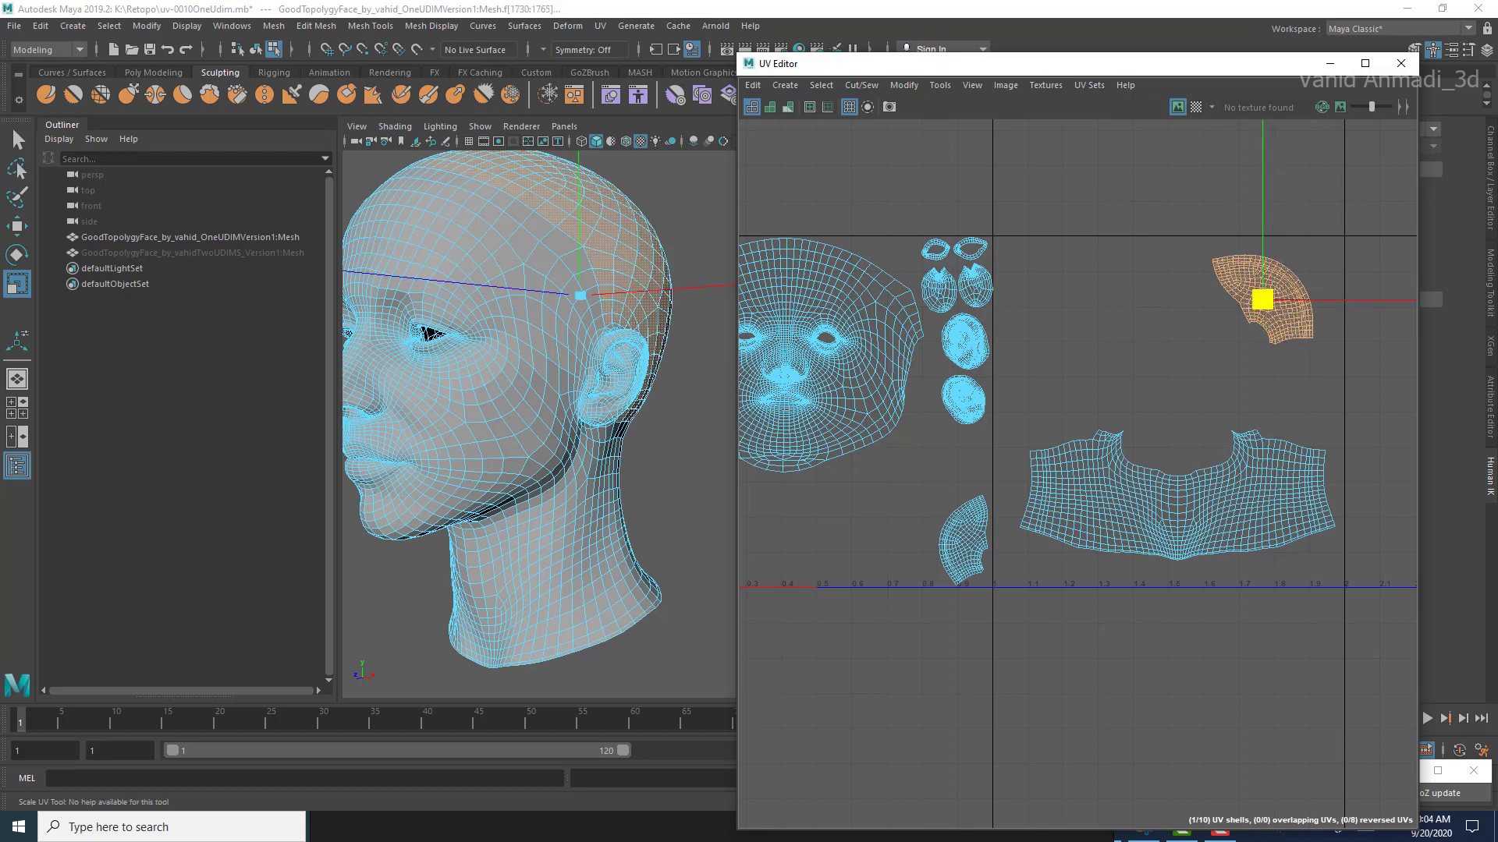
{"action": "left_click_drag", "start_coordinate": [1354, 174], "coordinate": [1379, 203]}
{"action": "key", "text": "ctrl+z"}
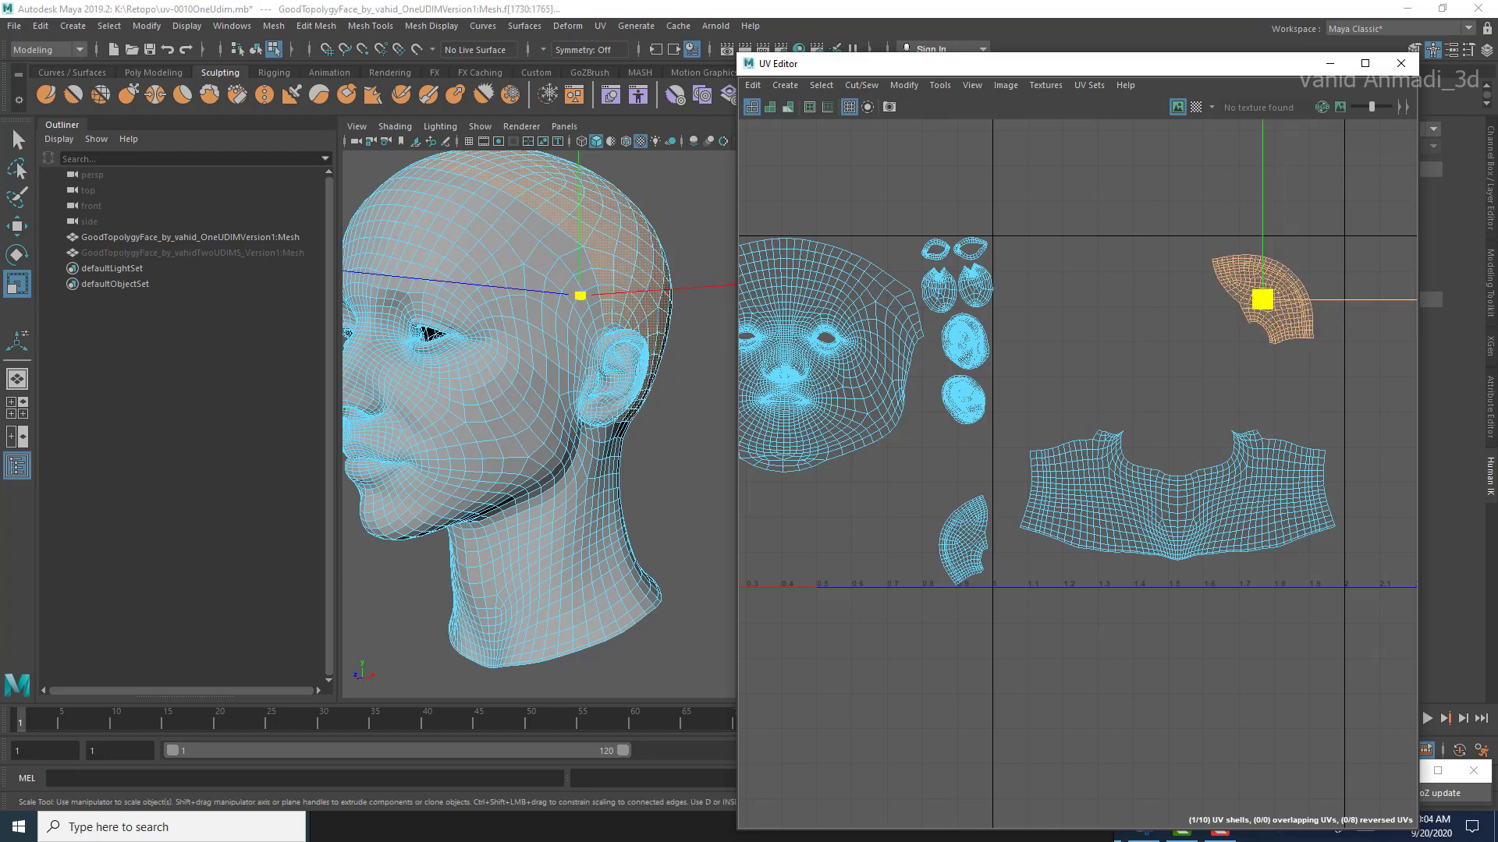
{"action": "left_click_drag", "start_coordinate": [1262, 299], "coordinate": [1258, 315]}
{"action": "key", "text": "w"}
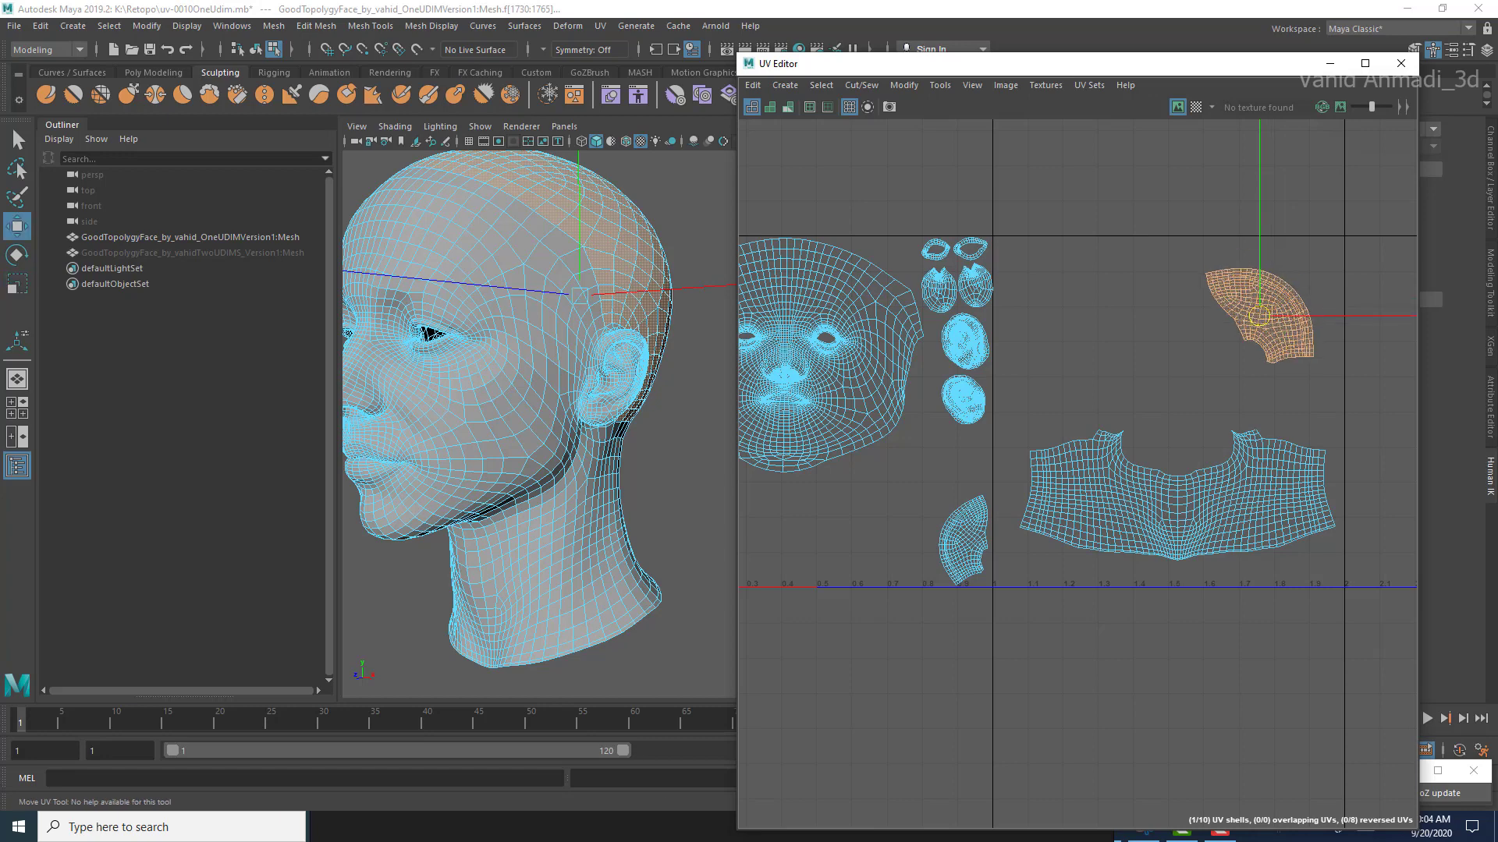
Step: Move the other fan-shaped skull shell into the second UV tile beside the first one and maximize the UV Editor
{"action": "left_click", "coordinate": [963, 538]}
{"action": "left_click_drag", "start_coordinate": [964, 538], "coordinate": [1138, 319]}
{"action": "key", "text": "e"}
{"action": "key", "text": "r"}
{"action": "left_click", "coordinate": [1365, 64]}
{"action": "middle_click_drag", "start_coordinate": [936, 258], "coordinate": [899, 538], "text": "alt"}
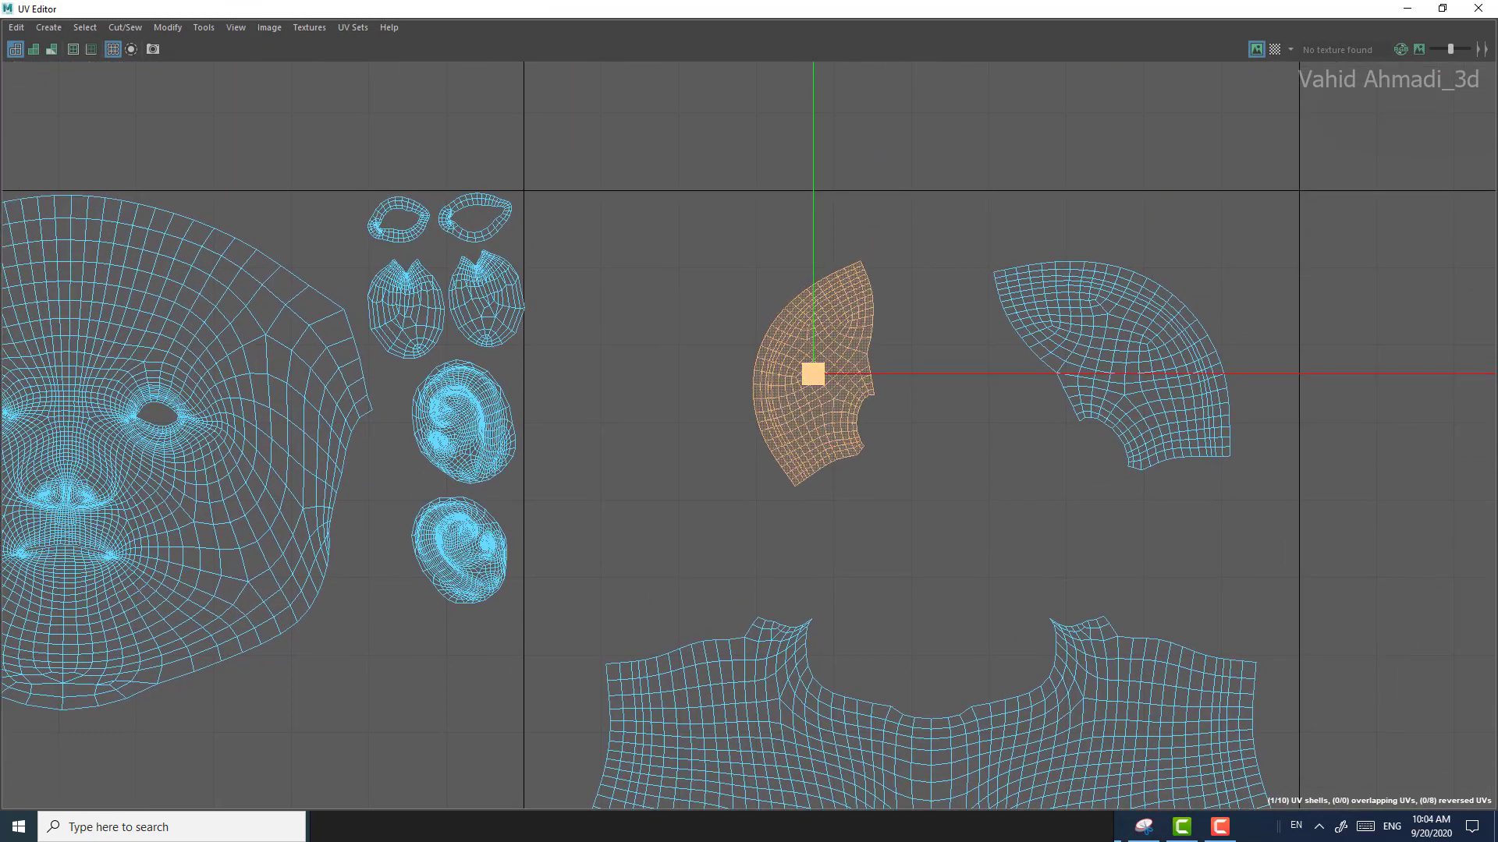
Step: Enlarge the second fan-shaped skull shell and position it above the neck shell near the tile's inner border
{"action": "left_click_drag", "start_coordinate": [813, 374], "coordinate": [720, 421]}
{"action": "left_click", "coordinate": [952, 374]}
{"action": "left_click", "coordinate": [813, 374]}
{"action": "key", "text": "w"}
{"action": "middle_click_drag", "start_coordinate": [721, 421], "coordinate": [823, 479], "text": "alt"}
{"action": "right_click_drag", "start_coordinate": [823, 479], "coordinate": [843, 480], "text": "alt"}
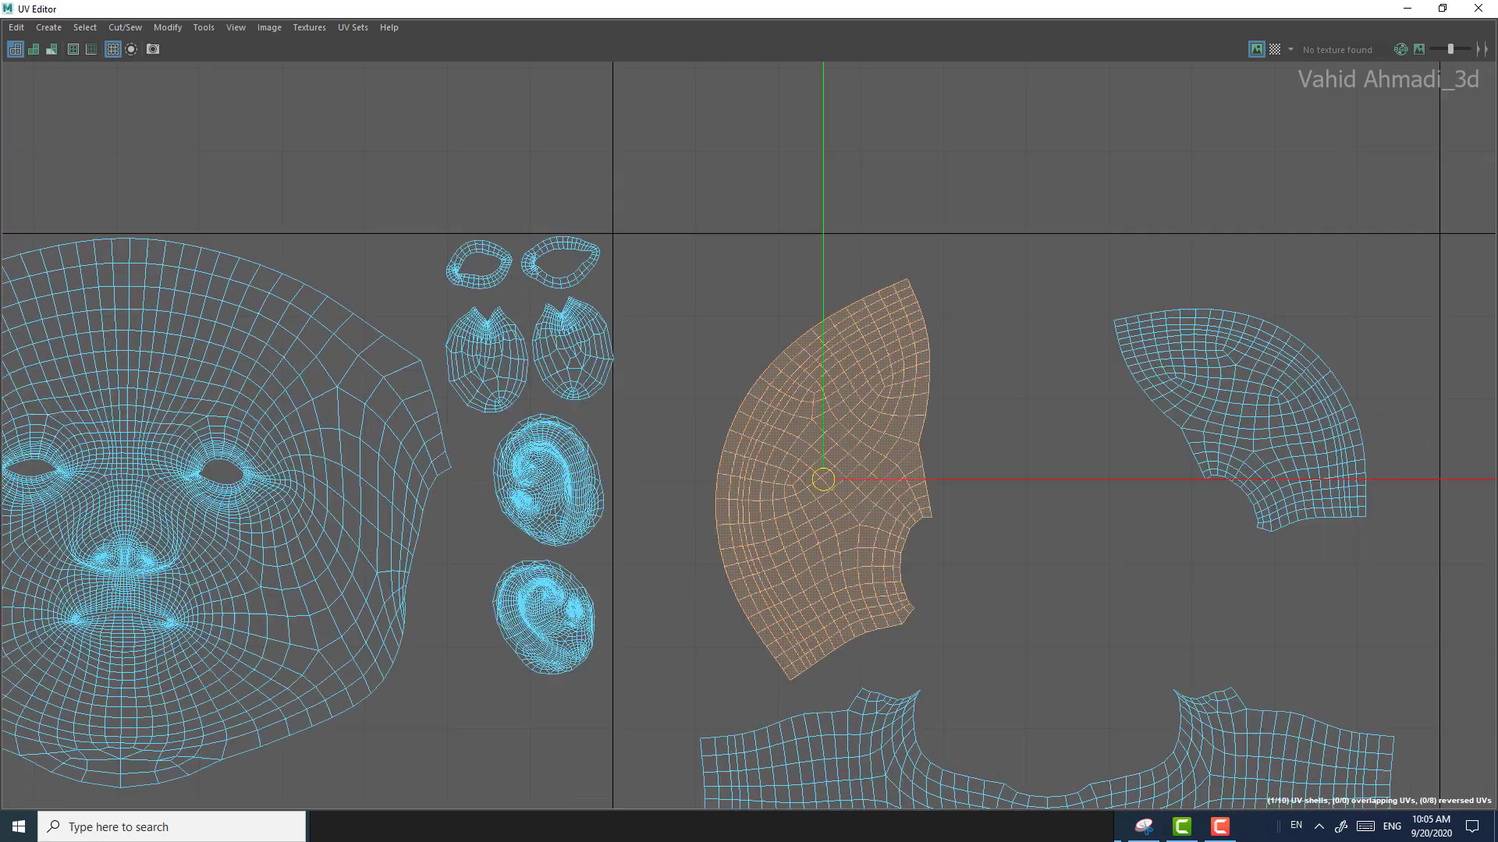
Step: Nudge the notched oval shell nearest the first tile's border inward so it lies inside the tile
{"action": "middle_click_drag", "start_coordinate": [573, 344], "coordinate": [589, 370], "text": "alt"}
{"action": "scroll", "coordinate": [589, 369], "scroll_direction": "up", "scroll_amount": 6}
{"action": "double_click", "coordinate": [585, 367]}
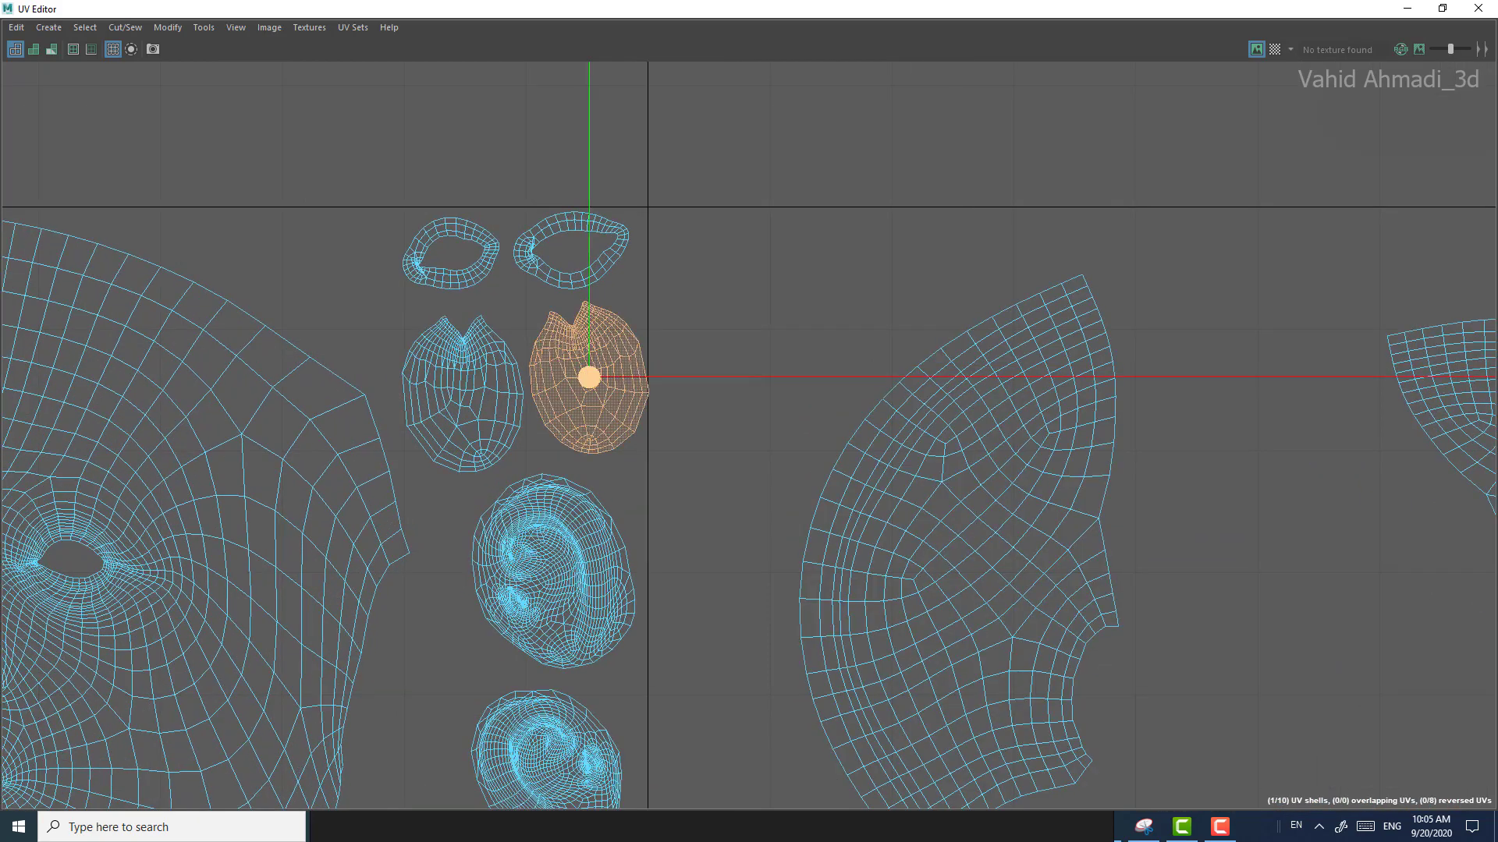
{"action": "left_click_drag", "start_coordinate": [589, 377], "coordinate": [583, 378]}
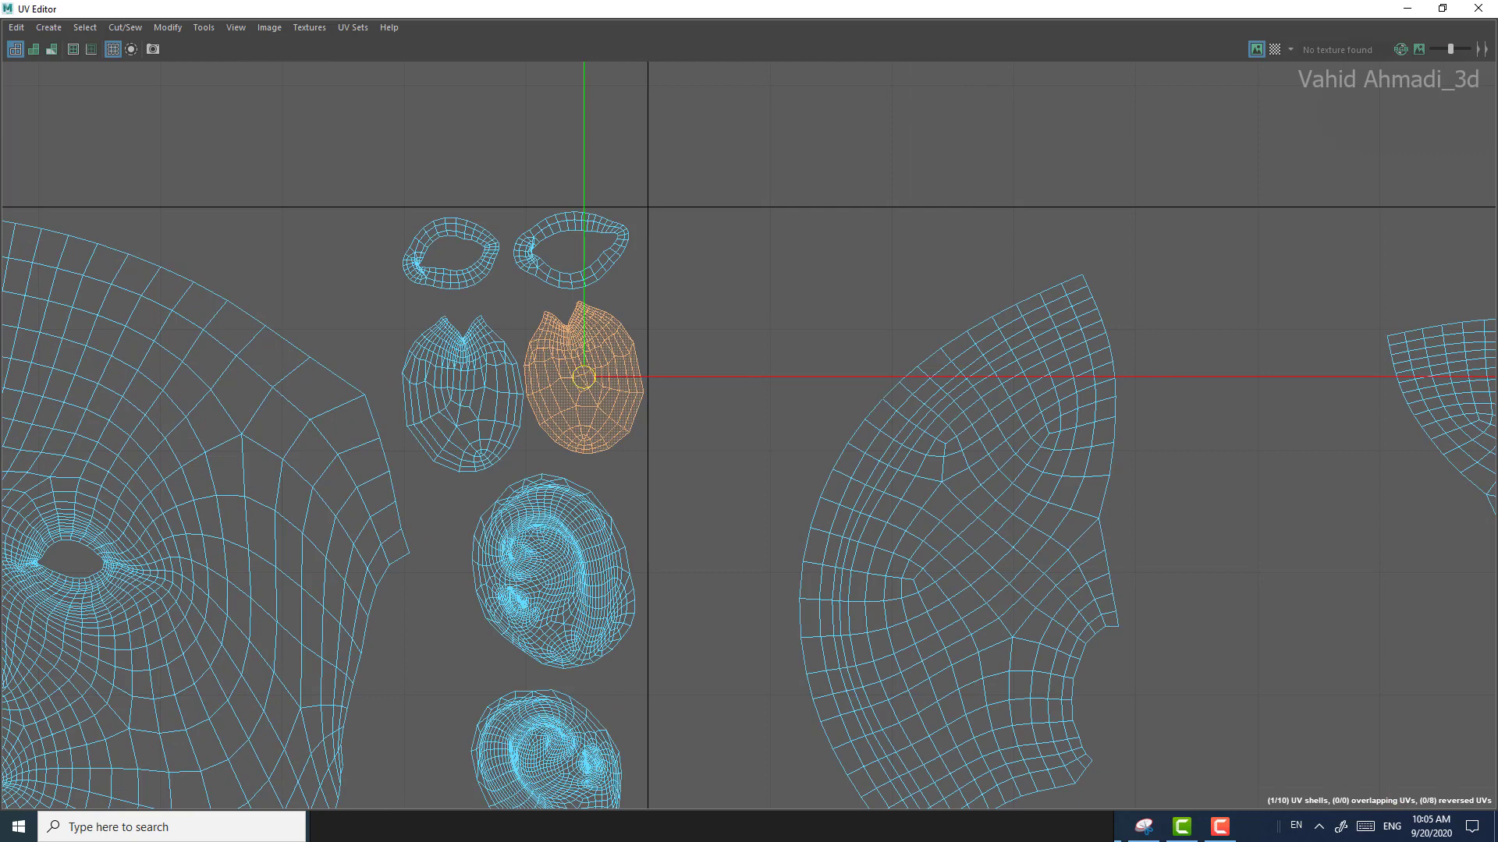
{"action": "left_click_drag", "start_coordinate": [654, 301], "coordinate": [660, 520]}
{"action": "left_click_drag", "start_coordinate": [652, 206], "coordinate": [791, 202]}
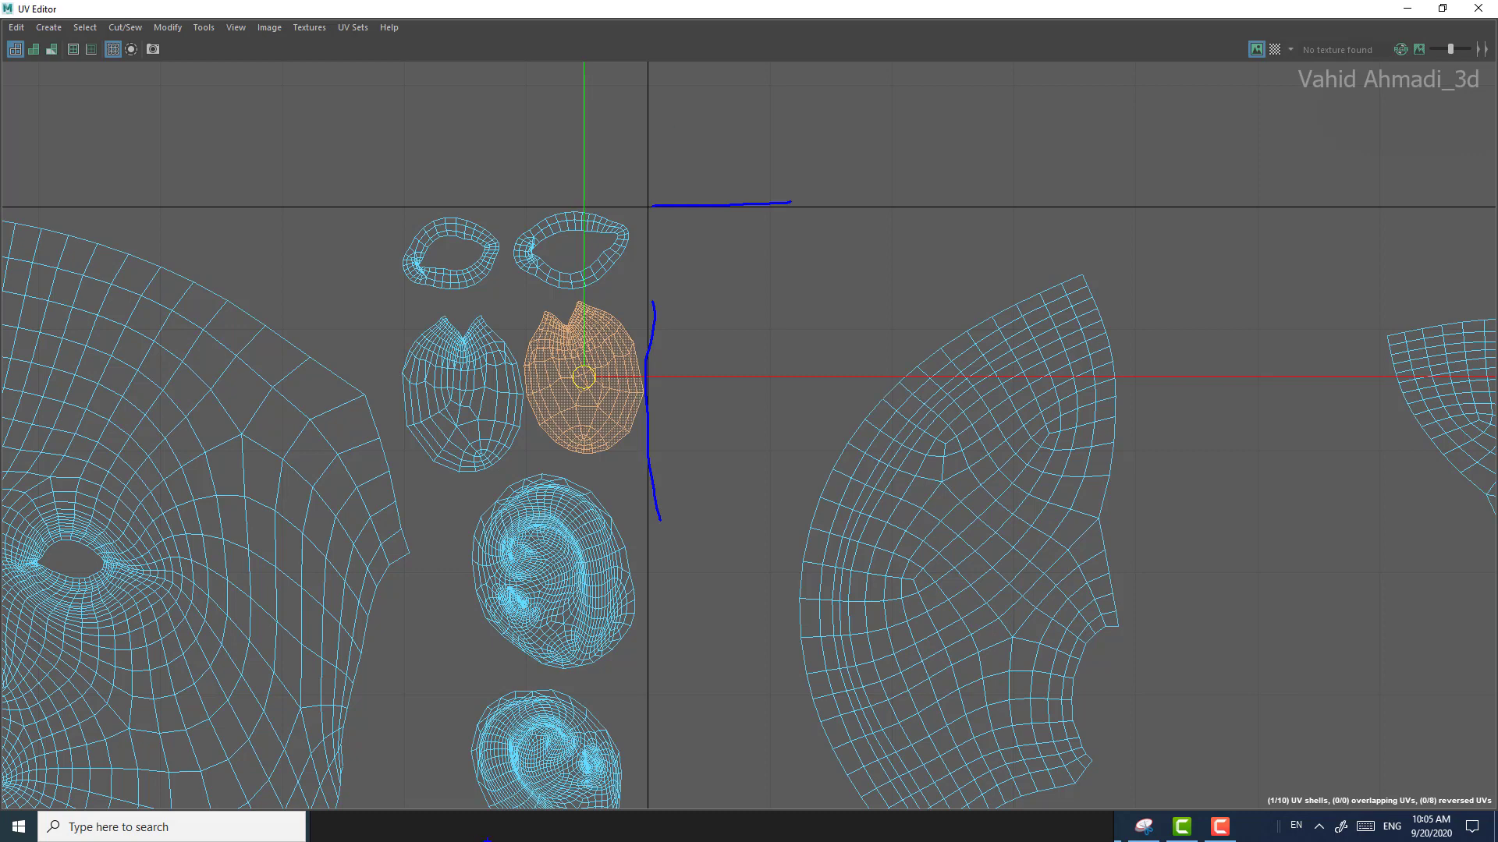
{"action": "key", "text": "Escape"}
Step: Move the notched oval shell so it crosses the border between the first and second UV tiles
{"action": "left_click_drag", "start_coordinate": [583, 377], "coordinate": [596, 380]}
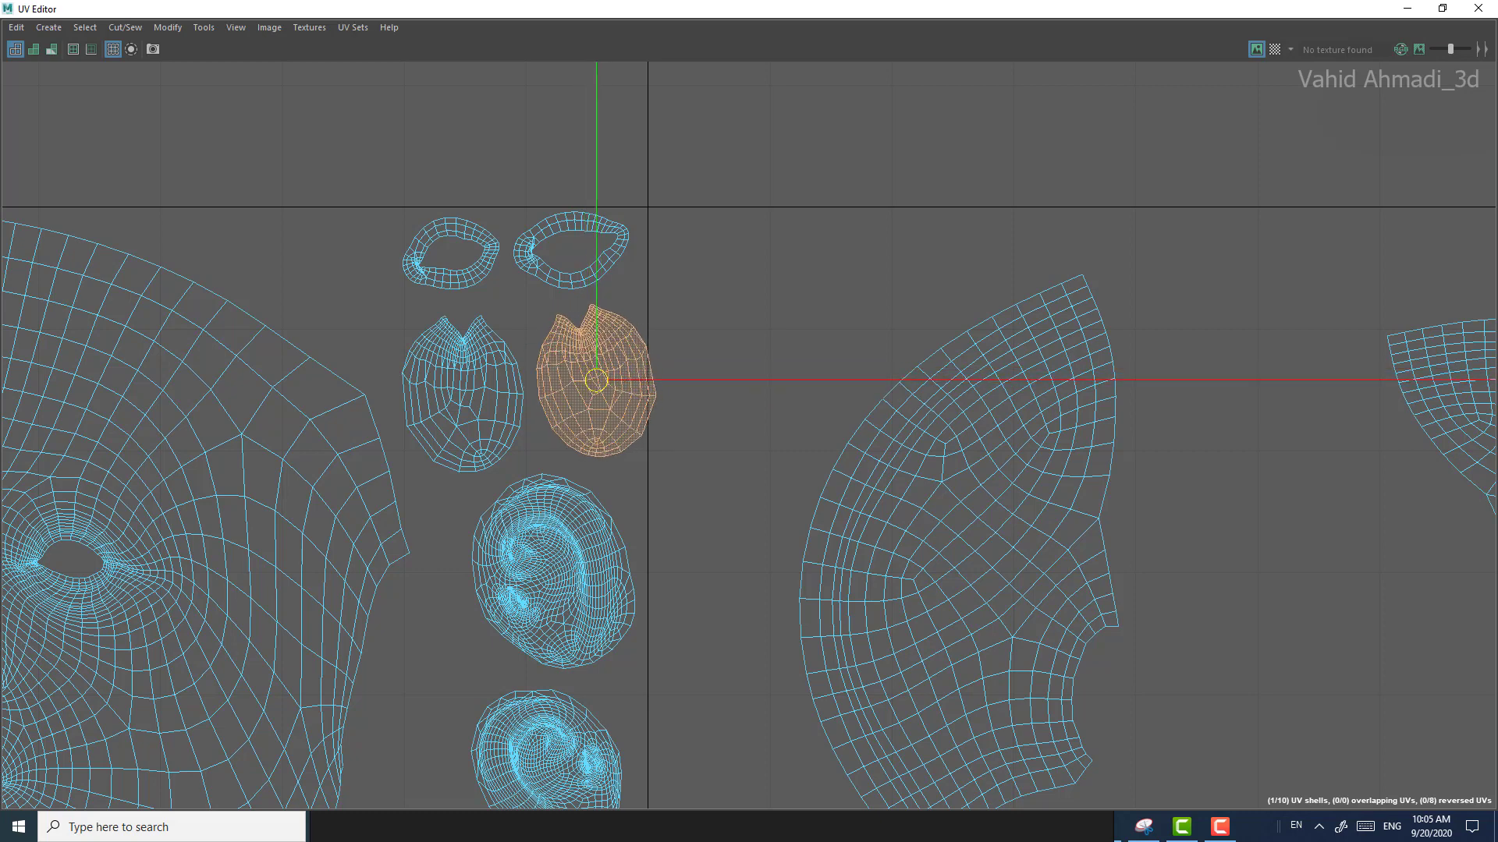
{"action": "left_click_drag", "start_coordinate": [664, 218], "coordinate": [652, 468]}
{"action": "left_click_drag", "start_coordinate": [654, 136], "coordinate": [768, 139]}
{"action": "key", "text": "Escape"}
Step: Move the notched oval shell back inside the first UV tile, leaving a small gap to the border
{"action": "left_click_drag", "start_coordinate": [596, 381], "coordinate": [592, 383]}
{"action": "mouse_move", "coordinate": [561, 387]}
{"action": "left_mouse_down"}
{"action": "mouse_move", "coordinate": [514, 382]}
{"action": "mouse_move", "coordinate": [578, 382]}
{"action": "left_mouse_up"}
{"action": "key", "text": "ctrl+z"}
{"action": "scroll", "coordinate": [578, 383], "scroll_direction": "down", "scroll_amount": 1}
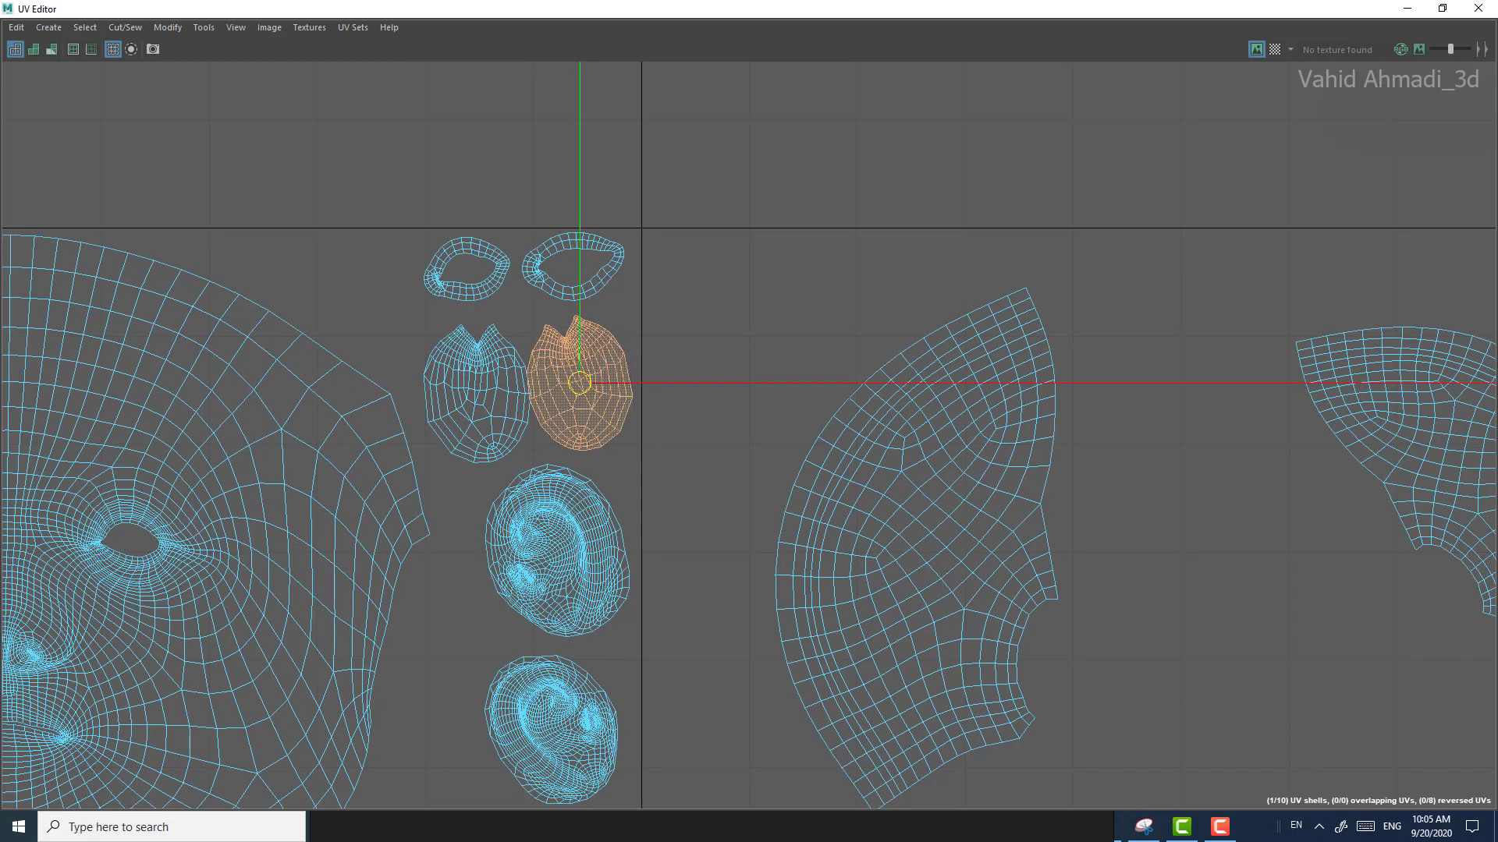
Step: Shift the neighbouring notched oval shell slightly toward the face shell to separate the pair
{"action": "left_click", "coordinate": [462, 394]}
{"action": "left_click_drag", "start_coordinate": [477, 393], "coordinate": [468, 391]}
{"action": "middle_click_drag", "start_coordinate": [593, 479], "coordinate": [642, 395], "text": "alt"}
{"action": "scroll", "coordinate": [642, 396], "scroll_direction": "down", "scroll_amount": 1}
{"action": "scroll", "coordinate": [663, 395], "scroll_direction": "down", "scroll_amount": 2}
{"action": "left_click", "coordinate": [1442, 9]}
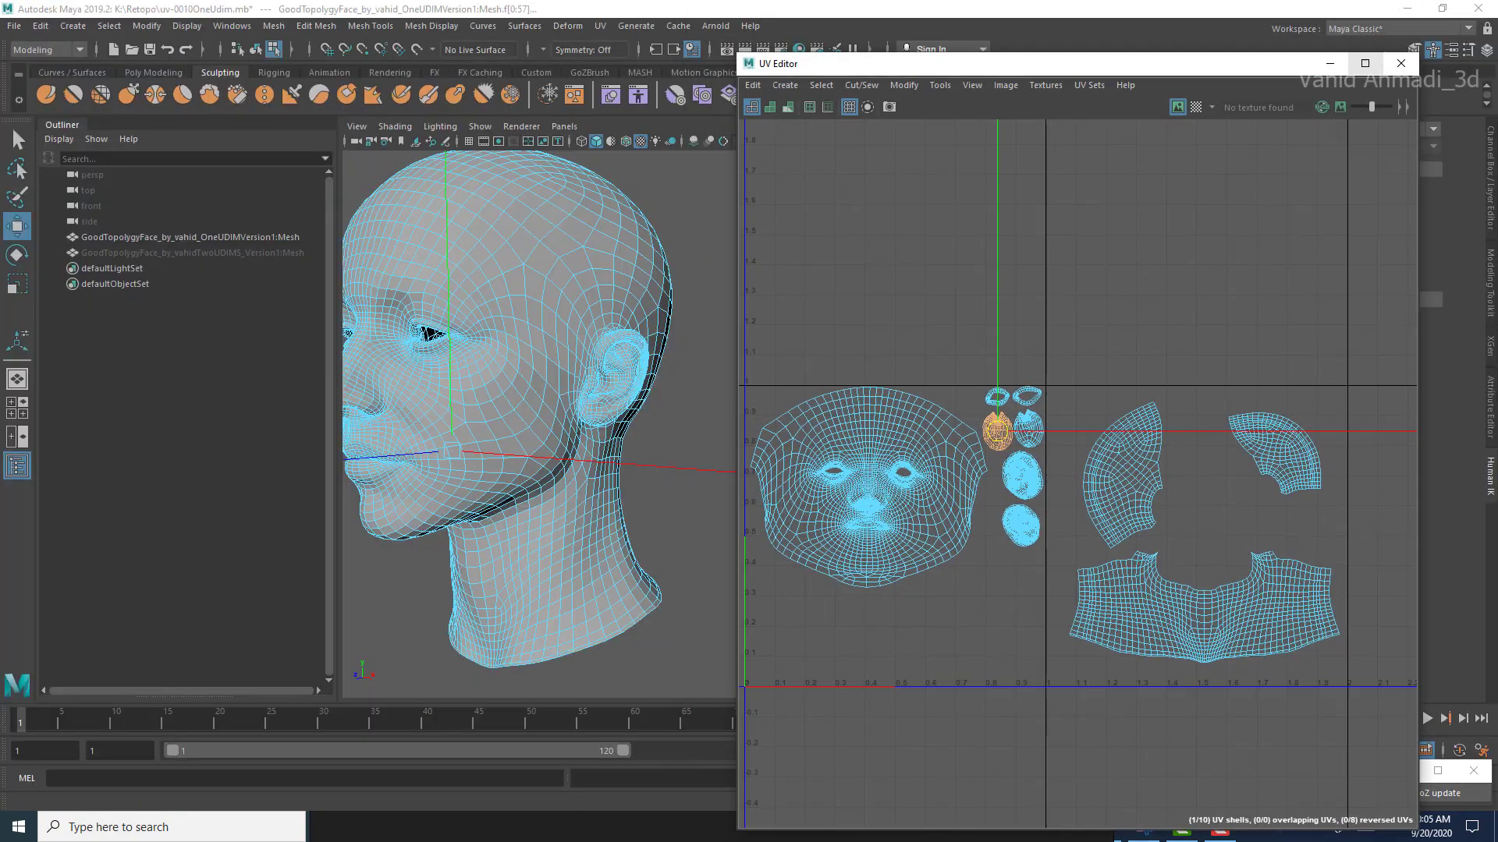
{"action": "left_click", "coordinate": [1365, 64]}
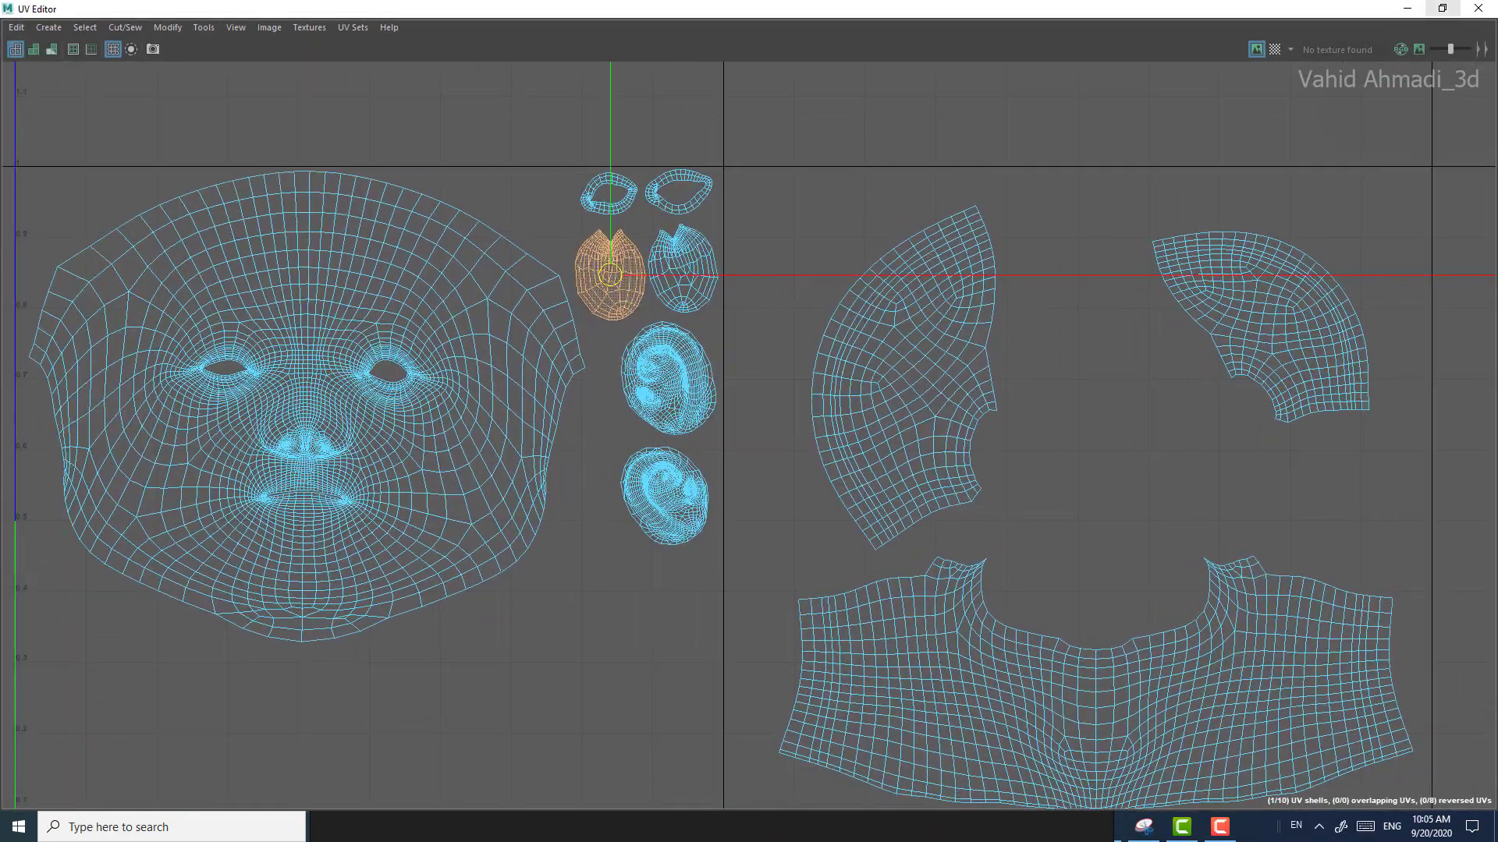
Step: Move the face shell down and slightly right within the first UV tile, leaving space beneath the tile's top border
{"action": "scroll", "coordinate": [707, 496], "scroll_direction": "up", "scroll_amount": 1}
{"action": "middle_click_drag", "start_coordinate": [687, 436], "coordinate": [878, 435], "text": "alt"}
{"action": "scroll", "coordinate": [878, 436], "scroll_direction": "up", "scroll_amount": 1}
{"action": "scroll", "coordinate": [879, 435], "scroll_direction": "down", "scroll_amount": 2}
{"action": "left_click", "coordinate": [904, 452]}
{"action": "left_click", "coordinate": [483, 393]}
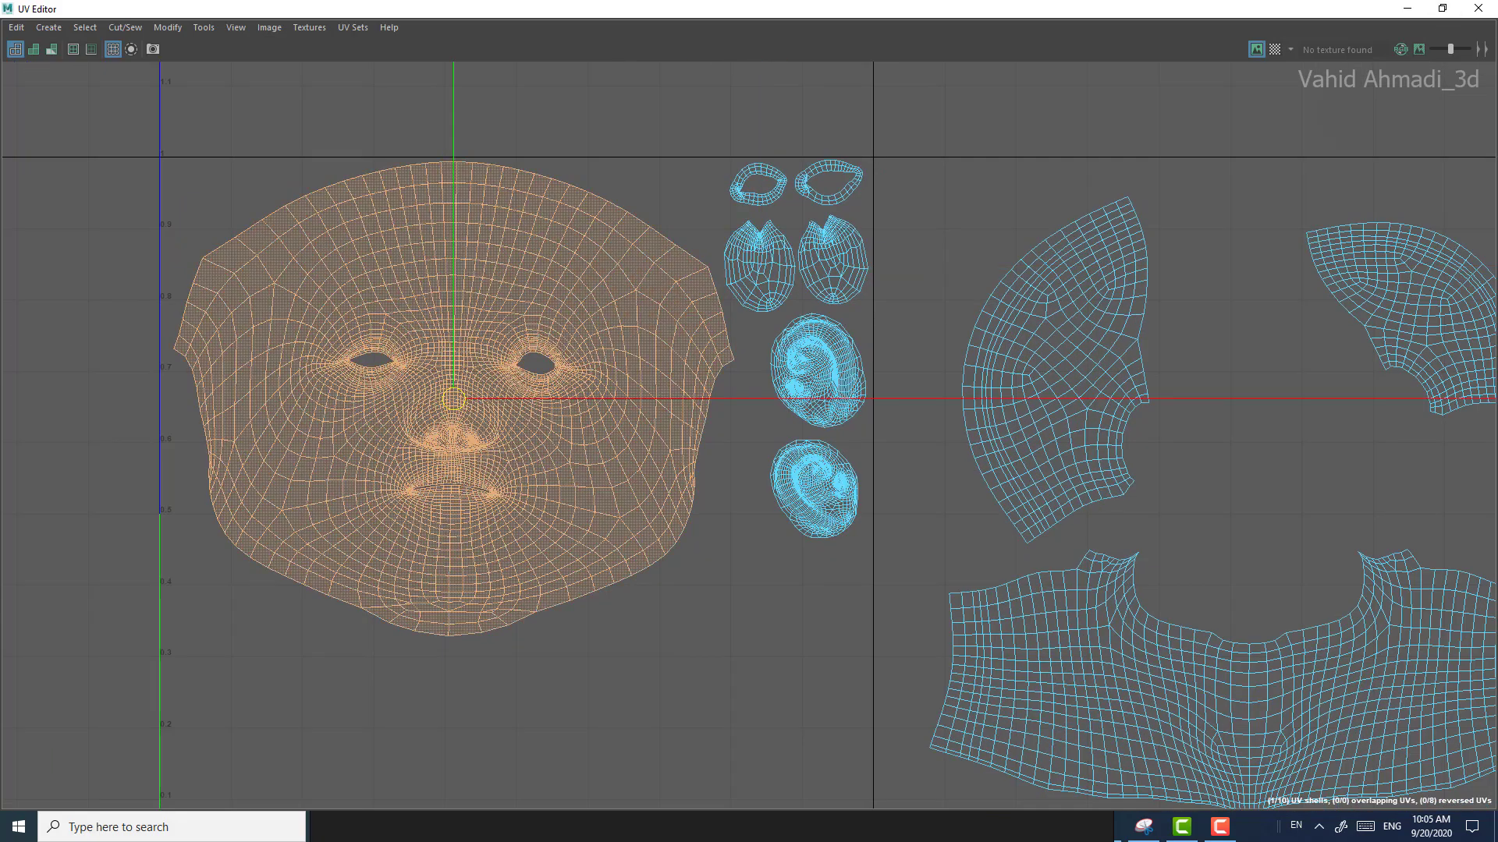
{"action": "left_click_drag", "start_coordinate": [453, 399], "coordinate": [471, 471]}
{"action": "scroll", "coordinate": [471, 471], "scroll_direction": "down", "scroll_amount": 1}
{"action": "middle_click_drag", "start_coordinate": [471, 471], "coordinate": [507, 389], "text": "alt"}
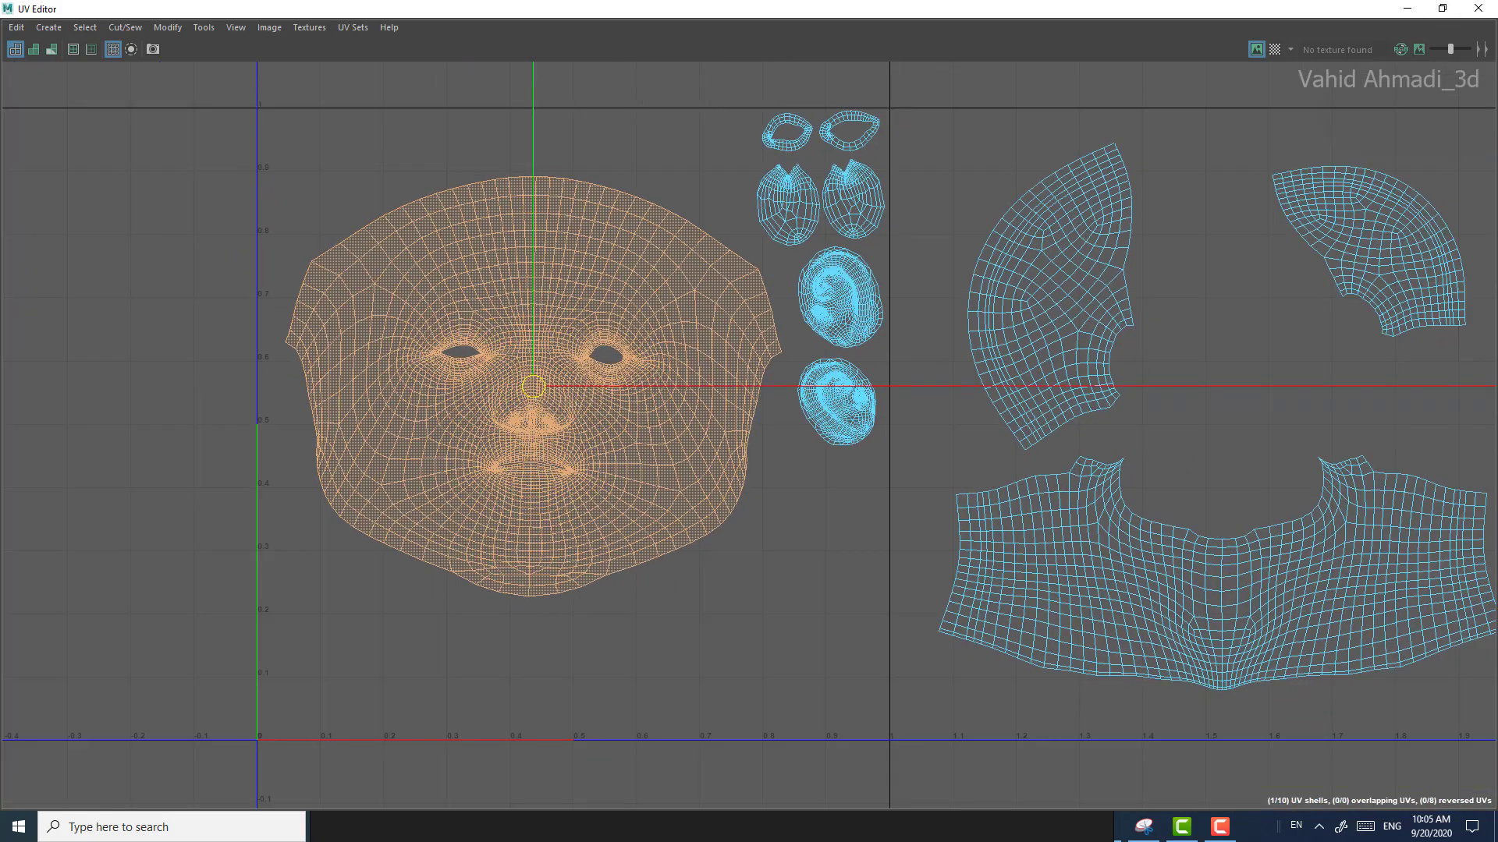
Step: Scale the face shell up slightly and nudge it down so it stays inside the first UV tile
{"action": "key", "text": "r"}
{"action": "left_click_drag", "start_coordinate": [534, 386], "coordinate": [563, 386]}
{"action": "key", "text": "w"}
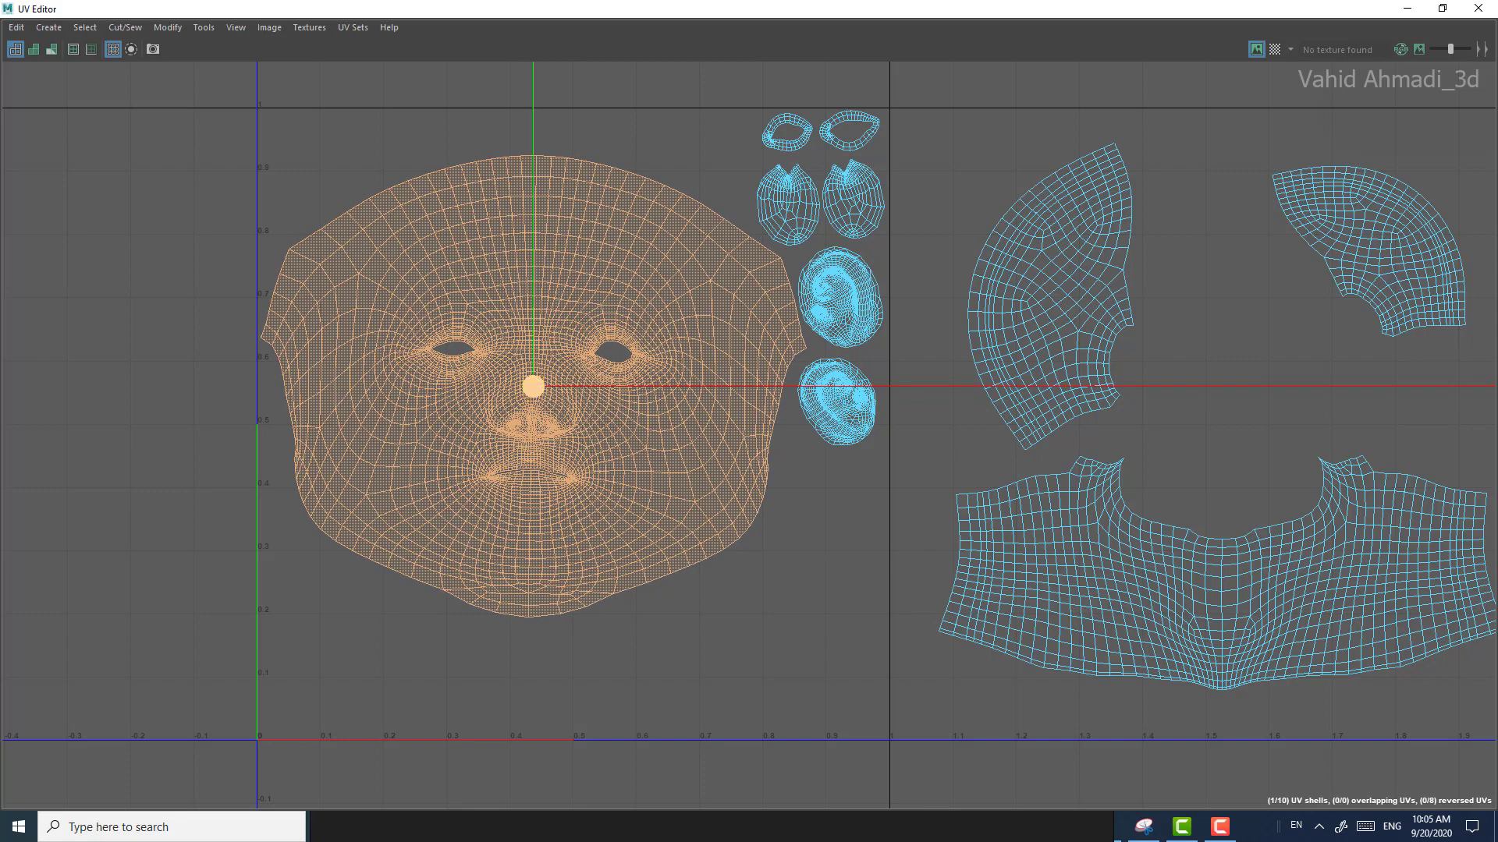
{"action": "middle_click_drag", "start_coordinate": [564, 386], "coordinate": [571, 468], "text": "alt"}
Step: Nudge the upper ear shell toward the tile border and move the lower ear shell farther down, widening the gap between them
{"action": "left_click", "coordinate": [839, 373]}
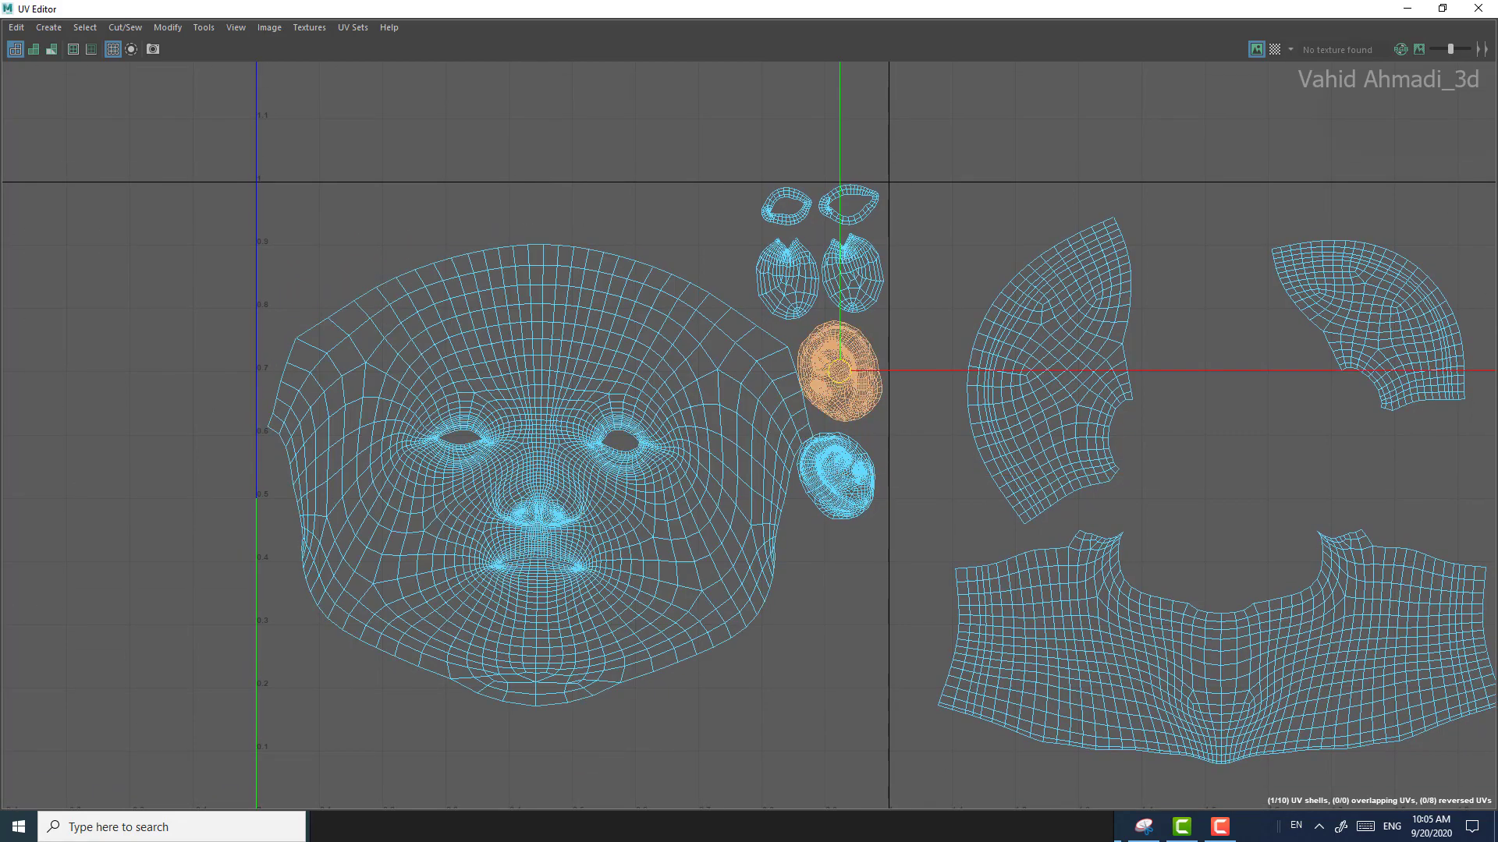
{"action": "left_click_drag", "start_coordinate": [839, 370], "coordinate": [847, 366]}
{"action": "left_click", "coordinate": [836, 475]}
{"action": "left_click_drag", "start_coordinate": [835, 476], "coordinate": [840, 501]}
{"action": "middle_click_drag", "start_coordinate": [840, 501], "coordinate": [845, 471], "text": "alt"}
Step: Shift the enlarged face shell down and to the right within the first UV tile
{"action": "scroll", "coordinate": [846, 470], "scroll_direction": "down", "scroll_amount": 1}
{"action": "left_click", "coordinate": [604, 454]}
{"action": "left_click_drag", "start_coordinate": [568, 443], "coordinate": [576, 453]}
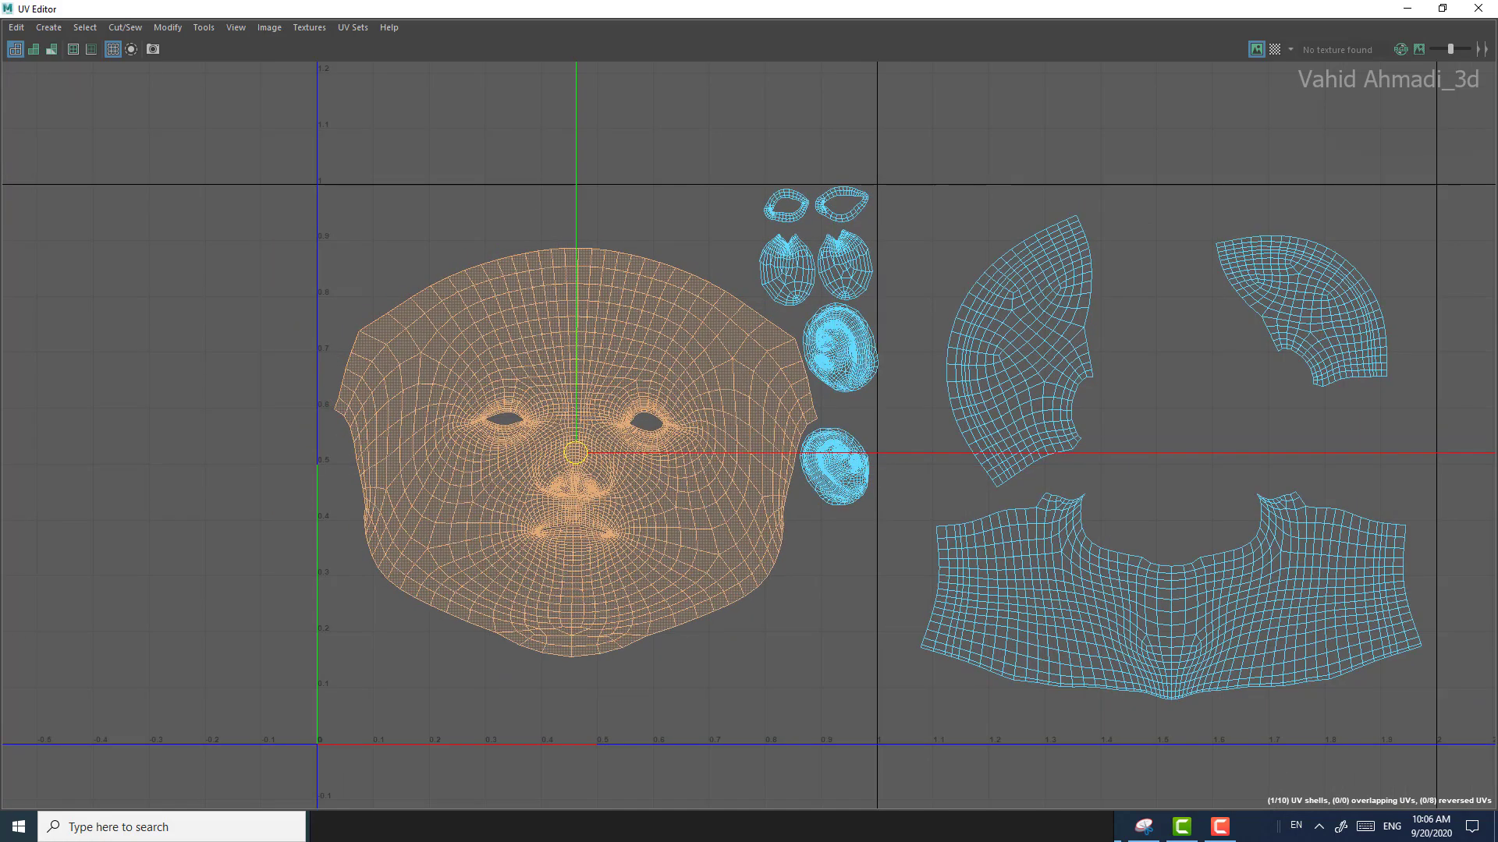
{"action": "middle_click_drag", "start_coordinate": [576, 452], "coordinate": [536, 536], "text": "alt"}
Step: Shift both notched oval shells slightly left, away from the first tile's right border
{"action": "scroll", "coordinate": [536, 535], "scroll_direction": "up", "scroll_amount": 3}
{"action": "left_click", "coordinate": [747, 329]}
{"action": "left_click_drag", "start_coordinate": [746, 329], "coordinate": [728, 325]}
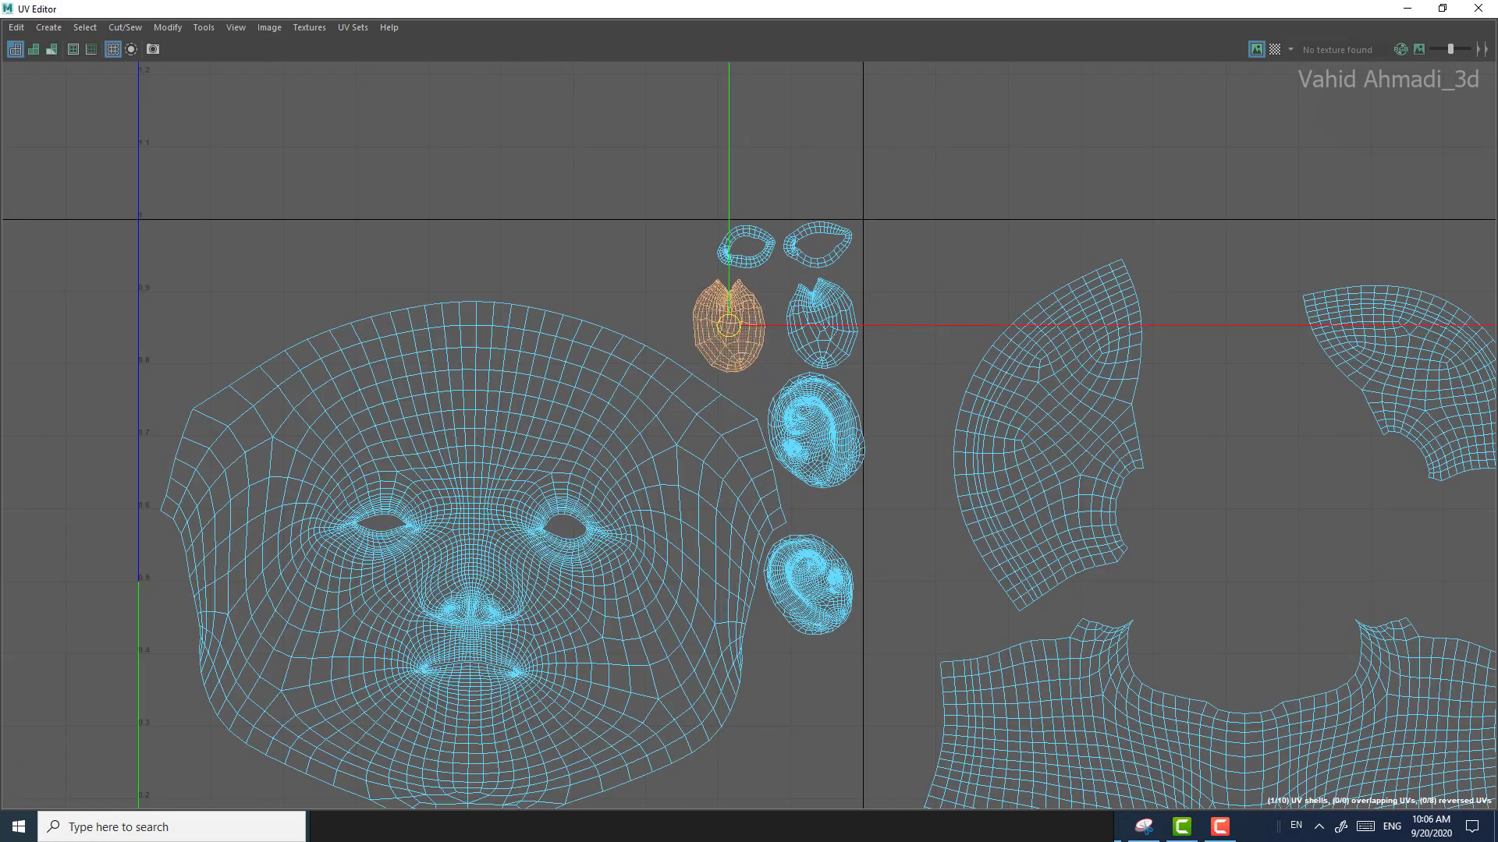
{"action": "left_click", "coordinate": [819, 323]}
{"action": "left_click_drag", "start_coordinate": [819, 324], "coordinate": [807, 322]}
Step: Nudge the face shell slightly right and down to clear the notched oval shells
{"action": "left_click", "coordinate": [472, 567]}
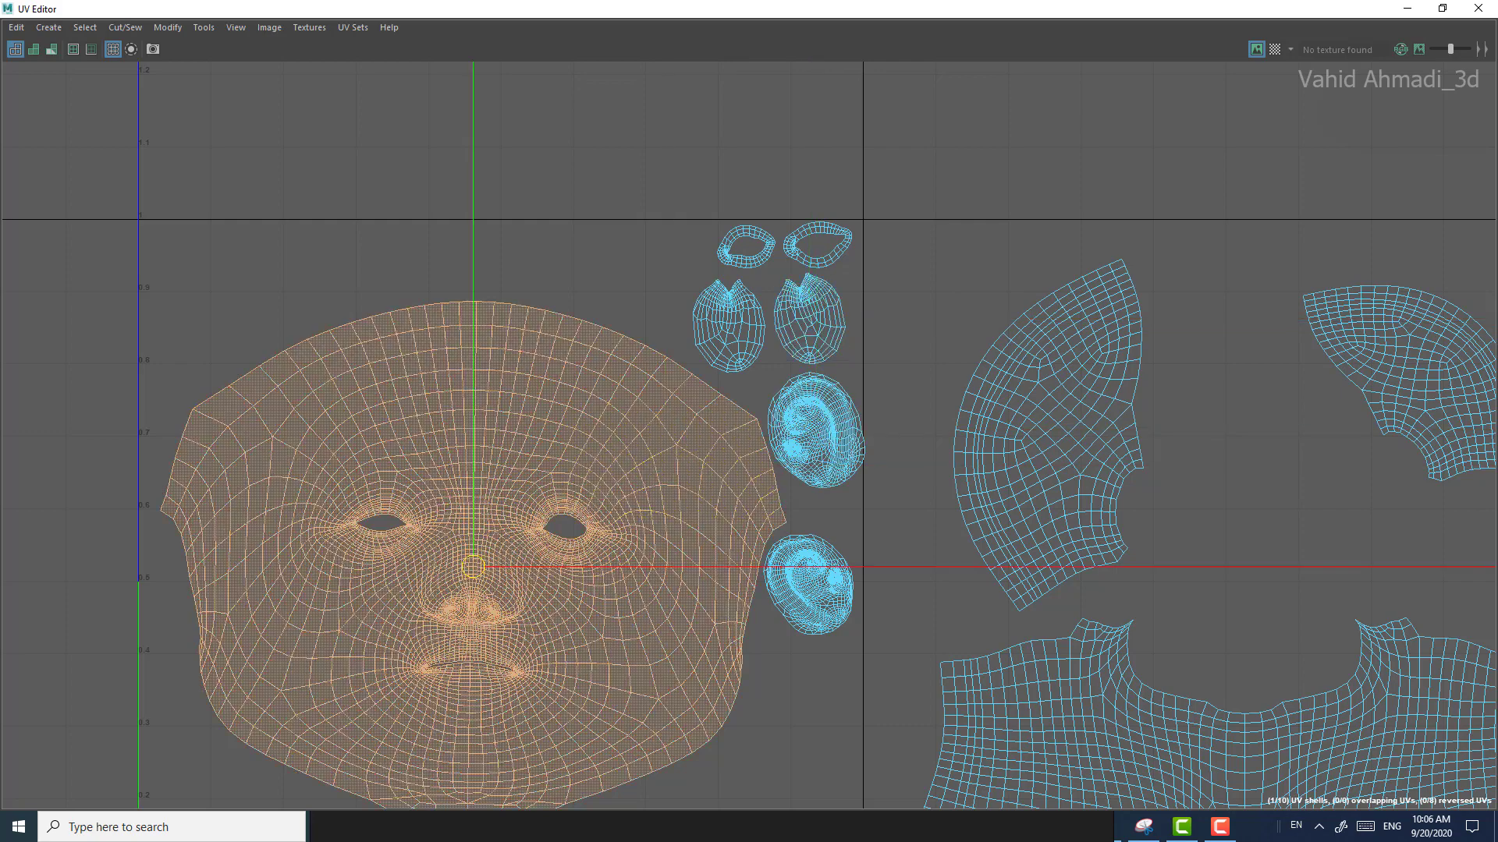
{"action": "middle_click_drag", "start_coordinate": [473, 567], "coordinate": [494, 495], "text": "alt"}
{"action": "scroll", "coordinate": [494, 495], "scroll_direction": "down", "scroll_amount": 1}
{"action": "left_click_drag", "start_coordinate": [536, 485], "coordinate": [538, 489]}
{"action": "middle_click_drag", "start_coordinate": [538, 489], "coordinate": [548, 347], "text": "alt"}
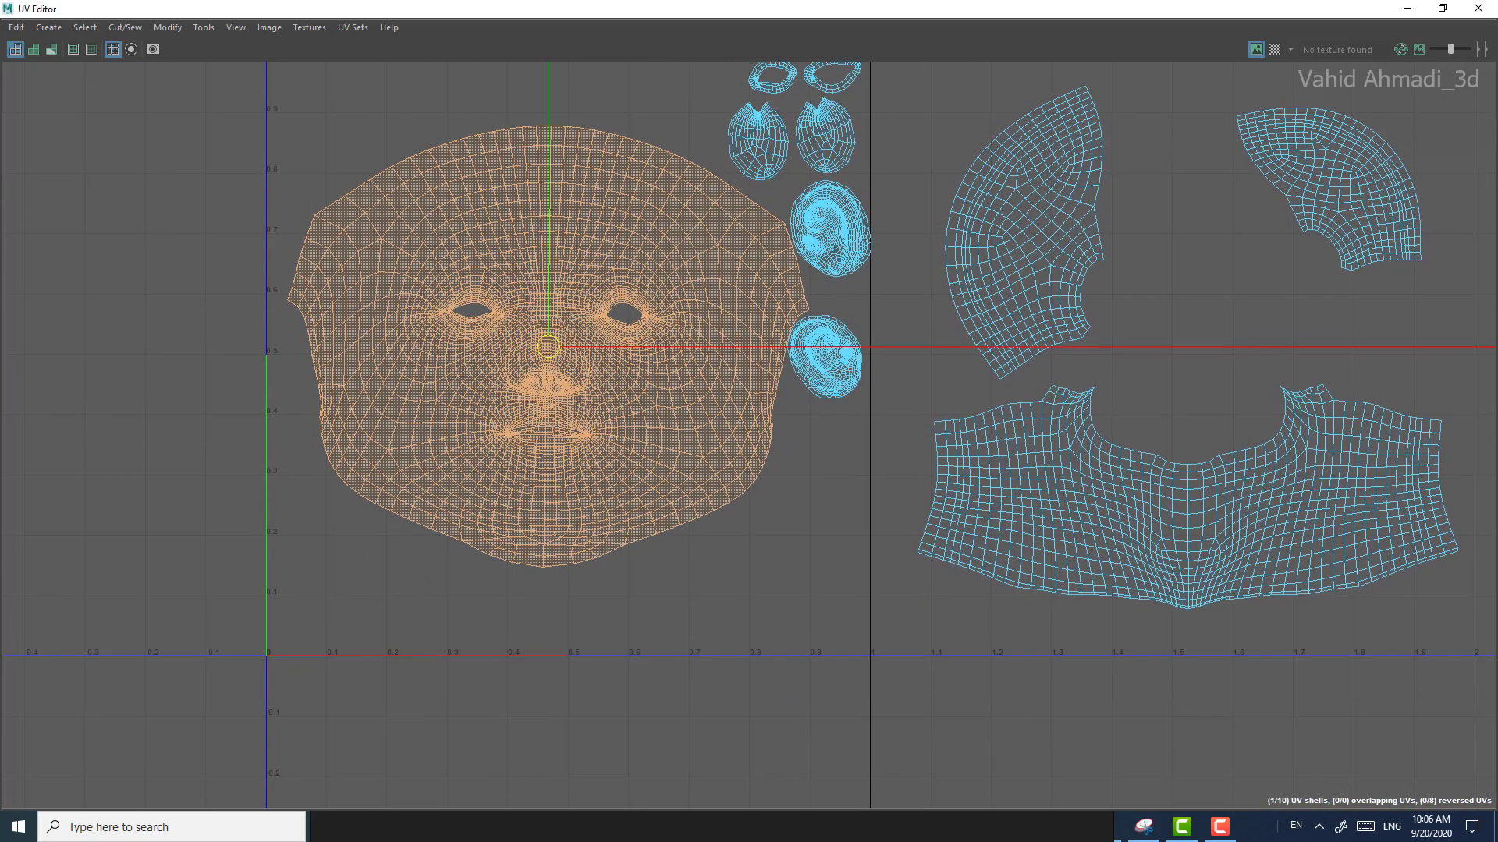
Step: Move the two ear shells into the lower corners of the first UV tile, one on each side of the chin
{"action": "left_click", "coordinate": [824, 357]}
{"action": "left_click_drag", "start_coordinate": [819, 355], "coordinate": [369, 583]}
{"action": "left_click", "coordinate": [840, 240]}
{"action": "double_click", "coordinate": [816, 507]}
{"action": "key", "text": "w"}
{"action": "left_click", "coordinate": [828, 230]}
{"action": "left_click_drag", "start_coordinate": [828, 230], "coordinate": [817, 545]}
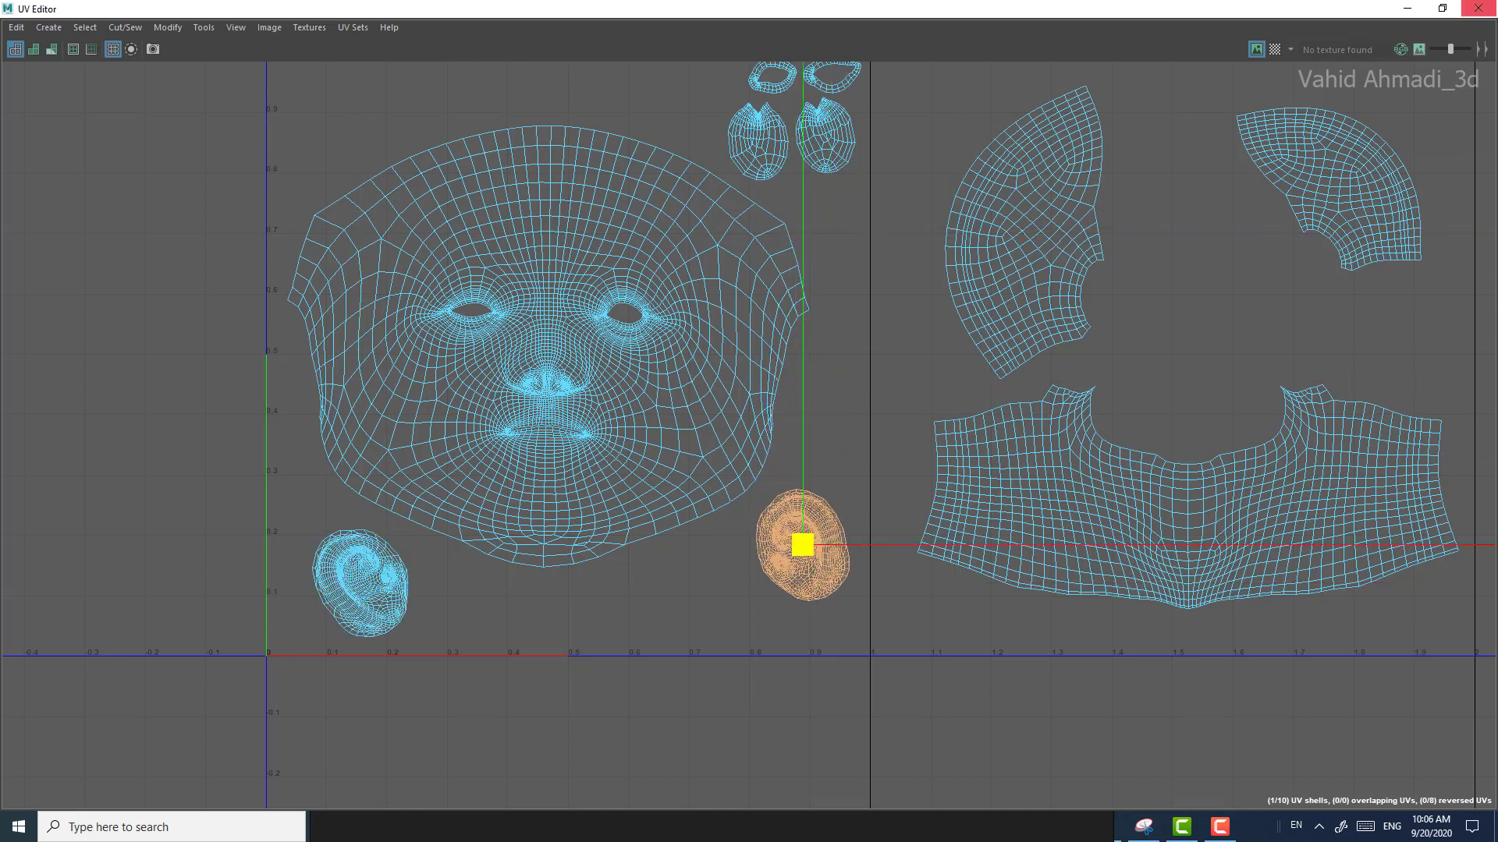
{"action": "key", "text": "w"}
{"action": "left_click", "coordinate": [562, 351]}
{"action": "middle_click_drag", "start_coordinate": [562, 351], "coordinate": [590, 583], "text": "alt"}
{"action": "left_click", "coordinate": [792, 366]}
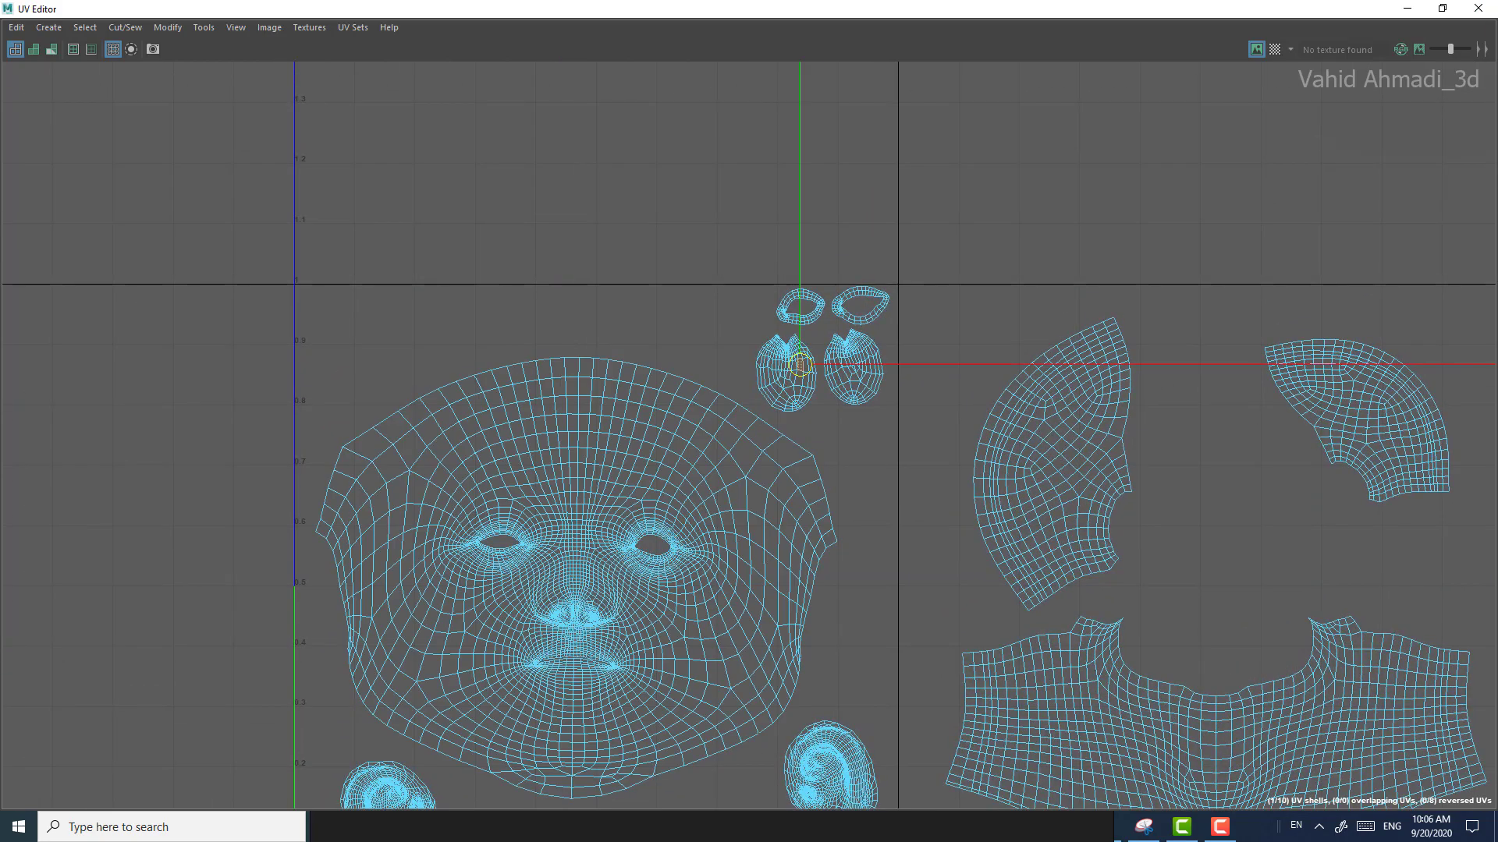
{"action": "middle_click_drag", "start_coordinate": [798, 363], "coordinate": [734, 316], "text": "alt"}
Step: Enlarge the left side-of-head shell in the second UV tile and reposition it just below the tile's top border
{"action": "left_click", "coordinate": [984, 413]}
{"action": "key", "text": "r"}
{"action": "left_click_drag", "start_coordinate": [987, 418], "coordinate": [996, 416]}
{"action": "left_click_drag", "start_coordinate": [1246, 277], "coordinate": [1451, 197]}
{"action": "left_click", "coordinate": [987, 418]}
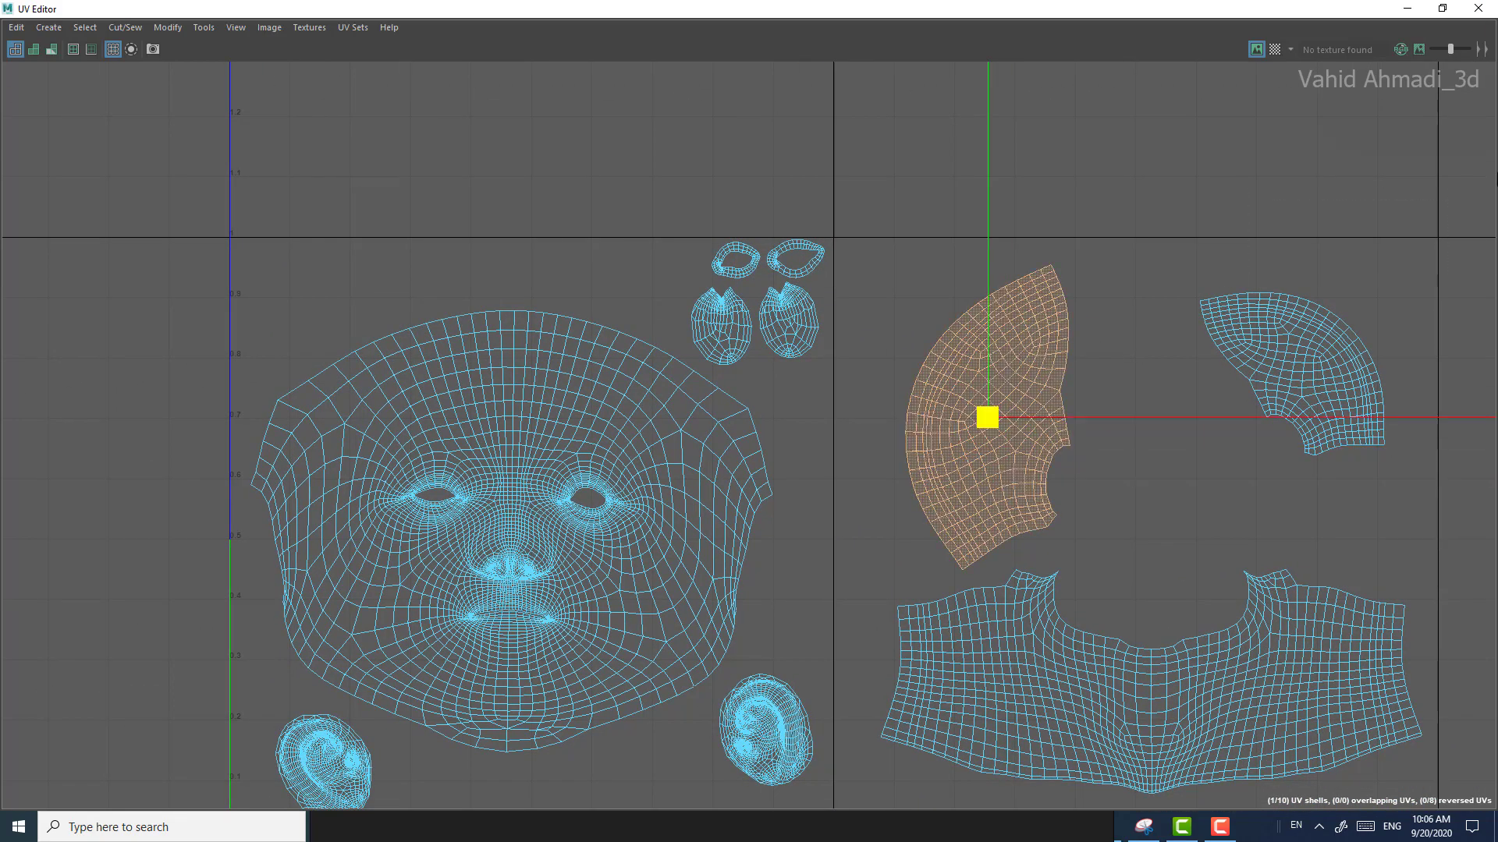
{"action": "mouse_move", "coordinate": [988, 417]}
{"action": "left_mouse_down"}
{"action": "mouse_move", "coordinate": [1003, 417]}
{"action": "mouse_move", "coordinate": [988, 395]}
{"action": "mouse_move", "coordinate": [977, 409]}
{"action": "left_mouse_up"}
{"action": "key", "text": "w"}
{"action": "middle_click_drag", "start_coordinate": [977, 409], "coordinate": [823, 440], "text": "alt"}
{"action": "left_click_drag", "start_coordinate": [823, 440], "coordinate": [816, 443]}
Step: Scale up the smaller side-of-head shell in the second UV tile and undo the accidental deselection
{"action": "left_click", "coordinate": [1138, 405]}
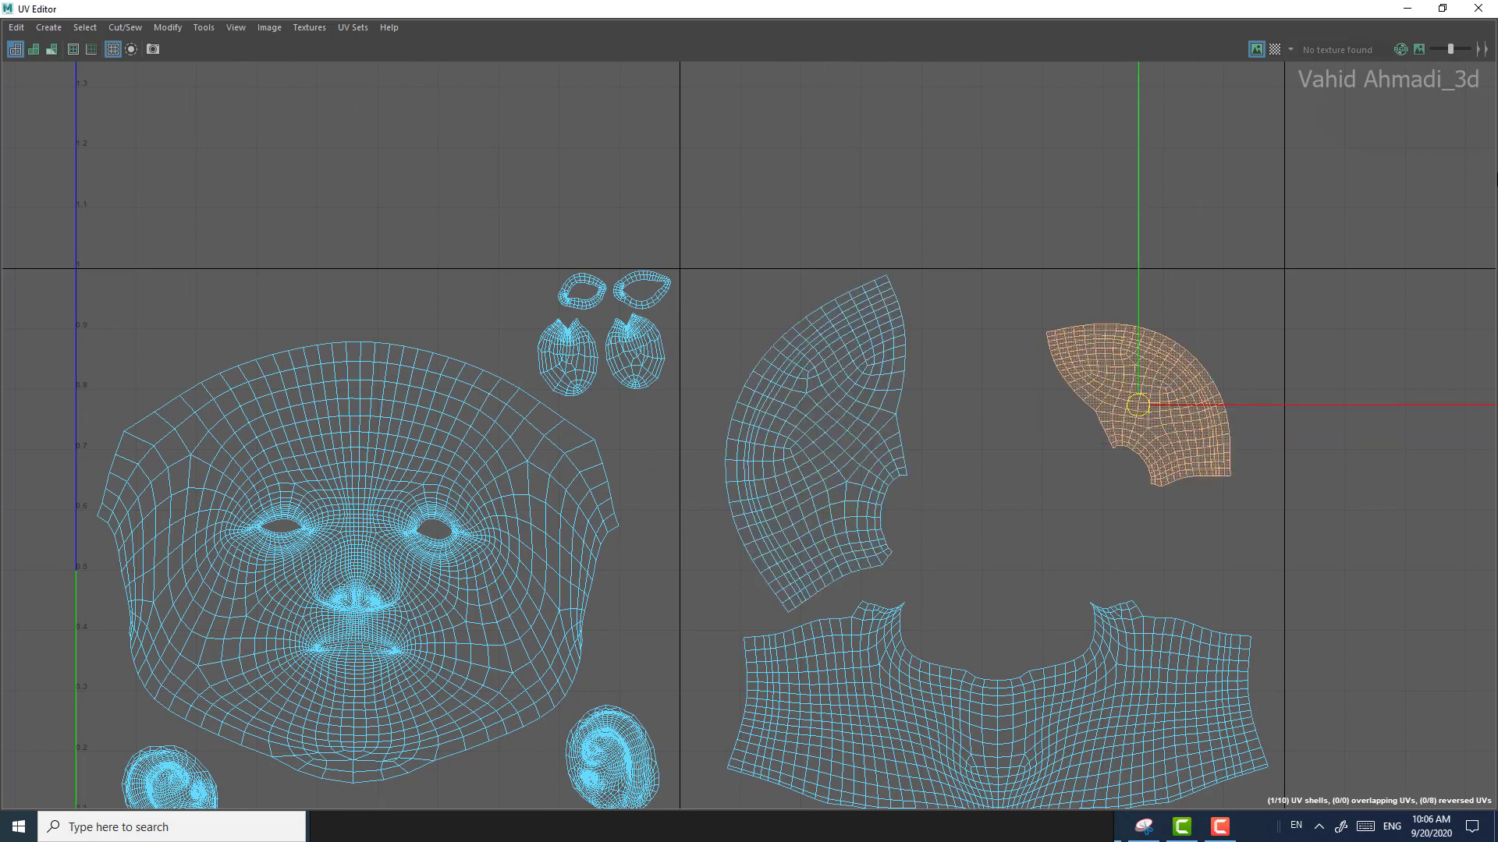
{"action": "left_click_drag", "start_coordinate": [1496, 180], "coordinate": [1497, 168]}
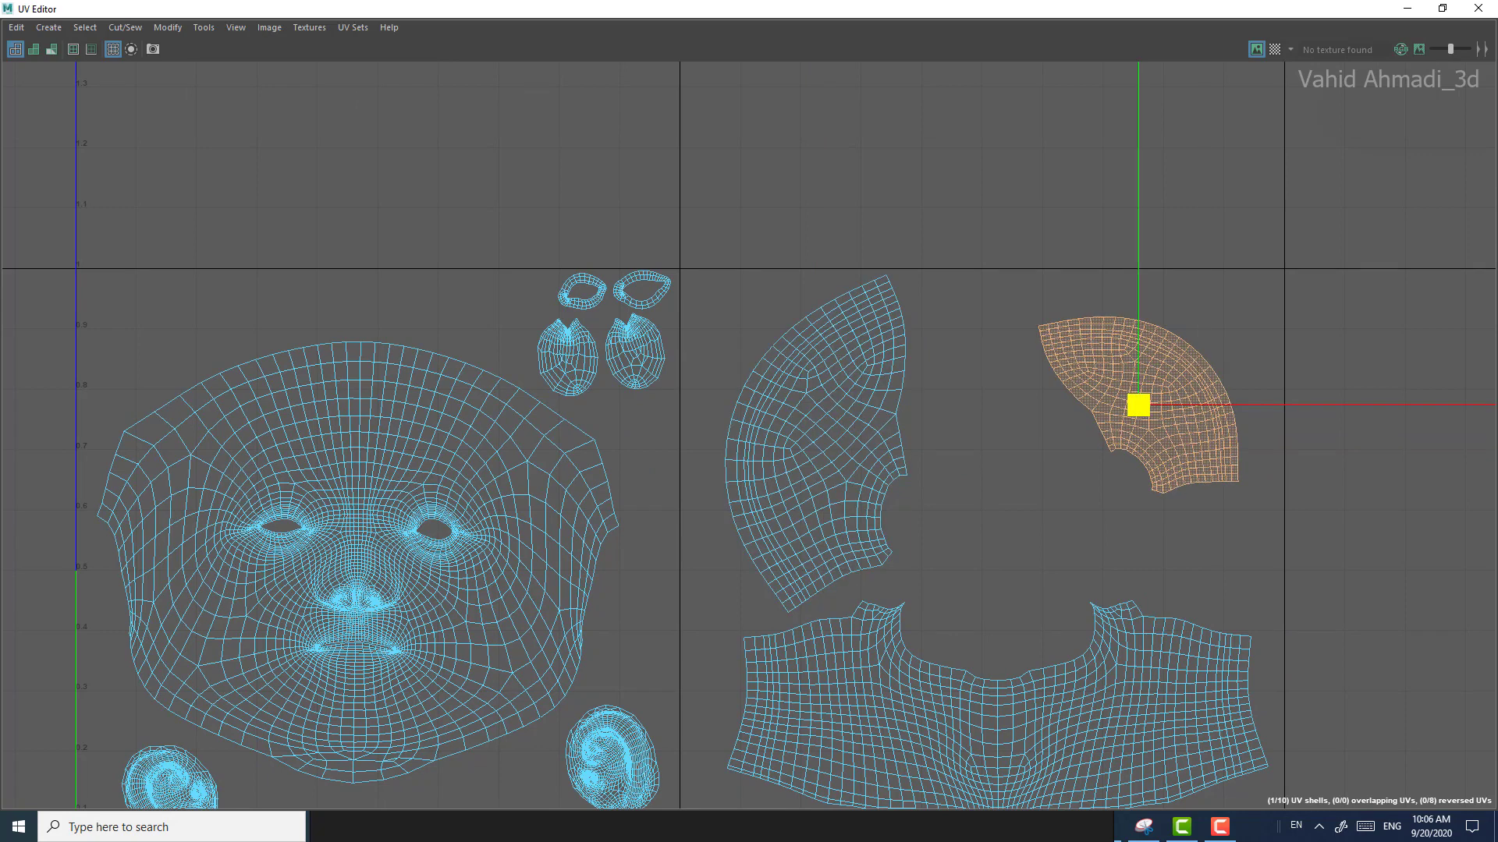
{"action": "left_click_drag", "start_coordinate": [1299, 203], "coordinate": [1344, 243]}
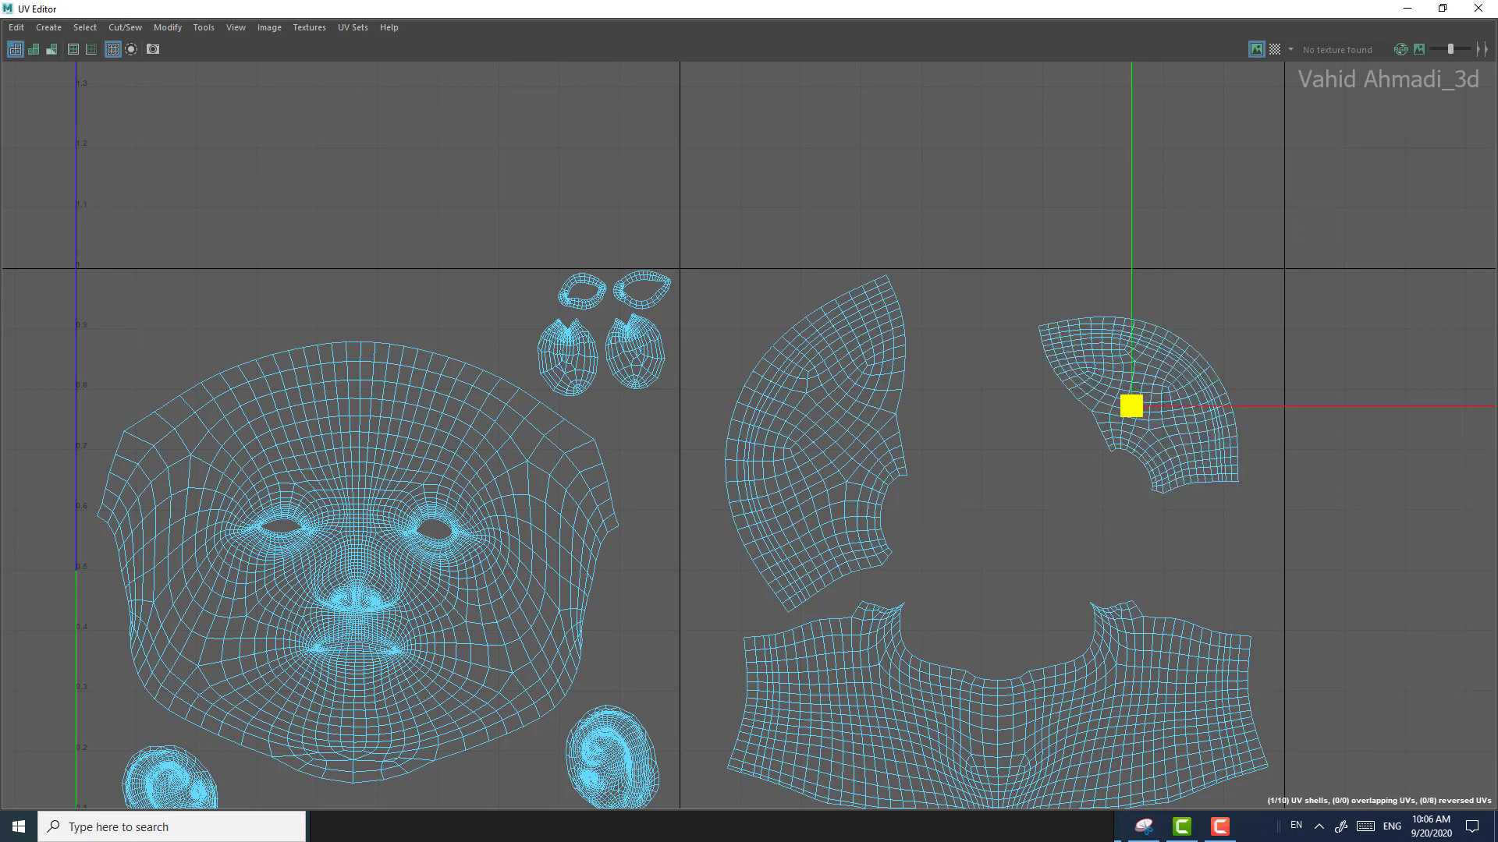
{"action": "key", "text": "ctrl+z"}
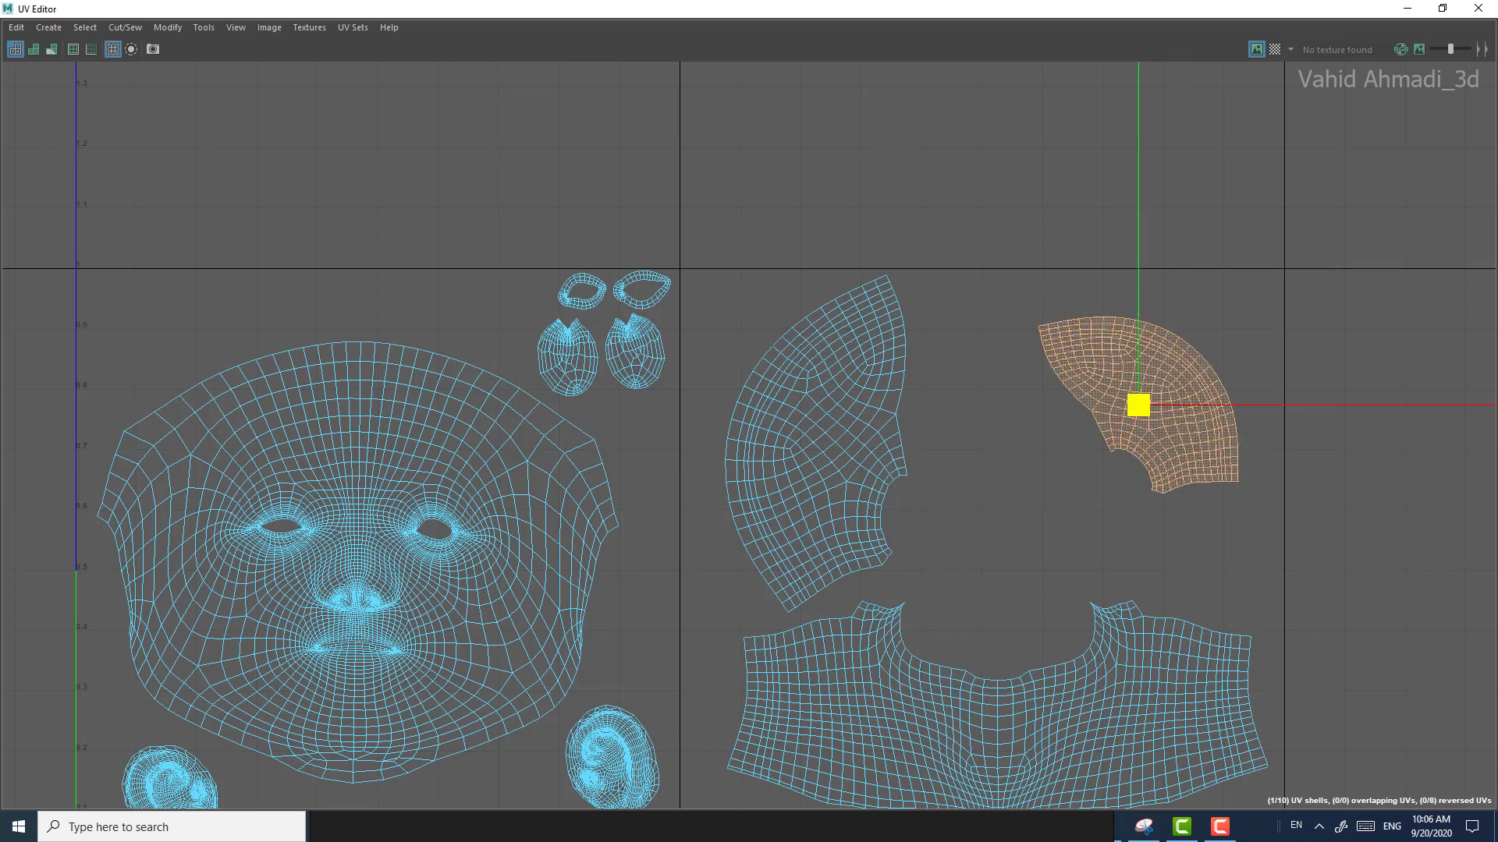
Step: Enlarge the right side-of-head shell further to about the size of its counterpart, keeping it inside the second tile
{"action": "left_click_drag", "start_coordinate": [1138, 405], "coordinate": [1145, 405]}
{"action": "left_click_drag", "start_coordinate": [1138, 404], "coordinate": [1313, 199]}
{"action": "key", "text": "ctrl+z"}
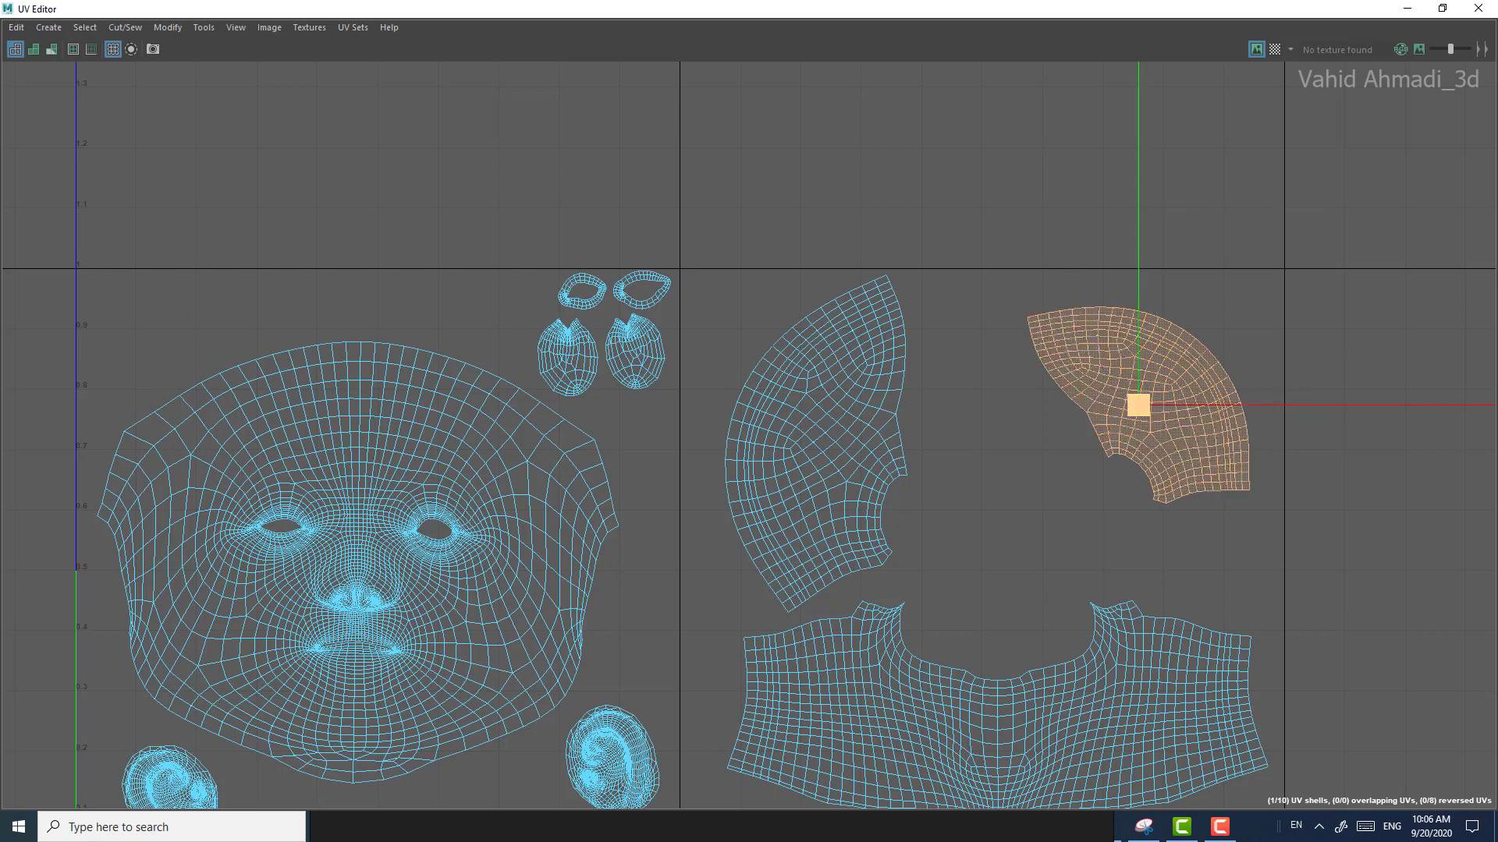
{"action": "left_click_drag", "start_coordinate": [1138, 405], "coordinate": [1106, 438]}
{"action": "key", "text": "w"}
{"action": "key", "text": "r"}
{"action": "middle_click_drag", "start_coordinate": [1106, 439], "coordinate": [1063, 361], "text": "alt"}
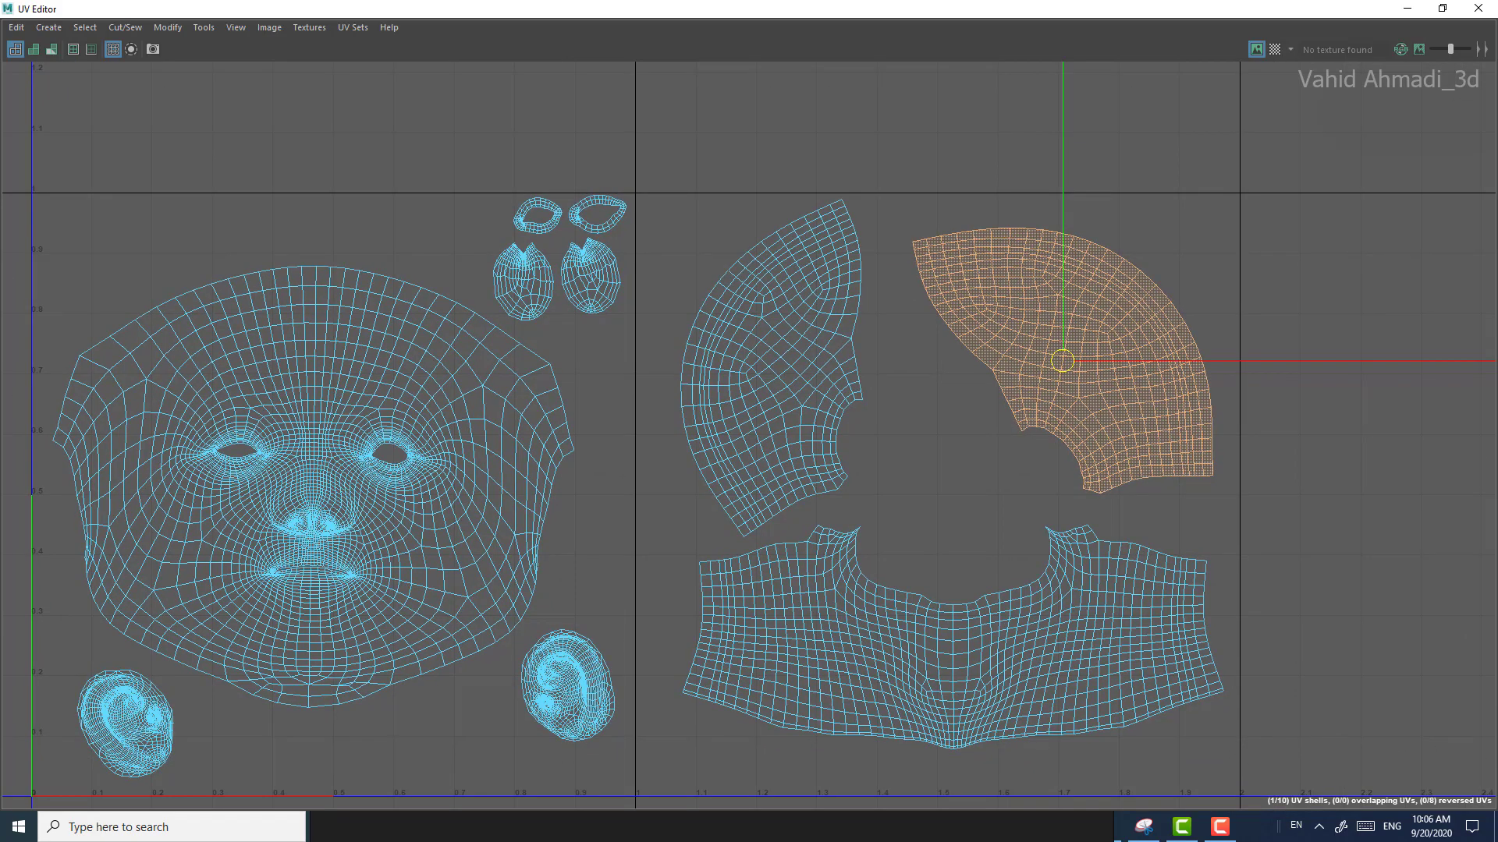
Step: Rotate the right side-of-head shell clockwise and position it to mirror its counterpart above the chest shell
{"action": "left_click_drag", "start_coordinate": [1063, 360], "coordinate": [1075, 368]}
{"action": "key", "text": "w"}
{"action": "middle_click_drag", "start_coordinate": [1075, 368], "coordinate": [1082, 410], "text": "alt"}
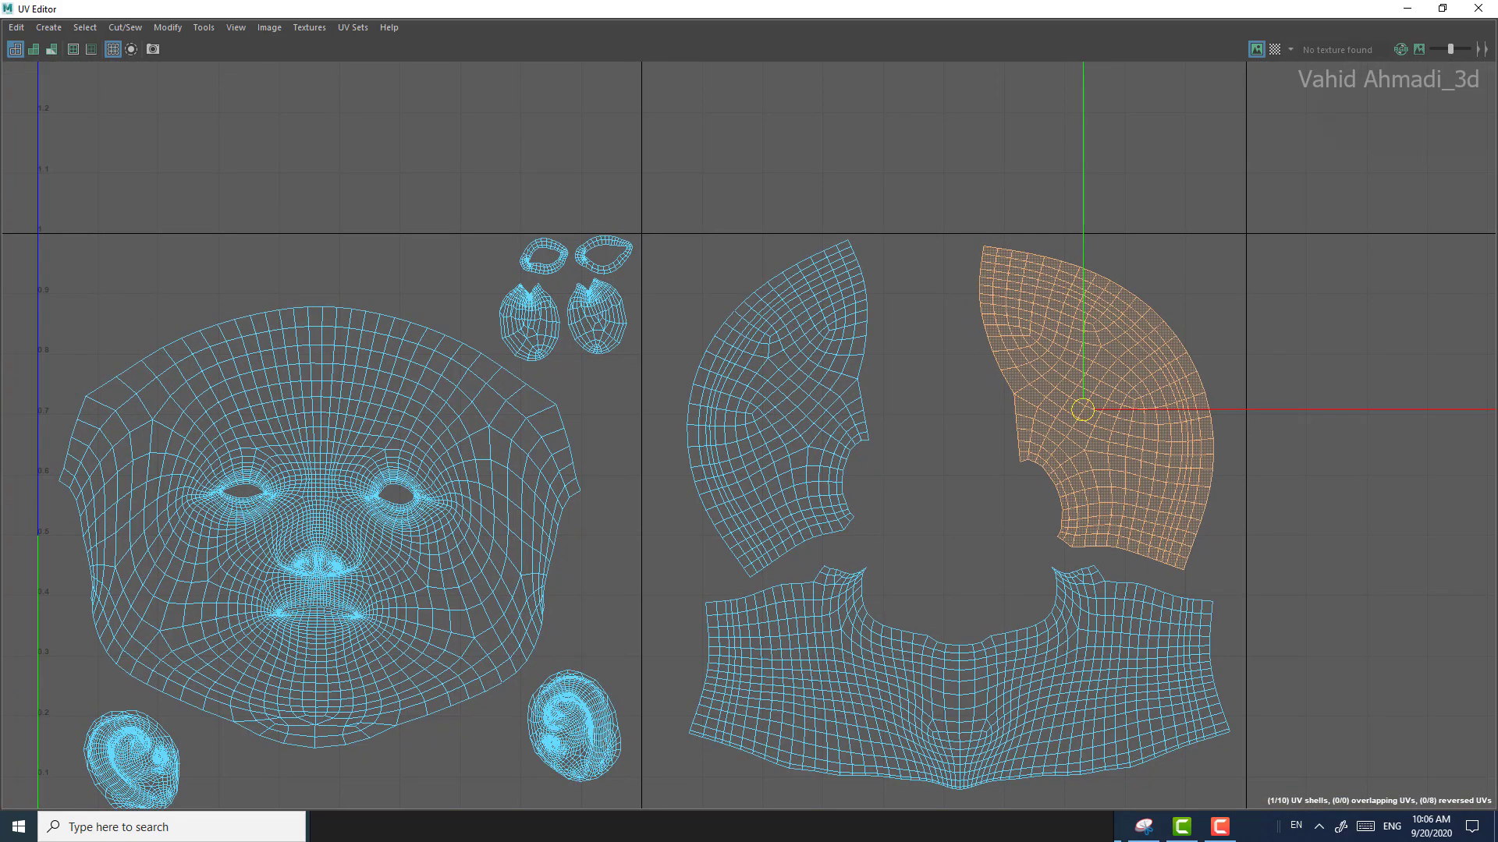
Step: Nudge the left side-of-head shell right and slightly down, away from the second tile's borders
{"action": "left_click", "coordinate": [778, 407]}
{"action": "left_click_drag", "start_coordinate": [777, 408], "coordinate": [788, 415]}
{"action": "middle_click_drag", "start_coordinate": [787, 415], "coordinate": [792, 259], "text": "alt"}
Step: Enlarge the neck-and-chest shell to nearly the second tile's full width and center it just above the tile's bottom border
{"action": "left_click", "coordinate": [881, 515]}
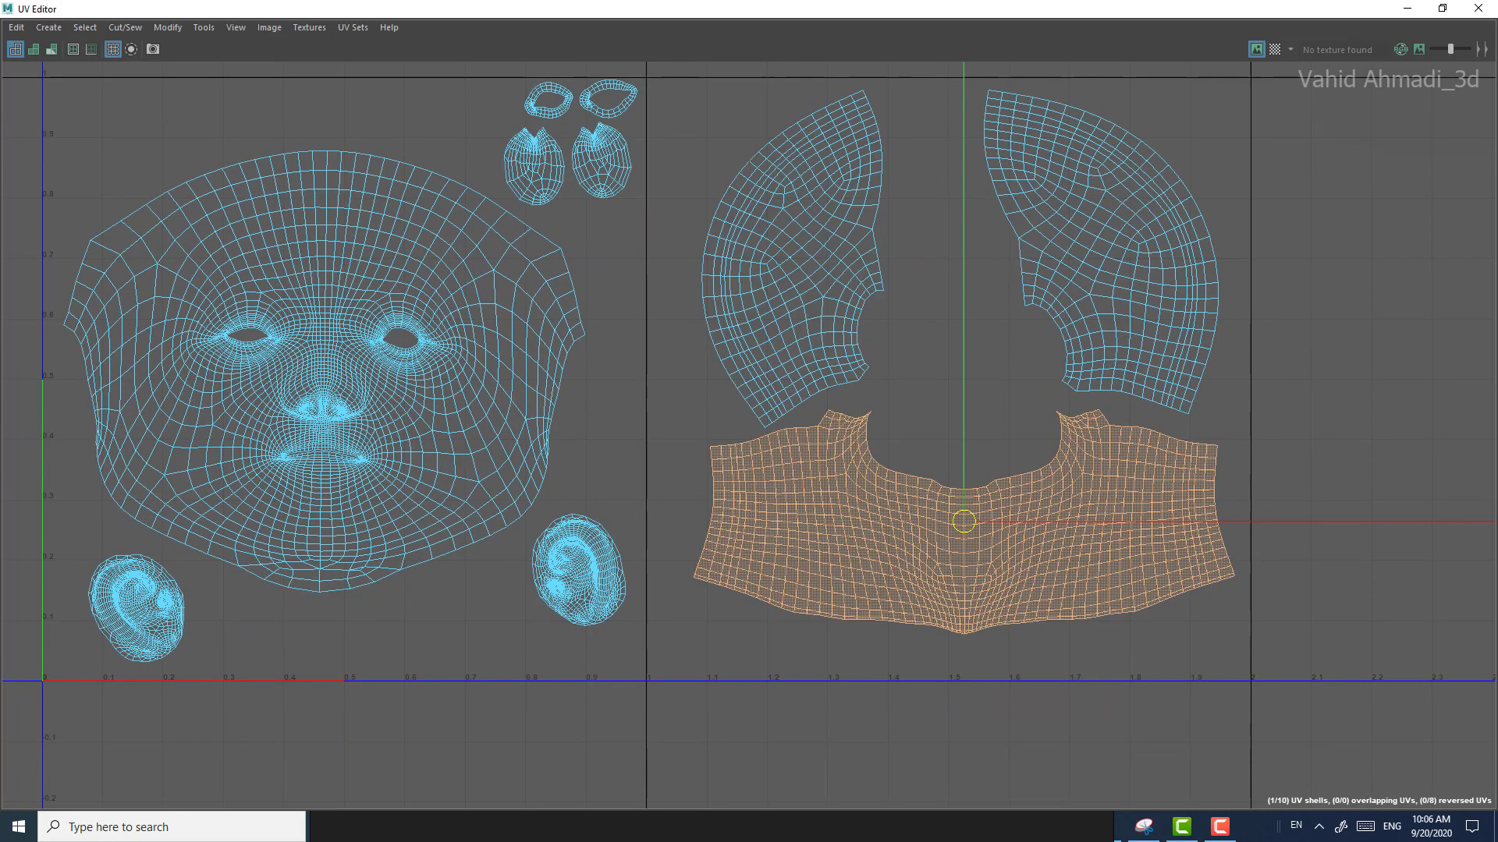
{"action": "left_click_drag", "start_coordinate": [964, 522], "coordinate": [953, 547]}
{"action": "key", "text": "w"}
{"action": "middle_click_drag", "start_coordinate": [953, 547], "coordinate": [953, 492], "text": "alt"}
{"action": "right_click_drag", "start_coordinate": [953, 492], "coordinate": [968, 493], "text": "alt"}
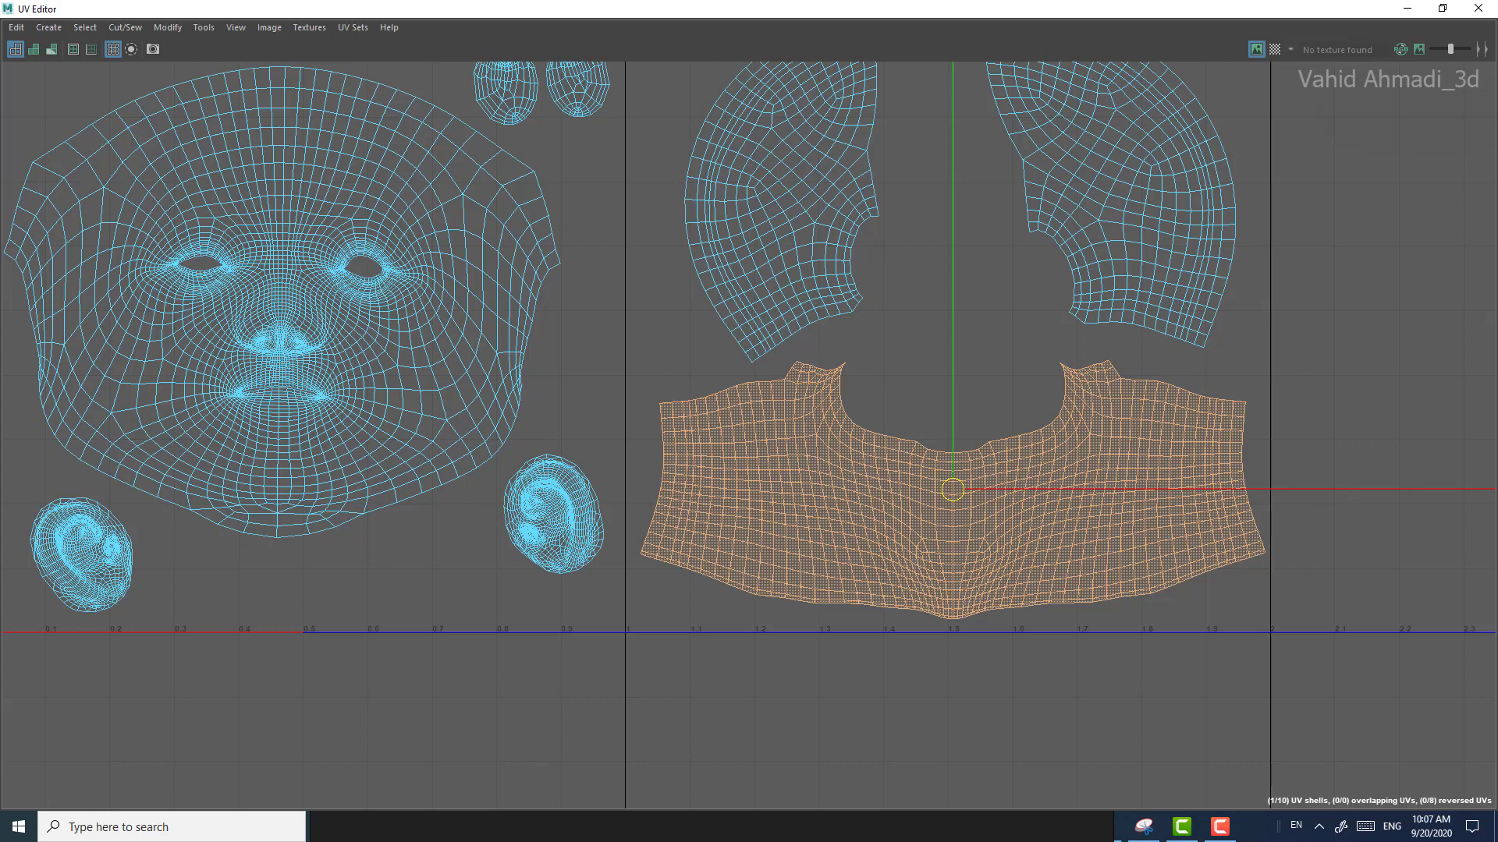
{"action": "right_click_drag", "start_coordinate": [985, 596], "coordinate": [1030, 596], "text": "alt"}
{"action": "mouse_move", "coordinate": [943, 625]}
{"action": "right_mouse_down", "text": "alt"}
{"action": "mouse_move", "coordinate": [905, 625]}
{"action": "mouse_move", "coordinate": [920, 626]}
{"action": "right_mouse_up", "text": "alt"}
{"action": "left_click_drag", "start_coordinate": [945, 484], "coordinate": [940, 485]}
Step: Toggle the UV grid display off and on to examine how the shells sit within the two tiles
{"action": "left_click", "coordinate": [113, 49]}
{"action": "left_click", "coordinate": [113, 49]}
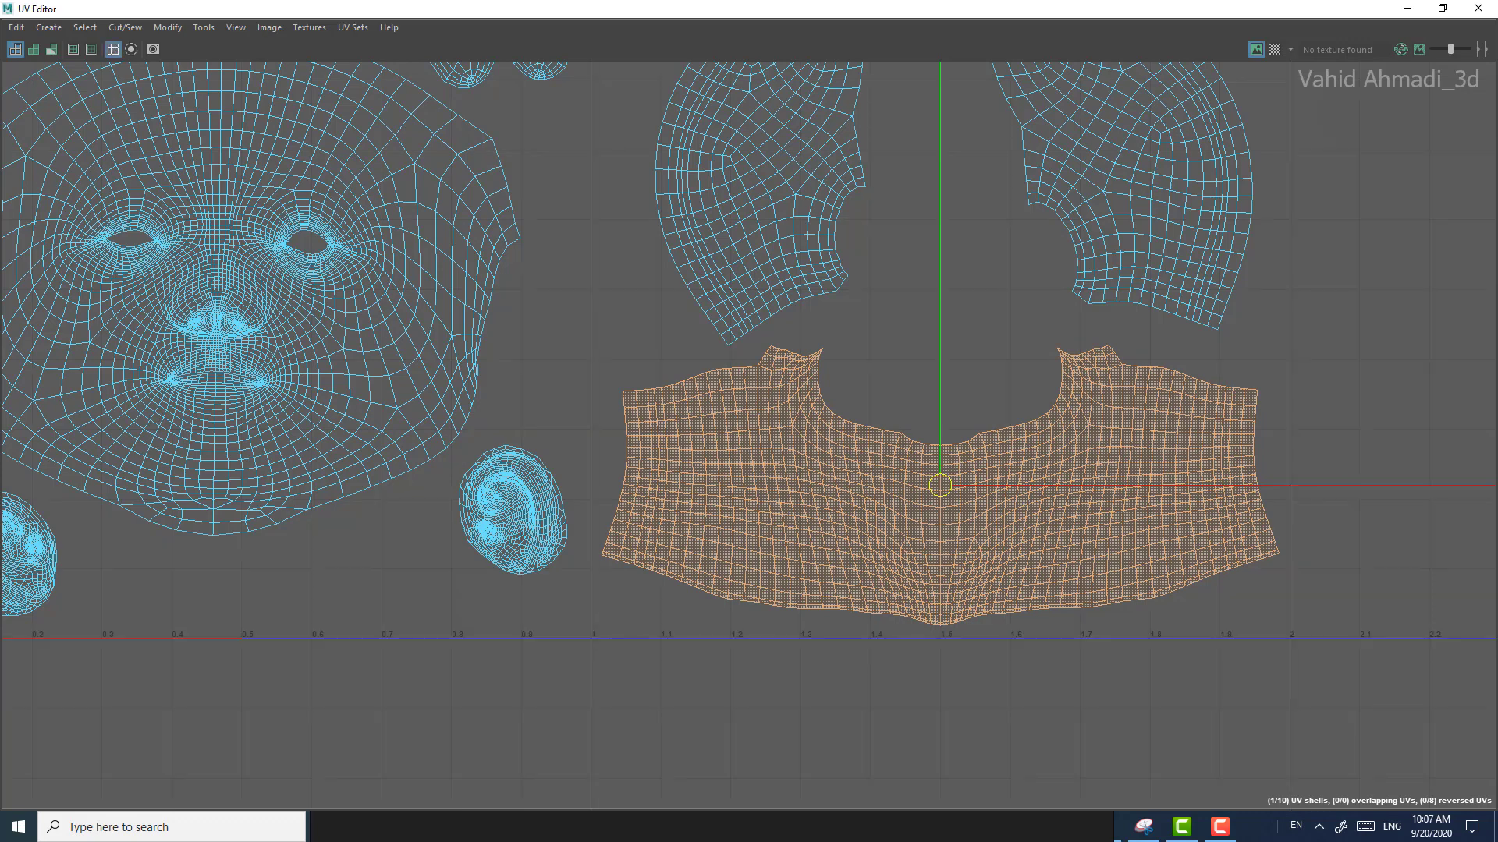
{"action": "left_click", "coordinate": [113, 49]}
{"action": "left_click", "coordinate": [113, 49]}
{"action": "left_click", "coordinate": [113, 49]}
{"action": "left_click", "coordinate": [113, 49]}
{"action": "left_click", "coordinate": [113, 50]}
{"action": "left_click", "coordinate": [113, 49]}
{"action": "scroll", "coordinate": [633, 347], "scroll_direction": "down", "scroll_amount": 4}
{"action": "middle_click_drag", "start_coordinate": [633, 347], "coordinate": [706, 489], "text": "alt"}
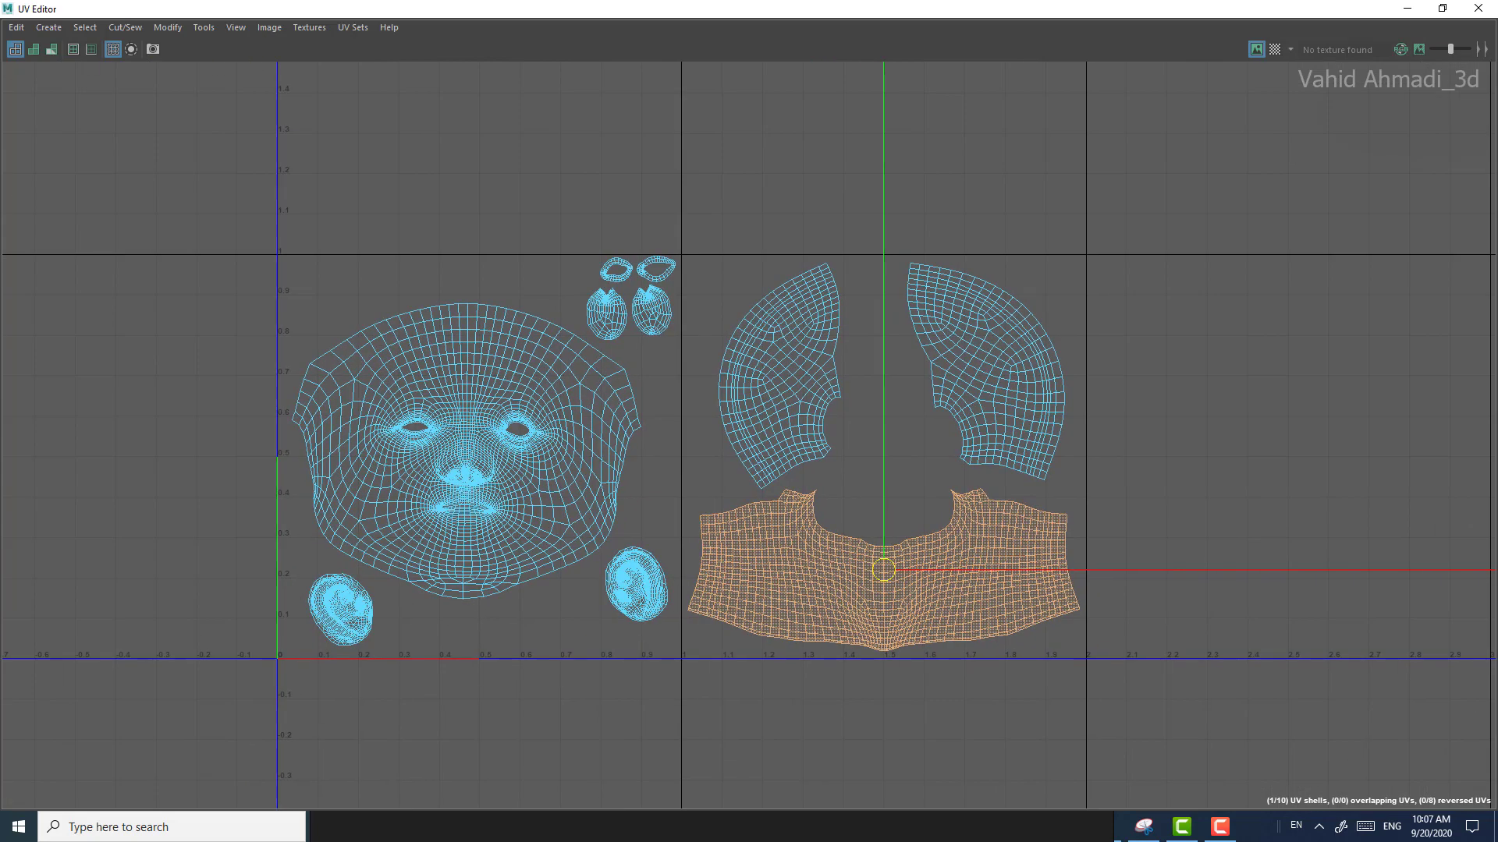
{"action": "left_click", "coordinate": [113, 49]}
{"action": "left_click", "coordinate": [113, 49]}
{"action": "middle_click_drag", "start_coordinate": [671, 437], "coordinate": [669, 375], "text": "alt"}
Step: Toggle the checker map and grid displays to examine the layout against tiles 1001 and 1002, leaving the checker map hidden
{"action": "left_click", "coordinate": [1274, 49]}
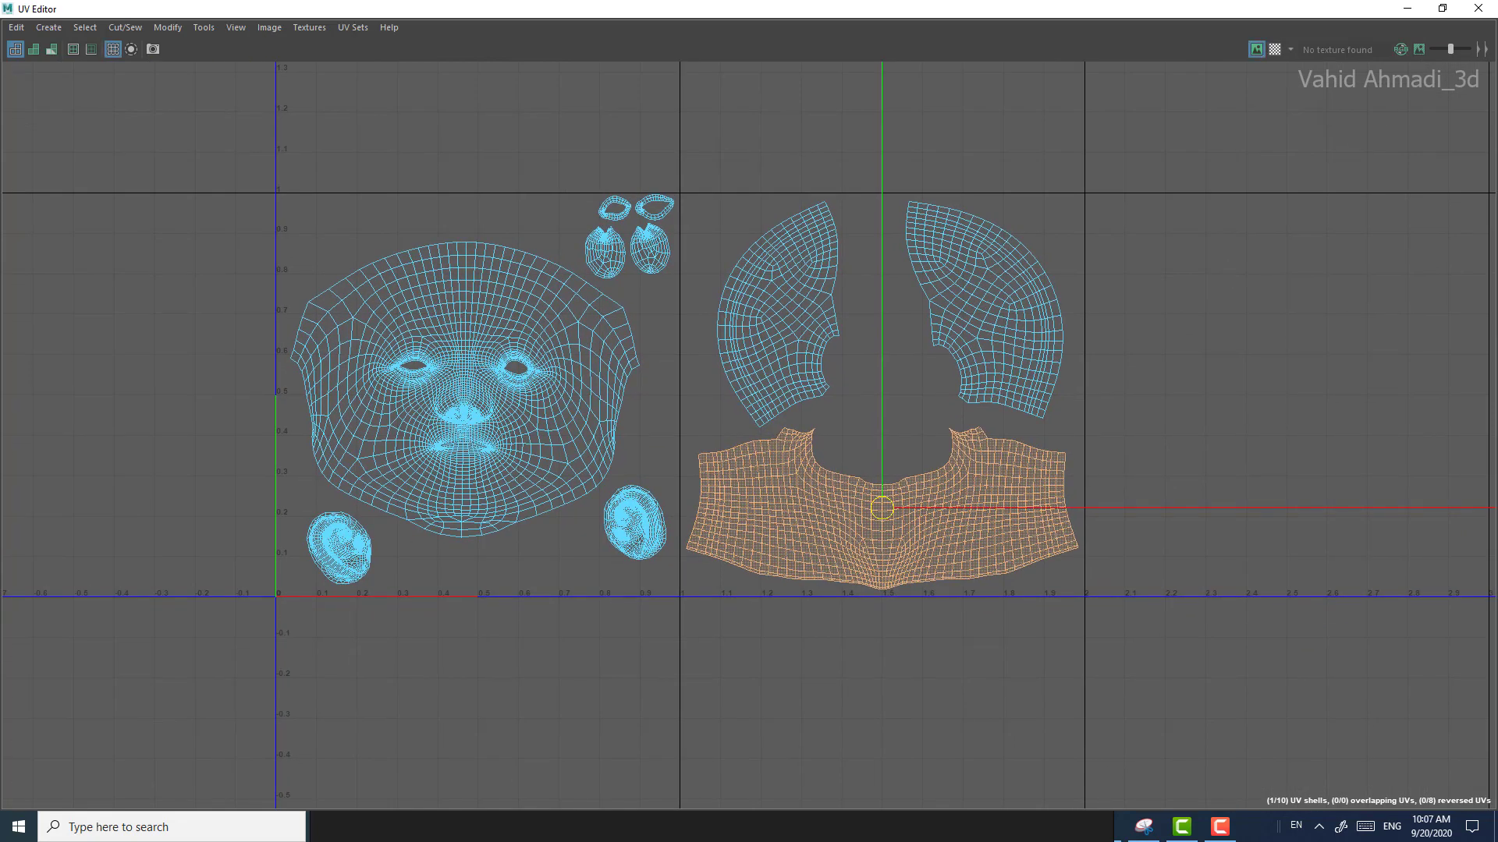
{"action": "scroll", "coordinate": [604, 273], "scroll_direction": "up", "scroll_amount": 1}
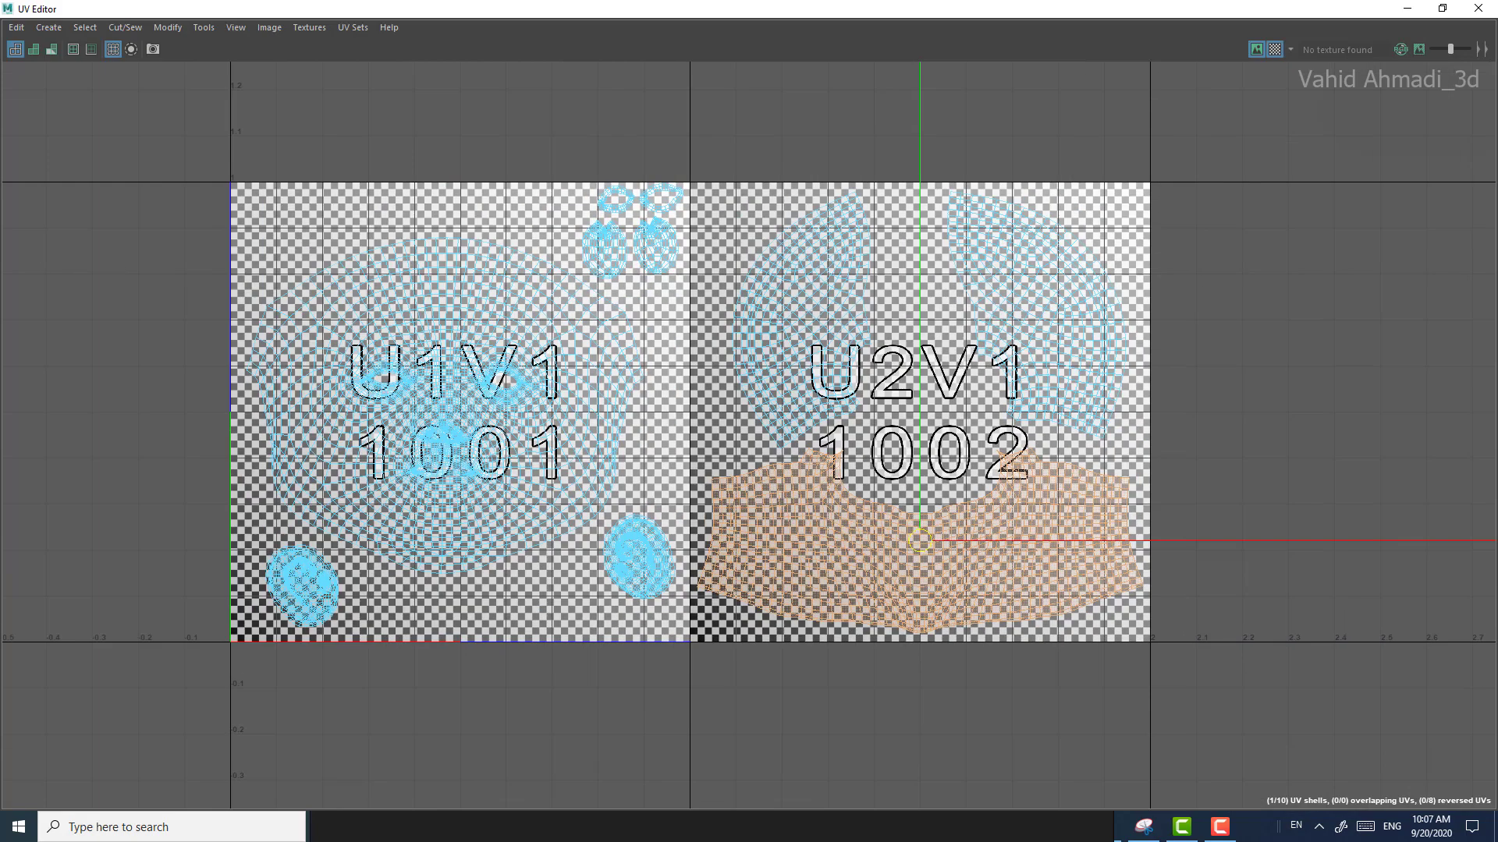
{"action": "left_click", "coordinate": [1275, 49]}
{"action": "left_click", "coordinate": [1274, 49]}
{"action": "left_click", "coordinate": [1275, 50]}
{"action": "left_click", "coordinate": [1275, 49]}
{"action": "left_click", "coordinate": [1275, 49]}
{"action": "left_click", "coordinate": [1274, 49]}
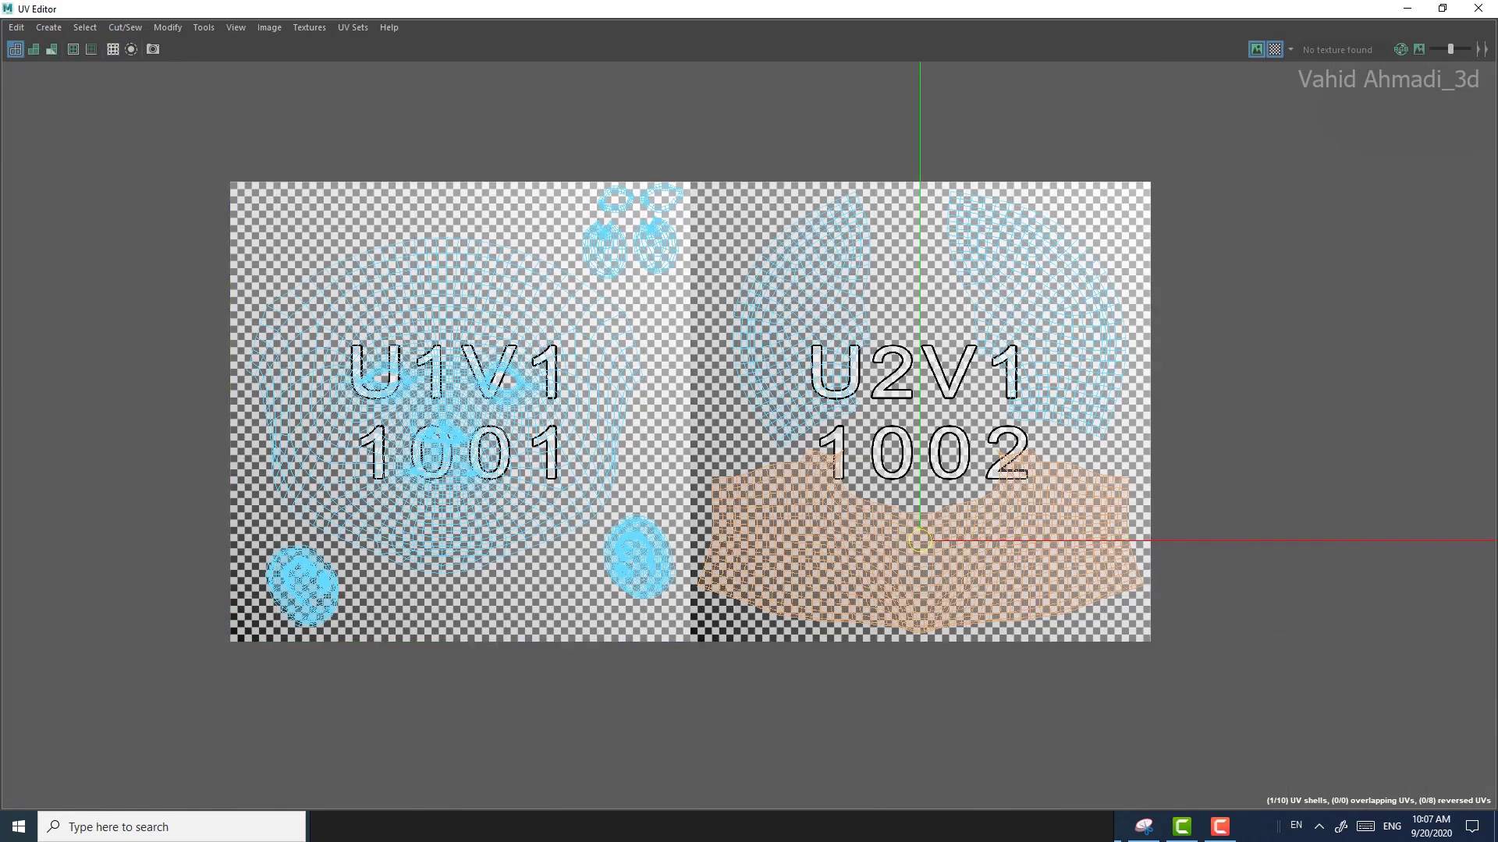
{"action": "left_click", "coordinate": [113, 49]}
{"action": "left_click", "coordinate": [113, 49]}
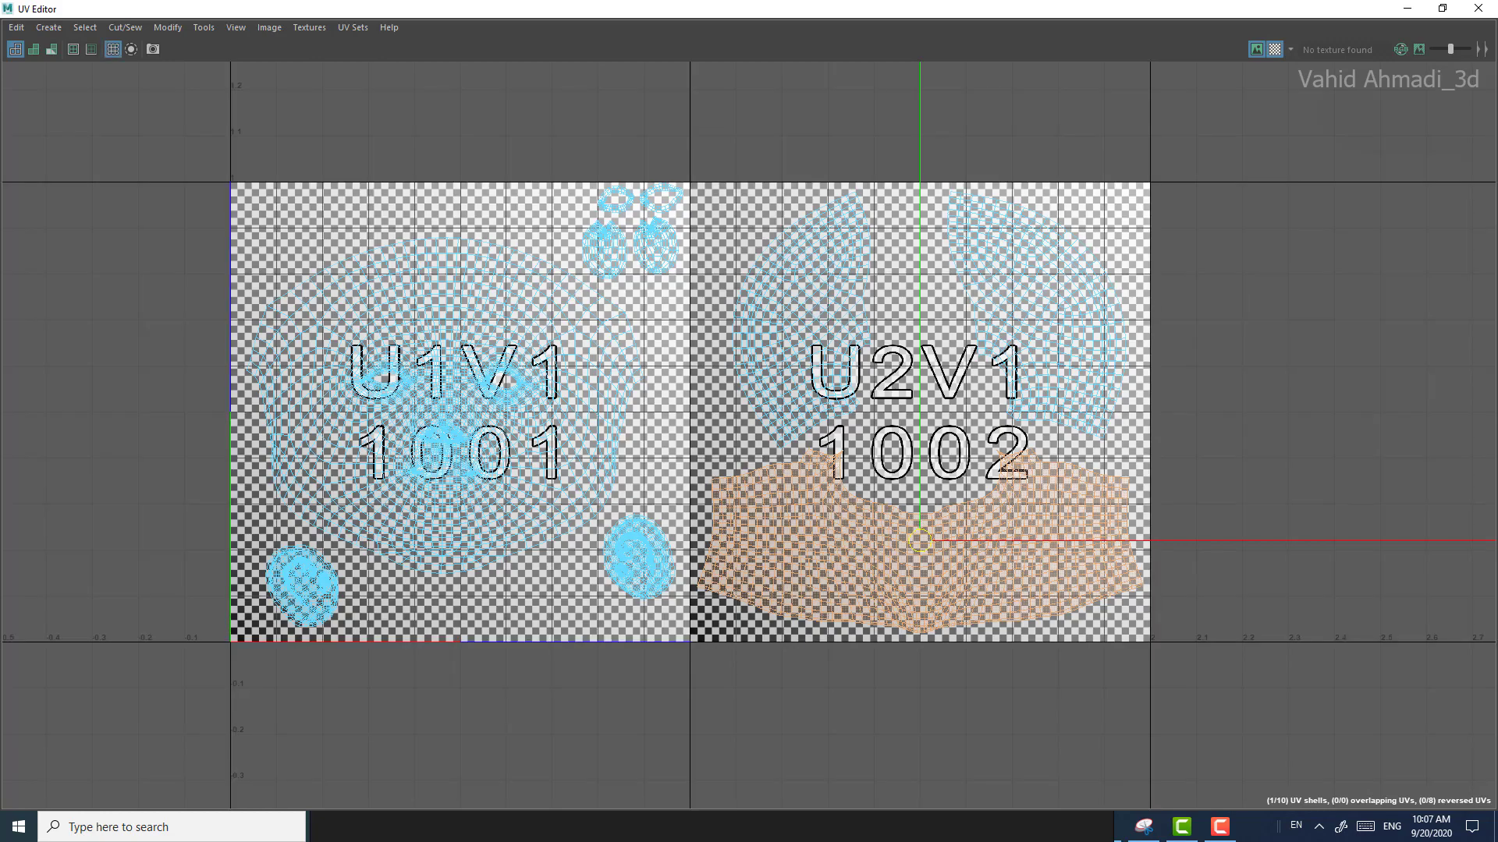
{"action": "left_click", "coordinate": [1275, 49]}
{"action": "left_click", "coordinate": [114, 49]}
{"action": "left_click", "coordinate": [113, 49]}
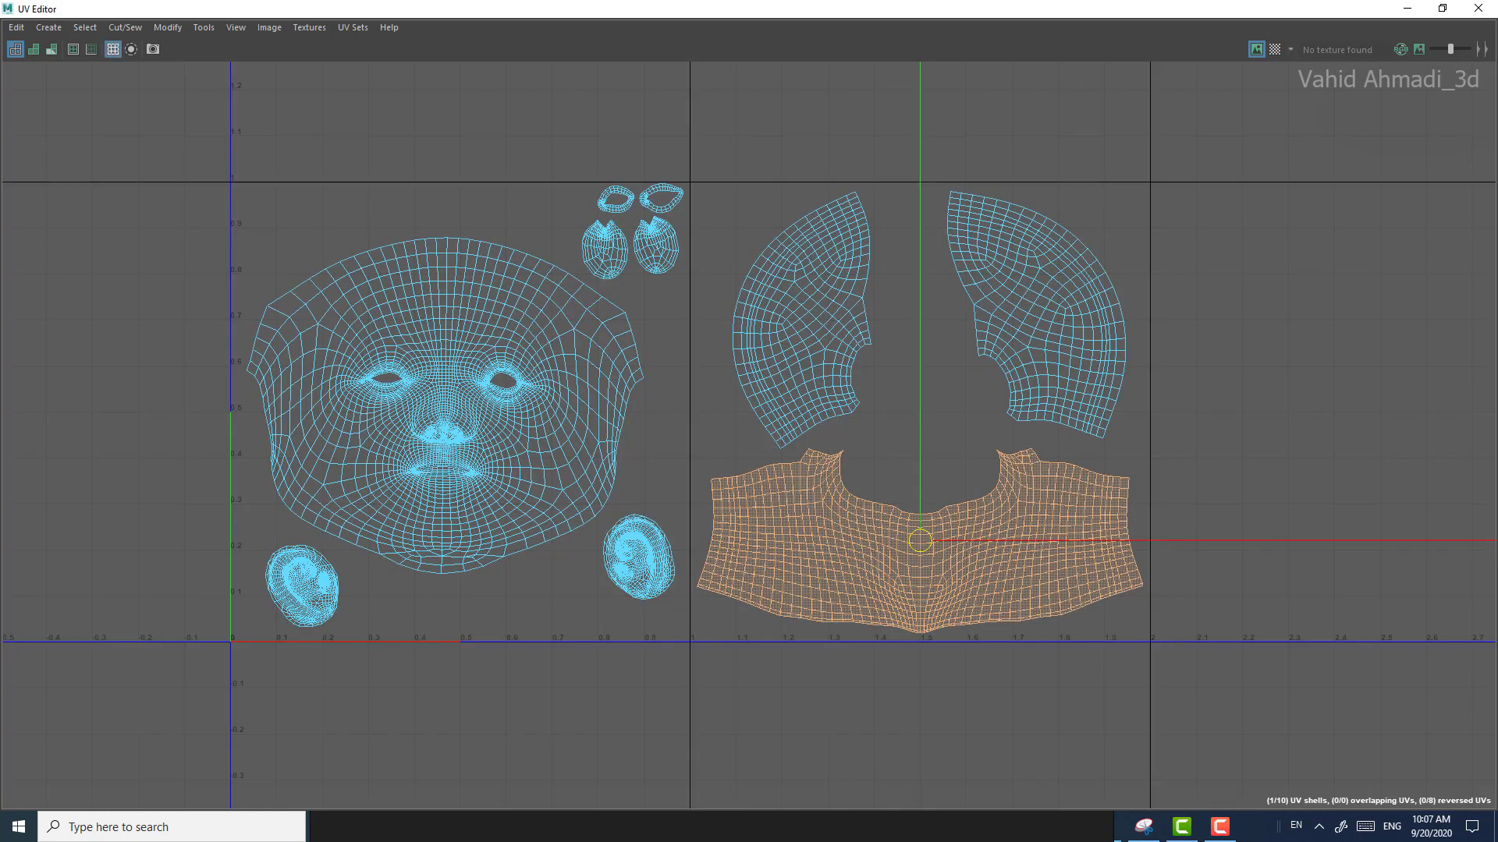
{"action": "left_click", "coordinate": [113, 49]}
{"action": "left_click", "coordinate": [113, 49]}
Step: Nudge the right ear shell inward and slightly down, away from the border between the two tiles
{"action": "middle_click_drag", "start_coordinate": [607, 490], "coordinate": [694, 425], "text": "alt"}
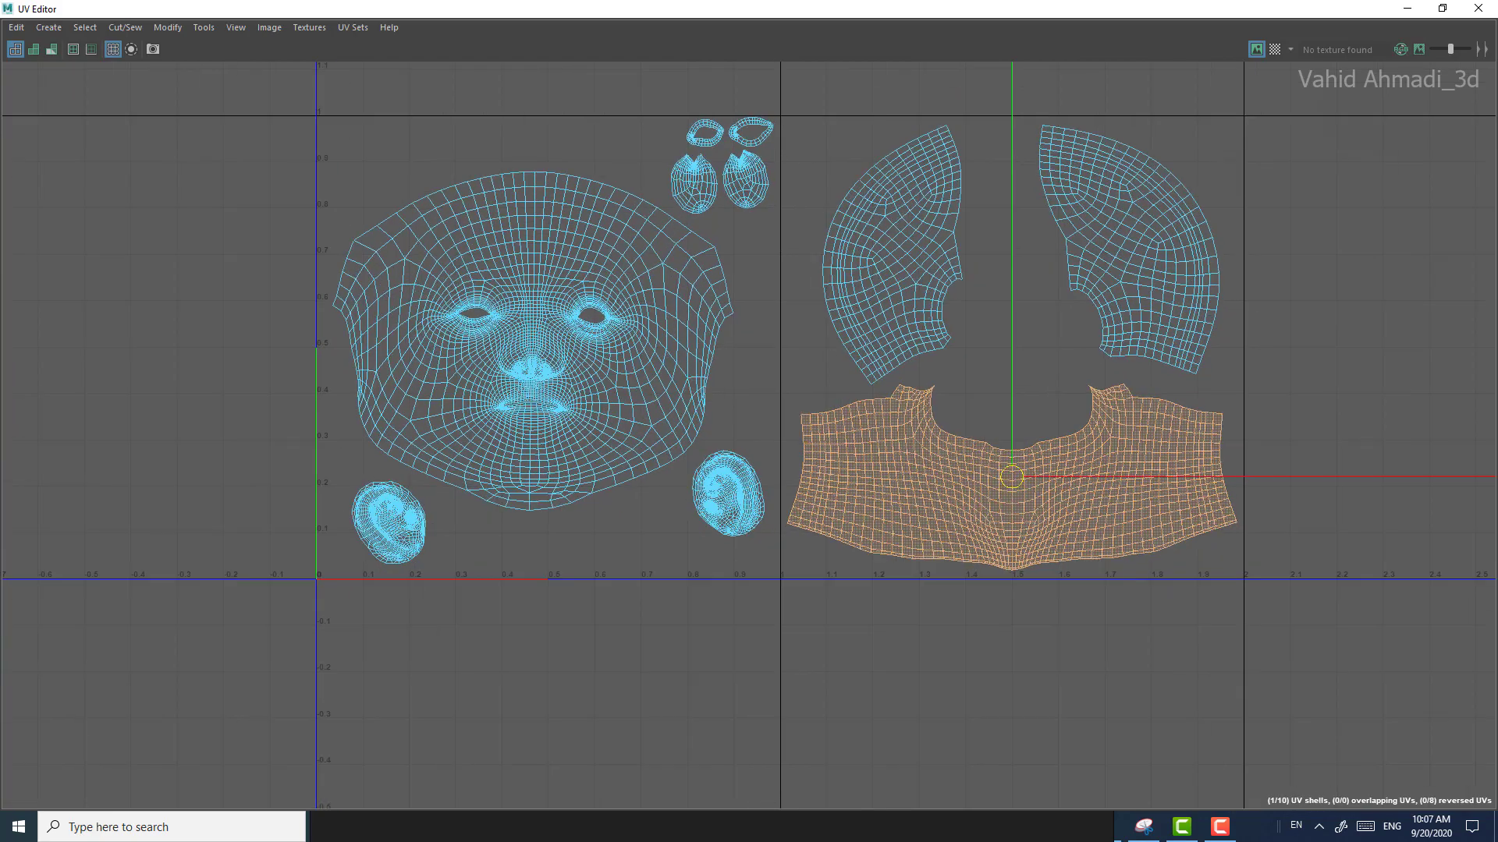
{"action": "right_click_drag", "start_coordinate": [694, 425], "coordinate": [722, 429], "text": "alt"}
{"action": "double_click", "coordinate": [736, 511]}
{"action": "right_click_drag", "start_coordinate": [731, 499], "coordinate": [780, 503], "text": "alt"}
{"action": "scroll", "coordinate": [732, 498], "scroll_direction": "up", "scroll_amount": 1}
{"action": "left_click_drag", "start_coordinate": [731, 496], "coordinate": [724, 503]}
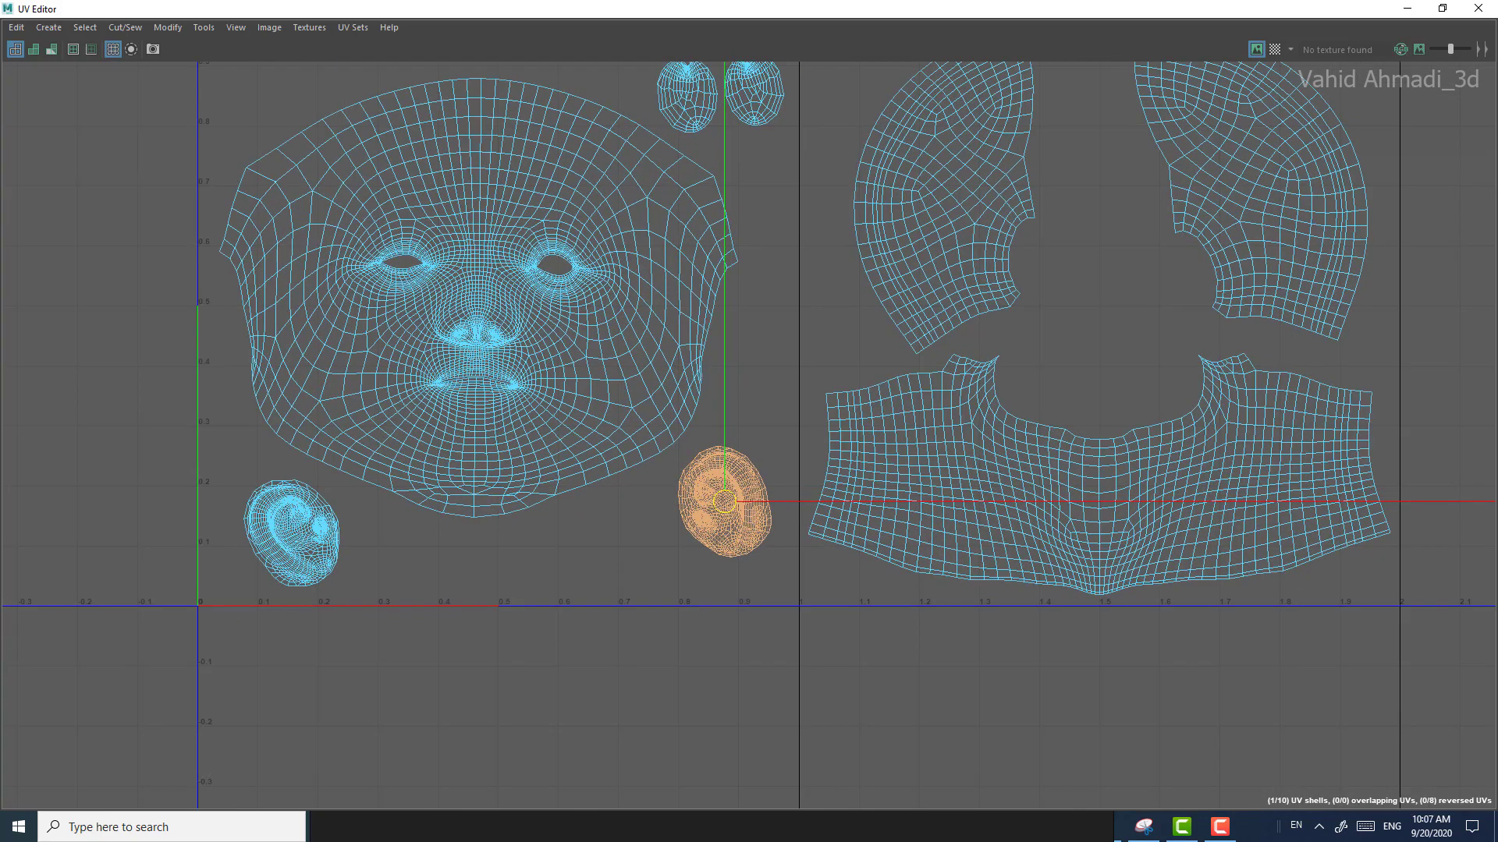
Step: Shift the face shell slightly right and up to balance its margins within the first UV tile
{"action": "left_click", "coordinate": [297, 521]}
{"action": "scroll", "coordinate": [296, 517], "scroll_direction": "down", "scroll_amount": 3}
{"action": "scroll", "coordinate": [327, 492], "scroll_direction": "down", "scroll_amount": 2}
{"action": "left_click", "coordinate": [418, 361]}
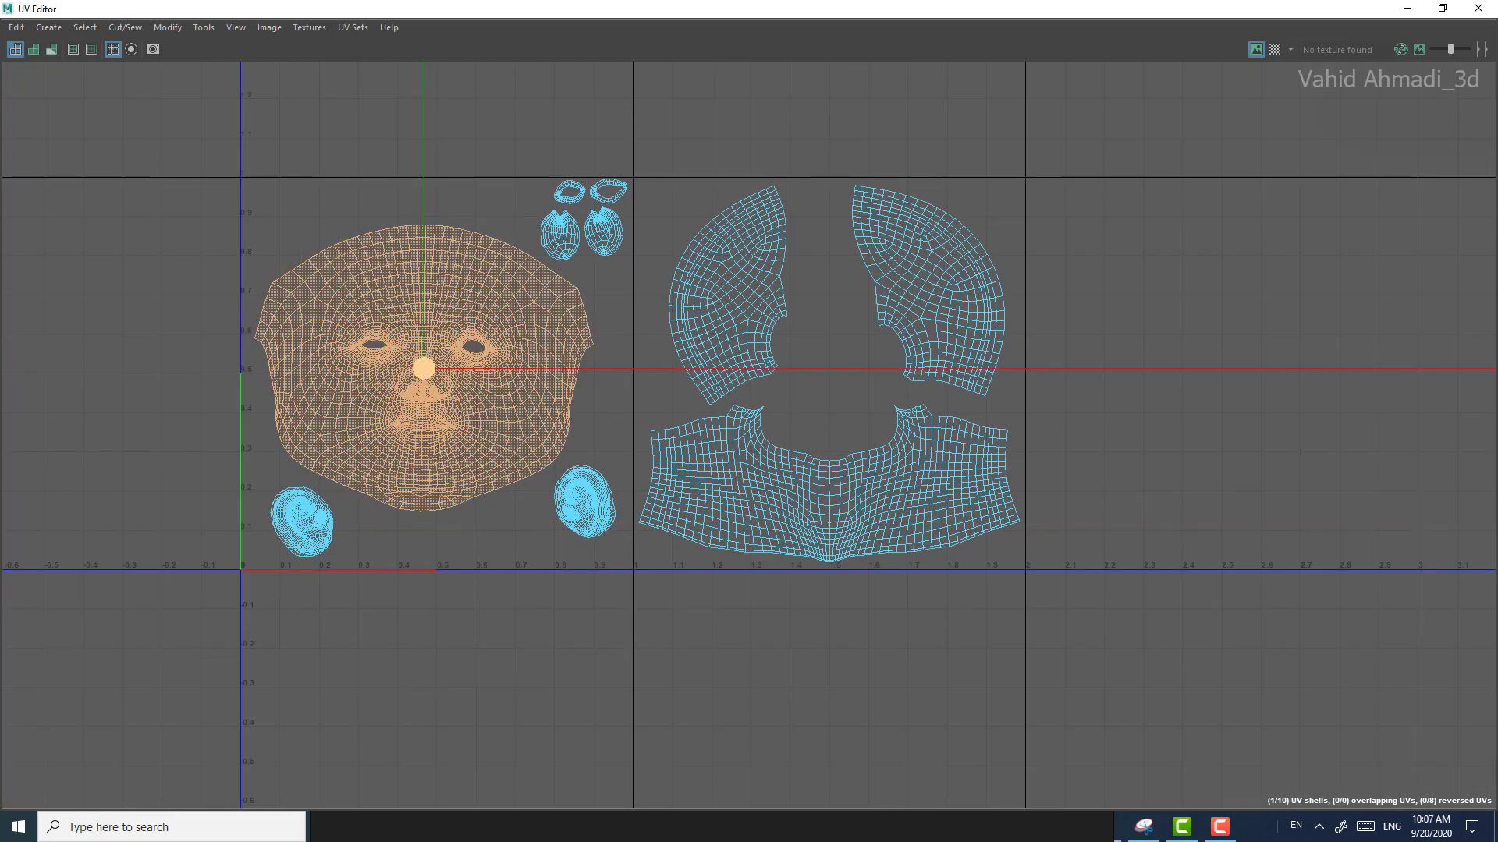
{"action": "left_click_drag", "start_coordinate": [423, 368], "coordinate": [437, 363]}
{"action": "key", "text": "r"}
{"action": "key", "text": "w"}
{"action": "scroll", "coordinate": [574, 261], "scroll_direction": "up", "scroll_amount": 2}
{"action": "middle_click_drag", "start_coordinate": [572, 253], "coordinate": [607, 374], "text": "alt"}
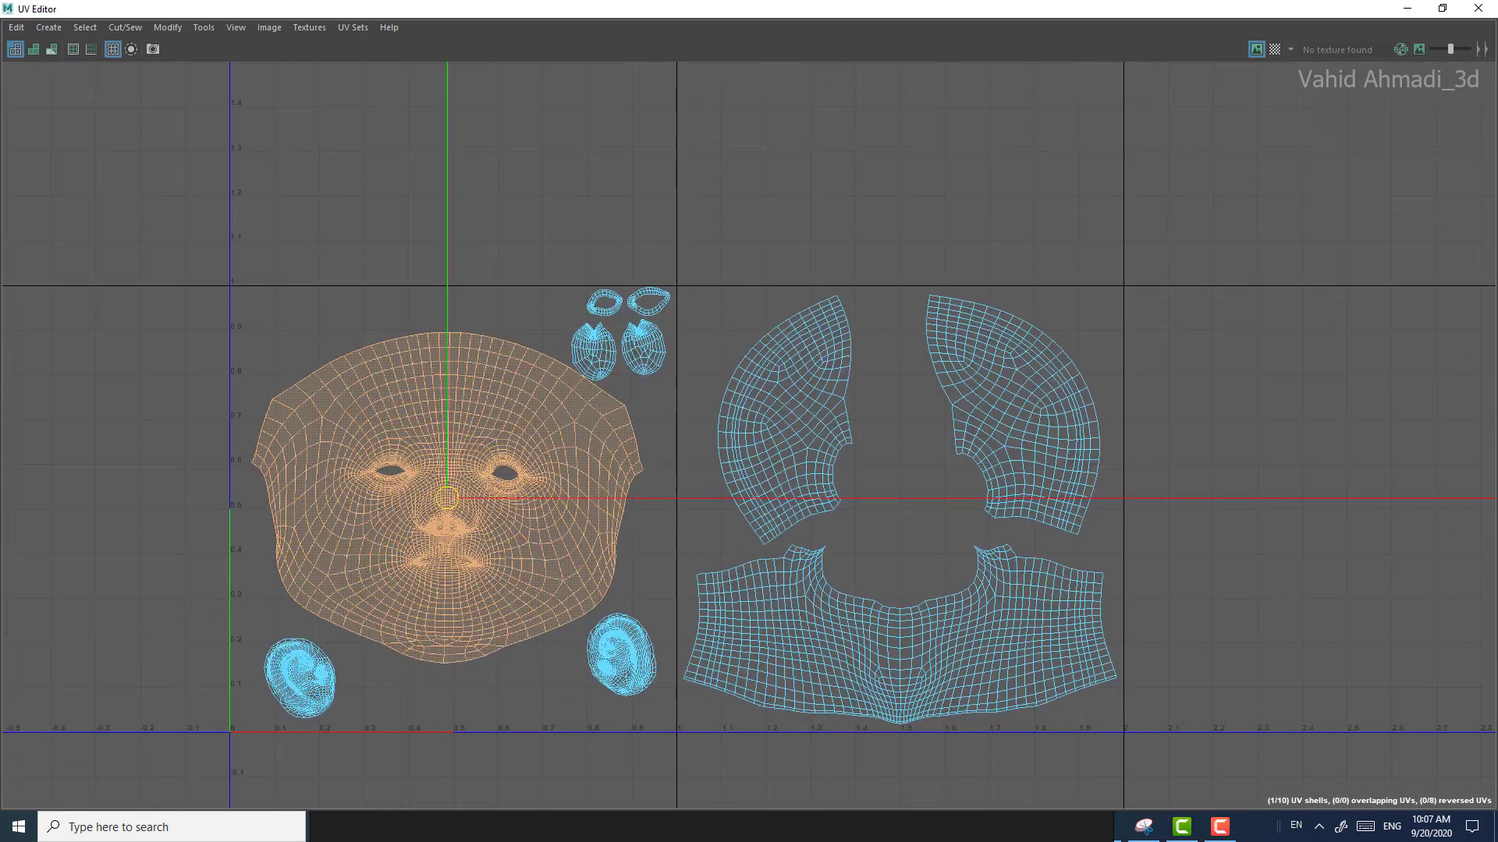
Step: Move both notched oval shells slightly right so they clear the repositioned face shell
{"action": "scroll", "coordinate": [609, 362], "scroll_direction": "up", "scroll_amount": 2}
{"action": "scroll", "coordinate": [595, 349], "scroll_direction": "up", "scroll_amount": 5}
{"action": "scroll", "coordinate": [591, 359], "scroll_direction": "up", "scroll_amount": 2}
{"action": "double_click", "coordinate": [592, 354]}
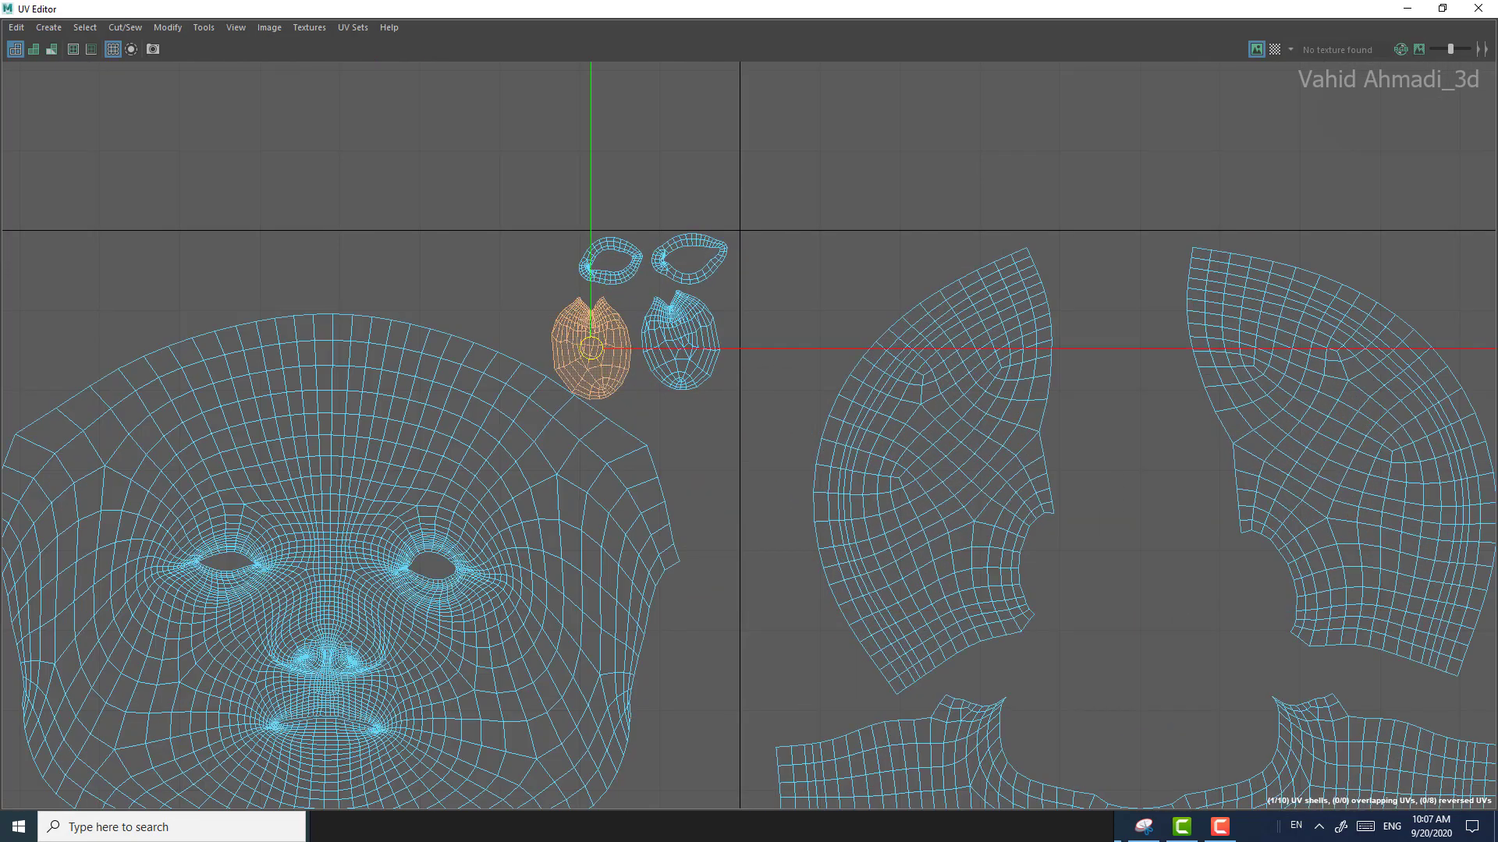
{"action": "left_click_drag", "start_coordinate": [592, 352], "coordinate": [687, 348]}
{"action": "left_click", "coordinate": [658, 356]}
{"action": "double_click", "coordinate": [659, 356]}
{"action": "scroll", "coordinate": [683, 380], "scroll_direction": "down", "scroll_amount": 2}
{"action": "scroll", "coordinate": [671, 367], "scroll_direction": "down", "scroll_amount": 3}
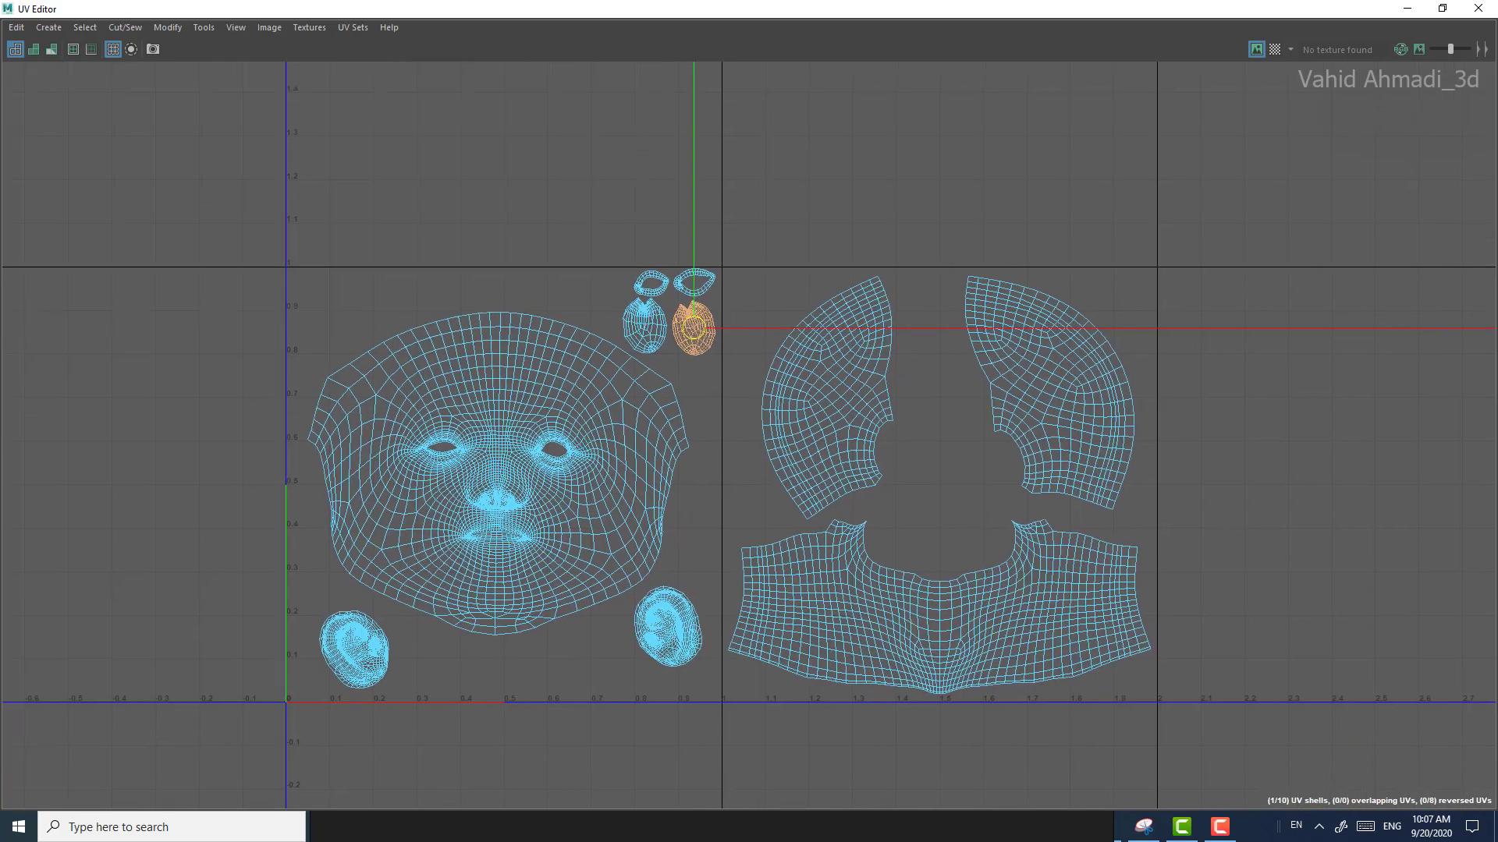
Step: Nudge the left notched oval shell slightly right and down to line it up with the other notched oval
{"action": "scroll", "coordinate": [679, 335], "scroll_direction": "up", "scroll_amount": 4}
{"action": "scroll", "coordinate": [641, 291], "scroll_direction": "up", "scroll_amount": 4}
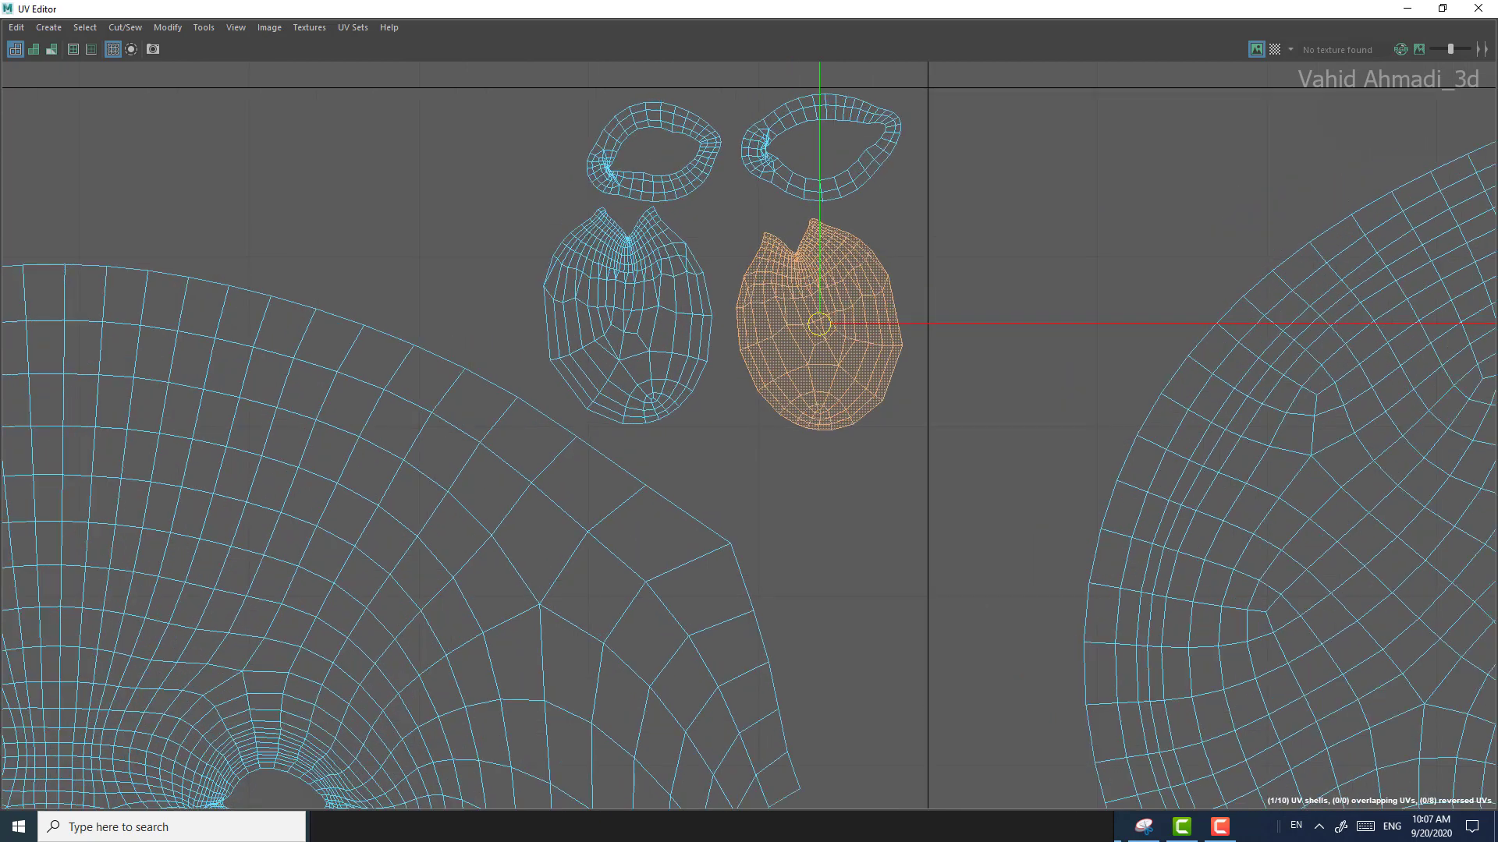
{"action": "double_click", "coordinate": [637, 306]}
{"action": "left_click_drag", "start_coordinate": [628, 316], "coordinate": [634, 323]}
Step: Shift the two almond-shaped ring shells slightly left above the notched ovals, lowering the right one a little below the tile's upper border
{"action": "left_click", "coordinate": [649, 187]}
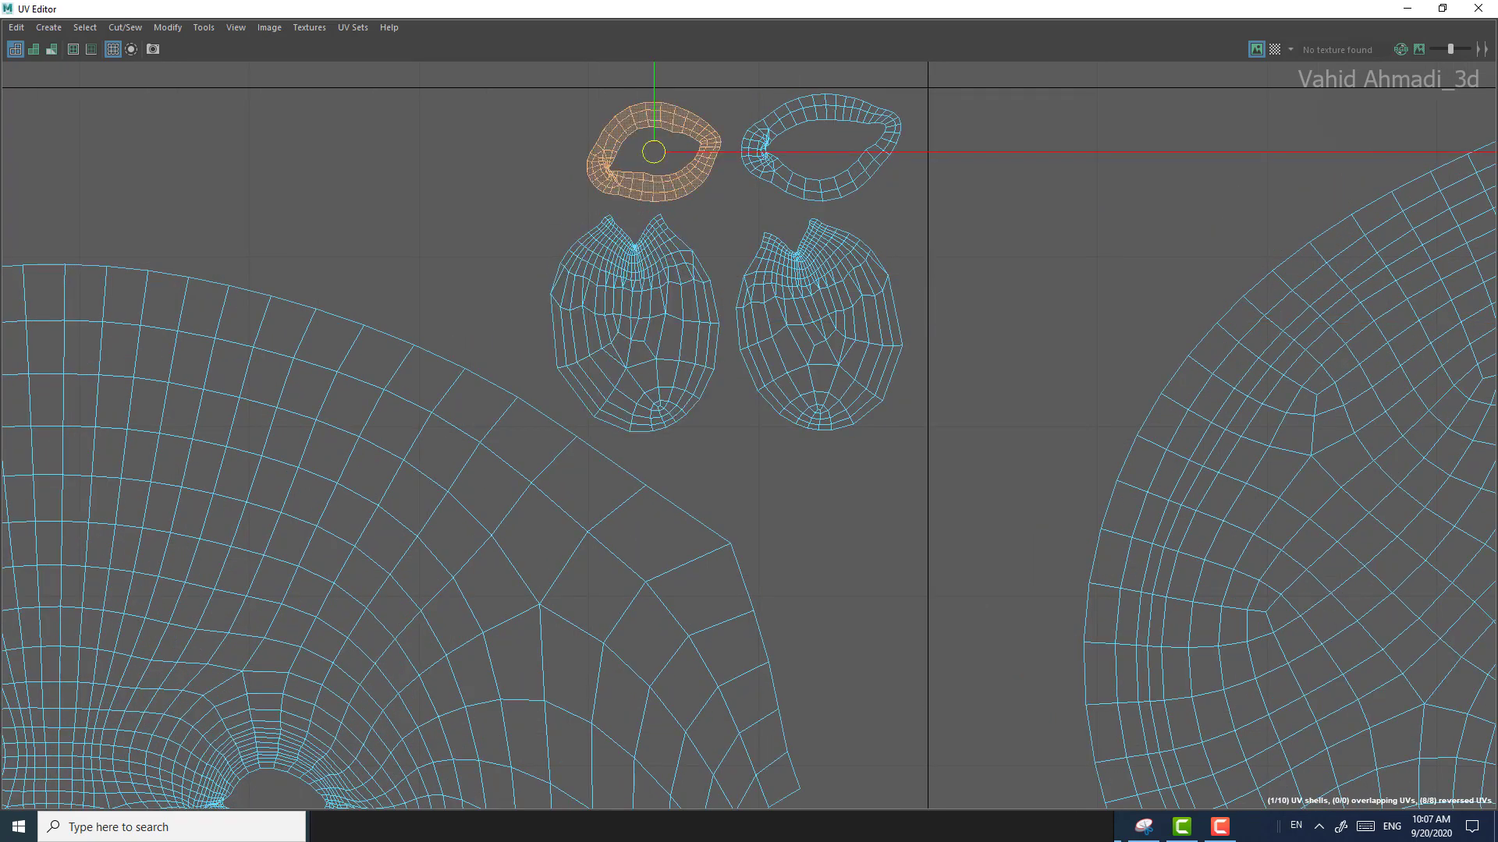
{"action": "left_click_drag", "start_coordinate": [653, 151], "coordinate": [644, 150]}
{"action": "middle_click_drag", "start_coordinate": [643, 150], "coordinate": [598, 201], "text": "alt"}
{"action": "left_click", "coordinate": [768, 243]}
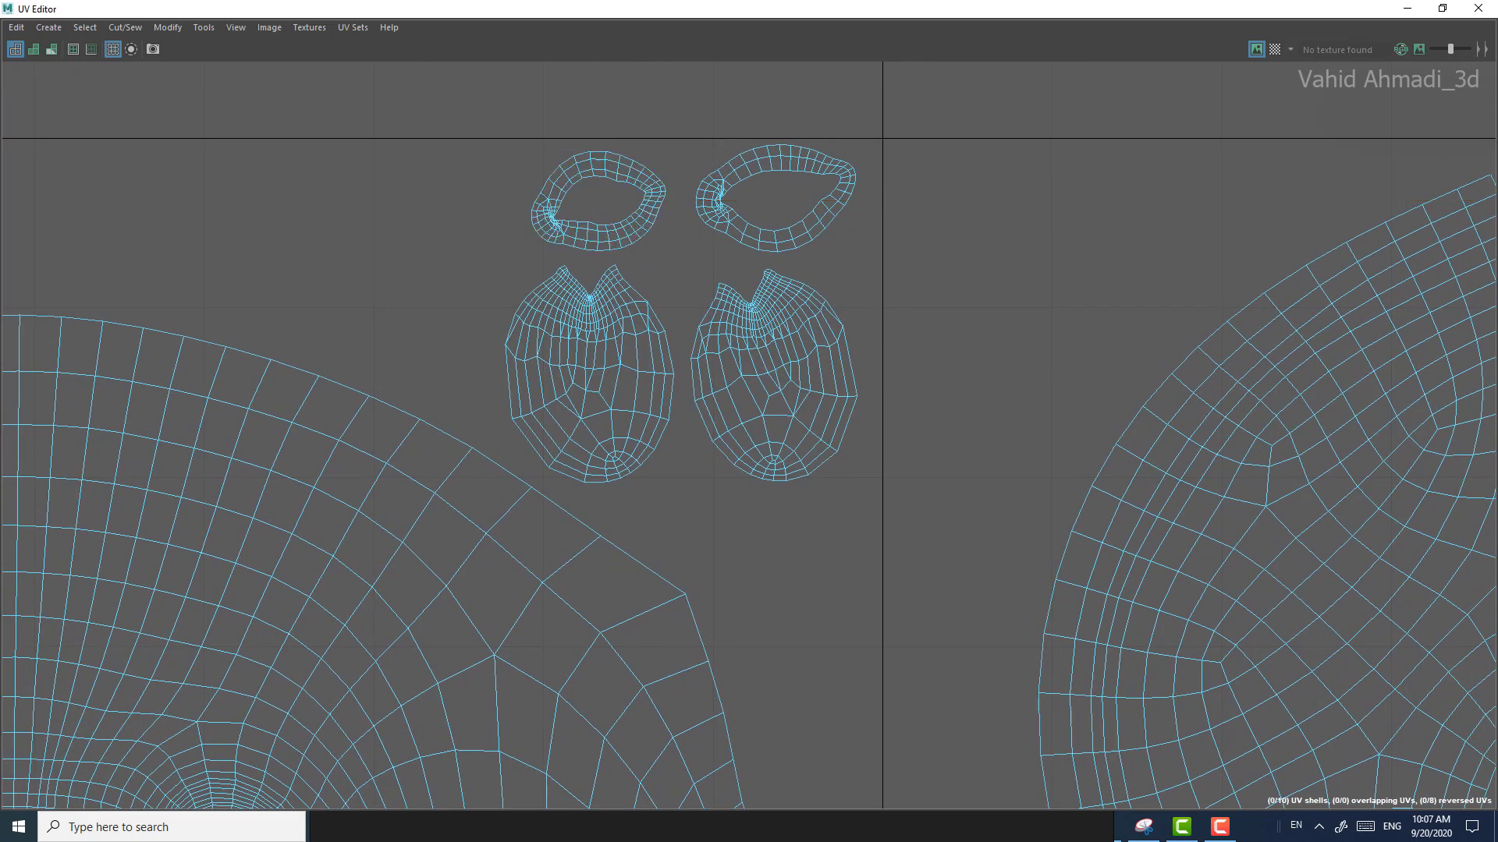
{"action": "left_click", "coordinate": [768, 247]}
{"action": "double_click", "coordinate": [767, 246]}
{"action": "left_click_drag", "start_coordinate": [775, 198], "coordinate": [762, 204]}
{"action": "scroll", "coordinate": [741, 234], "scroll_direction": "up", "scroll_amount": 1}
{"action": "scroll", "coordinate": [753, 258], "scroll_direction": "down", "scroll_amount": 2}
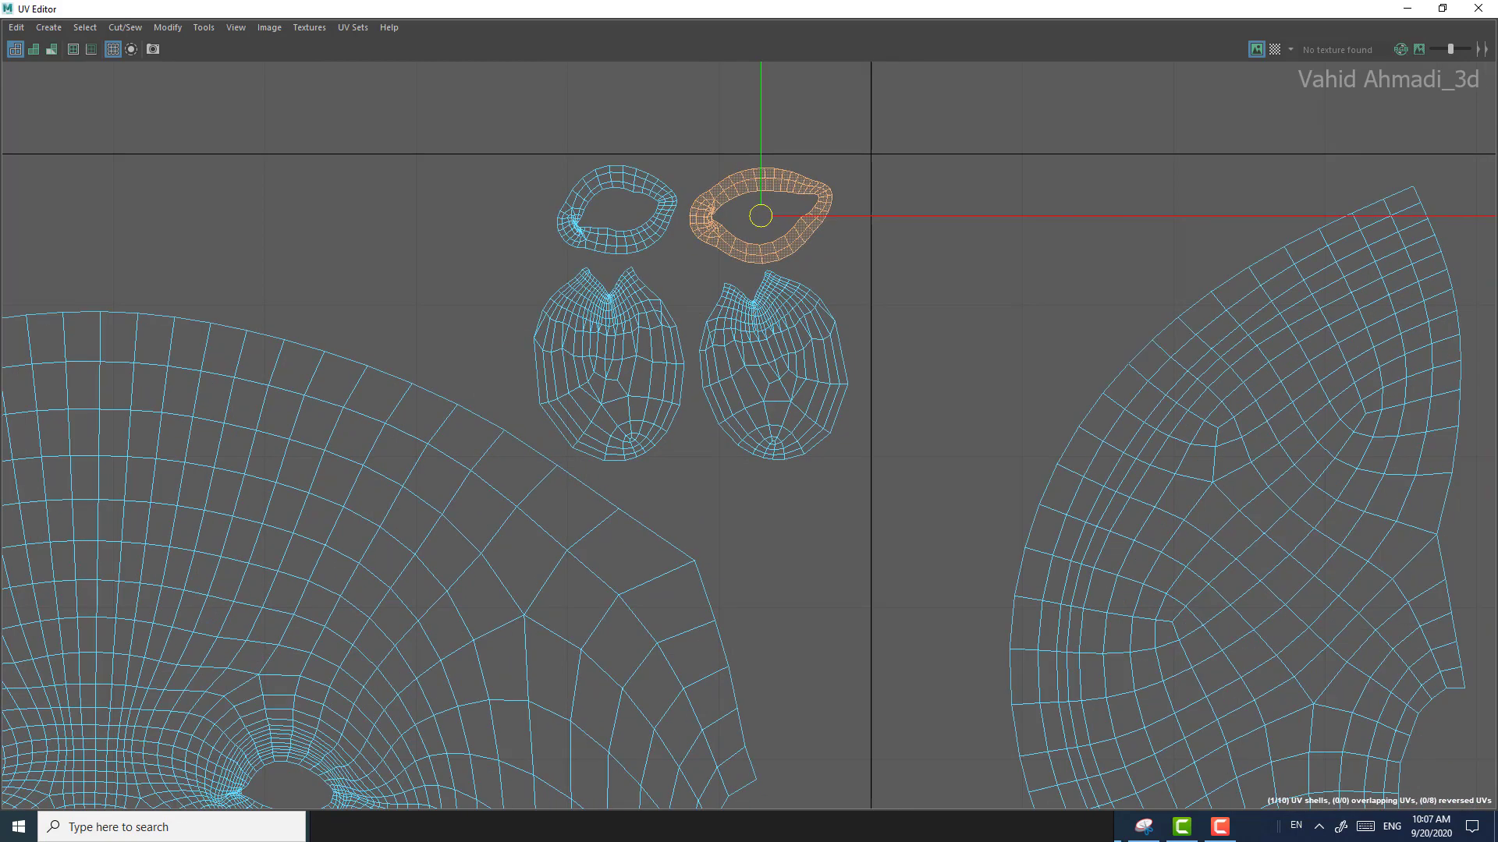
{"action": "double_click", "coordinate": [622, 239]}
{"action": "scroll", "coordinate": [845, 133], "scroll_direction": "down", "scroll_amount": 6}
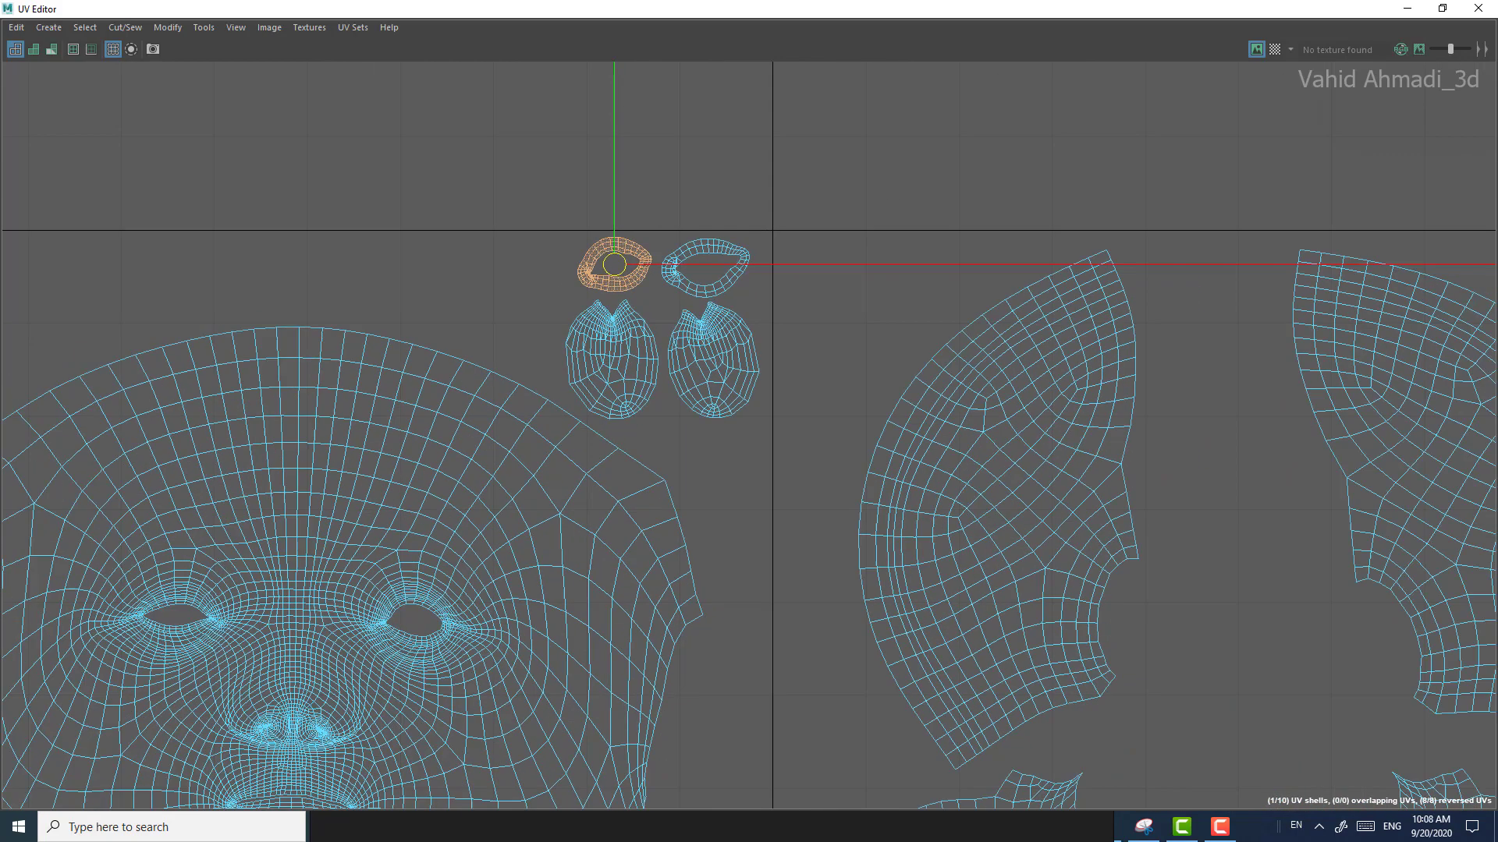
Step: Move the right ear shell slightly left and down, toward the face shell's lower corner in the first tile
{"action": "middle_click_drag", "start_coordinate": [765, 655], "coordinate": [823, 525], "text": "alt"}
{"action": "scroll", "coordinate": [823, 525], "scroll_direction": "up", "scroll_amount": 1}
{"action": "double_click", "coordinate": [849, 540]}
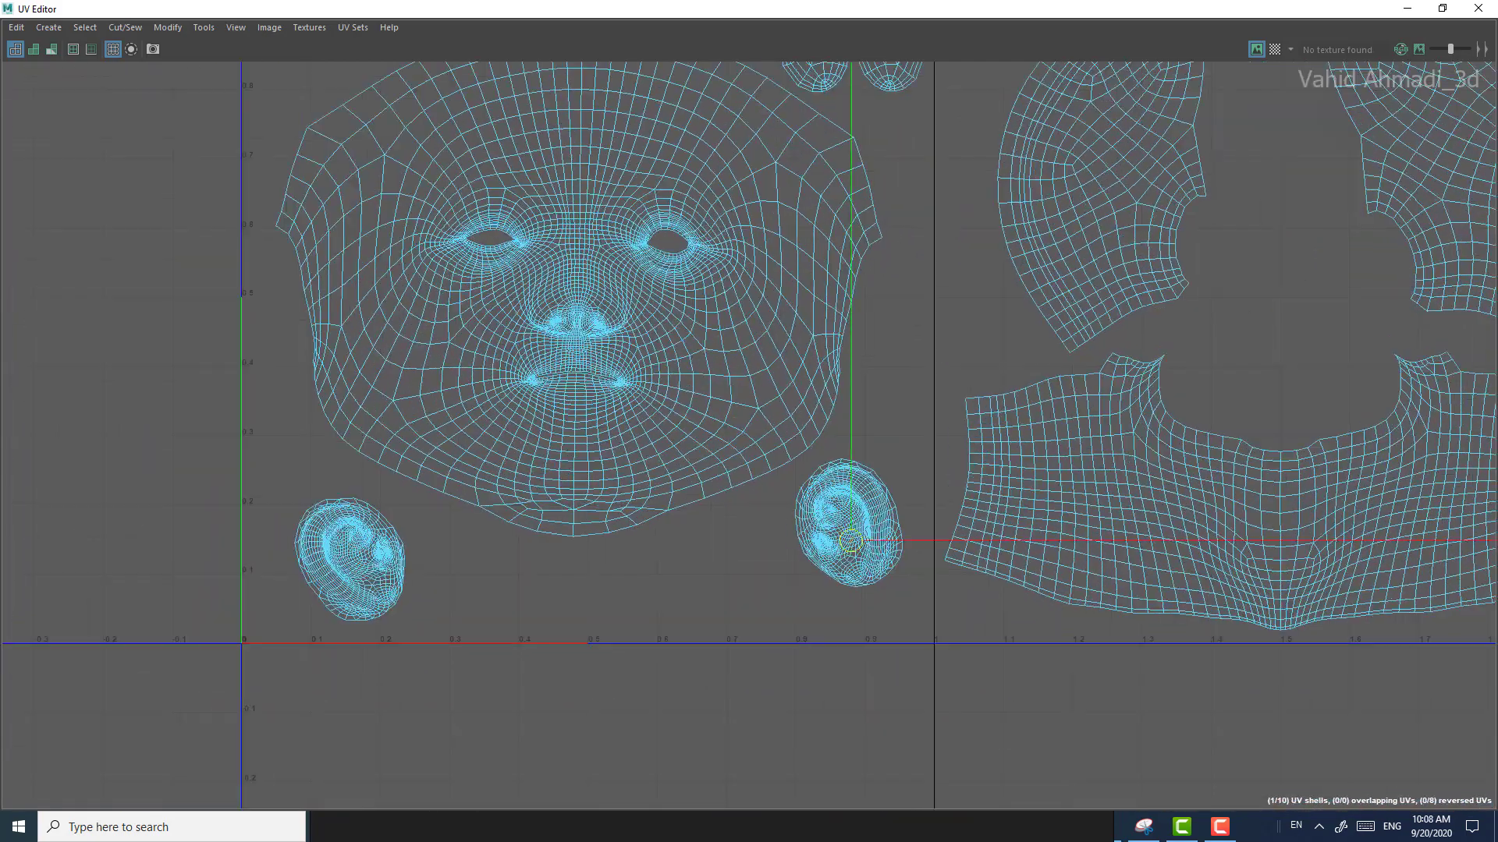
{"action": "left_click_drag", "start_coordinate": [849, 521], "coordinate": [831, 537]}
{"action": "scroll", "coordinate": [831, 537], "scroll_direction": "down", "scroll_amount": 2}
{"action": "scroll", "coordinate": [721, 530], "scroll_direction": "down", "scroll_amount": 5}
{"action": "scroll", "coordinate": [709, 426], "scroll_direction": "up", "scroll_amount": 1}
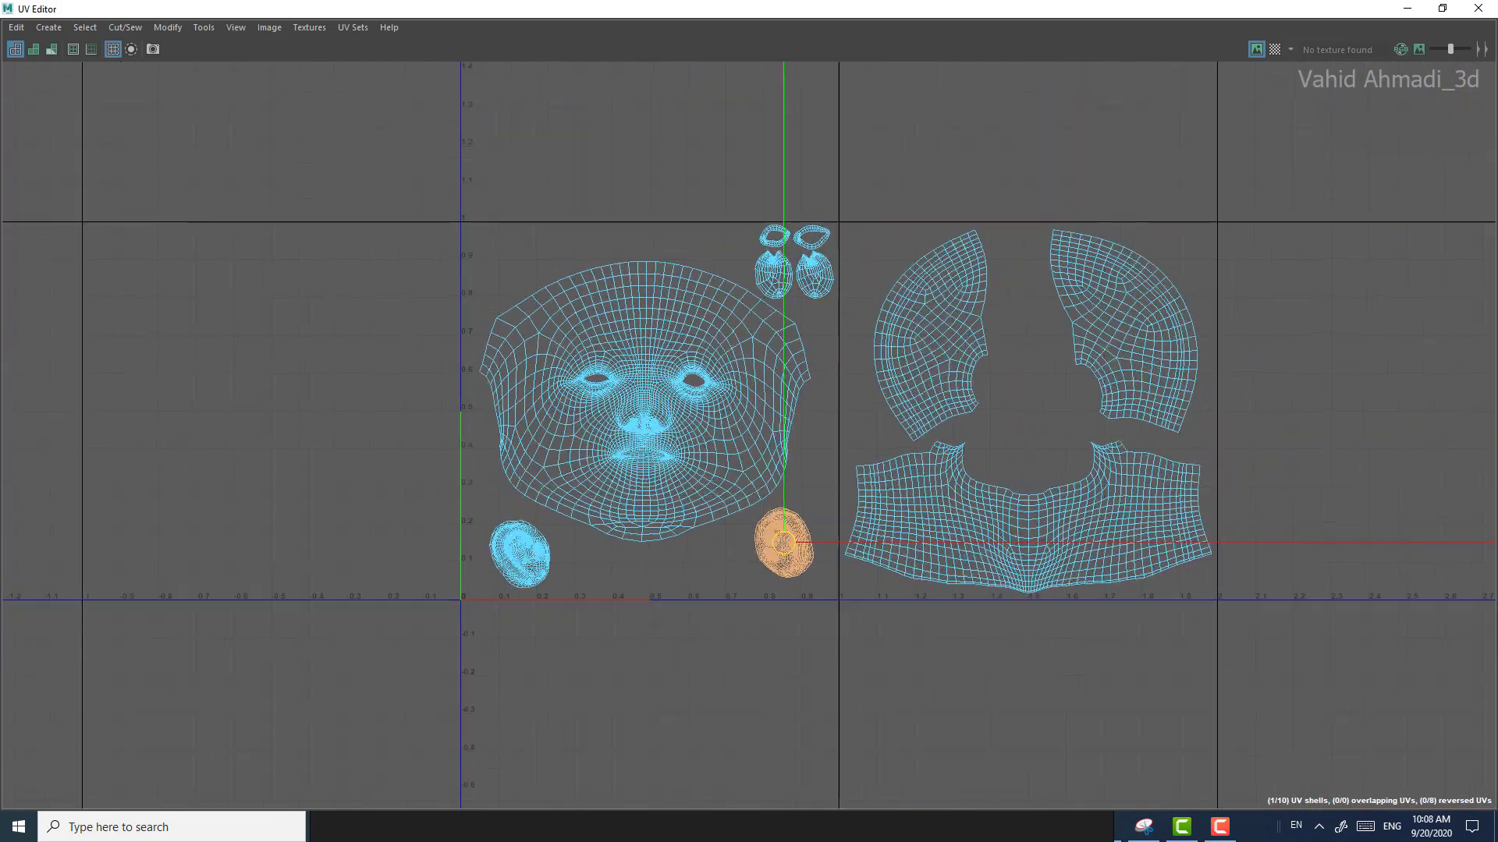
Step: Shift the left scalp shell slightly left and the right scalp shell slightly left and down within the second tile
{"action": "double_click", "coordinate": [708, 427]}
{"action": "scroll", "coordinate": [1024, 491], "scroll_direction": "up", "scroll_amount": 3}
{"action": "double_click", "coordinate": [914, 309]}
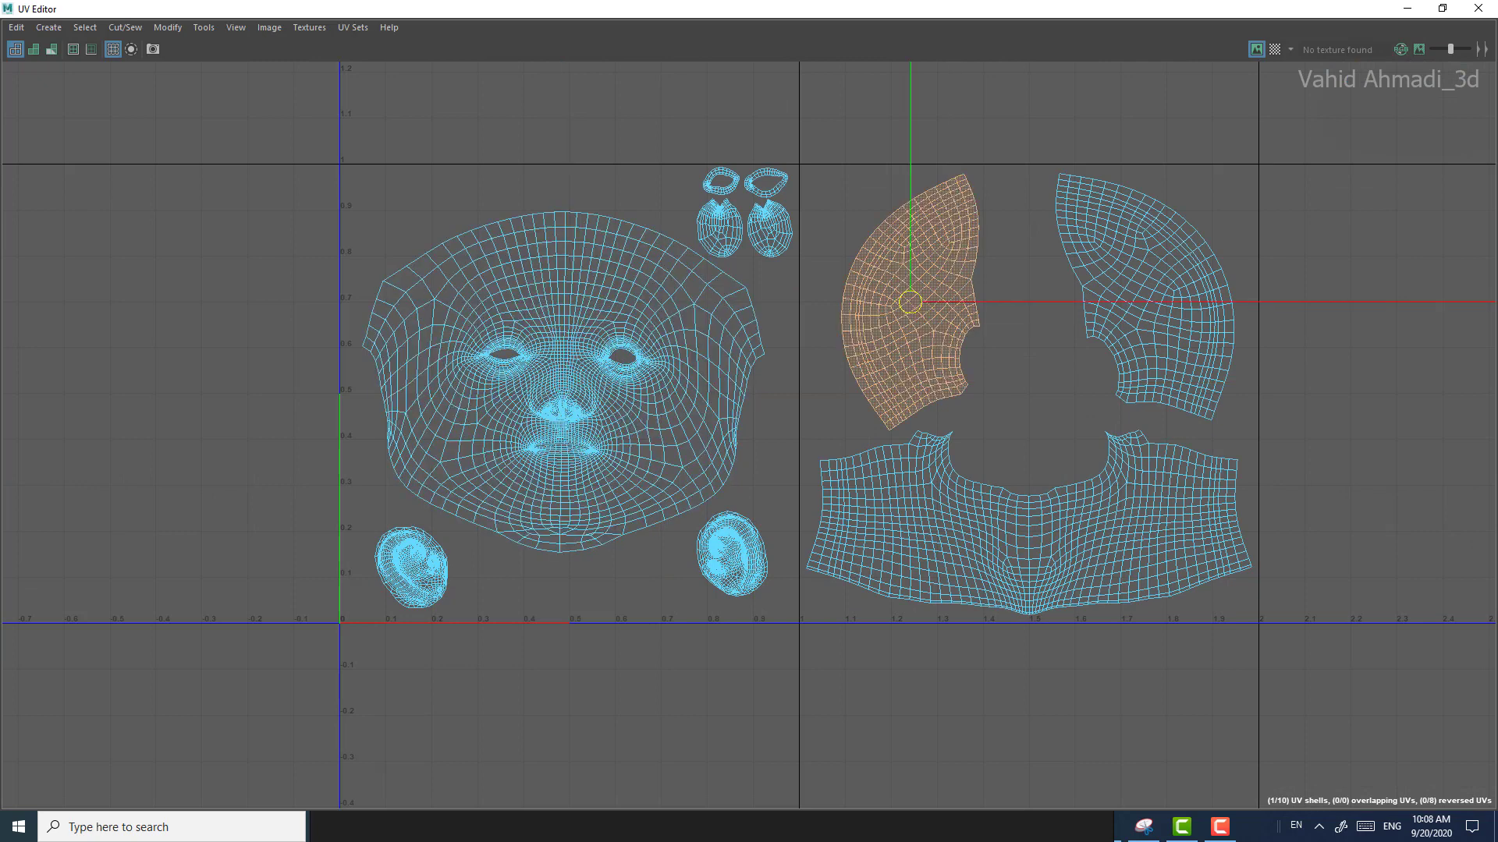
{"action": "left_click_drag", "start_coordinate": [911, 302], "coordinate": [900, 302]}
{"action": "double_click", "coordinate": [1101, 200]}
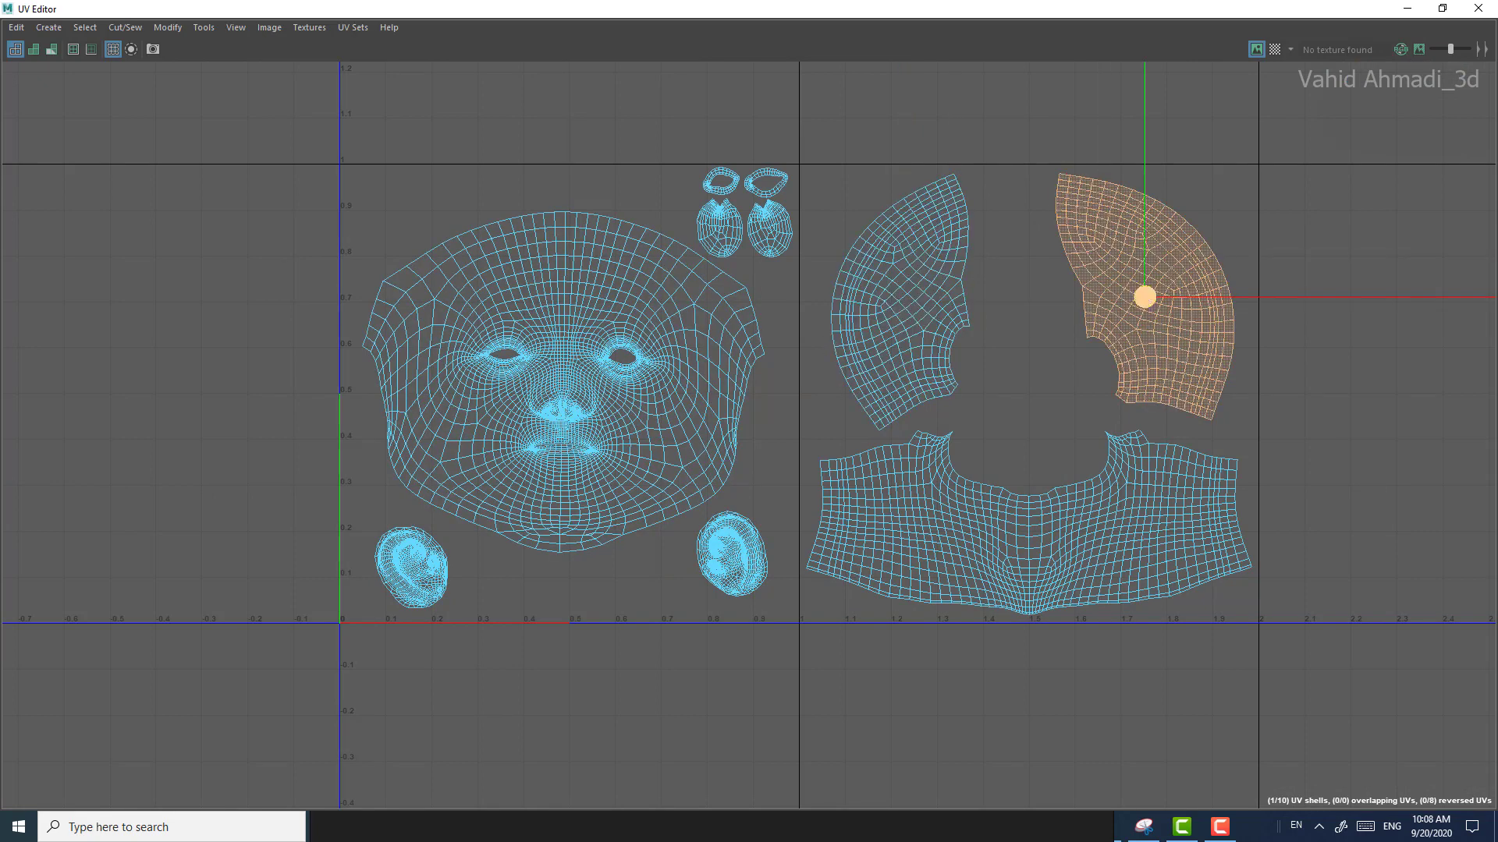
{"action": "left_click_drag", "start_coordinate": [1144, 297], "coordinate": [1136, 303]}
Step: Display the checker map and examine its distribution across the face, ears, scalp and neck of the 3D head
{"action": "key", "text": "7"}
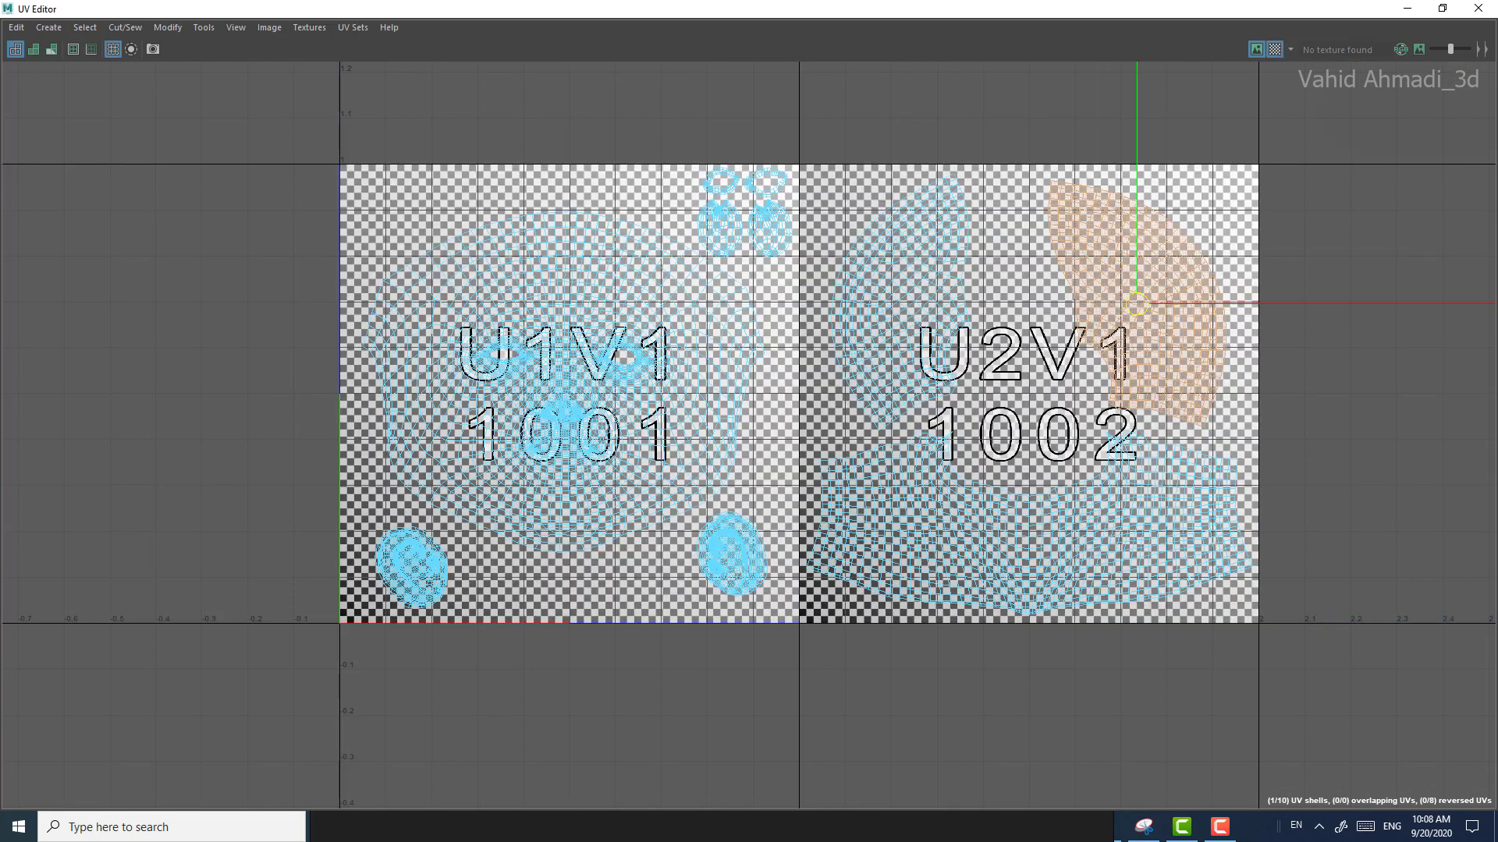
{"action": "left_click", "coordinate": [1408, 8]}
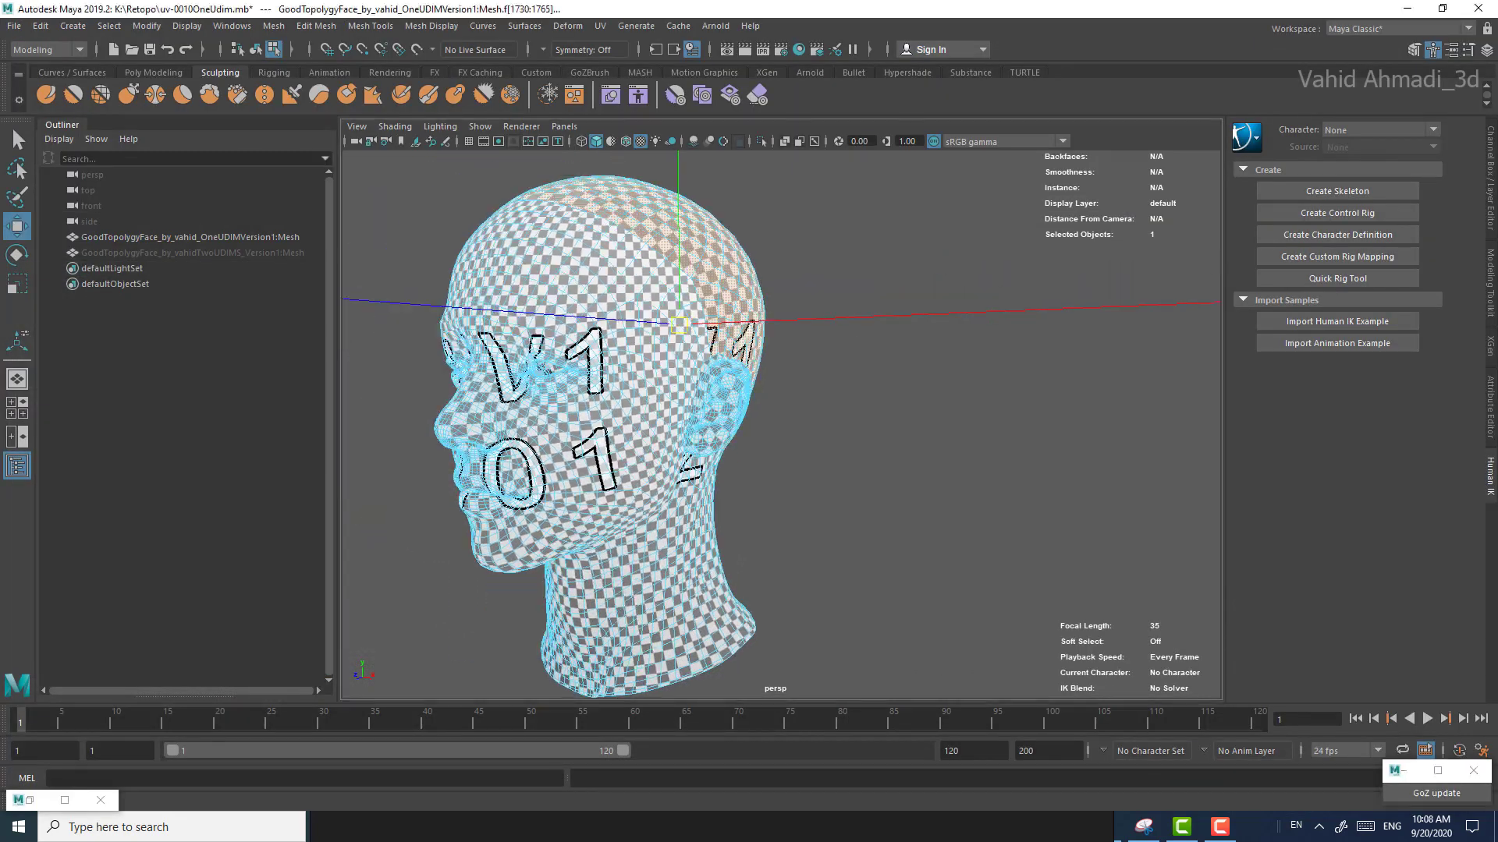
{"action": "left_click_drag", "start_coordinate": [702, 421], "coordinate": [768, 422], "text": "alt"}
{"action": "middle_click_drag", "start_coordinate": [768, 421], "coordinate": [854, 423], "text": "alt"}
{"action": "left_click_drag", "start_coordinate": [854, 423], "coordinate": [815, 438], "text": "alt"}
{"action": "scroll", "coordinate": [815, 438], "scroll_direction": "up", "scroll_amount": 5}
{"action": "left_click_drag", "start_coordinate": [702, 437], "coordinate": [1049, 429], "text": "alt"}
{"action": "scroll", "coordinate": [901, 441], "scroll_direction": "down", "scroll_amount": 3}
{"action": "left_click_drag", "start_coordinate": [897, 429], "coordinate": [686, 406], "text": "alt"}
{"action": "scroll", "coordinate": [741, 413], "scroll_direction": "down", "scroll_amount": 4}
{"action": "middle_click_drag", "start_coordinate": [686, 406], "coordinate": [787, 370], "text": "alt"}
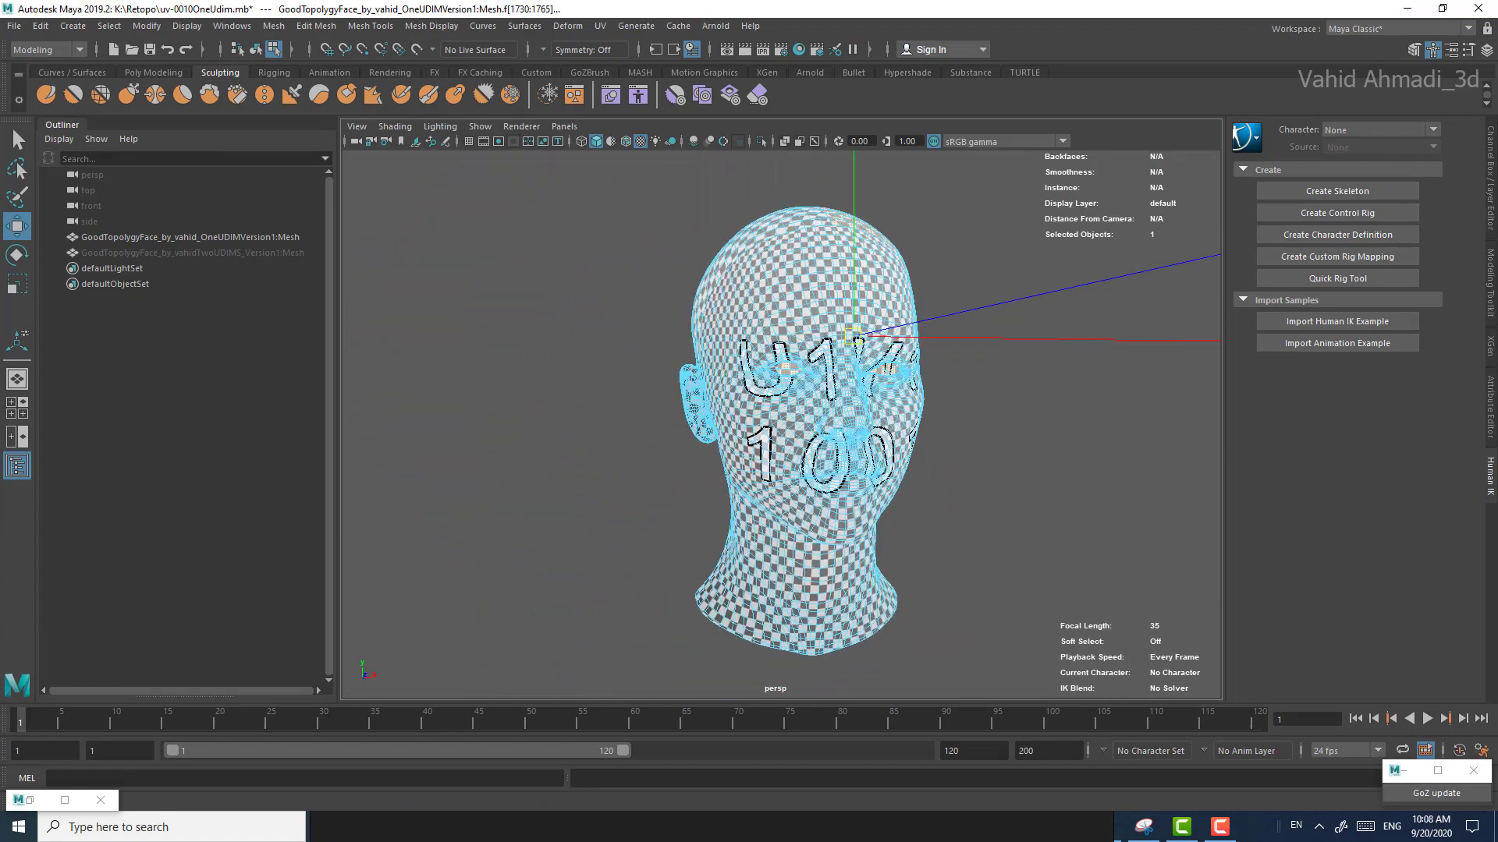
{"action": "mouse_move", "coordinate": [843, 422]}
{"action": "left_mouse_down", "text": "alt"}
{"action": "mouse_move", "coordinate": [671, 394]}
{"action": "mouse_move", "coordinate": [807, 371]}
{"action": "mouse_move", "coordinate": [854, 397]}
{"action": "left_mouse_up", "text": "alt"}
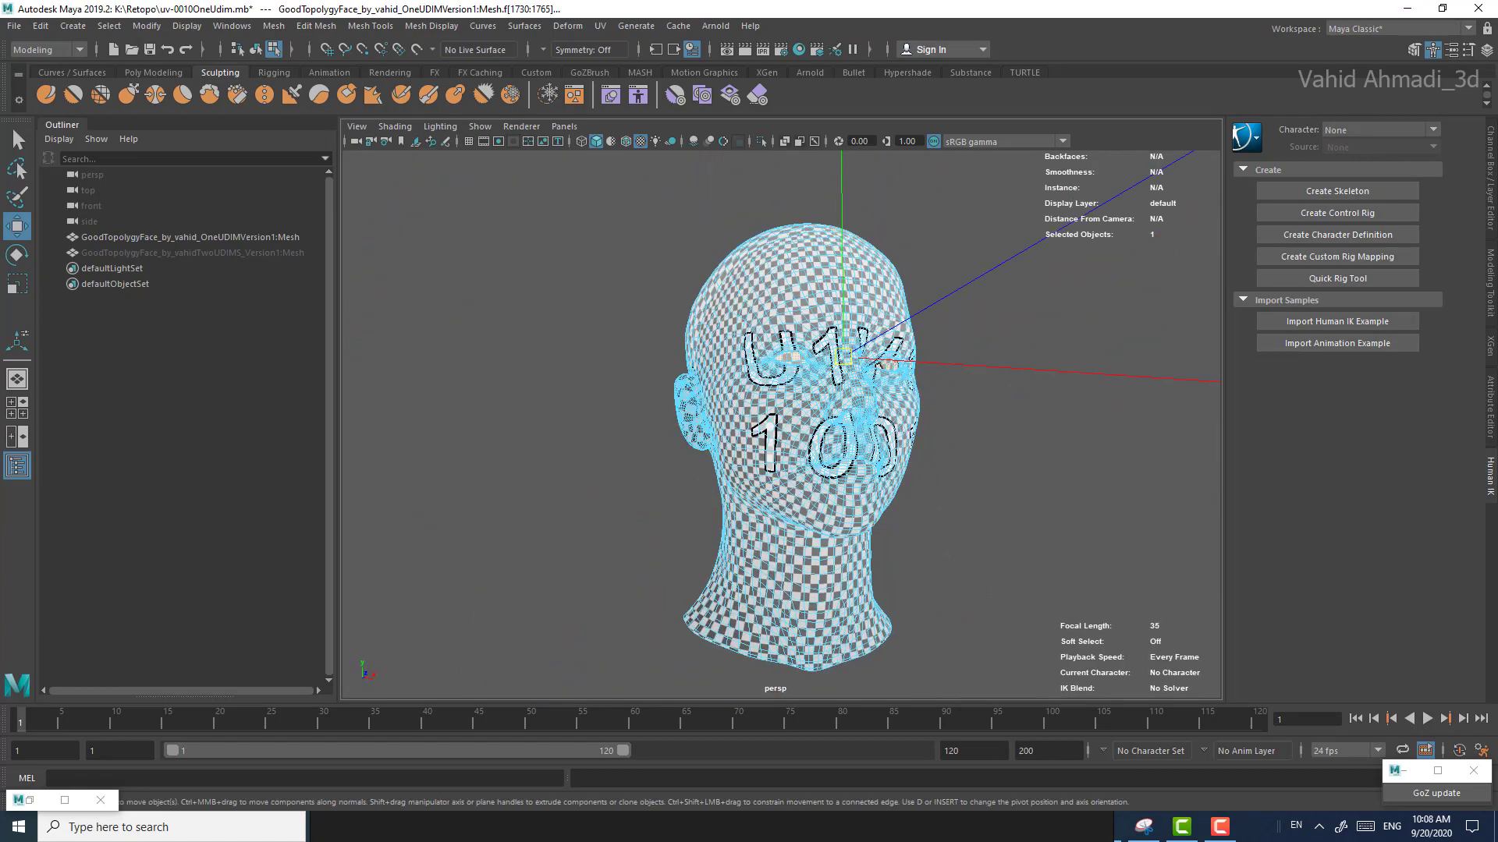